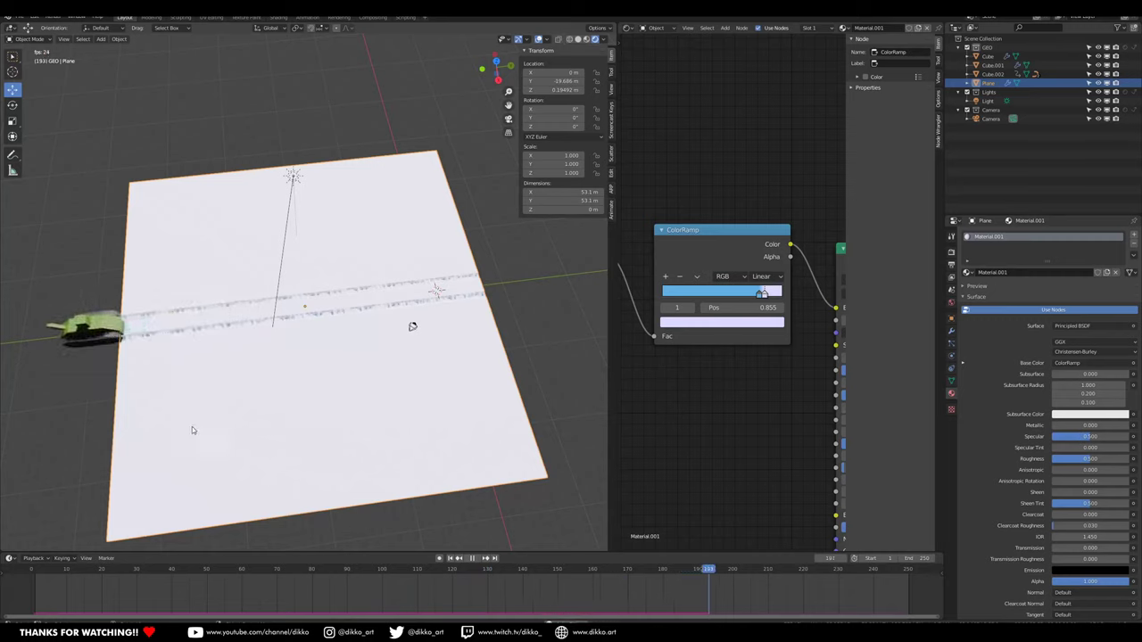
# Play the tank animation and examine the tracks it leaves on the white plane from different angles.
pyautogui.press('space')
pyautogui.press('space')
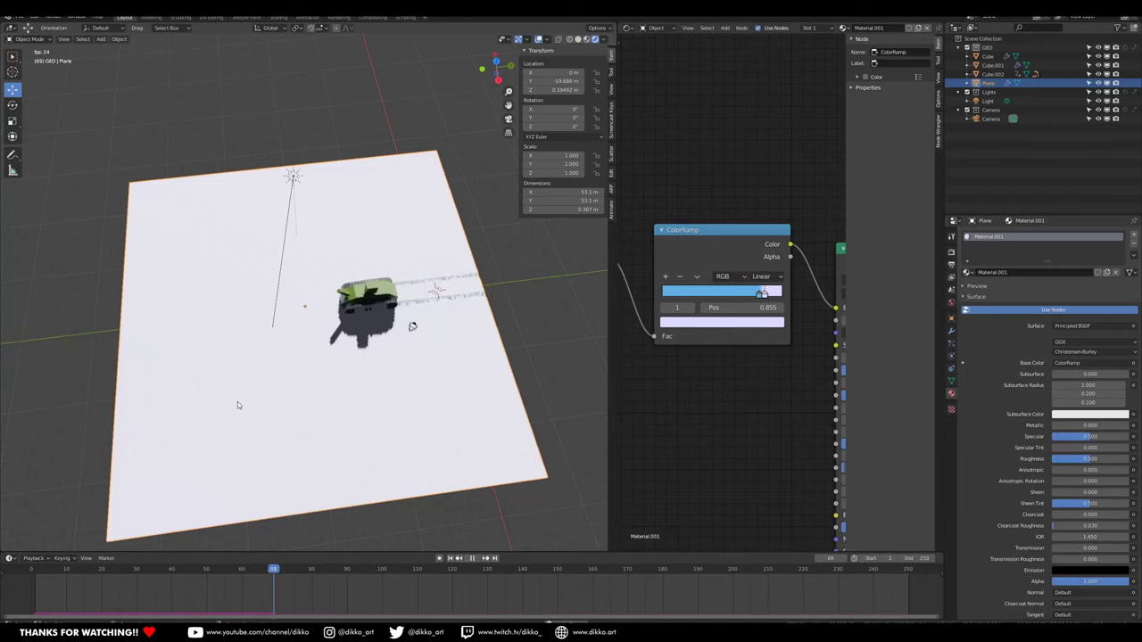
pyautogui.moveTo(207, 413); pyautogui.dragTo(399, 448, button='middle')
pyautogui.scroll(1, 356, 438)
pyautogui.scroll(1, 399, 446)
pyautogui.scroll(-1, 398, 451)
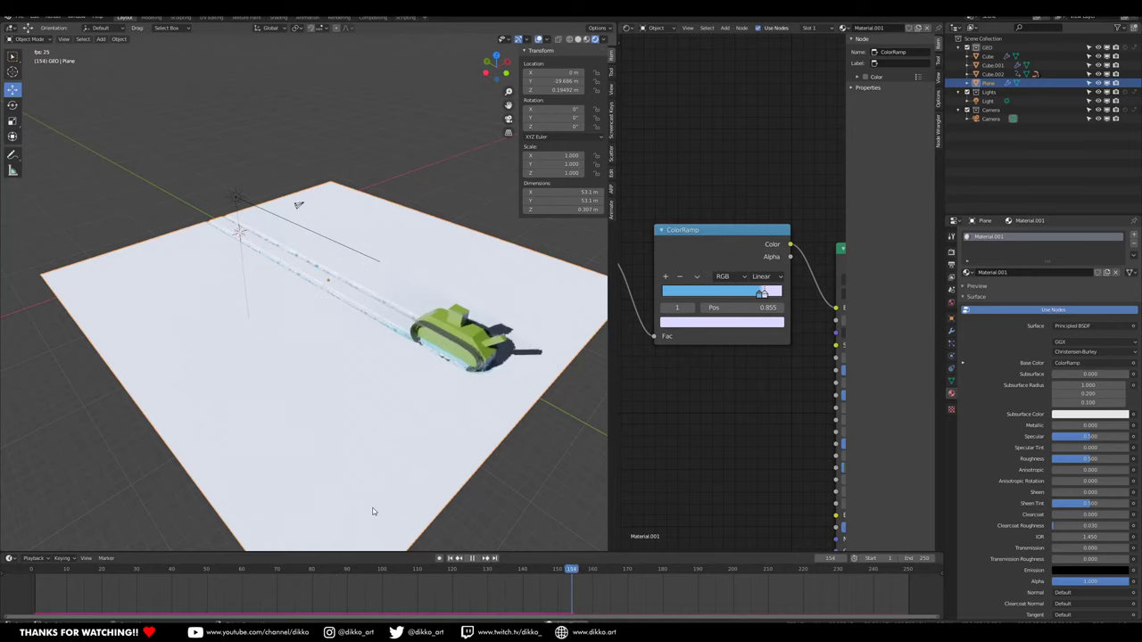
pyautogui.press('space')
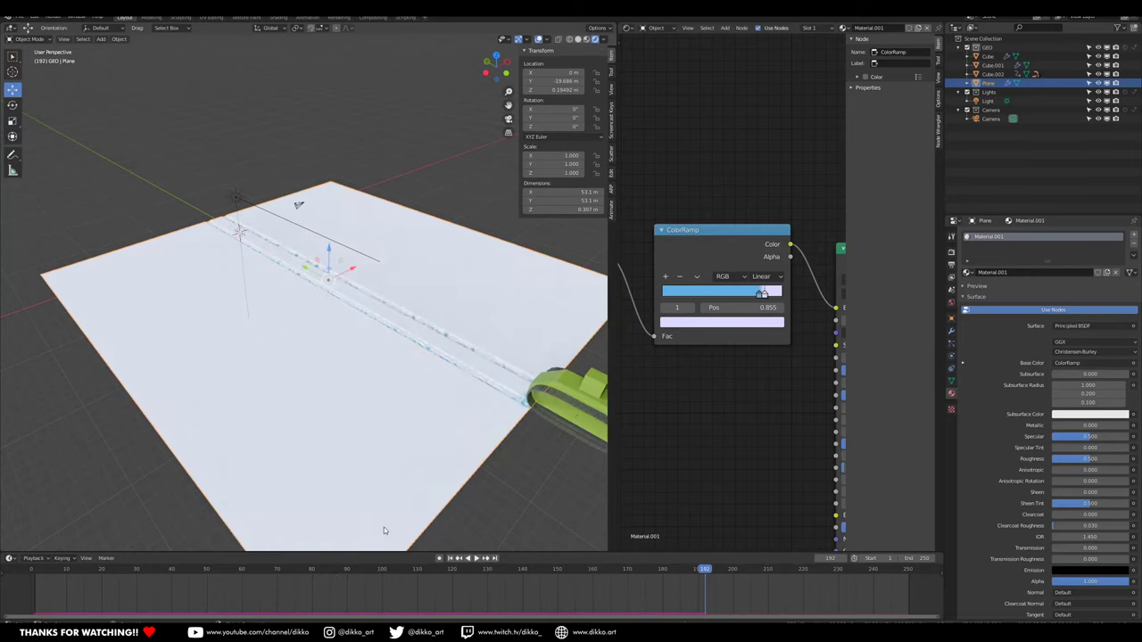
# Switch to OBS and close the users list to read the stream chat.
pyautogui.click(200, 632)
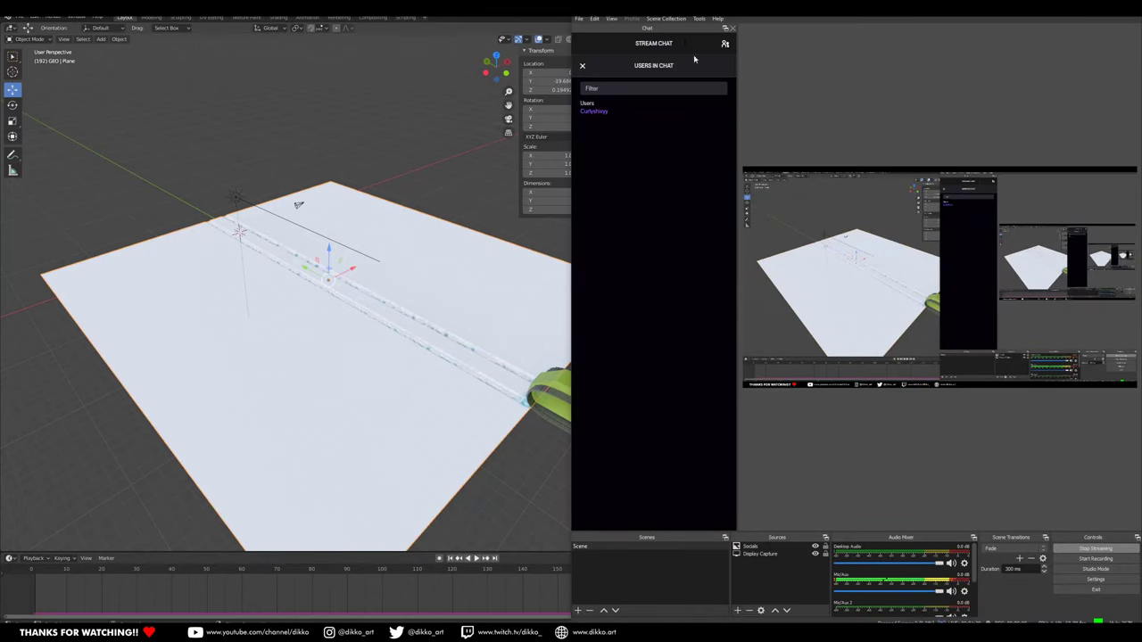
pyautogui.click(582, 67)
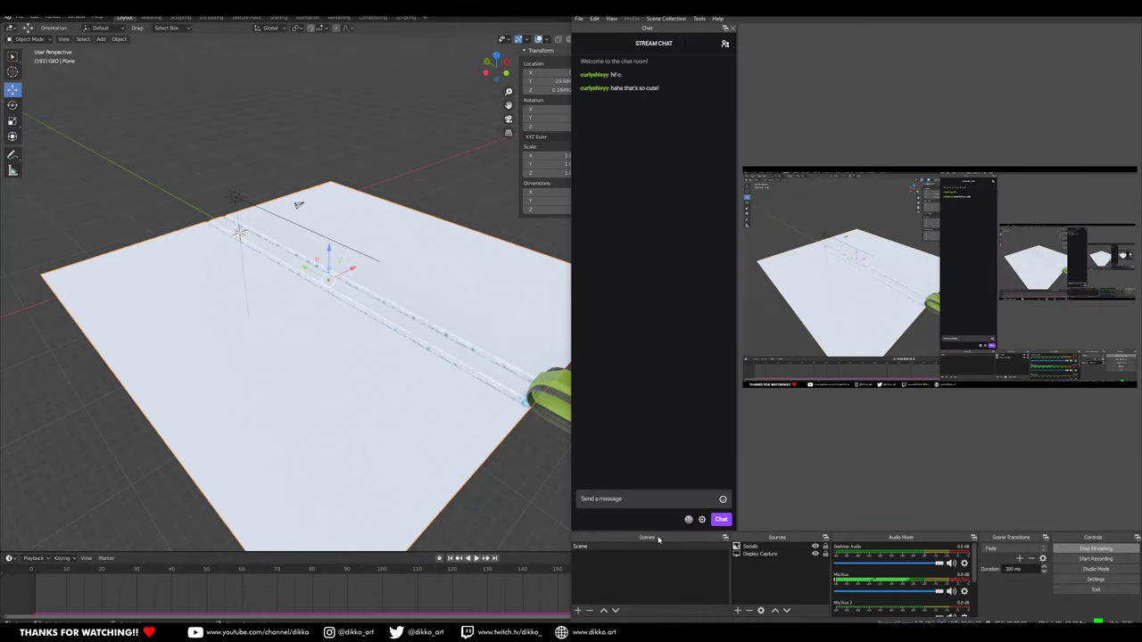
pyautogui.click(625, 498)
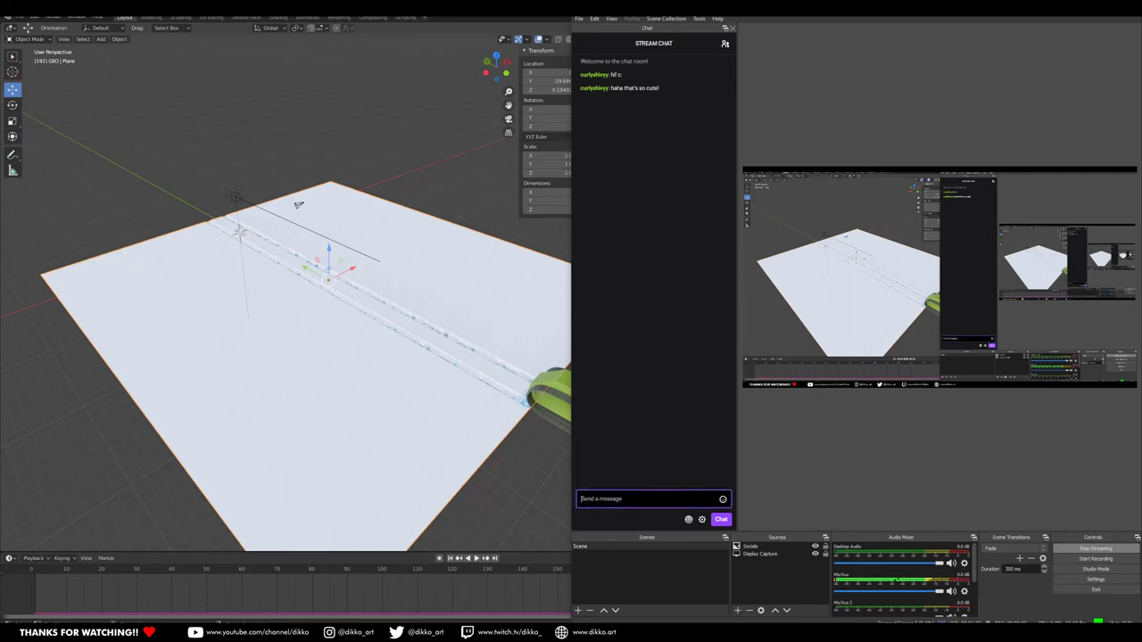
# Return to Blender and replay the tank animation from frame 1, examining the track imprints up close.
pyautogui.moveTo(385, 447); pyautogui.dragTo(457, 437, button='middle')
pyautogui.keyDown('shift'); pyautogui.moveTo(510, 334); pyautogui.dragTo(454, 364, button='middle'); pyautogui.keyUp('shift')
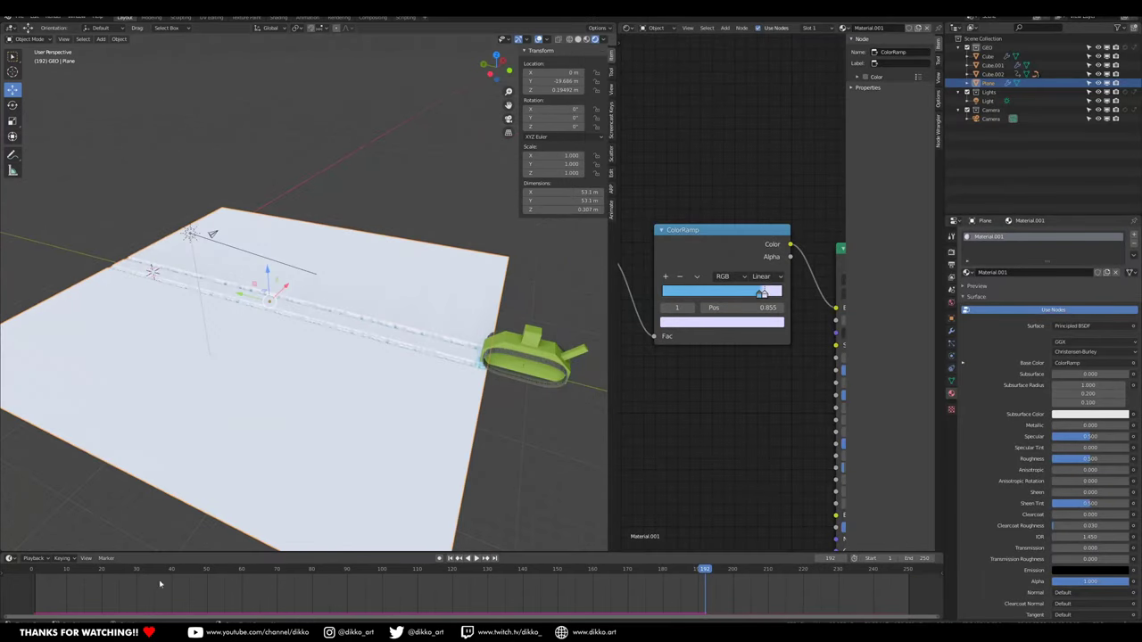
pyautogui.click(37, 575)
pyautogui.press('space')
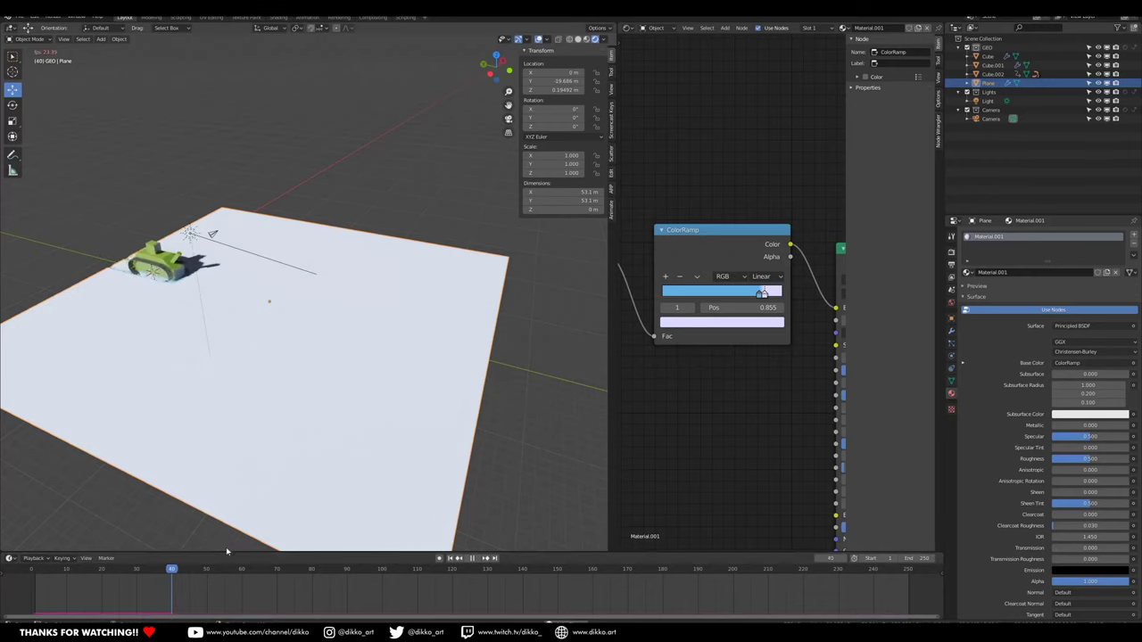
pyautogui.moveTo(321, 401); pyautogui.dragTo(234, 328, button='middle')
pyautogui.scroll(3, 298, 330)
pyautogui.moveTo(303, 345); pyautogui.dragTo(373, 425, button='middle')
pyautogui.press('F12')
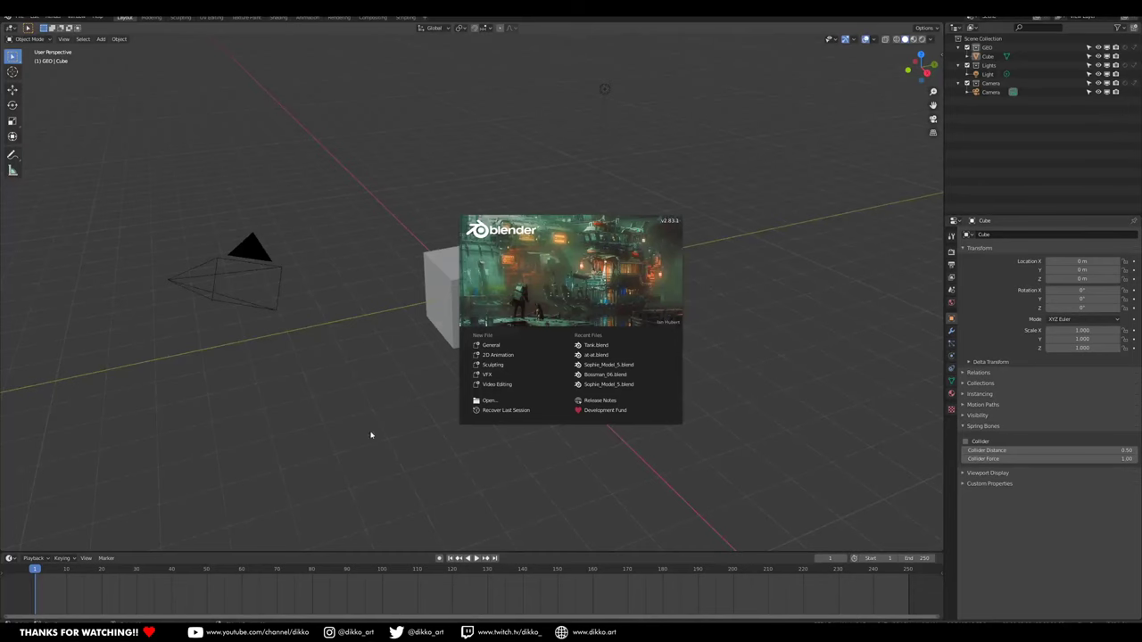
pyautogui.click(371, 435)
pyautogui.press('a')
pyautogui.press('x')
pyautogui.click(518, 183)
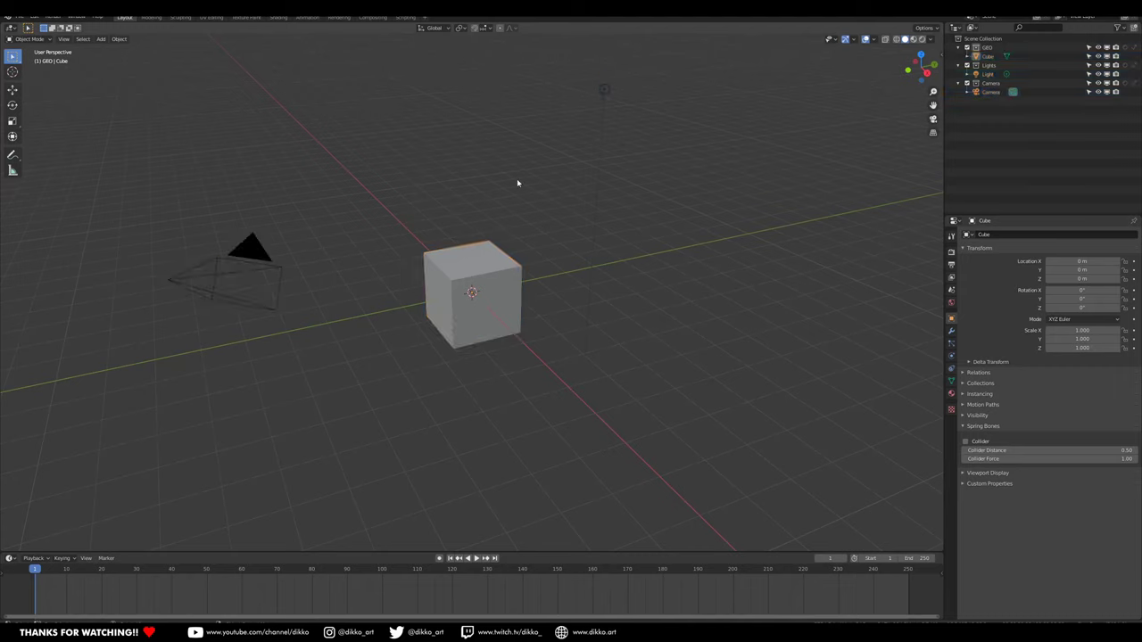
# Exclude the Camera and Lights collections from the view layer.
pyautogui.click(266, 256)
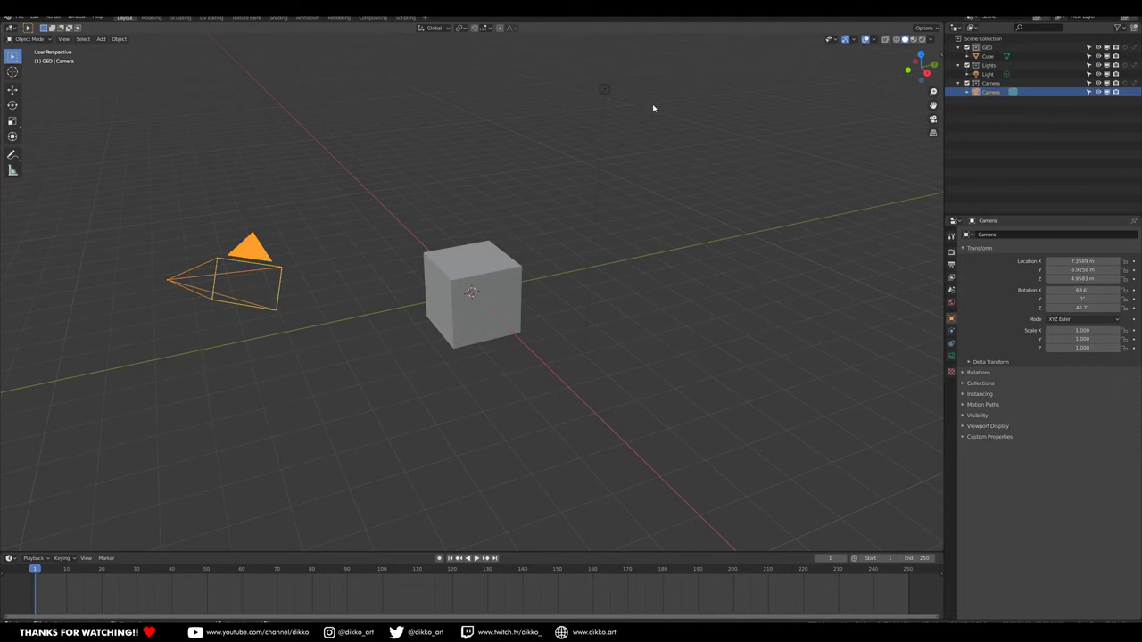
pyautogui.click(967, 83)
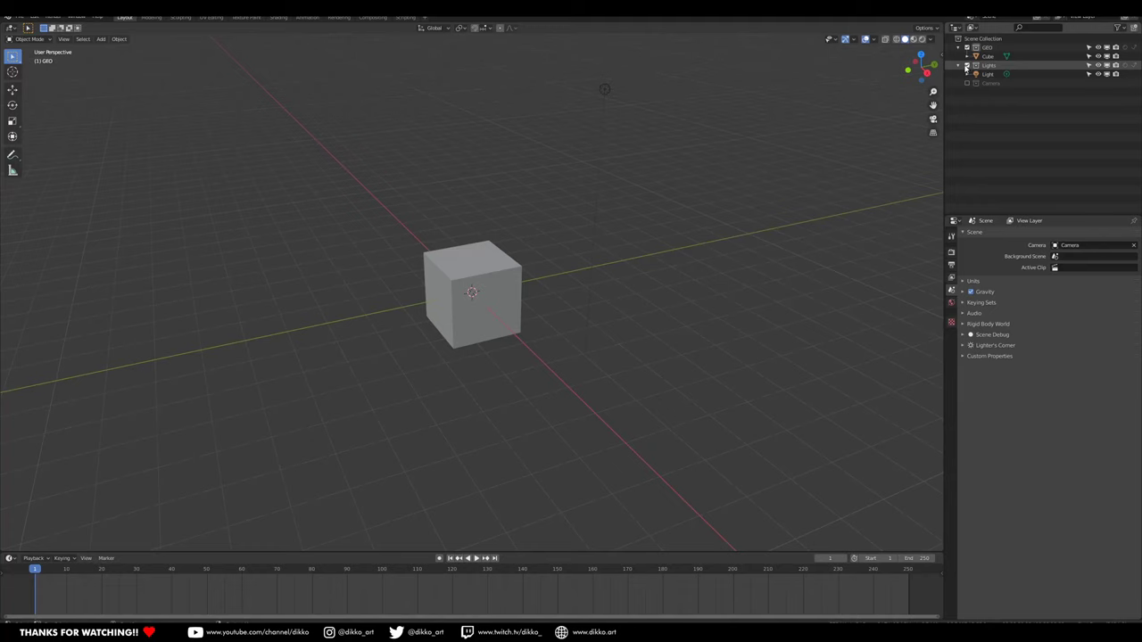
pyautogui.click(967, 65)
pyautogui.moveTo(124, 449); pyautogui.dragTo(247, 595, button='middle')
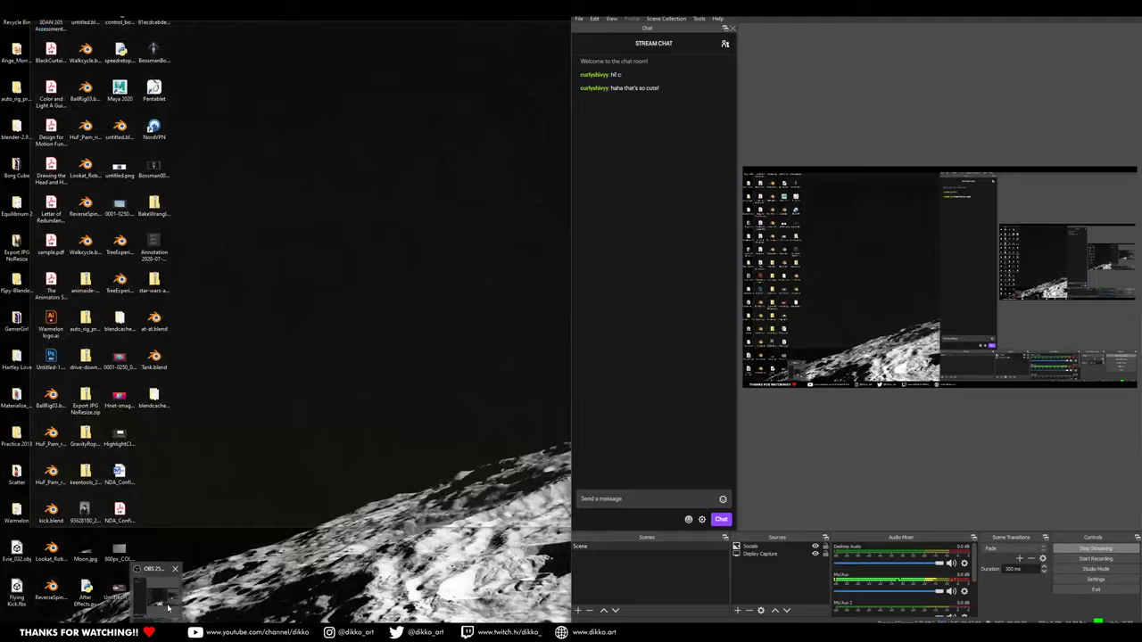
# Switch to OBS and check the list of users in the stream chat.
pyautogui.click(161, 601)
pyautogui.click(725, 43)
pyautogui.click(726, 44)
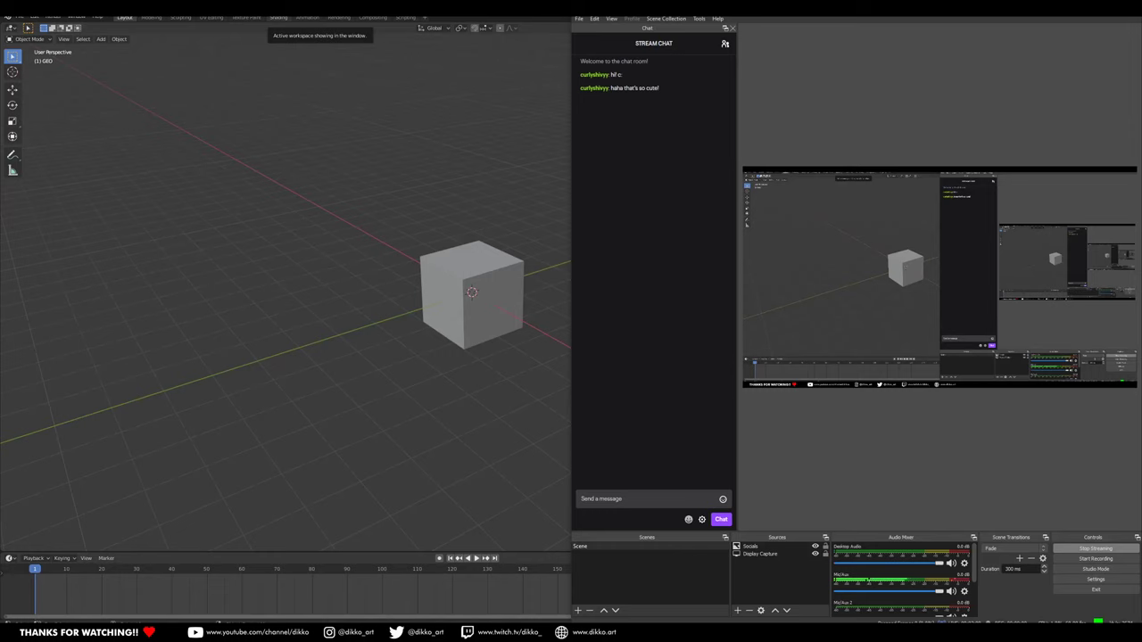
# Return to Blender and raise the cube about 1.03 m along Z so it rests on the grid floor.
pyautogui.click(462, 492)
pyautogui.moveTo(430, 375)
pyautogui.mouseDown(button='middle')
pyautogui.moveTo(497, 342)
pyautogui.moveTo(459, 369)
pyautogui.moveTo(462, 387)
pyautogui.moveTo(417, 384)
pyautogui.mouseUp(button='middle')
pyautogui.click(488, 339)
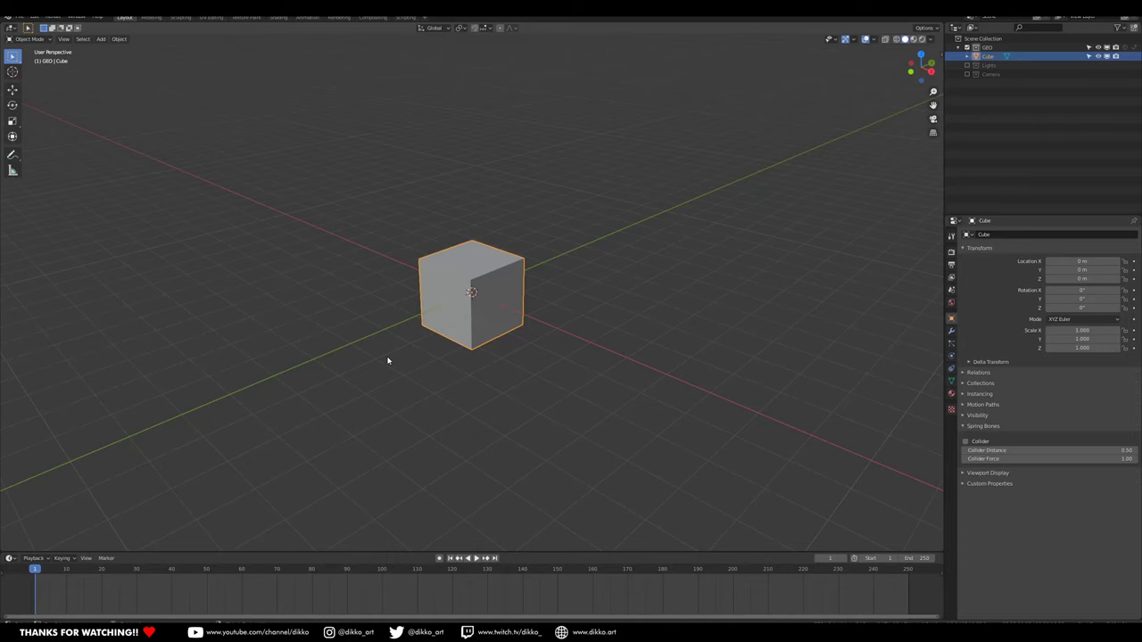
pyautogui.moveTo(388, 360); pyautogui.dragTo(389, 338, button='middle')
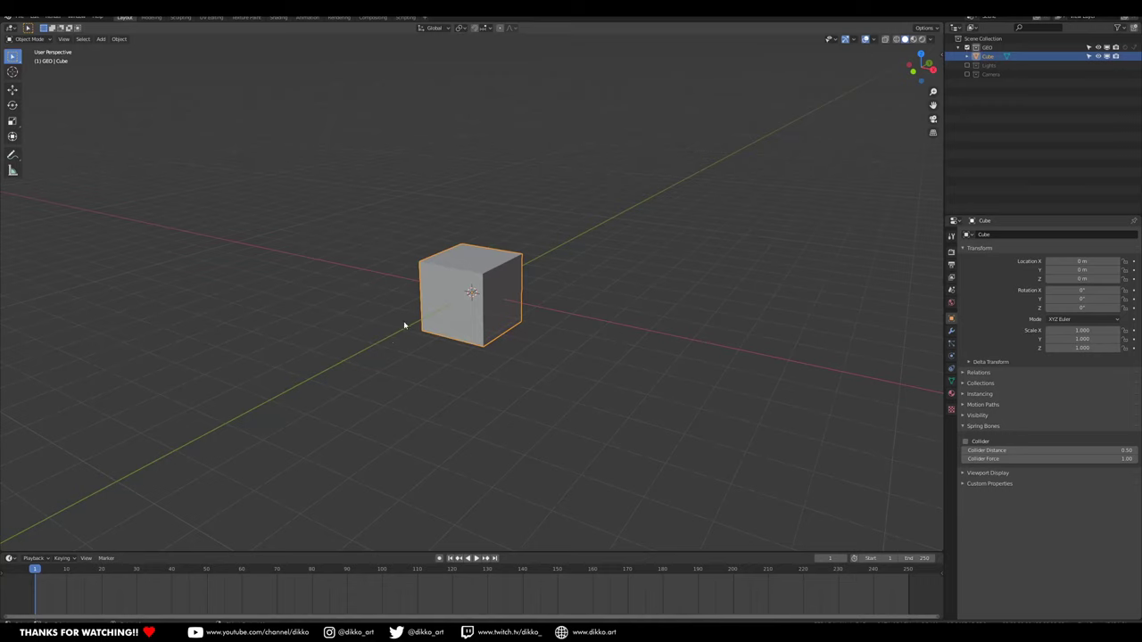
pyautogui.moveTo(404, 326); pyautogui.dragTo(464, 296, button='middle')
pyautogui.press('g')
pyautogui.press('z')
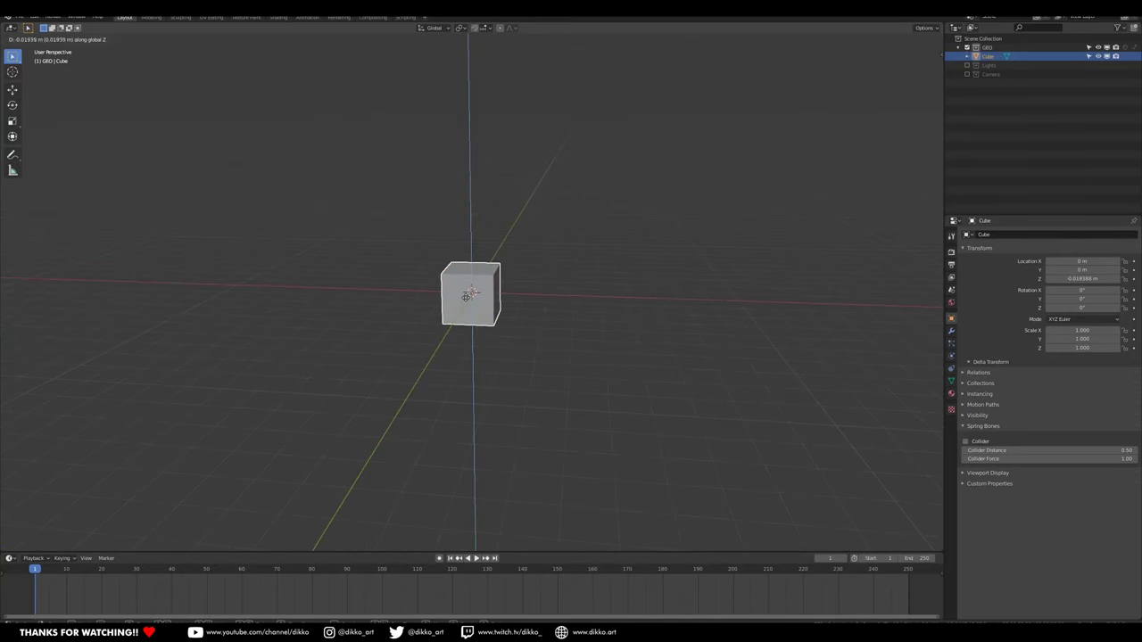
pyautogui.click(494, 272)
pyautogui.moveTo(528, 281); pyautogui.dragTo(435, 309, button='middle')
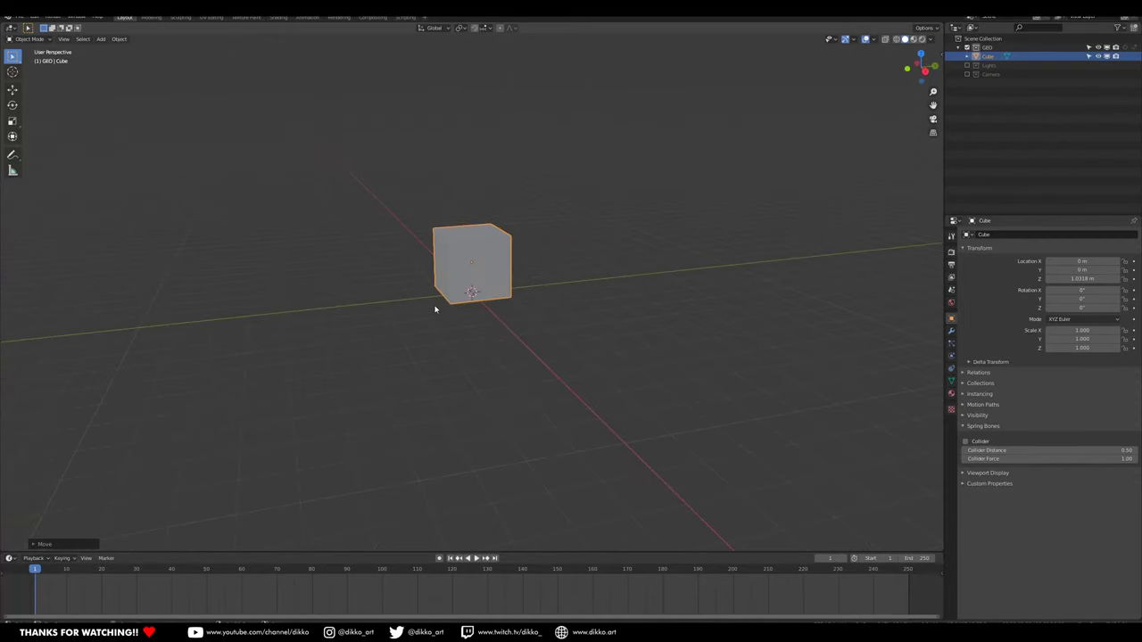
# Add a mesh plane beneath the cube and scale it up uniformly to about 13.47.
pyautogui.hotkey('shift', 'a')
pyautogui.moveTo(436, 309)
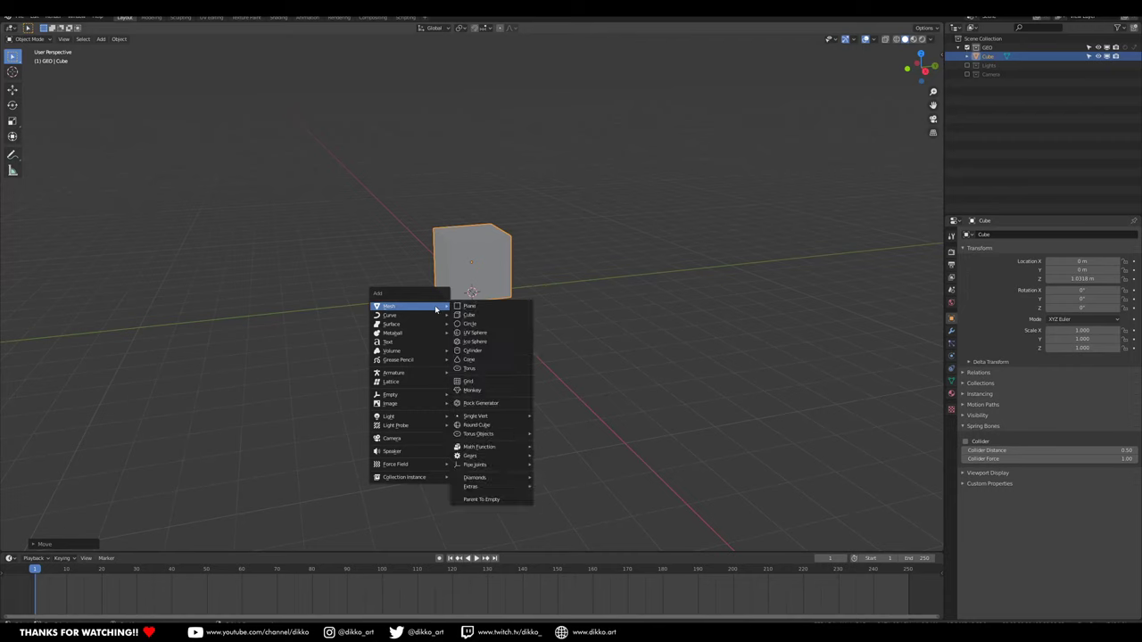
pyautogui.click(502, 308)
pyautogui.moveTo(502, 311); pyautogui.dragTo(545, 359, button='middle')
pyautogui.scroll(-2, 476, 377)
pyautogui.press('s')
pyautogui.click(615, 530)
# Apply the scale of the enlarged plane.
pyautogui.moveTo(615, 530); pyautogui.dragTo(533, 308, button='middle')
pyautogui.hotkey('ctrl', 'a')
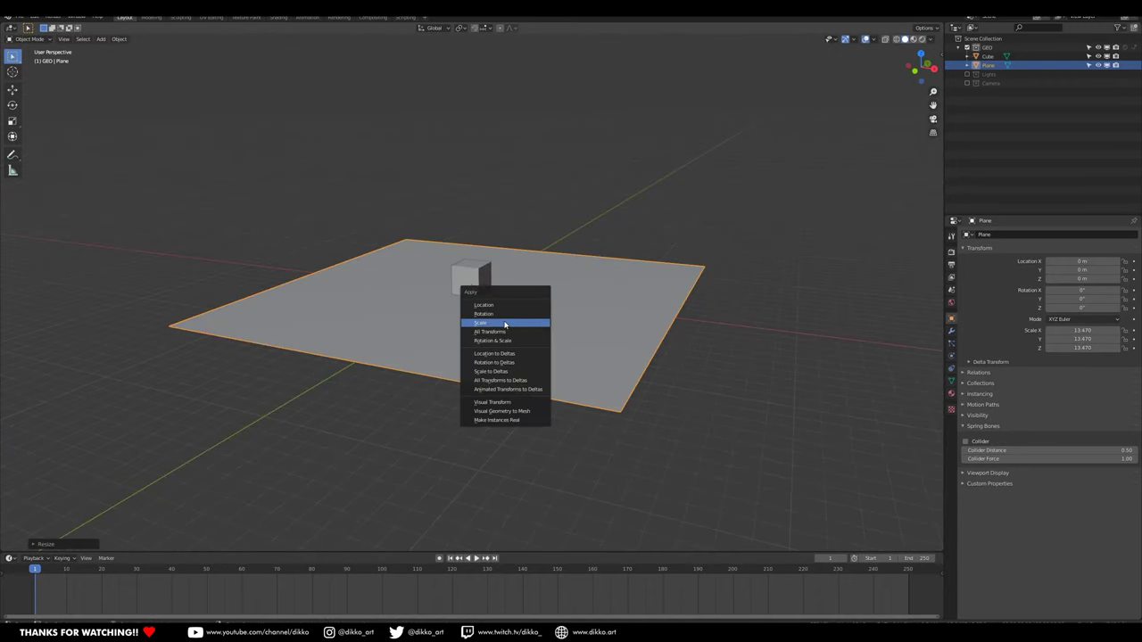
pyautogui.click(505, 325)
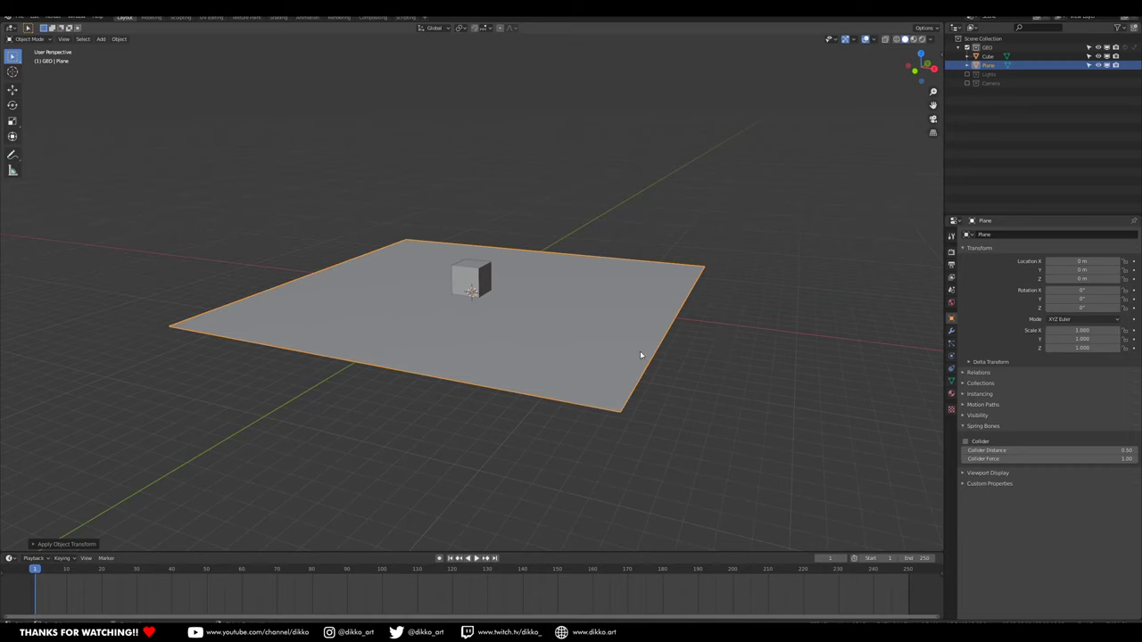
pyautogui.hotkey('shift', 'a')
pyautogui.rightClick(370, 323)
# Subdivide the whole plane six times in Edit Mode.
pyautogui.press('Tab')
pyautogui.moveTo(569, 337); pyautogui.dragTo(406, 373, button='middle')
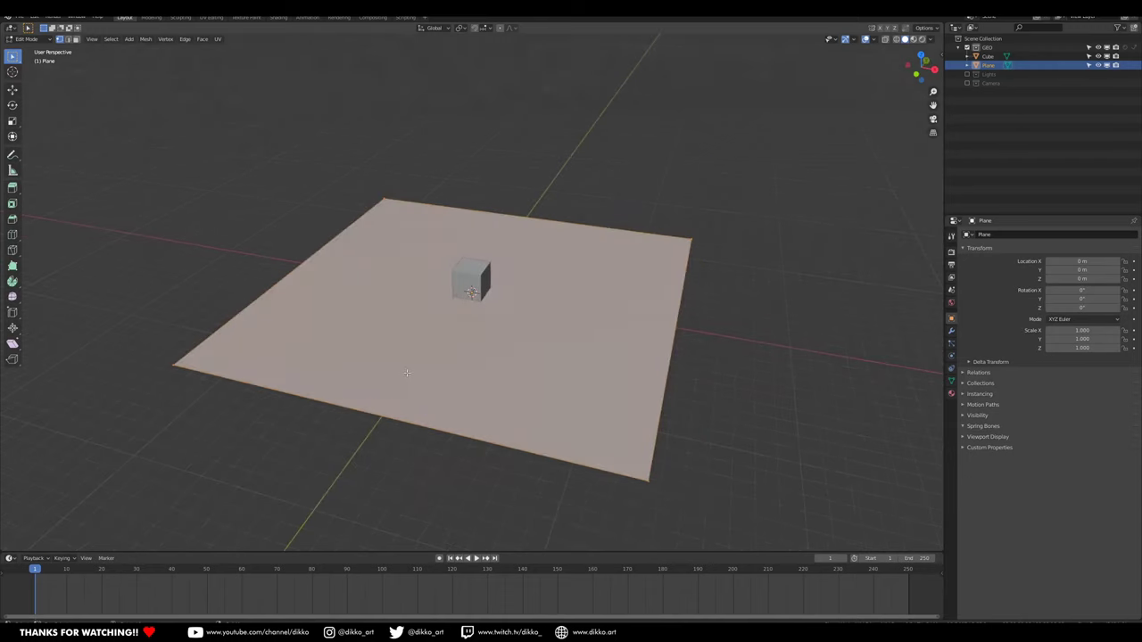
pyautogui.rightClick(406, 343)
pyautogui.click(382, 371)
pyautogui.rightClick(373, 374)
pyautogui.click(373, 374)
pyautogui.rightClick(373, 375)
pyautogui.click(373, 375)
pyautogui.rightClick(373, 375)
pyautogui.click(373, 375)
pyautogui.rightClick(373, 375)
pyautogui.click(373, 375)
pyautogui.rightClick(373, 374)
pyautogui.click(371, 373)
pyautogui.moveTo(369, 372); pyautogui.dragTo(385, 396, button='middle')
pyautogui.scroll(2, 402, 403)
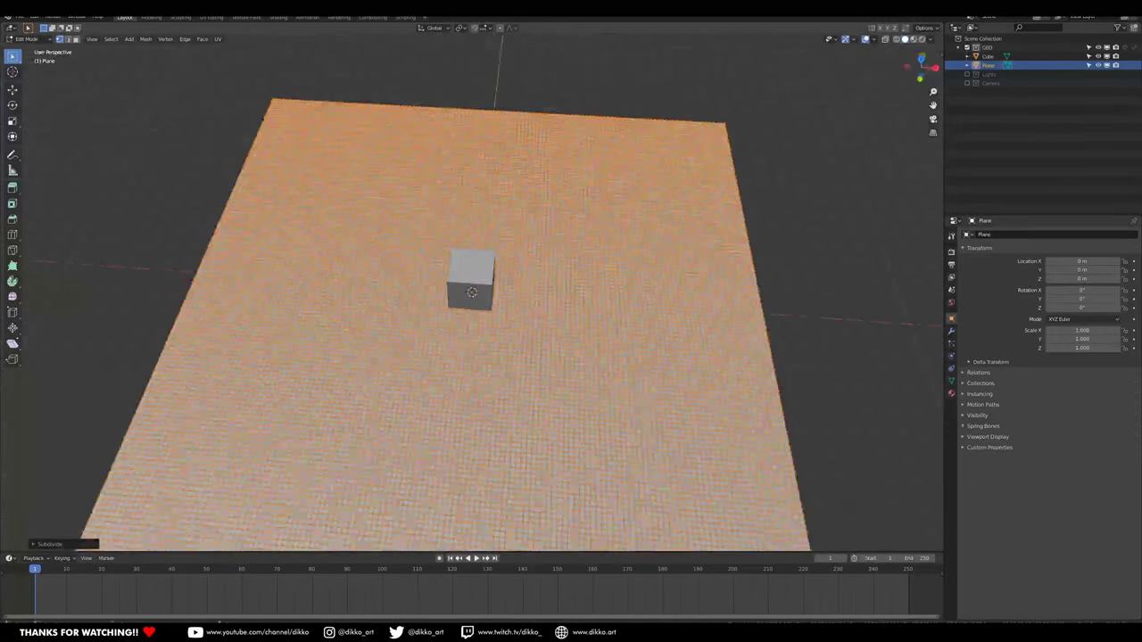
# Subdivide the plane's mesh once more and return to Object Mode.
pyautogui.keyDown('shift'); pyautogui.moveTo(463, 389); pyautogui.dragTo(481, 289, button='middle'); pyautogui.keyUp('shift')
pyautogui.scroll(1, 314, 248)
pyautogui.rightClick(307, 259)
pyautogui.click(307, 259)
pyautogui.moveTo(307, 260); pyautogui.dragTo(189, 312, button='middle')
pyautogui.scroll(4, 189, 312)
pyautogui.scroll(-4, 189, 312)
pyautogui.moveTo(500, 335); pyautogui.dragTo(575, 259, button='middle')
pyautogui.scroll(-3, 453, 286)
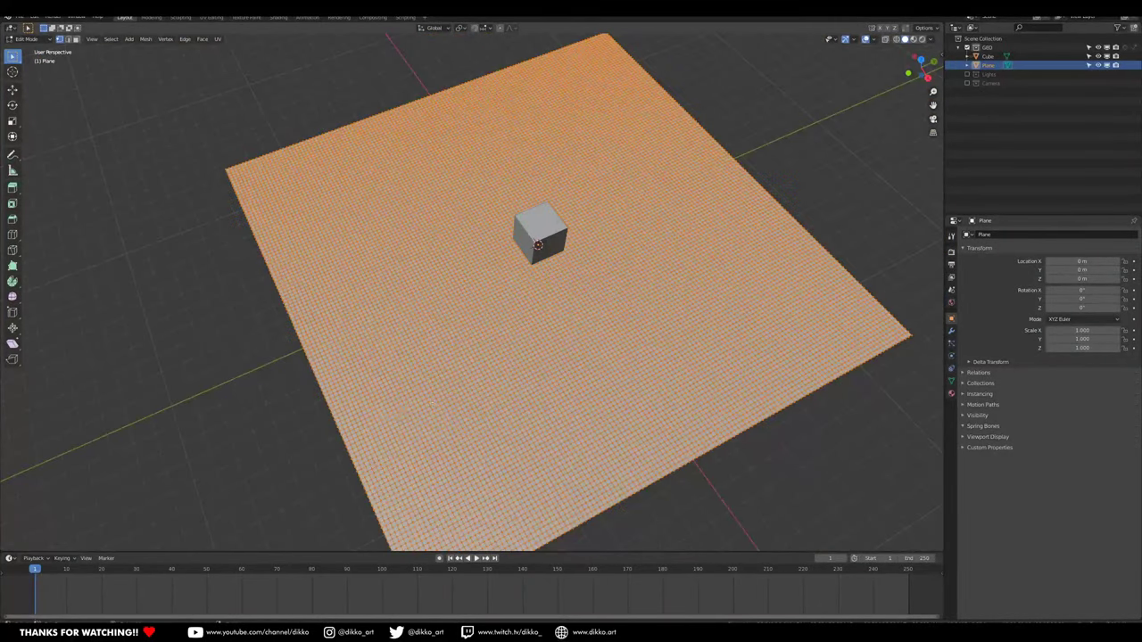
pyautogui.moveTo(337, 396); pyautogui.dragTo(94, 409, button='middle')
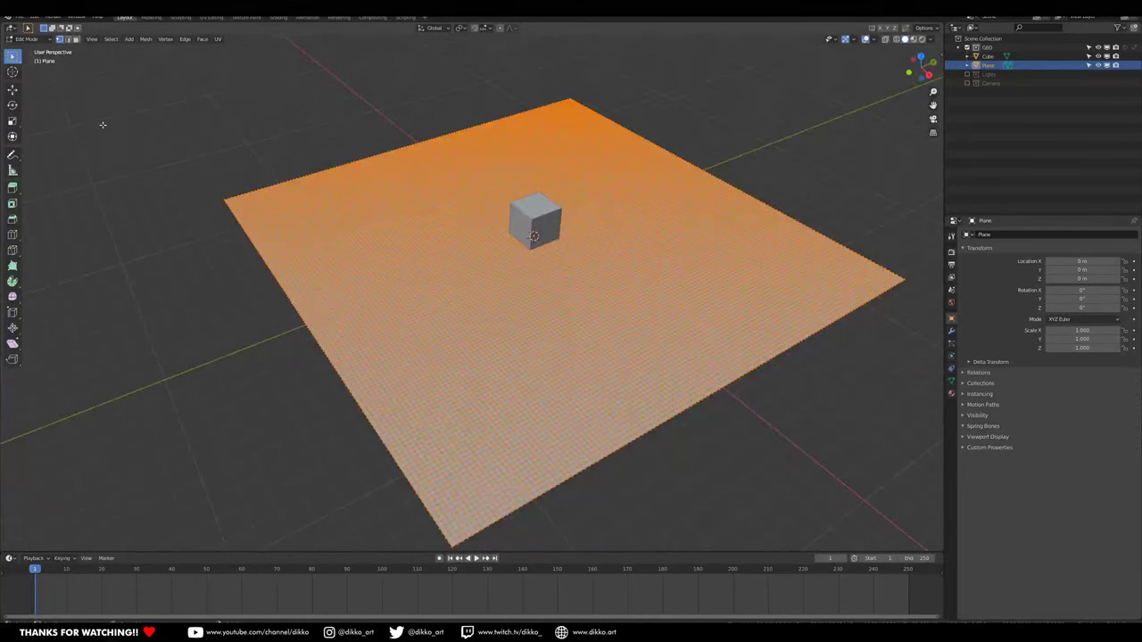
pyautogui.click(25, 39)
pyautogui.click(27, 50)
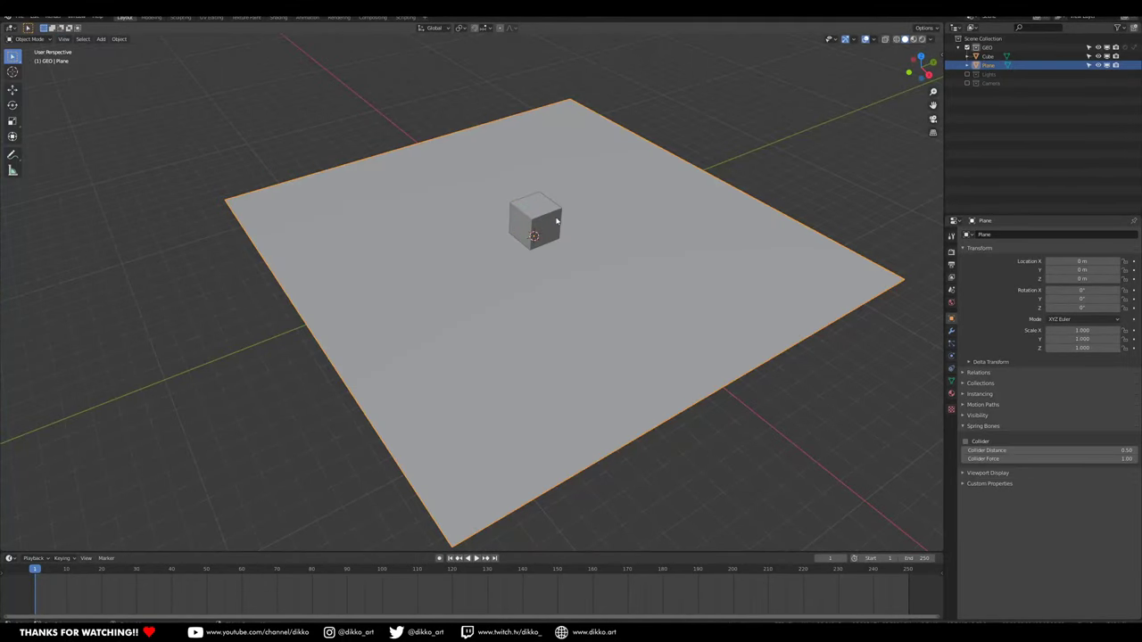
# Subdivide the whole cube twice in Edit Mode, returning to Object Mode when done.
pyautogui.click(536, 234)
pyautogui.moveTo(535, 234); pyautogui.dragTo(536, 261, button='middle')
pyautogui.scroll(3, 566, 248)
pyautogui.press('Tab')
pyautogui.rightClick(490, 247)
pyautogui.click(490, 247)
pyautogui.rightClick(487, 249)
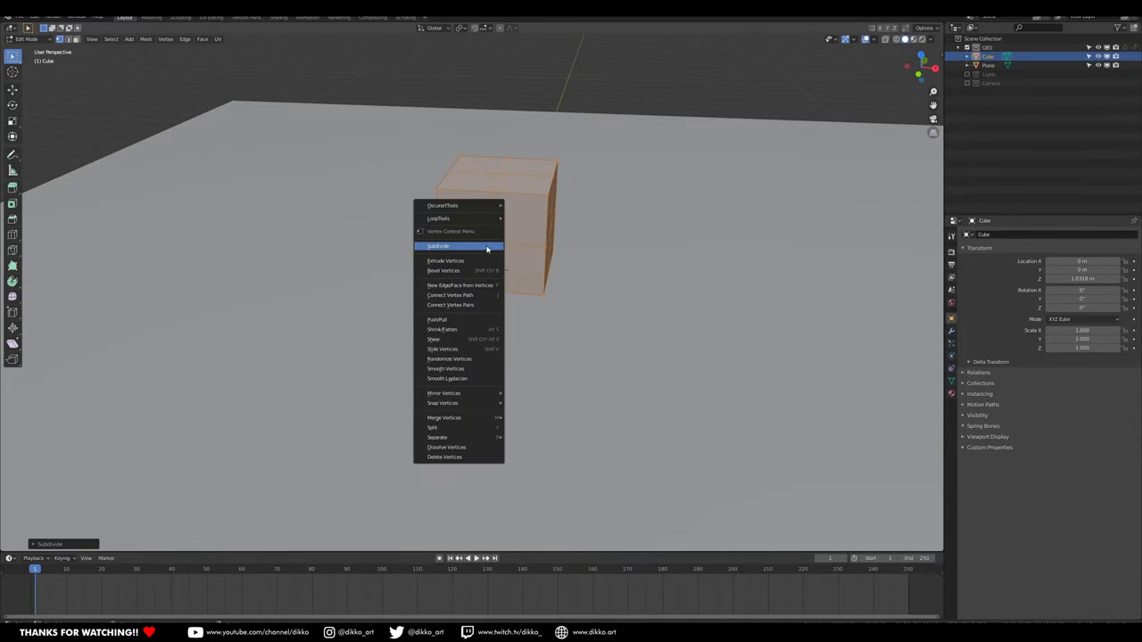
pyautogui.click(488, 249)
pyautogui.scroll(-3, 487, 250)
pyautogui.moveTo(491, 268); pyautogui.dragTo(441, 250, button='middle')
pyautogui.press('Tab')
# Move the cube about 15 m along the Y axis, just past the plane's edge.
pyautogui.moveTo(555, 403); pyautogui.dragTo(507, 326, button='middle')
pyautogui.scroll(-3, 527, 370)
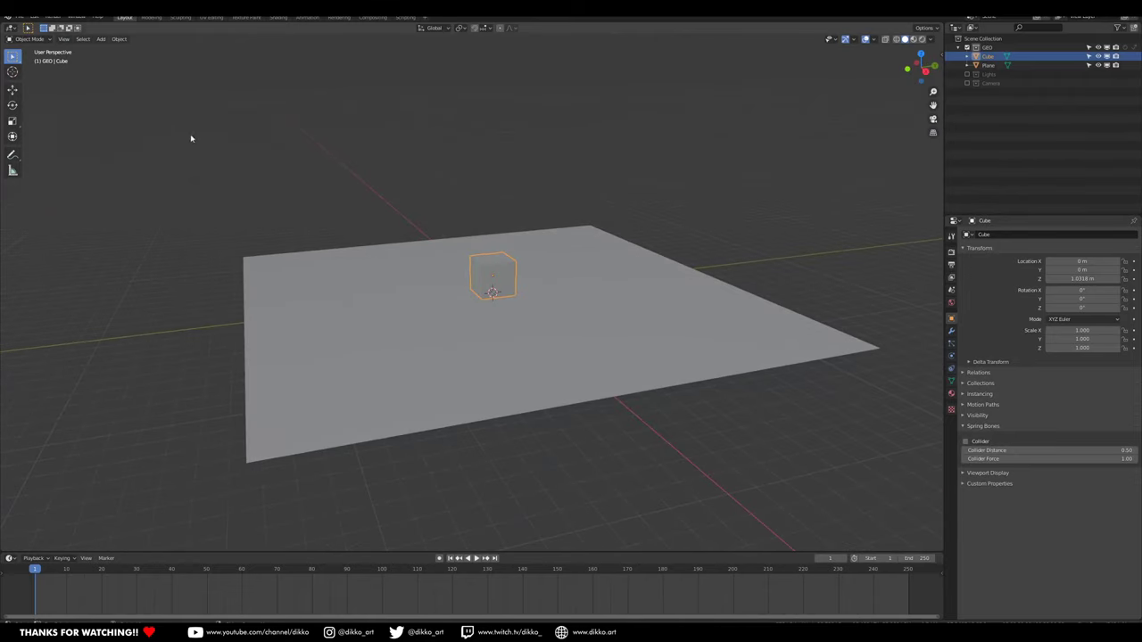
pyautogui.click(13, 89)
pyautogui.moveTo(645, 258); pyautogui.dragTo(590, 309, button='middle')
pyautogui.moveTo(487, 310); pyautogui.dragTo(709, 284)
pyautogui.moveTo(626, 331); pyautogui.dragTo(605, 353, button='middle')
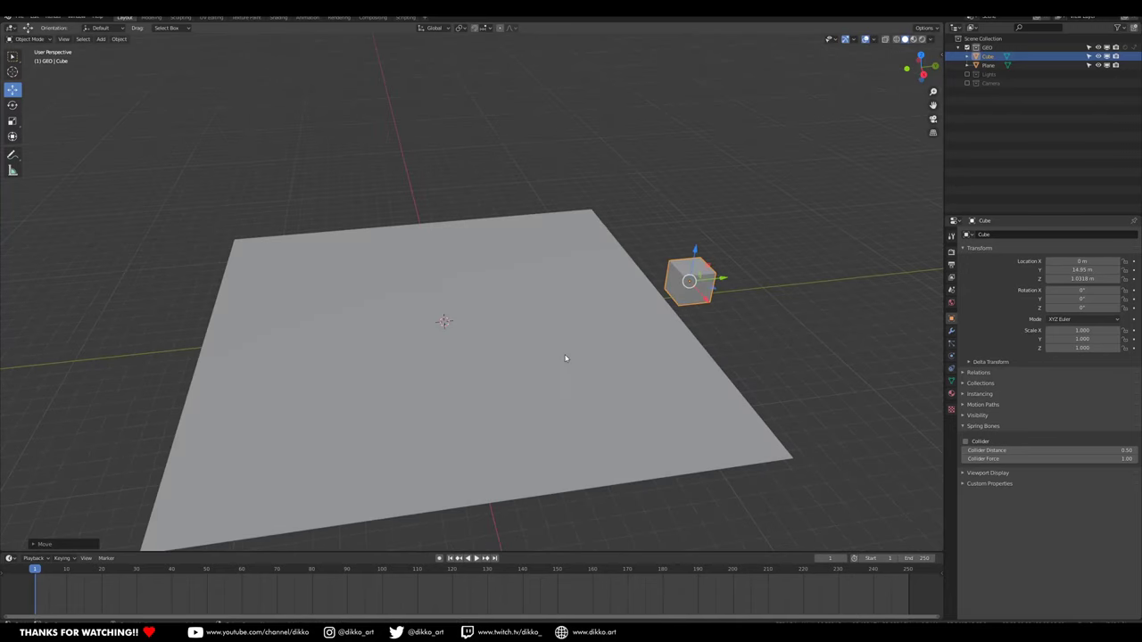
# Select the plane and set the solid viewport shading colour to Random.
pyautogui.click(566, 357)
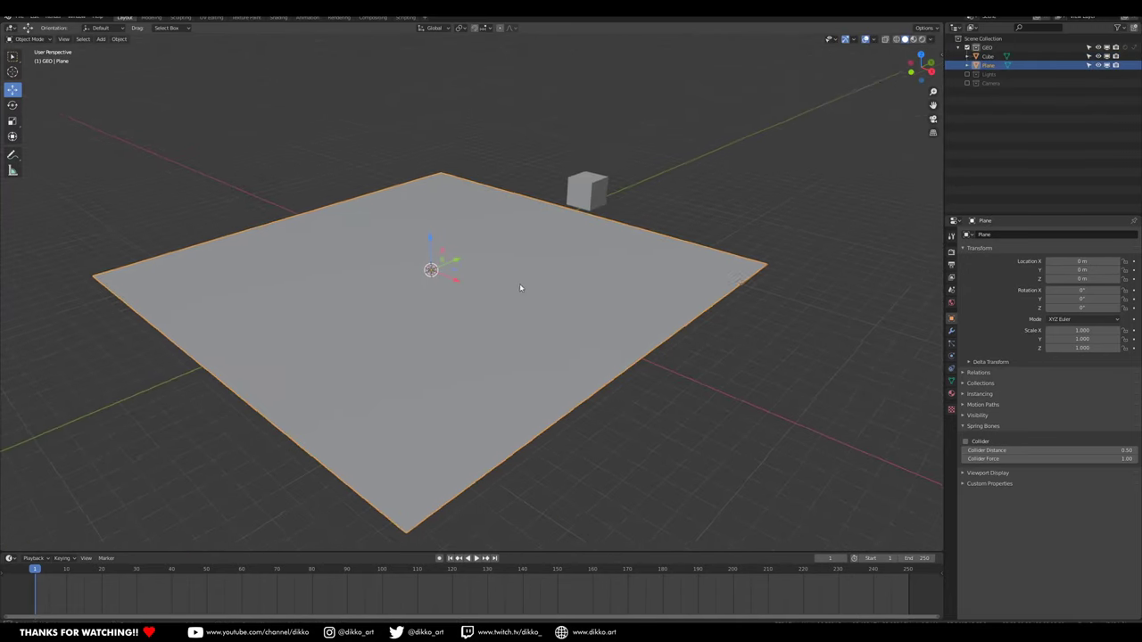
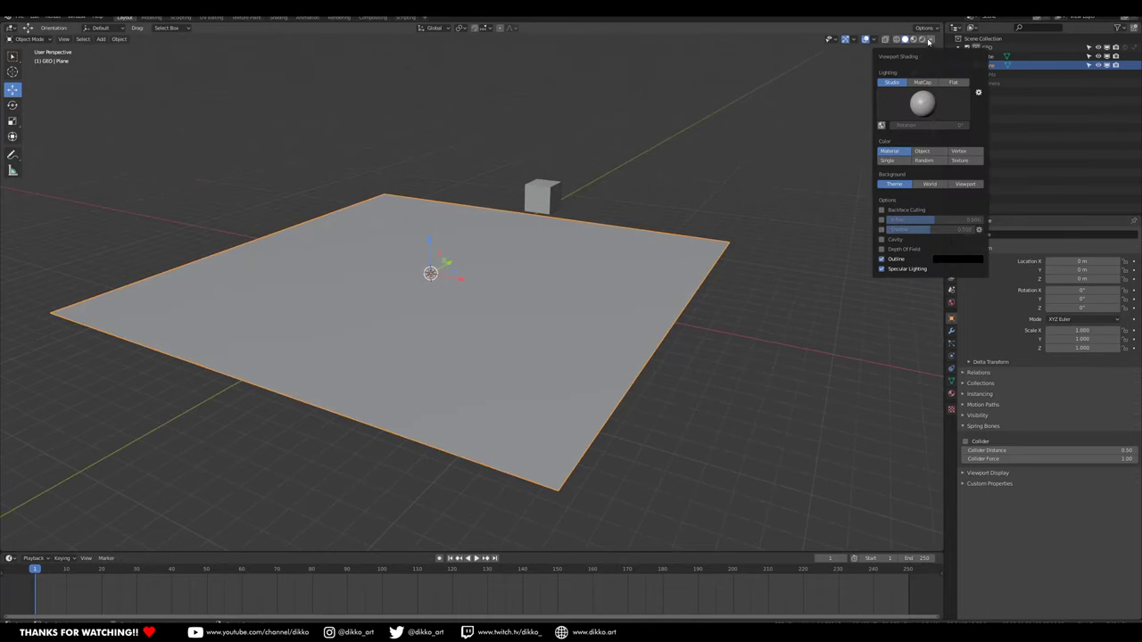
pyautogui.click(928, 161)
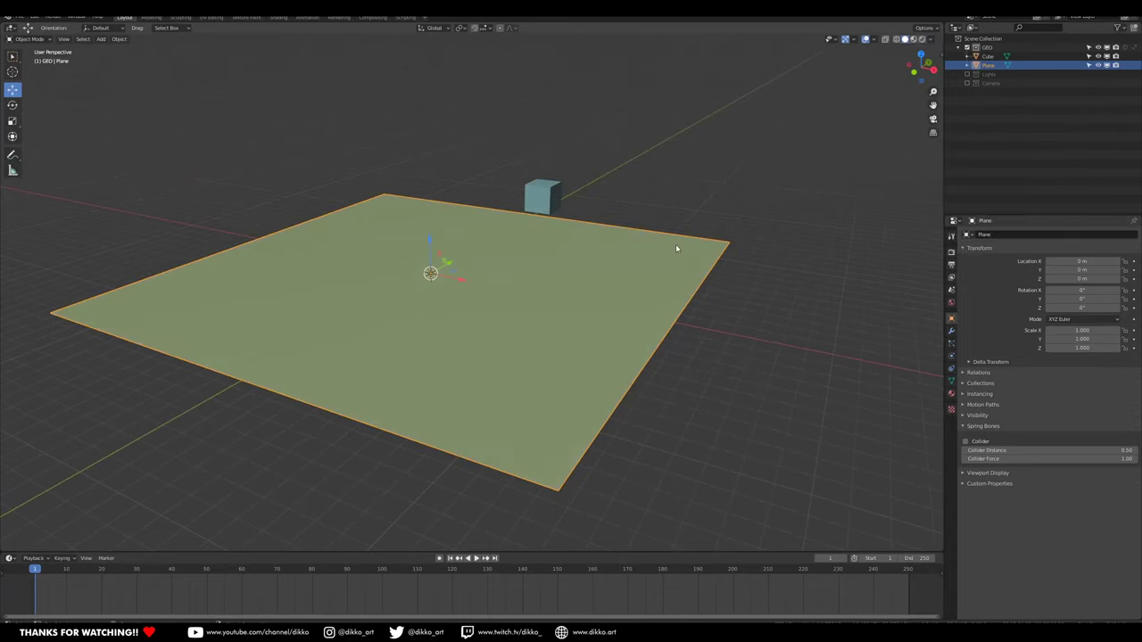
pyautogui.moveTo(675, 244)
pyautogui.mouseDown(button='middle')
pyautogui.moveTo(322, 299)
pyautogui.moveTo(326, 346)
pyautogui.moveTo(399, 320)
pyautogui.mouseUp(button='middle')
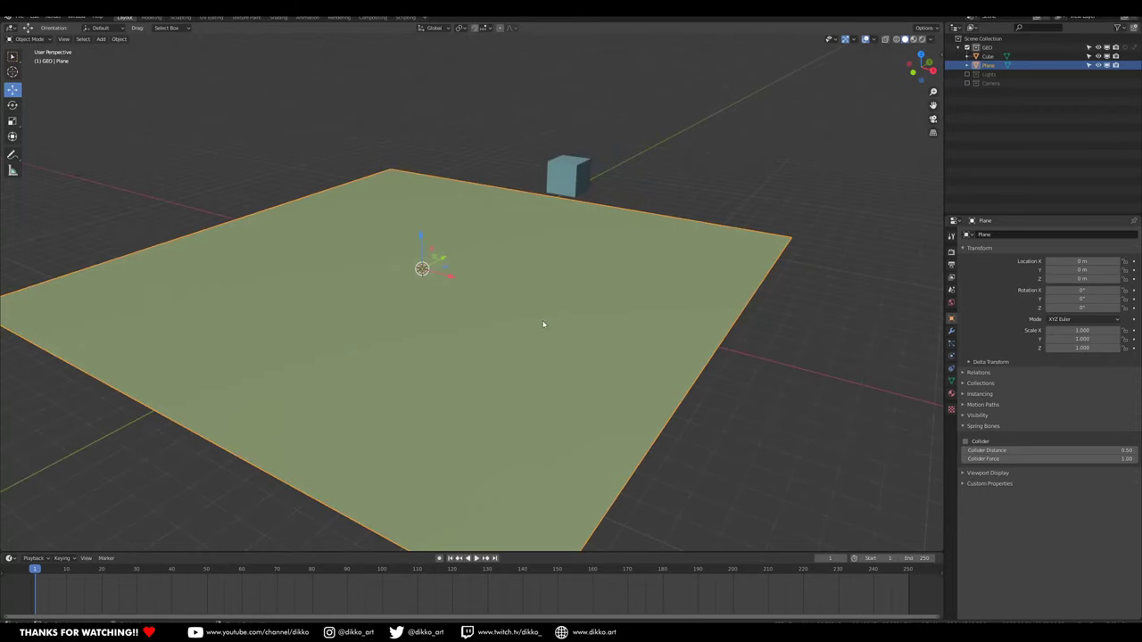
# Add a Dynamic Paint modifier to the ground plane.
pyautogui.moveTo(542, 324); pyautogui.dragTo(431, 308, button='middle')
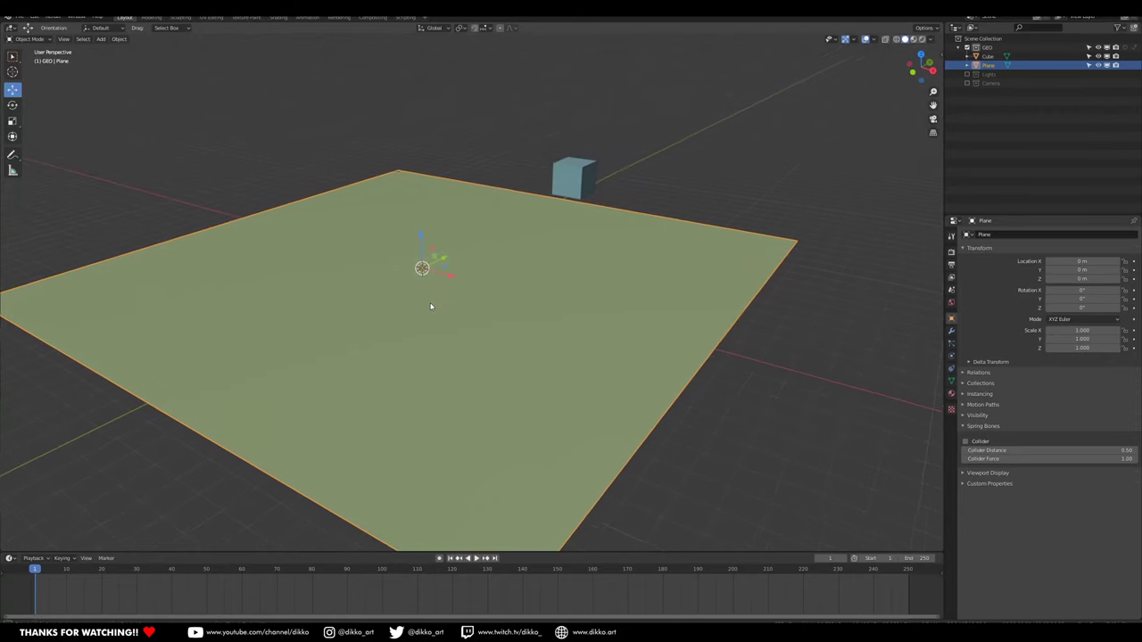
pyautogui.click(951, 331)
pyautogui.click(996, 235)
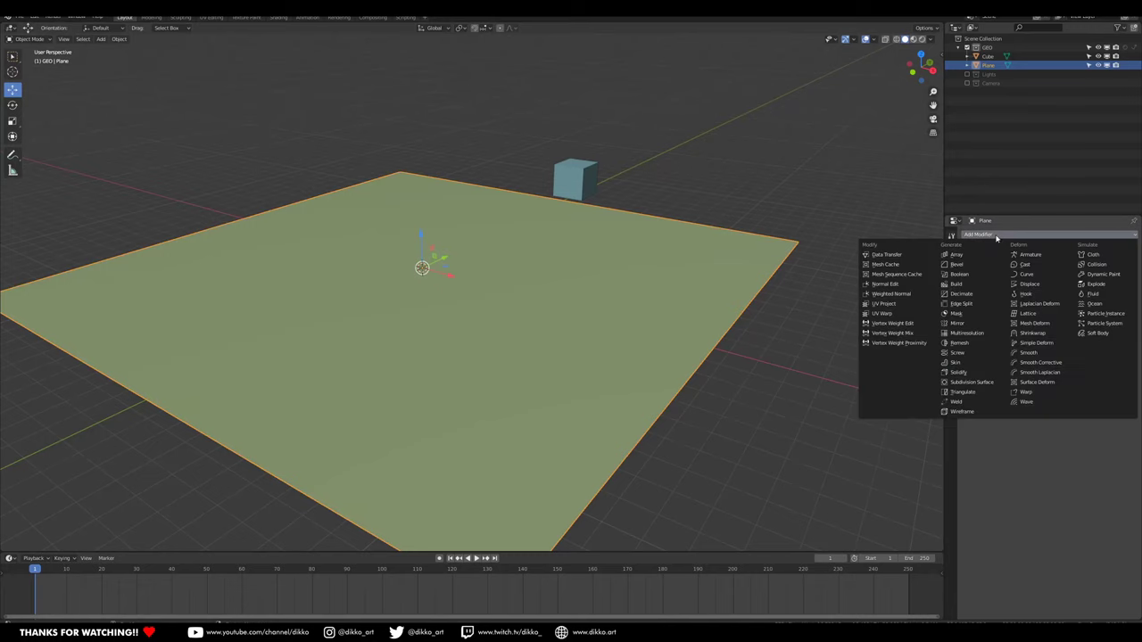
pyautogui.click(1098, 277)
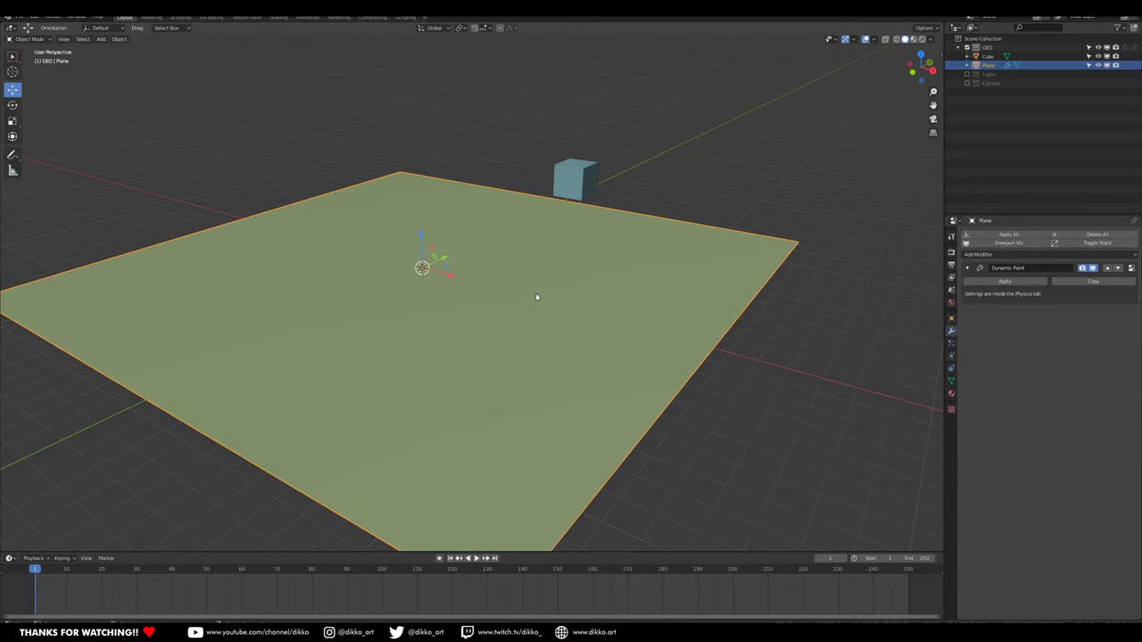
# Select the cube and give it a Dynamic Paint modifier as well.
pyautogui.click(572, 178)
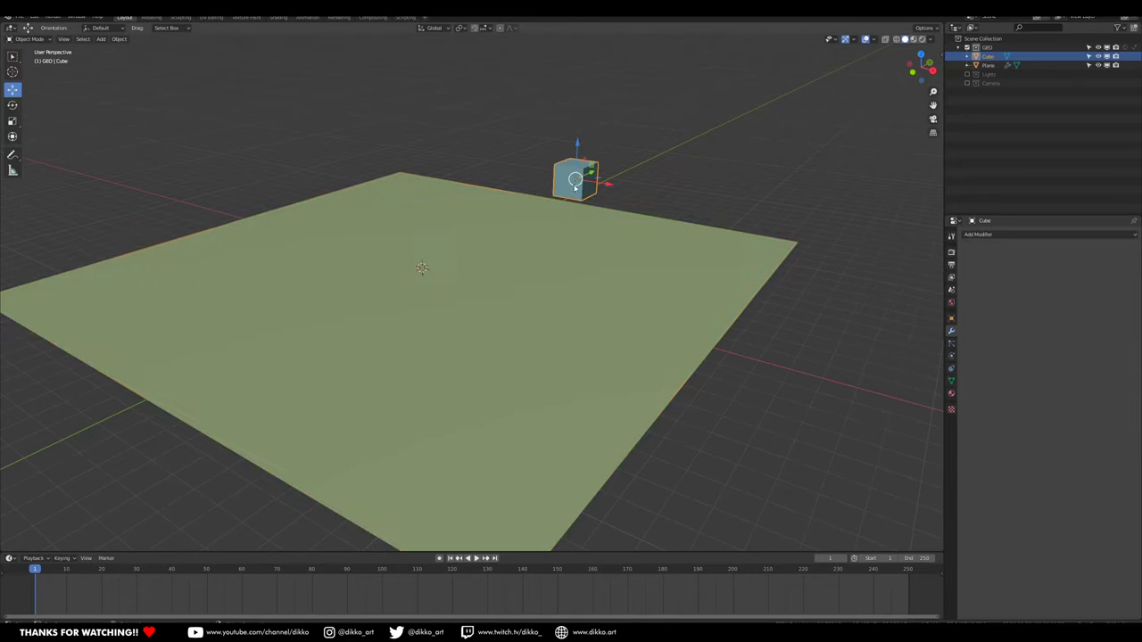
pyautogui.click(1062, 235)
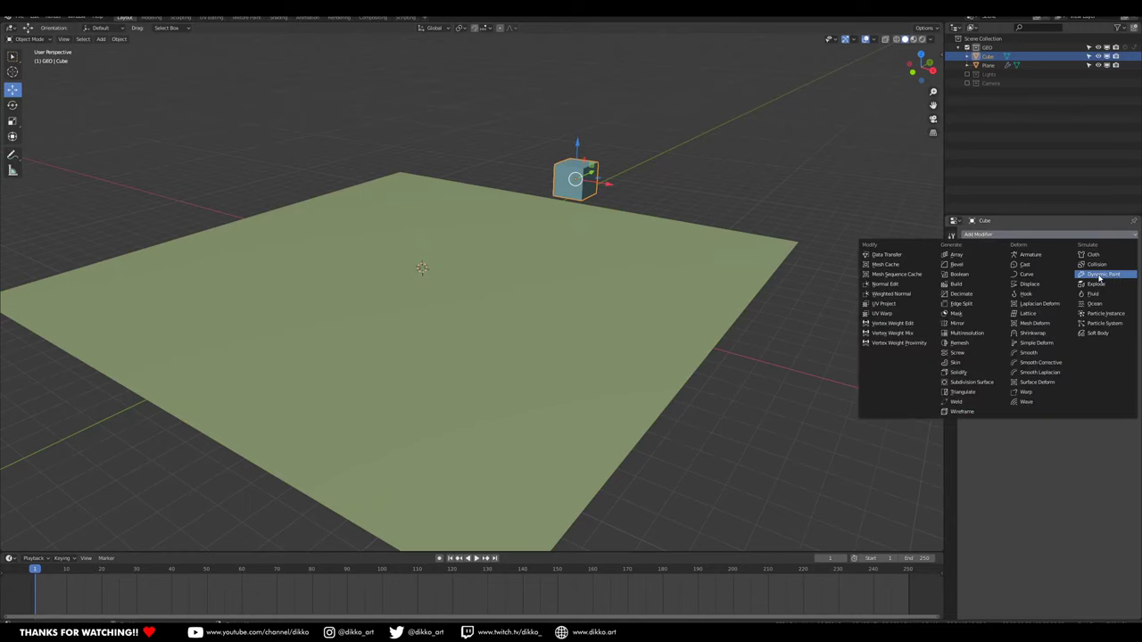
pyautogui.click(1099, 274)
# Open the plane's Dynamic Paint physics settings and review its type options, leaving Canvas selected.
pyautogui.click(500, 367)
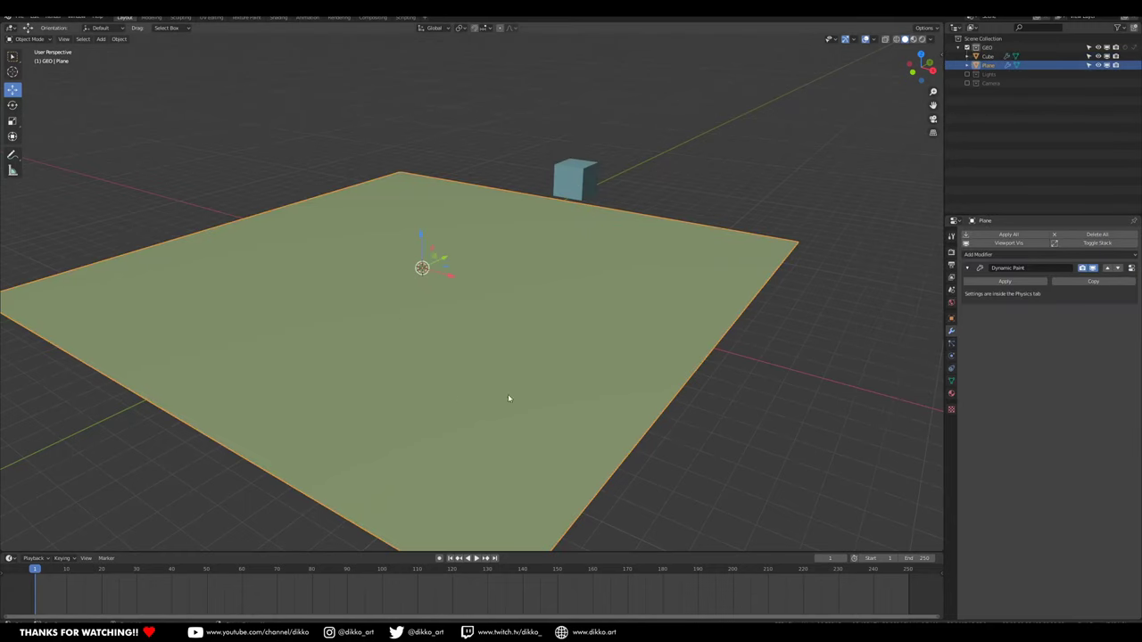
pyautogui.click(1131, 268)
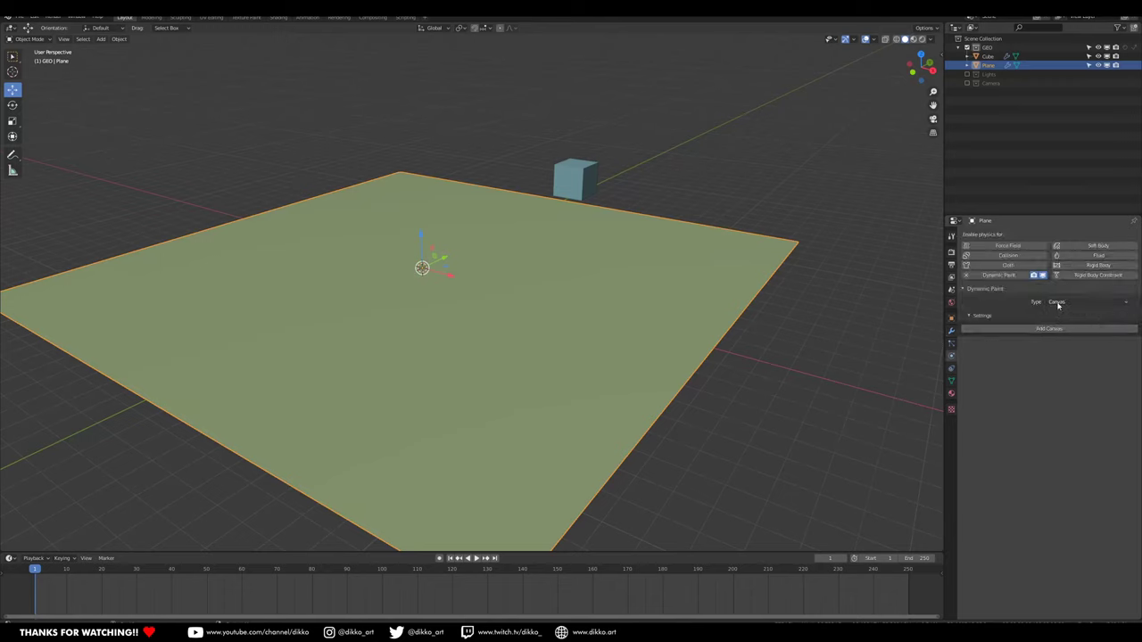
pyautogui.click(1084, 303)
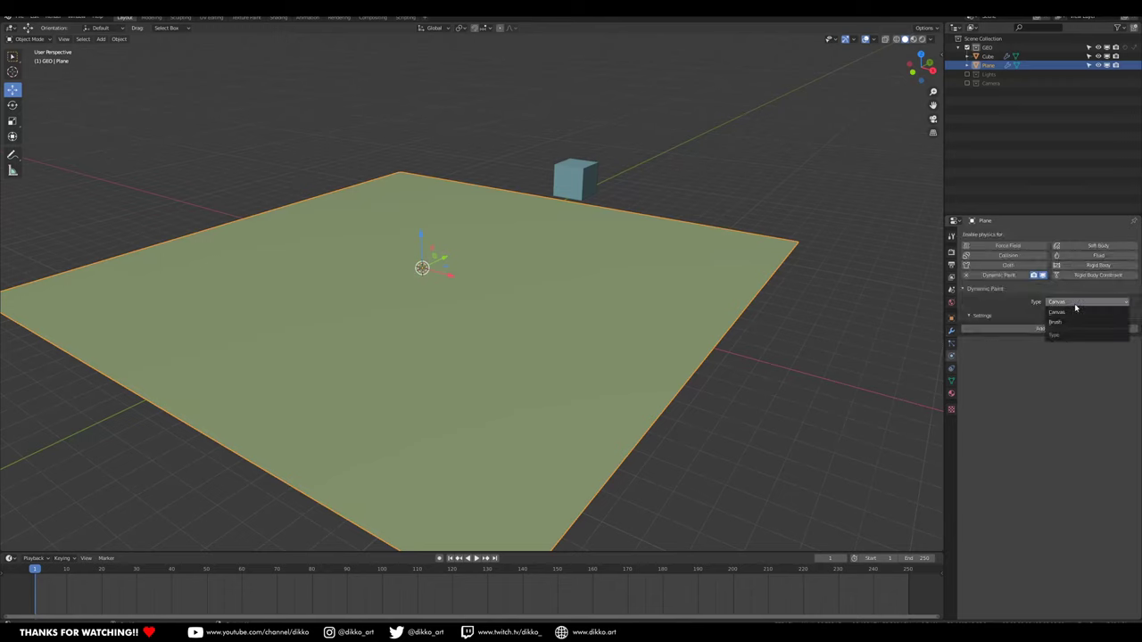
pyautogui.click(1074, 306)
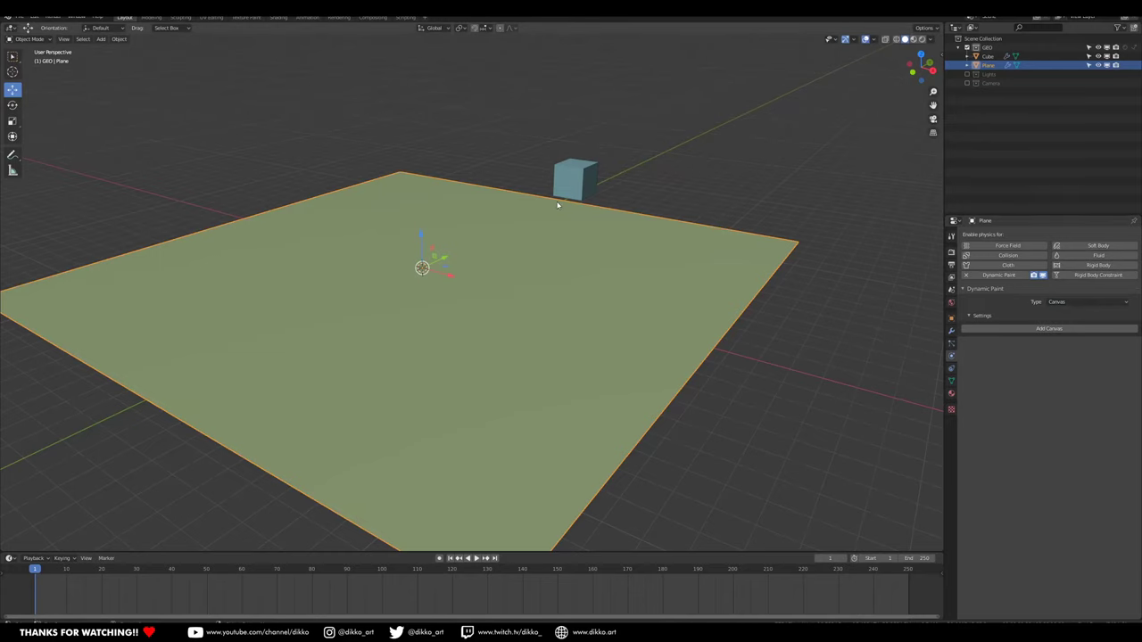
pyautogui.moveTo(573, 193); pyautogui.dragTo(535, 199, button='middle')
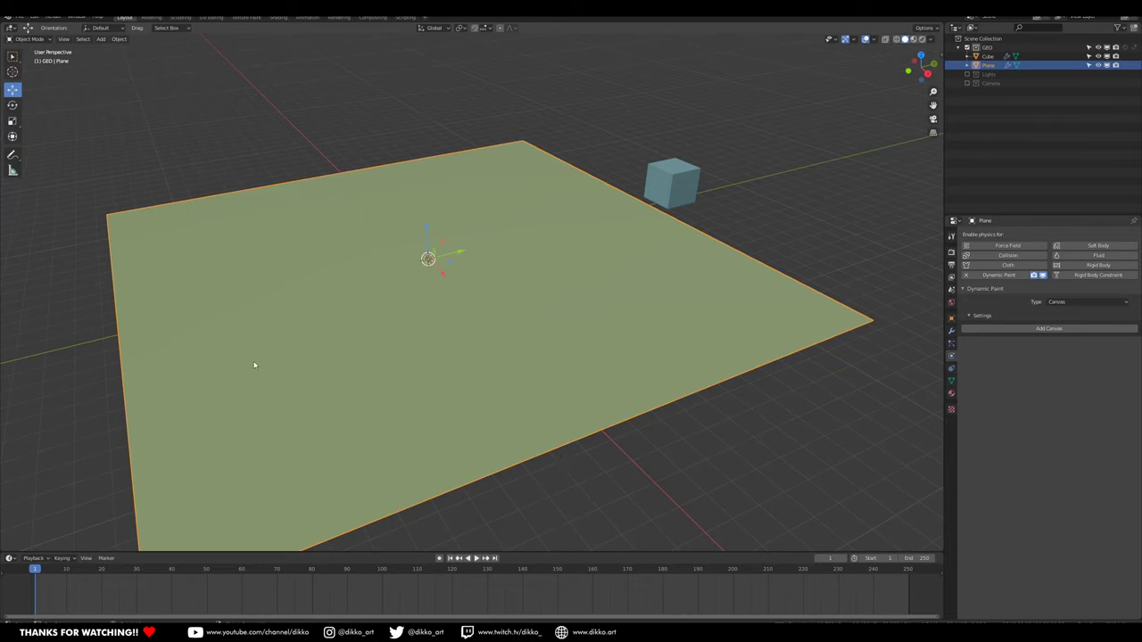
pyautogui.click(671, 183)
pyautogui.moveTo(671, 182); pyautogui.dragTo(764, 185, button='middle')
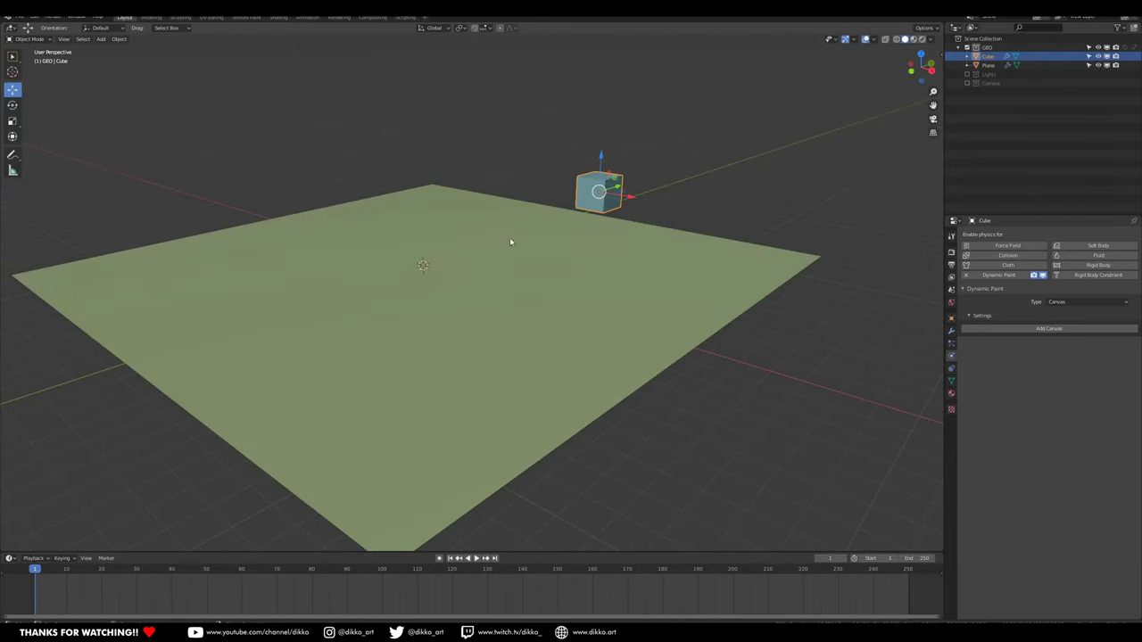
pyautogui.moveTo(643, 255); pyautogui.dragTo(446, 365, button='middle')
pyautogui.click(447, 365)
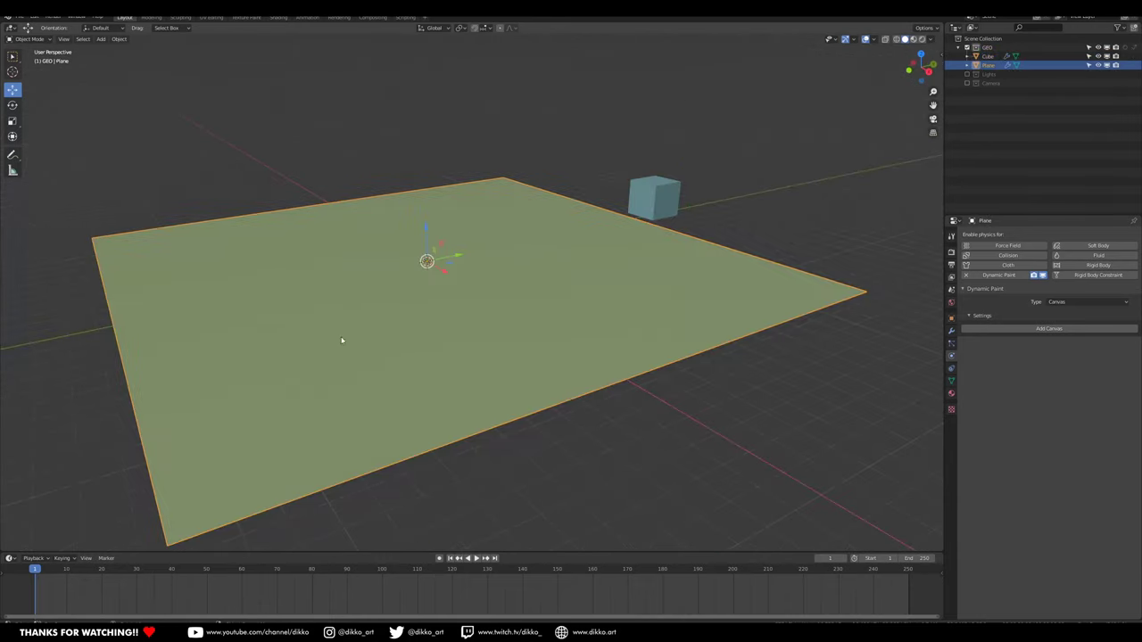
pyautogui.moveTo(342, 339); pyautogui.dragTo(454, 335, button='middle')
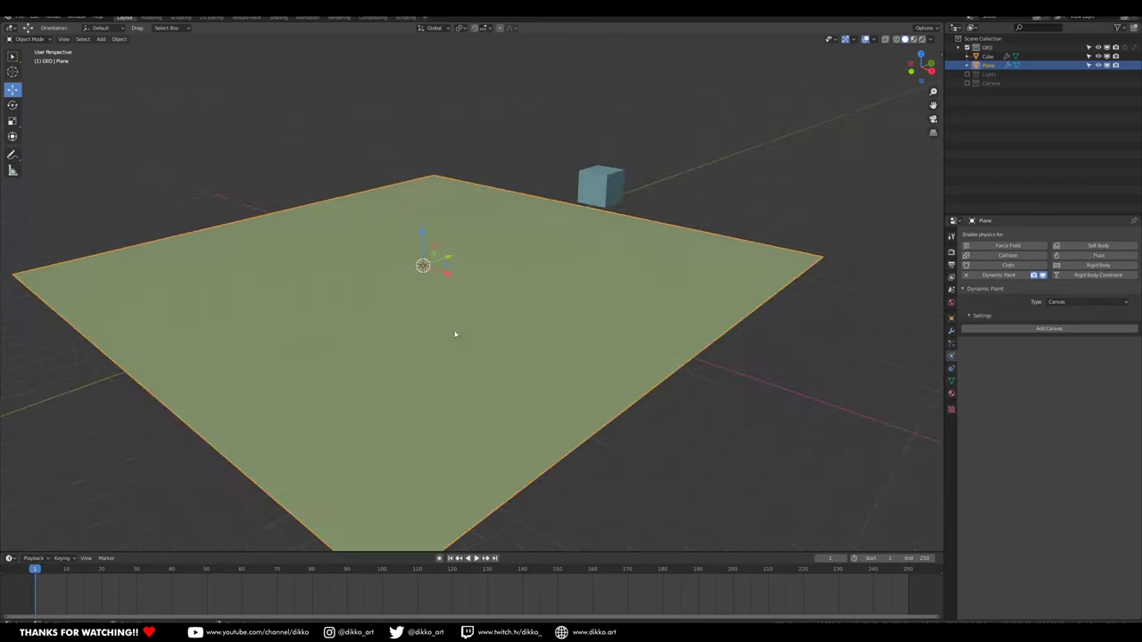
# Set the plane's Dynamic Paint type to Canvas and add the canvas.
pyautogui.click(1063, 303)
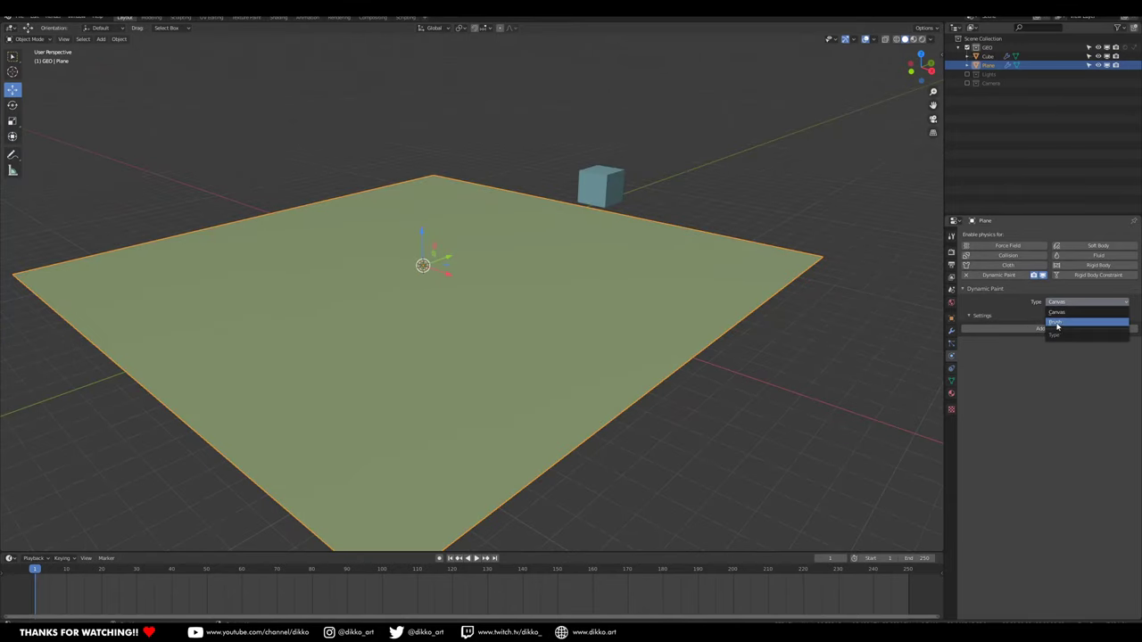
pyautogui.click(1076, 312)
pyautogui.click(1047, 329)
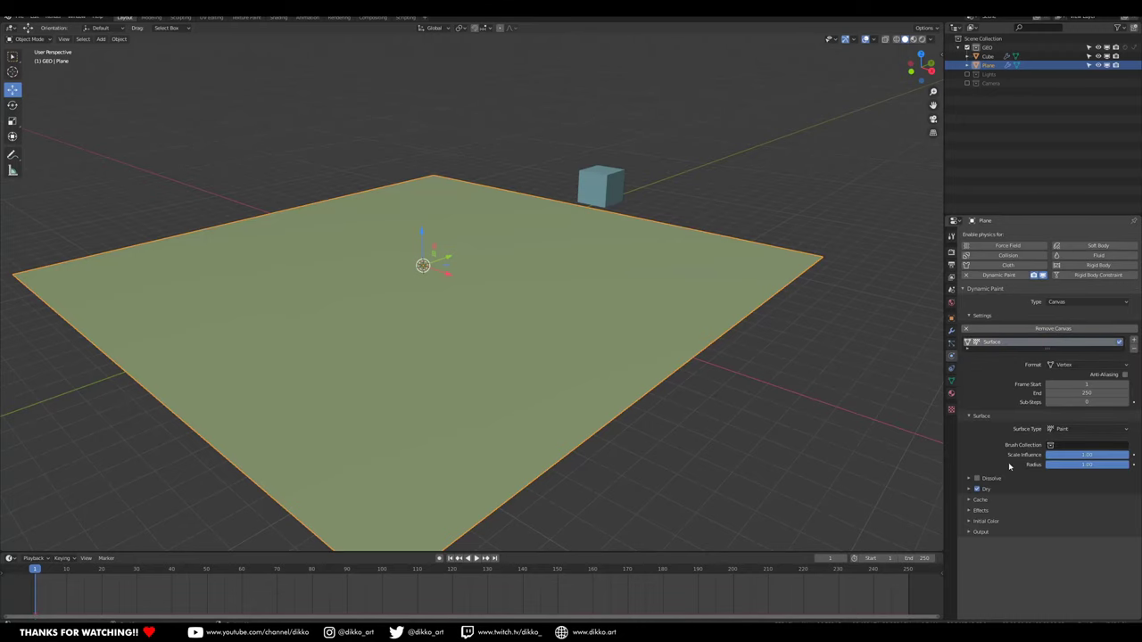
# Select the cube, set its Dynamic Paint type to Brush and add the brush.
pyautogui.click(601, 184)
pyautogui.click(1059, 304)
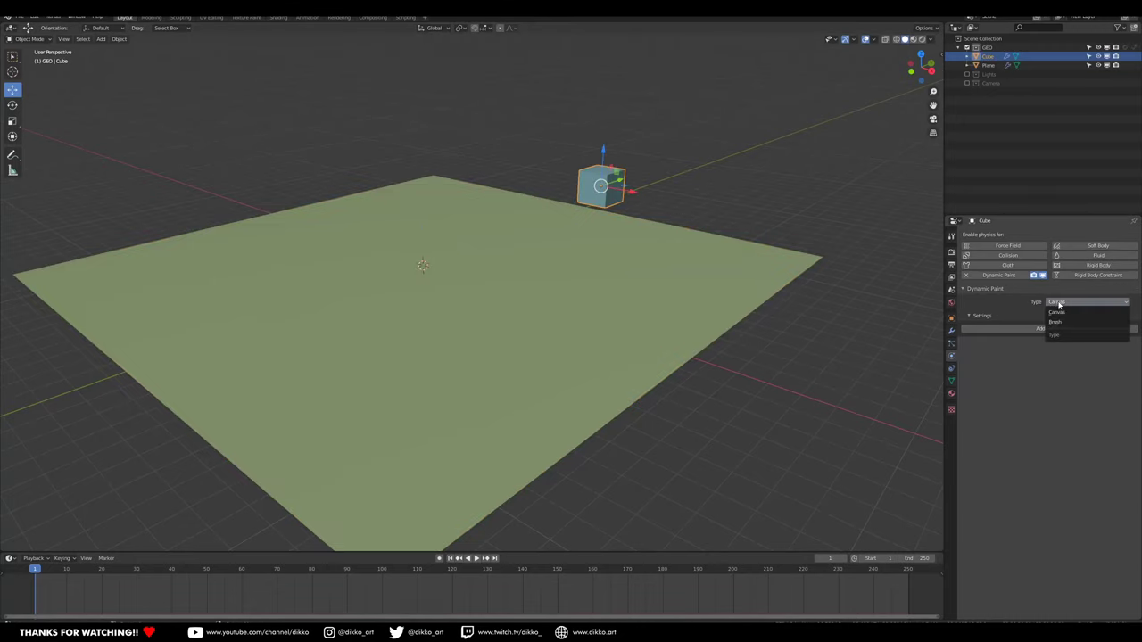
pyautogui.click(1071, 304)
pyautogui.click(1060, 321)
pyautogui.click(1093, 329)
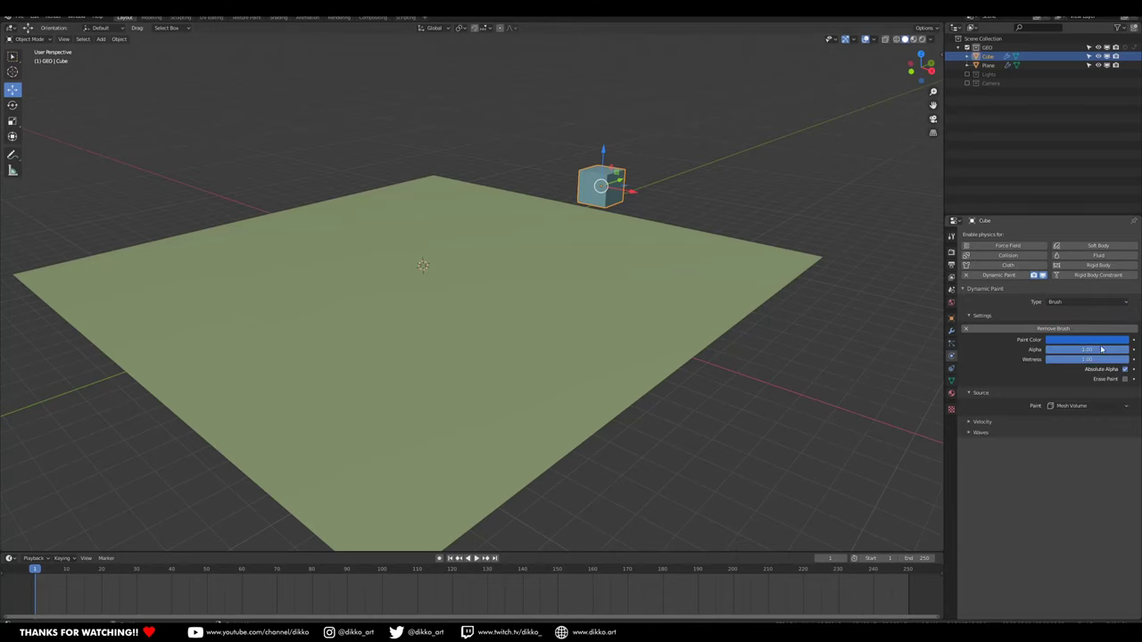
pyautogui.moveTo(523, 307)
pyautogui.mouseDown(button='middle')
pyautogui.moveTo(469, 306)
pyautogui.moveTo(535, 322)
pyautogui.mouseUp(button='middle')
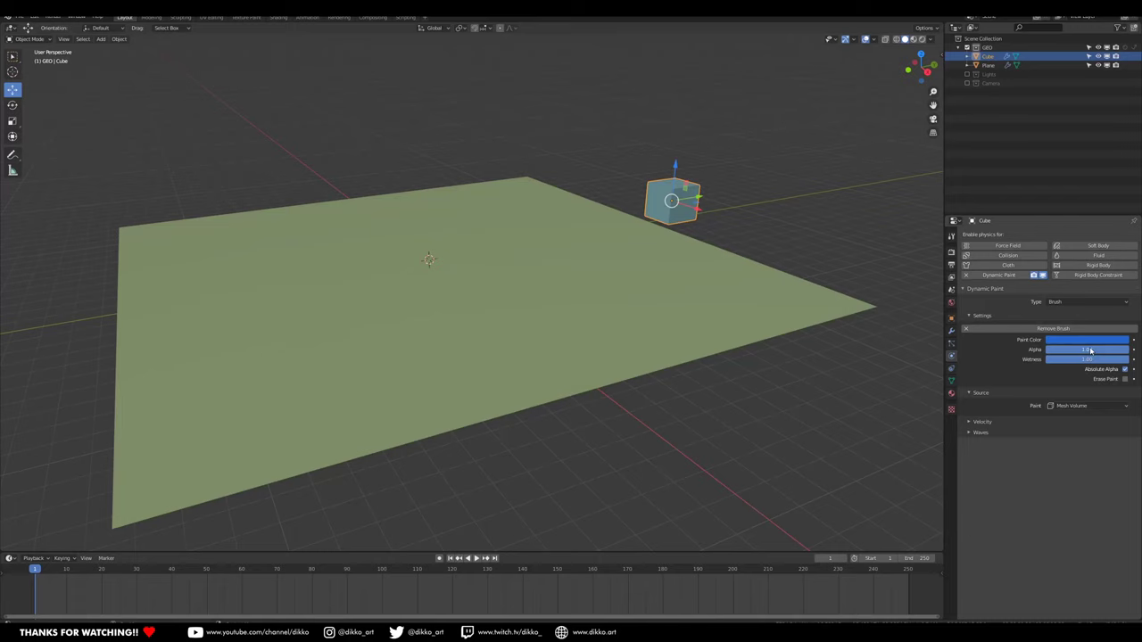
pyautogui.moveTo(363, 334); pyautogui.dragTo(497, 312, button='middle')
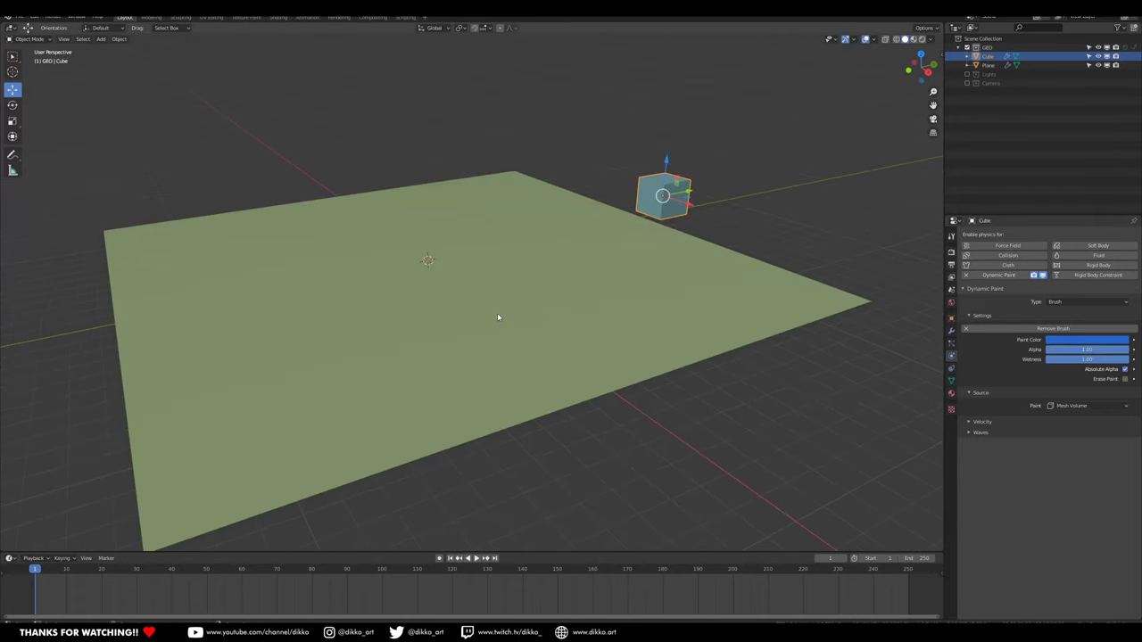
pyautogui.scroll(4, 535, 307)
pyautogui.scroll(-2, 555, 307)
pyautogui.moveTo(568, 299); pyautogui.dragTo(605, 288, button='middle')
pyautogui.scroll(-2, 575, 296)
pyautogui.moveTo(603, 333); pyautogui.dragTo(577, 324, button='middle')
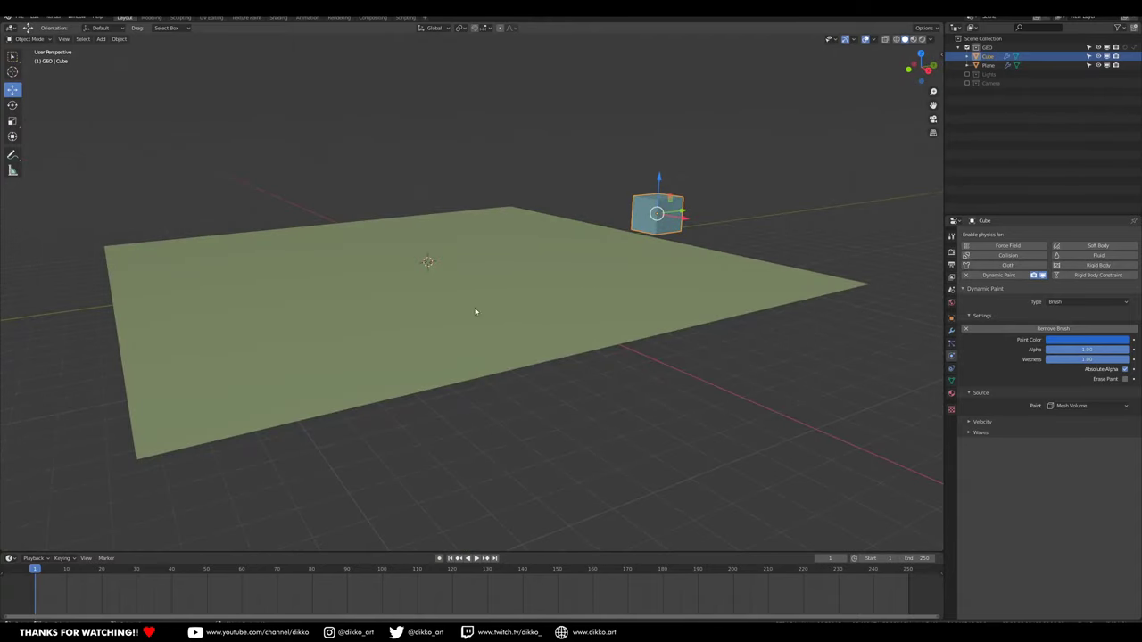
pyautogui.moveTo(435, 314); pyautogui.dragTo(499, 319, button='middle')
# Set the plane's canvas surface type to Displace and raise its Max Displace value.
pyautogui.click(500, 318)
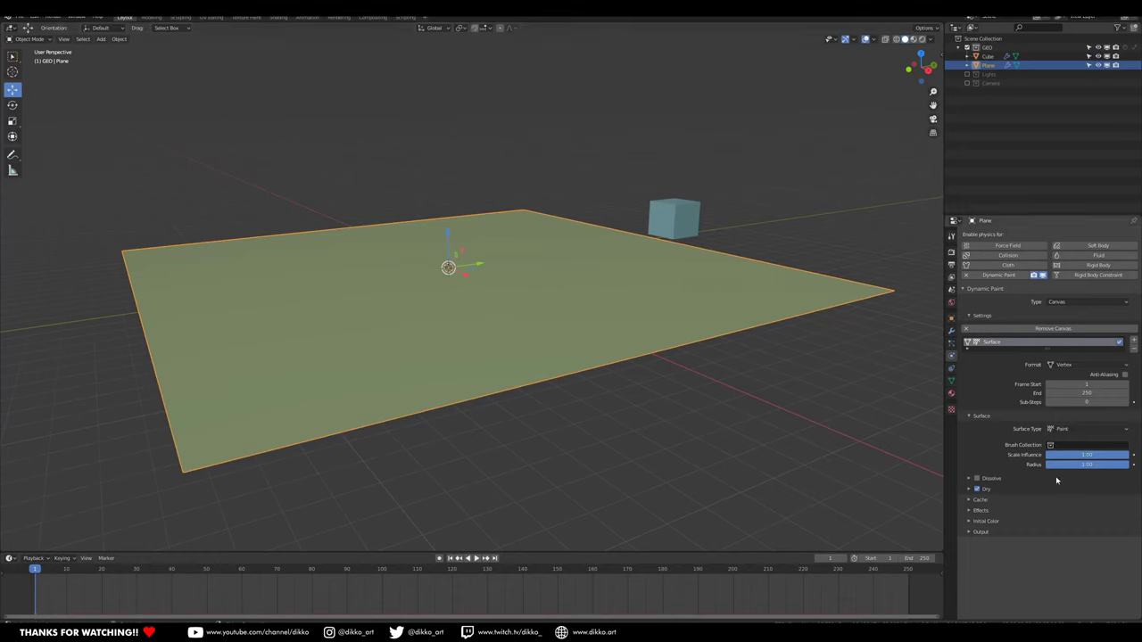
pyautogui.click(1084, 432)
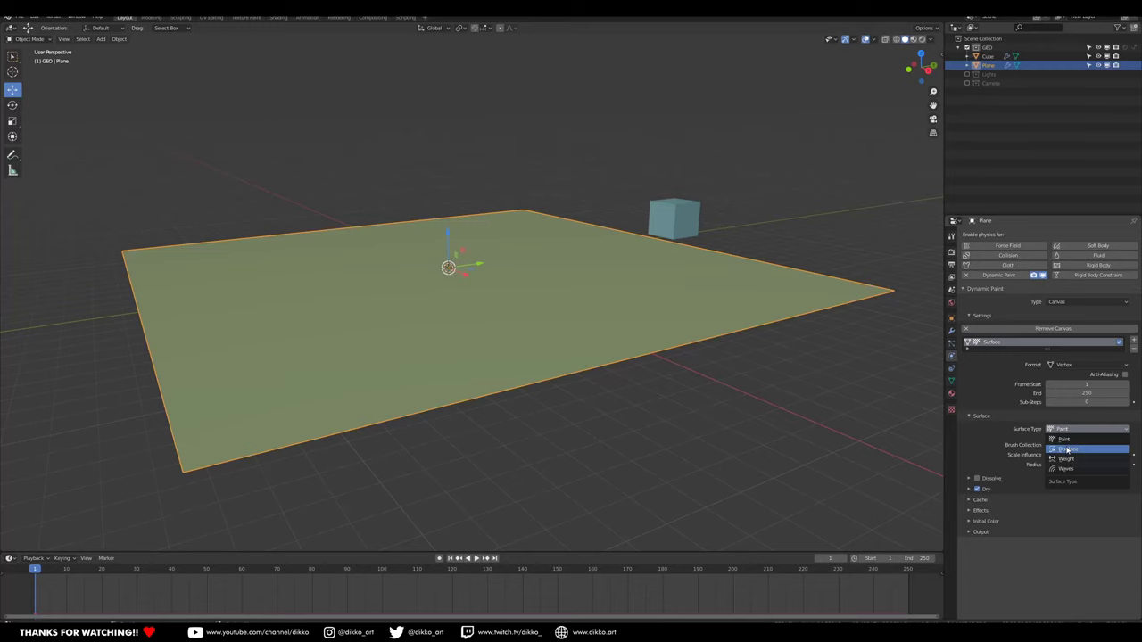
pyautogui.click(1066, 449)
pyautogui.moveTo(372, 383); pyautogui.dragTo(486, 385, button='middle')
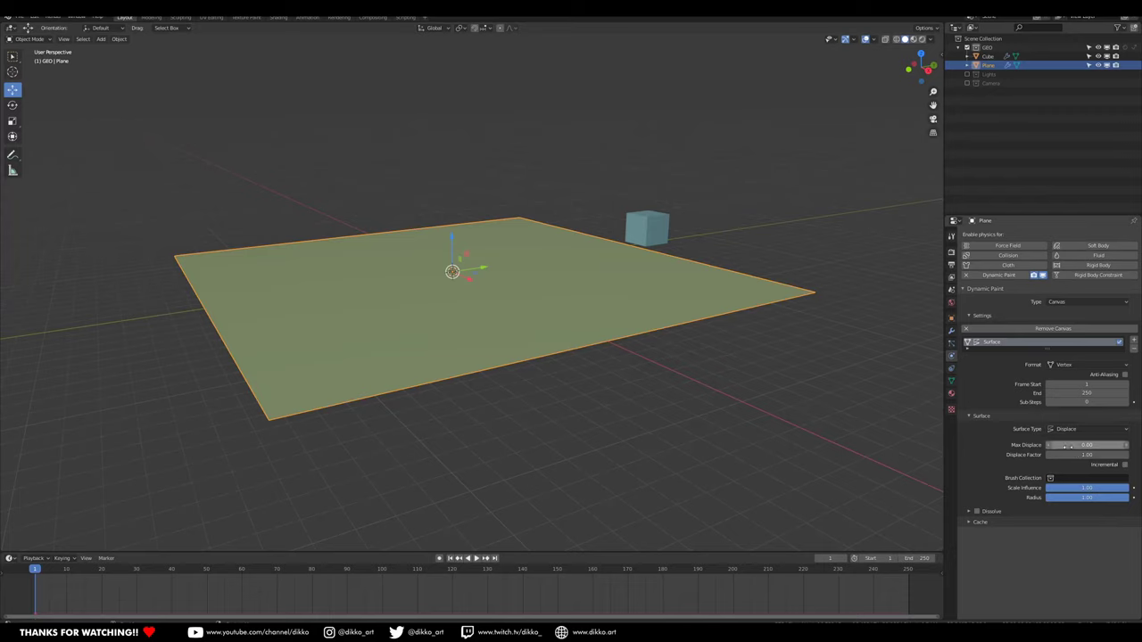
pyautogui.moveTo(1066, 445); pyautogui.dragTo(1097, 445)
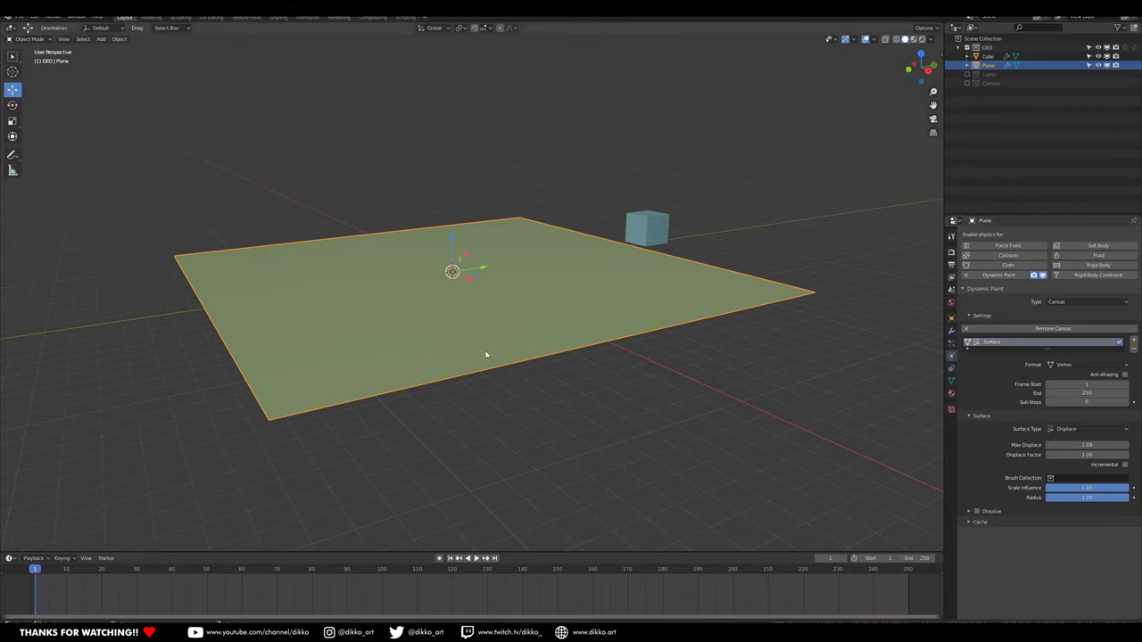
# Set the cube's brush paint source to Mesh Volume + Proximity.
pyautogui.click(657, 233)
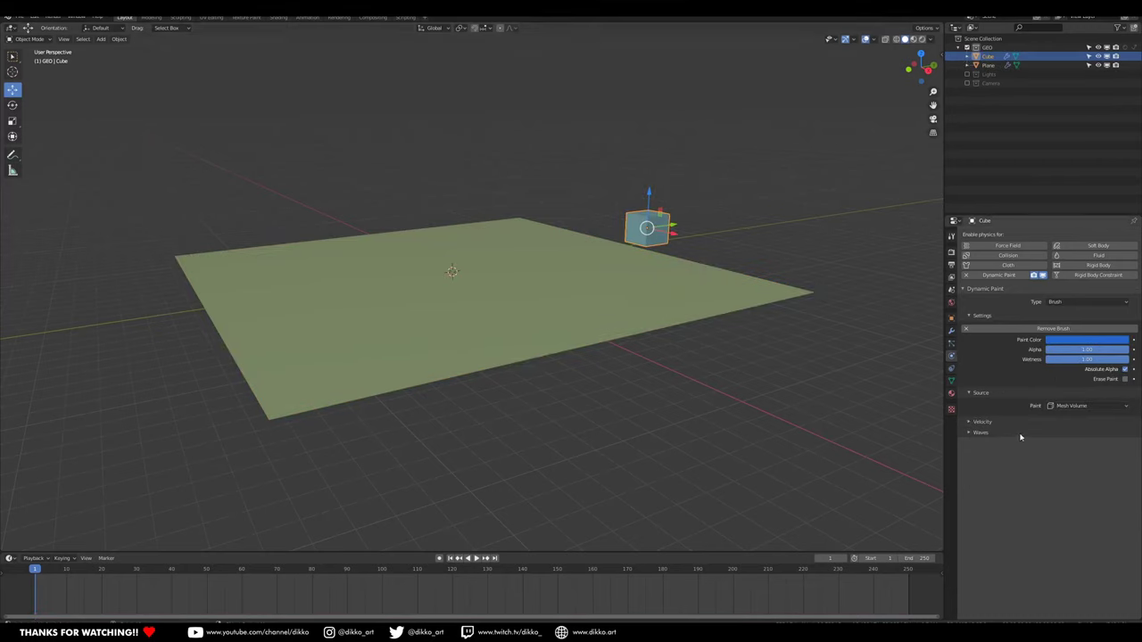
pyautogui.click(1080, 407)
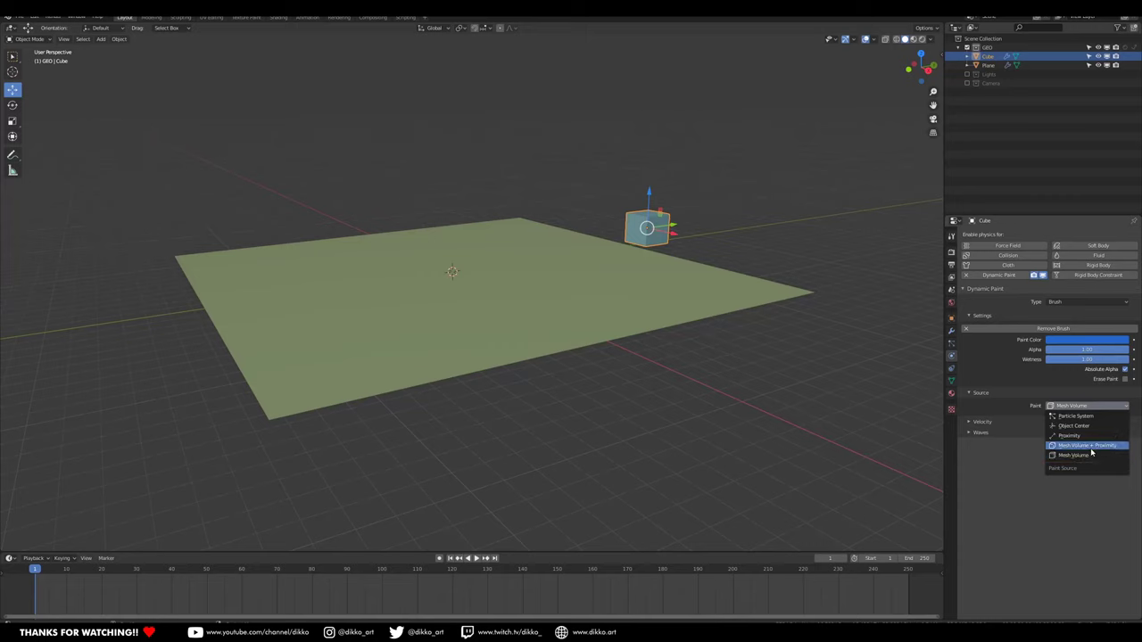
pyautogui.click(1090, 447)
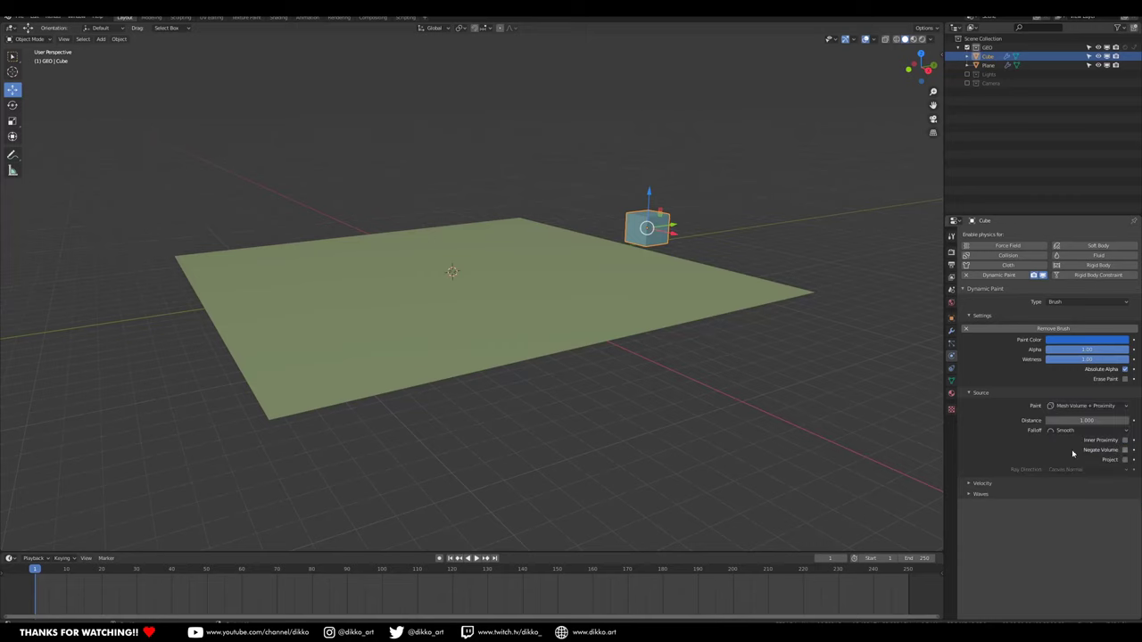
# Insert a keyframe for the cube at frame 1 in its starting position beside the plane.
pyautogui.moveTo(446, 303); pyautogui.dragTo(365, 272, button='middle')
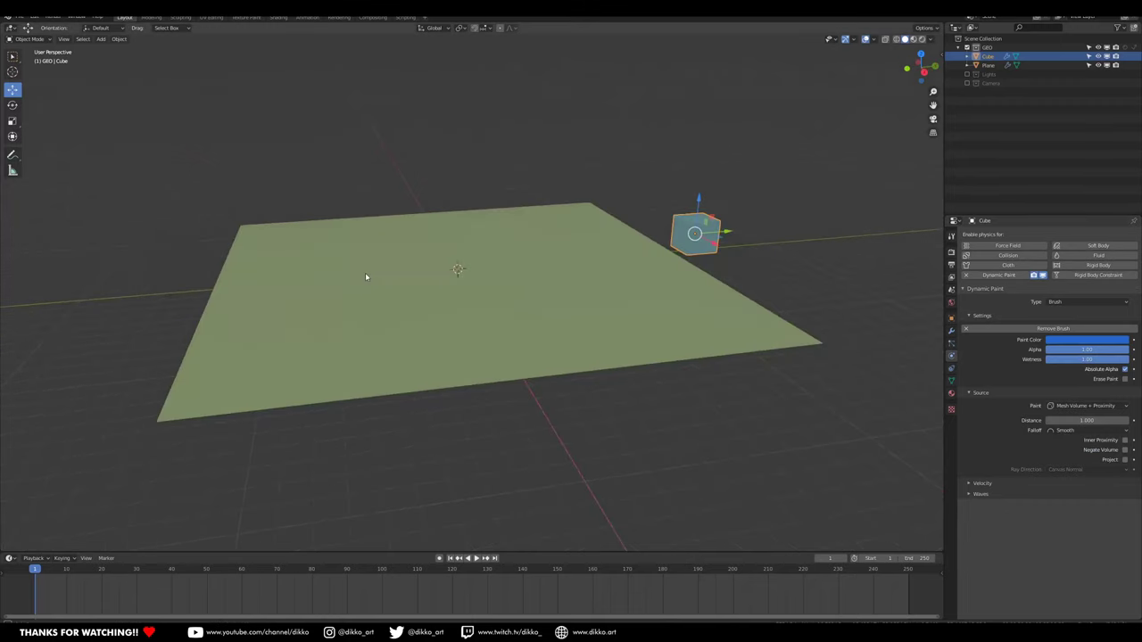
pyautogui.moveTo(549, 287); pyautogui.dragTo(598, 350, button='middle')
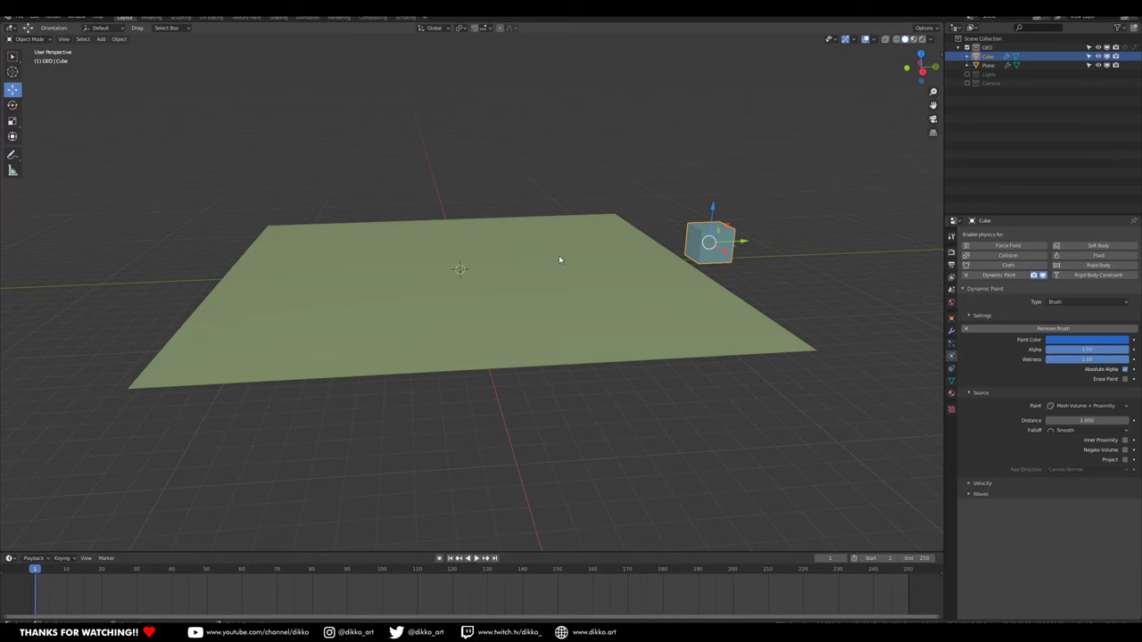
pyautogui.press('i')
pyautogui.click(535, 296)
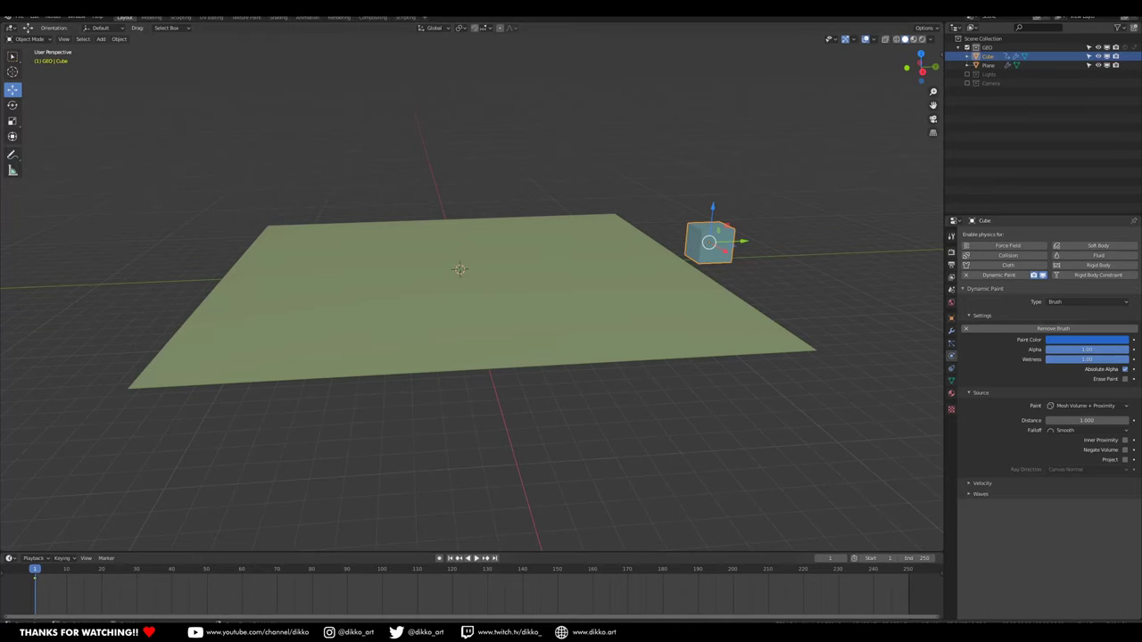
# Try to reposition the cube over the plane at frame 40 and scrub the timeline to check its motion.
pyautogui.click(103, 578)
pyautogui.moveTo(103, 578); pyautogui.dragTo(172, 579)
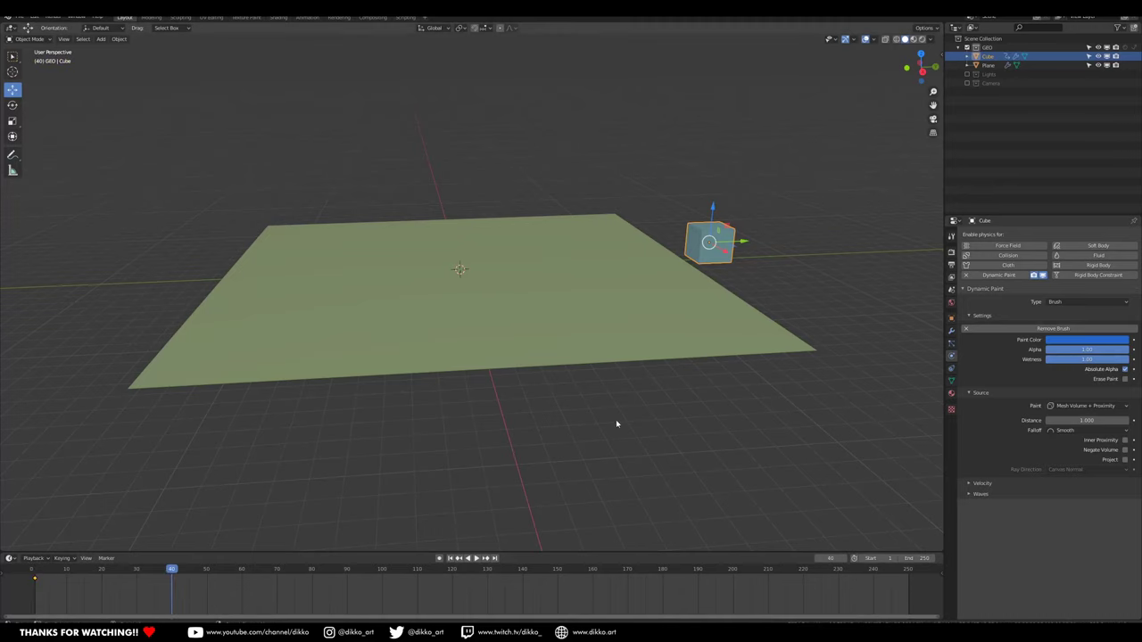
pyautogui.moveTo(755, 245); pyautogui.dragTo(745, 244)
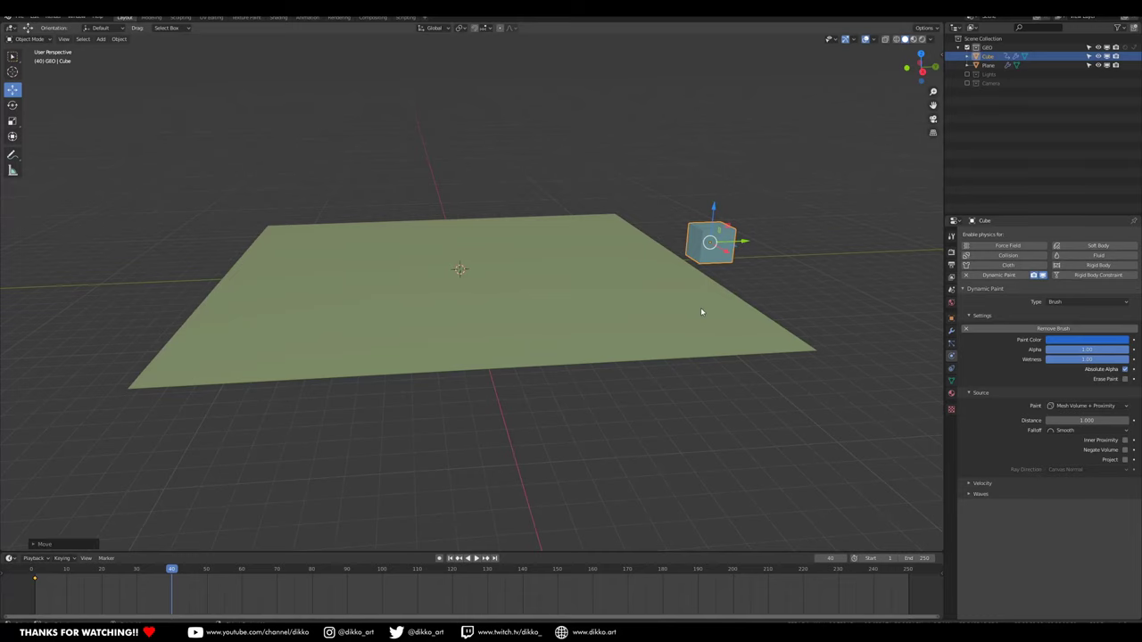
pyautogui.press('g')
pyautogui.click(612, 247)
pyautogui.moveTo(76, 580); pyautogui.dragTo(103, 578)
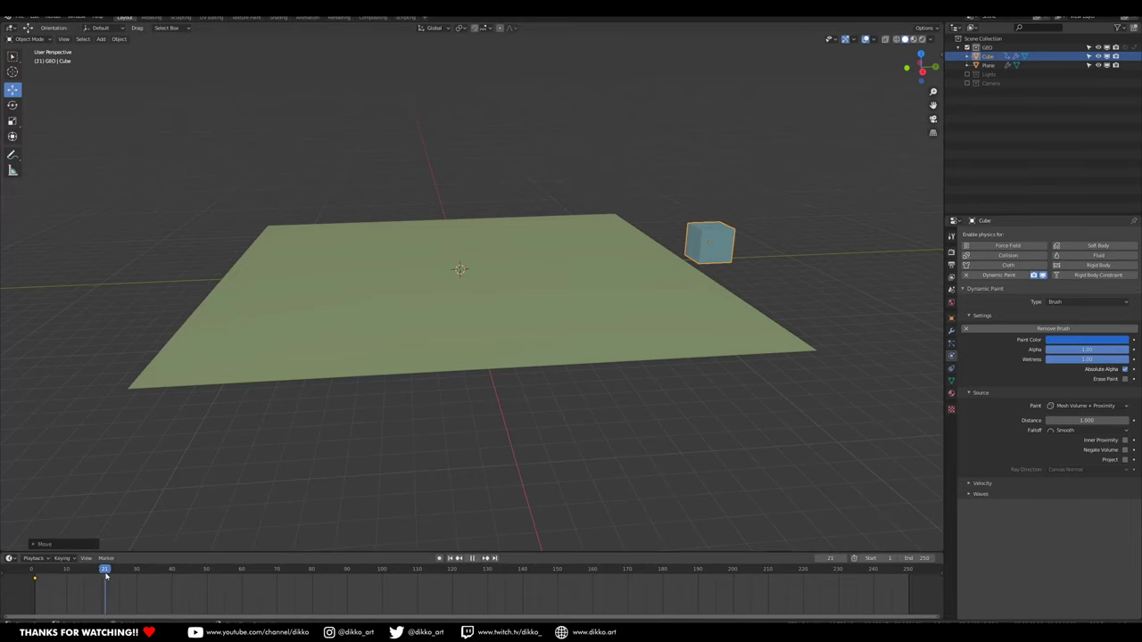
# Enable auto keying and, in right orthographic view at frame 20, move the cube upward and in over the plane.
pyautogui.click(438, 558)
pyautogui.press('KP_3')
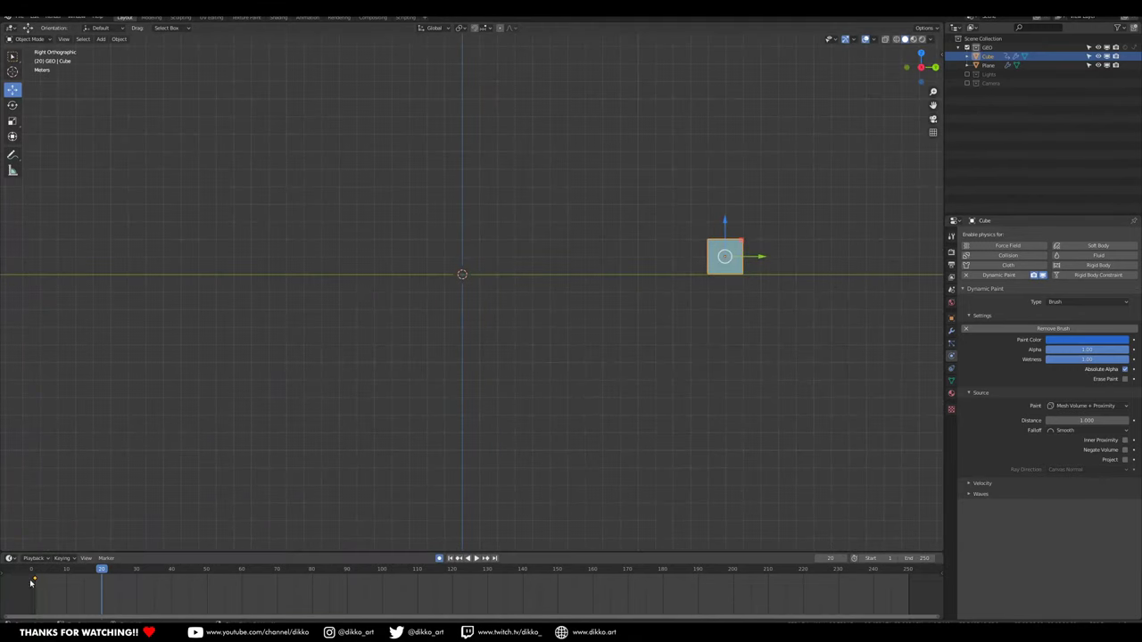
pyautogui.press('g')
pyautogui.click(604, 188)
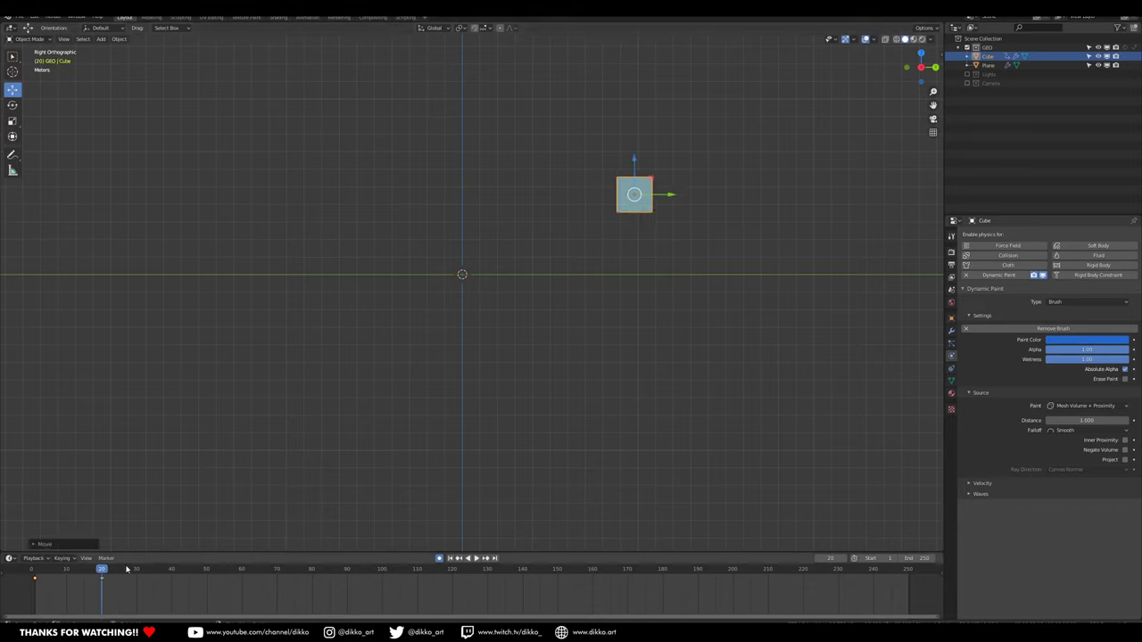
# At frame 40, lower the cube into the plane's surface closer to the centre and keyframe its position.
pyautogui.moveTo(127, 569); pyautogui.dragTo(171, 570)
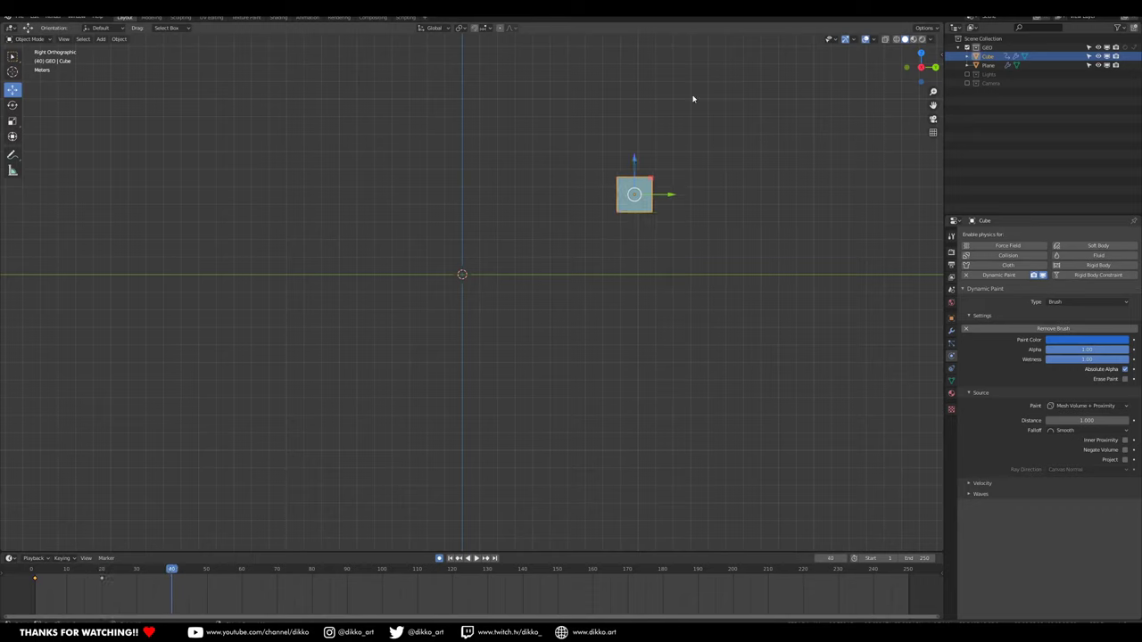
pyautogui.press('g')
pyautogui.click(532, 285)
pyautogui.press('i')
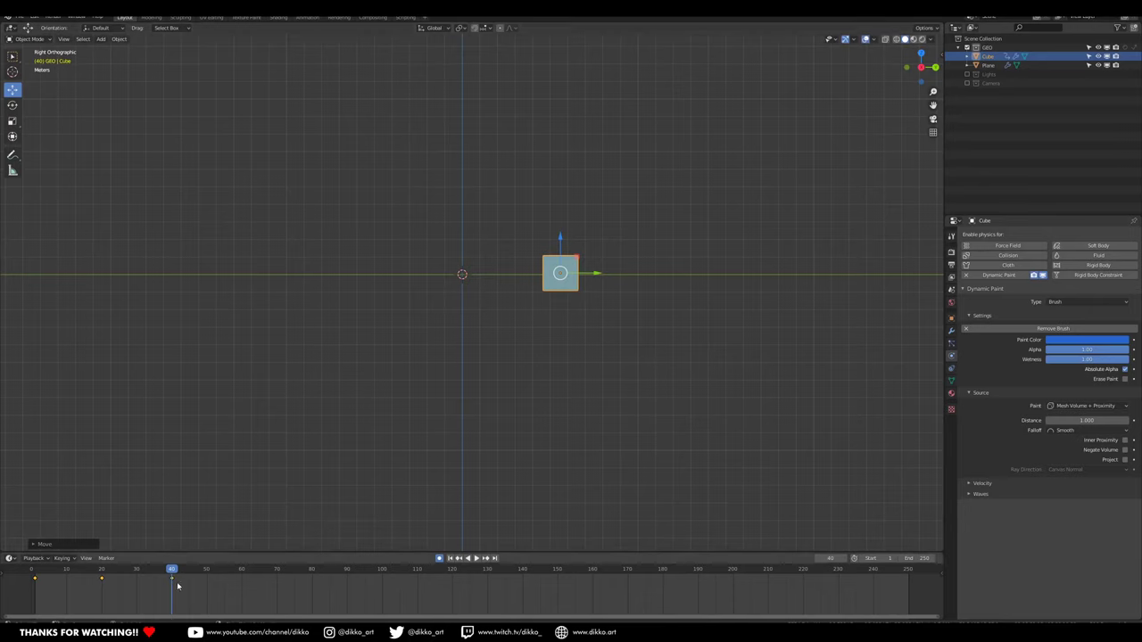
# At frame 60, raise the cube above the plane, move it just past the centre and keyframe it.
pyautogui.press('space')
pyautogui.press('space')
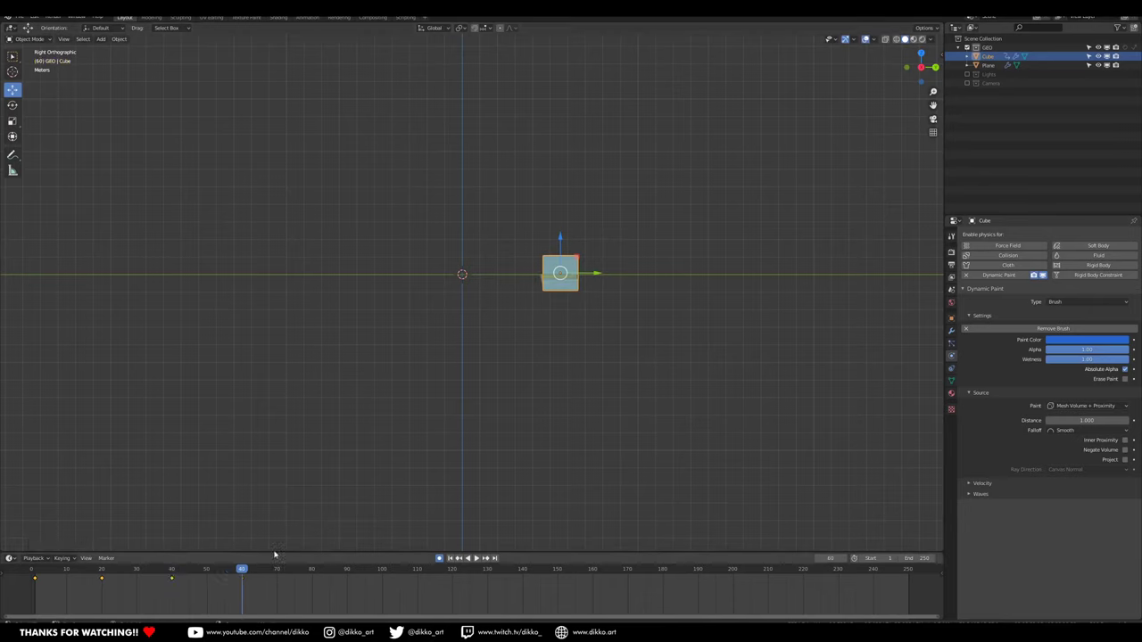
pyautogui.press('g')
pyautogui.click(622, 272)
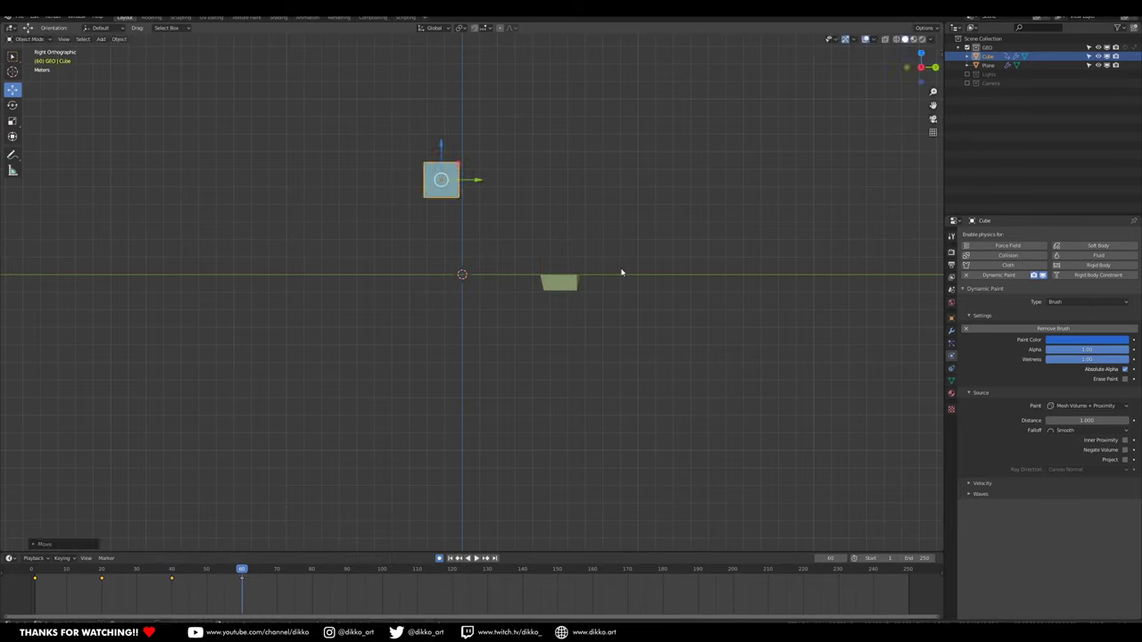
pyautogui.press('i')
# At frame 80, lower the cube into the plane's surface on the far side of the centre and keyframe it.
pyautogui.press('space')
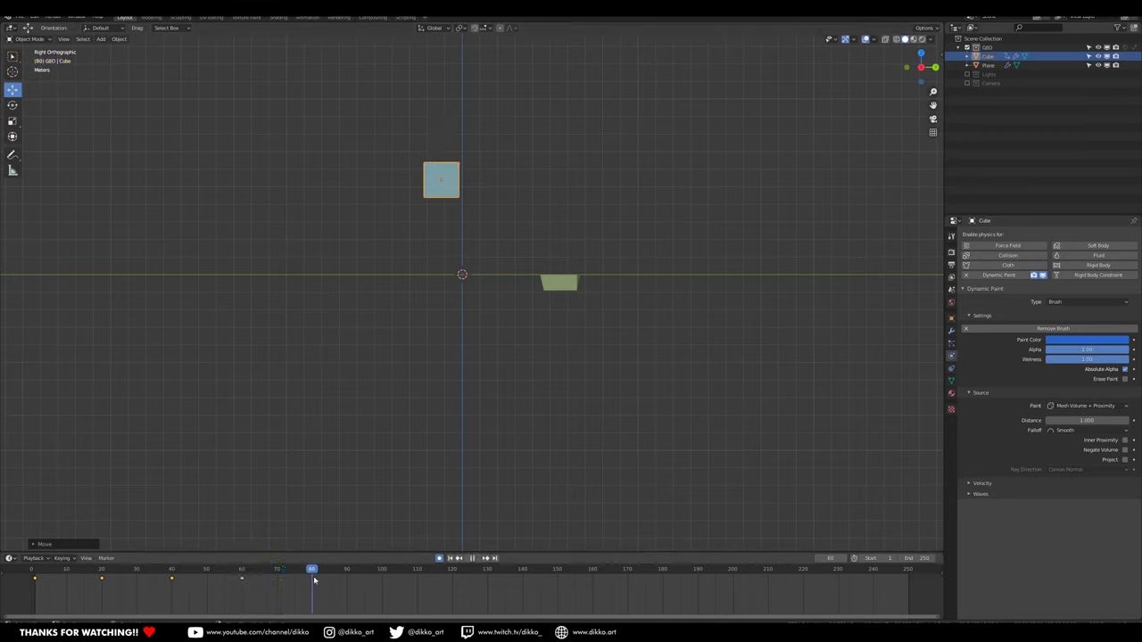
pyautogui.press('space')
pyautogui.press('g')
pyautogui.click(340, 332)
pyautogui.press('i')
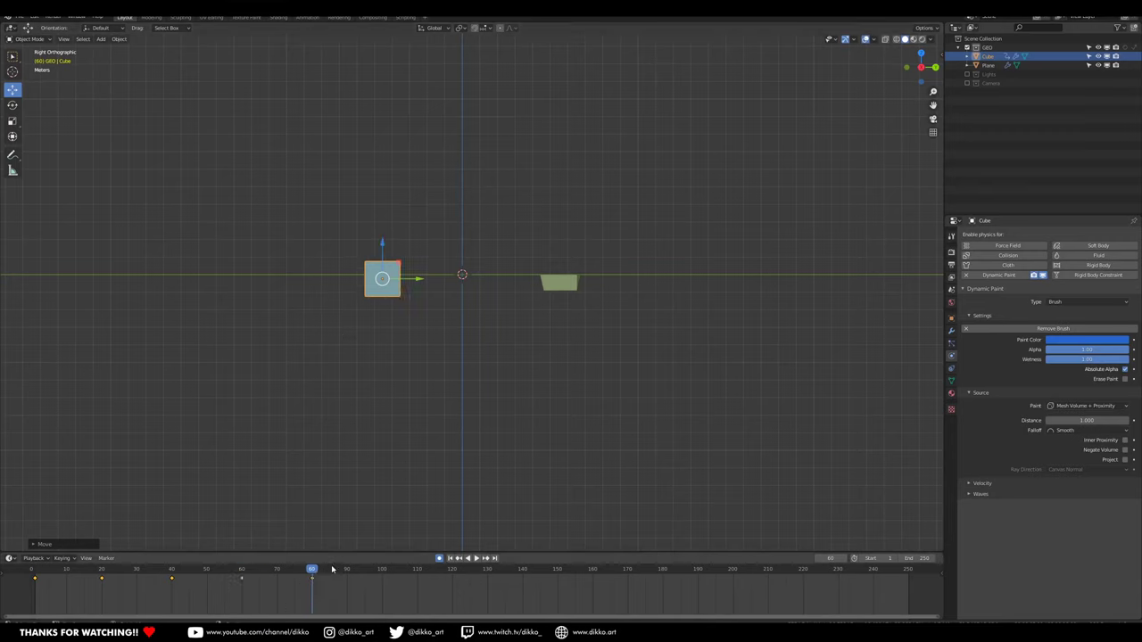
# At frame 100, in right orthographic view, raise the cube out of the plane and farther from the centre.
pyautogui.press('space')
pyautogui.press('space')
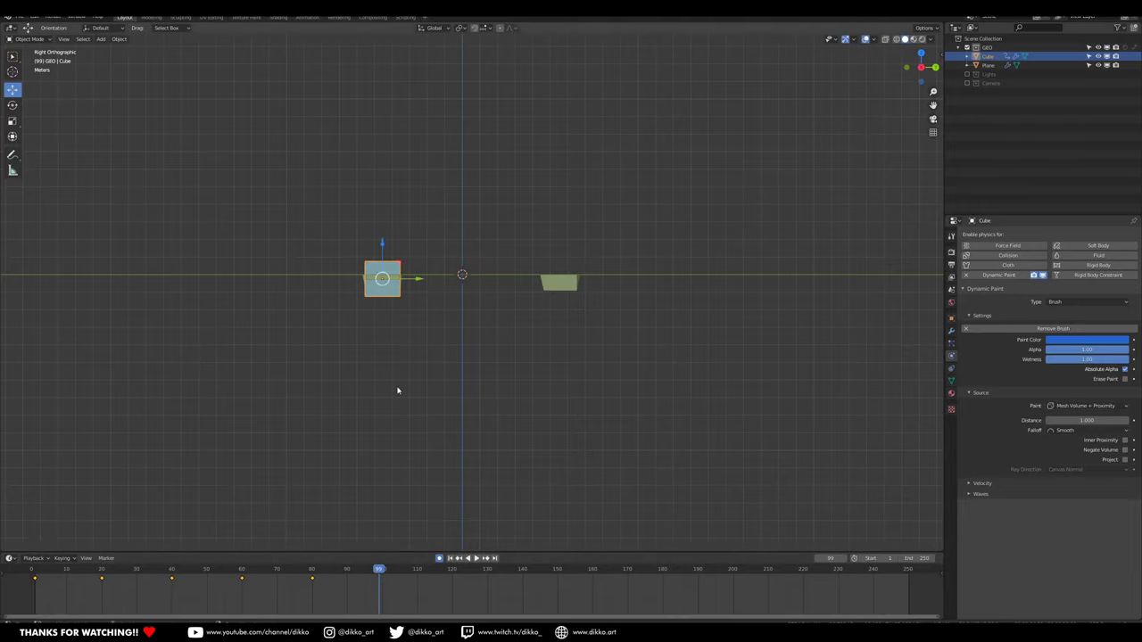
pyautogui.moveTo(398, 390); pyautogui.dragTo(392, 464, button='middle')
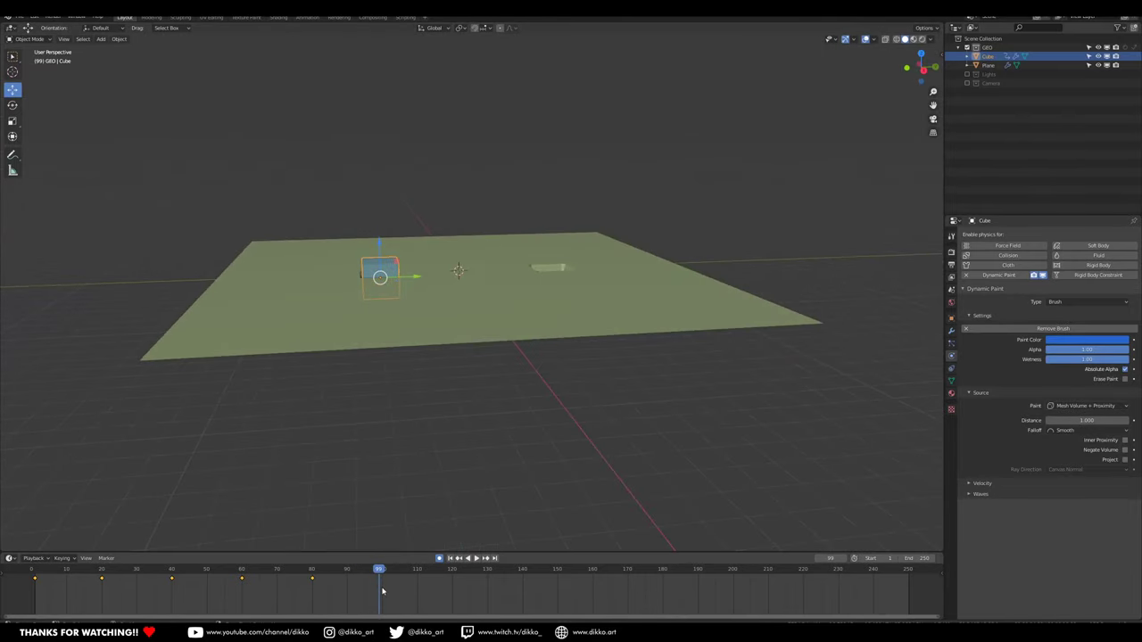
pyautogui.click(384, 578)
pyautogui.moveTo(472, 550); pyautogui.dragTo(552, 443, button='middle')
pyautogui.press('KP_3')
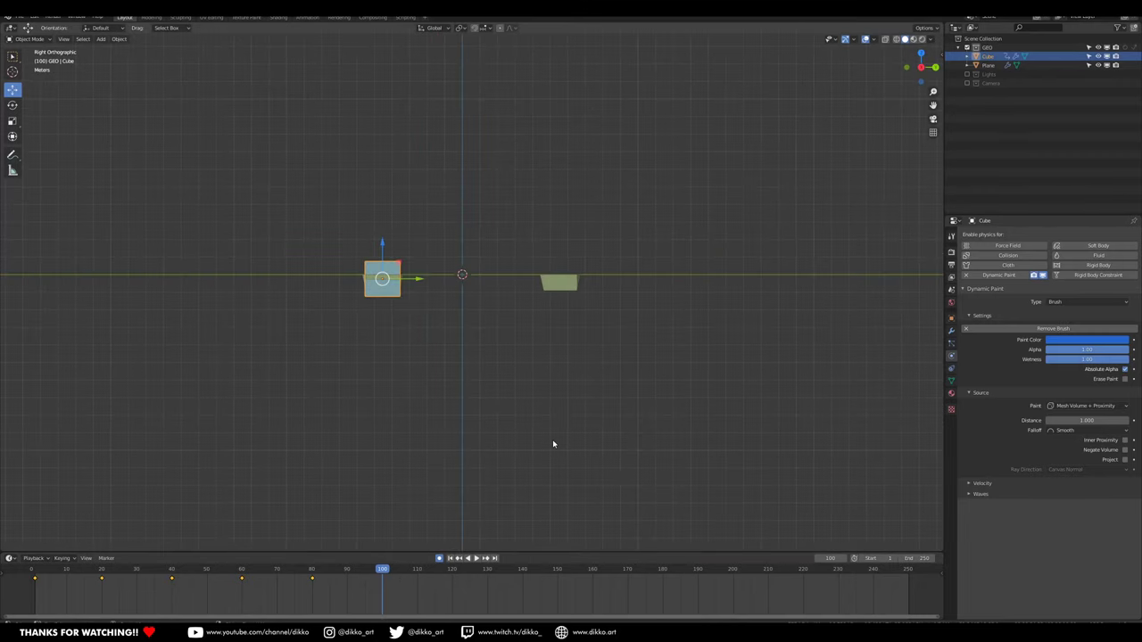
pyautogui.press('g')
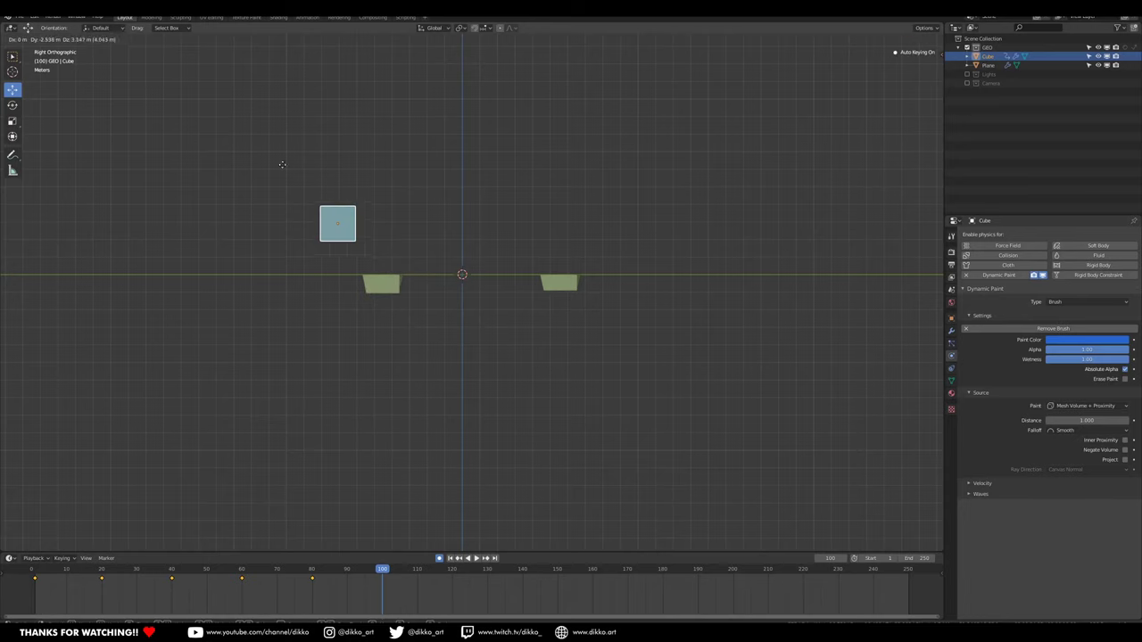
pyautogui.click(258, 151)
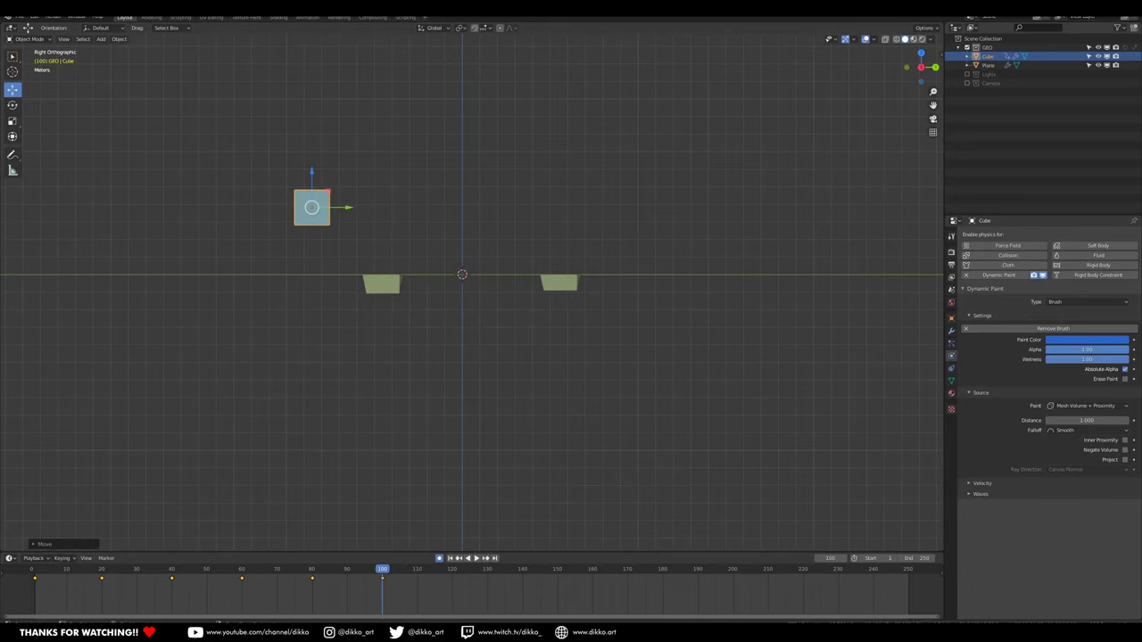
# At frame 120, lower the cube into the plane's surface near its edge.
pyautogui.click(452, 578)
pyautogui.press('g')
pyautogui.click(272, 345)
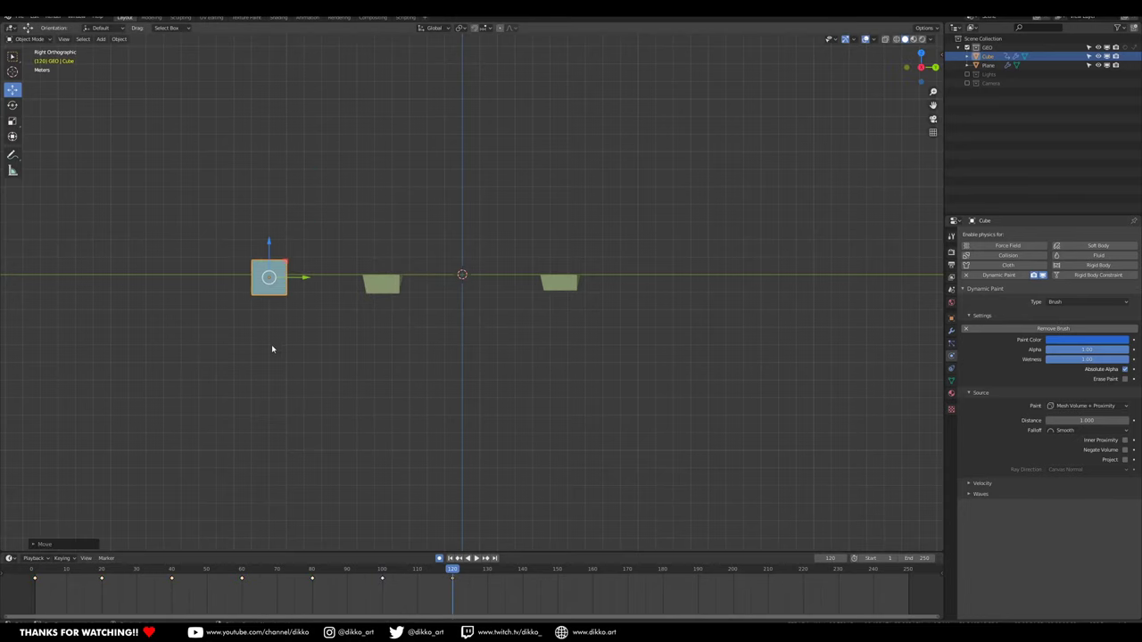
# Play the animation from the first frame and examine the dents the cube leaves in the plane.
pyautogui.moveTo(271, 345); pyautogui.dragTo(319, 499, button='middle')
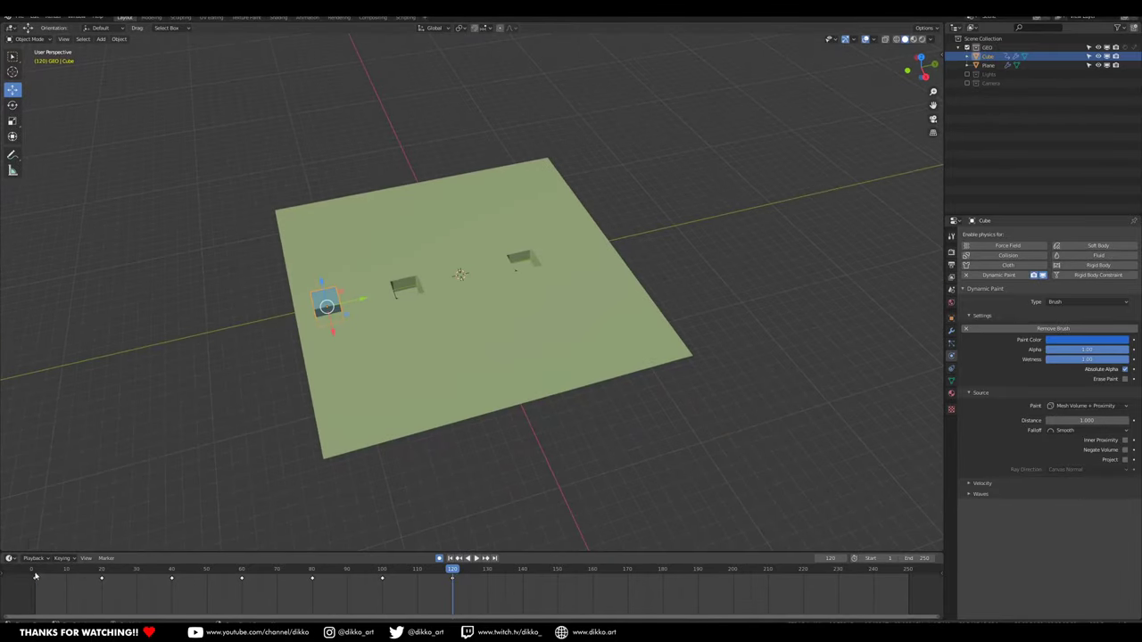
pyautogui.hotkey('shift', 'Left')
pyautogui.press('space')
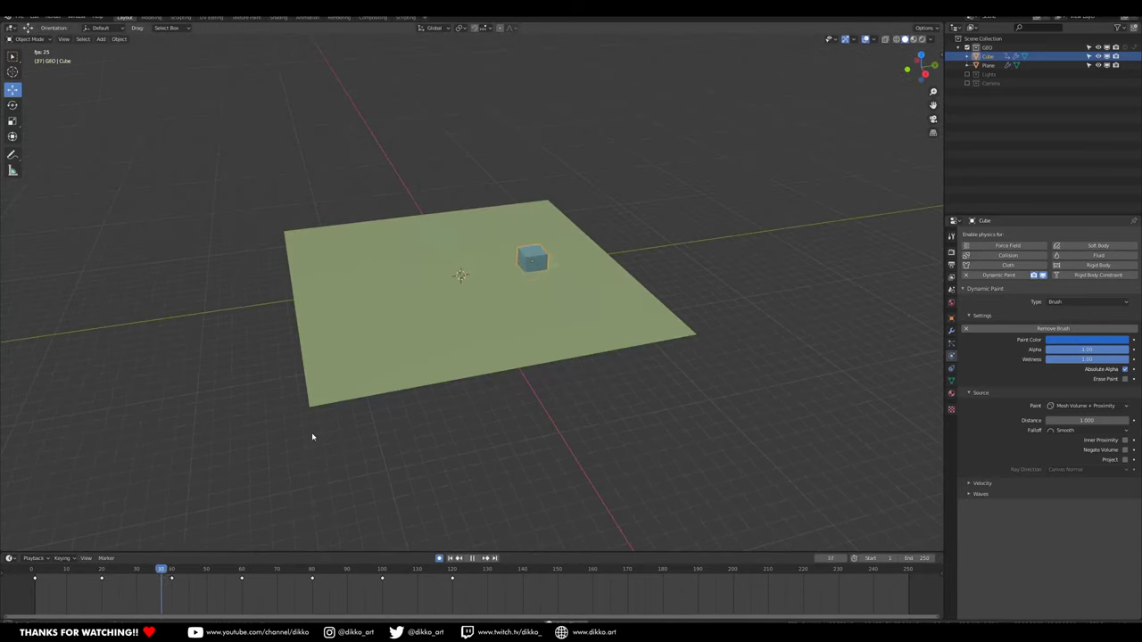
pyautogui.moveTo(504, 442); pyautogui.dragTo(449, 401, button='middle')
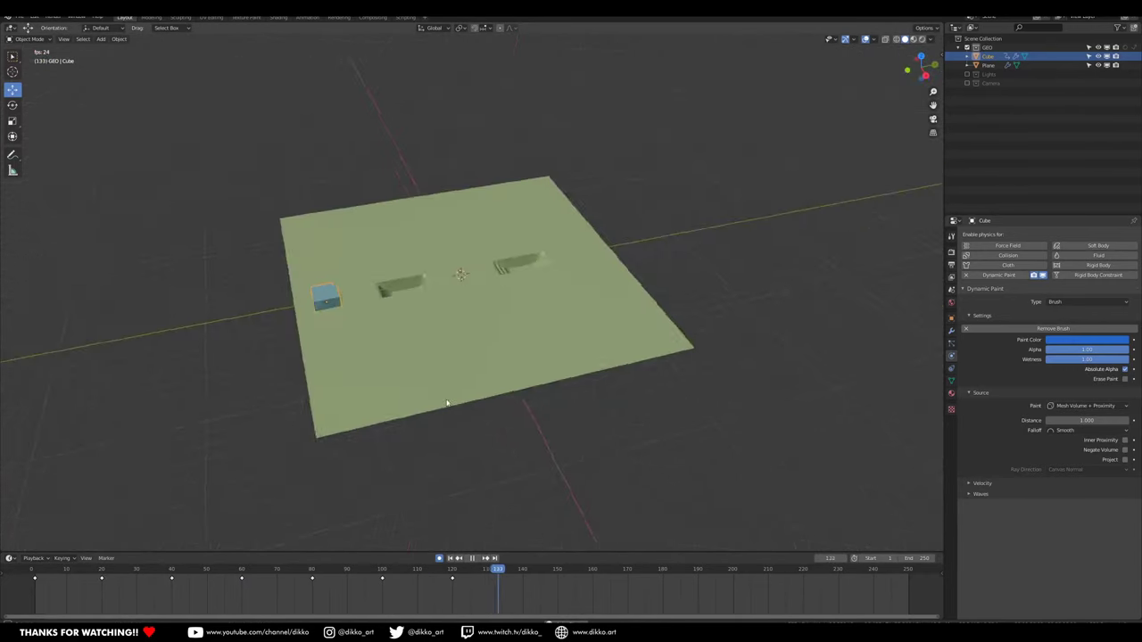
pyautogui.click(36, 576)
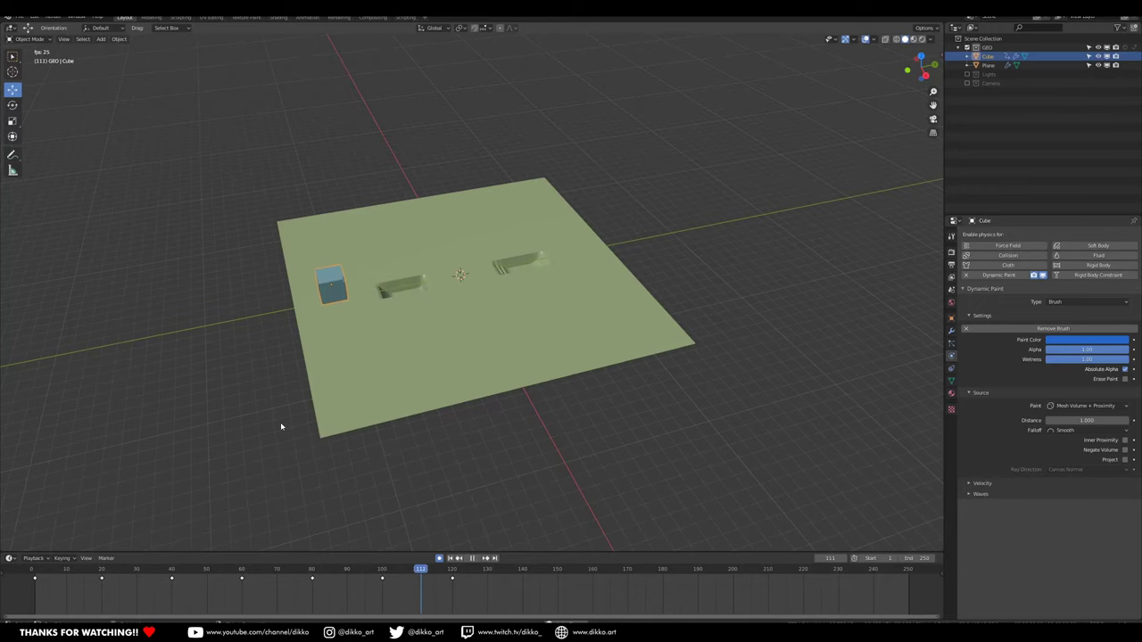
pyautogui.moveTo(280, 422); pyautogui.dragTo(362, 419, button='middle')
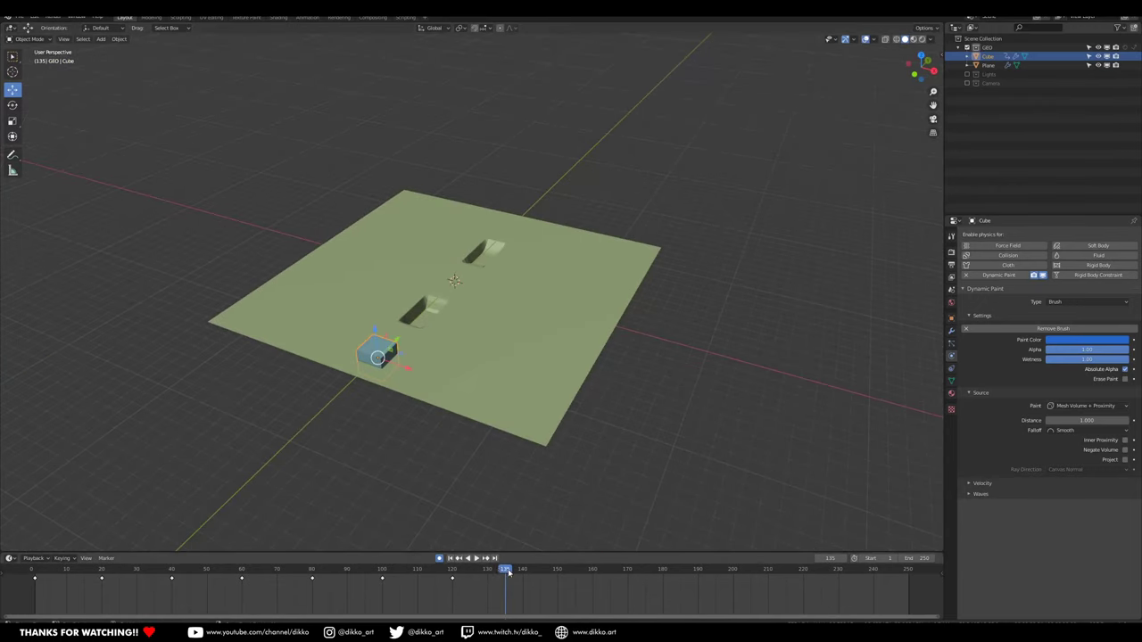
# Slide the cube along X toward the plane's corner at frame 139, and along Y across the surface at frame 158.
pyautogui.moveTo(507, 573); pyautogui.dragTo(518, 572)
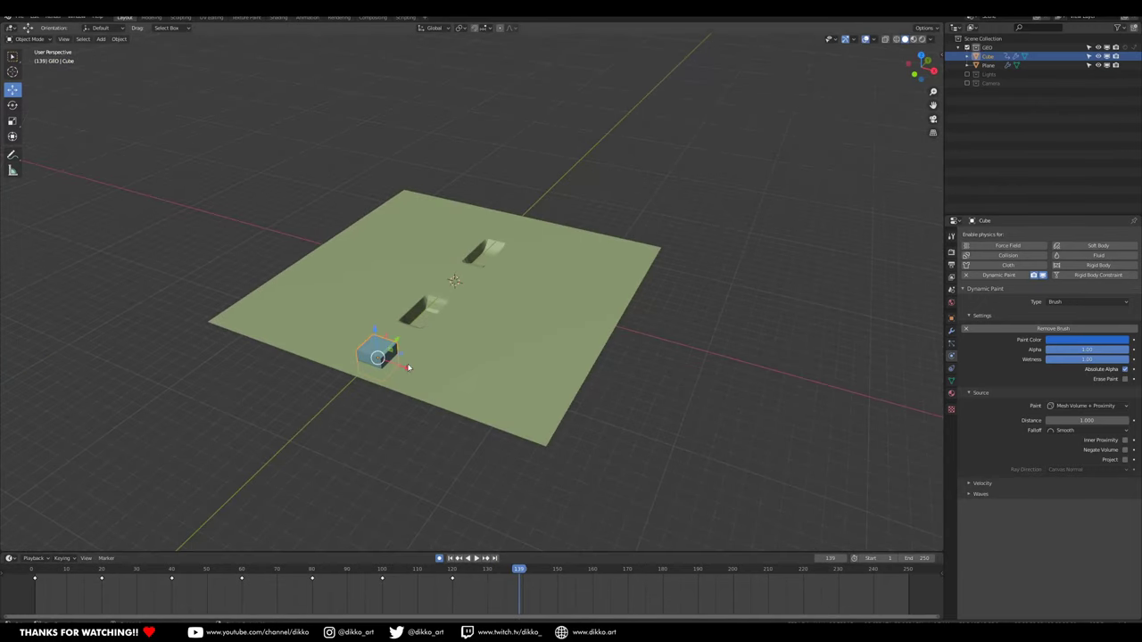
pyautogui.moveTo(408, 368); pyautogui.dragTo(504, 400)
pyautogui.moveTo(525, 572); pyautogui.dragTo(586, 570)
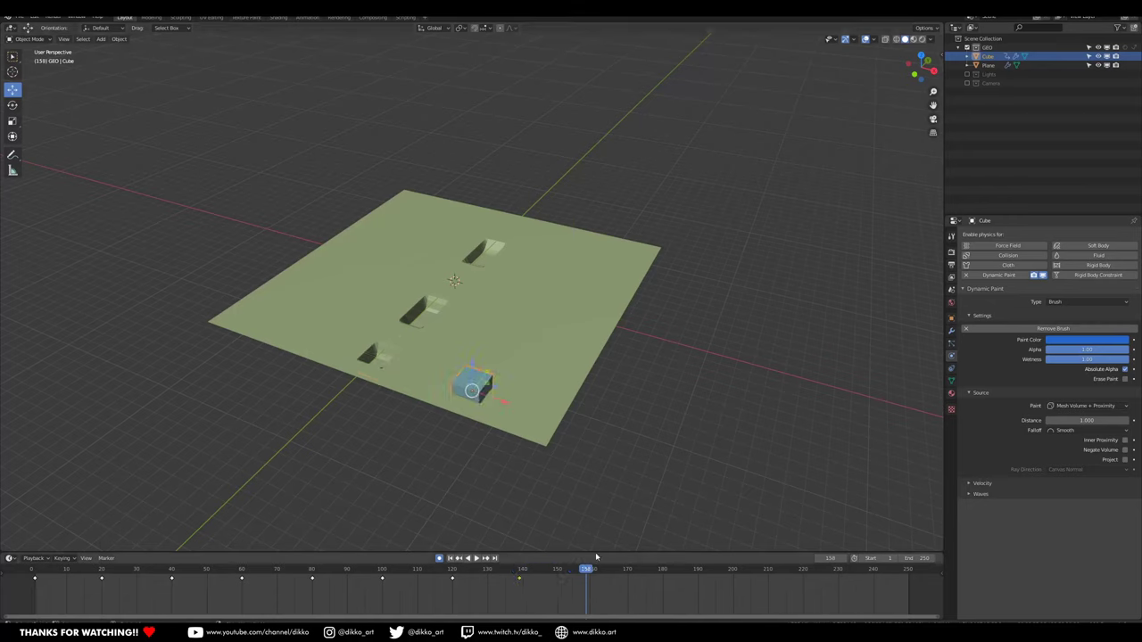
pyautogui.moveTo(489, 397); pyautogui.dragTo(549, 323)
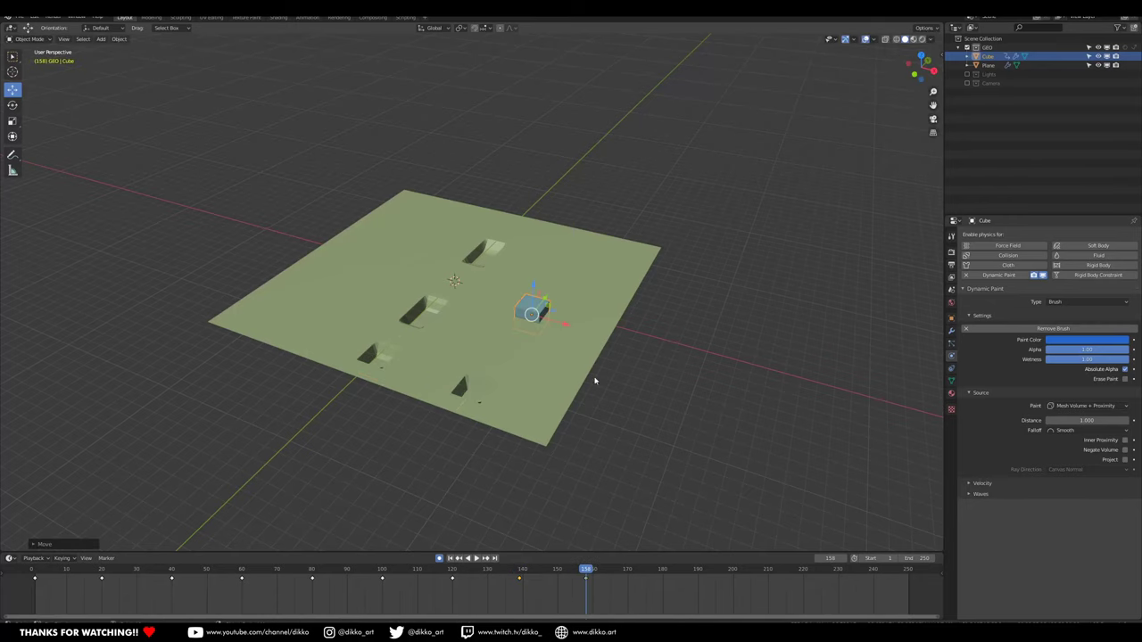
# Slide the cube farther along Y at frame 179, and along X across and off the plane at frame 200.
pyautogui.moveTo(614, 573); pyautogui.dragTo(665, 550)
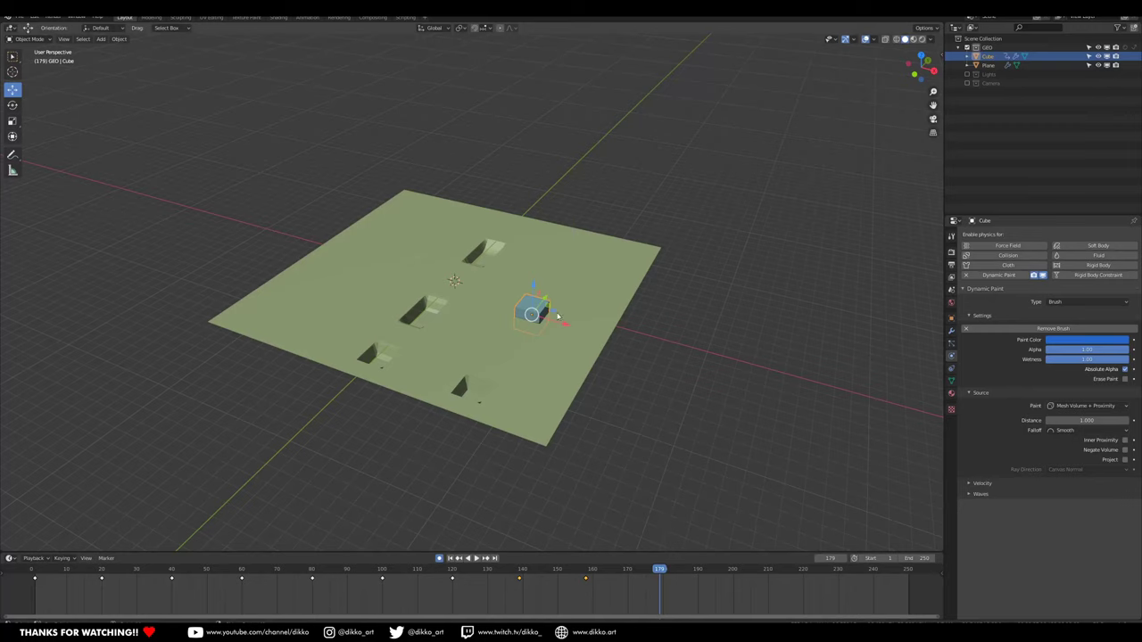
pyautogui.moveTo(559, 326); pyautogui.dragTo(541, 231)
pyautogui.moveTo(721, 577); pyautogui.dragTo(733, 573)
pyautogui.moveTo(554, 253); pyautogui.dragTo(440, 227)
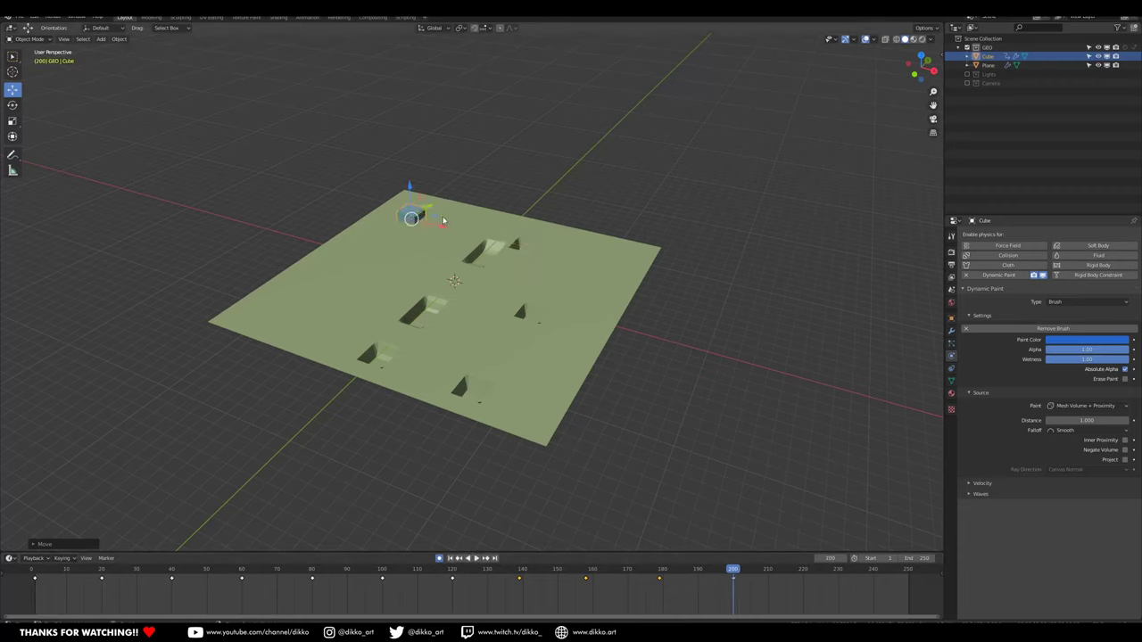
pyautogui.moveTo(439, 228); pyautogui.dragTo(321, 198)
# Play the extended animation from the start and examine the continuous track in the plane from several angles.
pyautogui.click(37, 575)
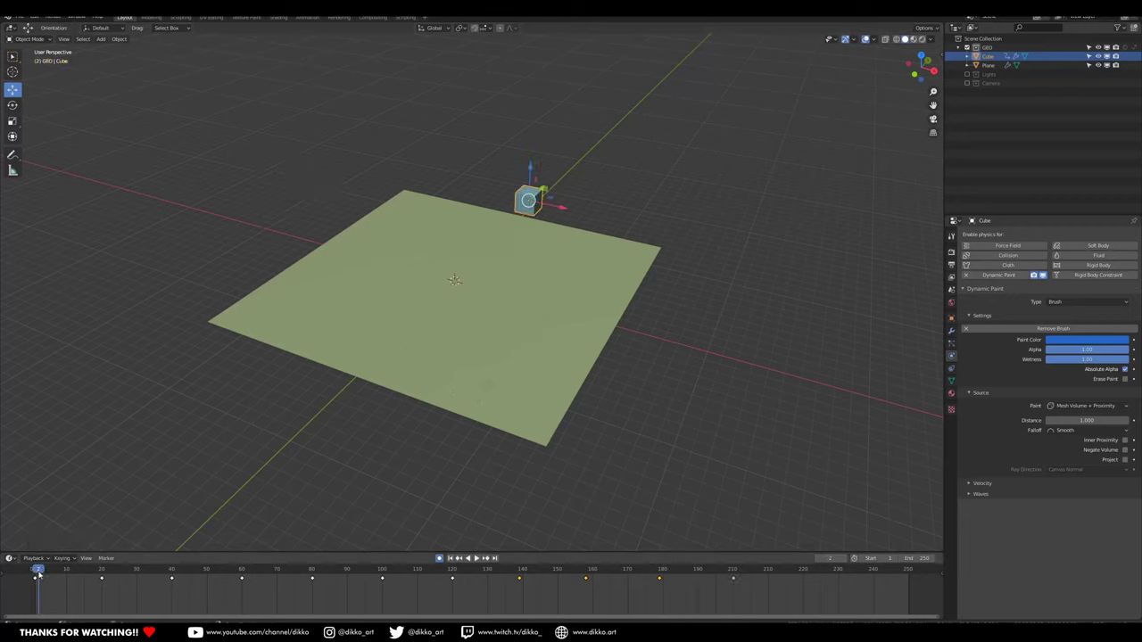
pyautogui.press('space')
pyautogui.press('space')
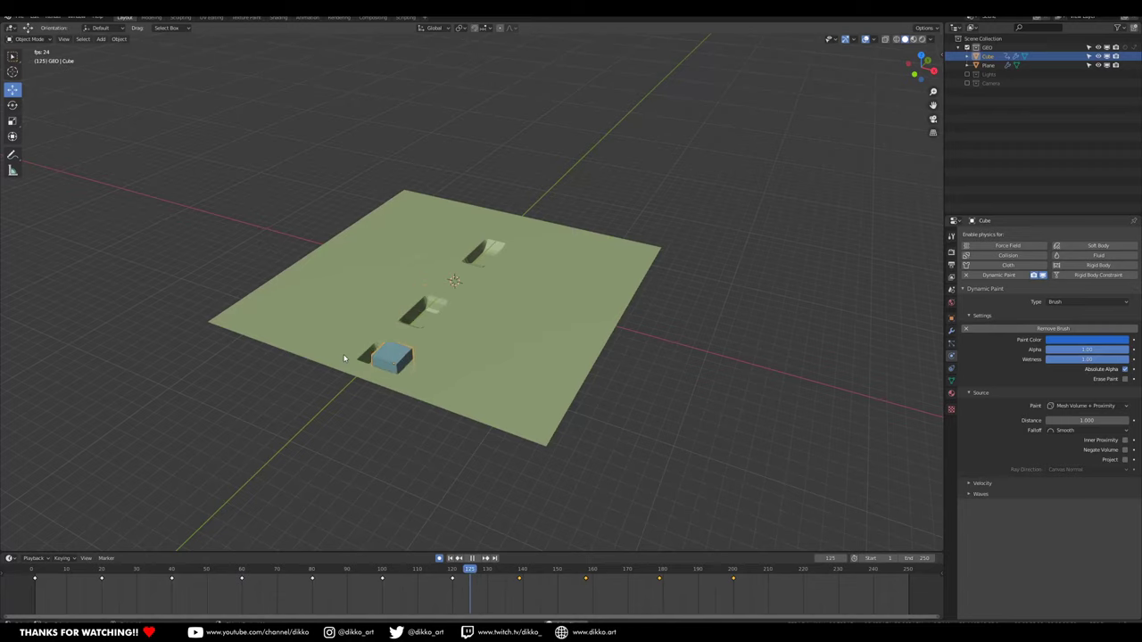
pyautogui.moveTo(344, 357); pyautogui.dragTo(312, 371, button='middle')
pyautogui.press('space')
pyautogui.moveTo(401, 342); pyautogui.dragTo(449, 333, button='middle')
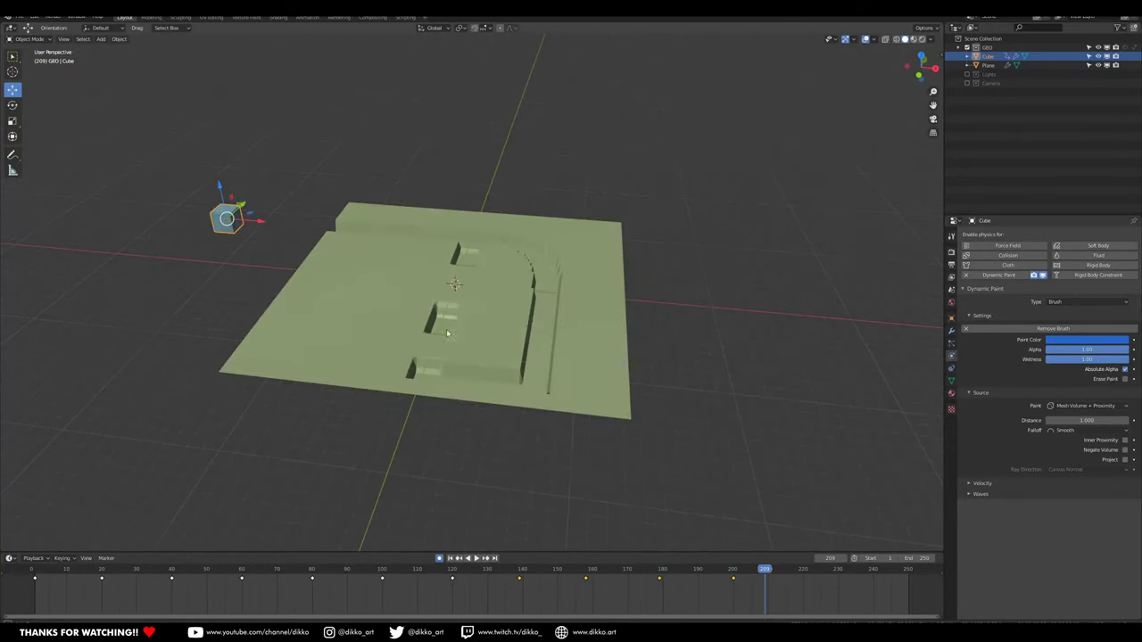
pyautogui.moveTo(546, 322); pyautogui.dragTo(502, 359, button='middle')
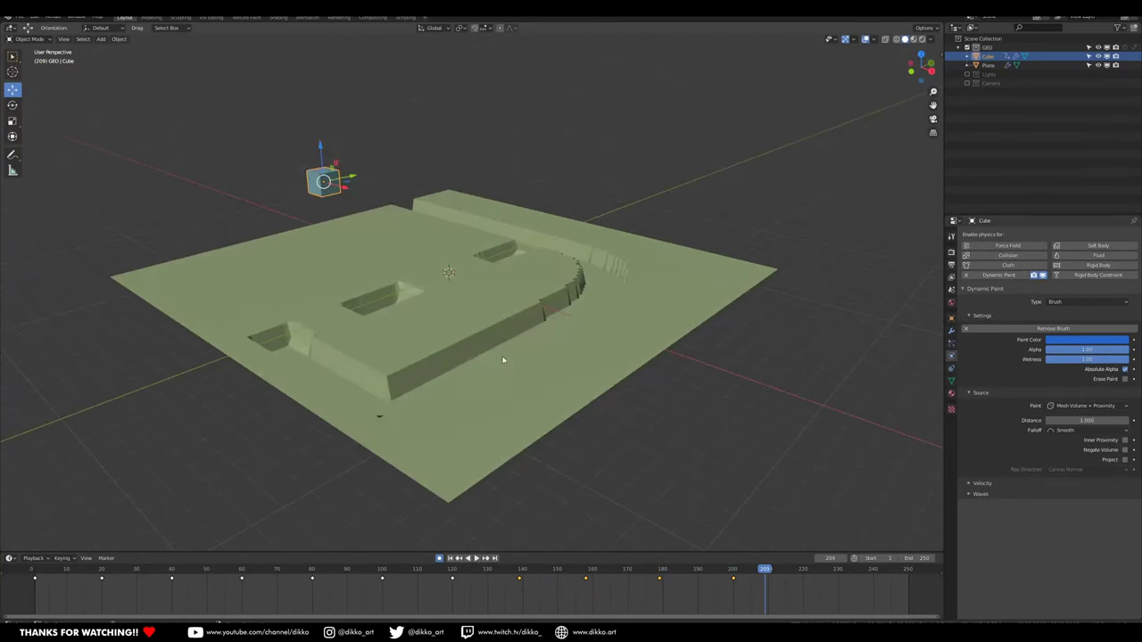
# Add a Smooth Corrective modifier to the plane.
pyautogui.click(30, 39)
pyautogui.click(432, 355)
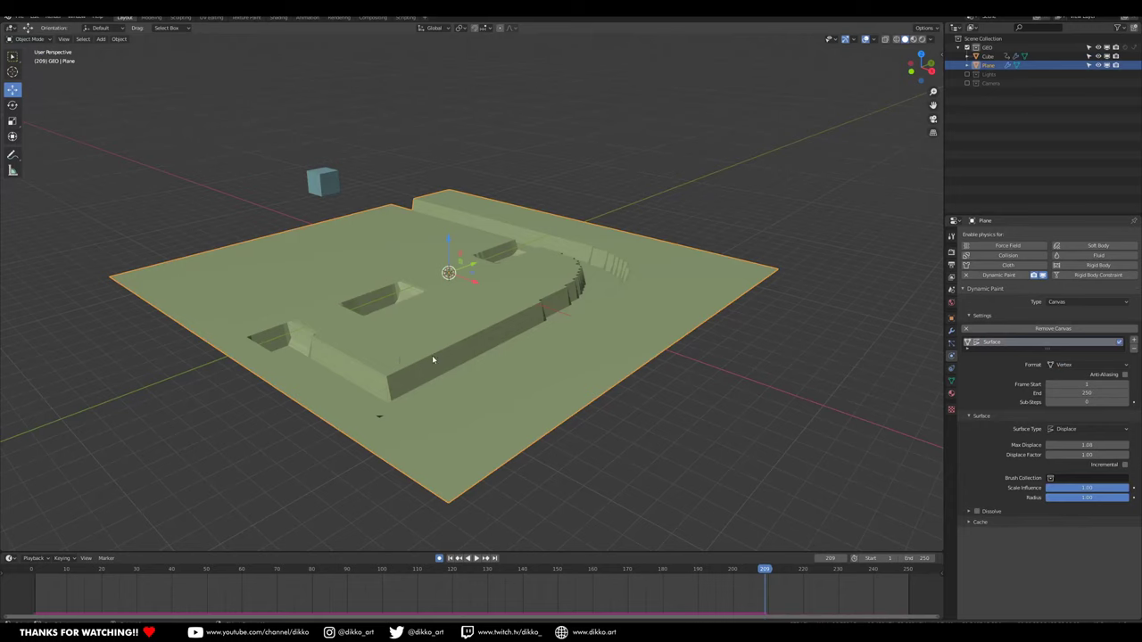
pyautogui.click(951, 330)
pyautogui.click(978, 255)
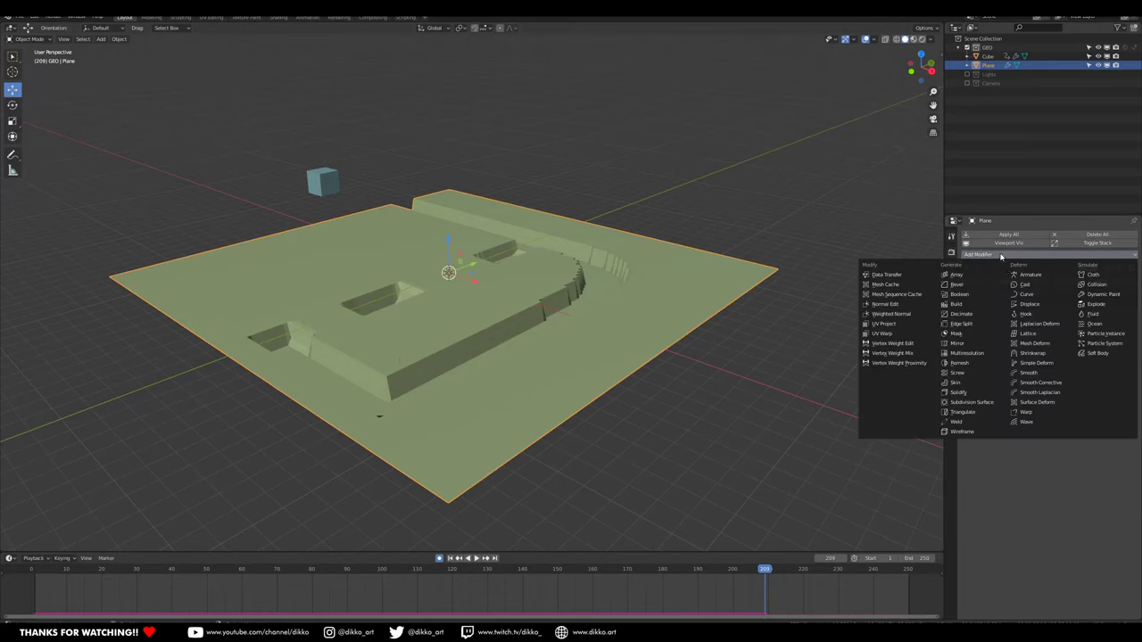
pyautogui.click(1040, 383)
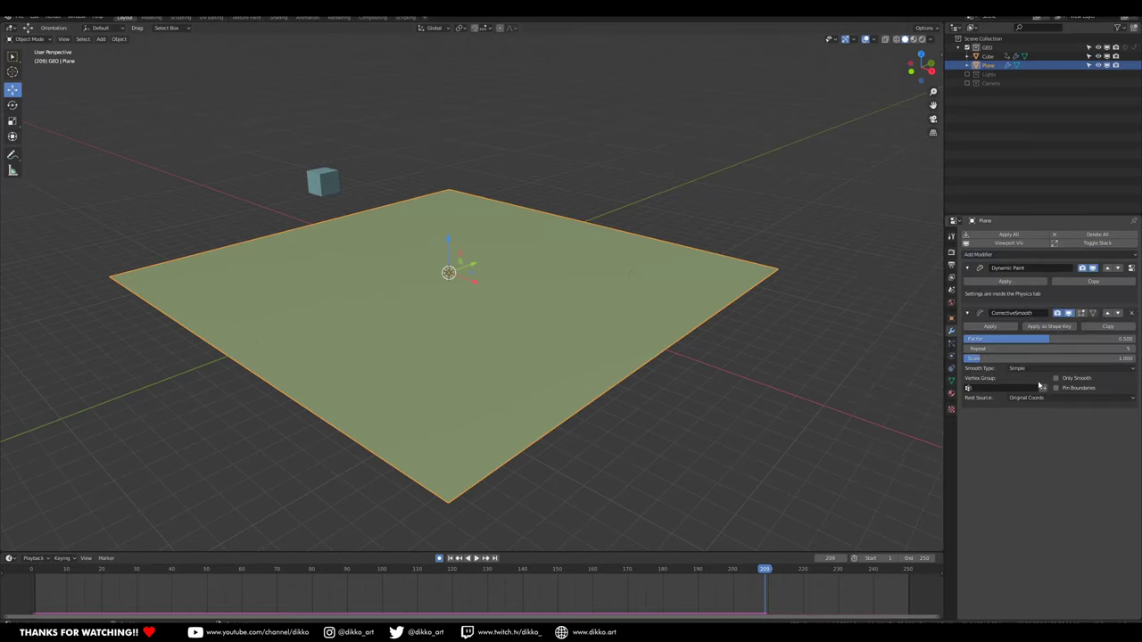
# Replay the simulation from frame 1 to check how the modifier smooths the track edges.
pyautogui.click(35, 572)
pyautogui.press('space')
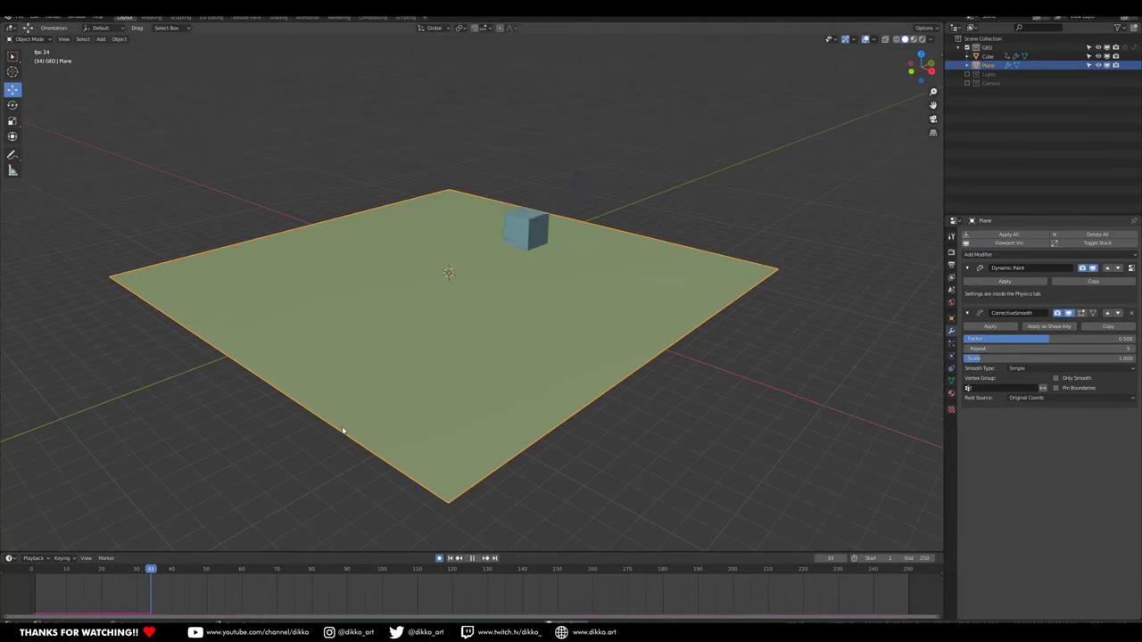
pyautogui.moveTo(344, 427)
pyautogui.mouseDown(button='middle')
pyautogui.moveTo(329, 442)
pyautogui.moveTo(354, 440)
pyautogui.mouseUp(button='middle')
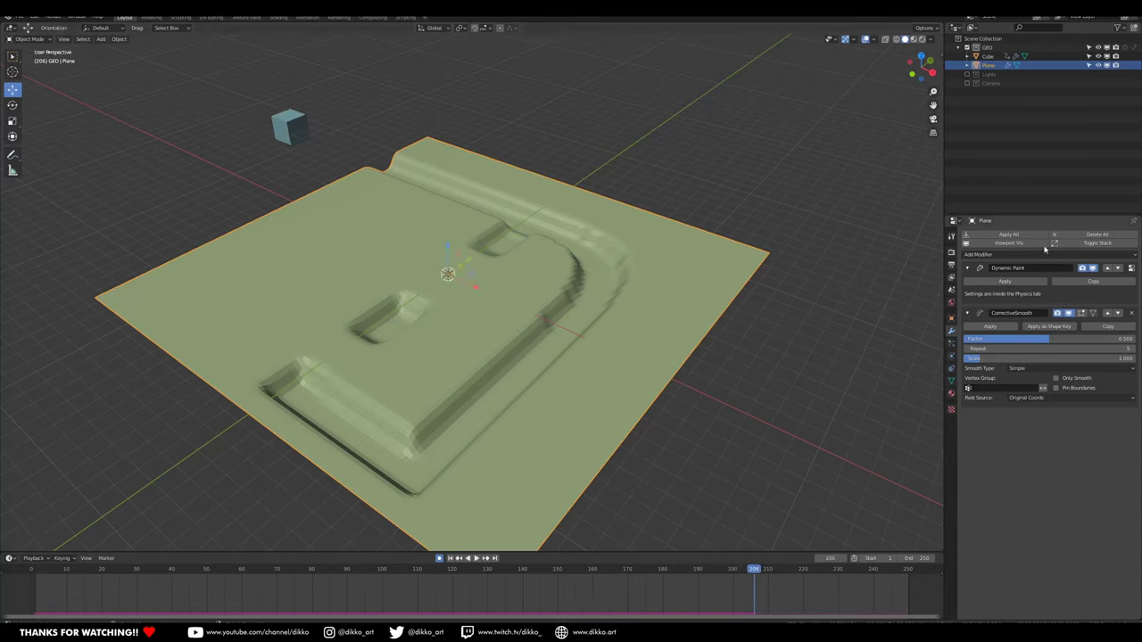
# Try a Subdivision Surface modifier on the plane by replaying the animation from the start, and remove it.
pyautogui.click(1001, 255)
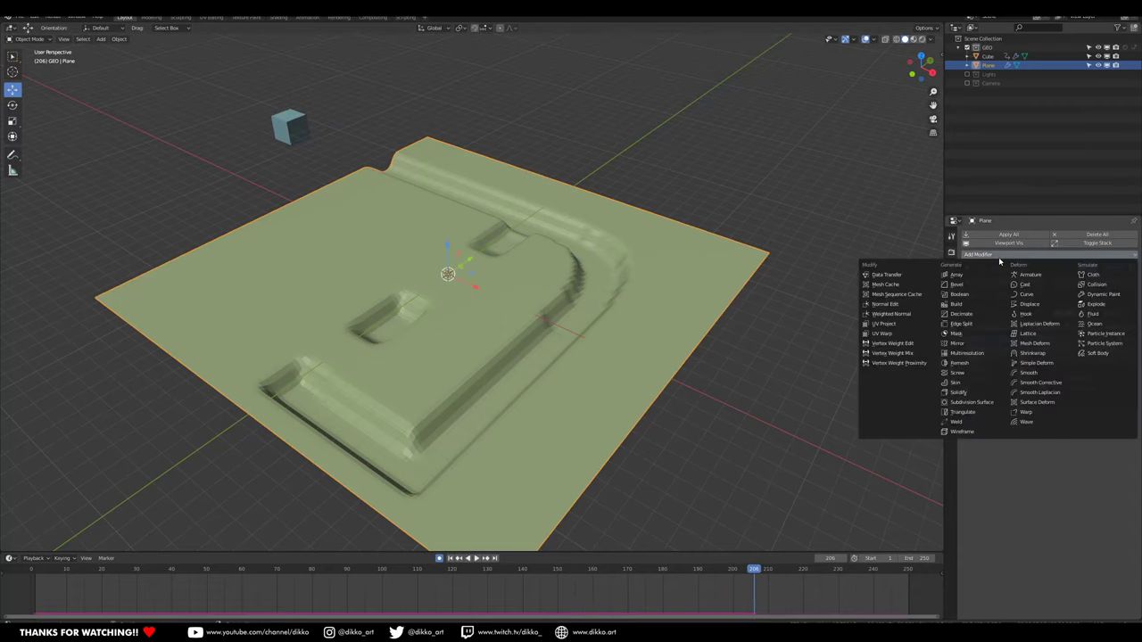
pyautogui.click(973, 403)
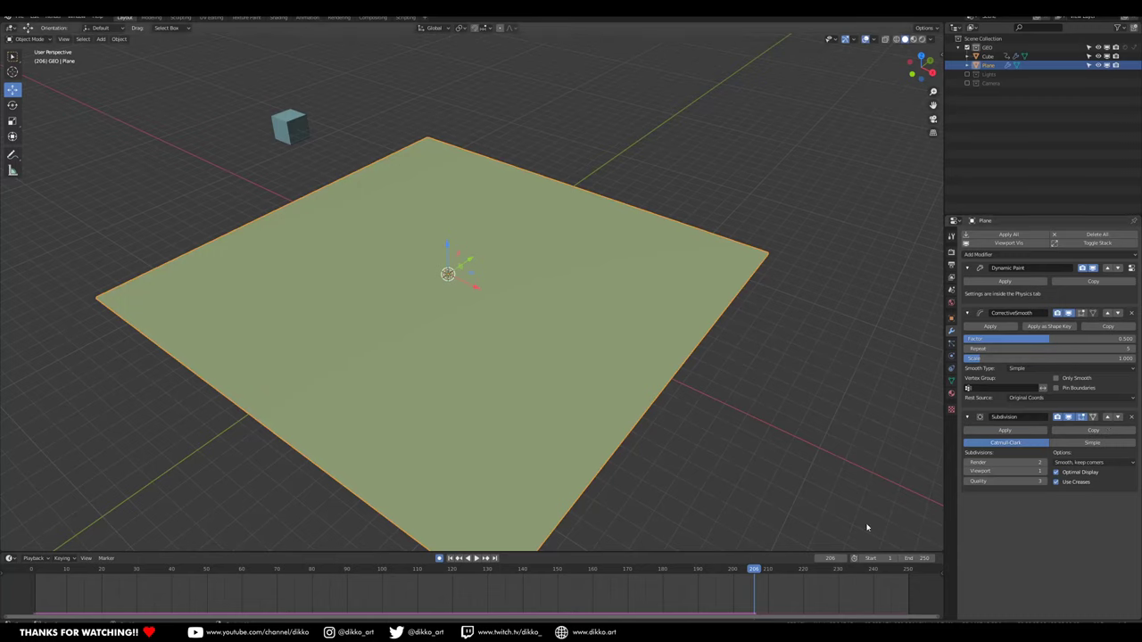
pyautogui.click(37, 575)
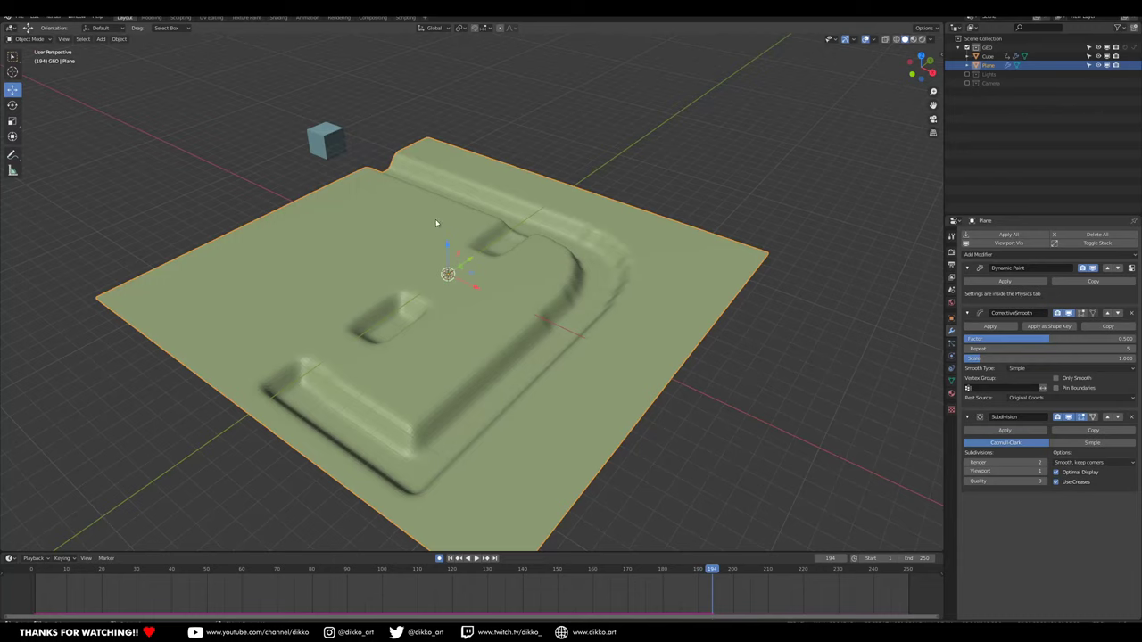
pyautogui.click(1130, 417)
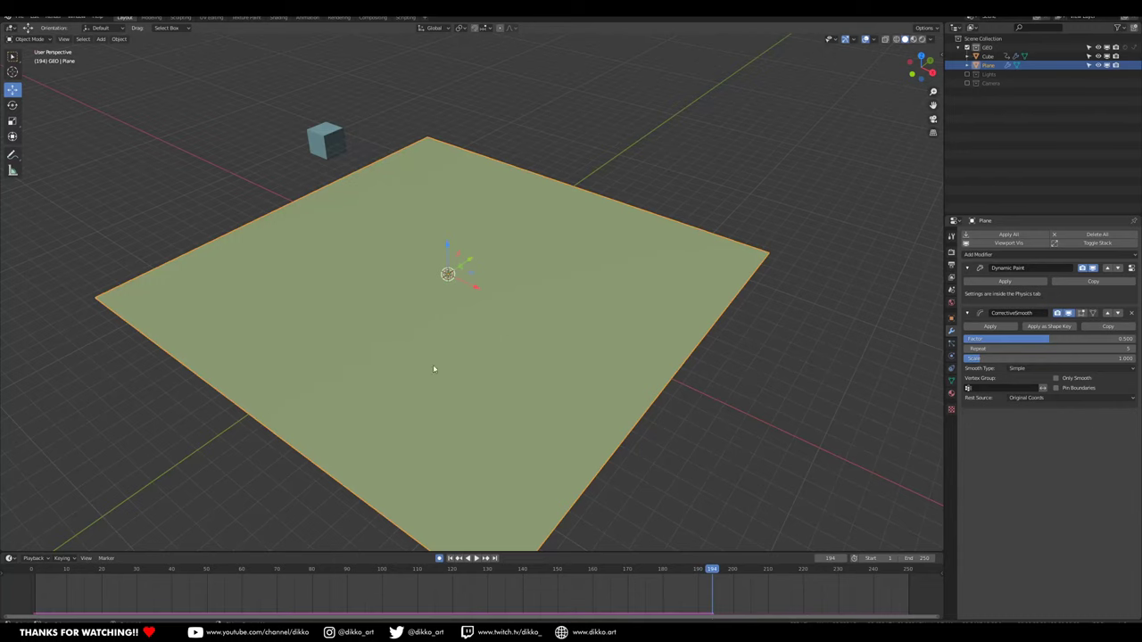
# Play the animation and examine the blue wave plane beside the green plane from several angles.
pyautogui.rightClick(435, 369)
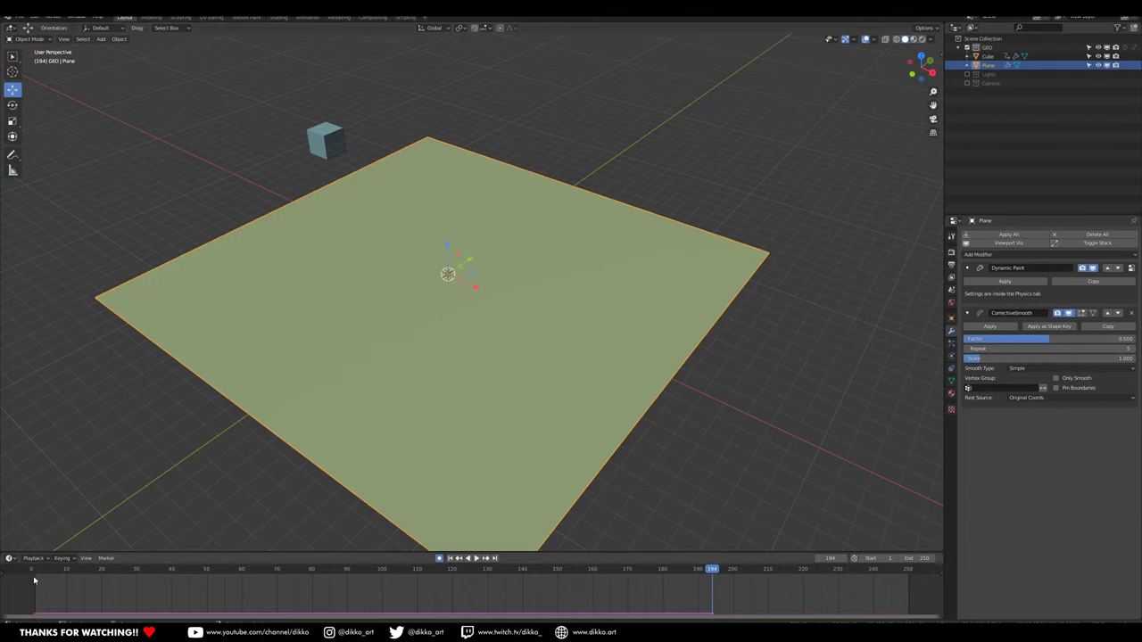
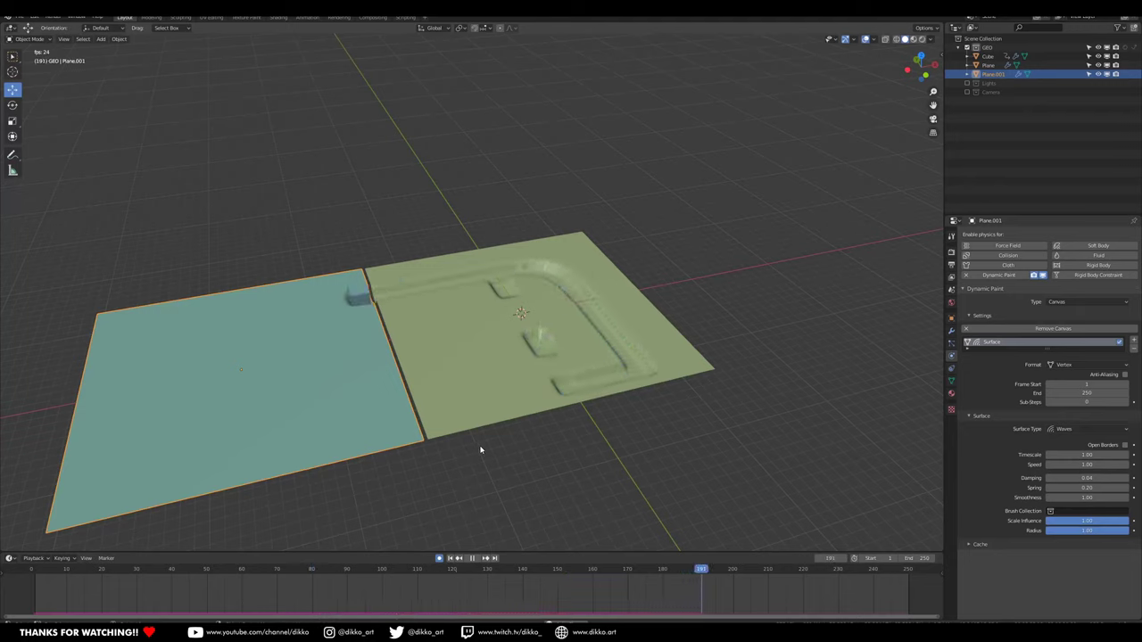
pyautogui.moveTo(324, 480); pyautogui.dragTo(268, 500, button='middle')
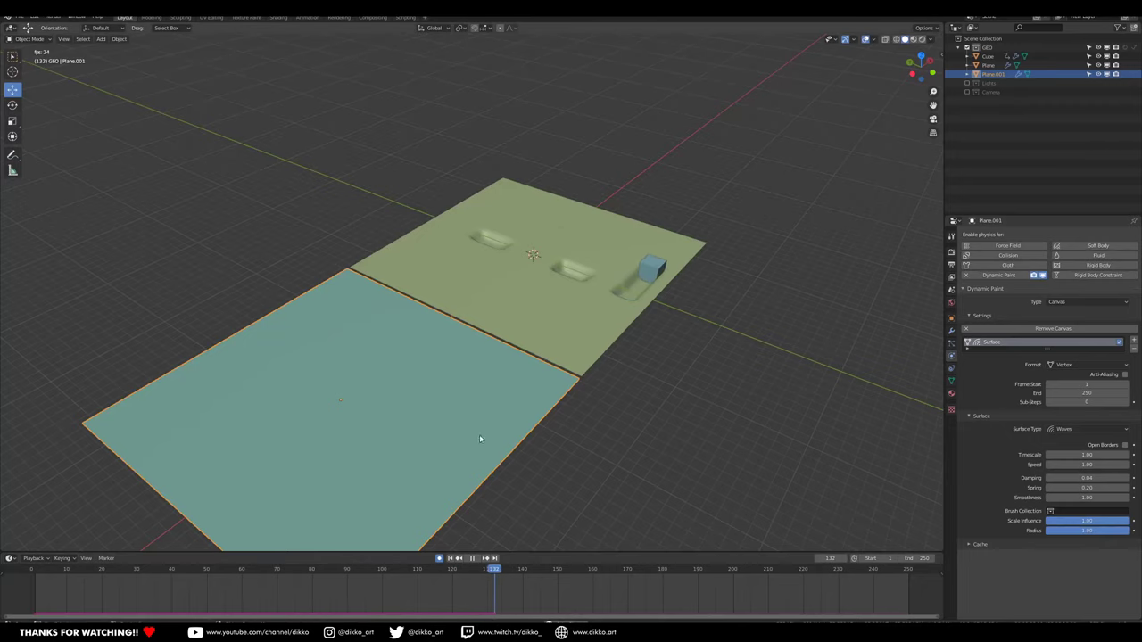
pyautogui.moveTo(543, 401); pyautogui.dragTo(423, 387, button='middle')
pyautogui.moveTo(348, 353); pyautogui.dragTo(413, 290, button='middle')
pyautogui.press('space')
# Select the cube and set the scene's end frame to 350.
pyautogui.click(344, 289)
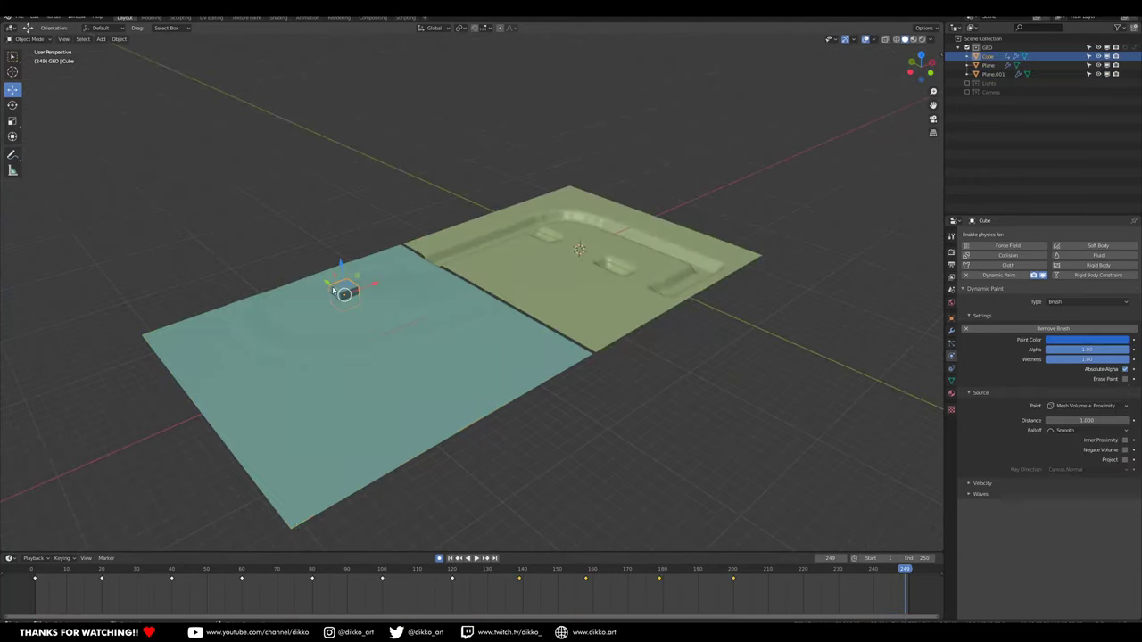
pyautogui.moveTo(761, 580); pyautogui.dragTo(611, 582, button='middle')
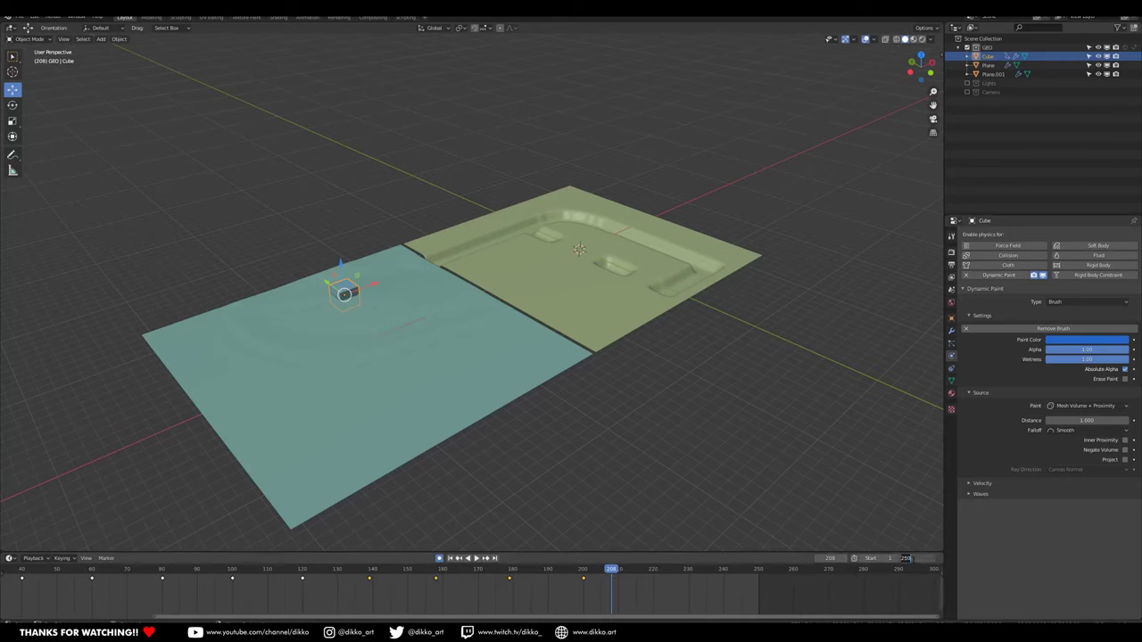
pyautogui.press('Return')
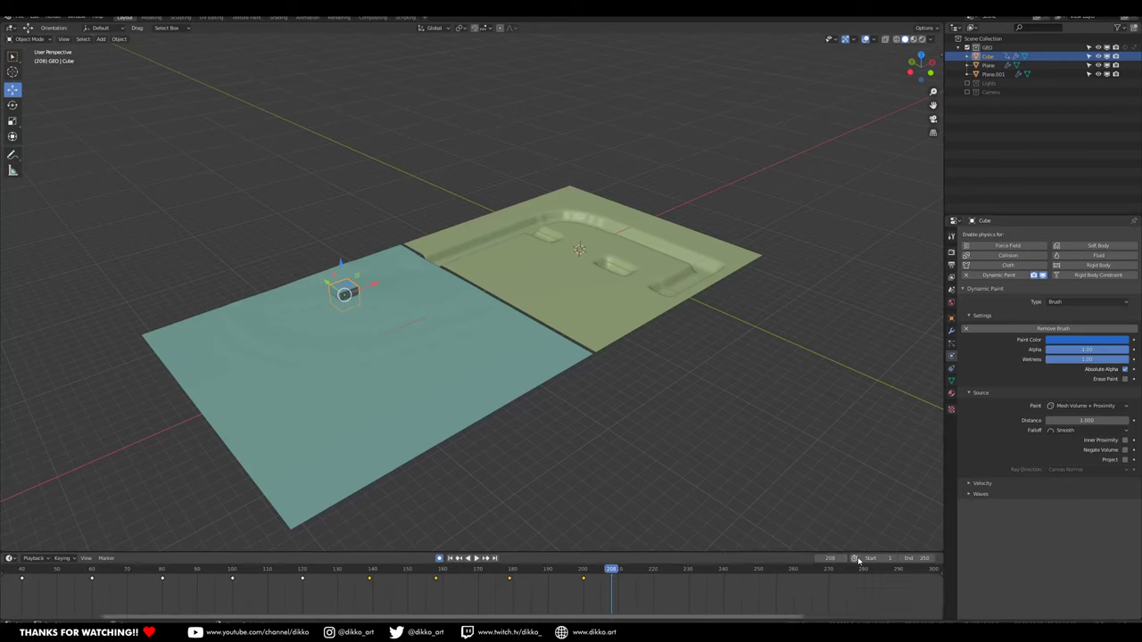
# Extend the cube's animation with a keyframe at about frame 211 and move it across the blue plane at frame 227.
pyautogui.moveTo(740, 467); pyautogui.dragTo(586, 592, button='middle')
pyautogui.moveTo(576, 577); pyautogui.dragTo(622, 575)
pyautogui.moveTo(571, 467); pyautogui.dragTo(387, 368, button='middle')
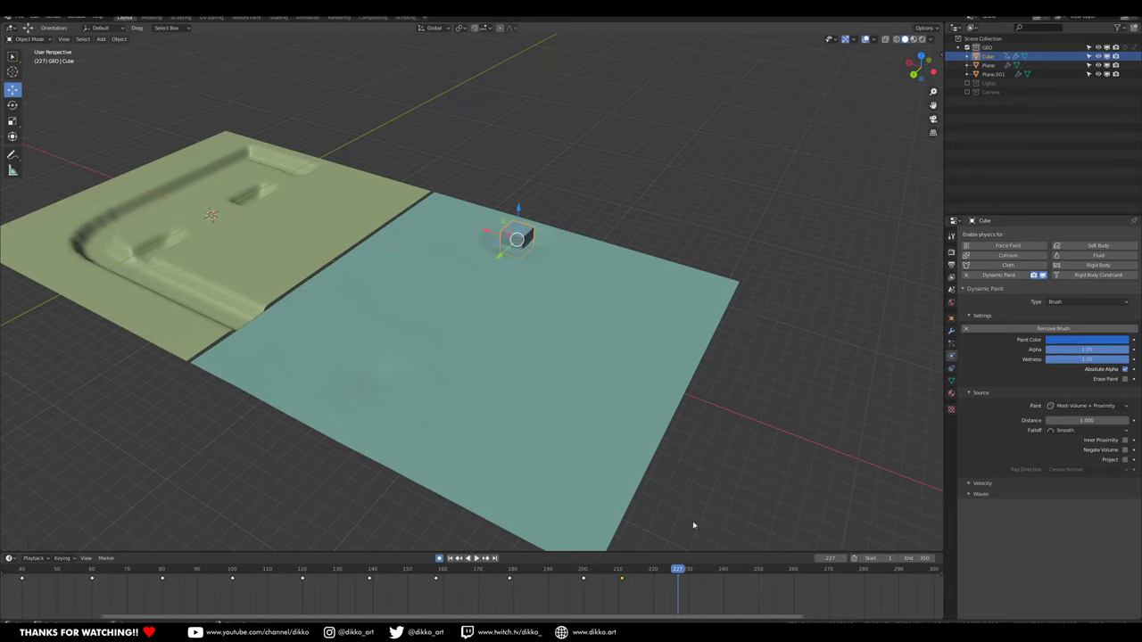
pyautogui.press('g')
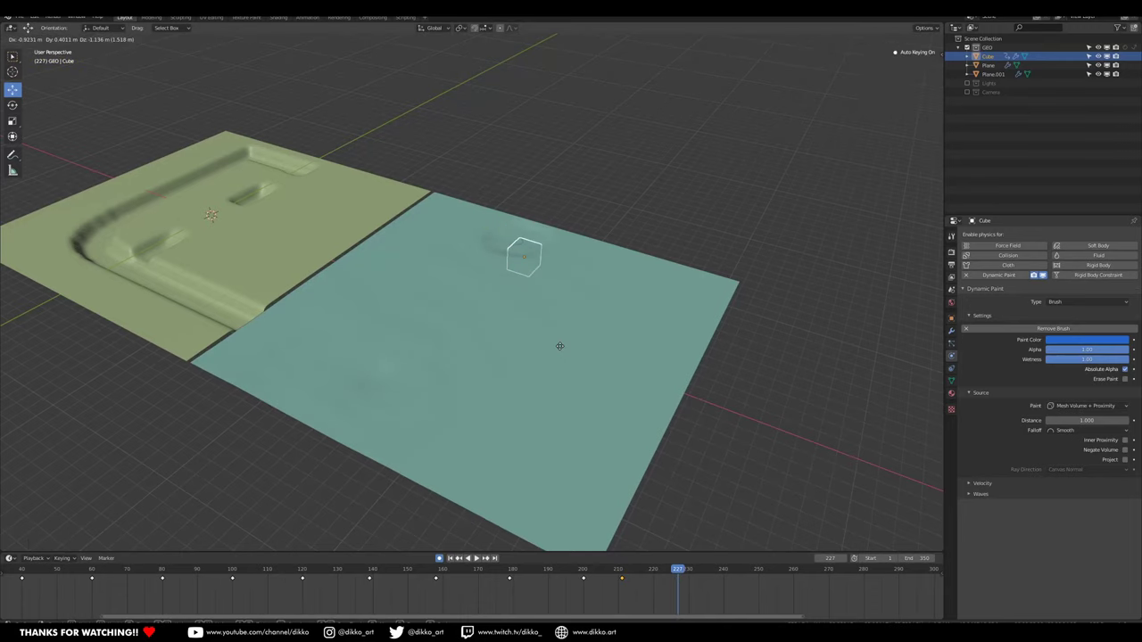
pyautogui.click(654, 360)
pyautogui.moveTo(611, 290); pyautogui.dragTo(488, 483)
pyautogui.click(488, 482)
# Move the cube to the seam between the planes at frame 256 and onto the green plane at frame 274.
pyautogui.press('space')
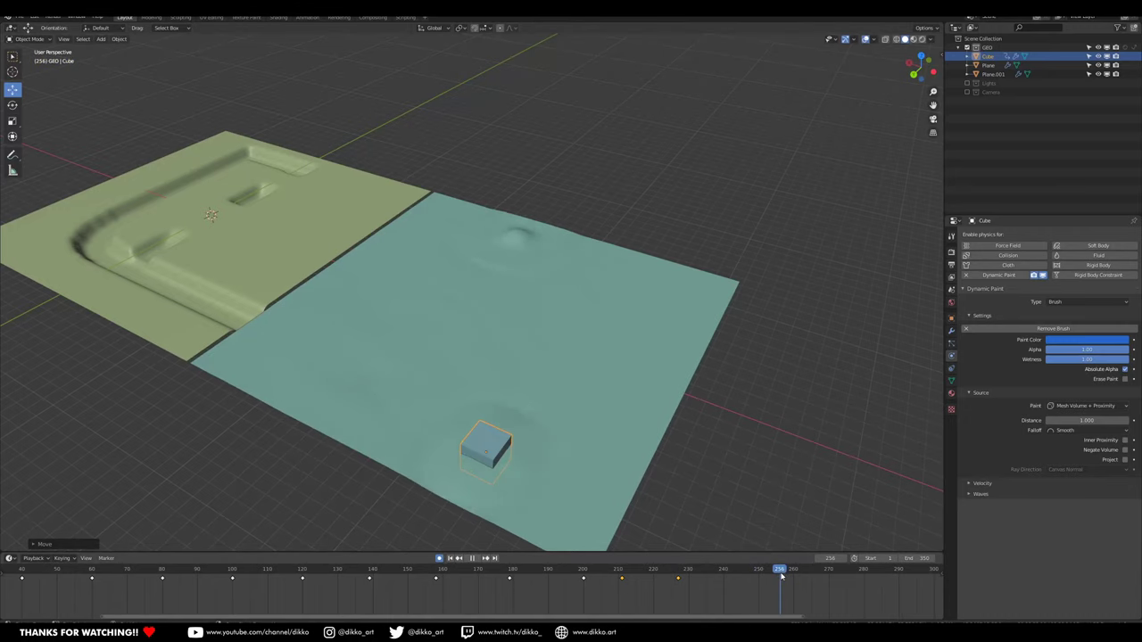
pyautogui.press('space')
pyautogui.press('g')
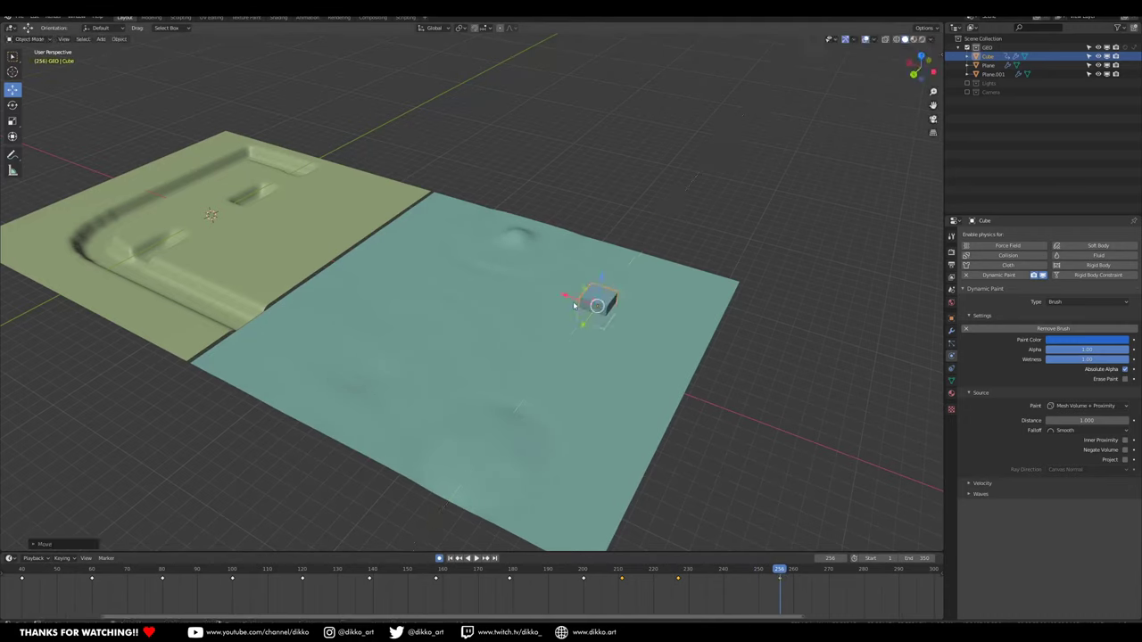
pyautogui.click(371, 239)
pyautogui.click(841, 577)
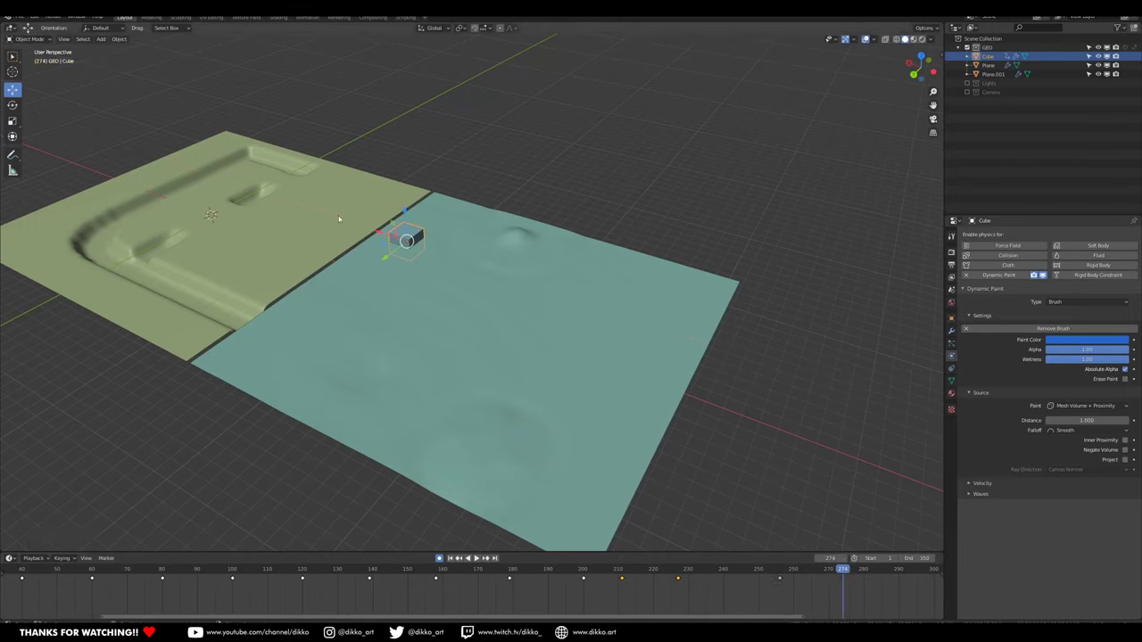
pyautogui.press('g')
pyautogui.click(267, 216)
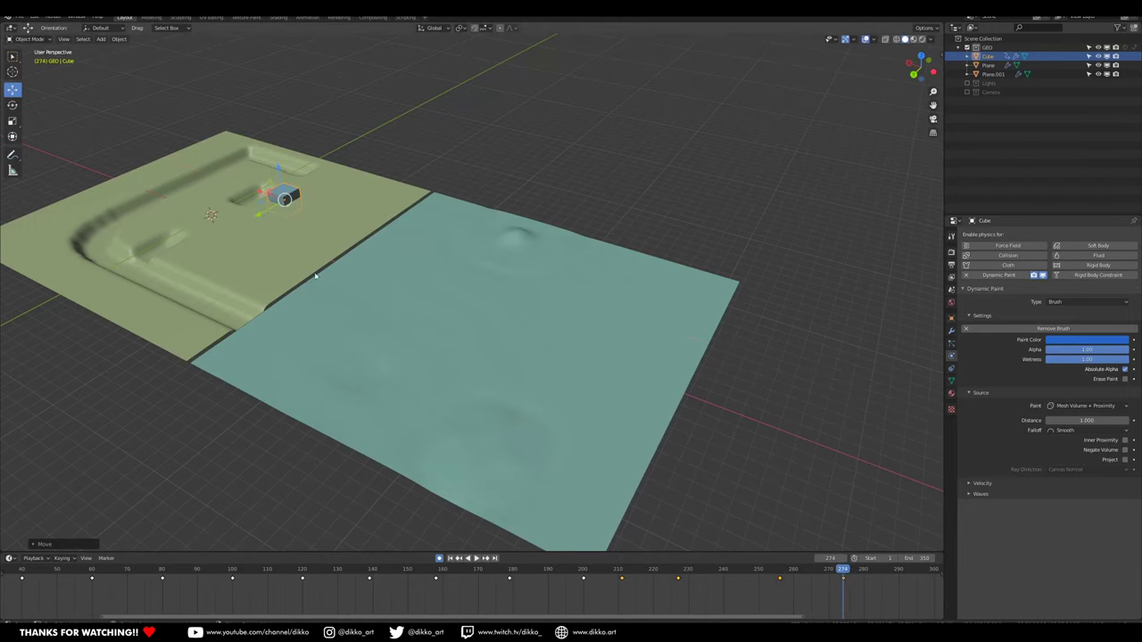
# Play the animation from frame 40, replay the section after frame 210, and examine the waves on the blue plane from several angles.
pyautogui.moveTo(505, 373); pyautogui.dragTo(571, 428, button='middle')
pyautogui.click(21, 573)
pyautogui.keyDown('shift'); pyautogui.moveTo(208, 451); pyautogui.dragTo(301, 418, button='middle'); pyautogui.keyUp('shift')
pyautogui.press('space')
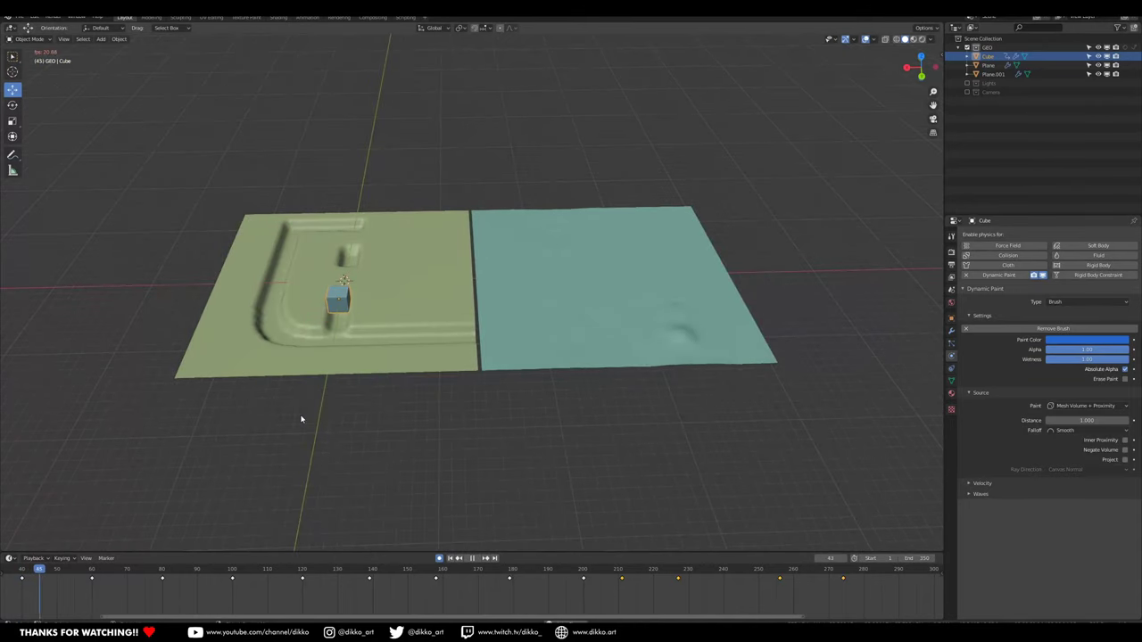
pyautogui.moveTo(373, 461); pyautogui.dragTo(314, 442, button='middle')
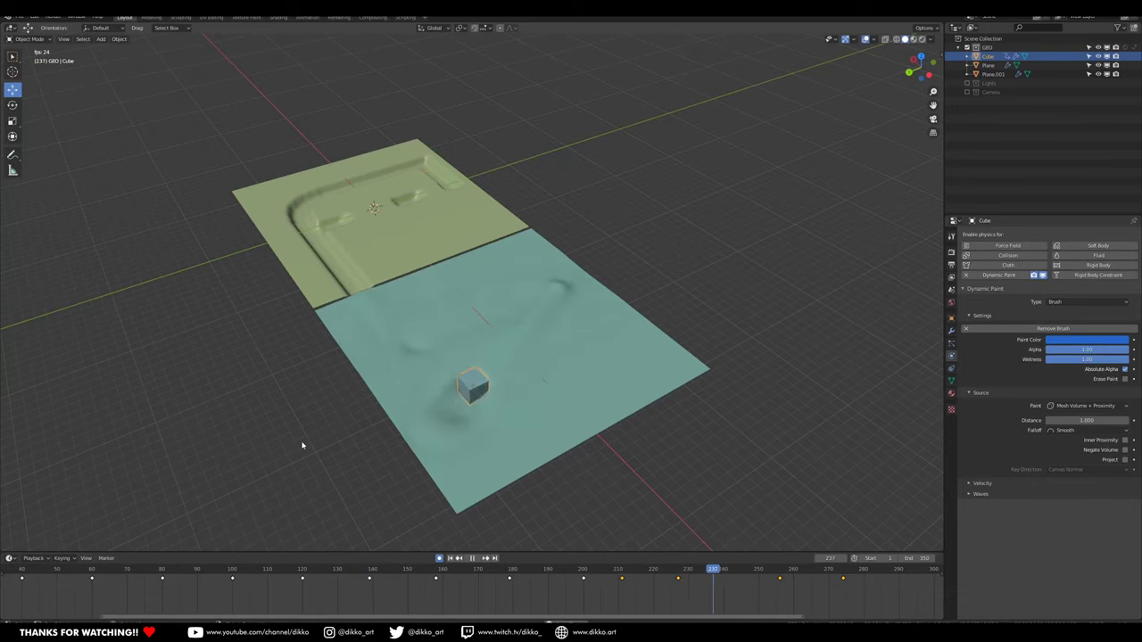
pyautogui.moveTo(302, 445); pyautogui.dragTo(258, 449, button='middle')
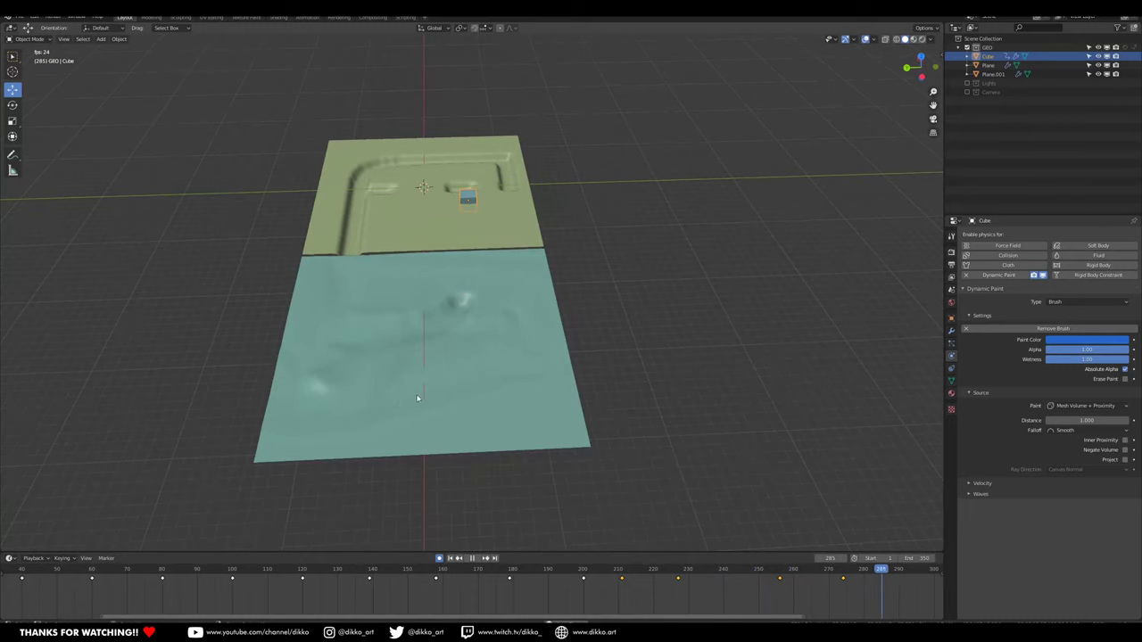
pyautogui.moveTo(416, 398); pyautogui.dragTo(479, 382, button='middle')
pyautogui.press('space')
pyautogui.moveTo(771, 579); pyautogui.dragTo(645, 580)
pyautogui.press('space')
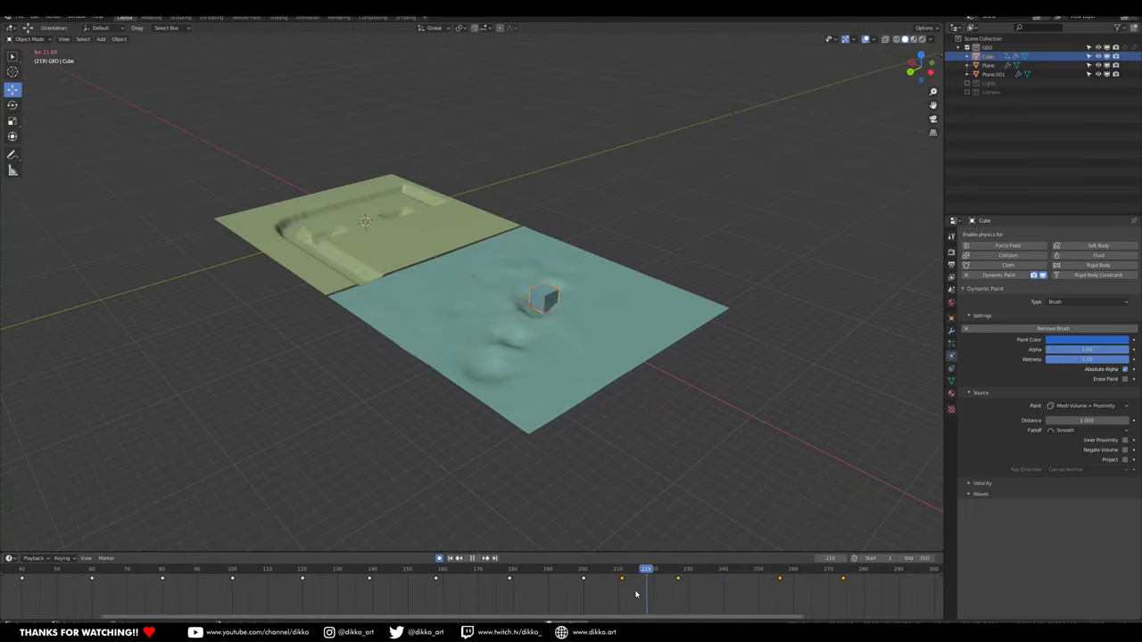
pyautogui.press('space')
# Change the end frame of the blue plane's Dynamic Paint surface and set the green plane's to 100.
pyautogui.click(512, 313)
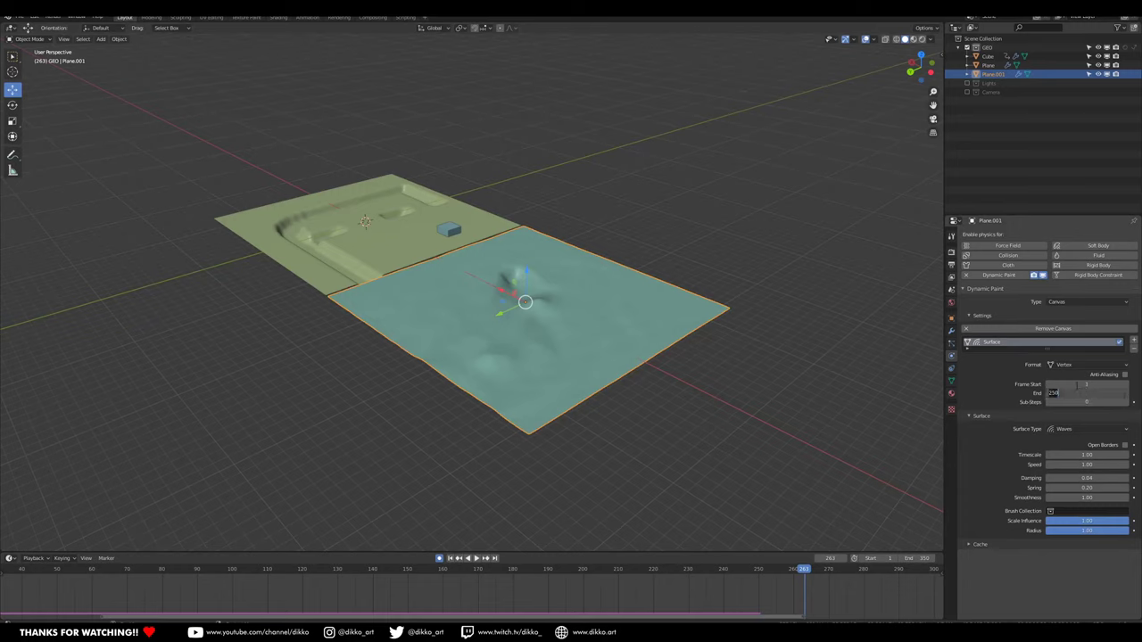
pyautogui.press('Return')
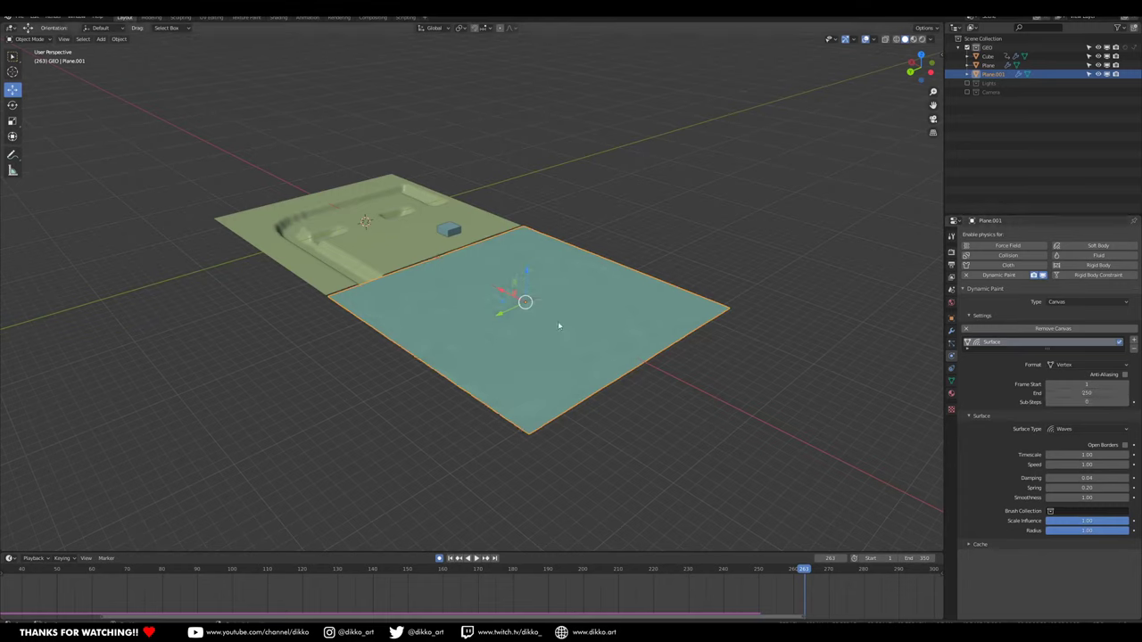
pyautogui.click(398, 238)
pyautogui.write('100')
pyautogui.press('Return')
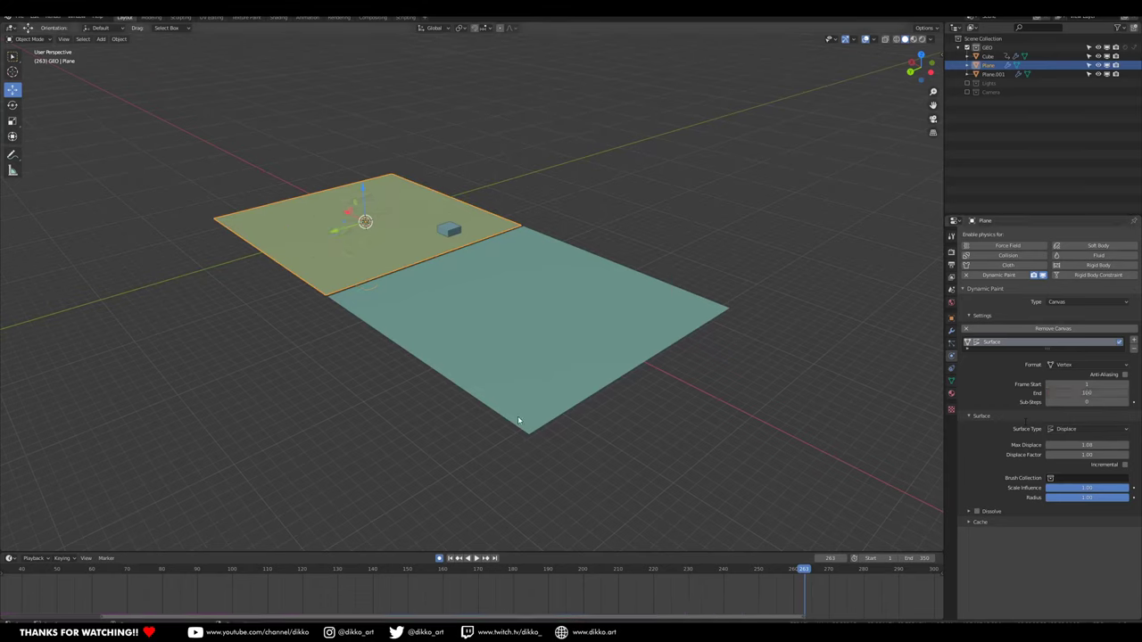
# Set the Dynamic Paint surface end frame to 1000 for both the blue and the green plane.
pyautogui.click(523, 302)
pyautogui.click(1090, 393)
pyautogui.write('250')
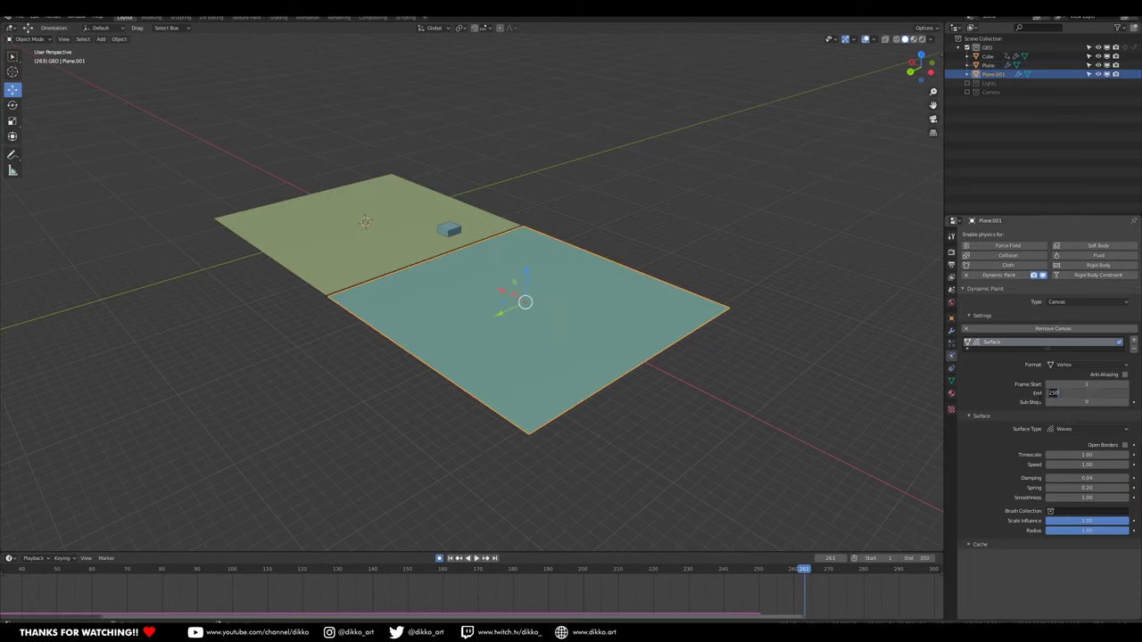
pyautogui.write('0')
pyautogui.press('Return')
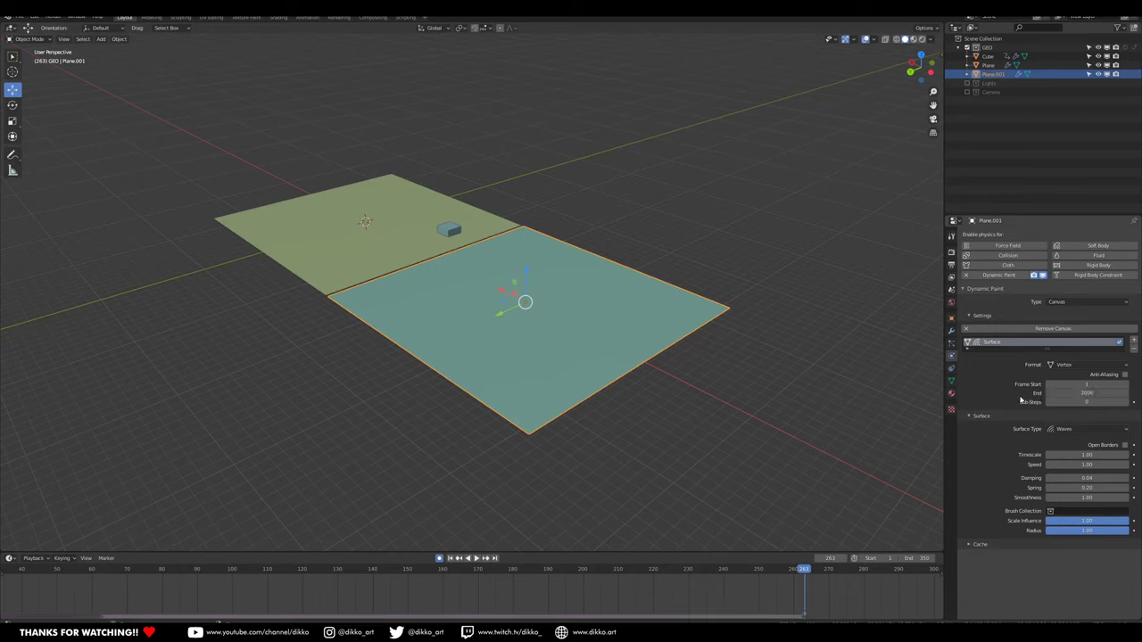
pyautogui.click(357, 219)
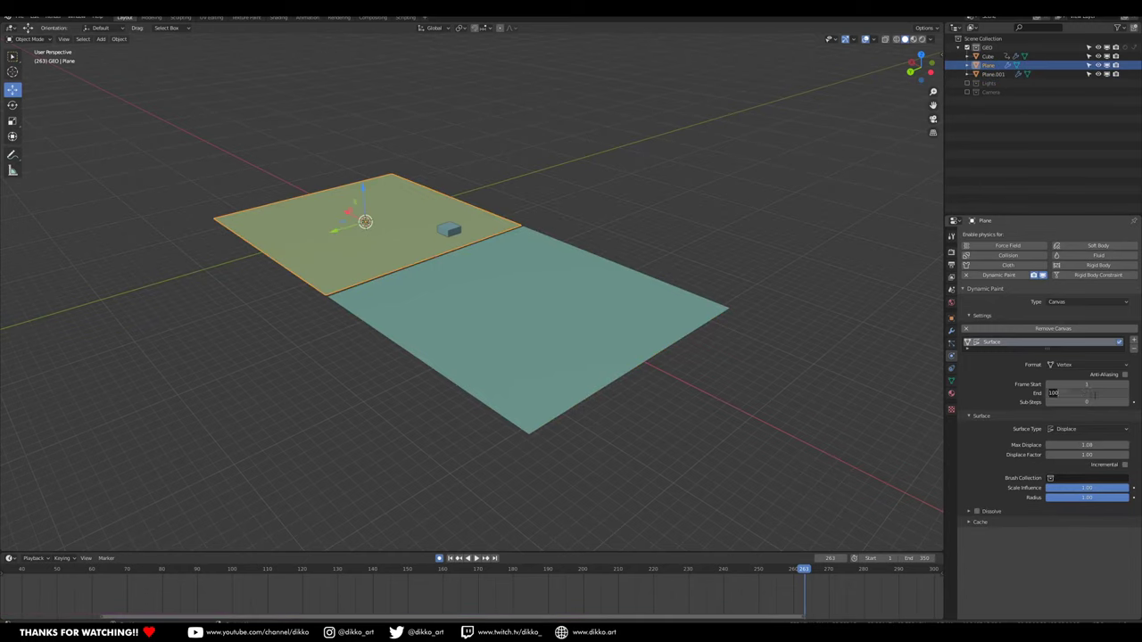
# Replay the simulation from the start and examine the track on the green plane and the waves on the blue one.
pyautogui.moveTo(758, 372); pyautogui.dragTo(271, 421, button='middle')
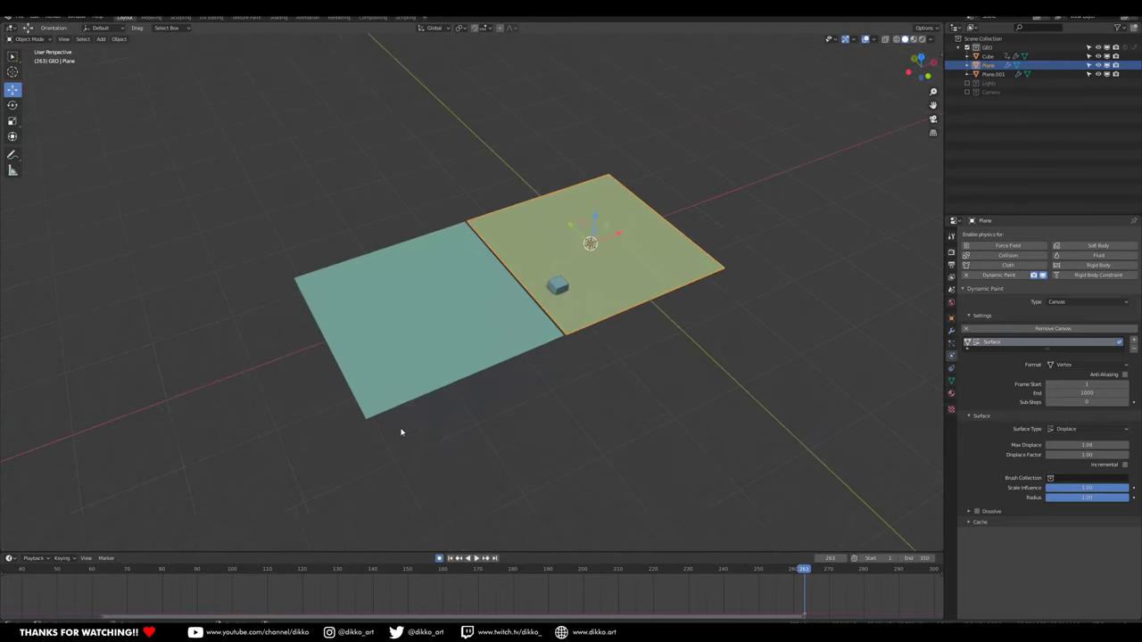
pyautogui.moveTo(61, 592); pyautogui.dragTo(305, 587, button='middle')
pyautogui.press('space')
pyautogui.moveTo(597, 326); pyautogui.dragTo(447, 318, button='middle')
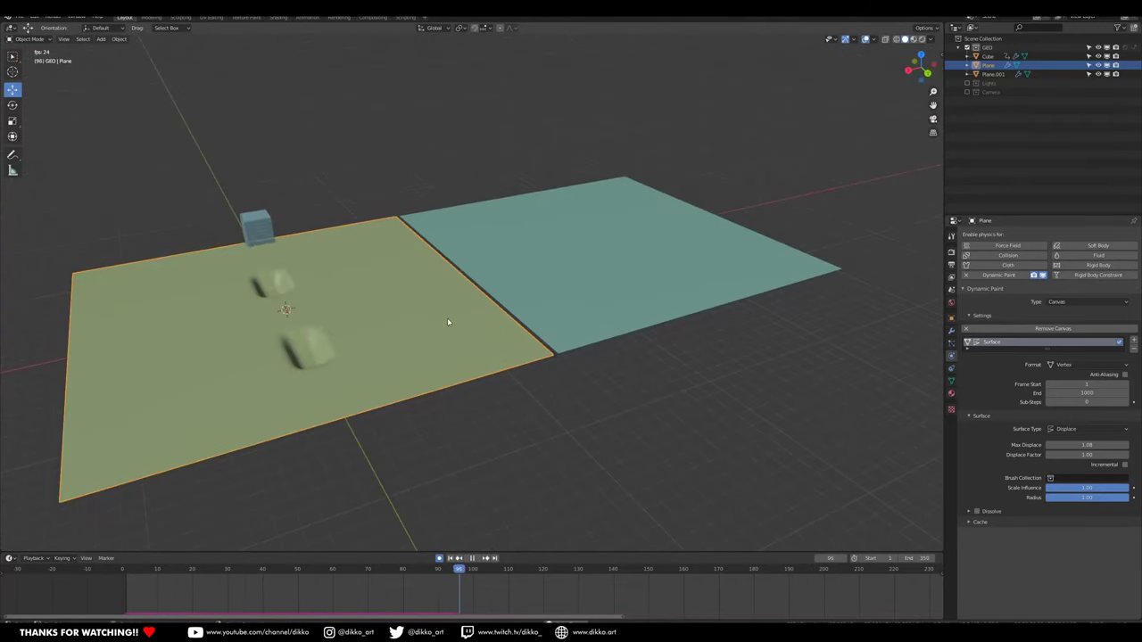
pyautogui.moveTo(402, 387); pyautogui.dragTo(385, 398, button='middle')
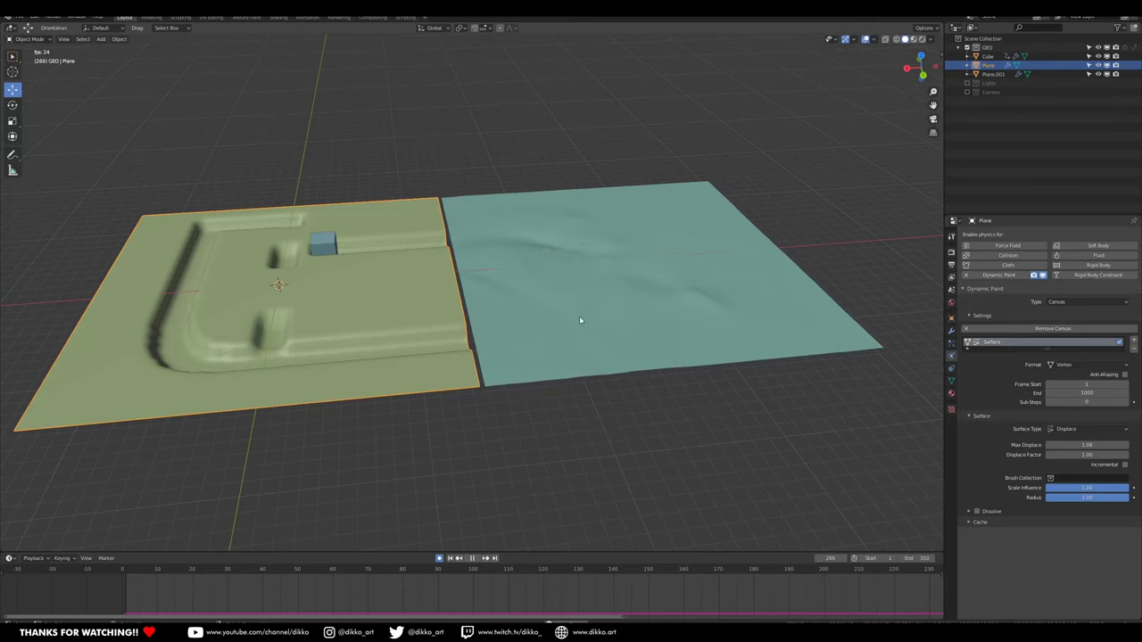
pyautogui.moveTo(603, 330); pyautogui.dragTo(408, 372, button='middle')
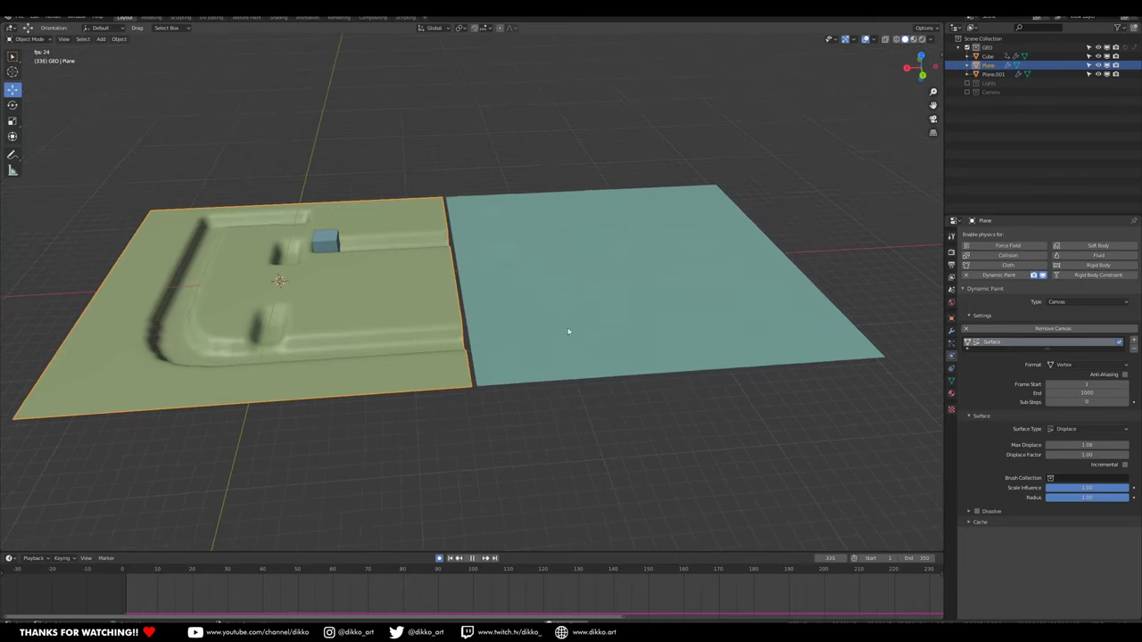
# Inspect the blue wave plane up close, and show the cube brush's Dynamic Paint wave settings.
pyautogui.click(645, 336)
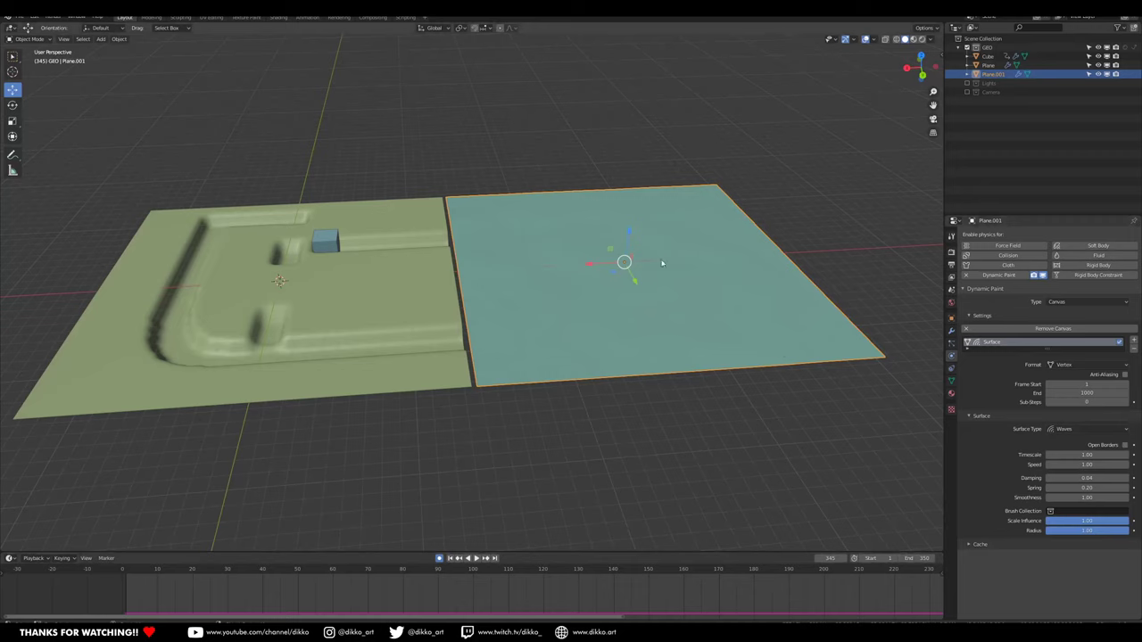
pyautogui.moveTo(671, 352); pyautogui.dragTo(664, 349, button='middle')
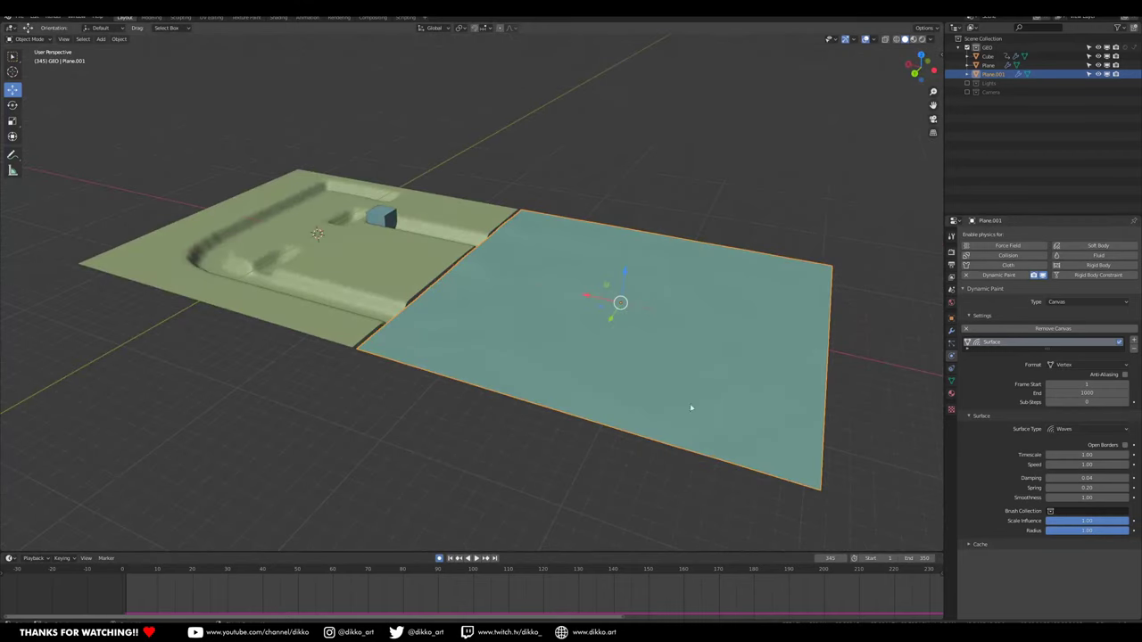
pyautogui.moveTo(740, 361); pyautogui.dragTo(844, 399, button='middle')
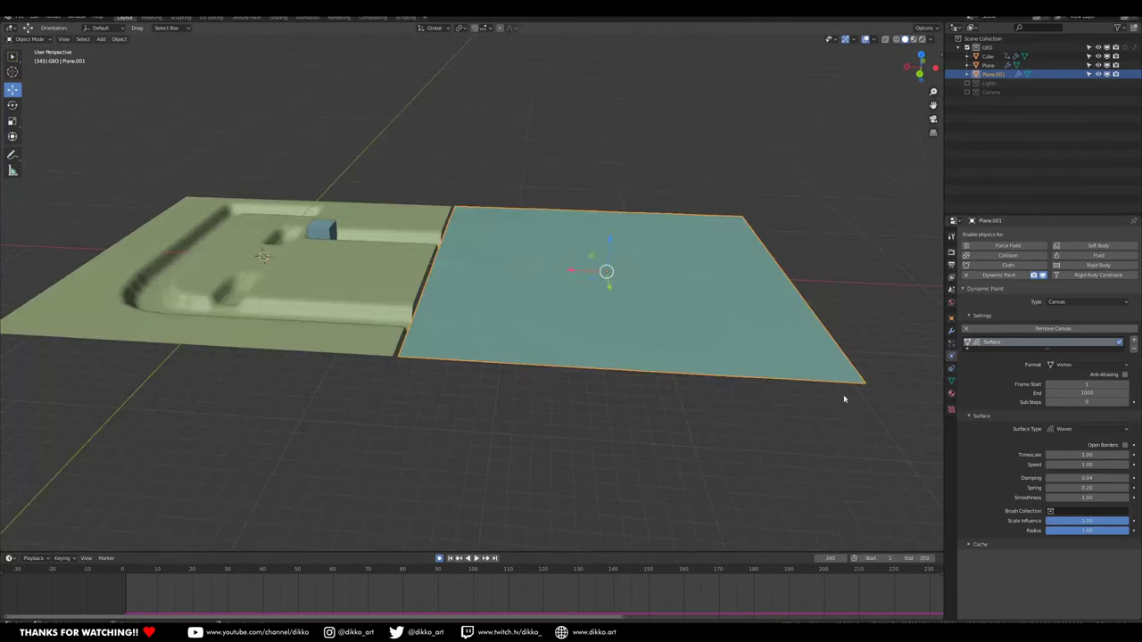
pyautogui.click(318, 239)
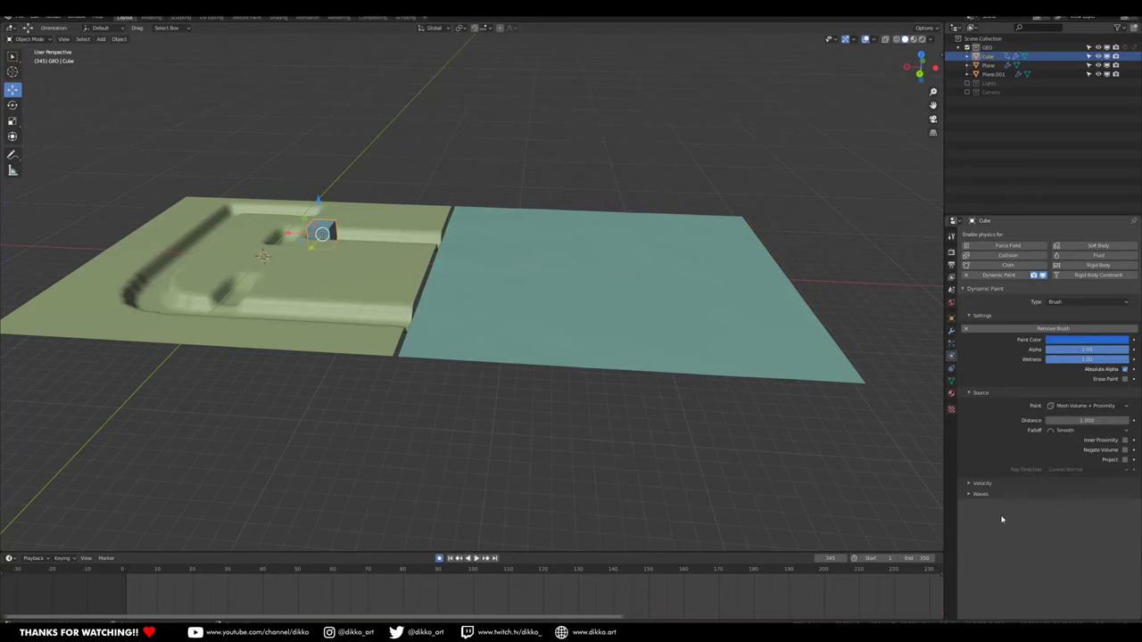
pyautogui.click(979, 494)
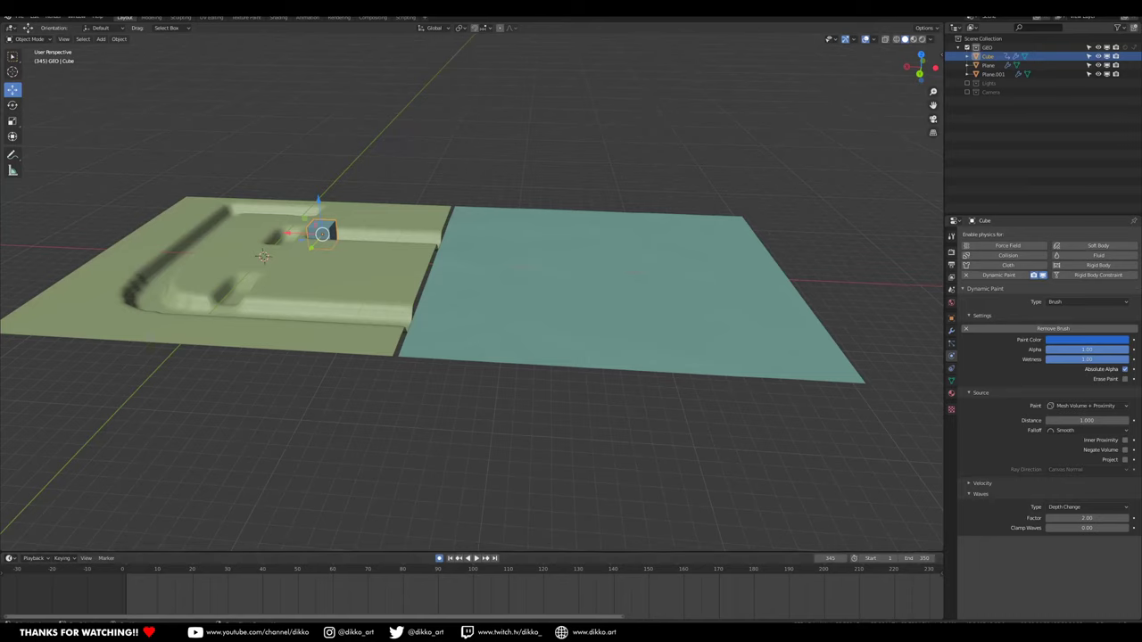
# Return to the start of the timeline and play the simulation through to examine the cube's waves on the blue plane.
pyautogui.click(131, 575)
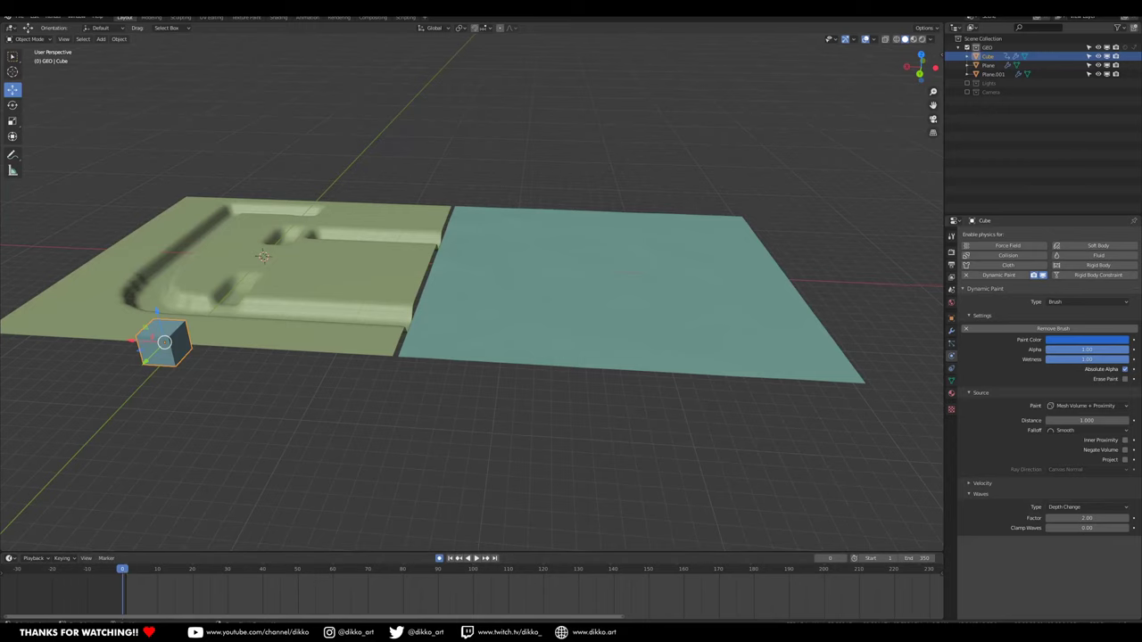
pyautogui.hotkey('alt', 'Tab')
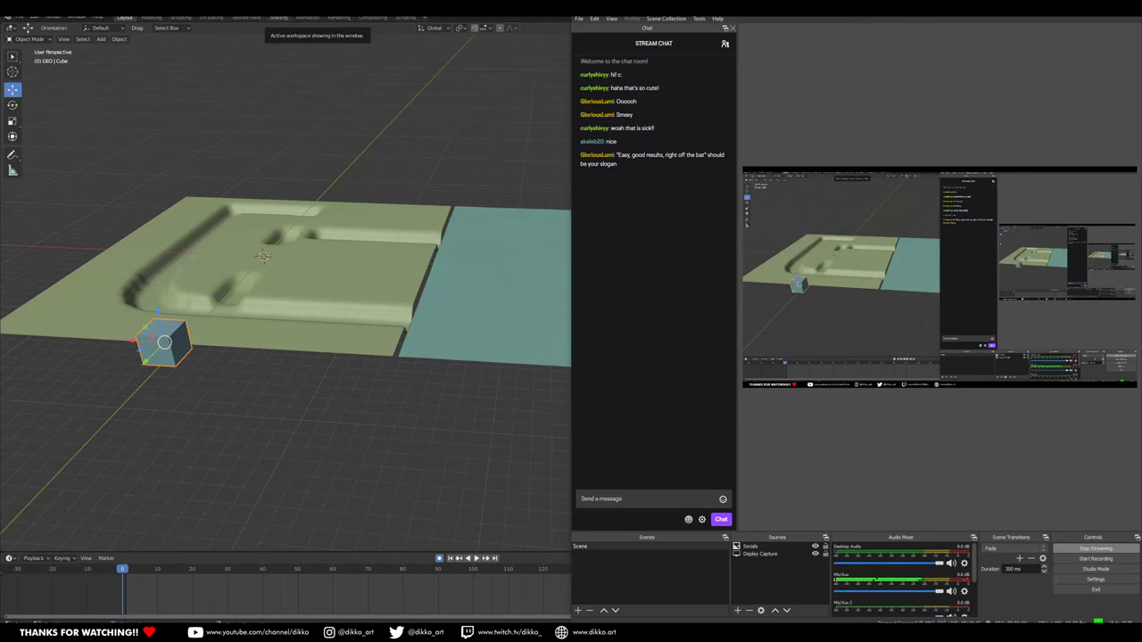
pyautogui.hotkey('alt', 'Tab')
pyautogui.press('space')
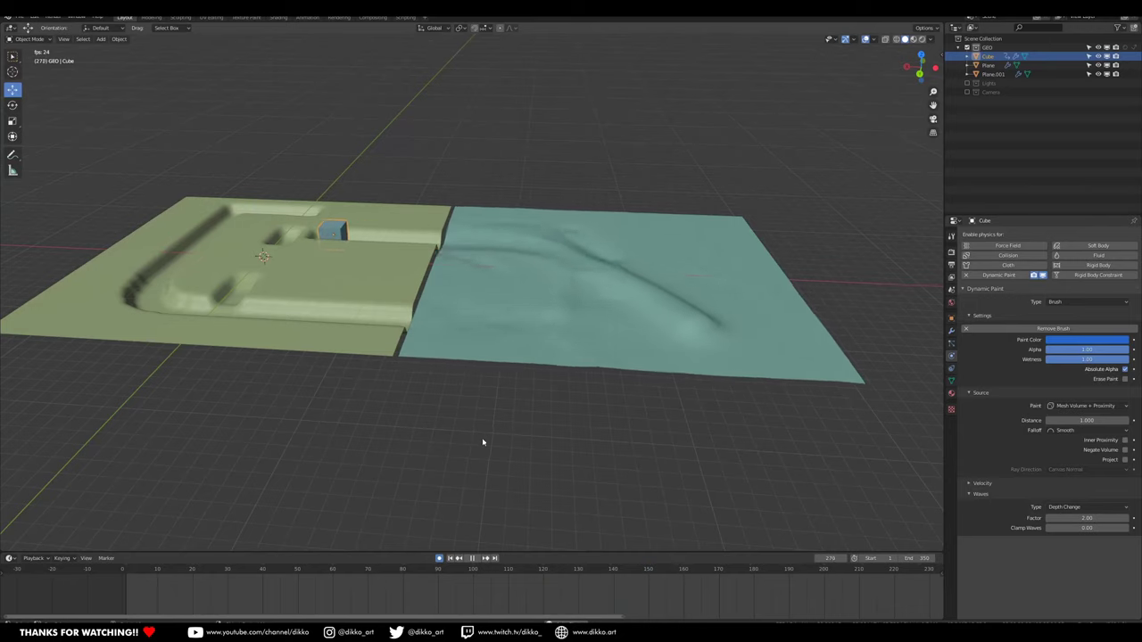
pyautogui.moveTo(481, 413); pyautogui.dragTo(515, 411, button='middle')
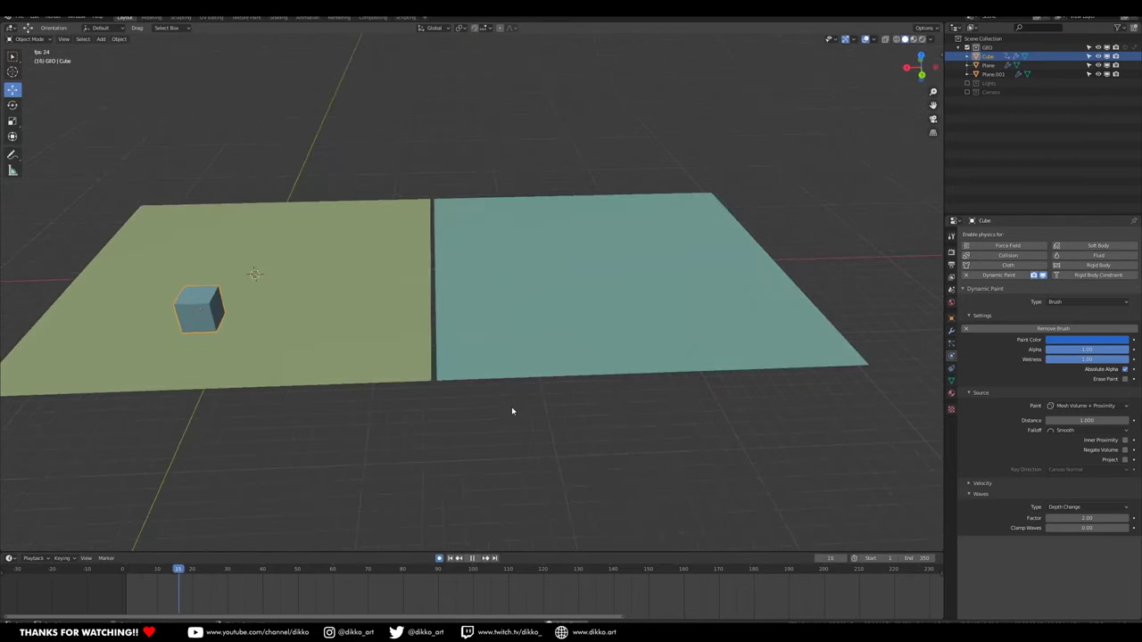
# Add an Ocean modifier to the blue wave plane.
pyautogui.click(646, 310)
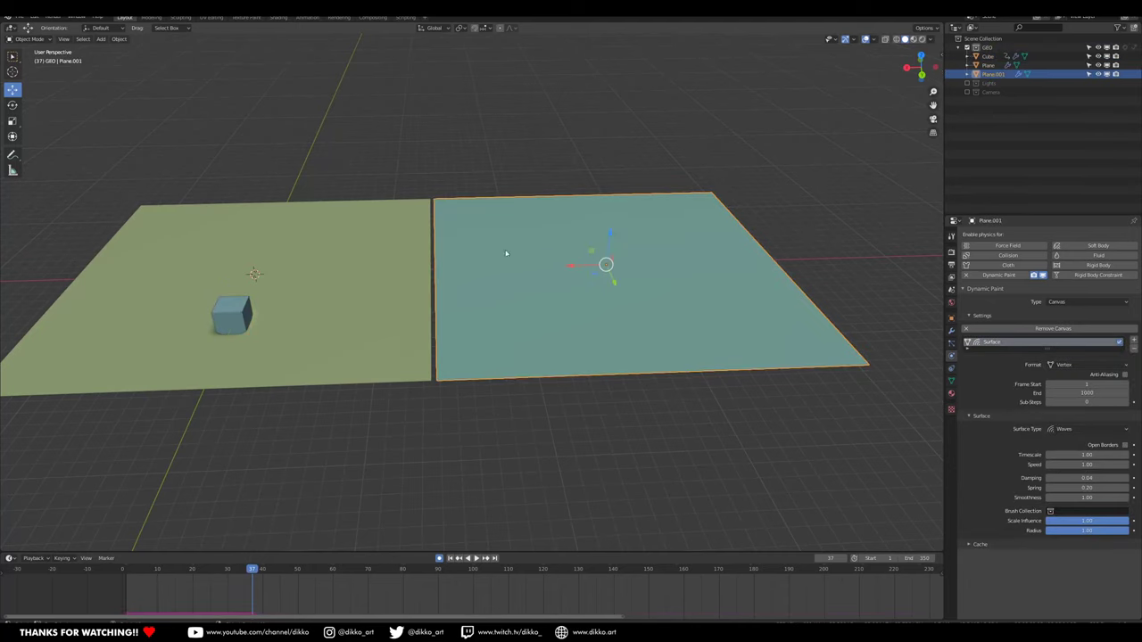
pyautogui.moveTo(566, 260); pyautogui.dragTo(528, 267, button='middle')
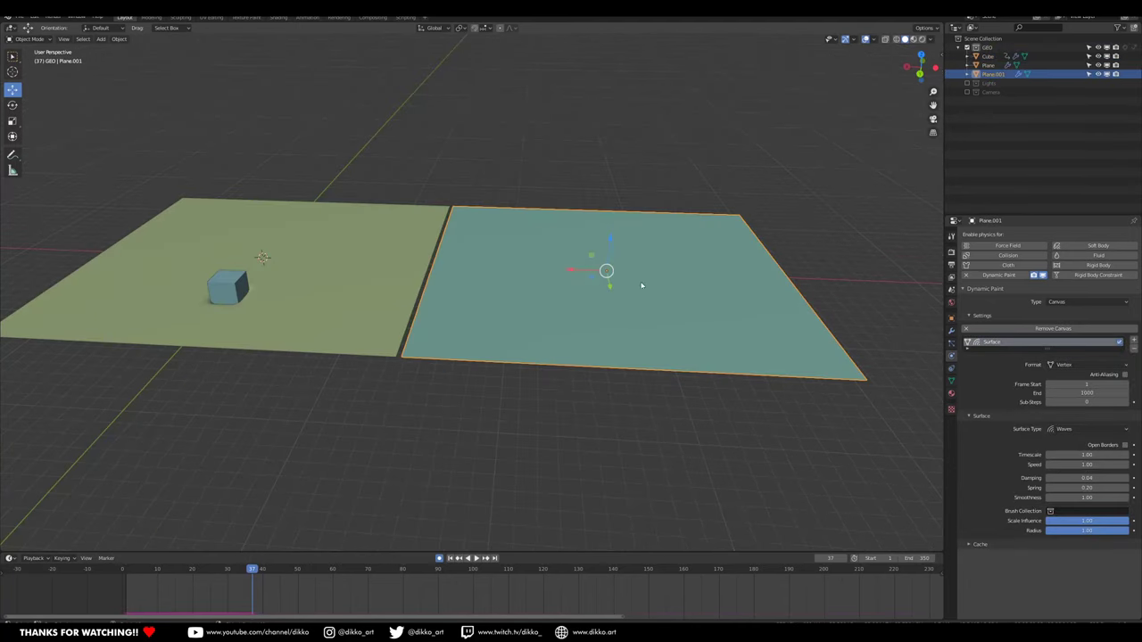
pyautogui.click(950, 331)
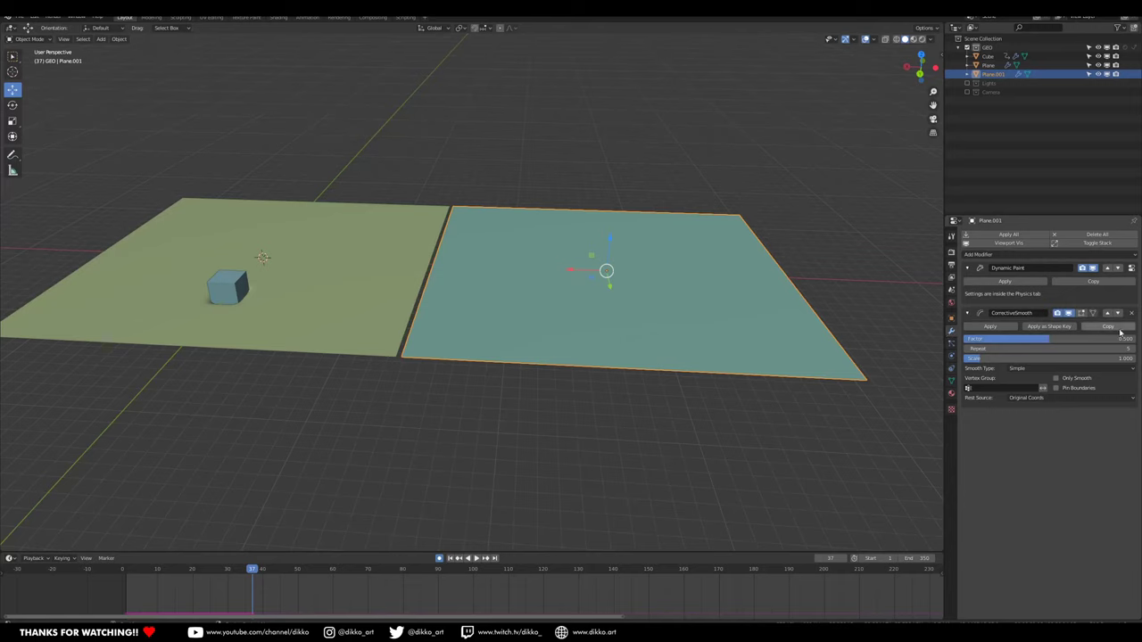
pyautogui.click(1062, 255)
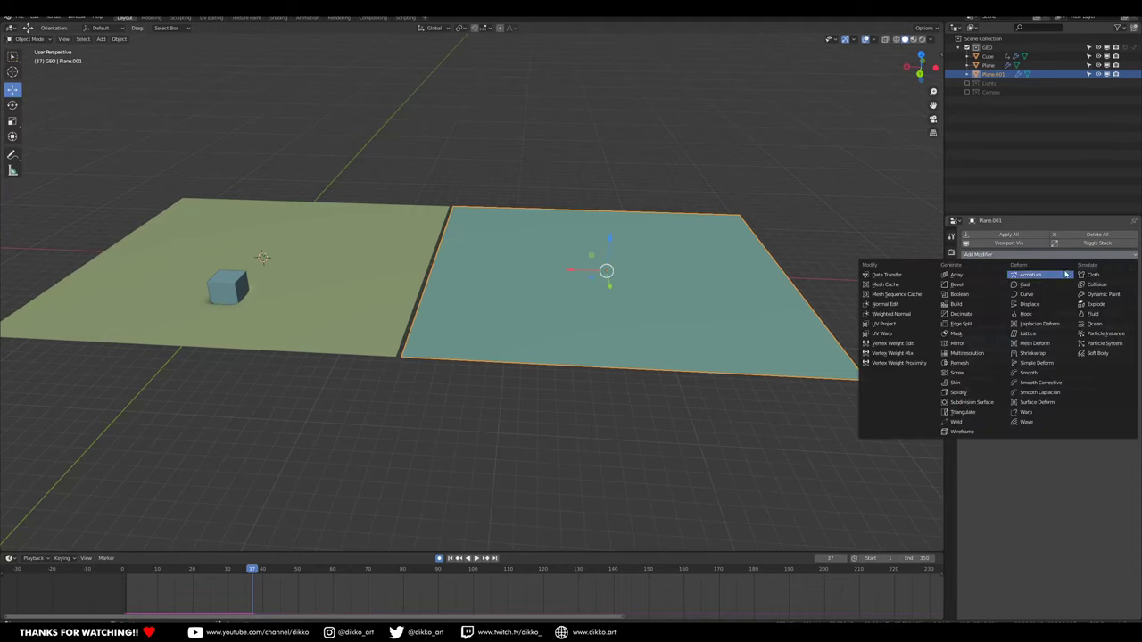
pyautogui.click(1106, 325)
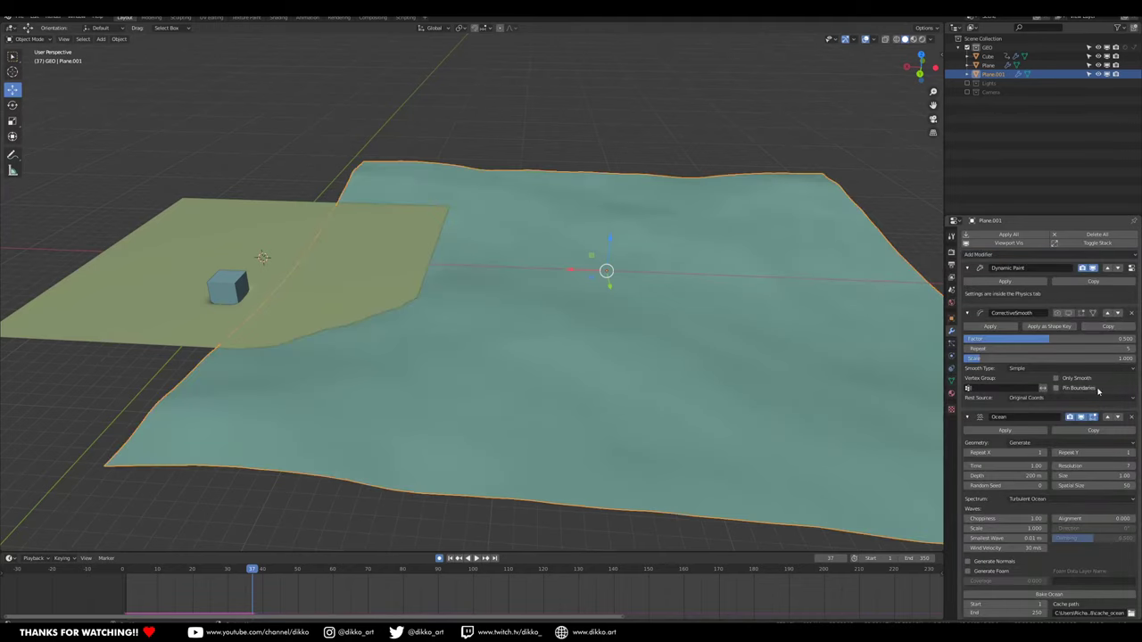
# Set the Ocean modifier's geometry to Displace and move it above Dynamic Paint at the start of the blue plane's modifier stack.
pyautogui.scroll(-2, 1023, 519)
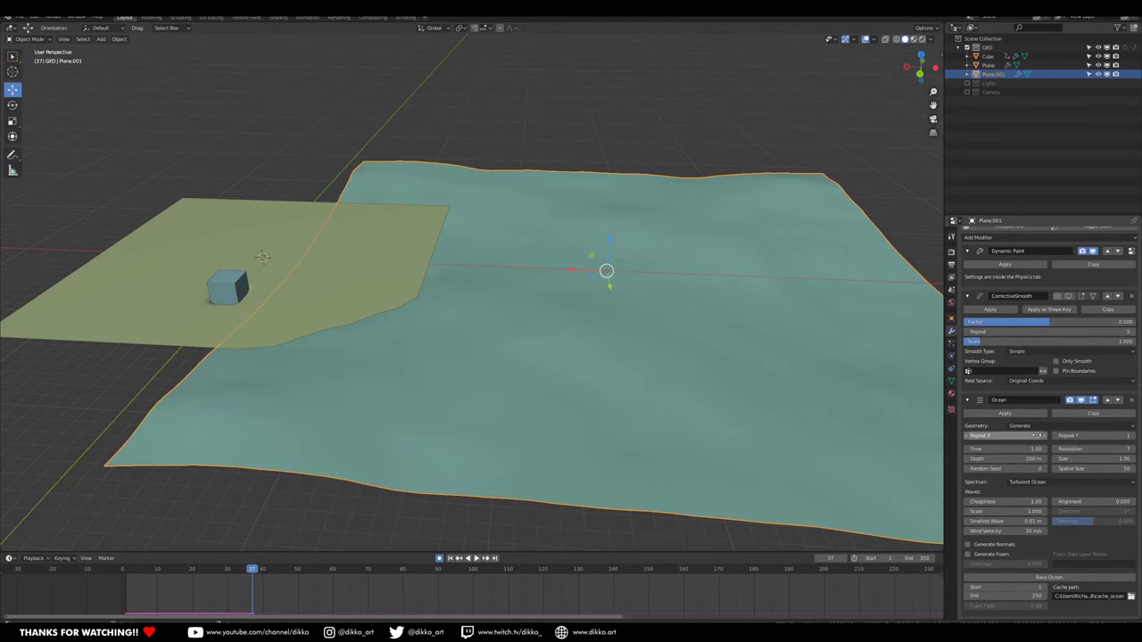
pyautogui.click(1022, 430)
pyautogui.click(1018, 446)
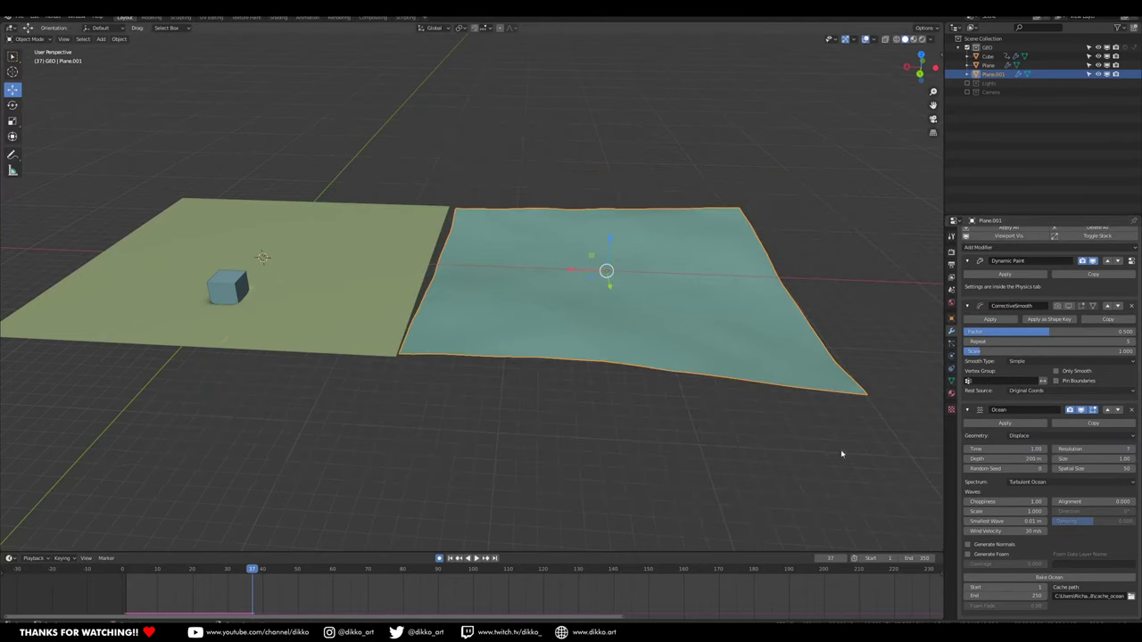
pyautogui.scroll(1, 564, 397)
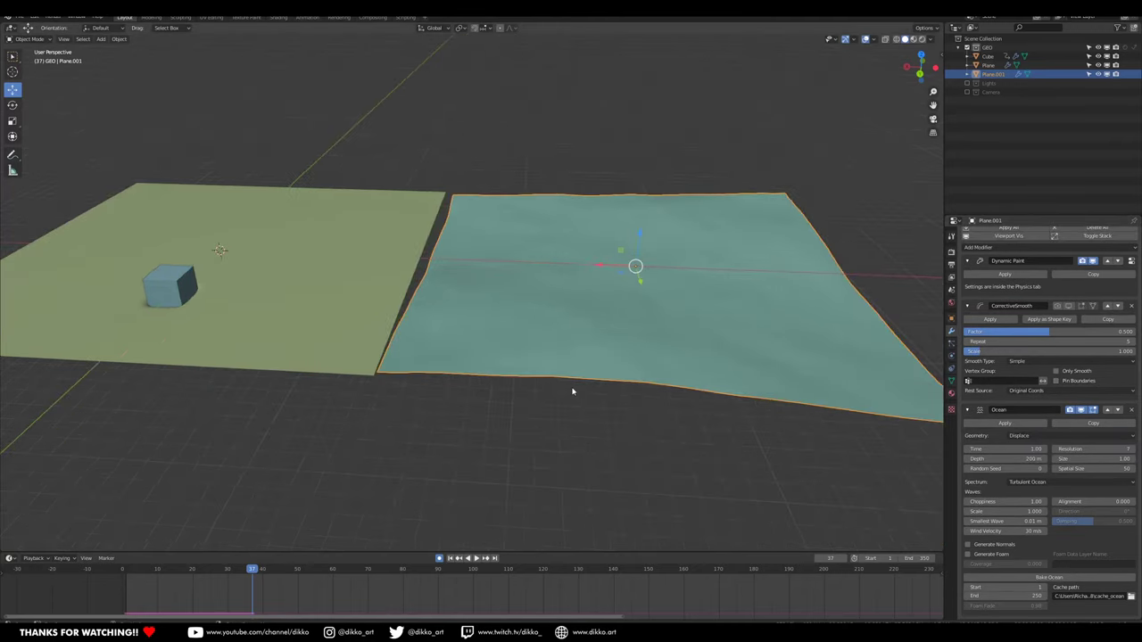
pyautogui.click(1108, 411)
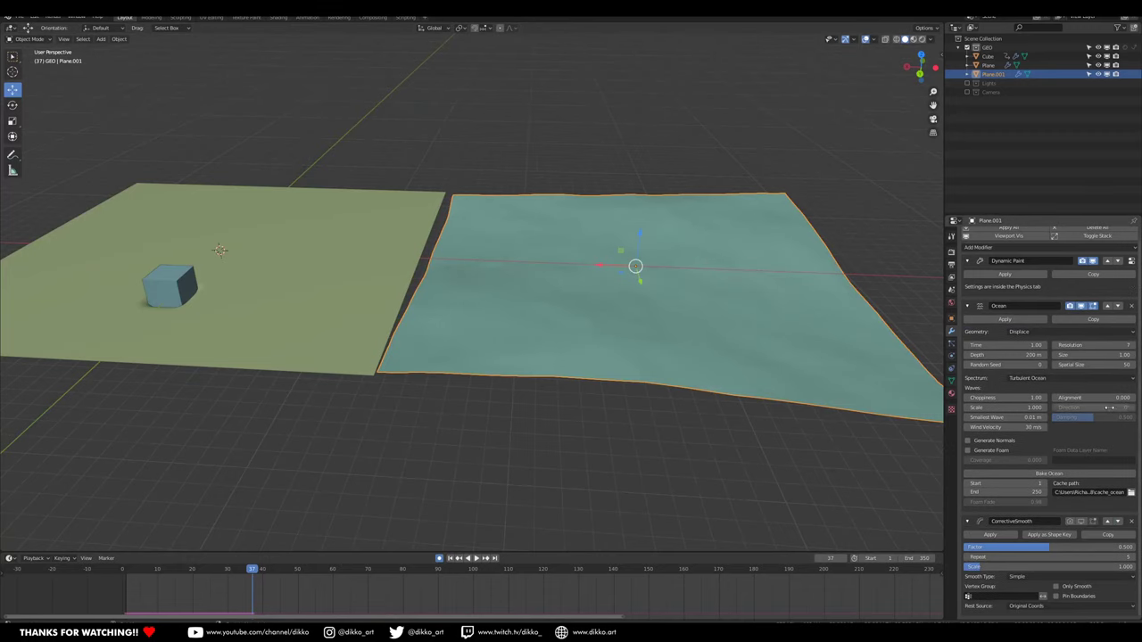
pyautogui.click(1107, 306)
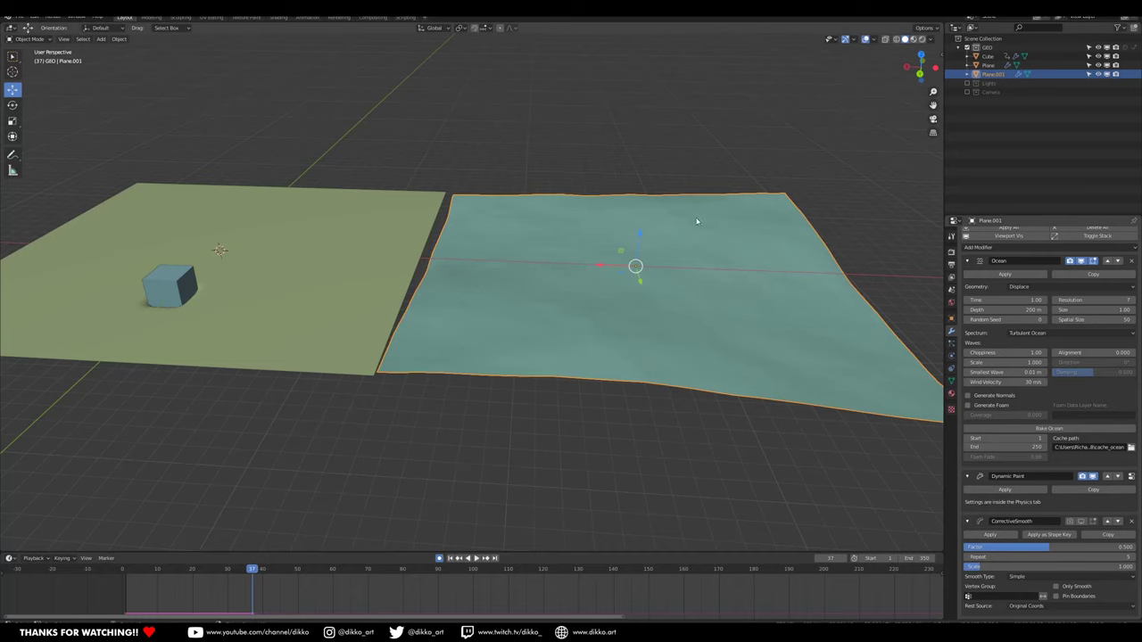
# Play the simulation from frame 1 to check the ocean surface for motion, and return to frame 1.
pyautogui.click(128, 571)
pyautogui.press('space')
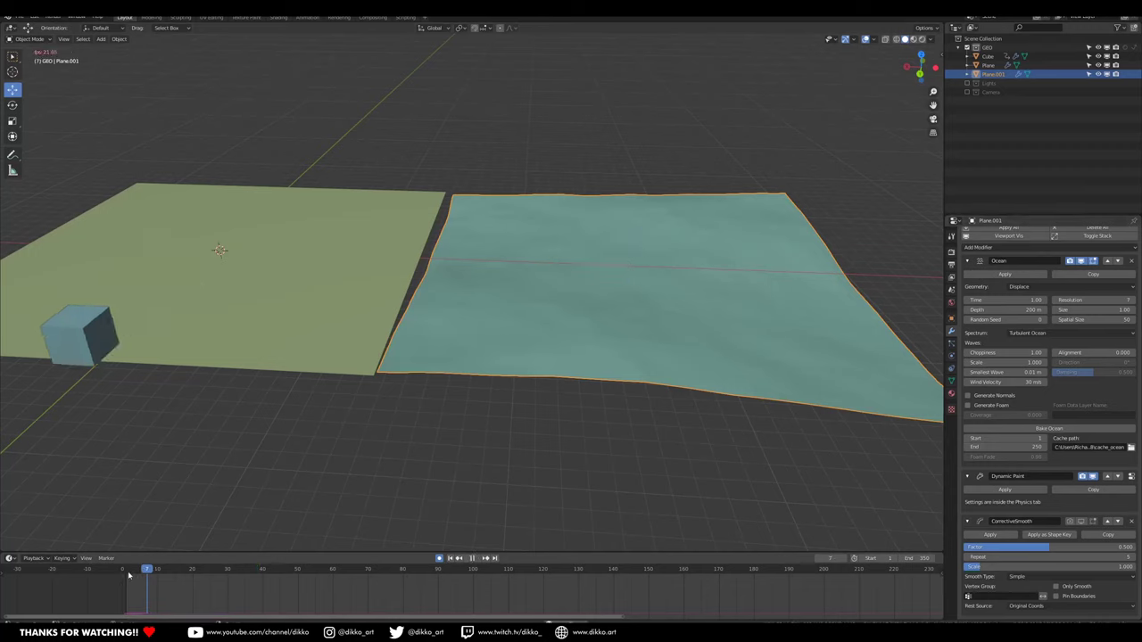
pyautogui.press('space')
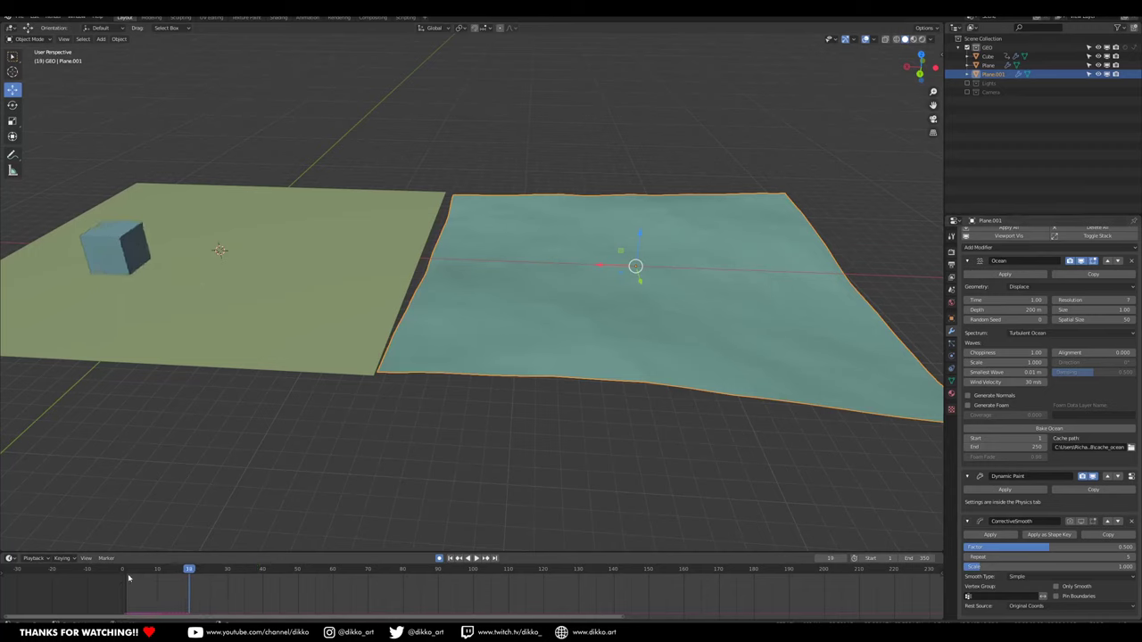
pyautogui.click(126, 576)
pyautogui.press('space')
pyautogui.press('space')
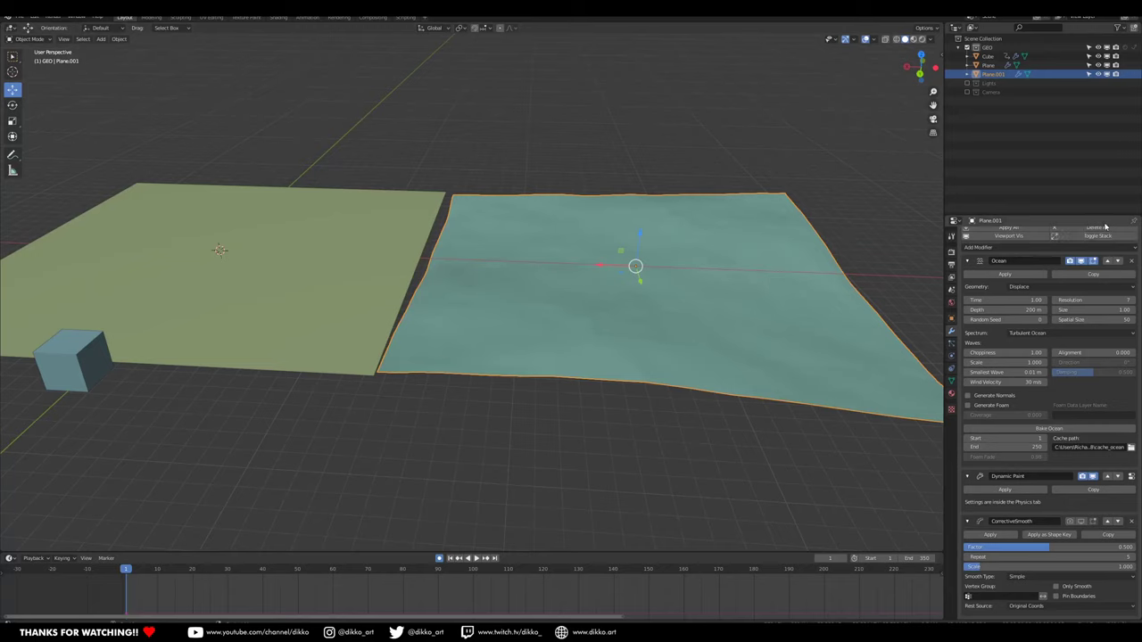
# Raise the Ocean modifier's time to 12.92 and its wave scale to 3.4.
pyautogui.moveTo(1005, 300); pyautogui.dragTo(1101, 299)
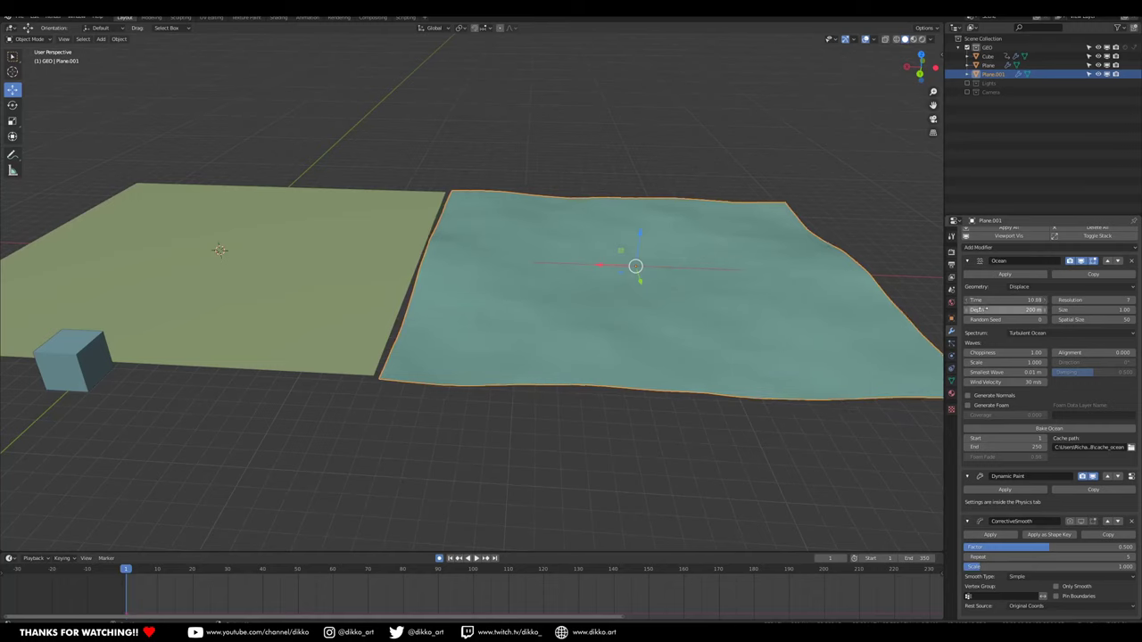
pyautogui.moveTo(980, 363)
pyautogui.mouseDown()
pyautogui.moveTo(1008, 363)
pyautogui.moveTo(990, 363)
pyautogui.mouseUp()
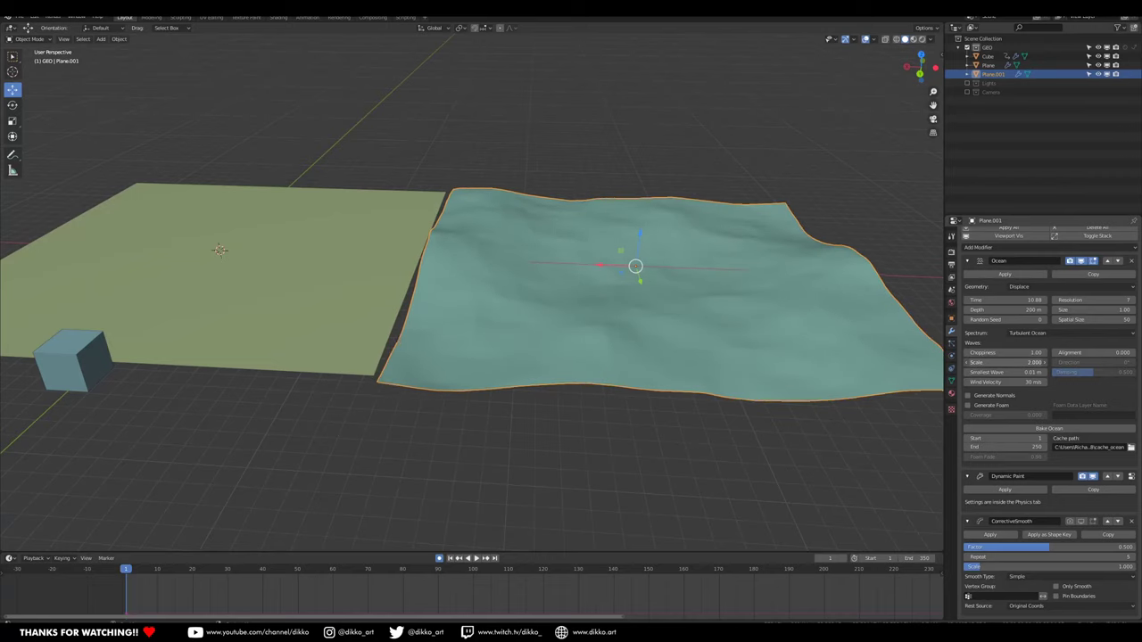
pyautogui.moveTo(1005, 364); pyautogui.dragTo(1026, 363)
pyautogui.moveTo(989, 308); pyautogui.dragTo(1026, 308)
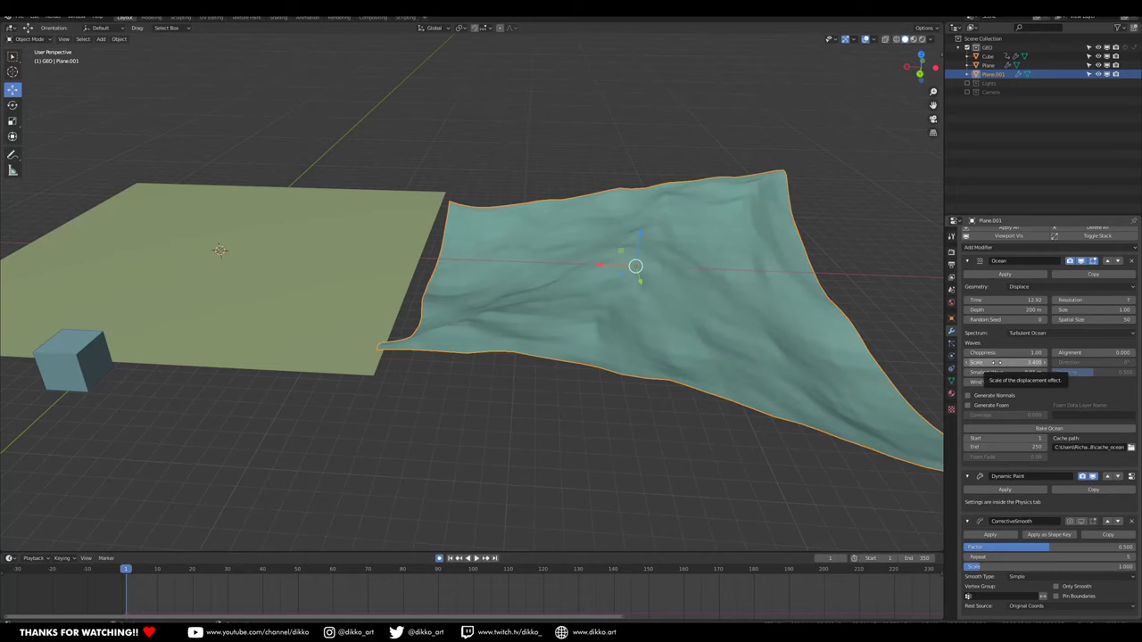
pyautogui.moveTo(408, 612)
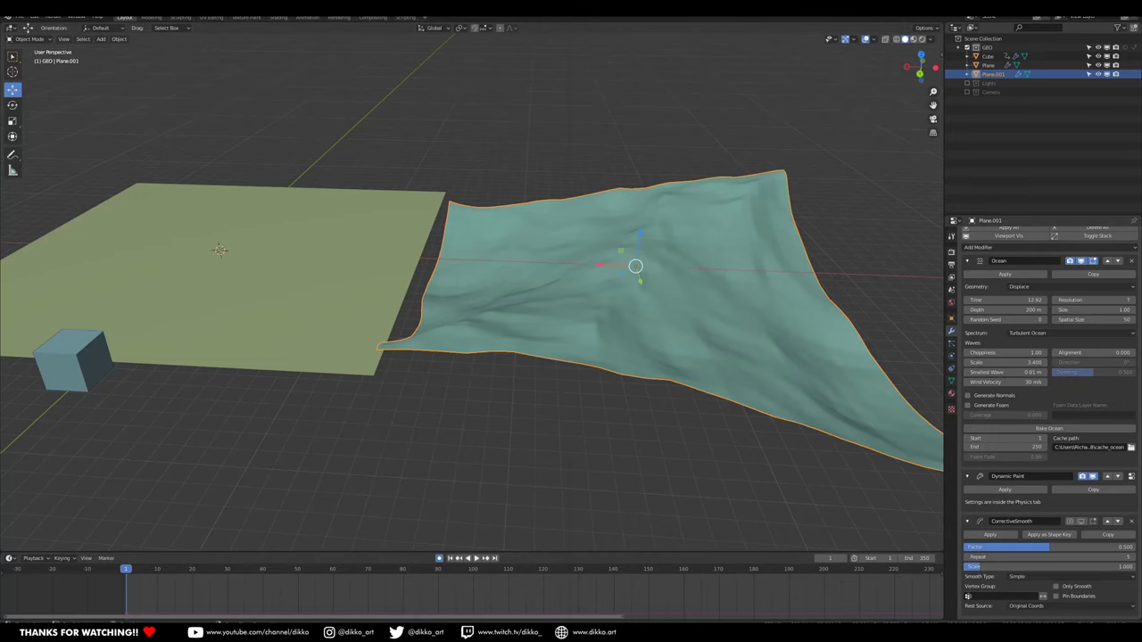
pyautogui.hotkey('alt', 'Tab')
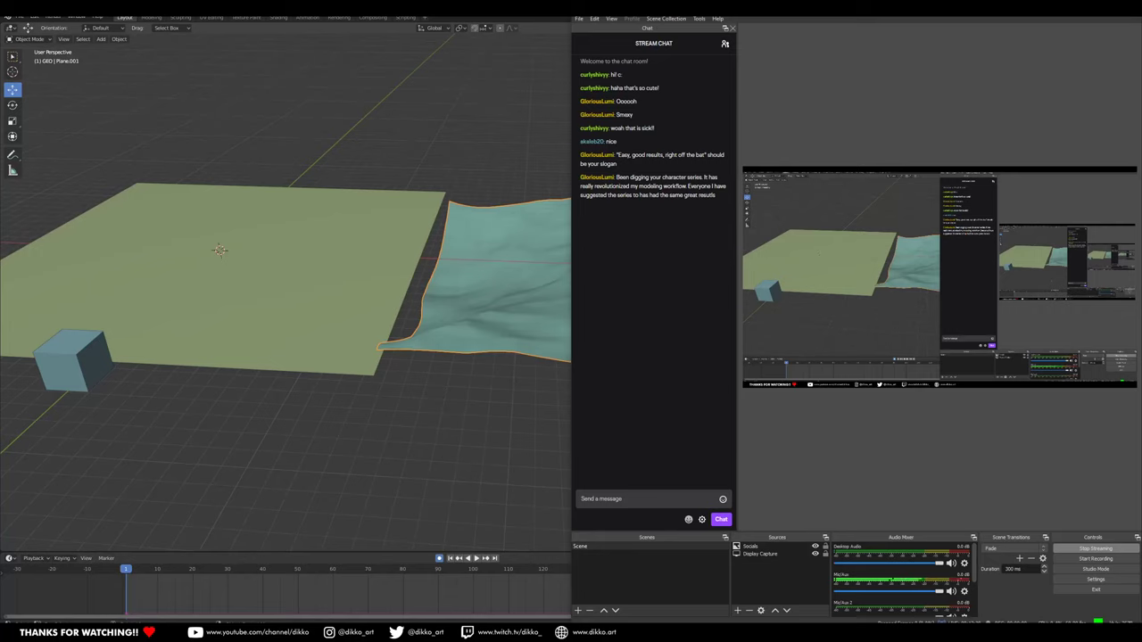
pyautogui.click(420, 150)
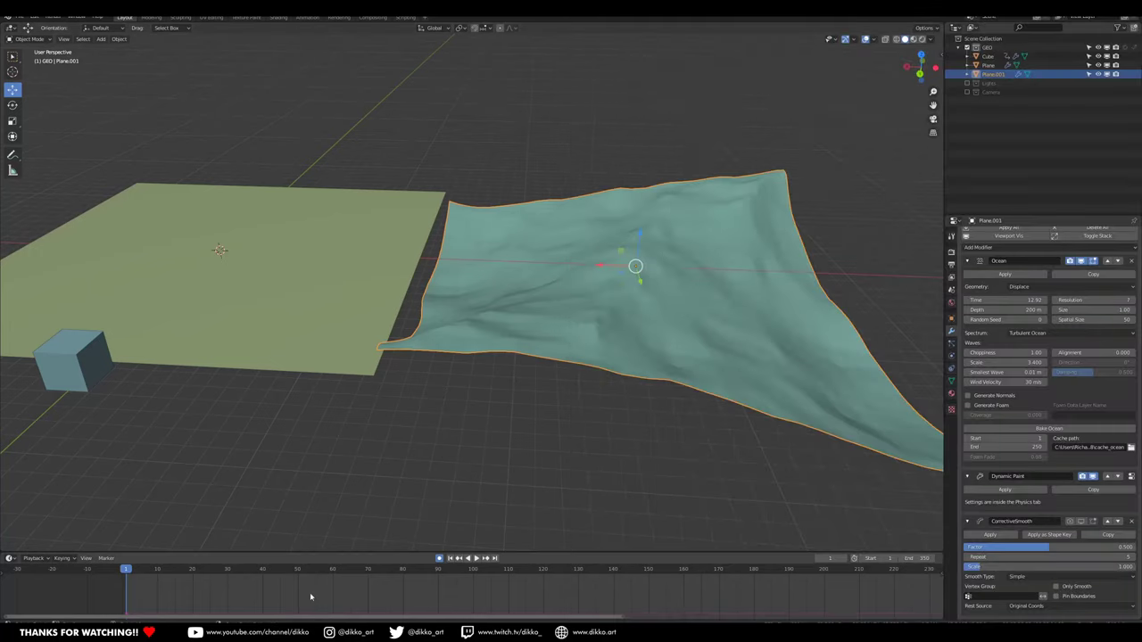
# Set the Ocean modifier's scale to 1.4, choppiness to 0.07 and smallest wave to 0.51 m.
pyautogui.moveTo(592, 281); pyautogui.dragTo(559, 301, button='middle')
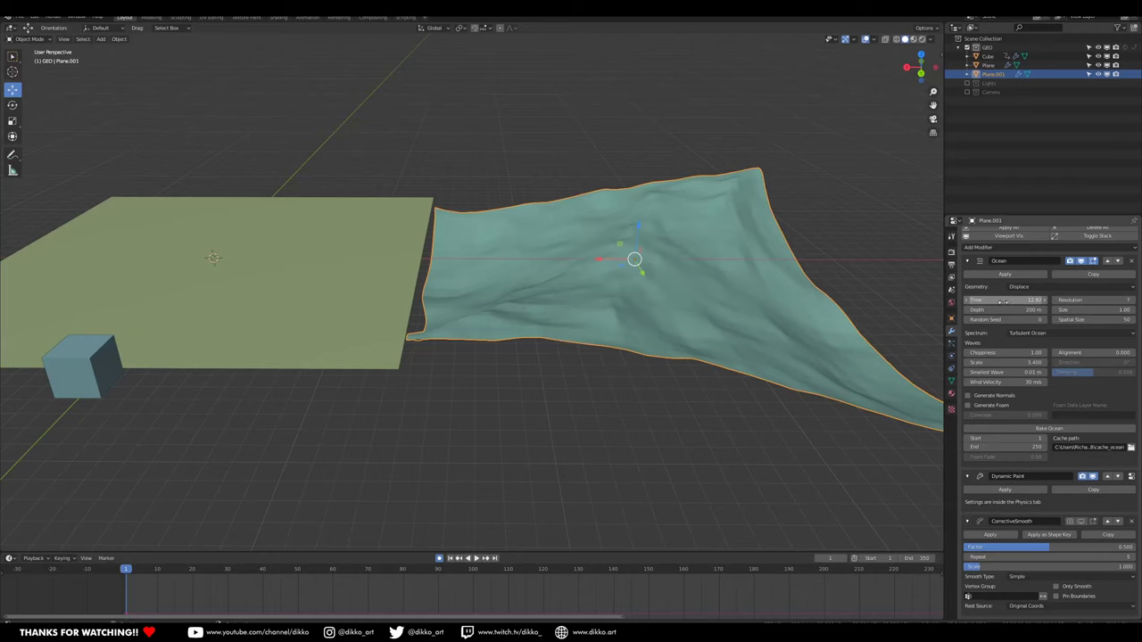
pyautogui.click(126, 574)
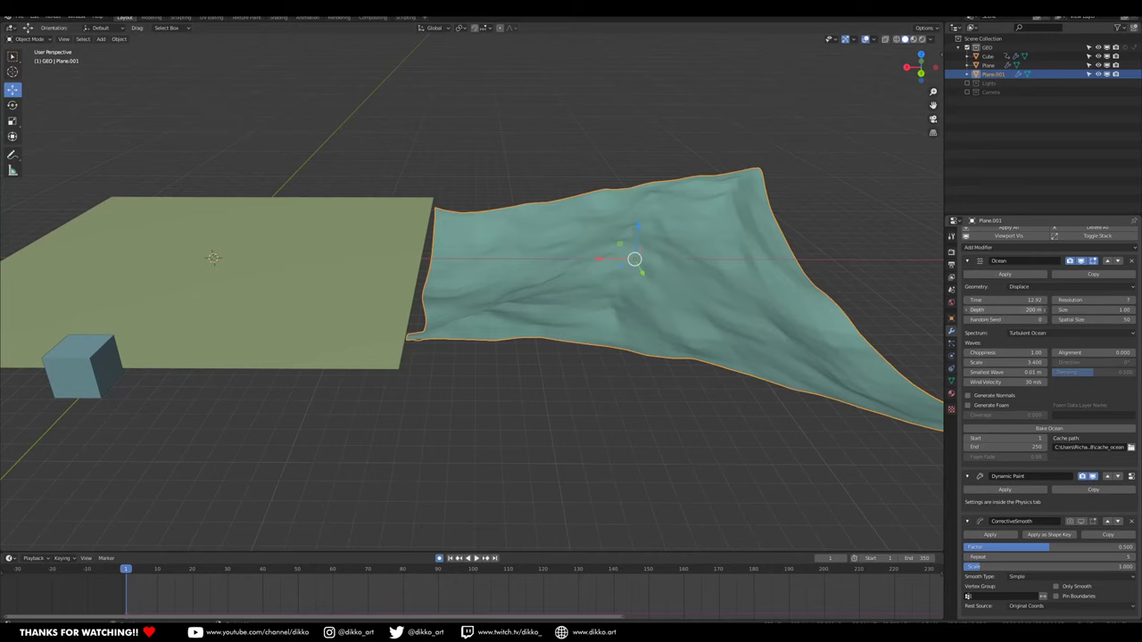
pyautogui.moveTo(1003, 364)
pyautogui.mouseDown()
pyautogui.moveTo(947, 364)
pyautogui.moveTo(968, 364)
pyautogui.mouseUp()
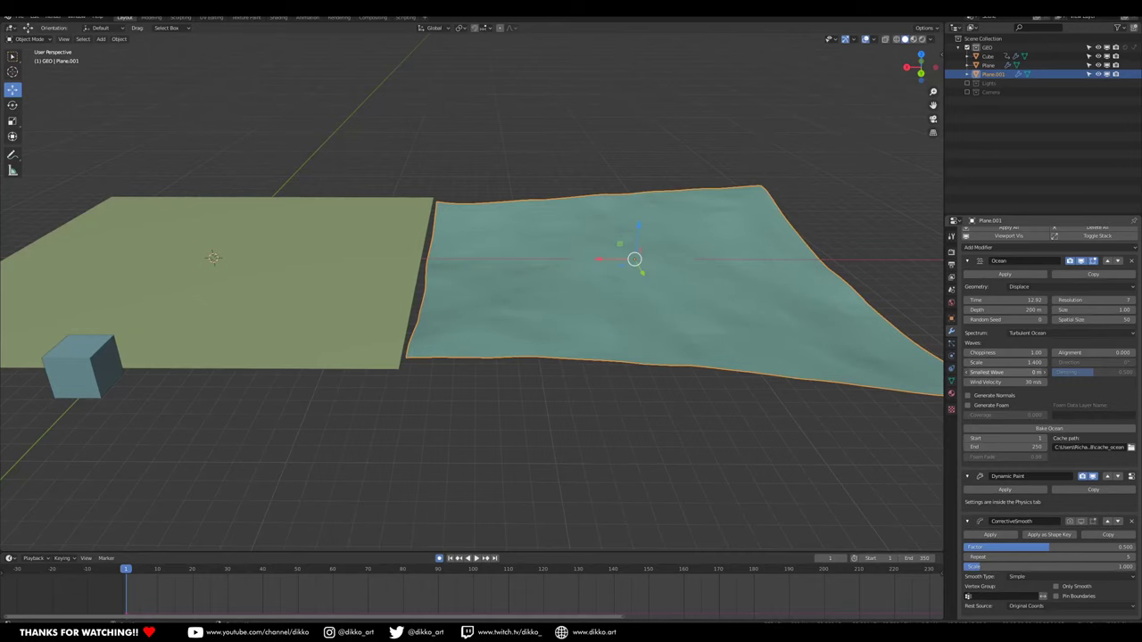
pyautogui.moveTo(1004, 355)
pyautogui.mouseDown()
pyautogui.moveTo(1031, 354)
pyautogui.moveTo(995, 354)
pyautogui.mouseUp()
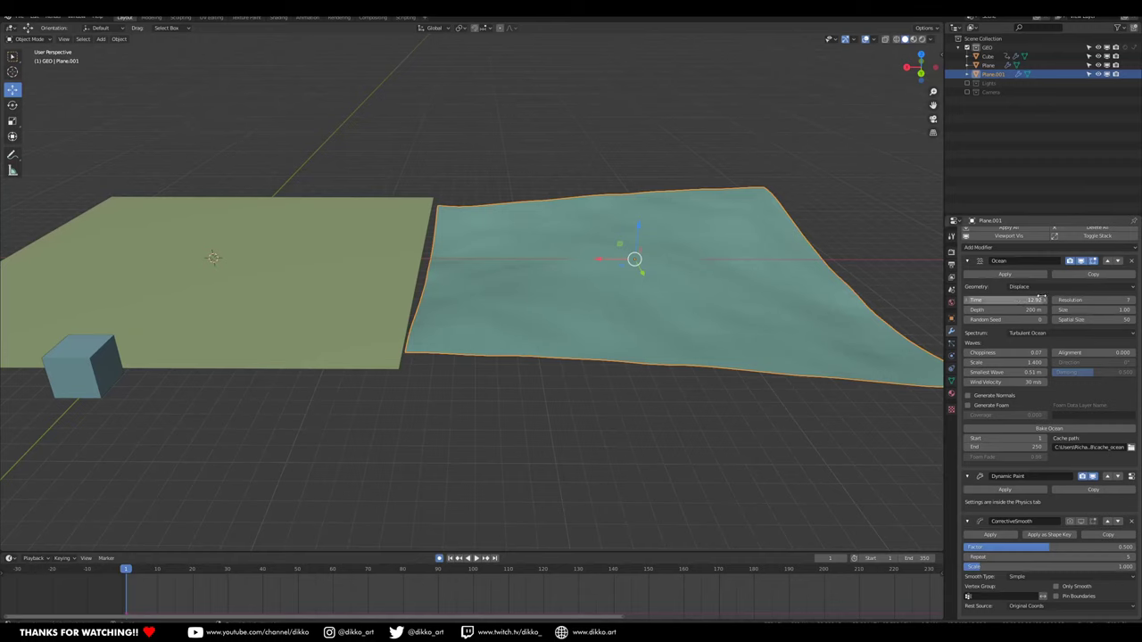
# Animate the Ocean modifier's time, keyframing 12.92 at frame 1 and about 24.70 at frame 348.
pyautogui.rightClick(1003, 300)
pyautogui.click(981, 291)
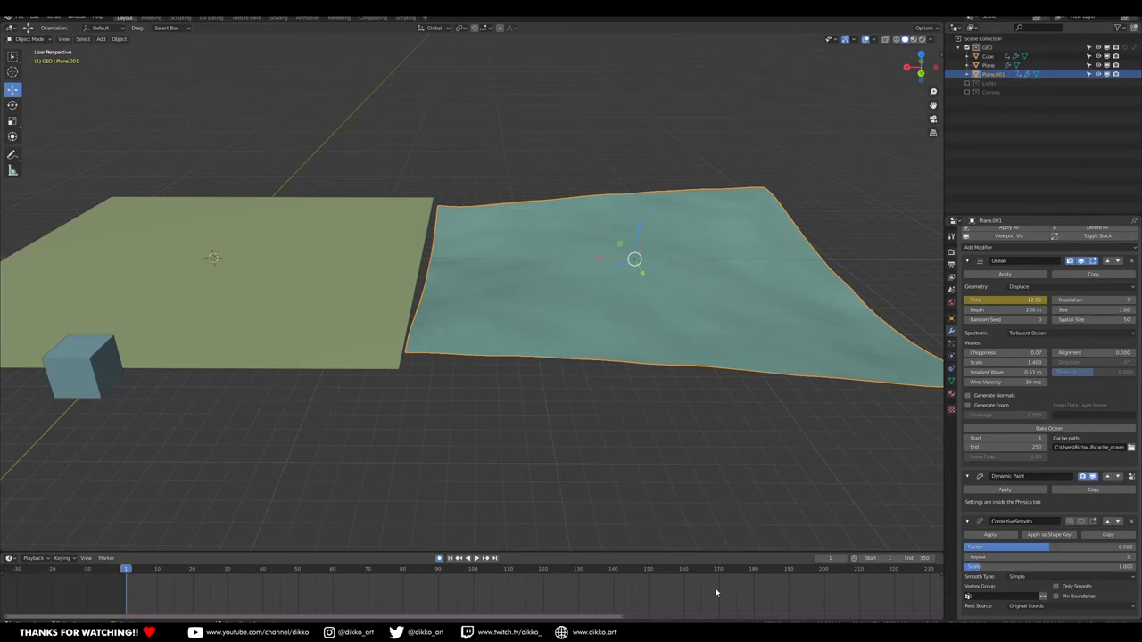
pyautogui.scroll(-3, 747, 595)
pyautogui.click(819, 574)
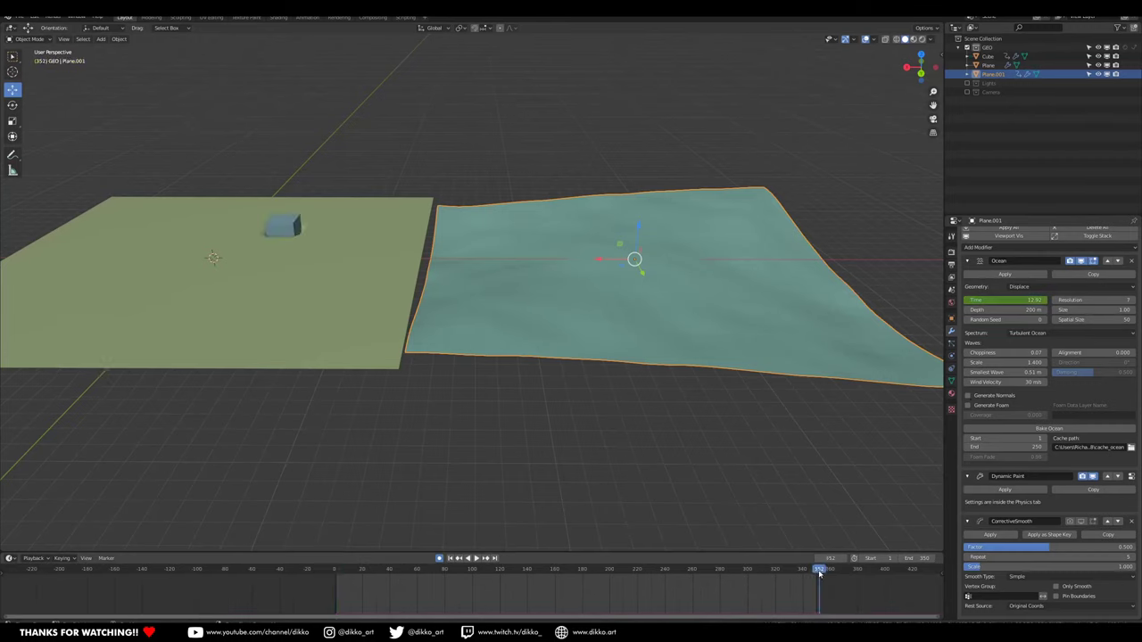
pyautogui.moveTo(1009, 301); pyautogui.dragTo(1140, 300)
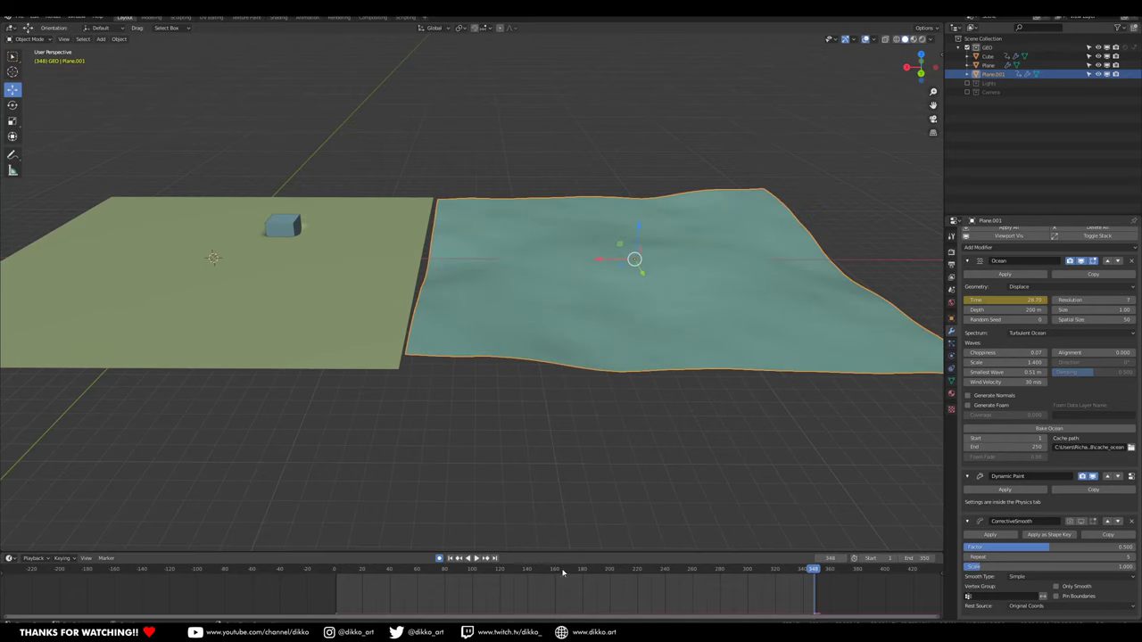
# Play the simulation from the start and examine the animated ocean, the cube's waves and the green plane's tracks from several angles.
pyautogui.click(331, 573)
pyautogui.press('space')
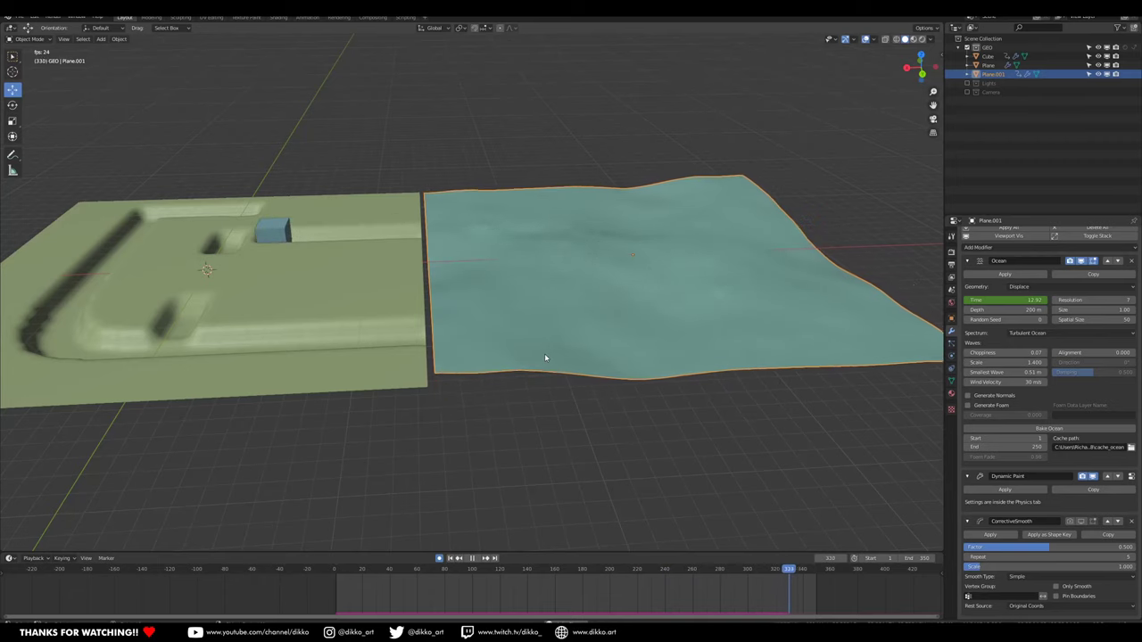
pyautogui.moveTo(397, 400); pyautogui.dragTo(446, 429, button='middle')
pyautogui.moveTo(422, 548); pyautogui.dragTo(457, 484, button='middle')
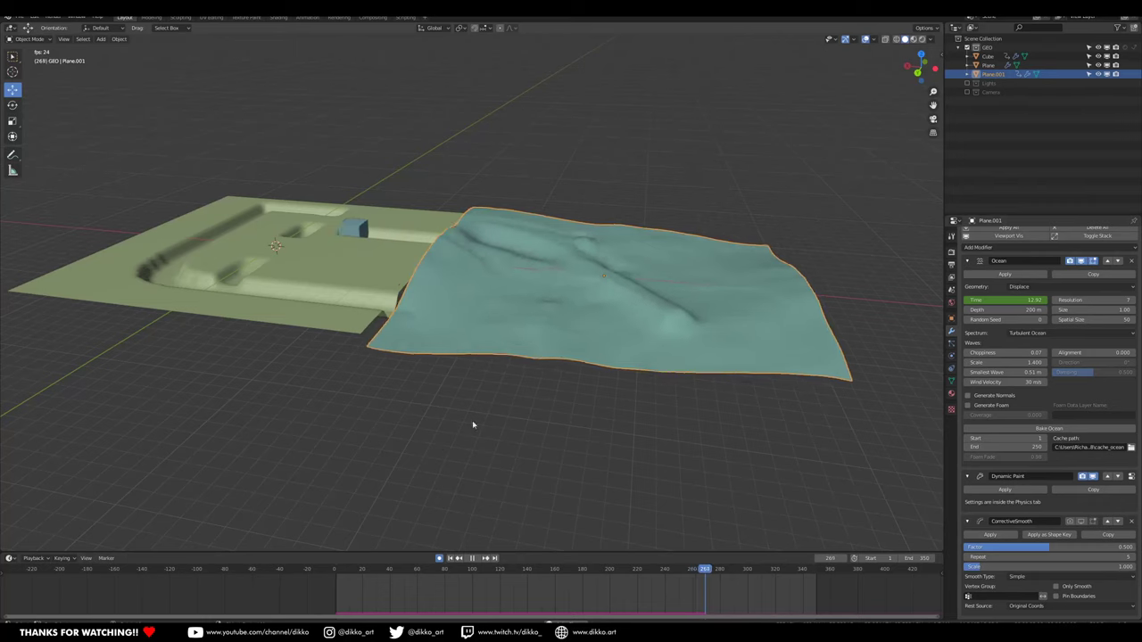
pyautogui.moveTo(484, 389); pyautogui.dragTo(287, 431, button='middle')
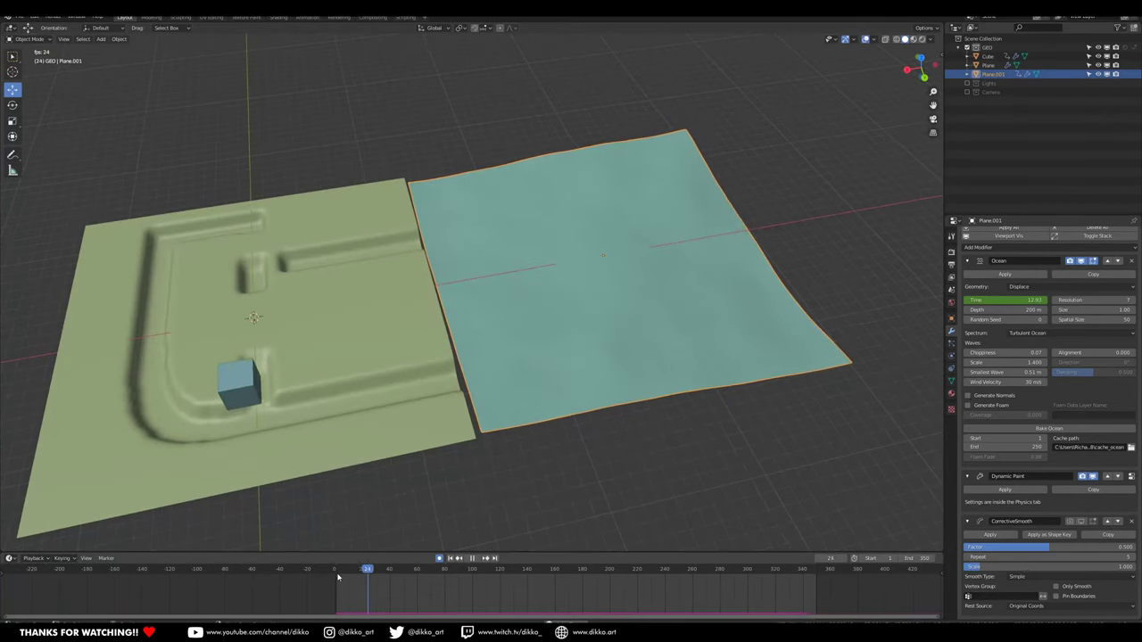
pyautogui.moveTo(384, 446); pyautogui.dragTo(620, 261, button='middle')
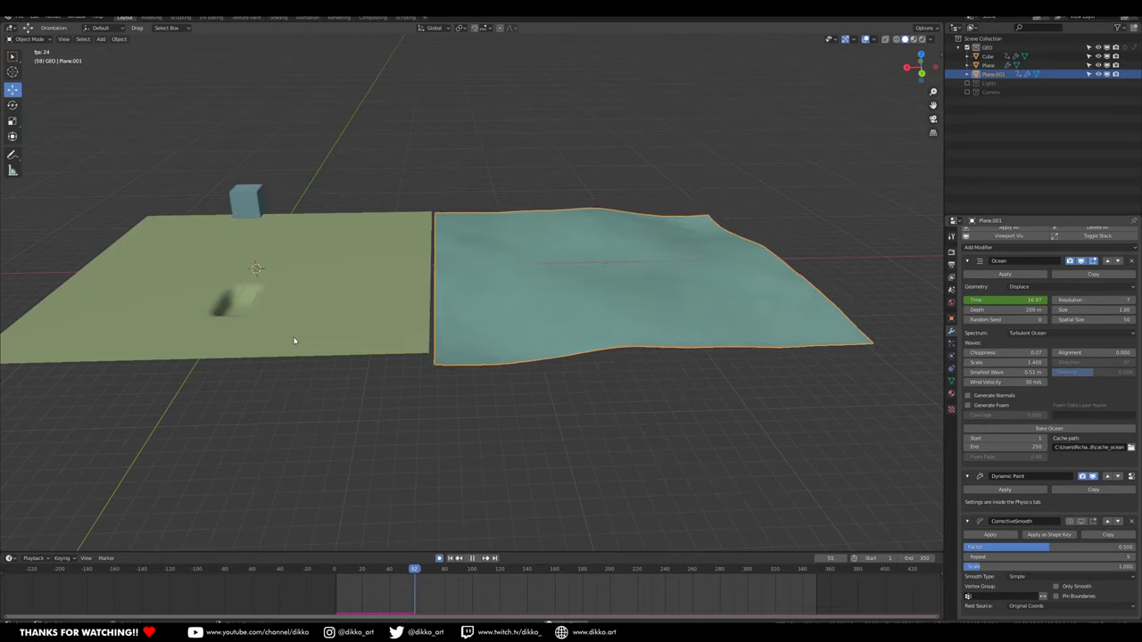
pyautogui.moveTo(273, 359); pyautogui.dragTo(232, 396, button='middle')
pyautogui.moveTo(197, 354); pyautogui.dragTo(279, 324, button='middle')
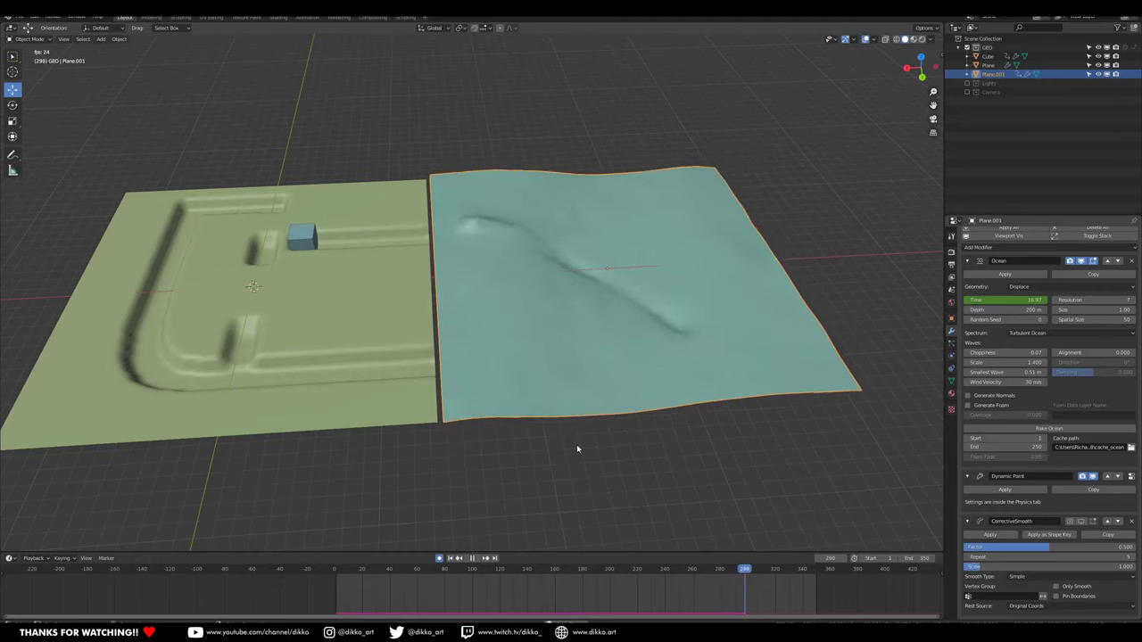
pyautogui.moveTo(186, 459); pyautogui.dragTo(203, 473, button='middle')
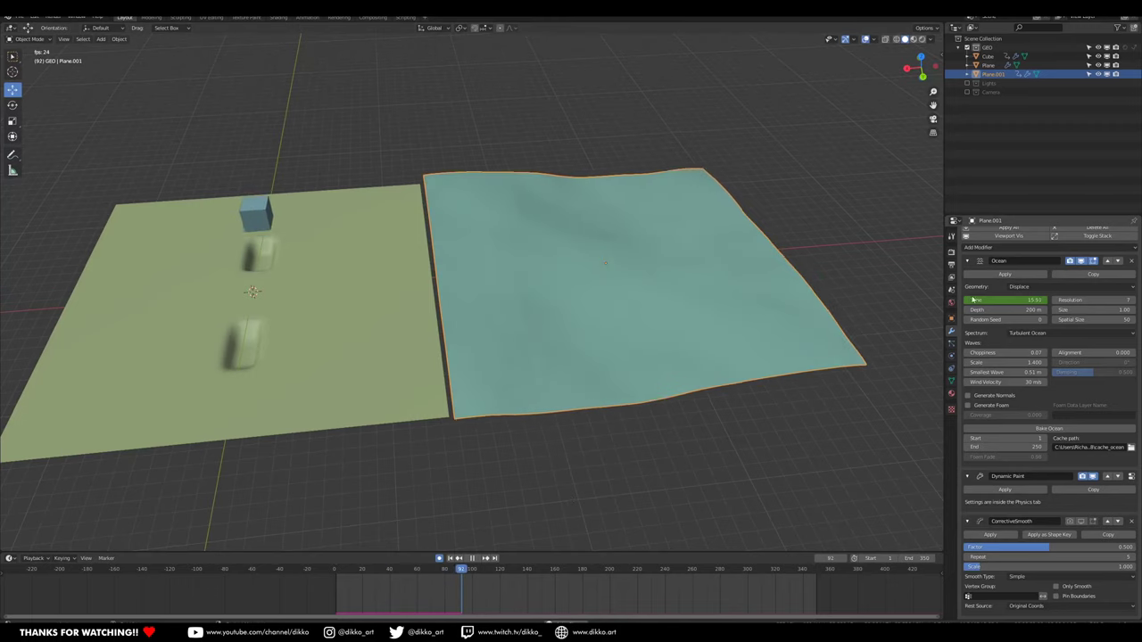
pyautogui.moveTo(377, 535); pyautogui.dragTo(304, 485, button='middle')
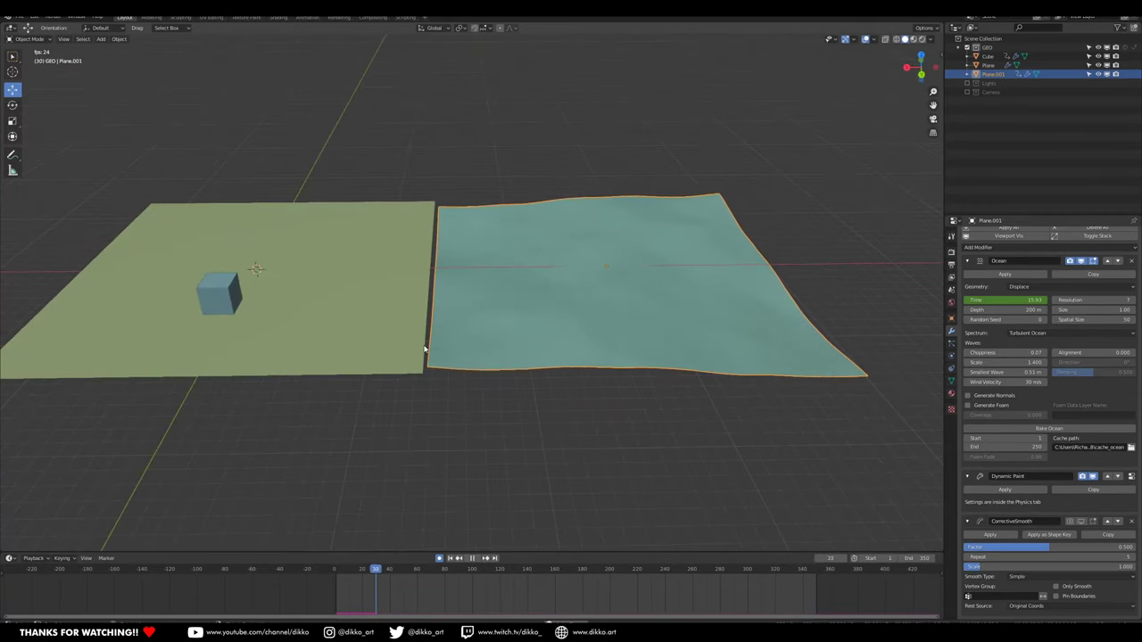
pyautogui.moveTo(445, 349); pyautogui.dragTo(414, 365, button='middle')
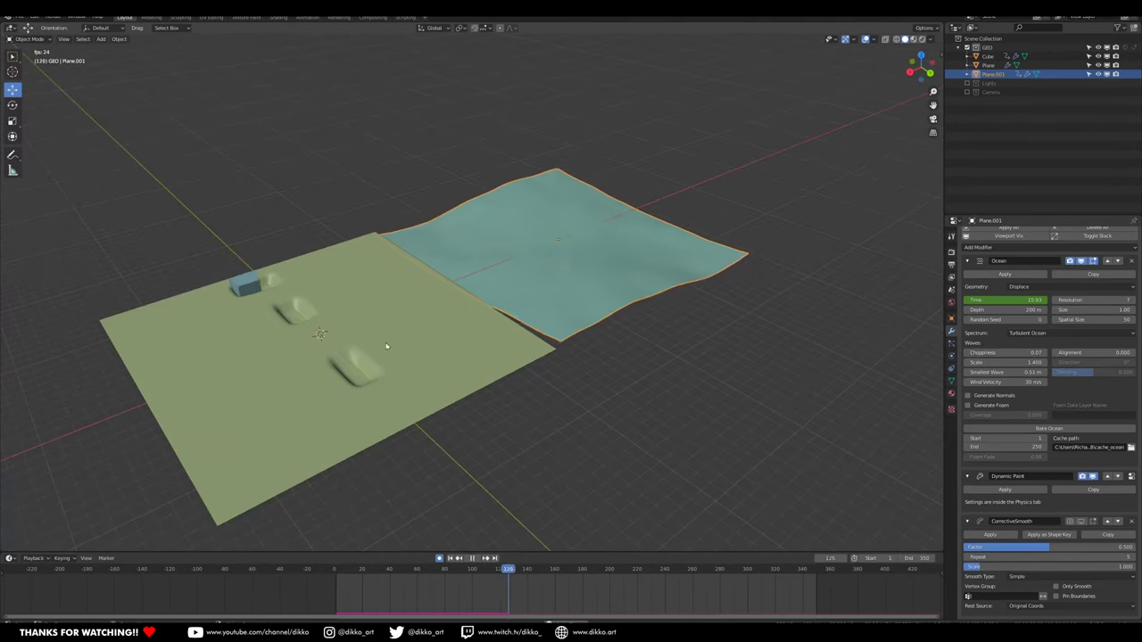
pyautogui.moveTo(285, 385); pyautogui.dragTo(261, 348, button='middle')
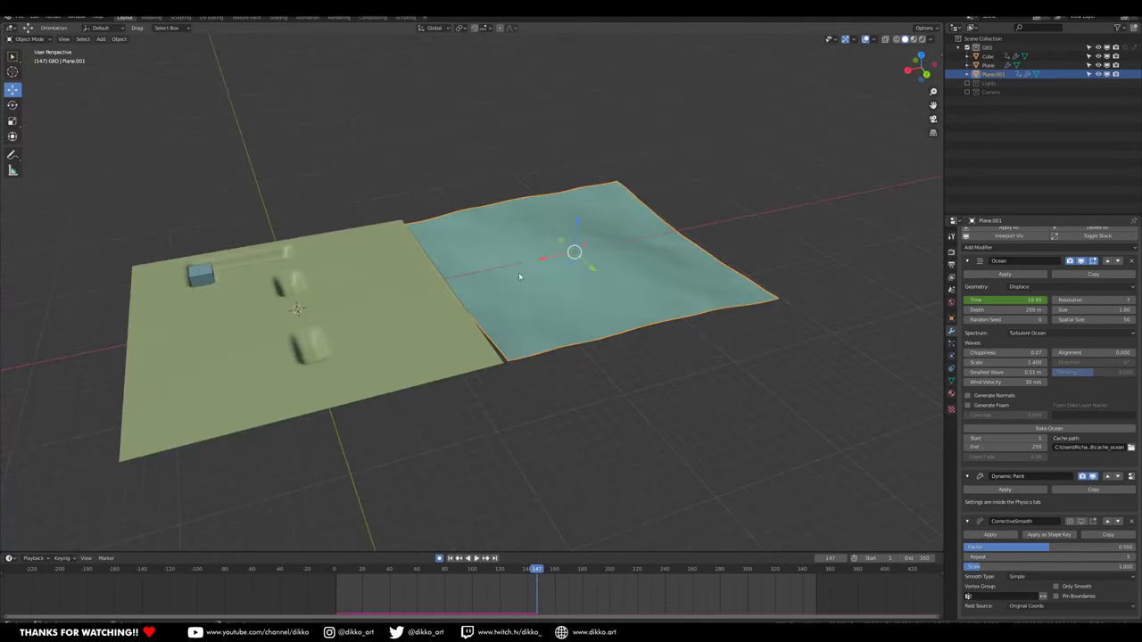
# Switch to the Blender file with the tank and play its animation from the start to examine the tracks left in the snow plane.
pyautogui.click(387, 270)
pyautogui.moveTo(549, 267); pyautogui.dragTo(375, 368, button='middle')
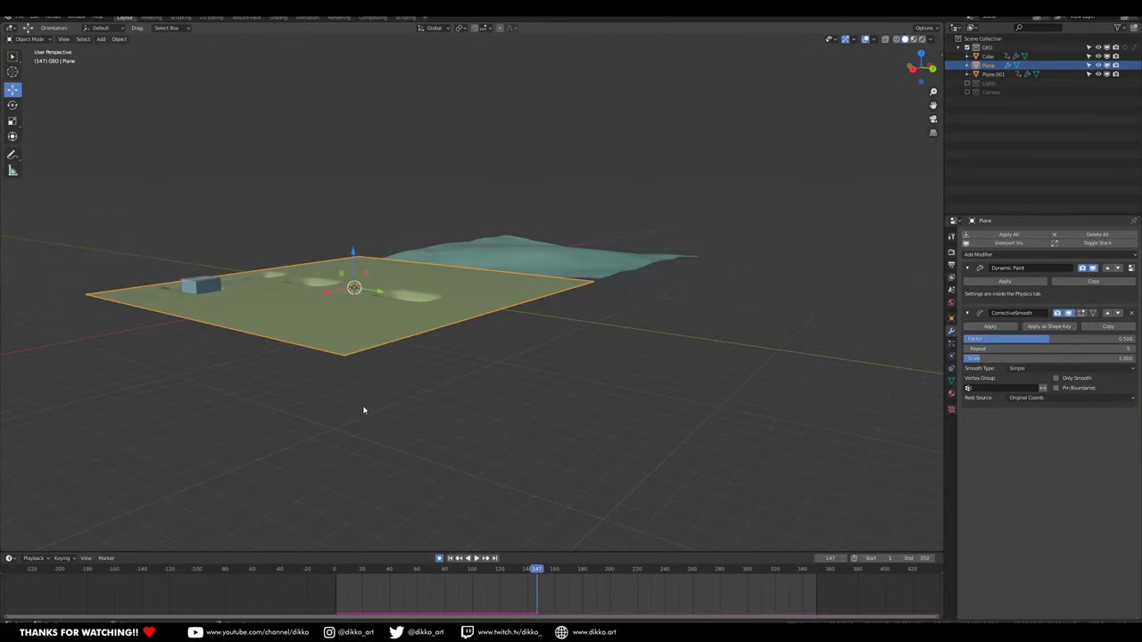
pyautogui.moveTo(362, 614)
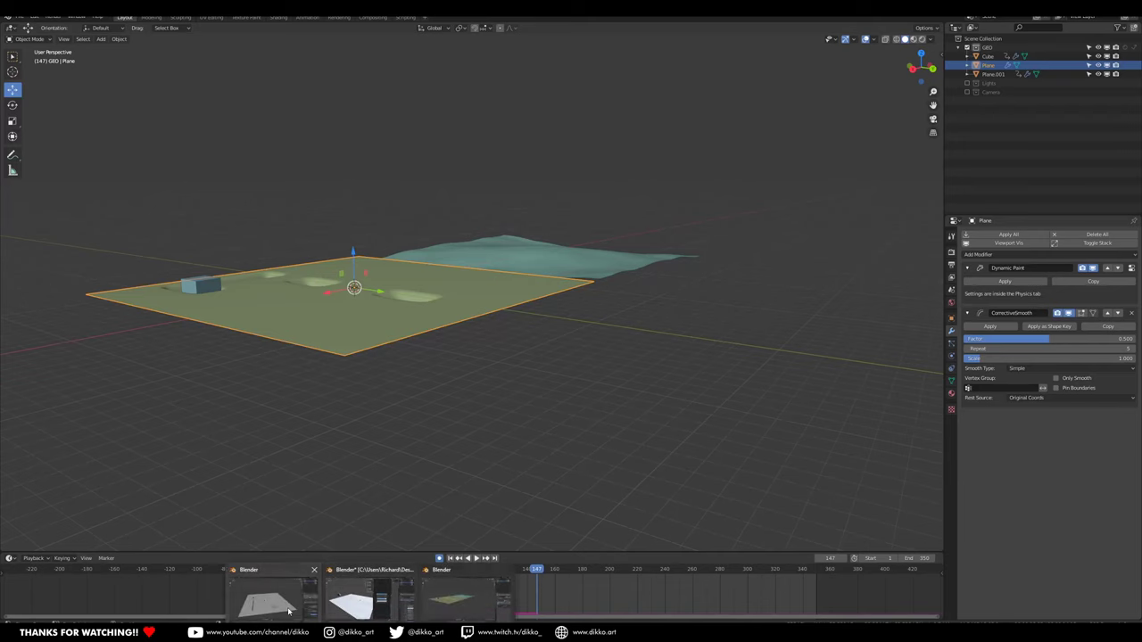
pyautogui.click(288, 612)
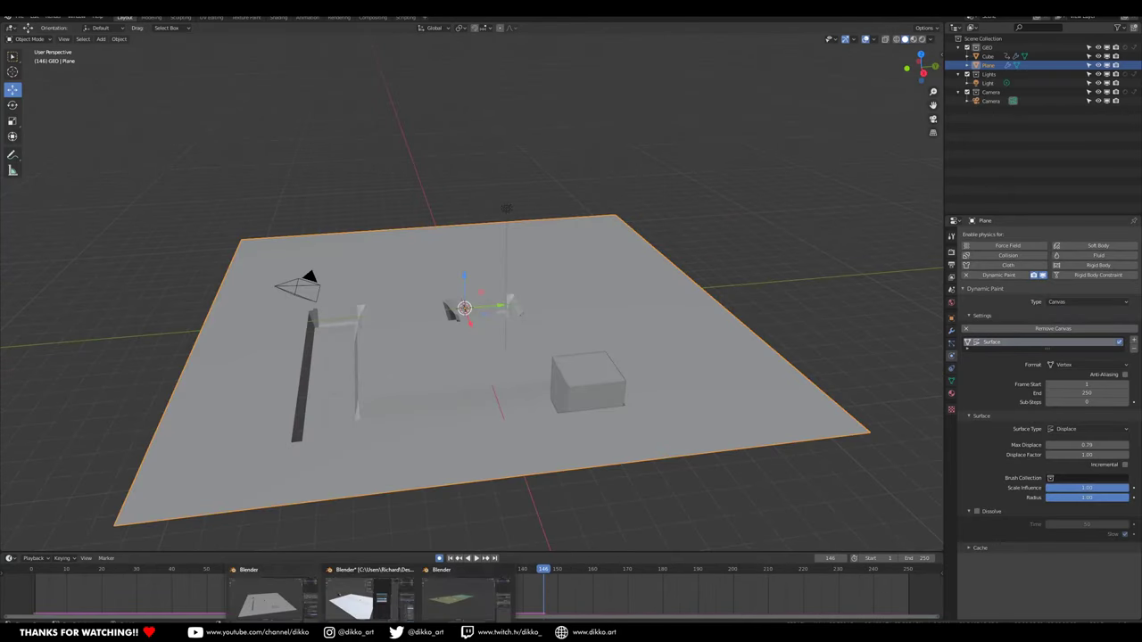
pyautogui.click(369, 594)
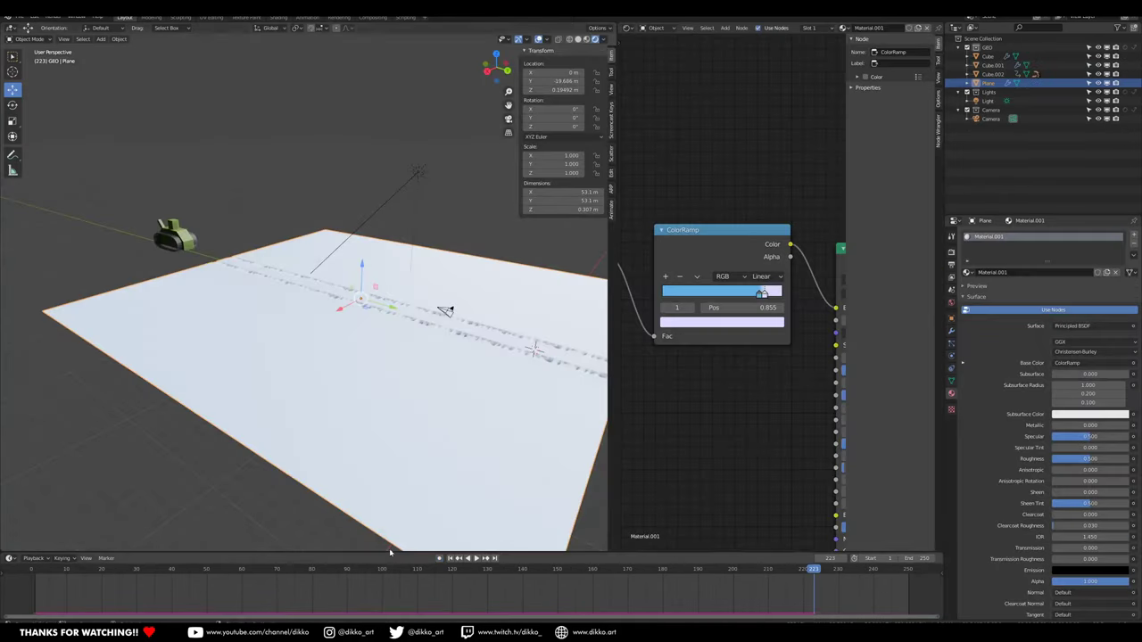
pyautogui.click(39, 580)
pyautogui.press('space')
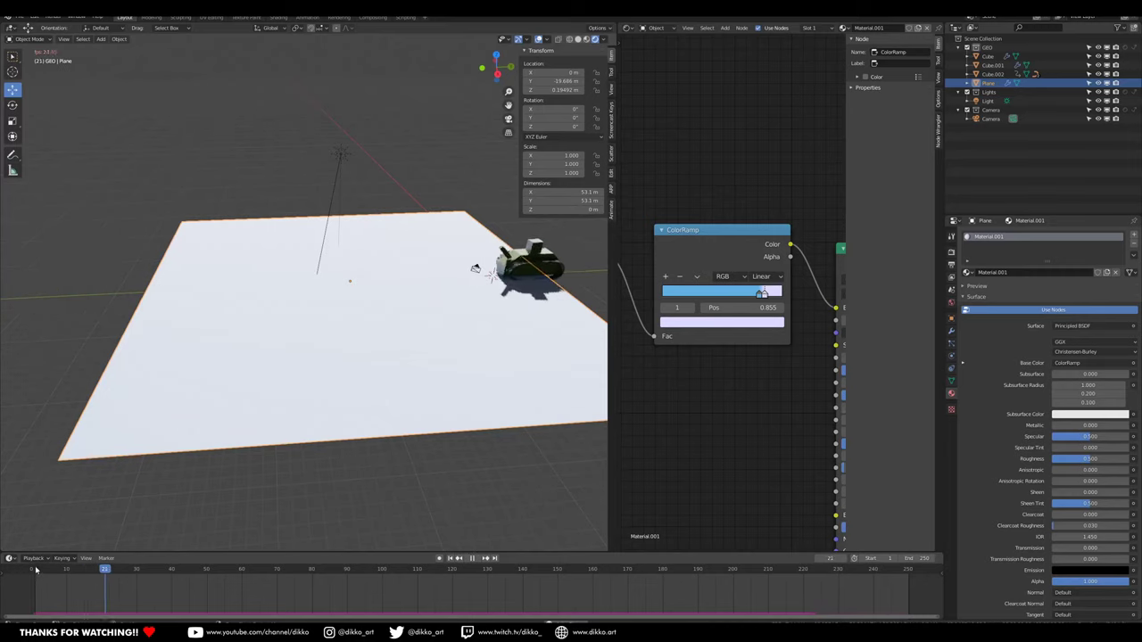
pyautogui.moveTo(230, 394); pyautogui.dragTo(440, 238, button='middle')
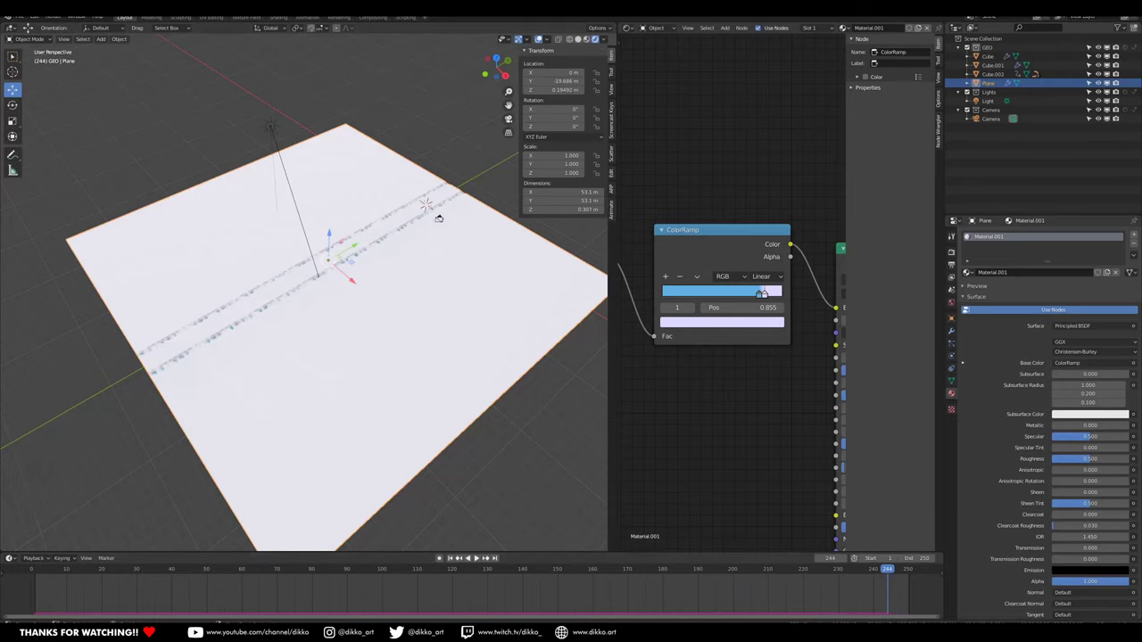
# Return to the ocean scene, go to frame 1 and clear all keyframes from the Ocean modifier's time.
pyautogui.moveTo(370, 631)
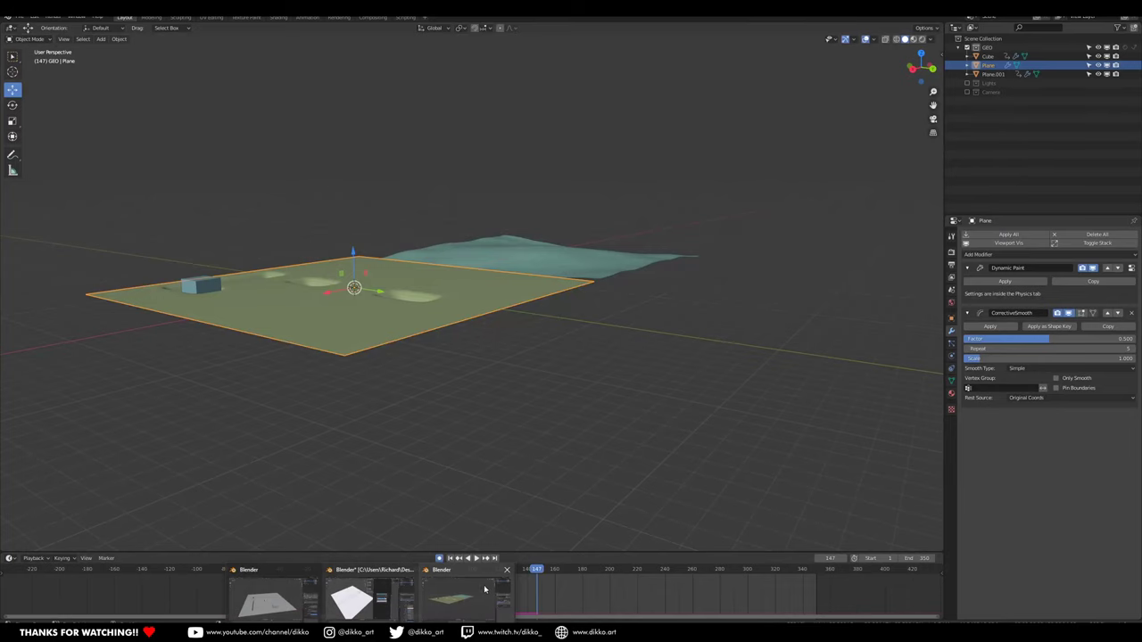
pyautogui.click(485, 589)
pyautogui.moveTo(564, 262); pyautogui.dragTo(366, 523, button='middle')
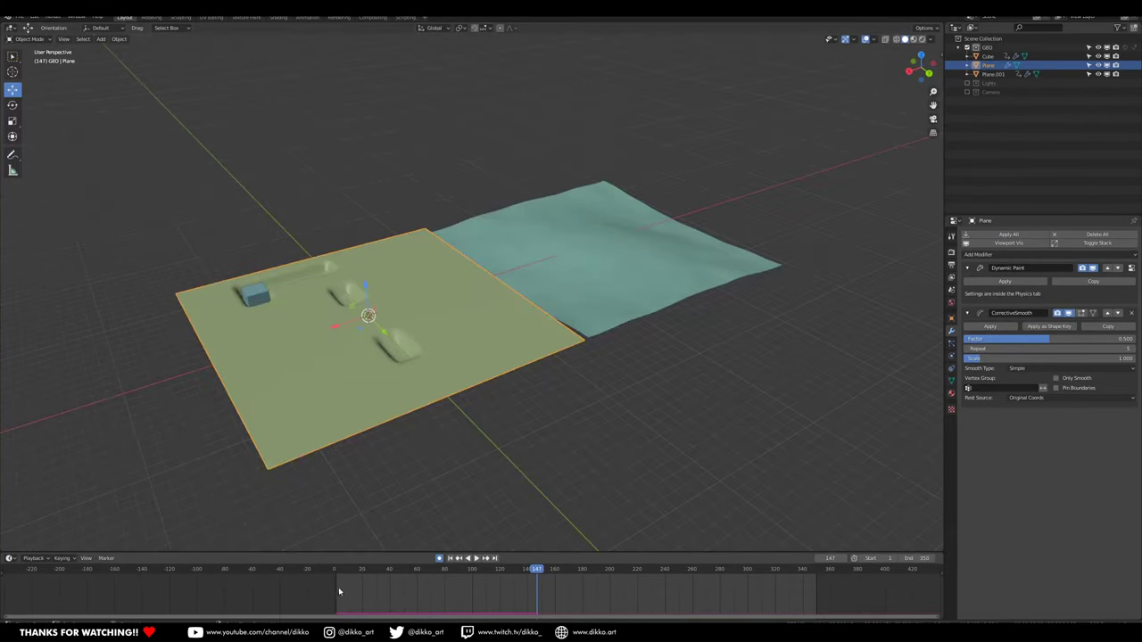
pyautogui.moveTo(336, 576)
pyautogui.mouseDown()
pyautogui.moveTo(543, 571)
pyautogui.moveTo(438, 571)
pyautogui.moveTo(530, 571)
pyautogui.moveTo(740, 537)
pyautogui.moveTo(336, 567)
pyautogui.mouseUp()
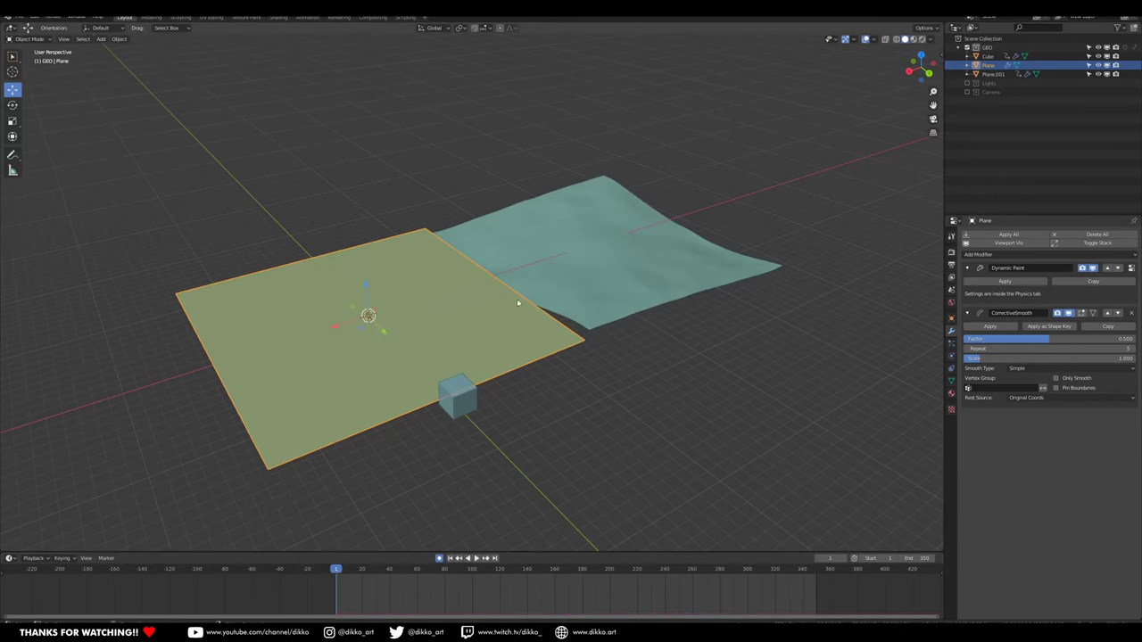
pyautogui.click(518, 300)
pyautogui.rightClick(1008, 307)
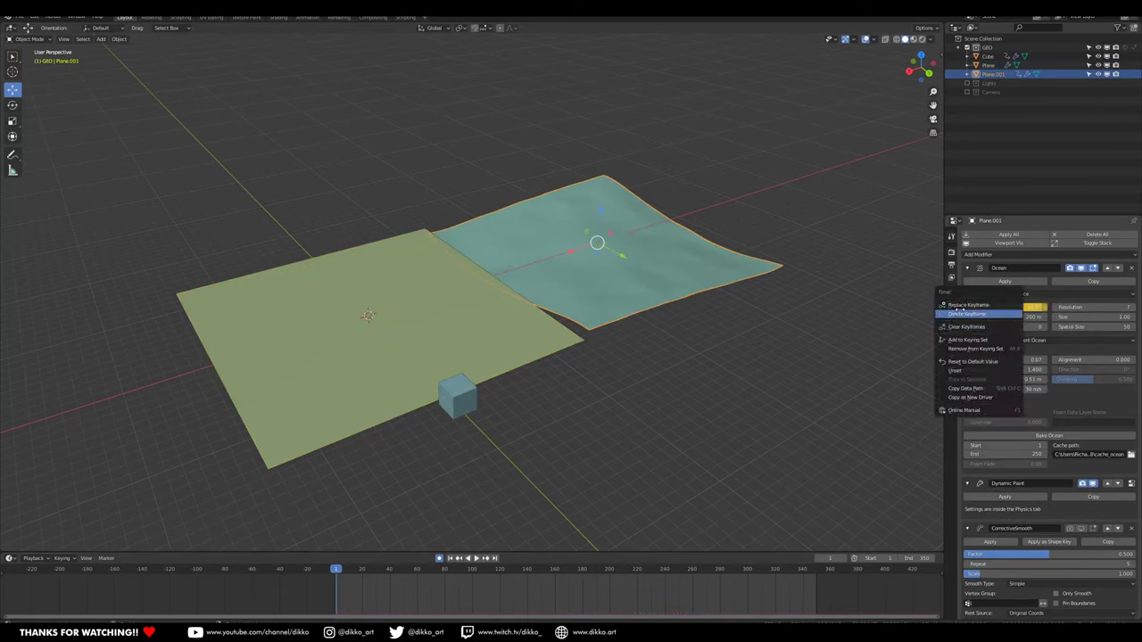
pyautogui.click(953, 315)
pyautogui.rightClick(951, 309)
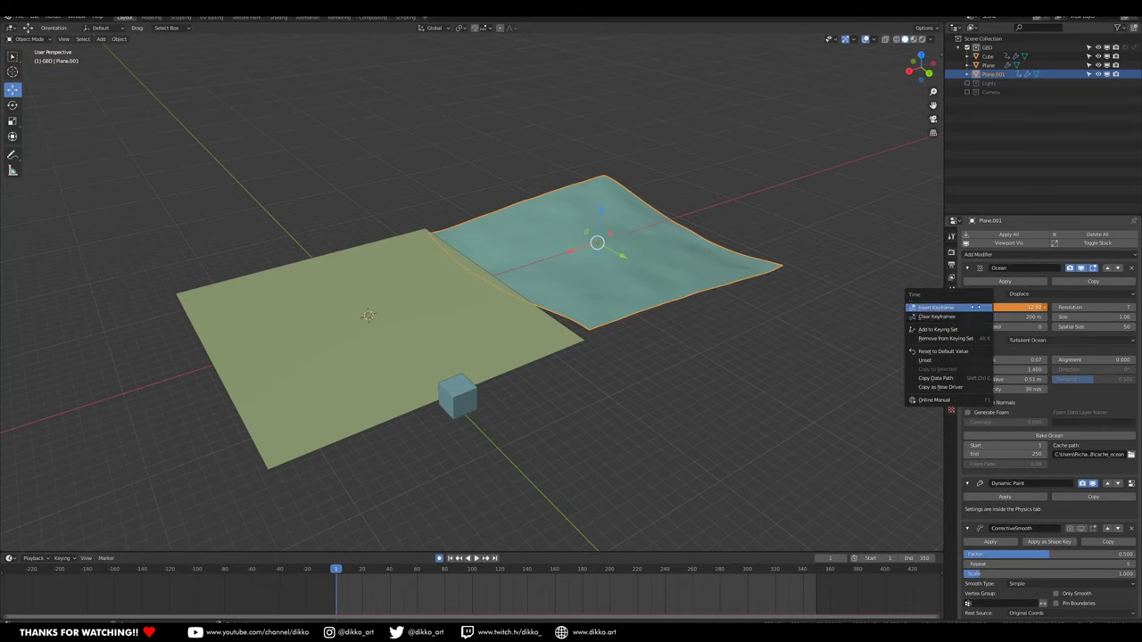
pyautogui.click(936, 317)
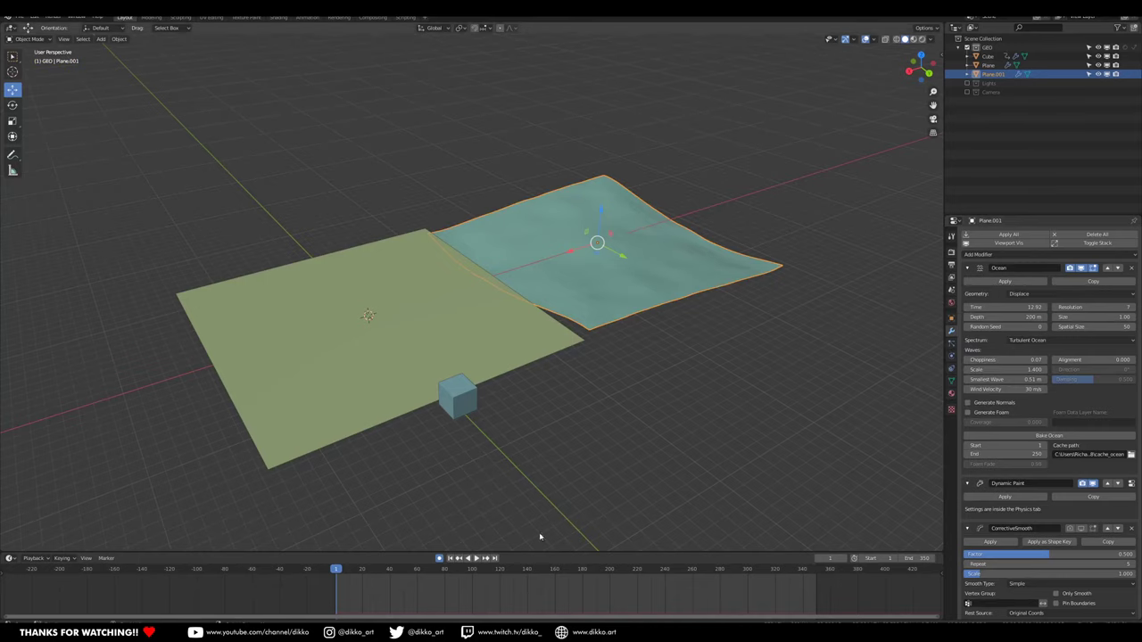
# Move the ocean plane sideways so that it overlaps the green plane.
pyautogui.moveTo(533, 299); pyautogui.dragTo(765, 313, button='middle')
pyautogui.moveTo(548, 441); pyautogui.dragTo(388, 348, button='middle')
pyautogui.click(357, 385)
pyautogui.click(398, 336)
pyautogui.moveTo(353, 337); pyautogui.dragTo(613, 269)
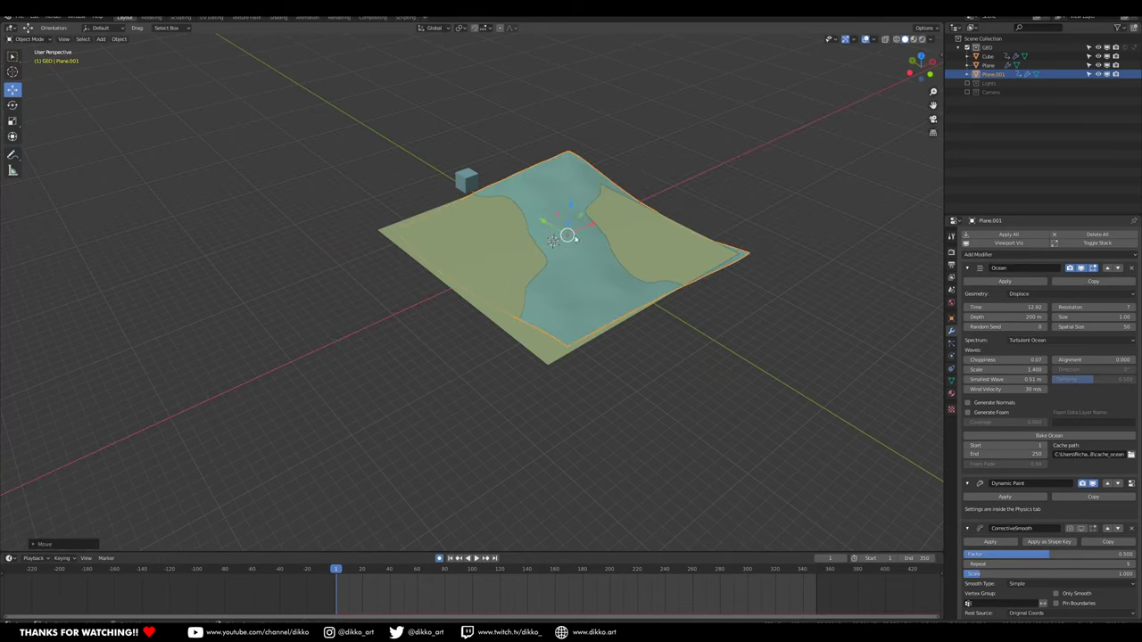
# Scale the ocean plane to roughly twice its size, apply its scale and shift it partly off the green plane.
pyautogui.press('s')
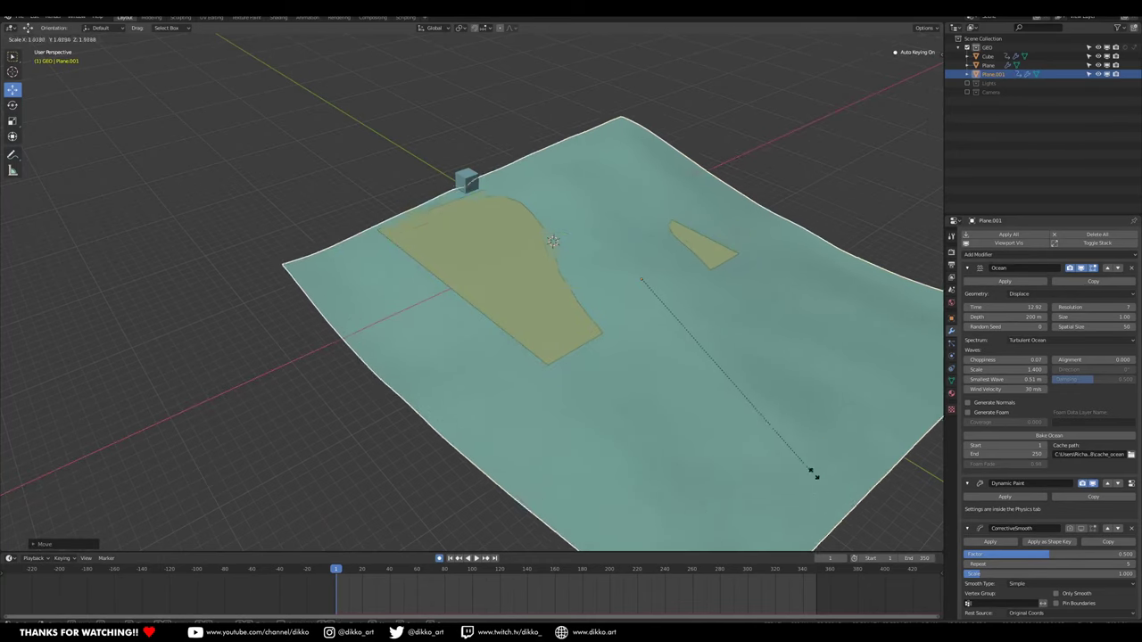
pyautogui.click(818, 481)
pyautogui.hotkey('ctrl', 'a')
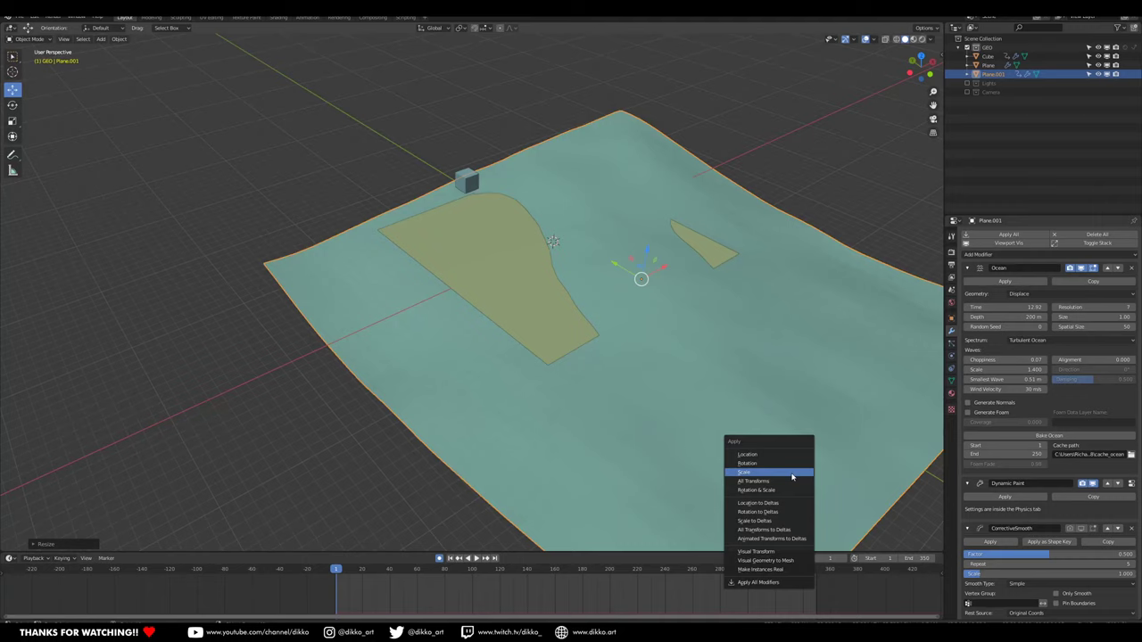
pyautogui.click(791, 478)
pyautogui.moveTo(702, 432); pyautogui.dragTo(759, 415, button='middle')
pyautogui.moveTo(528, 241); pyautogui.dragTo(620, 246)
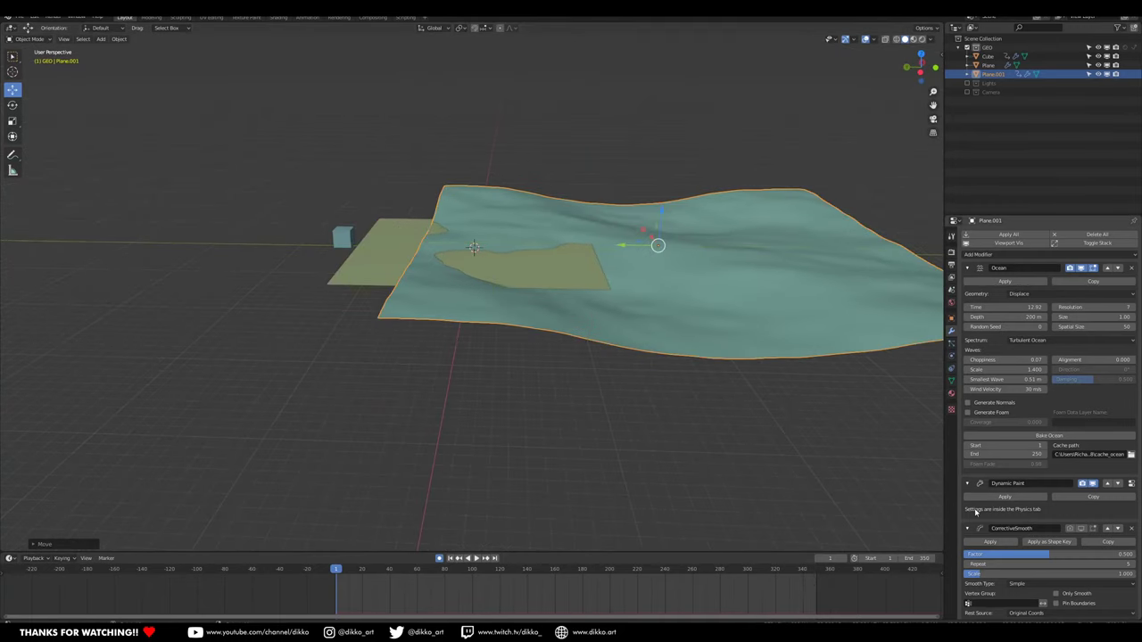
# Set the Ocean modifier's depth to 50 m, size to 0.59, choppiness to 0.19, scale to 0.2 and smallest wave to 1.4 m.
pyautogui.click(1015, 317)
pyautogui.write('50')
pyautogui.press('Return')
pyautogui.moveTo(1079, 317)
pyautogui.mouseDown()
pyautogui.moveTo(1035, 316)
pyautogui.moveTo(1087, 317)
pyautogui.mouseUp()
pyautogui.moveTo(998, 361)
pyautogui.mouseDown()
pyautogui.moveTo(1030, 360)
pyautogui.moveTo(990, 370)
pyautogui.mouseUp()
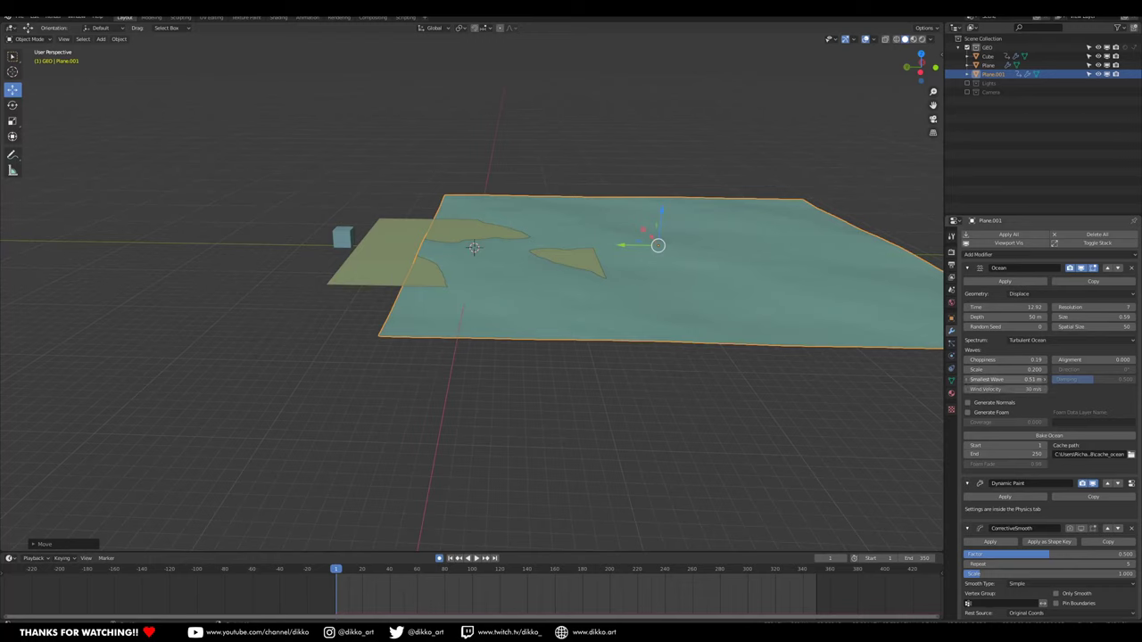
pyautogui.moveTo(1006, 380); pyautogui.dragTo(1021, 380)
# Change the ocean's spectrum to Shallow Water and briefly play the animation.
pyautogui.click(1066, 340)
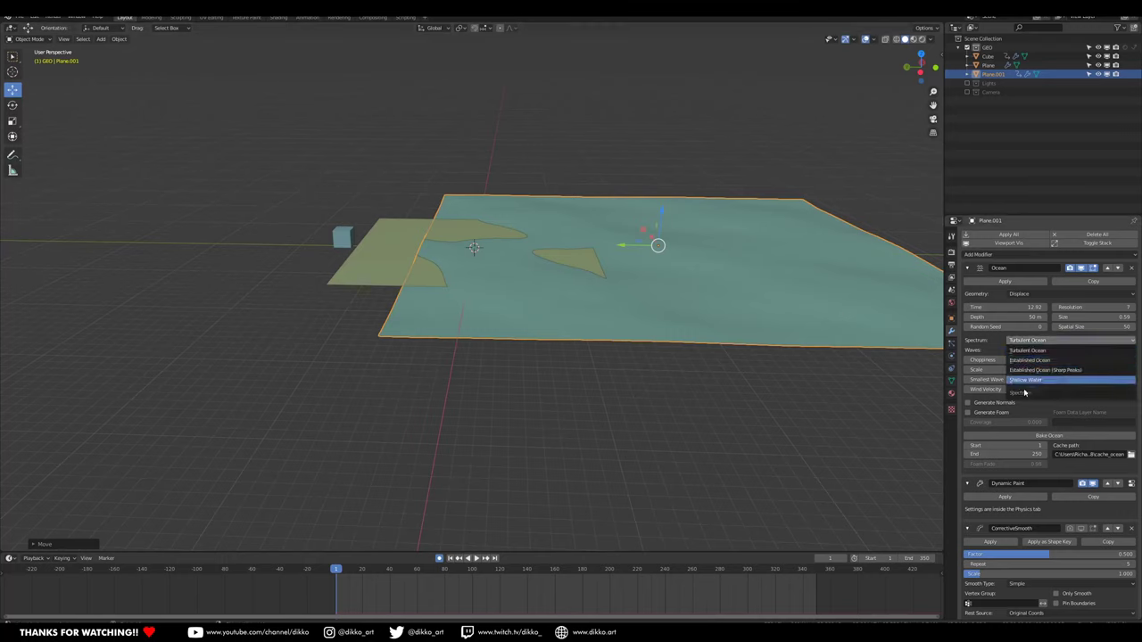
pyautogui.click(1037, 385)
pyautogui.press('space')
pyautogui.press('Escape')
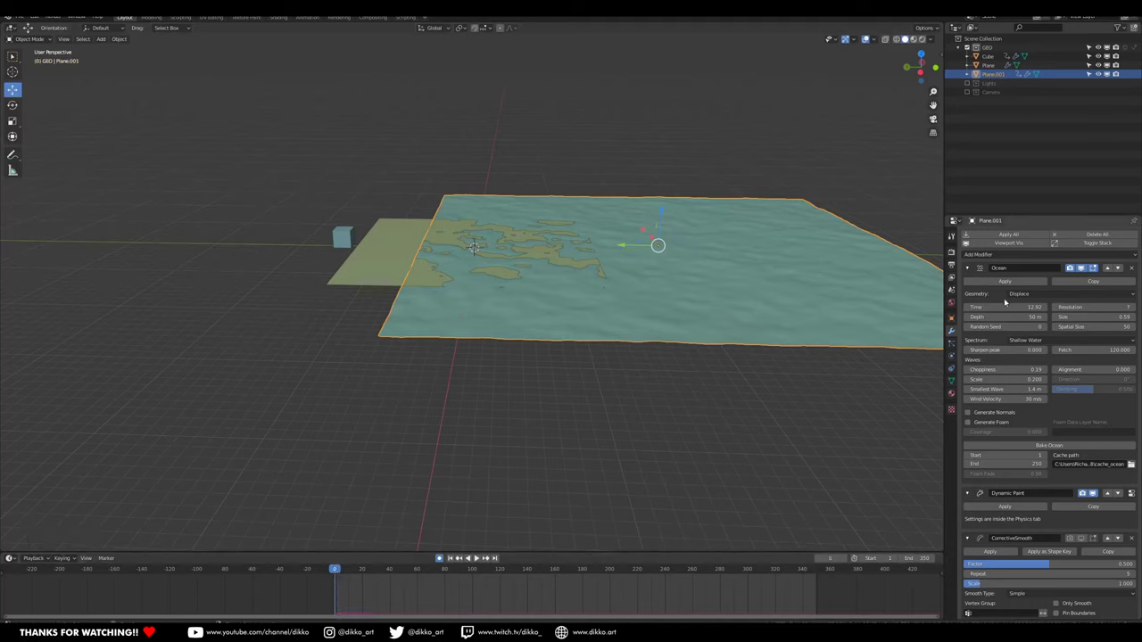
# Set the ocean's choppiness to 0.16 and its wave scale to about 0.16, and raise its time.
pyautogui.moveTo(1005, 307)
pyautogui.mouseDown()
pyautogui.moveTo(1081, 307)
pyautogui.moveTo(1026, 307)
pyautogui.mouseUp()
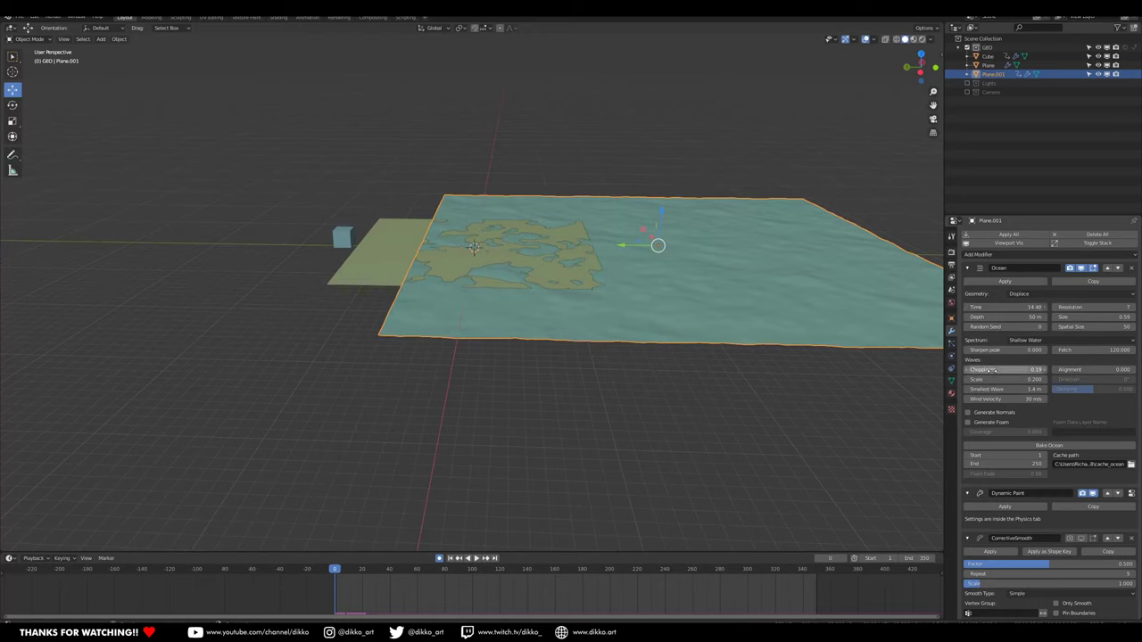
pyautogui.moveTo(1002, 371); pyautogui.dragTo(986, 371)
pyautogui.moveTo(1004, 379); pyautogui.dragTo(1022, 379)
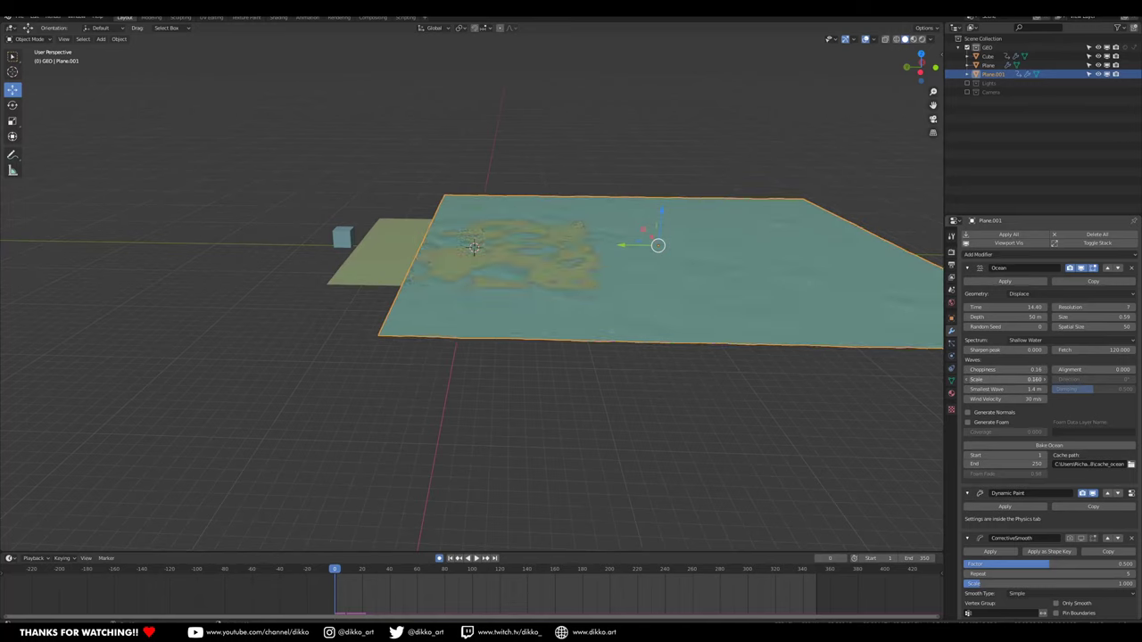
pyautogui.moveTo(1008, 307); pyautogui.dragTo(1059, 307)
# Enlarge the green plane to match the ocean's width, align it with the ocean's sides and apply its scale.
pyautogui.moveTo(402, 364); pyautogui.dragTo(550, 328, button='middle')
pyautogui.click(372, 395)
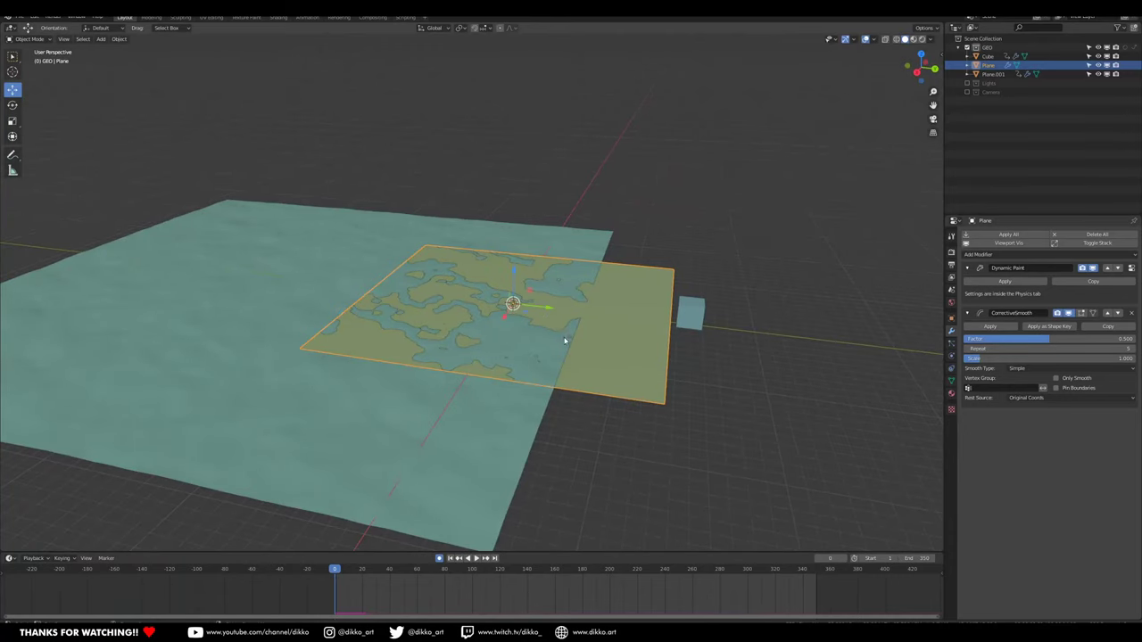
pyautogui.press('s')
pyautogui.click(493, 379)
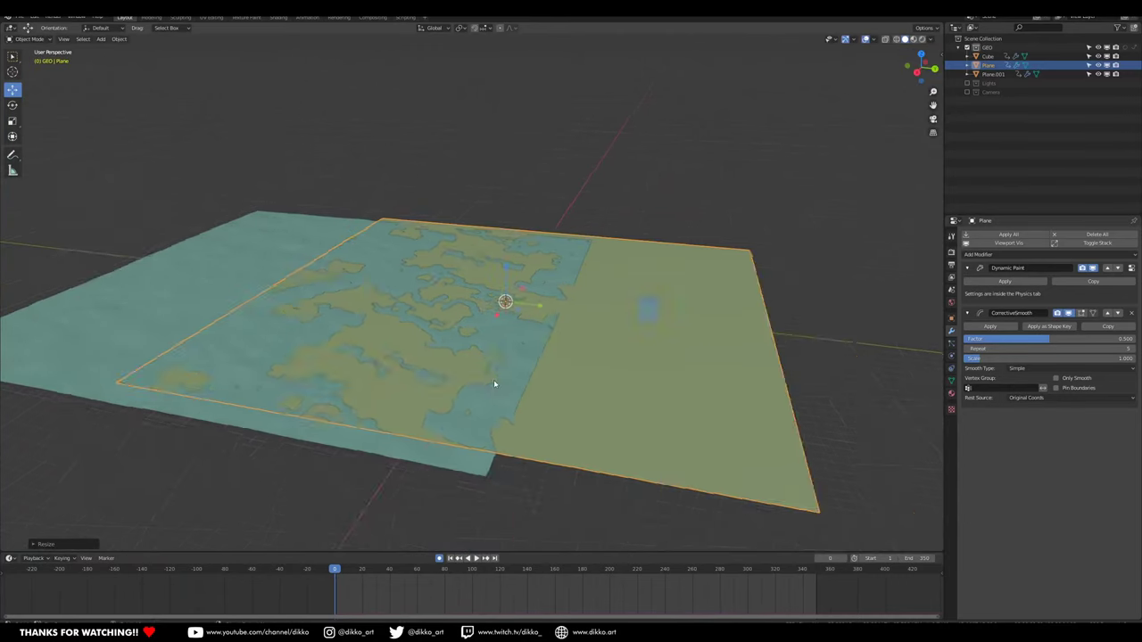
pyautogui.moveTo(493, 379); pyautogui.dragTo(512, 363, button='middle')
pyautogui.press('g')
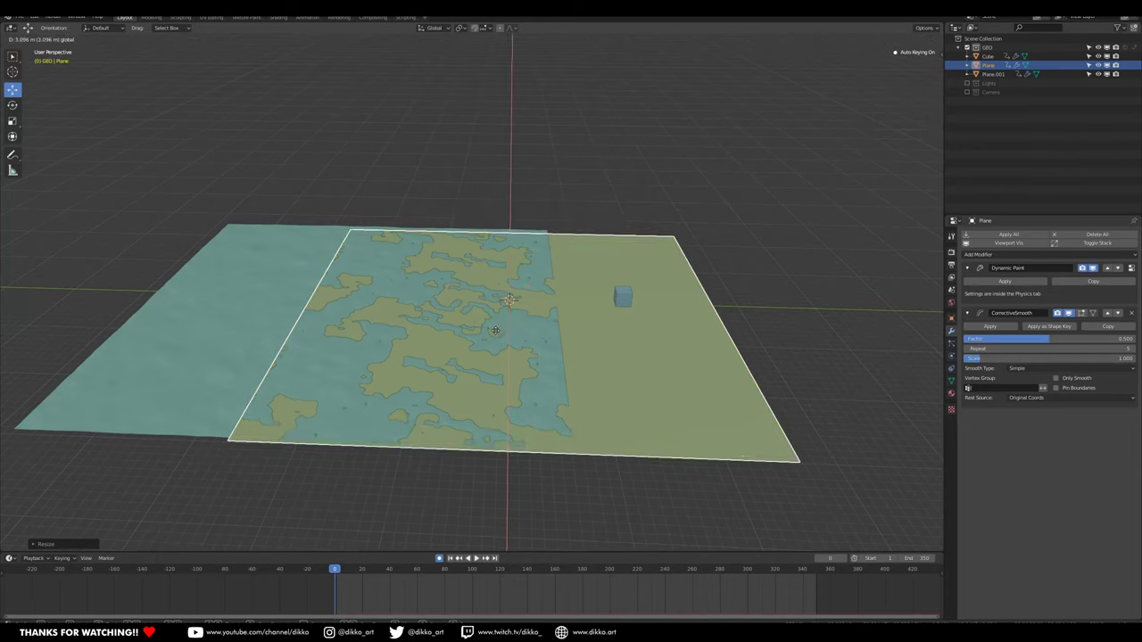
pyautogui.click(605, 394)
pyautogui.hotkey('ctrl', 'a')
pyautogui.click(602, 397)
pyautogui.moveTo(391, 399); pyautogui.dragTo(451, 369, button='middle')
pyautogui.scroll(-2, 461, 402)
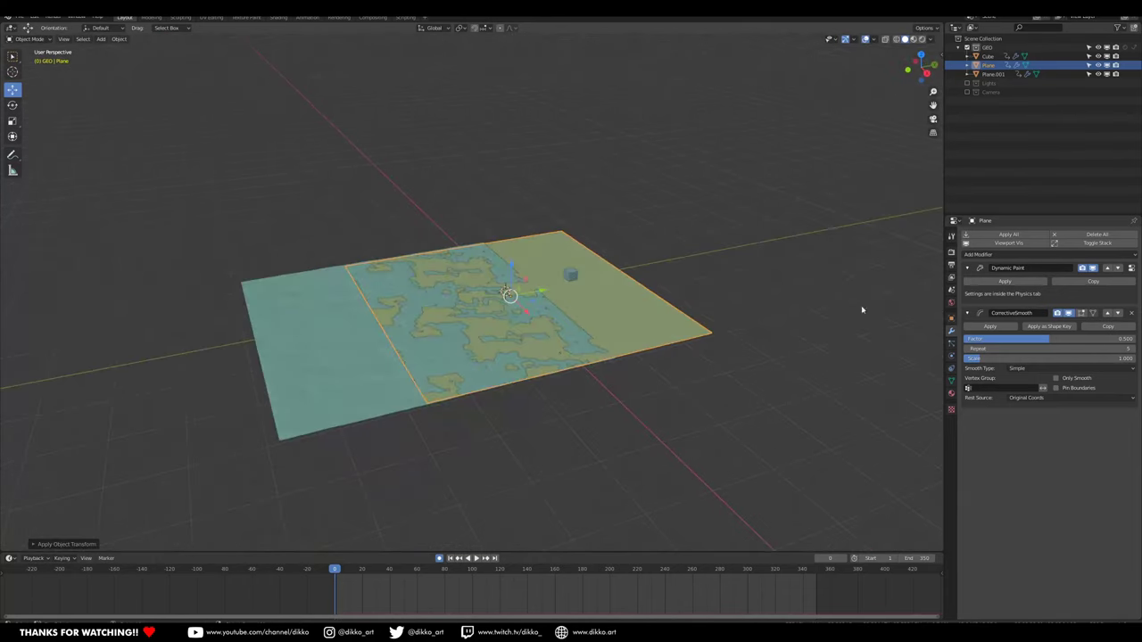
# Turn off the viewport display of the Dynamic Paint modifiers on the cube and the green plane.
pyautogui.click(365, 408)
pyautogui.click(571, 278)
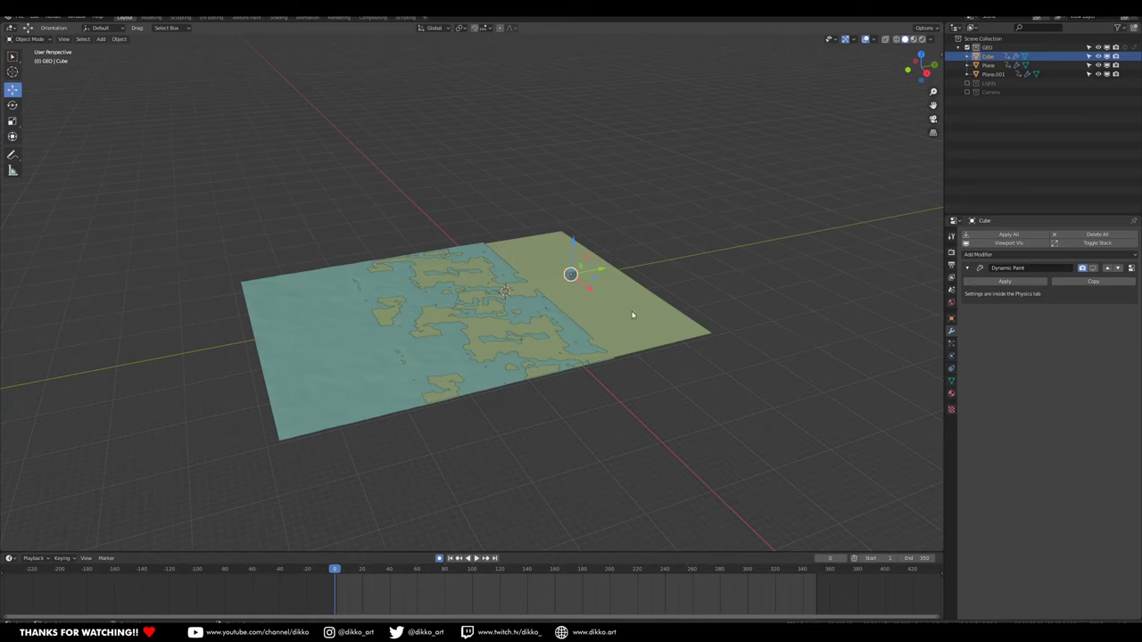
pyautogui.click(592, 309)
pyautogui.moveTo(592, 309); pyautogui.dragTo(467, 388, button='middle')
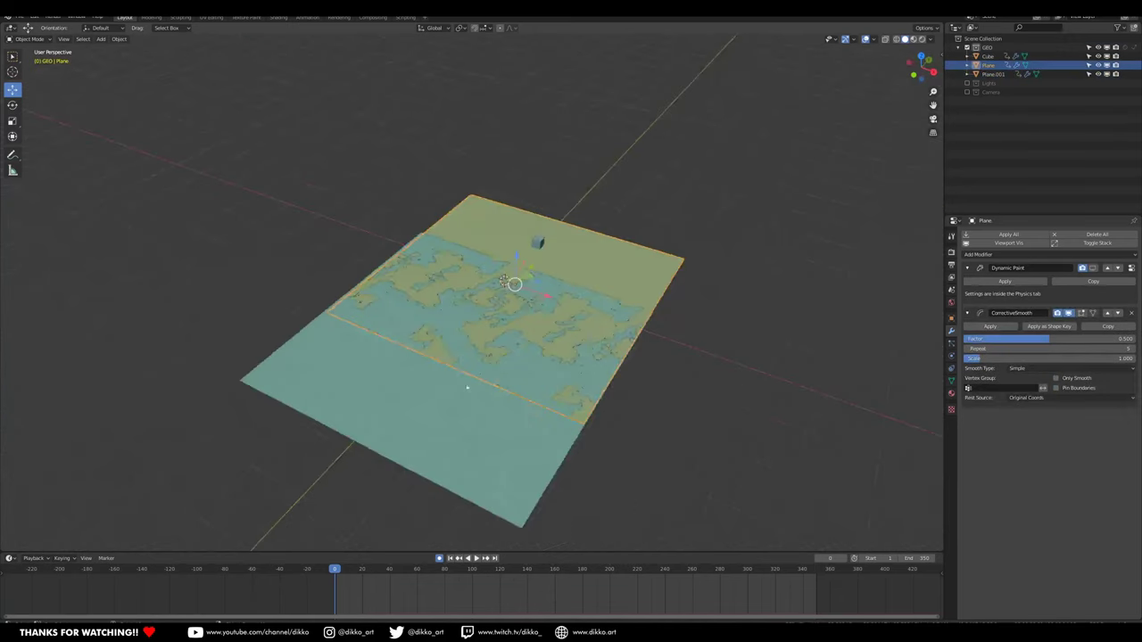
# Put the green plane into Sculpt Mode and choose the Inflate/Deflate brush with a 175 px radius.
pyautogui.click(27, 40)
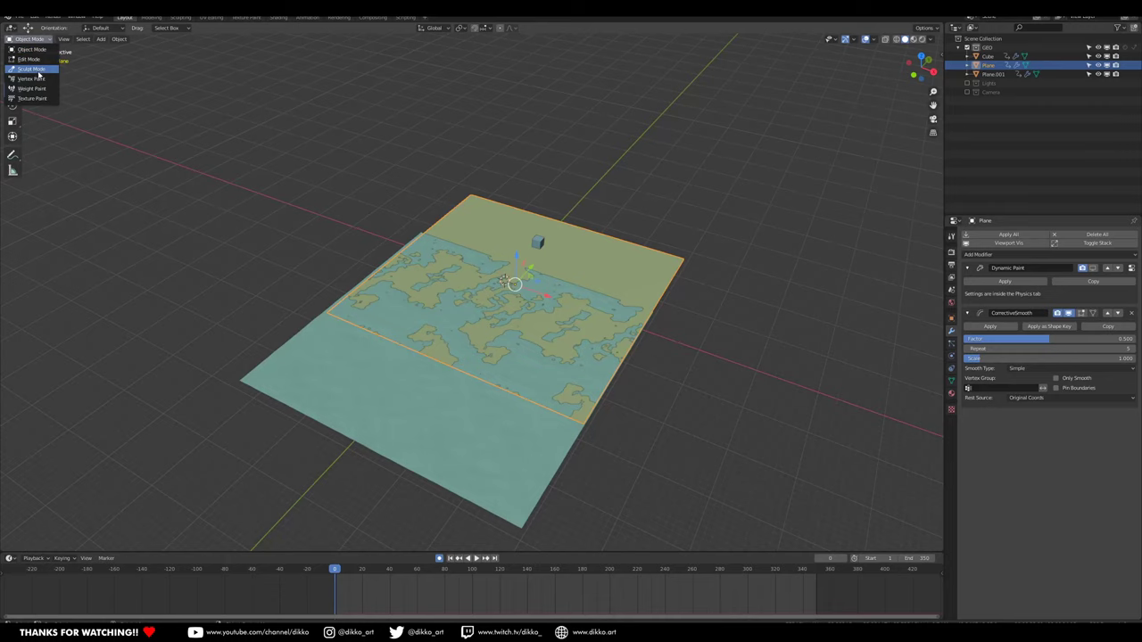
pyautogui.click(32, 69)
pyautogui.moveTo(536, 294); pyautogui.dragTo(496, 321, button='middle')
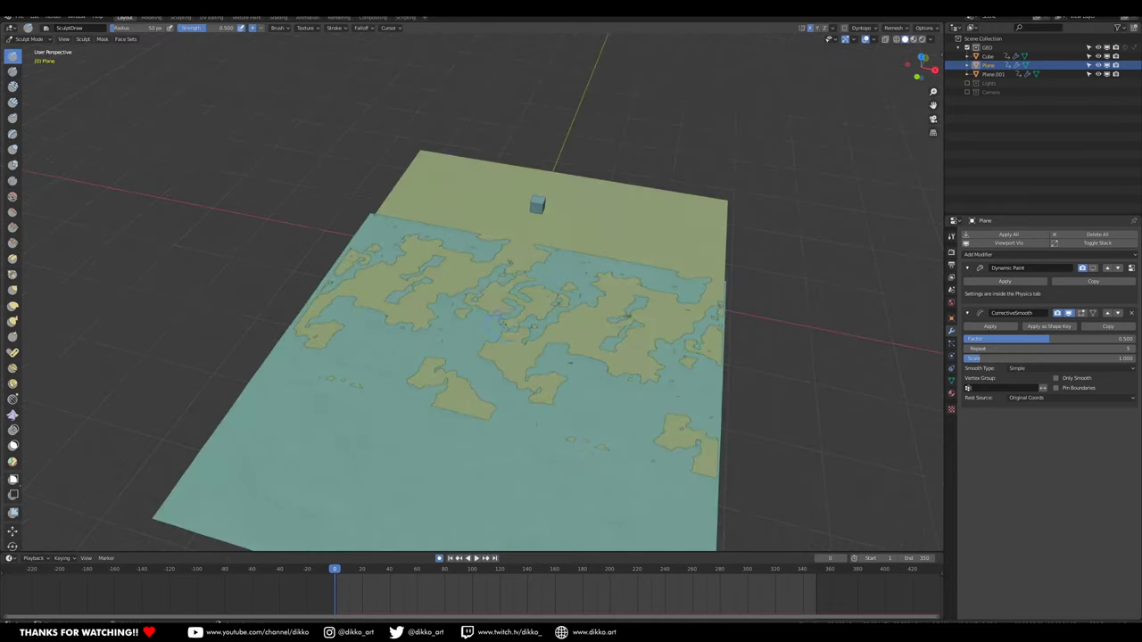
pyautogui.click(12, 150)
pyautogui.press('f')
pyautogui.click(513, 278)
# Inflate the green plane's land end into hills and deflate the part under the ocean to form a shoreline.
pyautogui.moveTo(423, 197)
pyautogui.mouseDown()
pyautogui.moveTo(459, 193)
pyautogui.moveTo(442, 197)
pyautogui.moveTo(443, 214)
pyautogui.moveTo(424, 161)
pyautogui.moveTo(598, 186)
pyautogui.moveTo(633, 215)
pyautogui.moveTo(491, 240)
pyautogui.moveTo(441, 285)
pyautogui.moveTo(410, 290)
pyautogui.mouseUp()
pyautogui.moveTo(352, 306); pyautogui.dragTo(294, 309, button='middle')
pyautogui.moveTo(438, 403)
pyautogui.keyDown('ctrl'); pyautogui.mouseDown()
pyautogui.moveTo(382, 362)
pyautogui.moveTo(382, 348)
pyautogui.moveTo(457, 354)
pyautogui.mouseUp(); pyautogui.keyUp('ctrl')
pyautogui.moveTo(532, 339); pyautogui.dragTo(497, 376, button='middle')
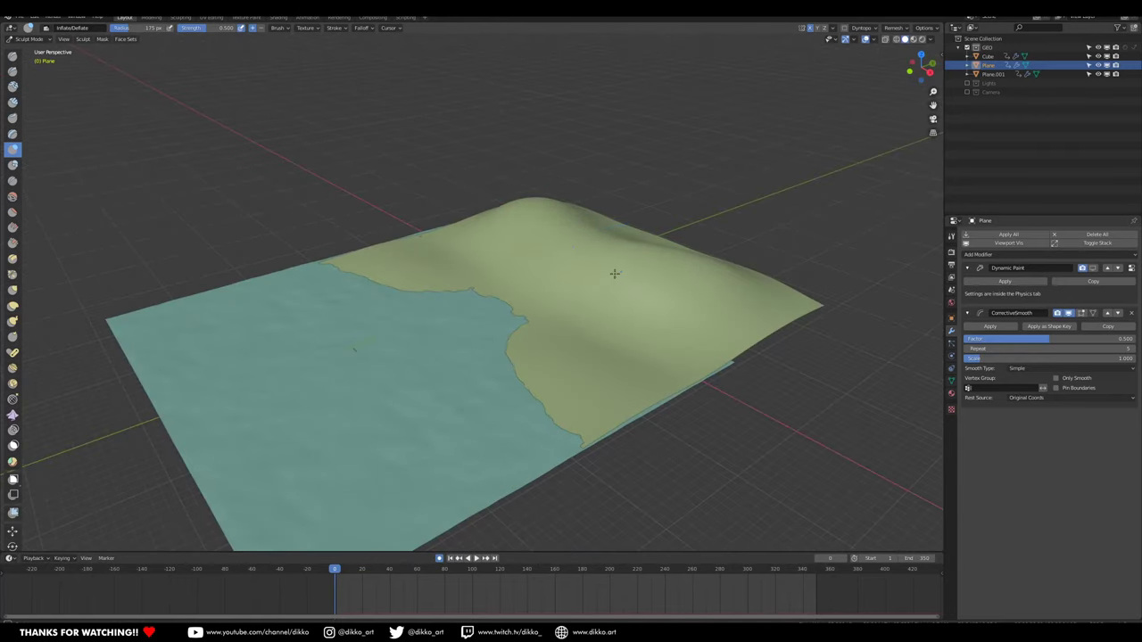
pyautogui.moveTo(637, 378); pyautogui.dragTo(643, 395, button='middle')
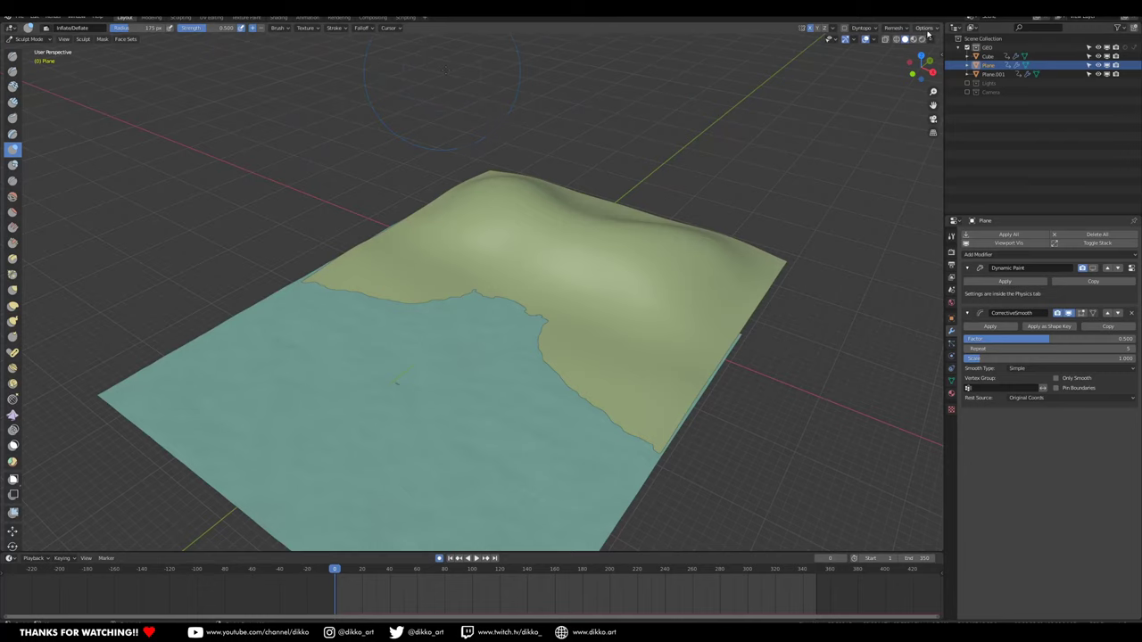
# Turn off X symmetry and sculpt uneven, rugged hills on the green terrain with the Clay Strips brush.
pyautogui.click(926, 28)
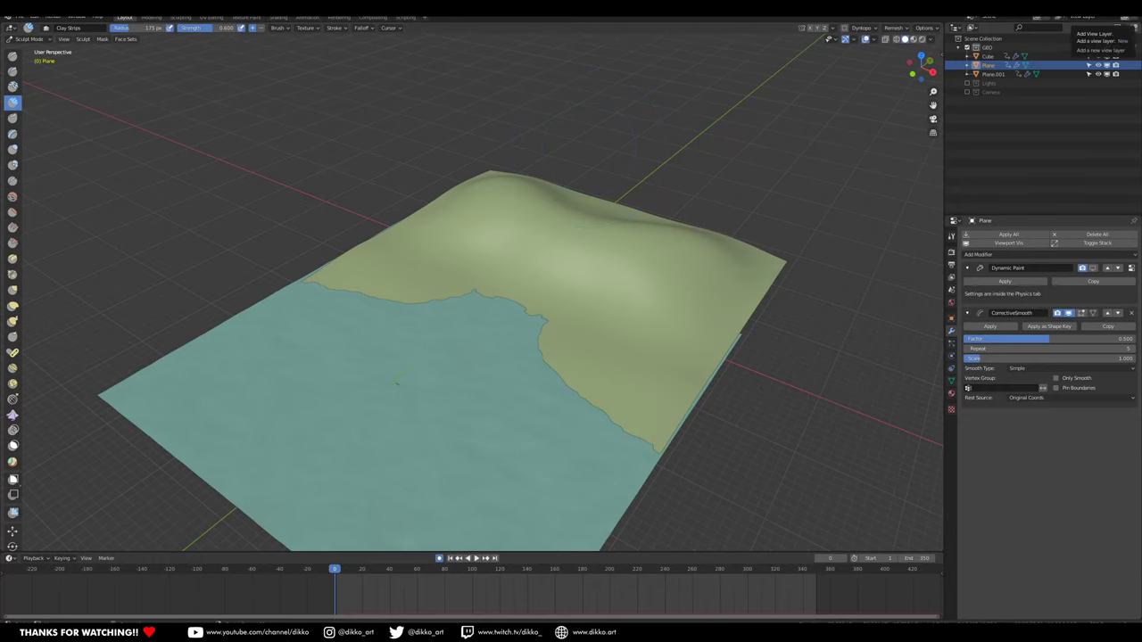
pyautogui.scroll(4, 474, 262)
pyautogui.moveTo(603, 141)
pyautogui.mouseDown(button='middle')
pyautogui.moveTo(634, 196)
pyautogui.moveTo(554, 286)
pyautogui.moveTo(571, 268)
pyautogui.mouseUp(button='middle')
pyautogui.moveTo(571, 268)
pyautogui.mouseDown()
pyautogui.moveTo(584, 256)
pyautogui.moveTo(658, 262)
pyautogui.moveTo(724, 348)
pyautogui.moveTo(648, 384)
pyautogui.moveTo(690, 430)
pyautogui.mouseUp()
pyautogui.moveTo(690, 430); pyautogui.dragTo(656, 335, button='middle')
pyautogui.moveTo(656, 335)
pyautogui.mouseDown()
pyautogui.moveTo(670, 390)
pyautogui.moveTo(629, 454)
pyautogui.moveTo(811, 308)
pyautogui.moveTo(807, 230)
pyautogui.moveTo(769, 211)
pyautogui.mouseUp()
pyautogui.moveTo(431, 125); pyautogui.dragTo(398, 136)
pyautogui.moveTo(398, 136); pyautogui.dragTo(523, 164, button='middle')
pyautogui.moveTo(361, 286)
pyautogui.mouseDown()
pyautogui.moveTo(295, 331)
pyautogui.moveTo(229, 314)
pyautogui.moveTo(264, 174)
pyautogui.moveTo(267, 83)
pyautogui.moveTo(374, 85)
pyautogui.moveTo(349, 145)
pyautogui.moveTo(401, 222)
pyautogui.moveTo(429, 252)
pyautogui.moveTo(540, 303)
pyautogui.moveTo(401, 387)
pyautogui.moveTo(446, 357)
pyautogui.moveTo(555, 325)
pyautogui.mouseUp()
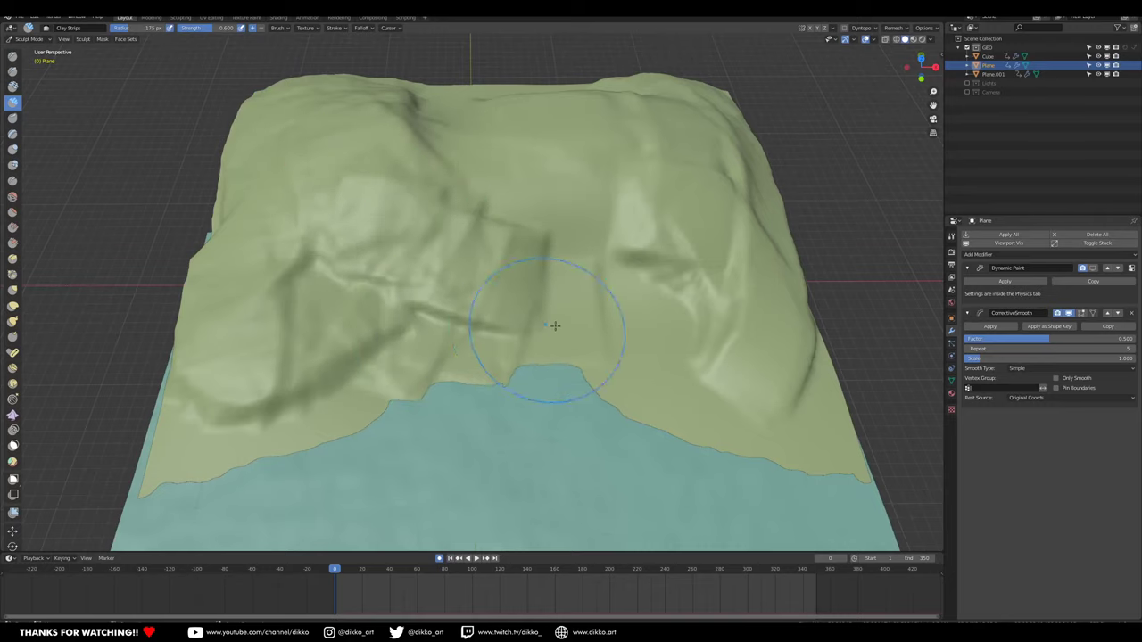
pyautogui.moveTo(556, 331)
pyautogui.mouseDown(button='middle')
pyautogui.moveTo(510, 357)
pyautogui.moveTo(610, 299)
pyautogui.mouseUp(button='middle')
pyautogui.moveTo(610, 299)
pyautogui.mouseDown()
pyautogui.moveTo(496, 265)
pyautogui.moveTo(504, 267)
pyautogui.mouseUp()
# Soften the sculpted ridges on the green terrain with the Smooth brush.
pyautogui.moveTo(464, 242); pyautogui.dragTo(394, 411, button='middle')
pyautogui.click(13, 197)
pyautogui.moveTo(401, 268)
pyautogui.mouseDown()
pyautogui.moveTo(518, 304)
pyautogui.moveTo(447, 276)
pyautogui.mouseUp()
pyautogui.moveTo(388, 181); pyautogui.dragTo(346, 199)
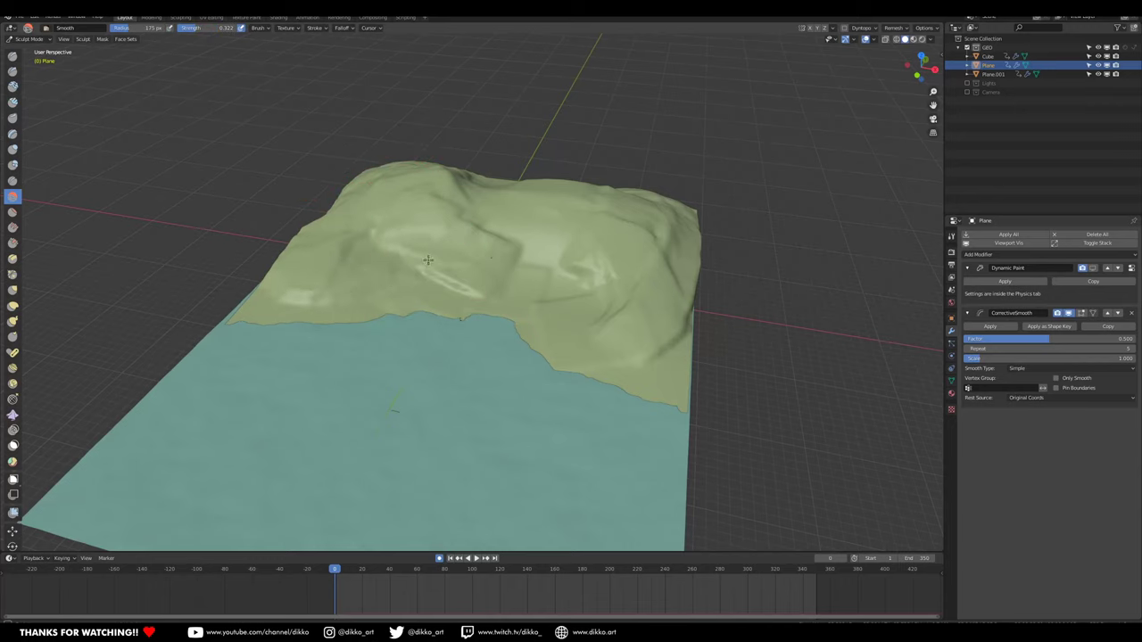
pyautogui.moveTo(616, 268)
pyautogui.mouseDown(button='middle')
pyautogui.moveTo(502, 316)
pyautogui.moveTo(450, 398)
pyautogui.mouseUp(button='middle')
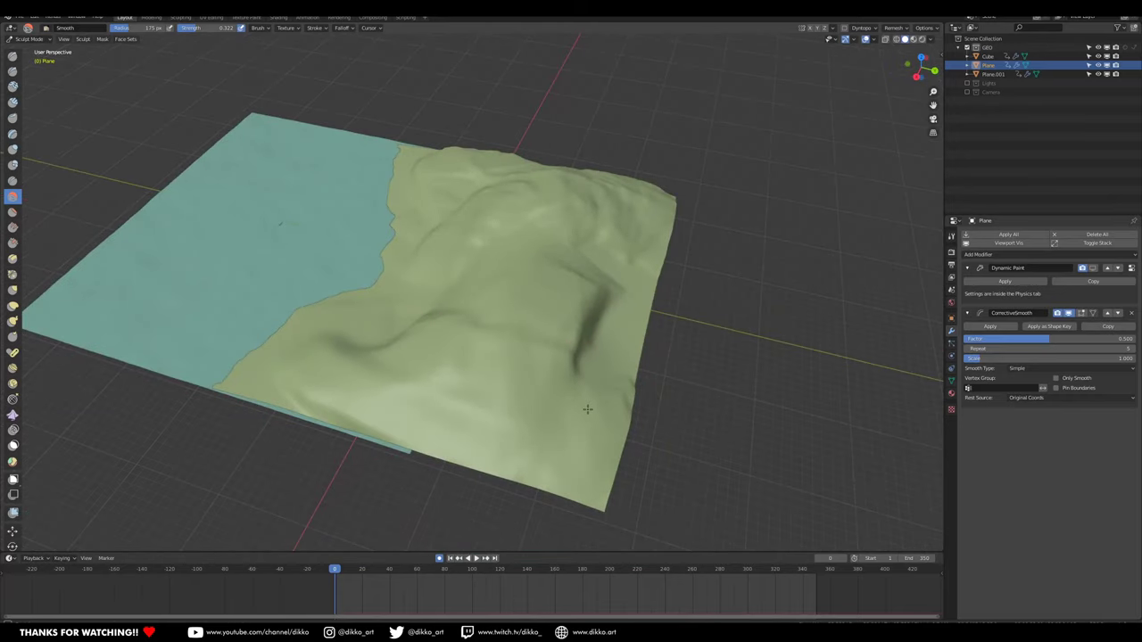
# Return the sculpted terrain to Object Mode and move the cube along Y past the terrain's land edge.
pyautogui.moveTo(569, 222); pyautogui.dragTo(401, 413, button='middle')
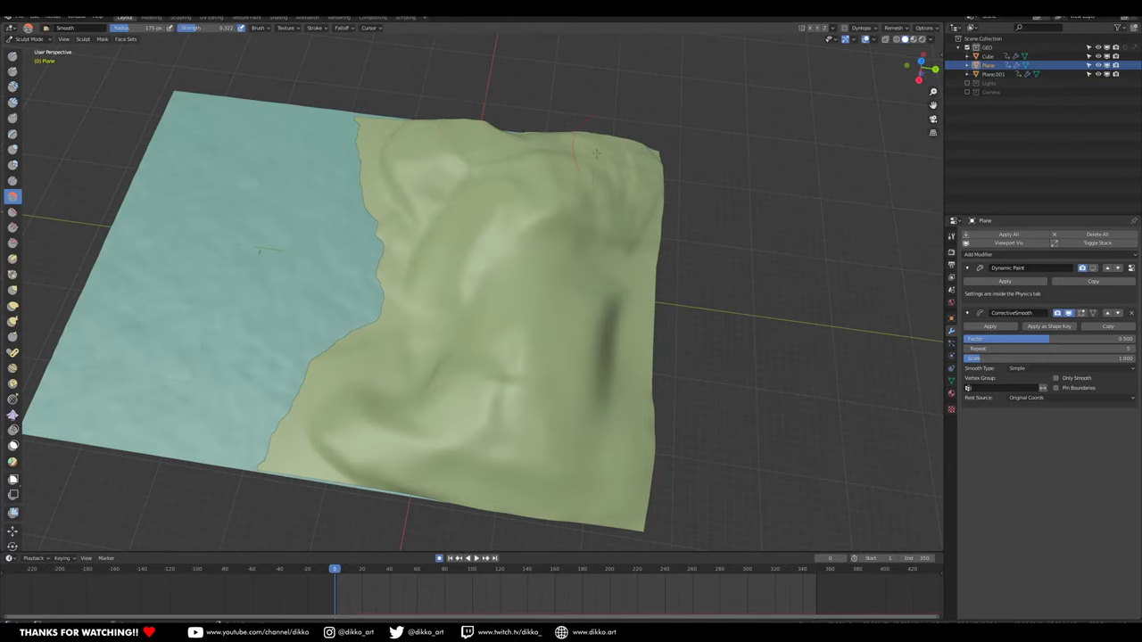
pyautogui.moveTo(610, 244)
pyautogui.mouseDown(button='middle')
pyautogui.moveTo(428, 378)
pyautogui.moveTo(527, 352)
pyautogui.moveTo(454, 389)
pyautogui.mouseUp(button='middle')
pyautogui.moveTo(575, 375)
pyautogui.mouseDown(button='middle')
pyautogui.moveTo(594, 312)
pyautogui.moveTo(449, 372)
pyautogui.mouseUp(button='middle')
pyautogui.moveTo(376, 360)
pyautogui.mouseDown(button='middle')
pyautogui.moveTo(408, 354)
pyautogui.moveTo(428, 259)
pyautogui.moveTo(484, 344)
pyautogui.moveTo(351, 331)
pyautogui.moveTo(352, 304)
pyautogui.mouseUp(button='middle')
pyautogui.click(29, 38)
pyautogui.click(32, 51)
pyautogui.click(599, 308)
pyautogui.moveTo(603, 309); pyautogui.dragTo(542, 330, button='middle')
pyautogui.moveTo(527, 318); pyautogui.dragTo(625, 327)
pyautogui.moveTo(565, 358); pyautogui.dragTo(598, 343, button='middle')
# Save the scene to the Desktop as DynamicPaint.blend.
pyautogui.hotkey('ctrl', 's')
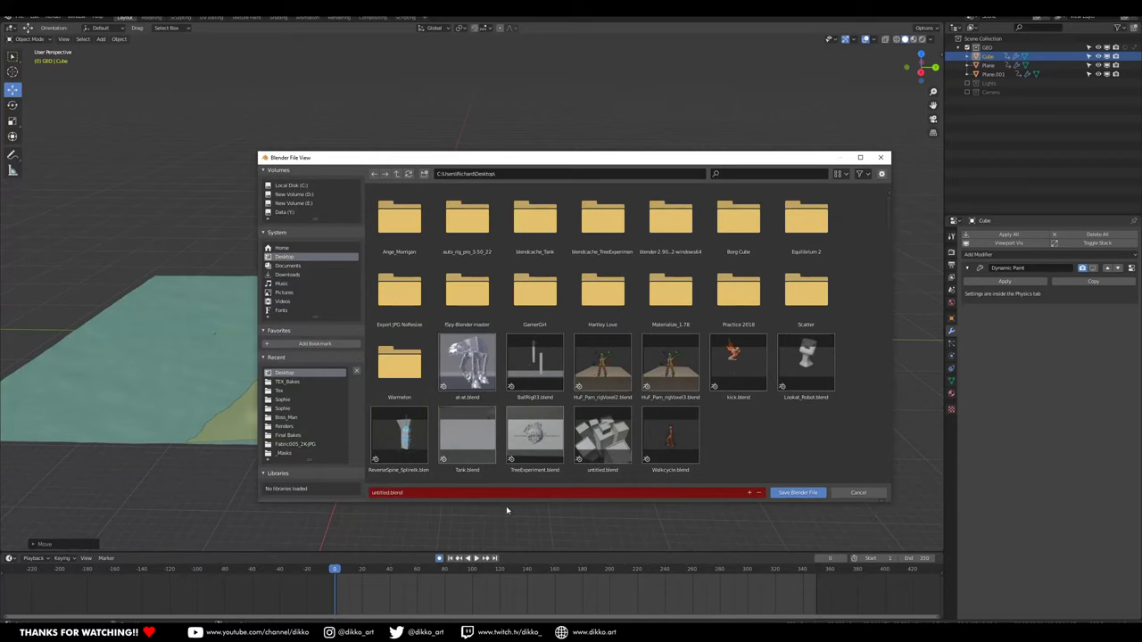
pyautogui.click(404, 493)
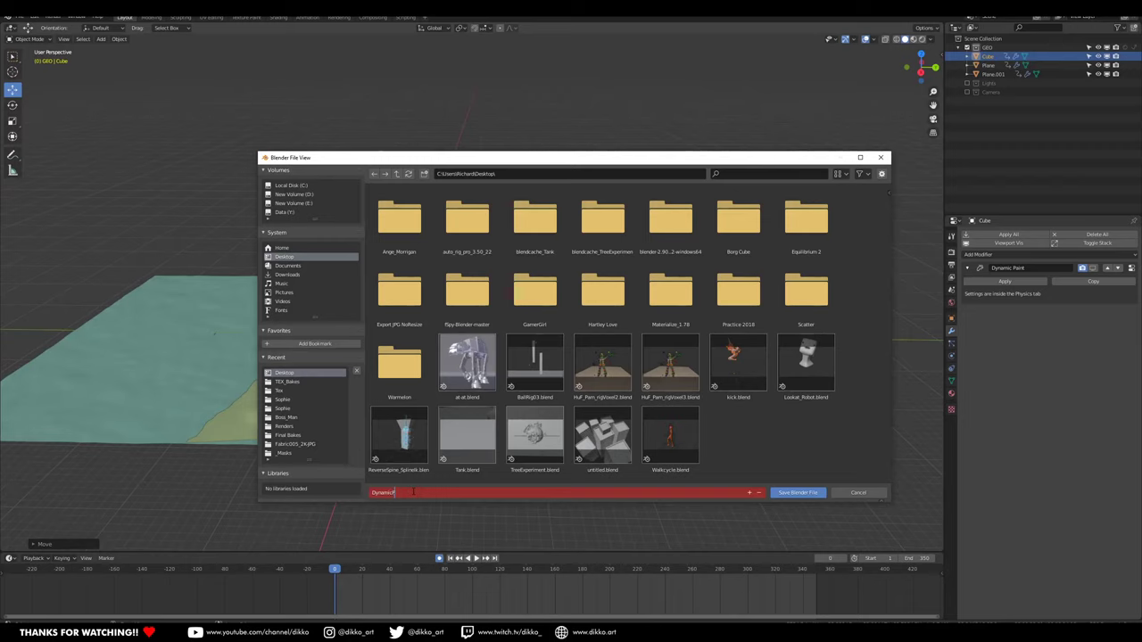
pyautogui.press('Return')
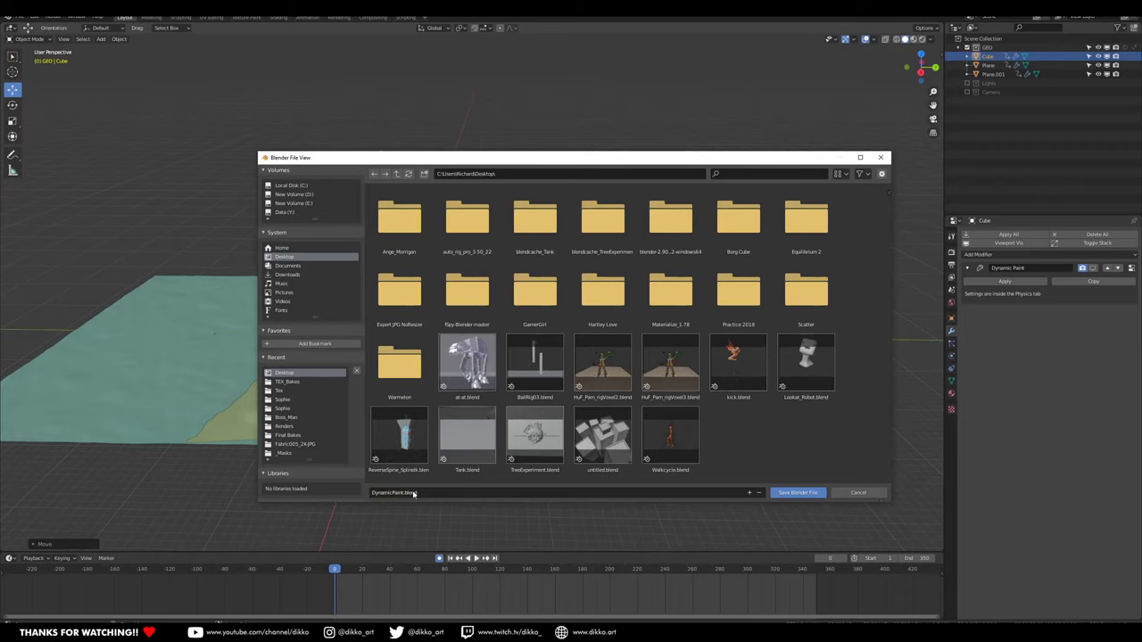
pyautogui.click(800, 495)
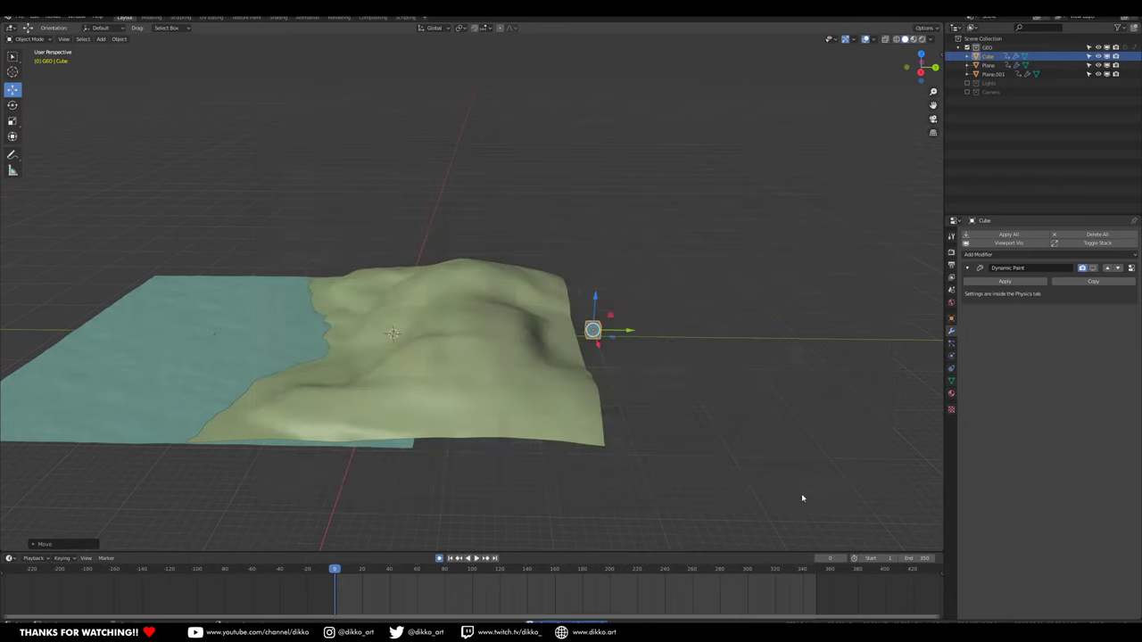
# Move the cube farther away from the terrain along Y and scale it up to several times its size.
pyautogui.moveTo(610, 380); pyautogui.dragTo(576, 360, button='middle')
pyautogui.scroll(2, 625, 358)
pyautogui.moveTo(759, 357); pyautogui.dragTo(797, 361, button='middle')
pyautogui.keyDown('shift'); pyautogui.moveTo(693, 373); pyautogui.dragTo(532, 331, button='middle'); pyautogui.keyUp('shift')
pyautogui.moveTo(520, 331); pyautogui.dragTo(639, 333)
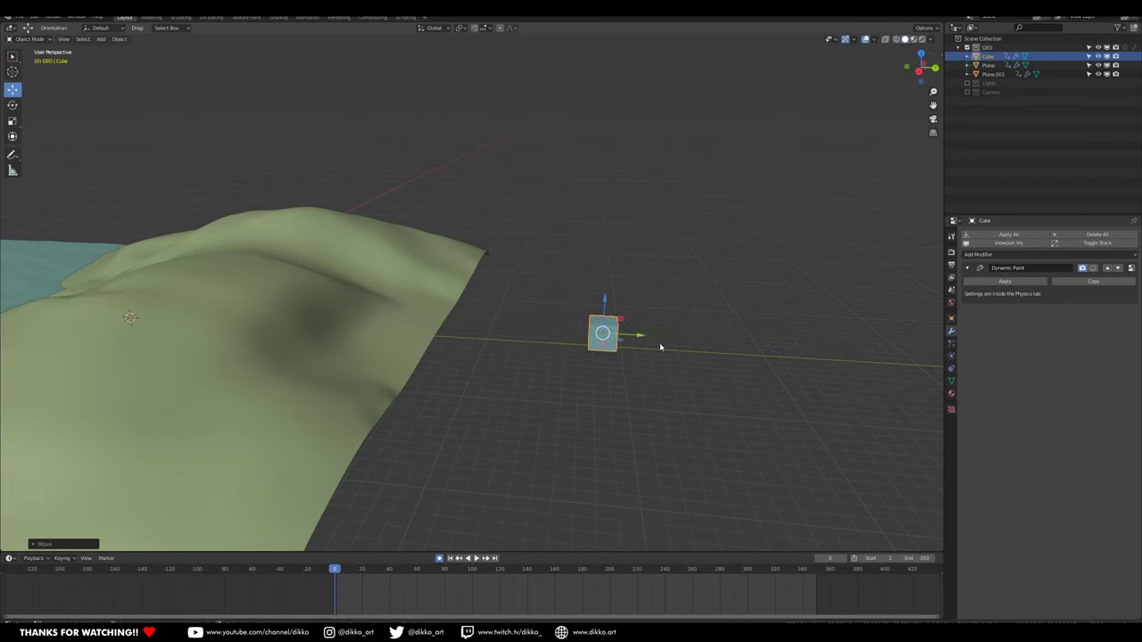
pyautogui.press('s')
pyautogui.click(872, 389)
# Raise the enlarged cube along Z so that it rests at about grid level.
pyautogui.moveTo(871, 389); pyautogui.dragTo(498, 323, button='middle')
pyautogui.moveTo(559, 255); pyautogui.dragTo(559, 256)
pyautogui.moveTo(565, 300); pyautogui.dragTo(566, 244)
pyautogui.moveTo(566, 244); pyautogui.dragTo(540, 337, button='middle')
# Stretch the cube's whole mesh in Edit Mode along the Y axis into a long block.
pyautogui.press('Tab')
pyautogui.press('s')
pyautogui.press('x')
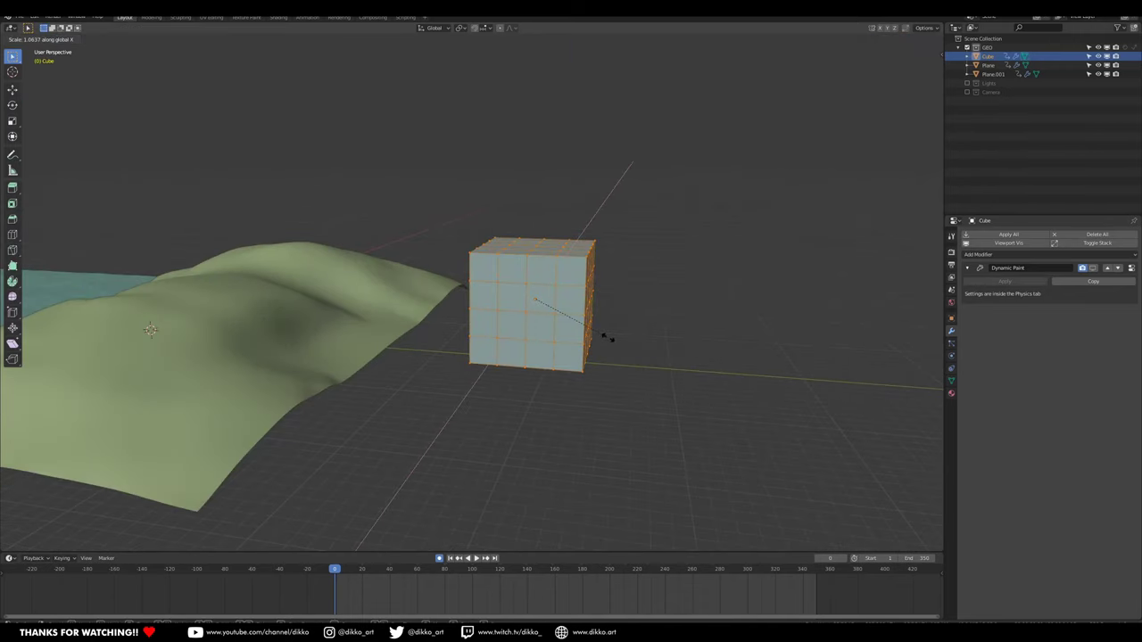
pyautogui.click(688, 347)
pyautogui.moveTo(688, 348); pyautogui.dragTo(501, 353, button='middle')
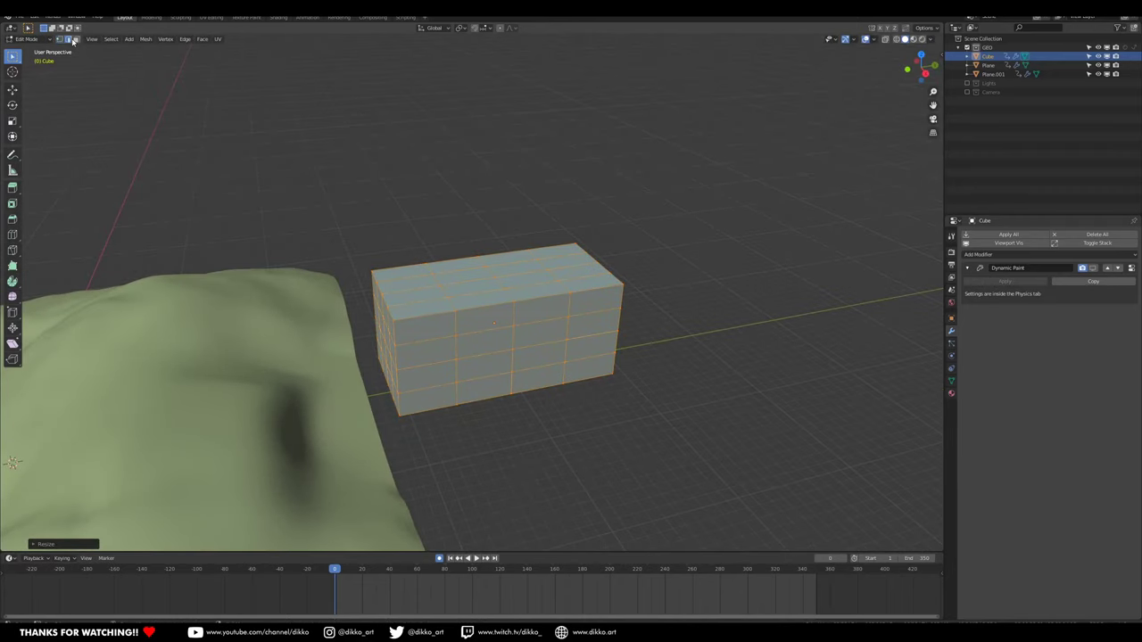
# Select all the faces on the top side of the block in face select mode.
pyautogui.click(76, 41)
pyautogui.click(399, 277)
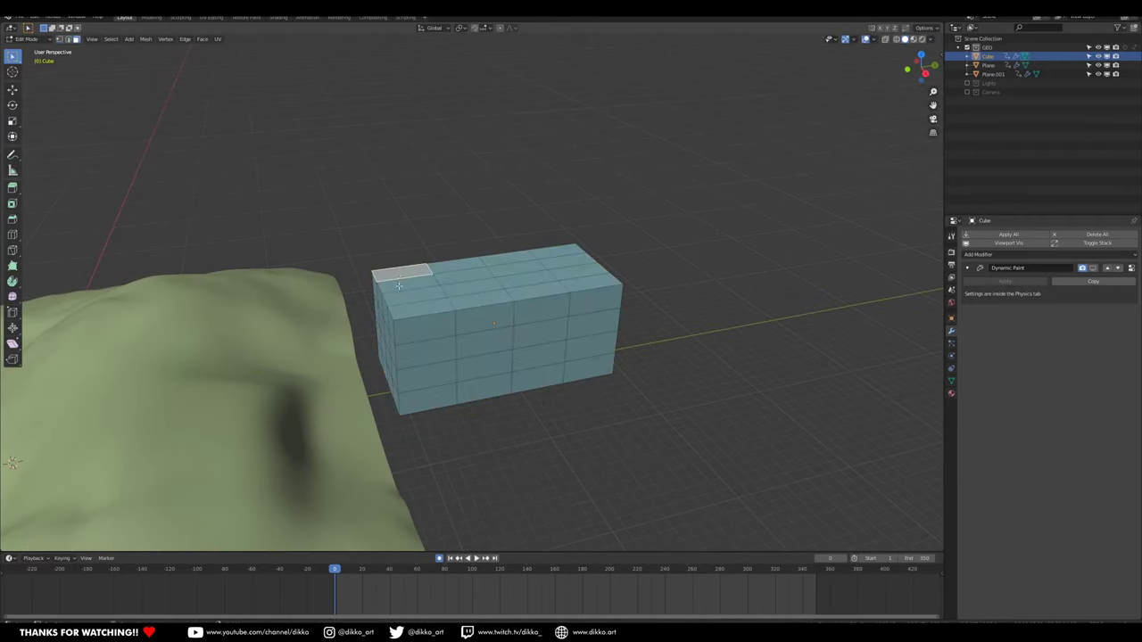
pyautogui.keyDown('shift'); pyautogui.click(408, 307); pyautogui.keyUp('shift')
pyautogui.keyDown('shift'); pyautogui.click(417, 296); pyautogui.keyUp('shift')
pyautogui.keyDown('shift'); pyautogui.click(472, 289); pyautogui.keyUp('shift')
pyautogui.keyDown('shift'); pyautogui.click(476, 298); pyautogui.keyUp('shift')
pyautogui.keyDown('shift'); pyautogui.click(463, 280); pyautogui.keyUp('shift')
pyautogui.keyDown('shift'); pyautogui.click(457, 267); pyautogui.keyUp('shift')
pyautogui.keyDown('shift'); pyautogui.click(509, 260); pyautogui.keyUp('shift')
pyautogui.keyDown('shift'); pyautogui.click(517, 269); pyautogui.keyUp('shift')
pyautogui.keyDown('shift'); pyautogui.click(526, 279); pyautogui.keyUp('shift')
pyautogui.keyDown('shift'); pyautogui.click(538, 291); pyautogui.keyUp('shift')
pyautogui.keyDown('shift'); pyautogui.click(578, 286); pyautogui.keyUp('shift')
pyautogui.keyDown('shift'); pyautogui.click(596, 272); pyautogui.keyUp('shift')
pyautogui.keyDown('shift'); pyautogui.click(554, 249); pyautogui.keyUp('shift')
pyautogui.keyDown('shift'); pyautogui.click(575, 257); pyautogui.keyUp('shift')
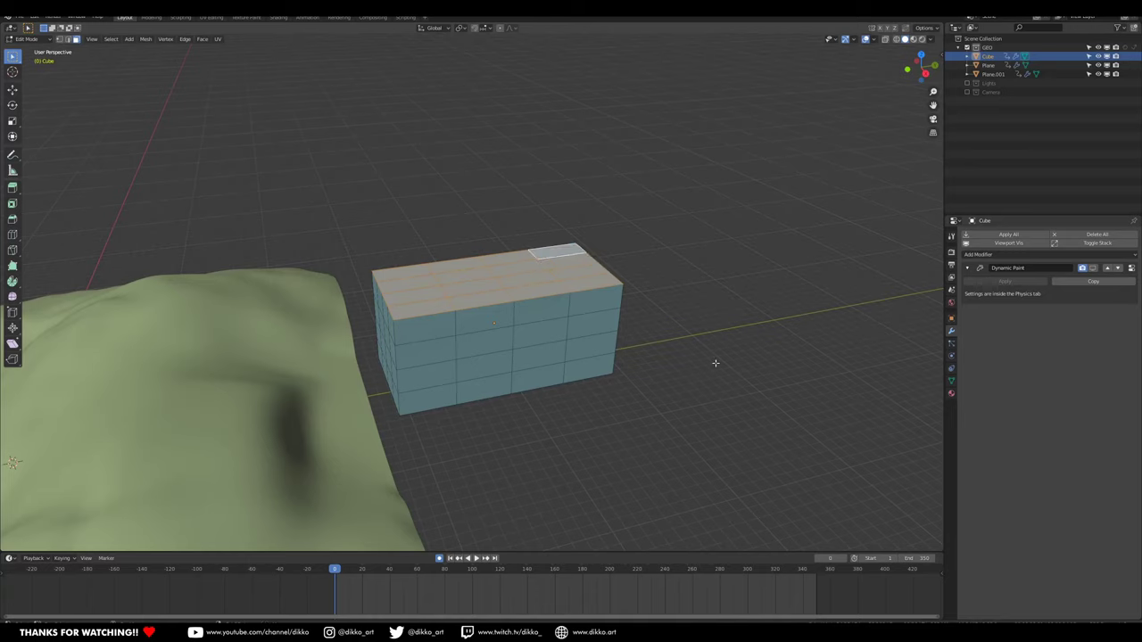
pyautogui.press('s')
pyautogui.click(635, 349)
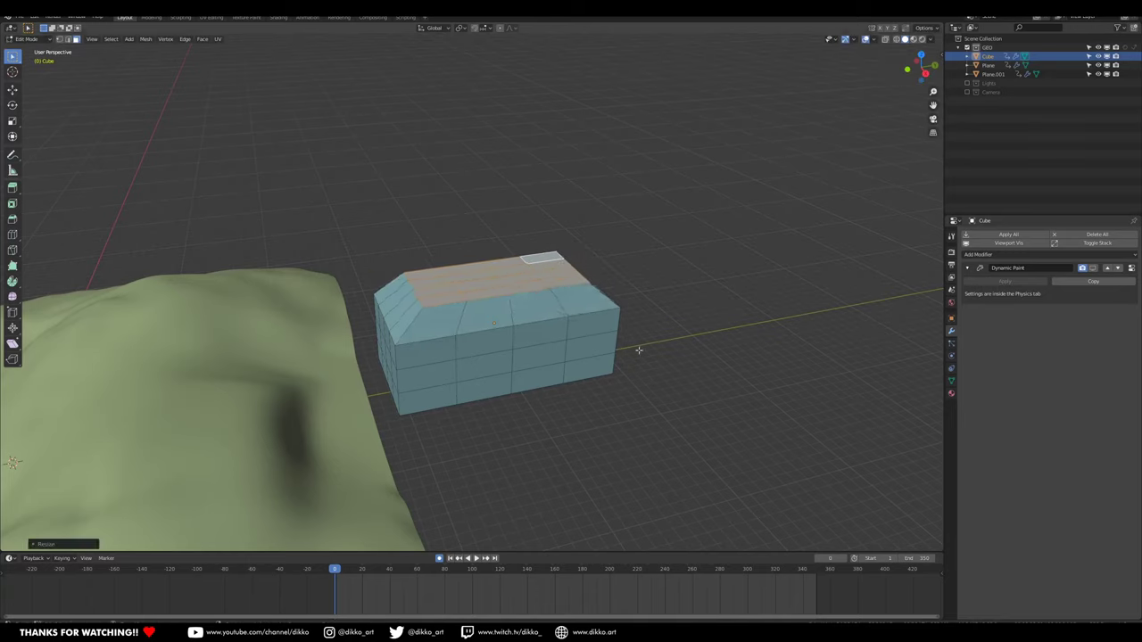
pyautogui.hotkey('ctrl', 'z')
# Taper the block by scaling its top faces inward using proportional editing with Linear falloff and a size of about 9.85.
pyautogui.click(484, 27)
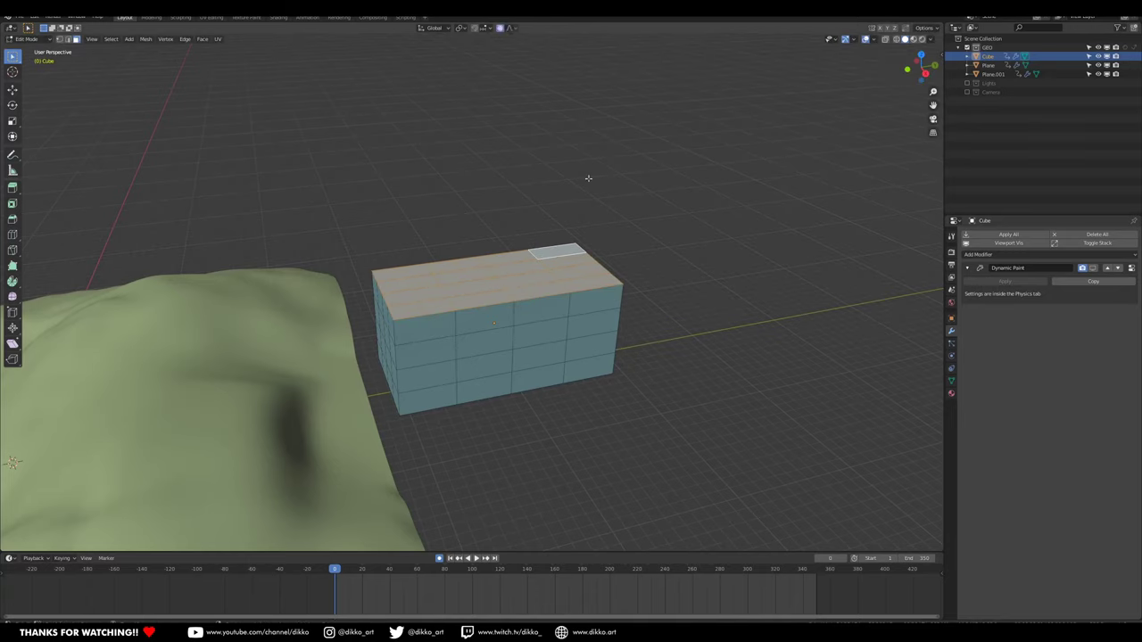
pyautogui.click(511, 28)
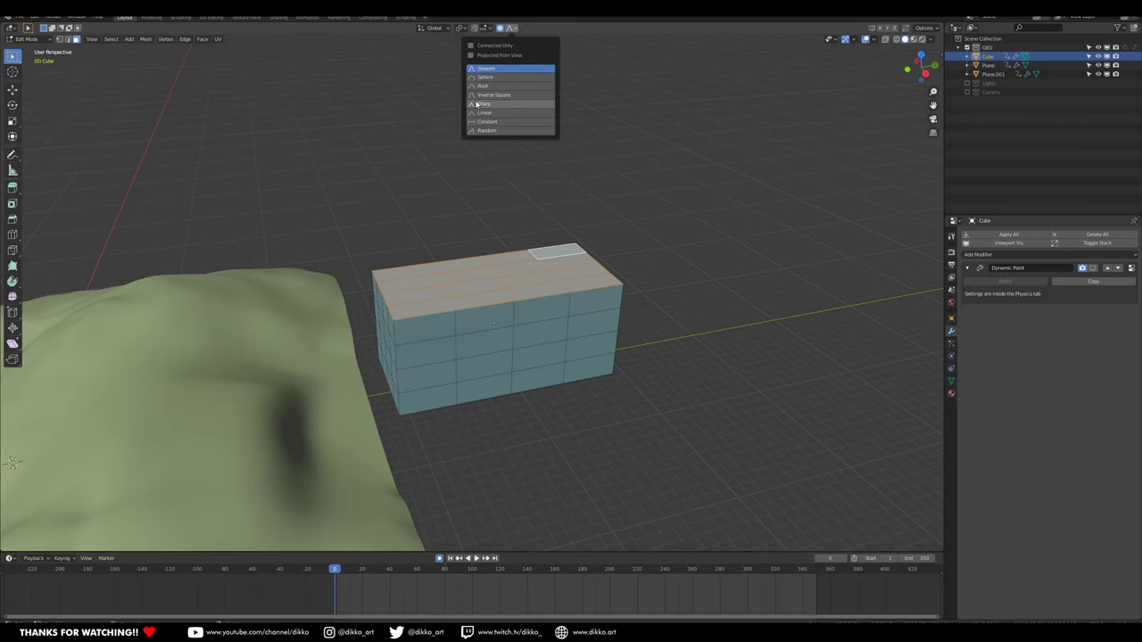
pyautogui.moveTo(627, 382); pyautogui.dragTo(616, 352, button='middle')
pyautogui.press('s')
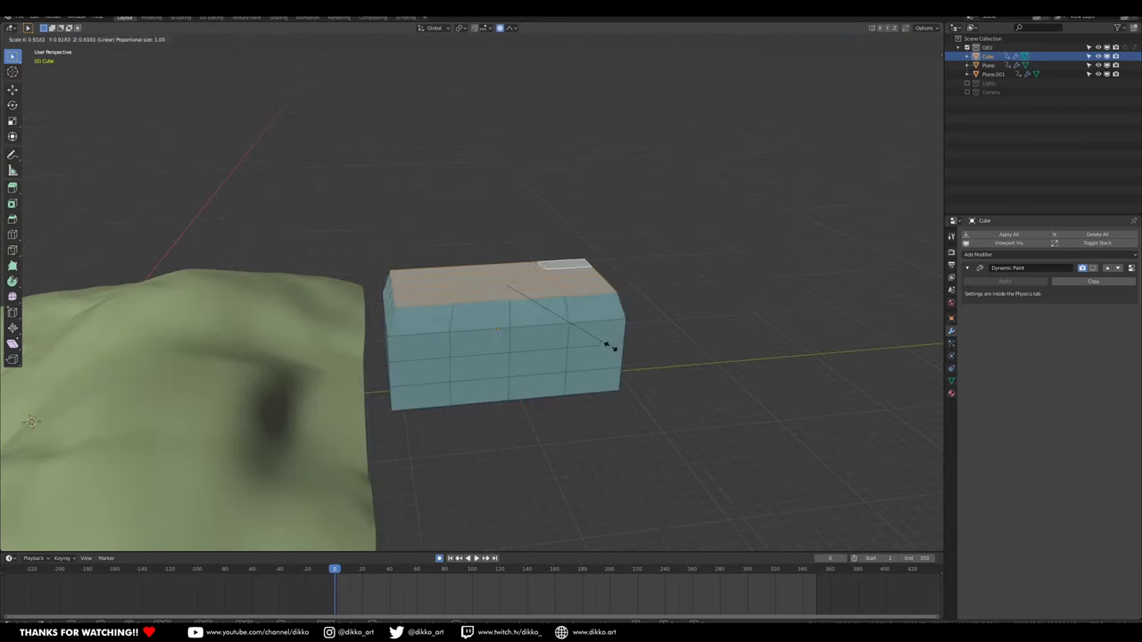
pyautogui.scroll(-4, 590, 331)
pyautogui.scroll(-1, 593, 331)
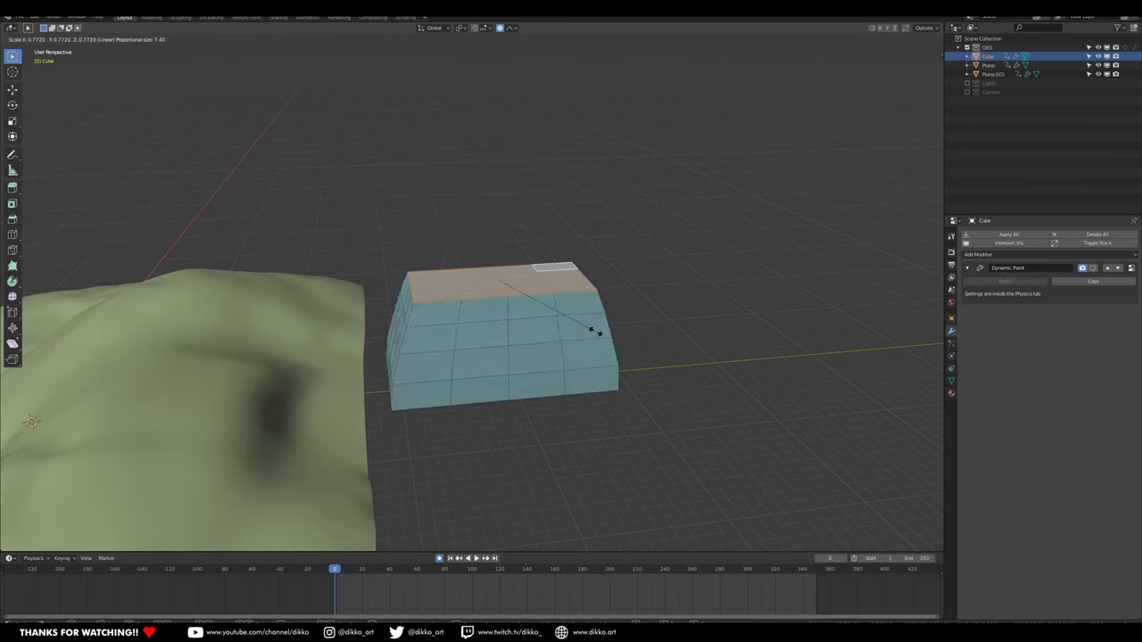
pyautogui.scroll(2, 593, 327)
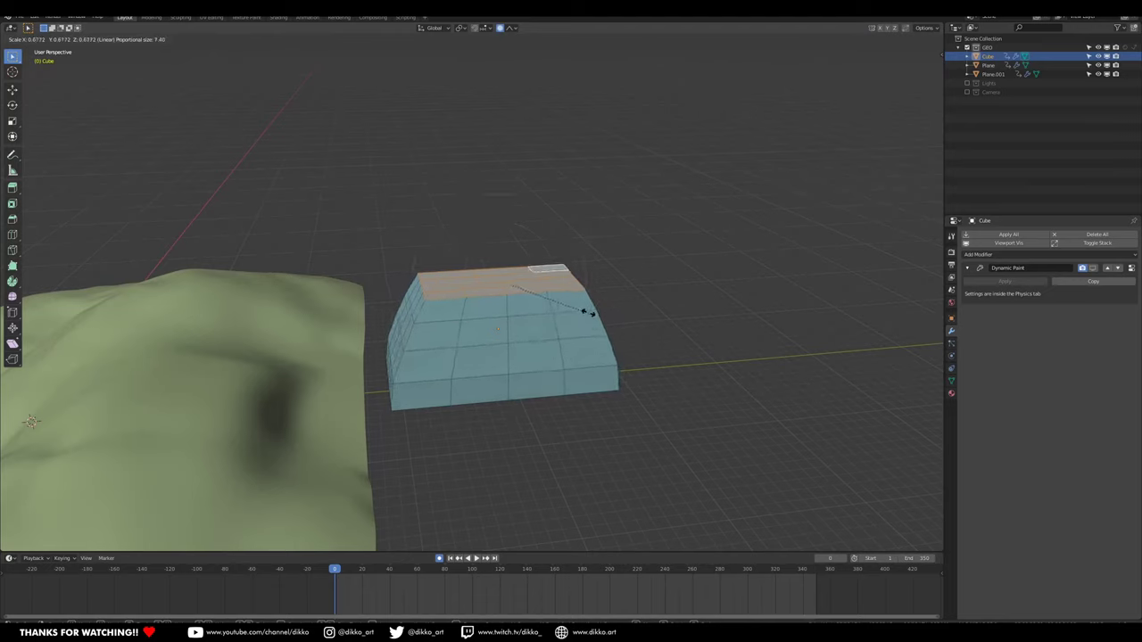
pyautogui.scroll(-5, 584, 306)
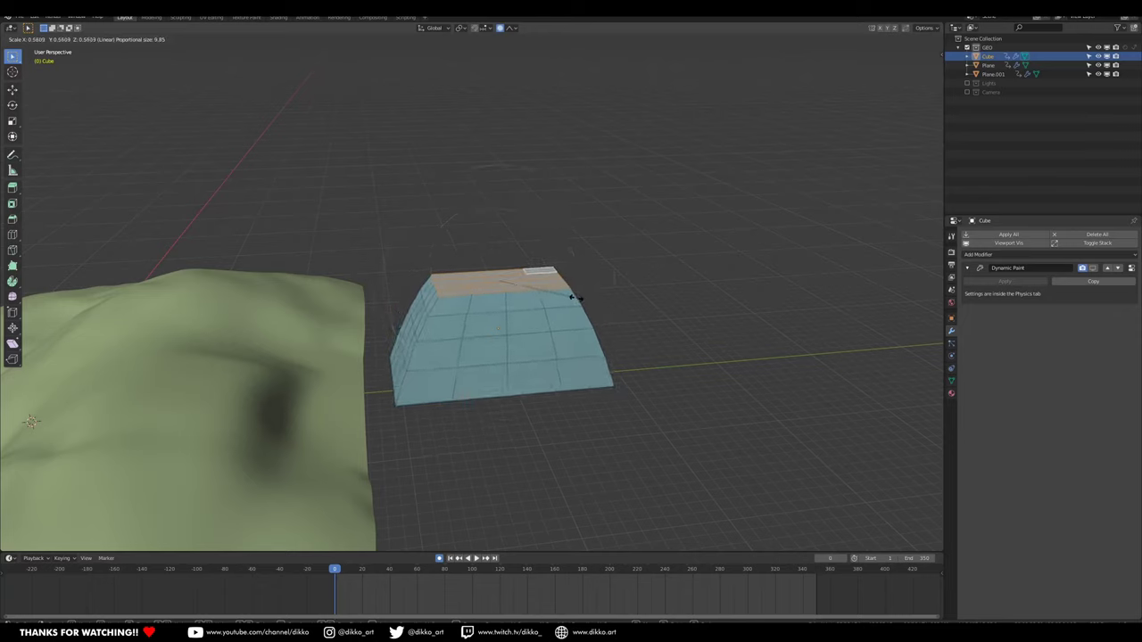
pyautogui.click(599, 299)
# Select all the faces on the block's underside and scale them inward without proportional editing.
pyautogui.moveTo(600, 299); pyautogui.dragTo(136, 96, button='middle')
pyautogui.click(346, 390)
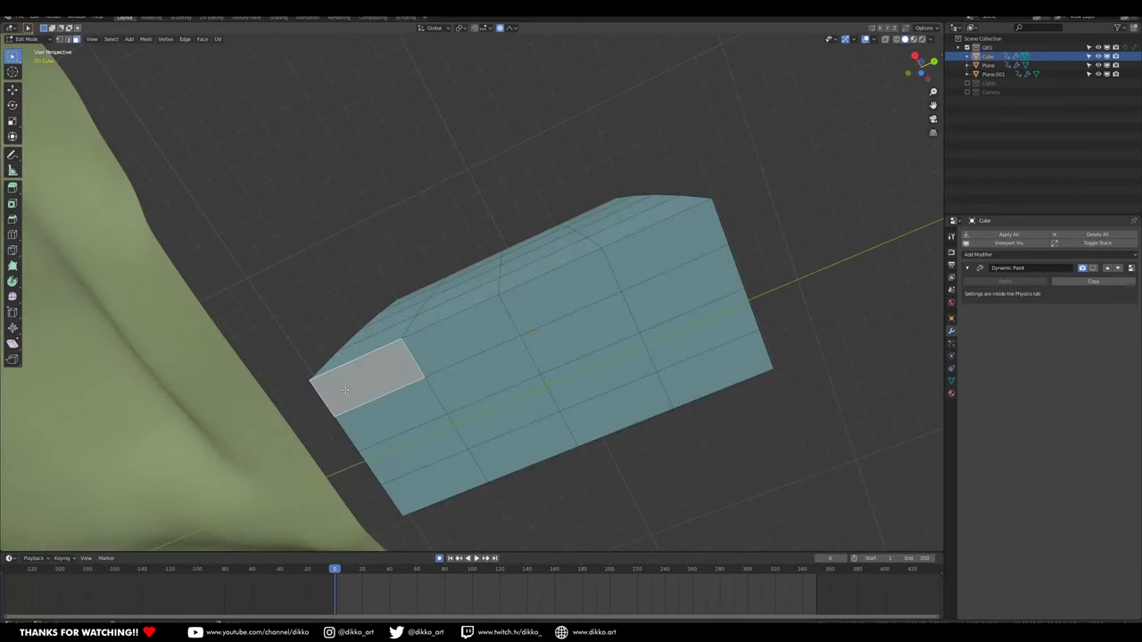
pyautogui.keyDown('shift'); pyautogui.click(392, 418); pyautogui.keyUp('shift')
pyautogui.keyDown('shift'); pyautogui.click(429, 445); pyautogui.keyUp('shift')
pyautogui.keyDown('shift'); pyautogui.click(483, 453); pyautogui.keyUp('shift')
pyautogui.keyDown('shift'); pyautogui.click(433, 482); pyautogui.keyUp('shift')
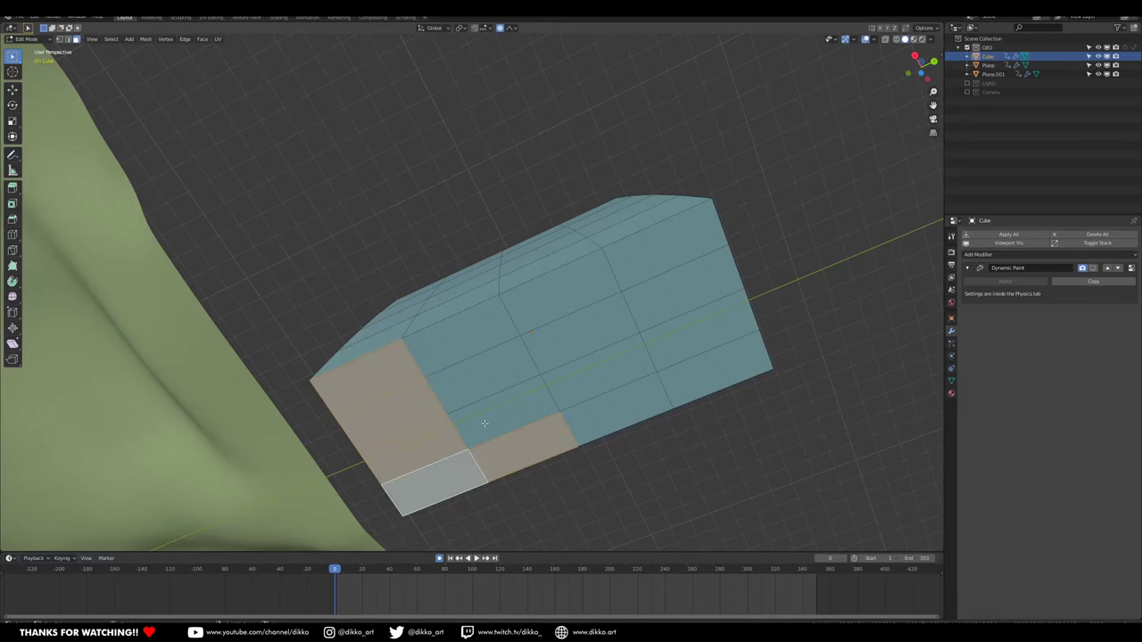
pyautogui.keyDown('shift'); pyautogui.click(475, 374); pyautogui.keyUp('shift')
pyautogui.keyDown('shift'); pyautogui.click(553, 308); pyautogui.keyUp('shift')
pyautogui.keyDown('shift'); pyautogui.click(608, 368); pyautogui.keyUp('shift')
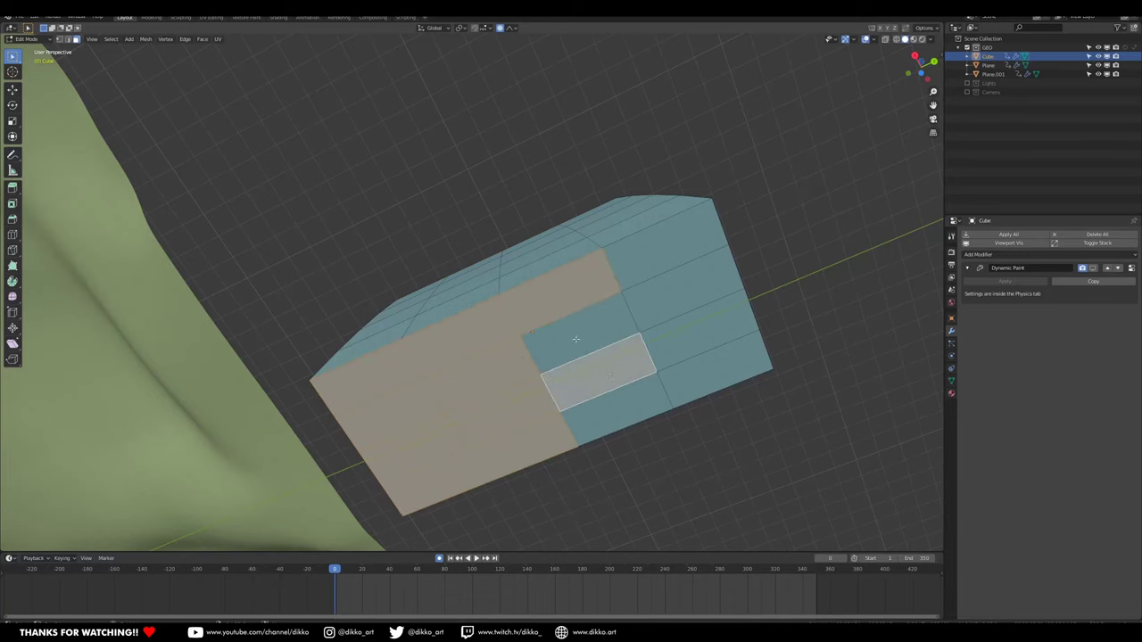
pyautogui.keyDown('shift'); pyautogui.click(612, 408); pyautogui.keyUp('shift')
pyautogui.keyDown('shift'); pyautogui.click(714, 385); pyautogui.keyUp('shift')
pyautogui.keyDown('shift'); pyautogui.click(693, 331); pyautogui.keyUp('shift')
pyautogui.keyDown('shift'); pyautogui.click(683, 290); pyautogui.keyUp('shift')
pyautogui.moveTo(642, 256); pyautogui.dragTo(616, 285, button='middle')
pyautogui.moveTo(523, 180); pyautogui.dragTo(687, 497, button='middle')
pyautogui.press('s')
pyautogui.click(624, 465)
pyautogui.moveTo(624, 464)
pyautogui.mouseDown(button='middle')
pyautogui.moveTo(686, 490)
pyautogui.moveTo(615, 461)
pyautogui.mouseUp(button='middle')
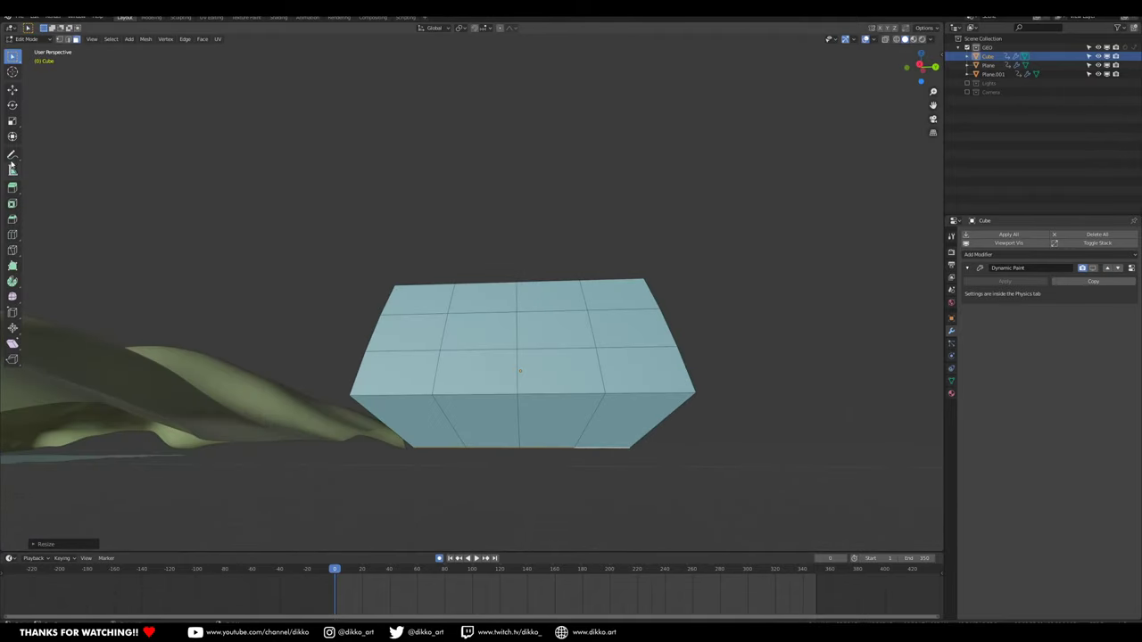
# Move the underside faces up along Z to flatten the block's lower taper.
pyautogui.click(12, 90)
pyautogui.moveTo(517, 412); pyautogui.dragTo(522, 395)
pyautogui.moveTo(522, 394); pyautogui.dragTo(576, 419, button='middle')
pyautogui.moveTo(472, 332); pyautogui.dragTo(478, 351, button='middle')
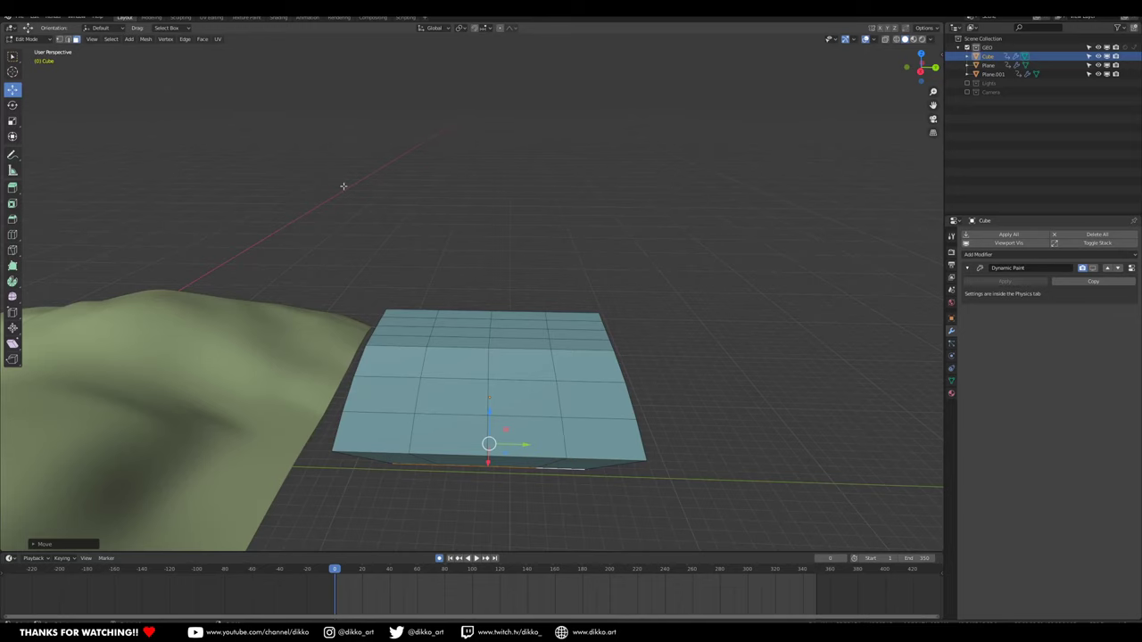
# Snap the 3D cursor to the middle vertex of the block's top side and return to Object Mode.
pyautogui.moveTo(342, 185); pyautogui.dragTo(538, 353, button='middle')
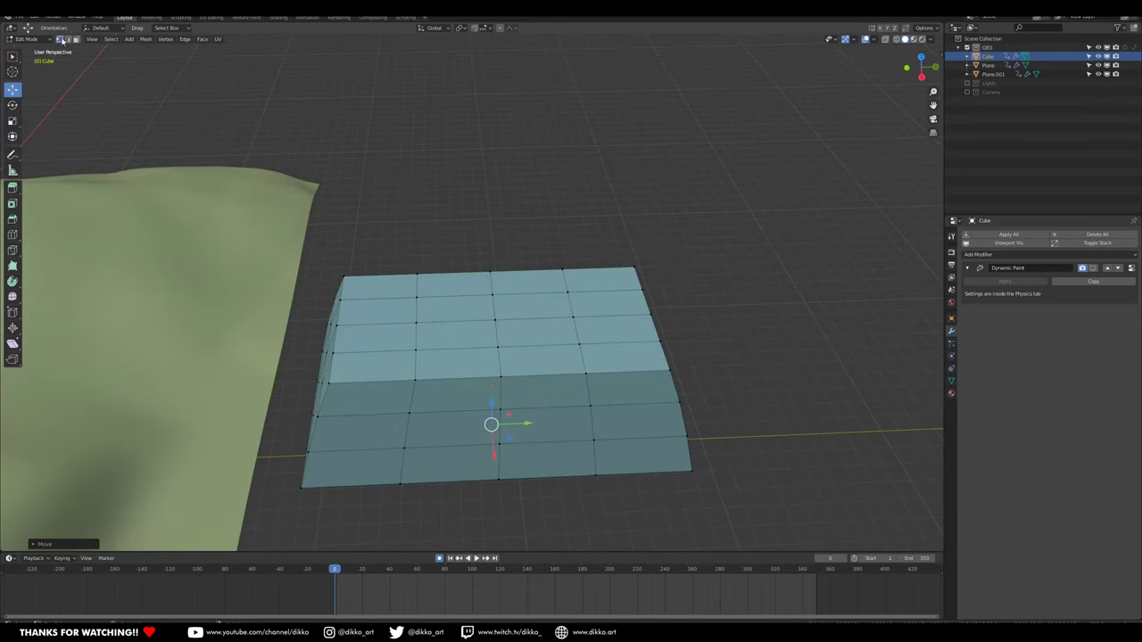
pyautogui.click(498, 323)
pyautogui.hotkey('shift', 's')
pyautogui.click(506, 377)
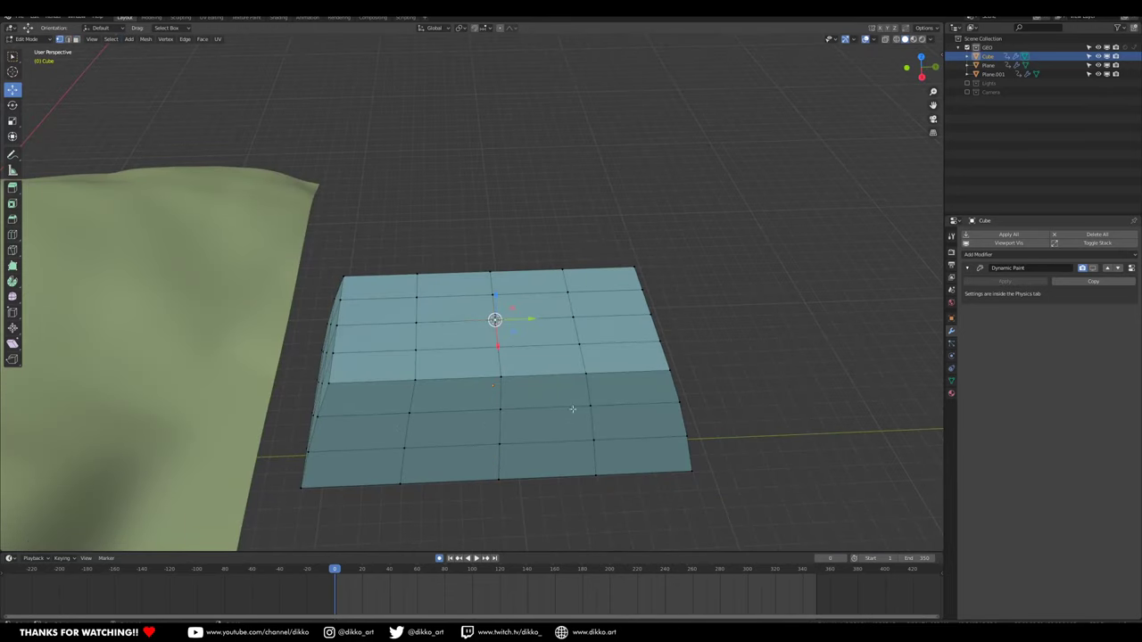
pyautogui.press('Tab')
# Add a UV sphere at the 3D cursor and scale it up to form a dome on top of the block.
pyautogui.moveTo(521, 351); pyautogui.dragTo(504, 336, button='middle')
pyautogui.hotkey('shift', 'a')
pyautogui.moveTo(500, 337)
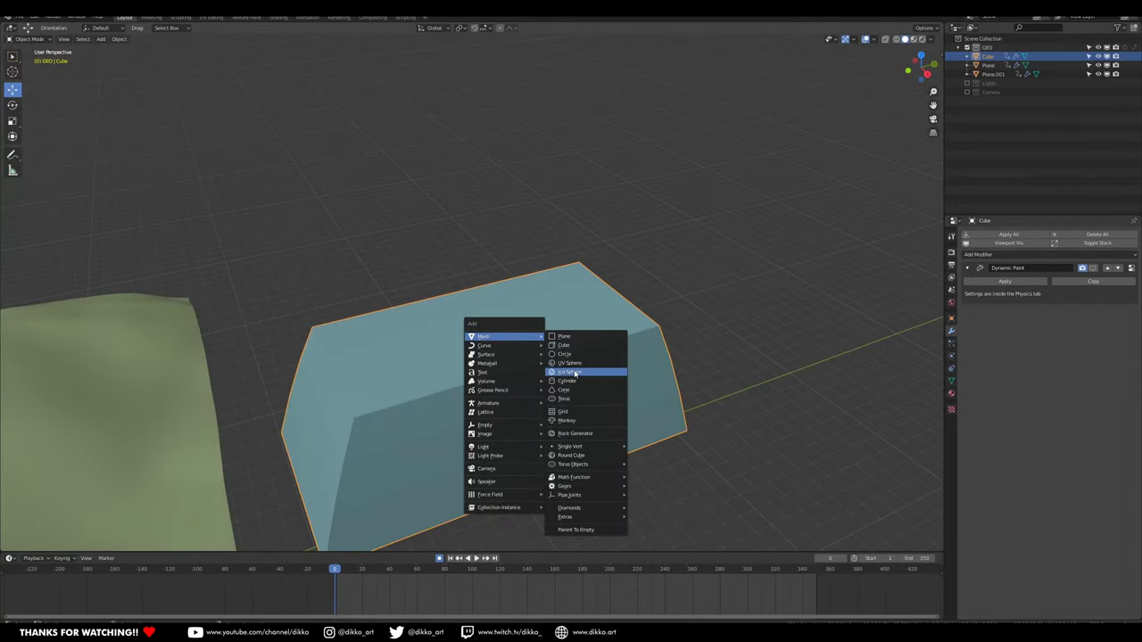
pyautogui.click(585, 366)
pyautogui.moveTo(586, 365); pyautogui.dragTo(580, 383, button='middle')
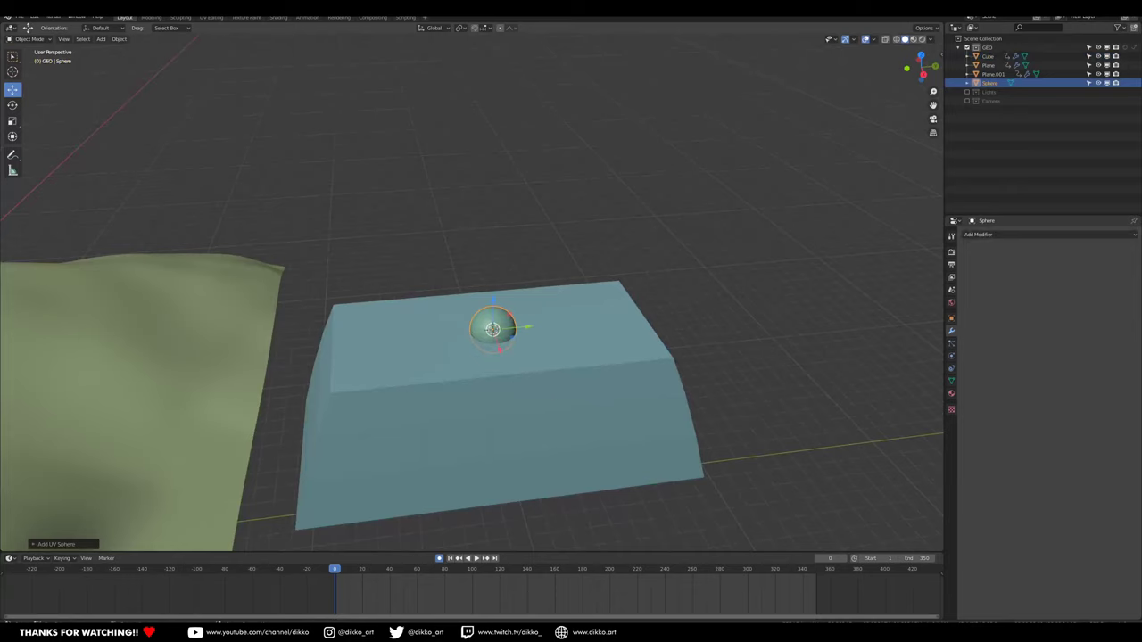
pyautogui.press('s')
pyautogui.click(767, 487)
pyautogui.moveTo(464, 323); pyautogui.dragTo(528, 336, button='middle')
pyautogui.press('s')
pyautogui.click(576, 366)
pyautogui.moveTo(575, 366); pyautogui.dragTo(680, 288, button='middle')
# Apply smooth shading to the dome sphere.
pyautogui.hotkey('shift', 's')
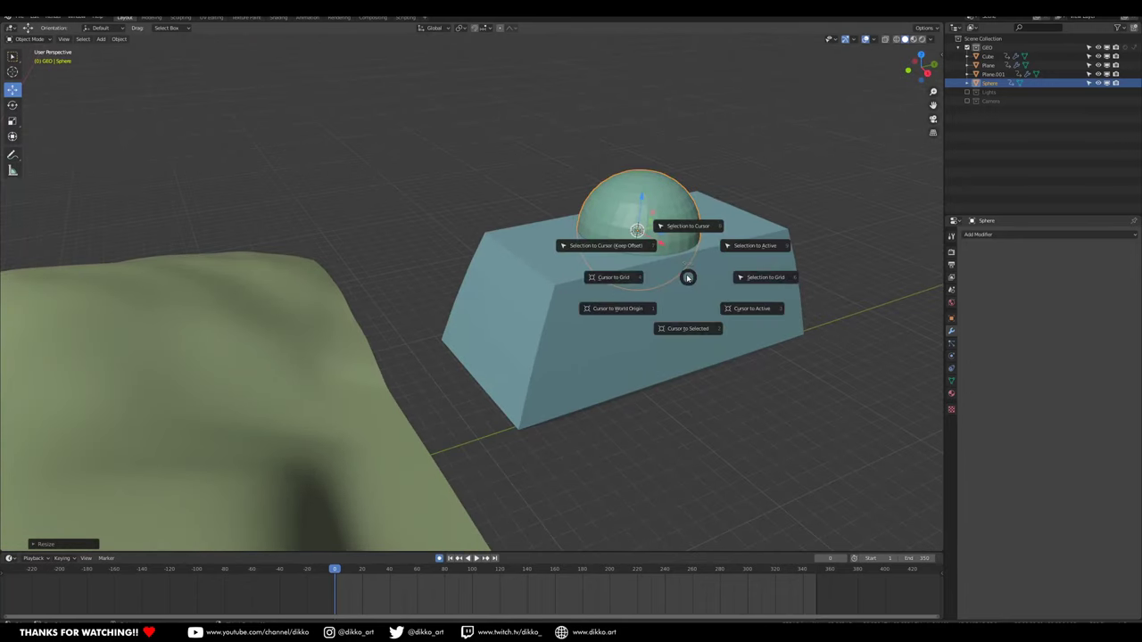
pyautogui.press('Escape')
pyautogui.rightClick(656, 223)
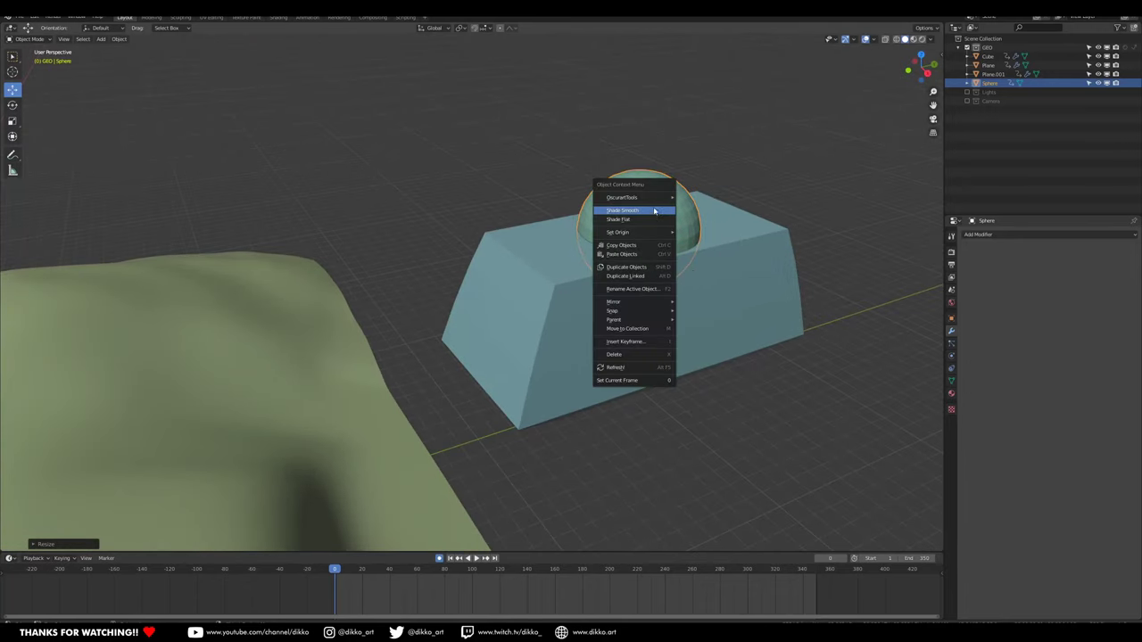
pyautogui.click(654, 210)
pyautogui.scroll(3, 676, 265)
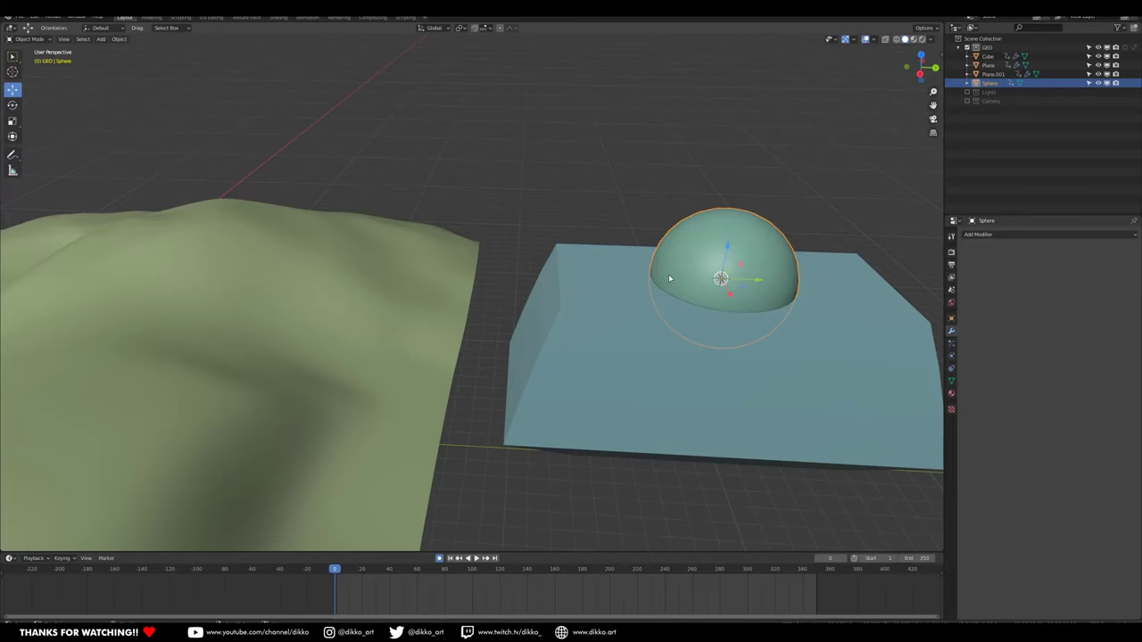
pyautogui.hotkey('shift', 's')
pyautogui.press('Escape')
# Duplicate the dome sphere along Y toward the terrain, beyond the block's end, and scale the copy down.
pyautogui.hotkey('shift', 'd')
pyautogui.press('y')
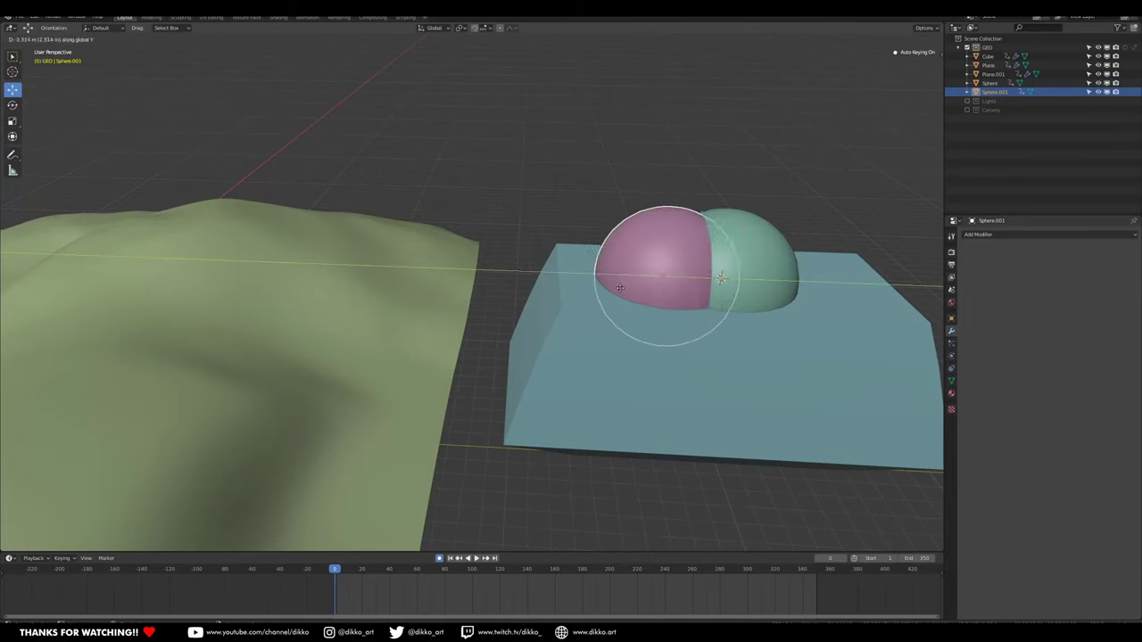
pyautogui.click(477, 292)
pyautogui.press('s')
pyautogui.click(536, 359)
# Move the smaller sphere down and inward so it is partly embedded in the block's end face toward the terrain.
pyautogui.moveTo(535, 360); pyautogui.dragTo(546, 273, button='middle')
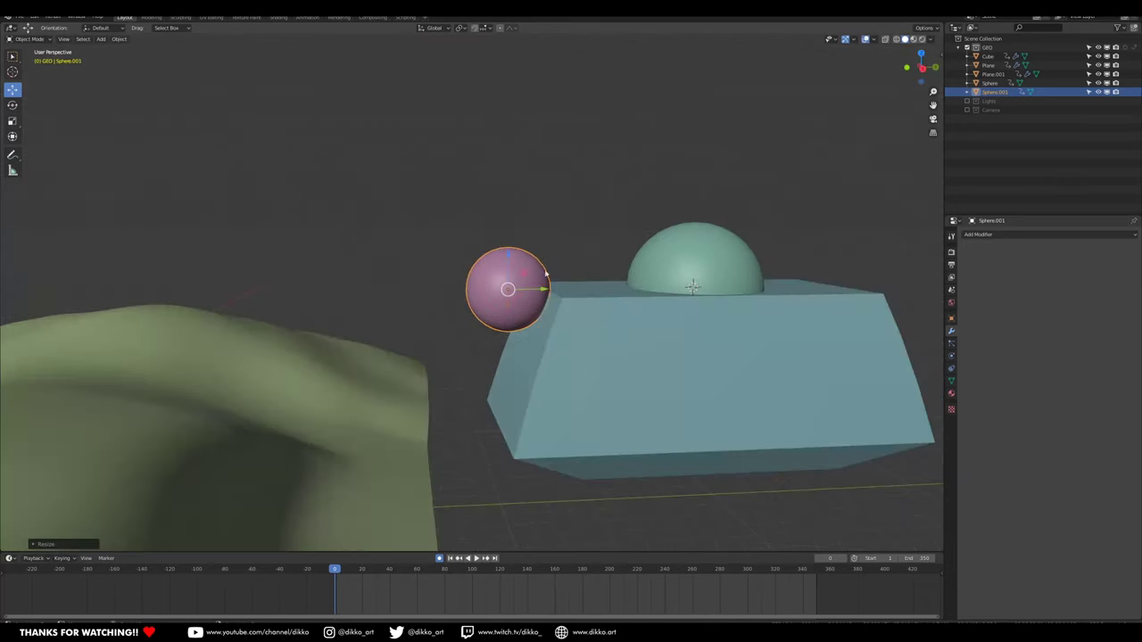
pyautogui.moveTo(508, 253); pyautogui.dragTo(563, 340)
pyautogui.moveTo(563, 339); pyautogui.dragTo(429, 359, button='middle')
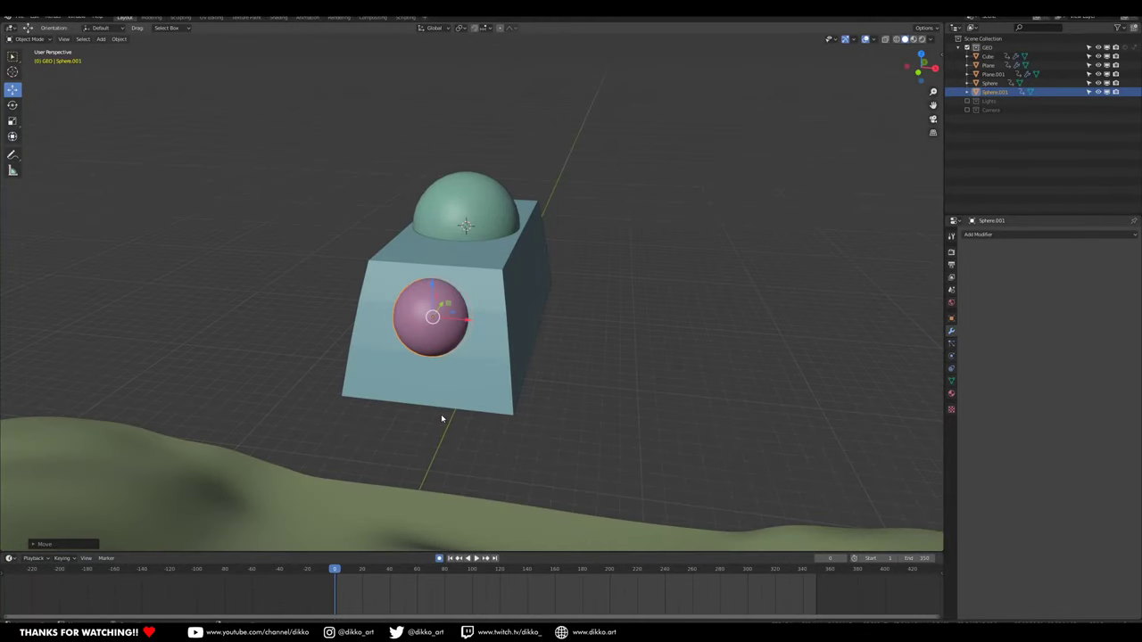
pyautogui.moveTo(484, 382); pyautogui.dragTo(448, 314, button='middle')
pyautogui.scroll(4, 491, 358)
pyautogui.moveTo(448, 314); pyautogui.dragTo(512, 319, button='middle')
pyautogui.keyDown('shift'); pyautogui.moveTo(512, 320); pyautogui.dragTo(555, 352, button='middle'); pyautogui.keyUp('shift')
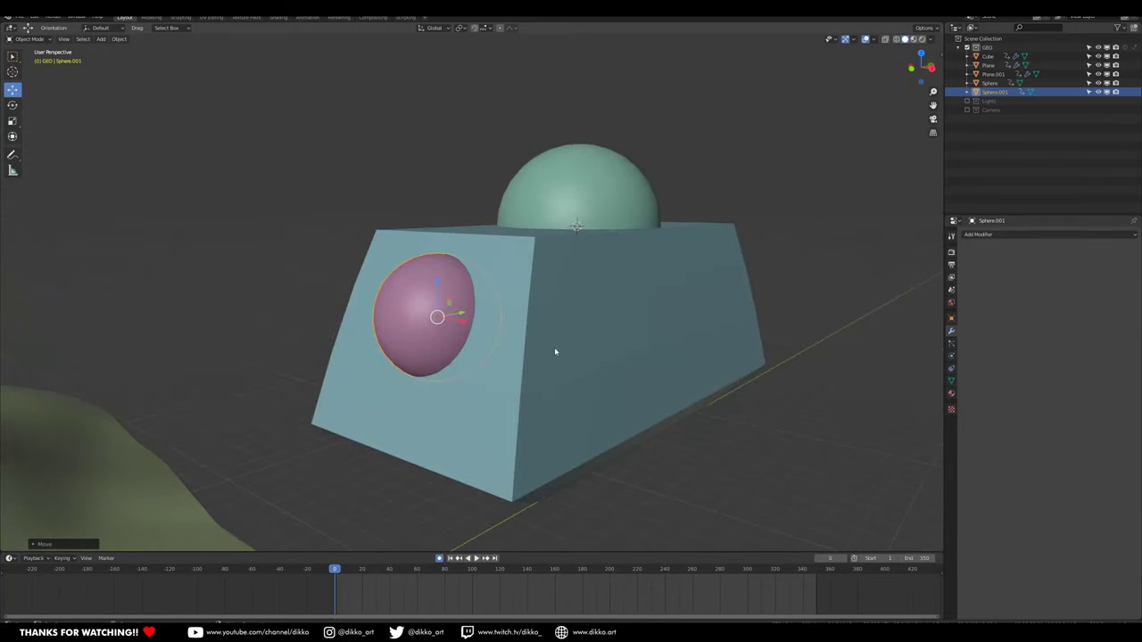
pyautogui.moveTo(430, 302); pyautogui.dragTo(482, 354, button='middle')
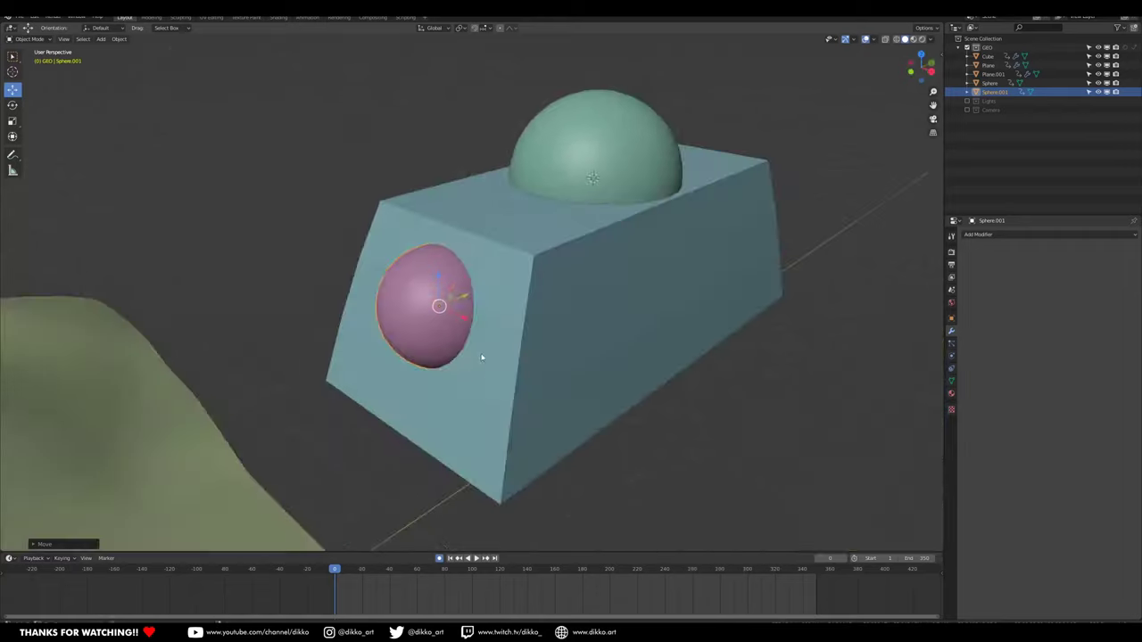
# Switch to the Blender window that has the four-legged walker model open.
pyautogui.click(124, 634)
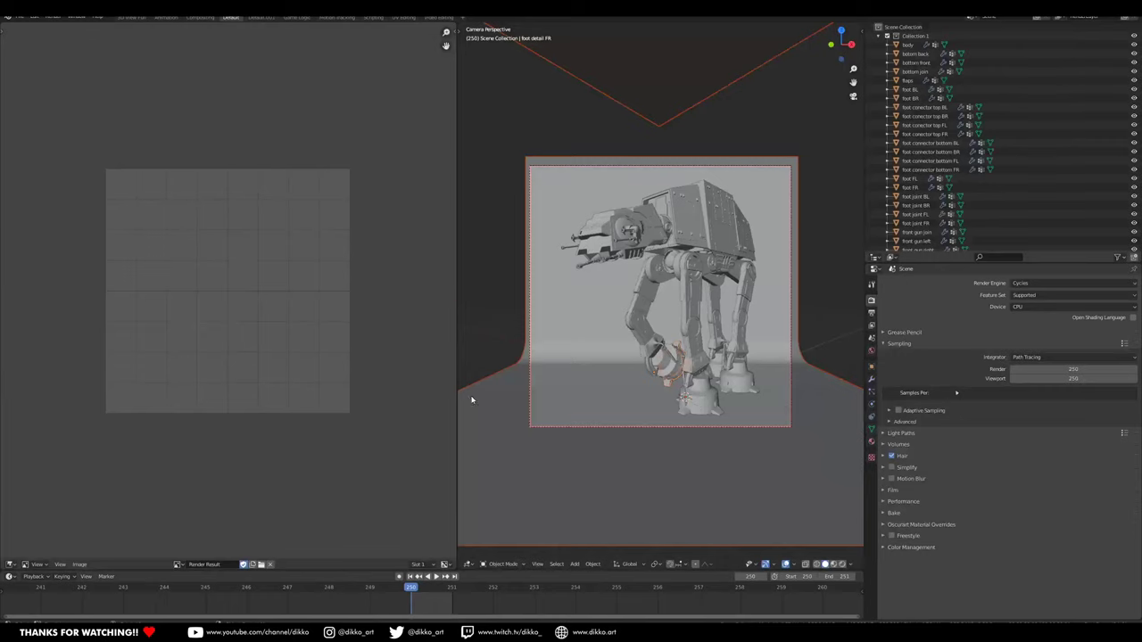
# Switch back to the terrain scene and snap the 3D cursor to the small sphere on the block's end face.
pyautogui.moveTo(472, 401); pyautogui.dragTo(692, 337, button='middle')
pyautogui.keyDown('shift'); pyautogui.moveTo(766, 258); pyautogui.dragTo(577, 344, button='middle'); pyautogui.keyUp('shift')
pyautogui.scroll(3, 681, 272)
pyautogui.moveTo(619, 420); pyautogui.dragTo(571, 437, button='middle')
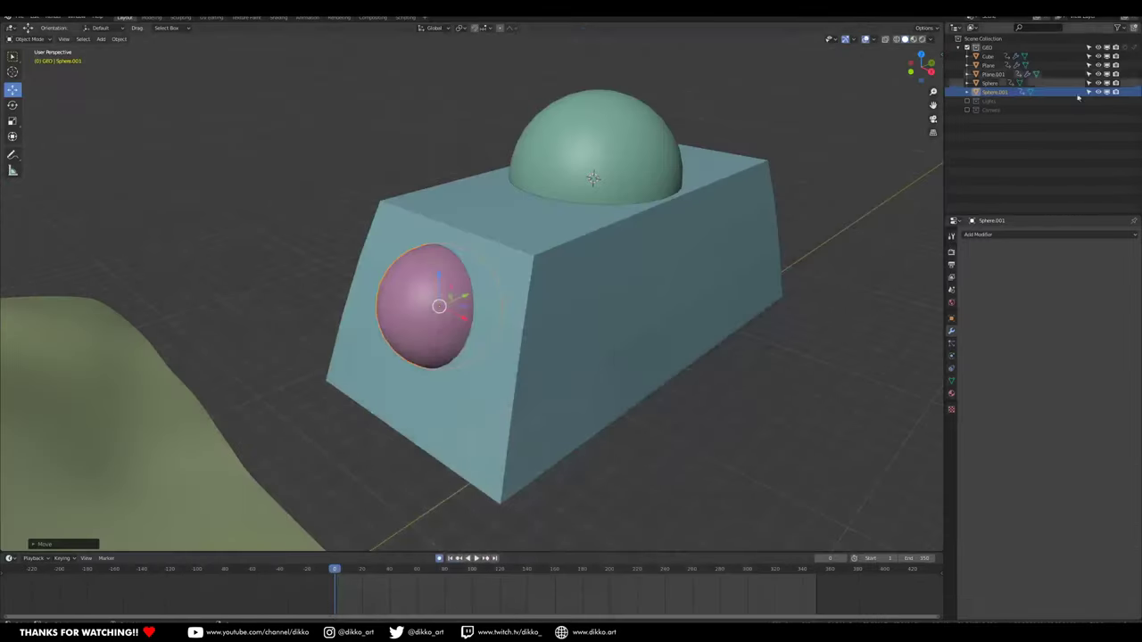
pyautogui.moveTo(415, 413)
pyautogui.mouseDown(button='middle')
pyautogui.moveTo(401, 403)
pyautogui.moveTo(417, 391)
pyautogui.mouseUp(button='middle')
pyautogui.hotkey('shift', 's')
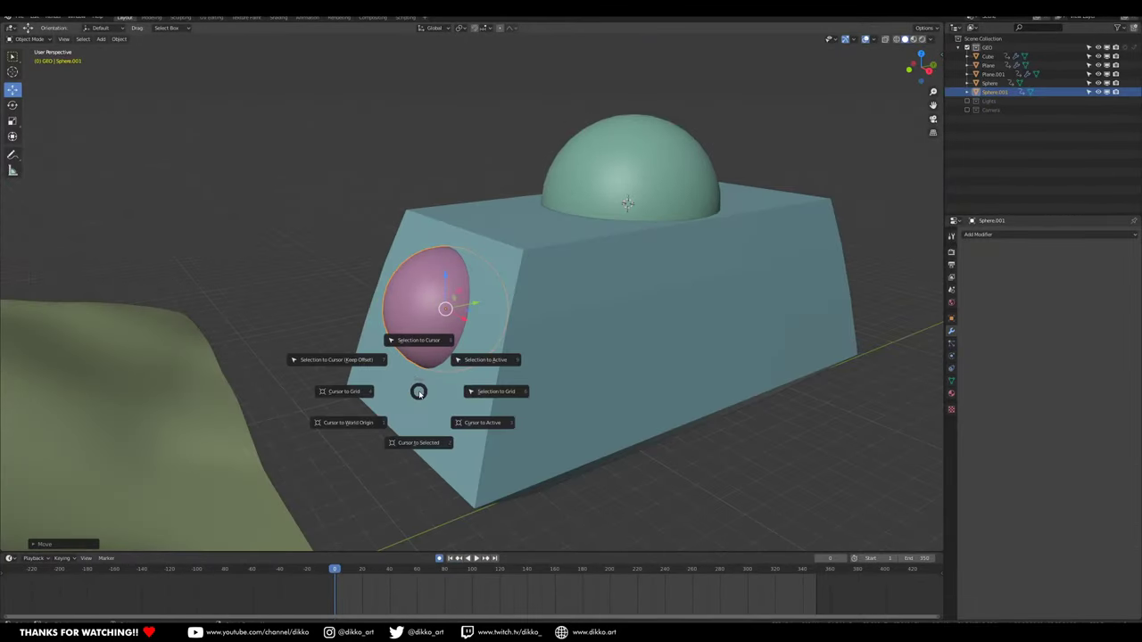
pyautogui.click(418, 443)
# Add a cylinder at the 3D cursor inside the small sphere.
pyautogui.moveTo(431, 451); pyautogui.dragTo(513, 418, button='middle')
pyautogui.hotkey('shift', 'a')
pyautogui.moveTo(520, 419)
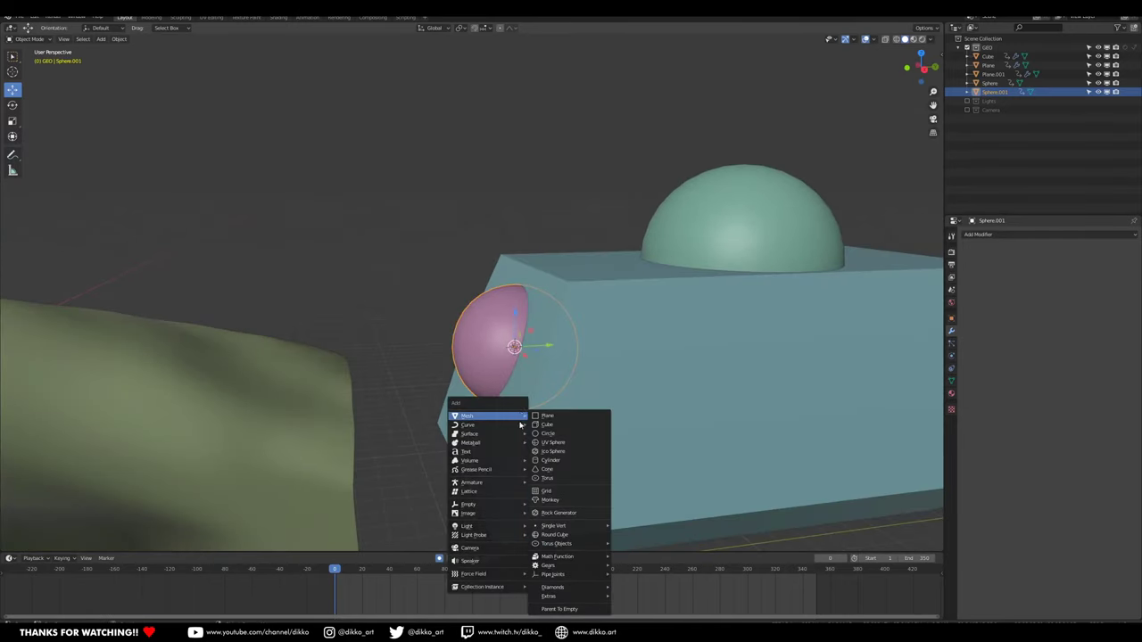
pyautogui.click(552, 461)
pyautogui.scroll(-2, 551, 461)
# Scale the cylinder down and adjust its length along Z to form a long, thin gun barrel.
pyautogui.moveTo(551, 461); pyautogui.dragTo(595, 433, button='middle')
pyautogui.press('s')
pyautogui.press('z')
pyautogui.click(635, 323)
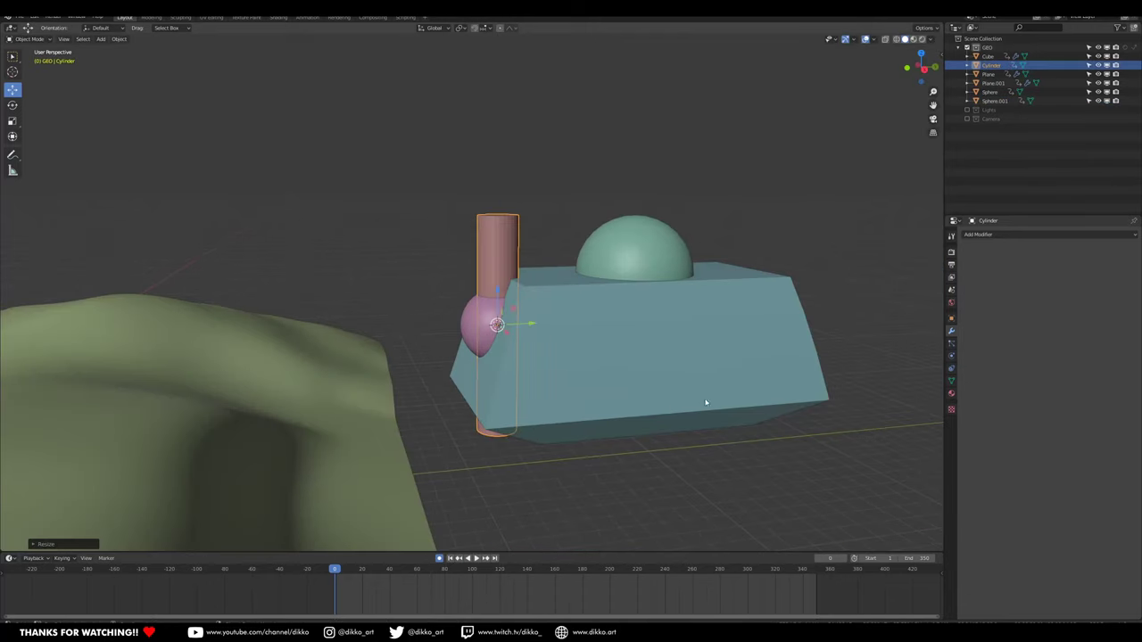
pyautogui.press('s')
pyautogui.click(572, 347)
pyautogui.press('s')
pyautogui.press('z')
pyautogui.click(655, 461)
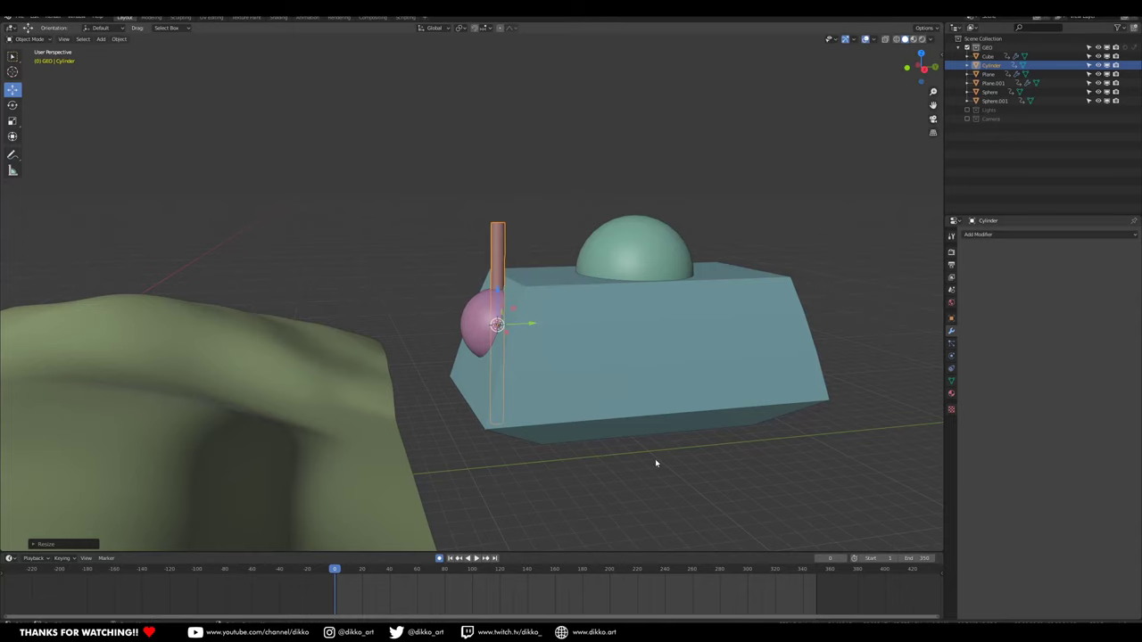
pyautogui.press('s')
pyautogui.press('z')
# Rotate the barrel about X to tilt slightly upward toward the terrain and slide it out of the small sphere along its local Z axis.
pyautogui.press('x')
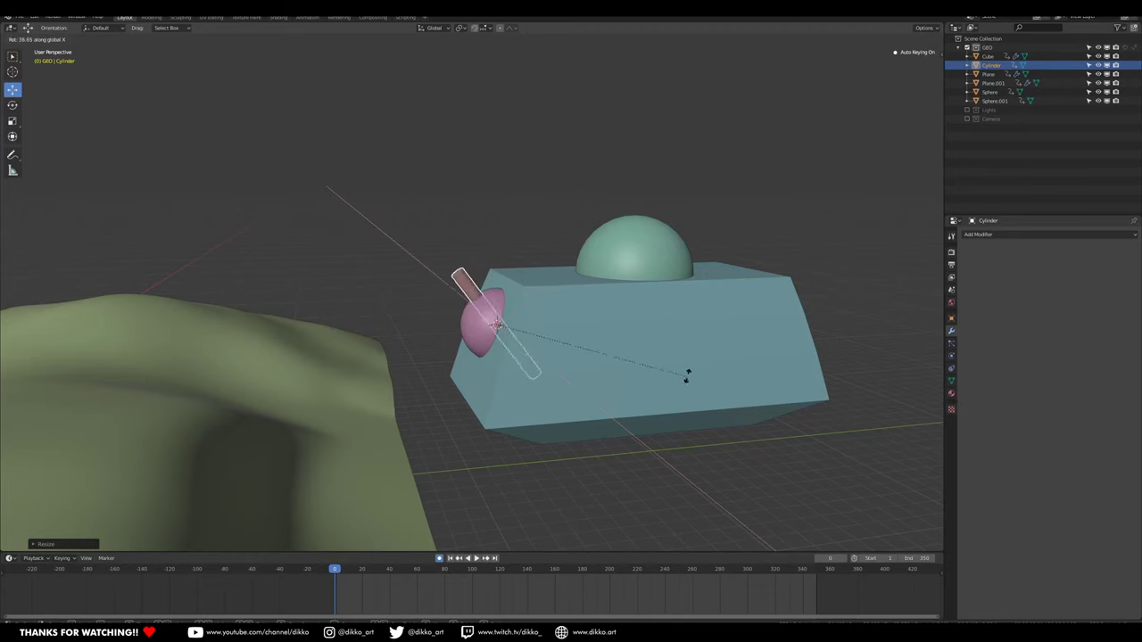
pyautogui.click(712, 273)
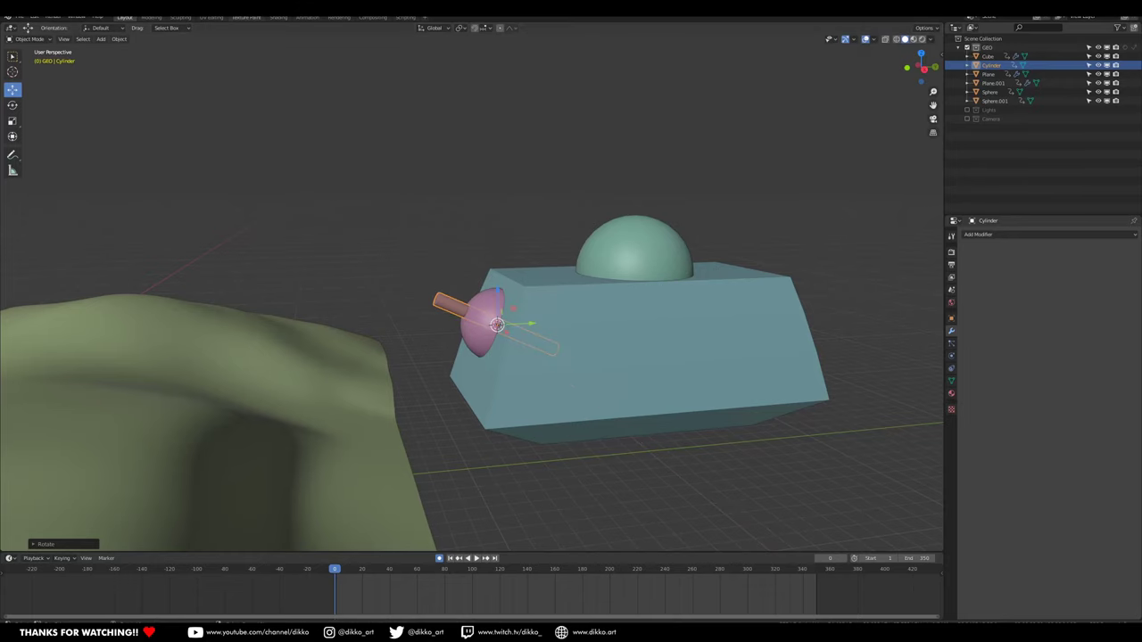
pyautogui.click(432, 28)
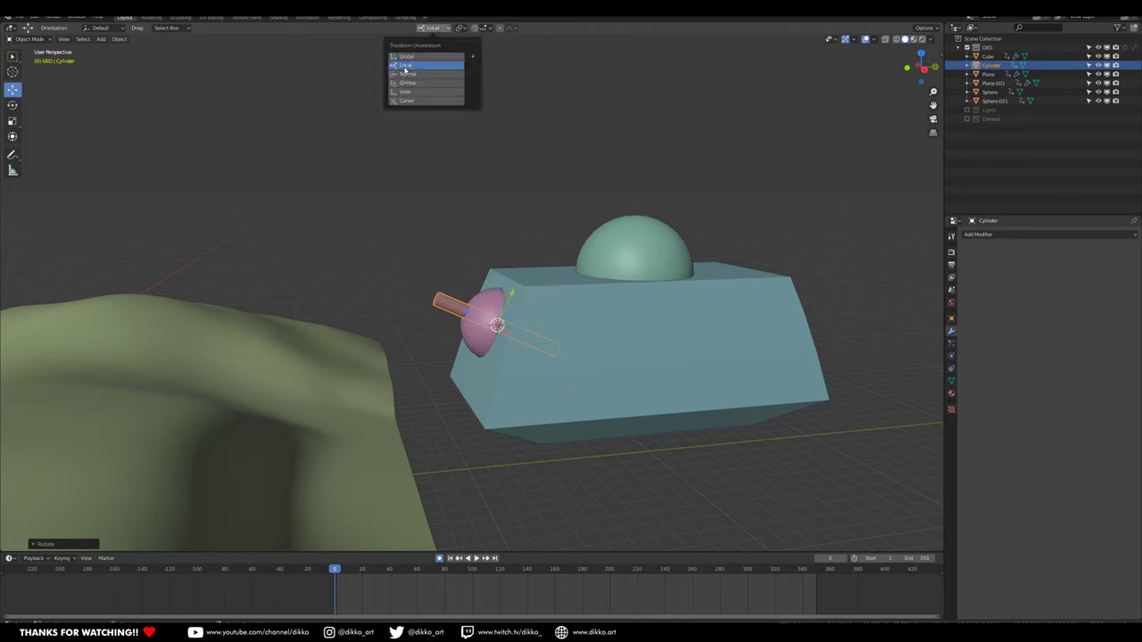
pyautogui.click(410, 65)
pyautogui.moveTo(469, 318); pyautogui.dragTo(388, 295)
pyautogui.moveTo(387, 295); pyautogui.dragTo(489, 323, button='middle')
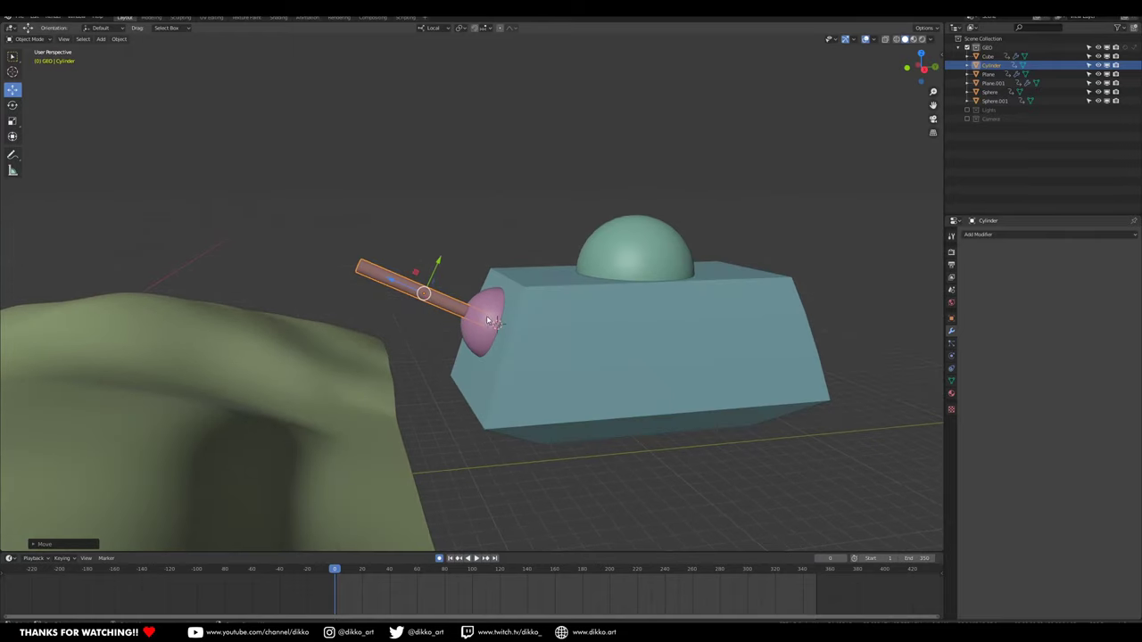
# Apply the barrel cylinder's scale.
pyautogui.hotkey('shift', 's')
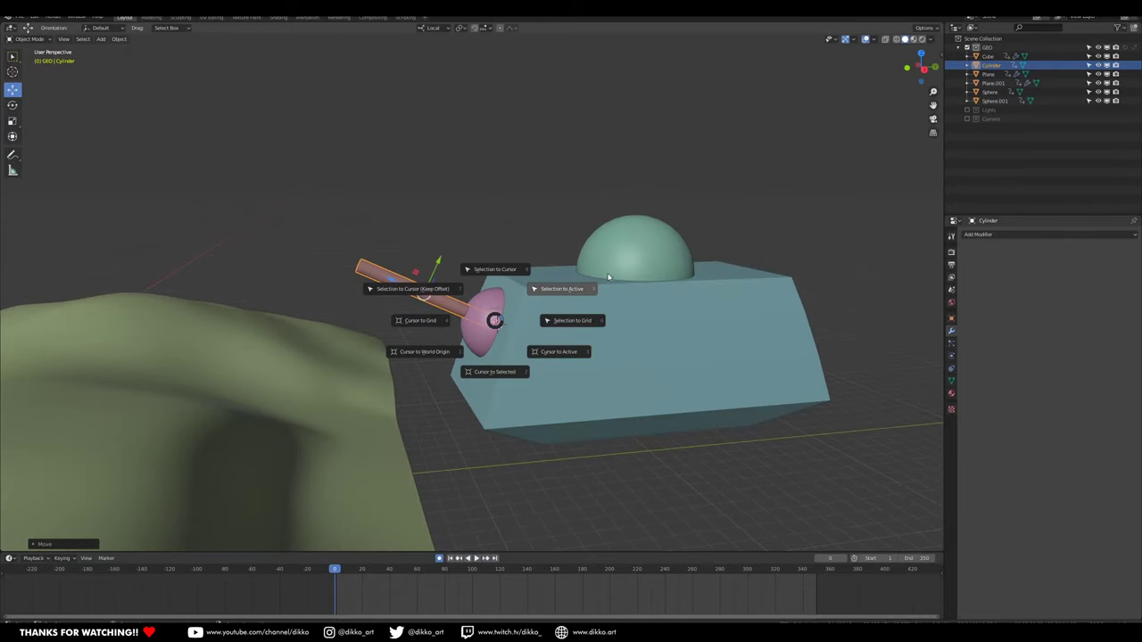
pyautogui.click(502, 357)
pyautogui.hotkey('ctrl', 'a')
pyautogui.click(514, 449)
pyautogui.moveTo(514, 450); pyautogui.dragTo(497, 331, button='middle')
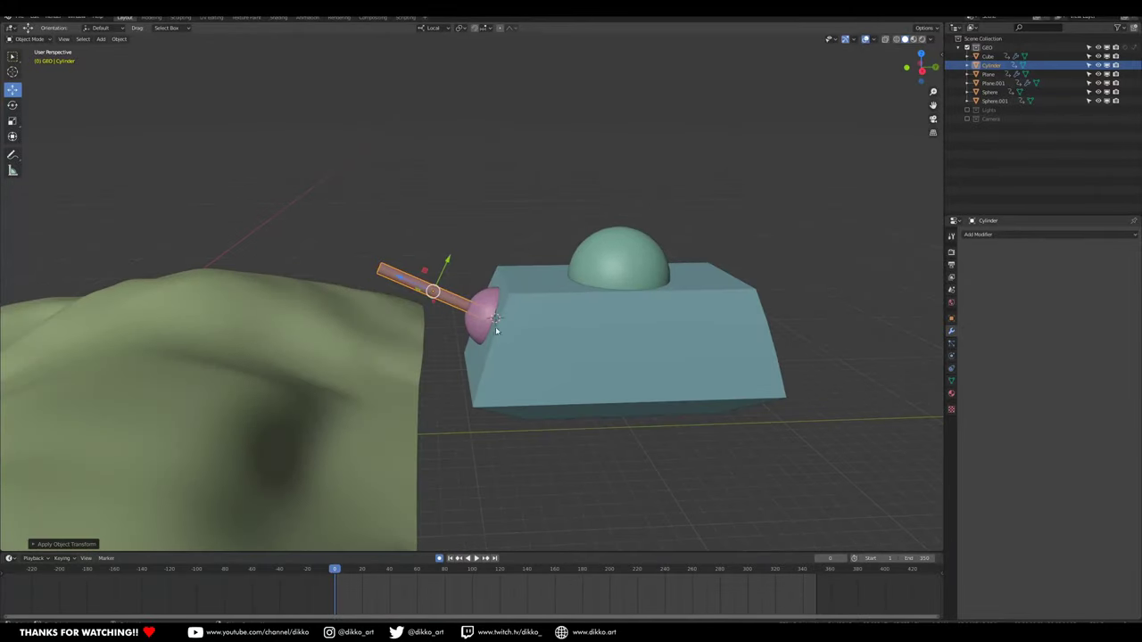
# Join the barrel, small sphere, block and dome into one object, with the dome as the active object.
pyautogui.keyDown('shift'); pyautogui.click(490, 319); pyautogui.keyUp('shift')
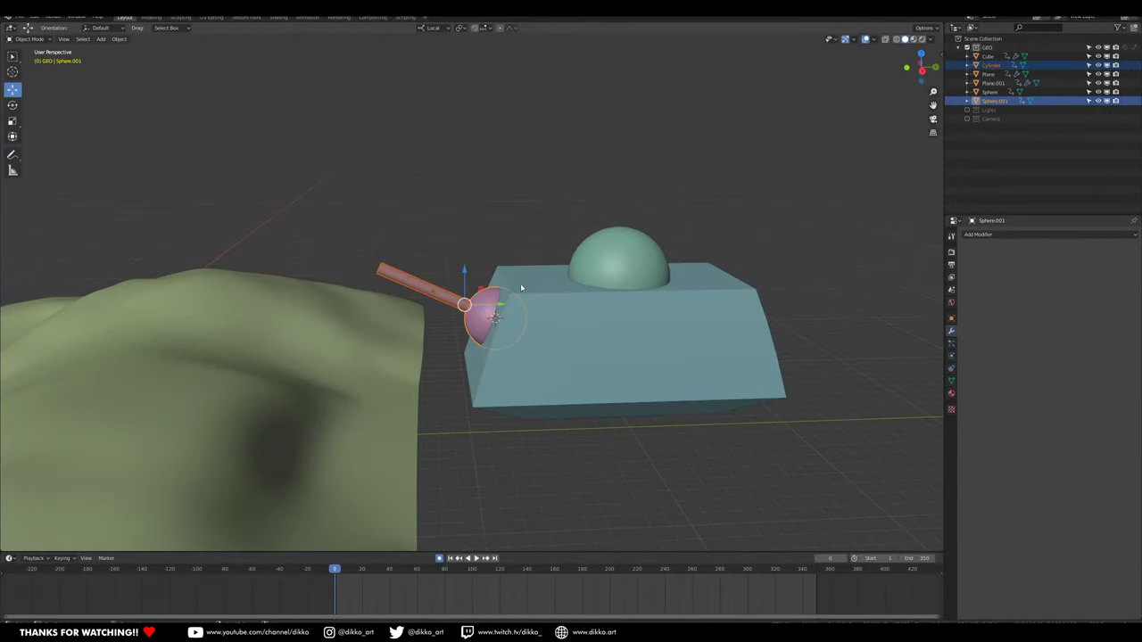
pyautogui.keyDown('shift'); pyautogui.click(521, 287); pyautogui.keyUp('shift')
pyautogui.keyDown('shift'); pyautogui.click(613, 258); pyautogui.keyUp('shift')
pyautogui.moveTo(588, 308); pyautogui.dragTo(545, 343, button='middle')
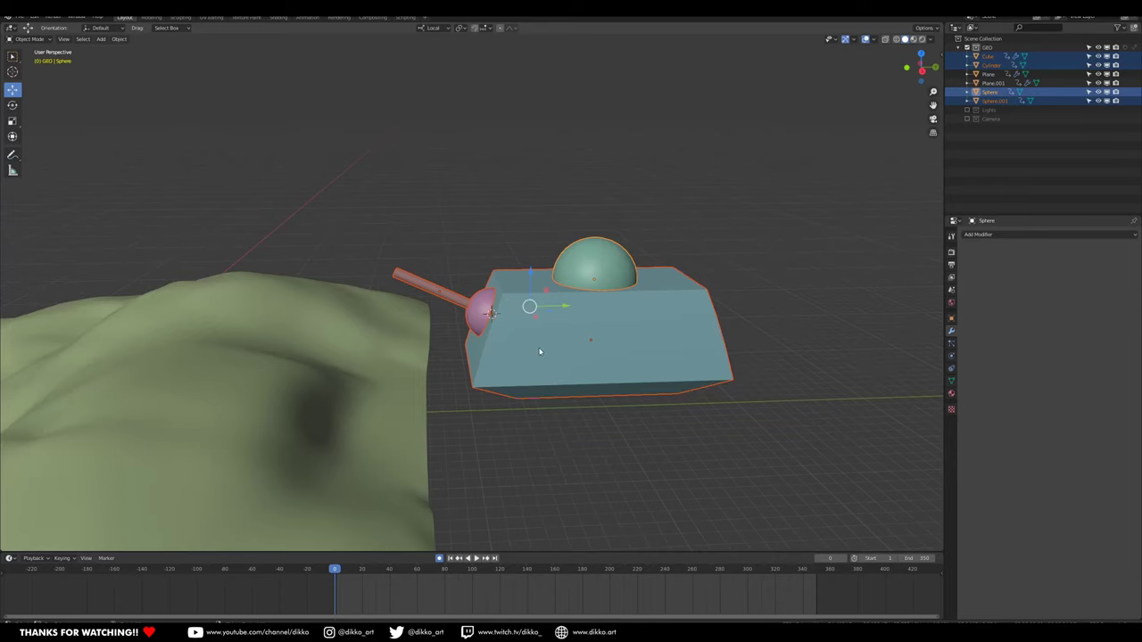
pyautogui.moveTo(538, 352); pyautogui.dragTo(591, 363, button='middle')
pyautogui.moveTo(510, 347)
pyautogui.mouseDown(button='middle')
pyautogui.moveTo(548, 335)
pyautogui.moveTo(514, 357)
pyautogui.mouseUp(button='middle')
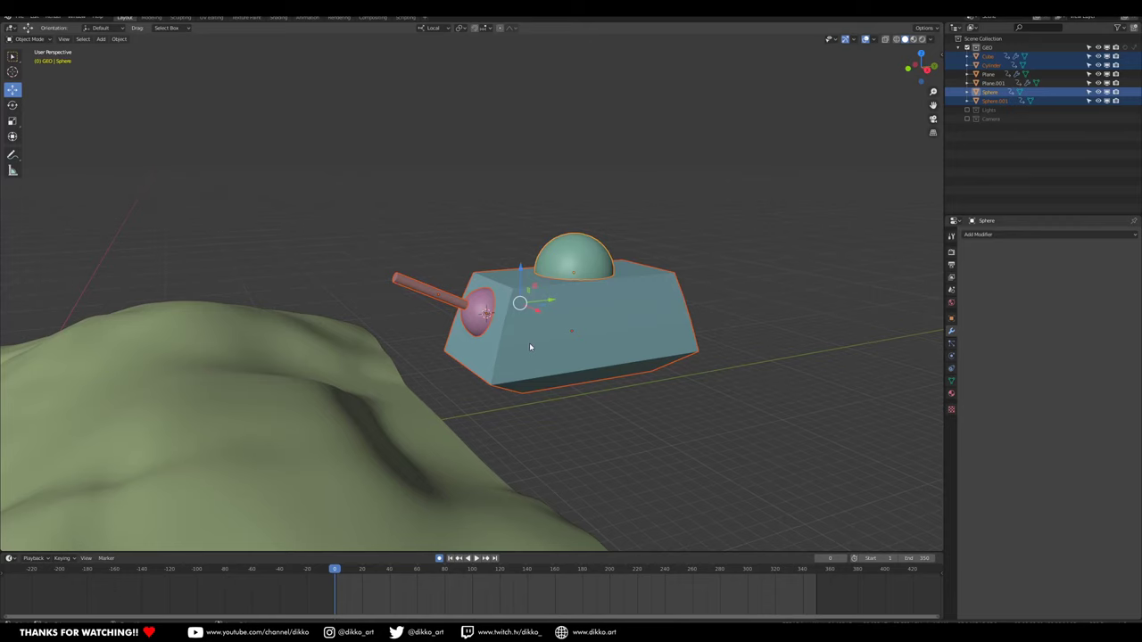
pyautogui.hotkey('ctrl', 'j')
# Snap the 3D cursor to the joined model's origin in the dome.
pyautogui.moveTo(529, 344); pyautogui.dragTo(464, 301, button='middle')
pyautogui.moveTo(466, 410); pyautogui.dragTo(594, 335, button='middle')
pyautogui.moveTo(447, 314); pyautogui.dragTo(504, 319, button='middle')
pyautogui.hotkey('shift', 's')
pyautogui.click(497, 353)
# Set the joined model's origin to its geometry.
pyautogui.scroll(2, 480, 317)
pyautogui.moveTo(480, 316)
pyautogui.mouseDown(button='middle')
pyautogui.moveTo(499, 291)
pyautogui.moveTo(453, 301)
pyautogui.moveTo(468, 301)
pyautogui.mouseUp(button='middle')
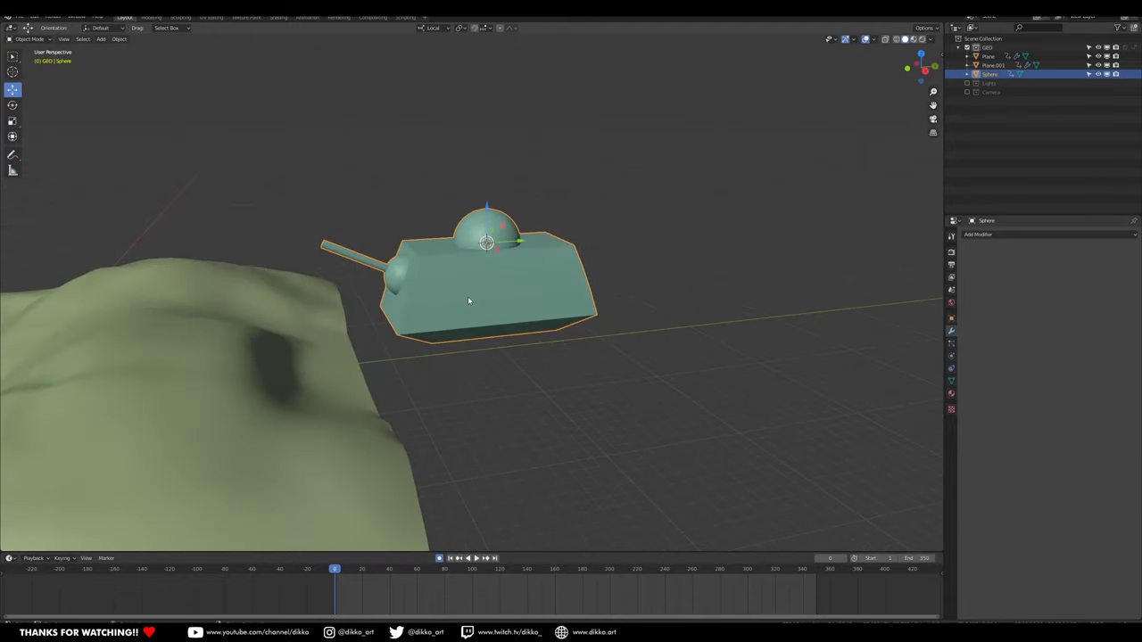
pyautogui.rightClick(469, 300)
pyautogui.moveTo(446, 318)
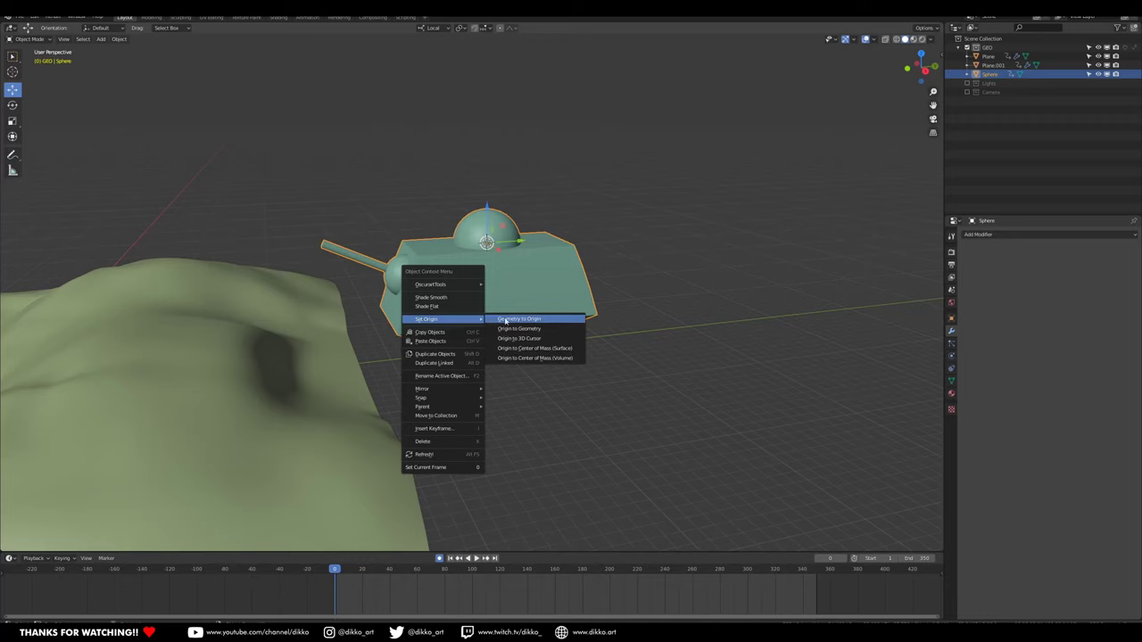
pyautogui.click(519, 330)
pyautogui.moveTo(519, 330); pyautogui.dragTo(476, 291, button='middle')
pyautogui.scroll(1, 476, 284)
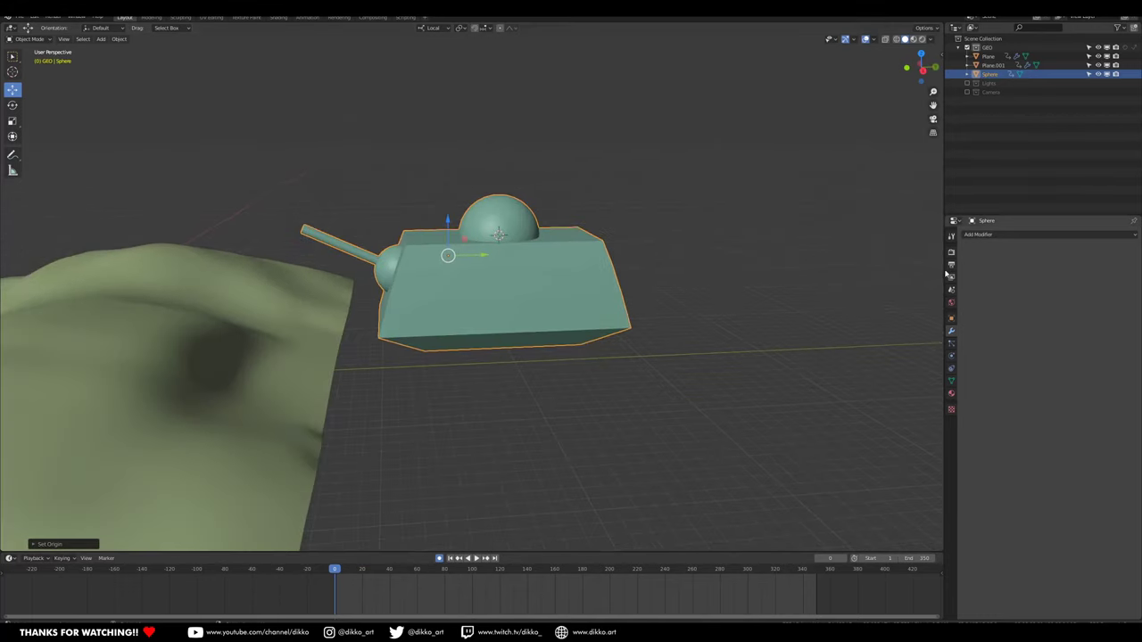
# Restrict transforms to origins only and move the model's origin down and back toward the middle of the body's lower part.
pyautogui.click(951, 237)
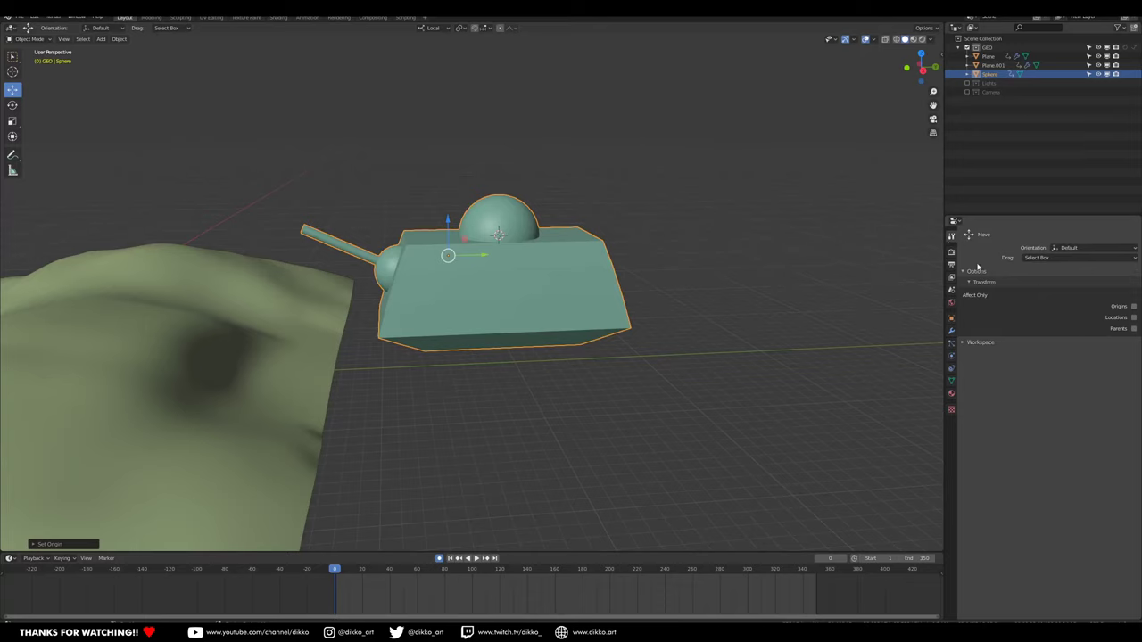
pyautogui.click(1132, 306)
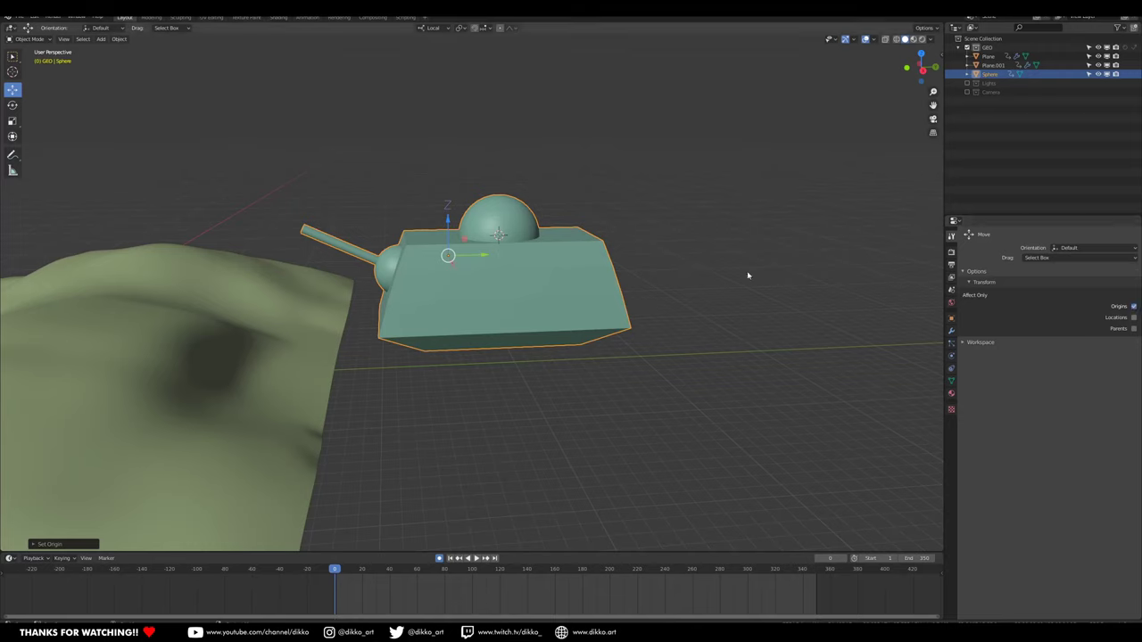
pyautogui.moveTo(448, 222); pyautogui.dragTo(540, 310)
pyautogui.moveTo(520, 301); pyautogui.dragTo(461, 292, button='middle')
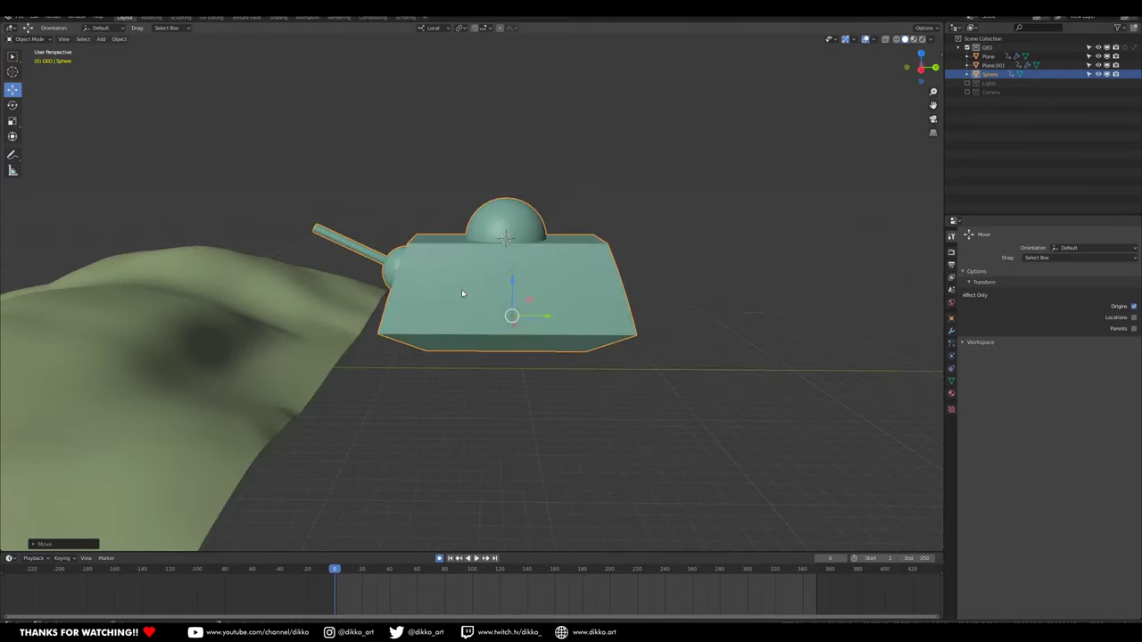
# In the right side view, align the origin directly beneath the dome at the body's lower edge, and turn off origins-only transforms.
pyautogui.press('KP_1')
pyautogui.press('KP_3')
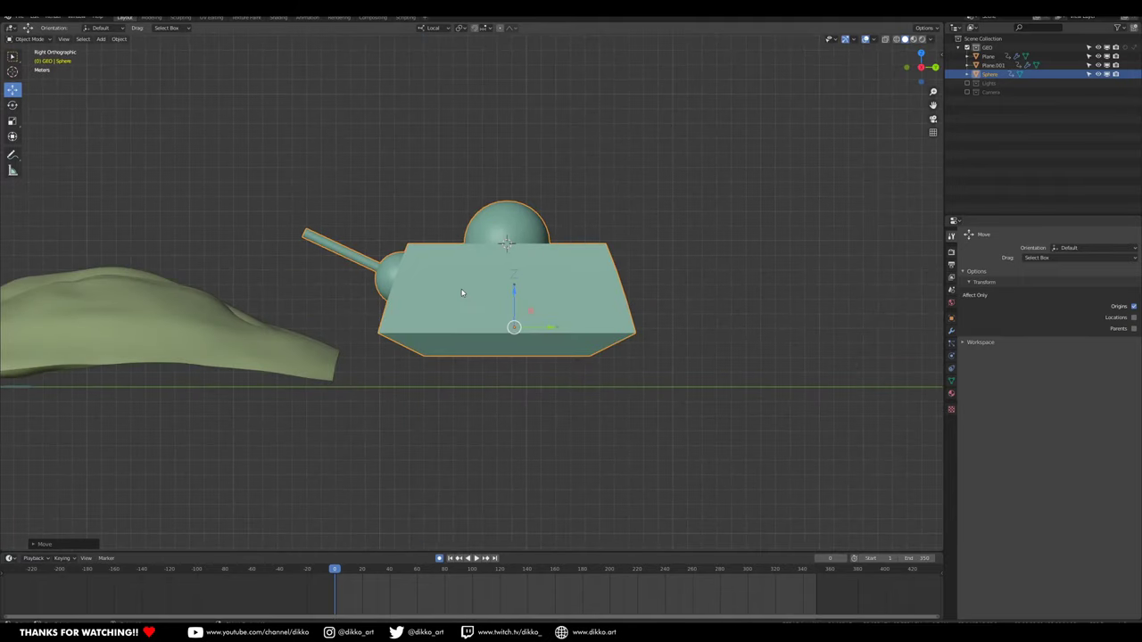
pyautogui.moveTo(544, 330); pyautogui.dragTo(535, 326)
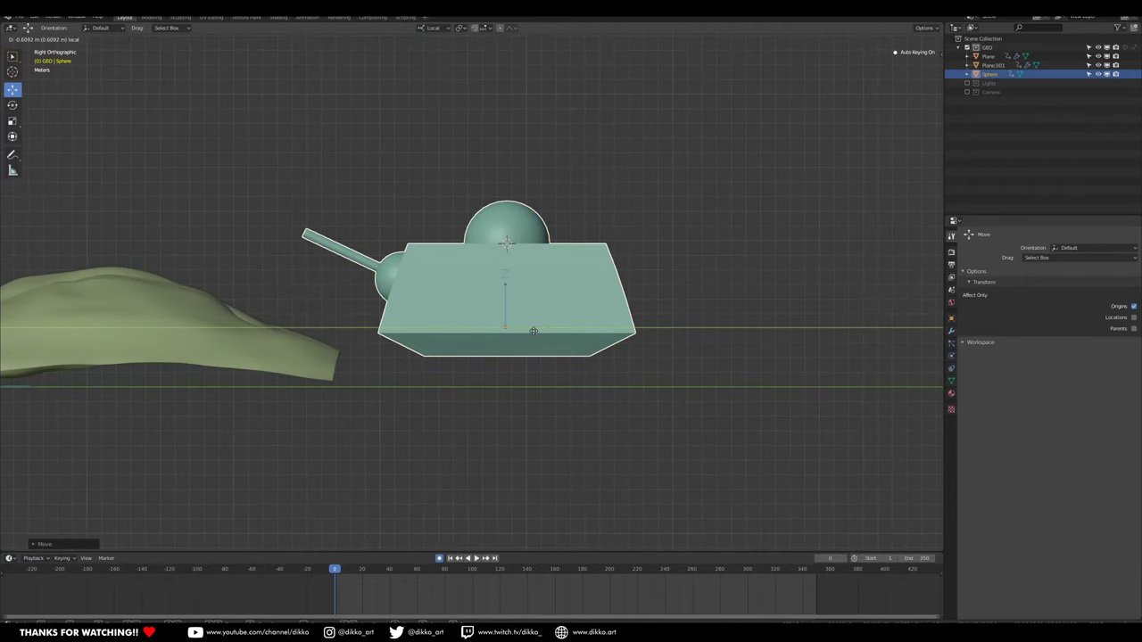
pyautogui.moveTo(535, 331); pyautogui.dragTo(536, 331)
pyautogui.moveTo(509, 293); pyautogui.dragTo(538, 299)
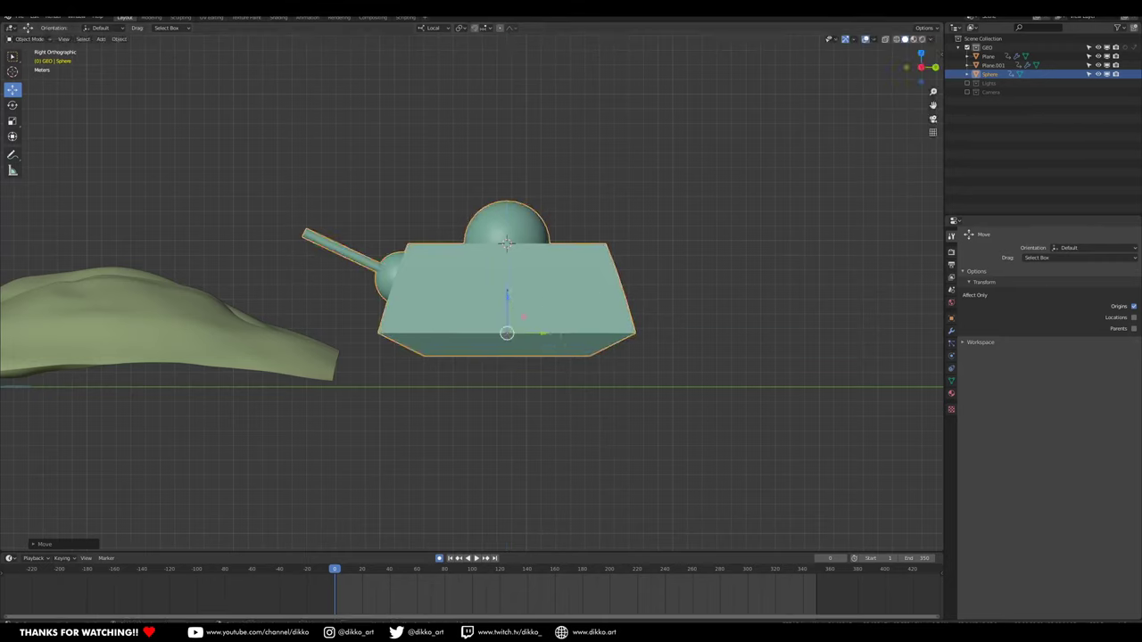
pyautogui.click(1134, 306)
# Add a mesh plane at the 3D cursor inside the dome.
pyautogui.moveTo(176, 379); pyautogui.dragTo(477, 346, button='middle')
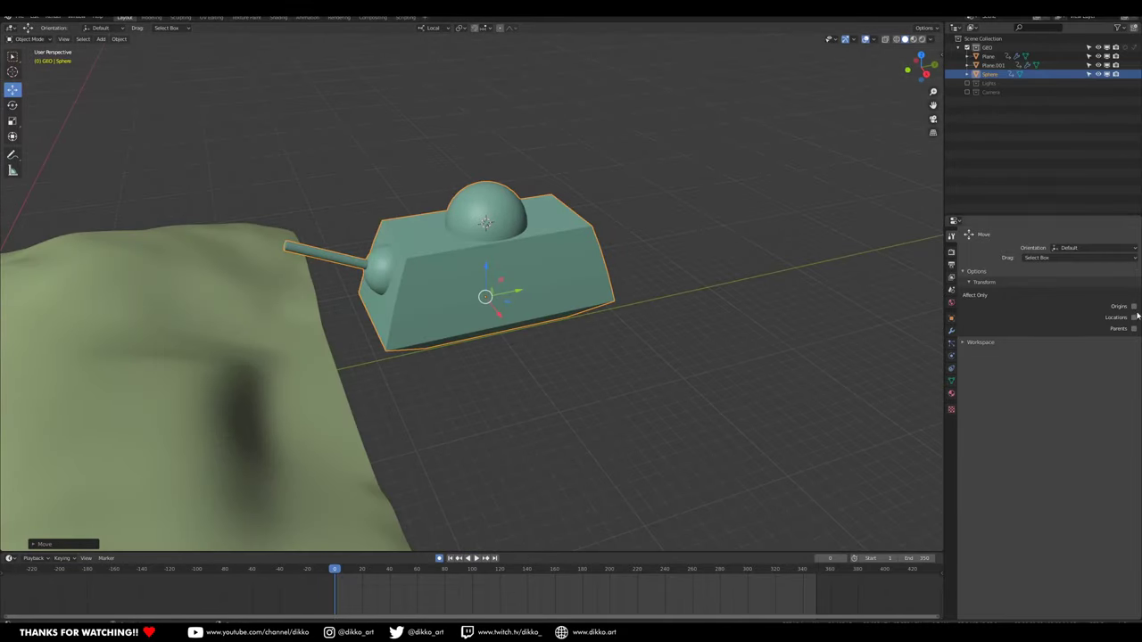
pyautogui.moveTo(433, 307); pyautogui.dragTo(498, 324, button='middle')
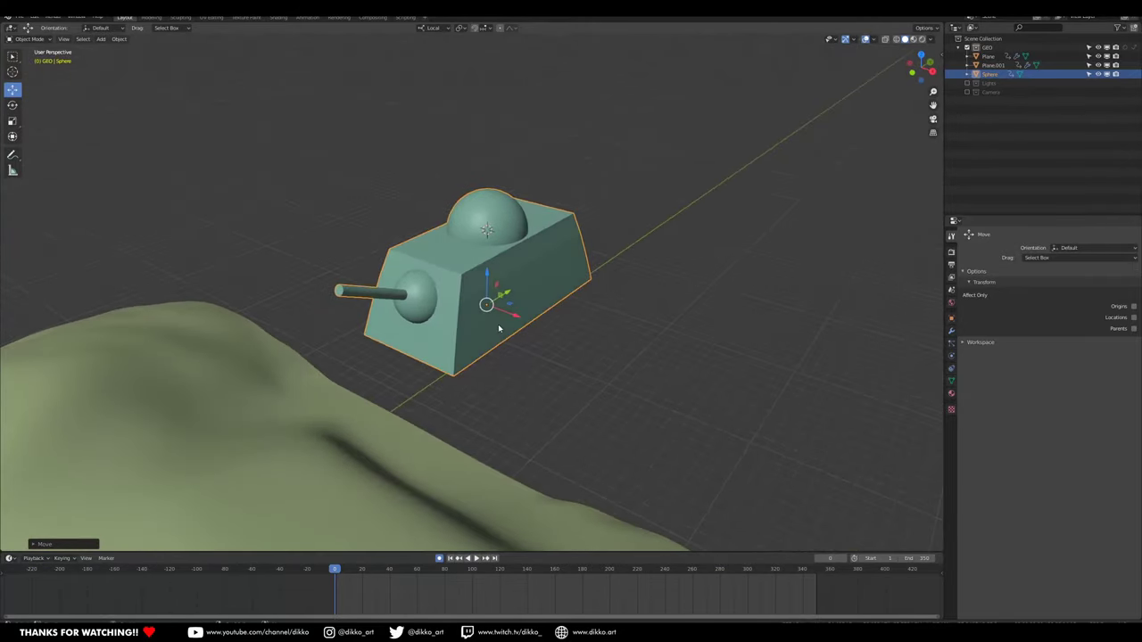
pyautogui.hotkey('shift', 'a')
pyautogui.moveTo(498, 324)
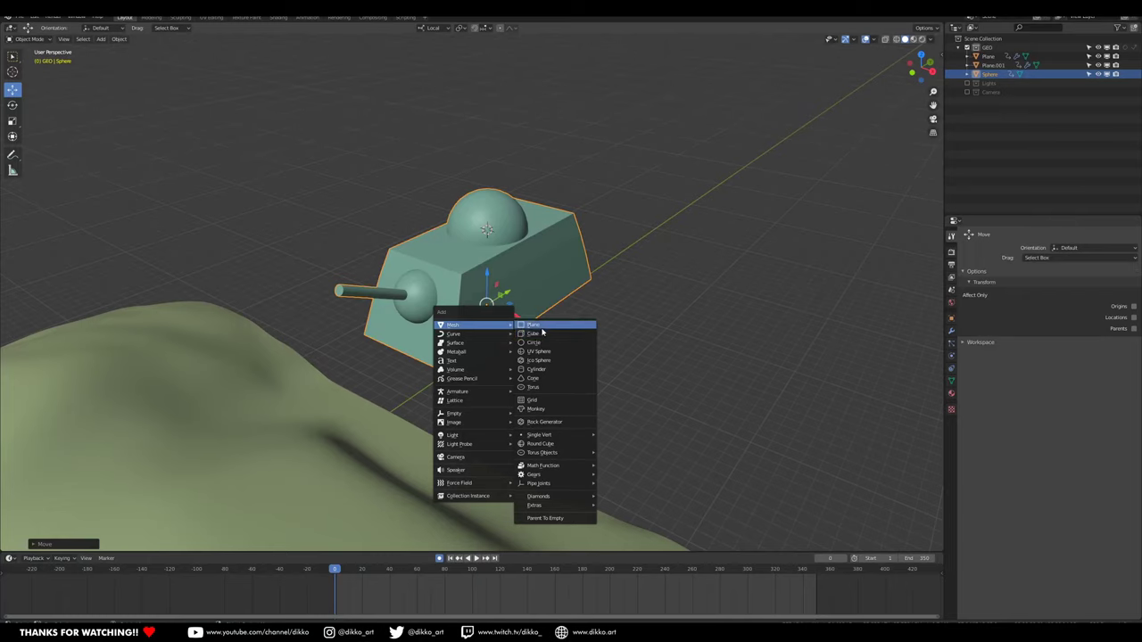
pyautogui.click(538, 324)
pyautogui.moveTo(510, 242); pyautogui.dragTo(548, 240, button='middle')
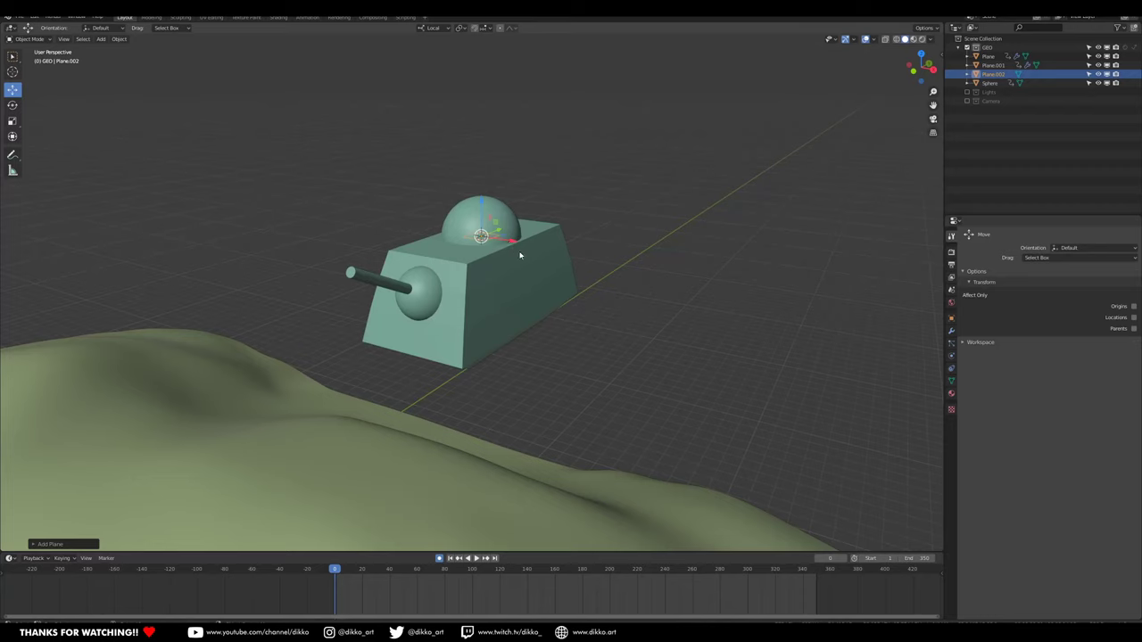
# Select the joined model and snap the 3D cursor to its repositioned origin near the body's base.
pyautogui.click(499, 306)
pyautogui.hotkey('shift', 's')
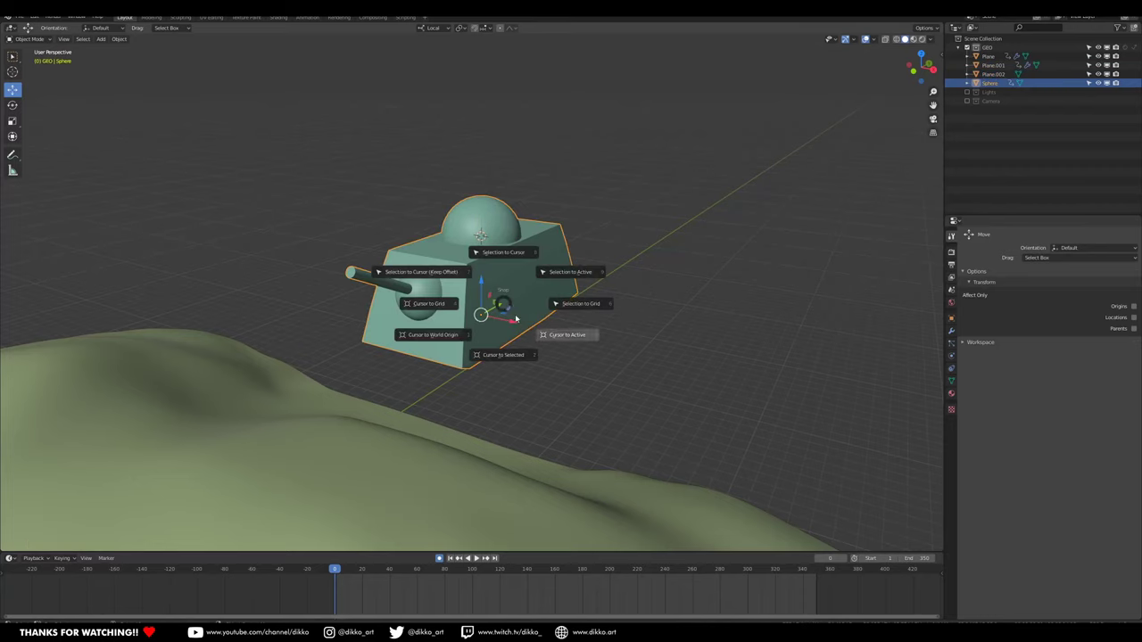
pyautogui.press('Escape')
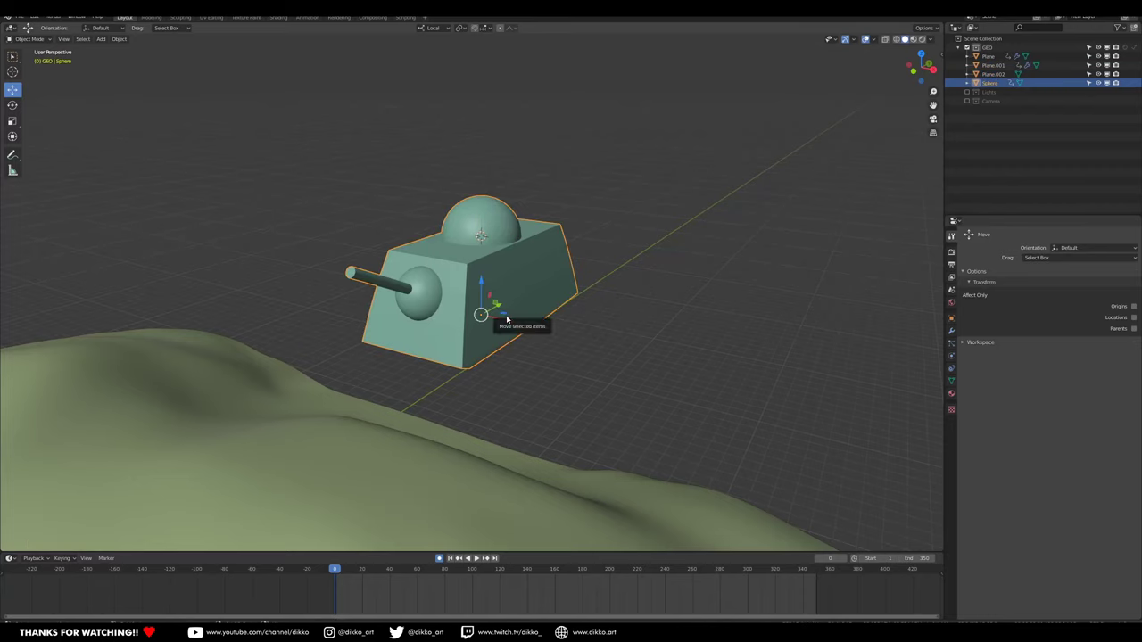
pyautogui.hotkey('shift', 's')
pyautogui.click(511, 375)
pyautogui.moveTo(511, 375); pyautogui.dragTo(453, 348, button='middle')
pyautogui.scroll(2, 552, 234)
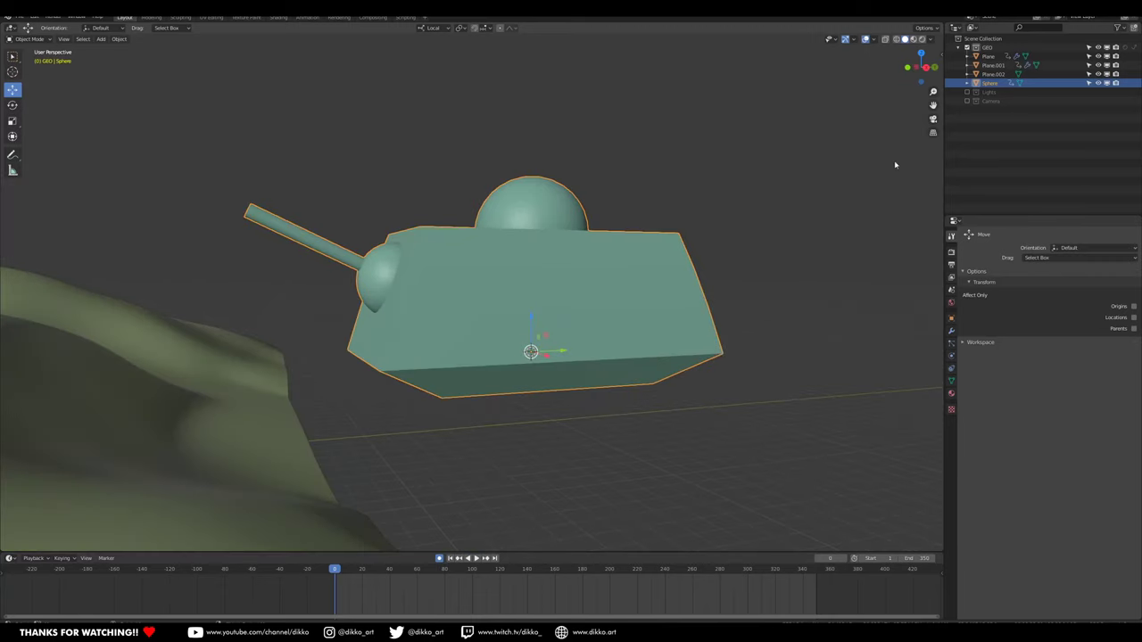
# Select the newly added plane and snap it to the 3D cursor in the lower part of the body.
pyautogui.click(1000, 76)
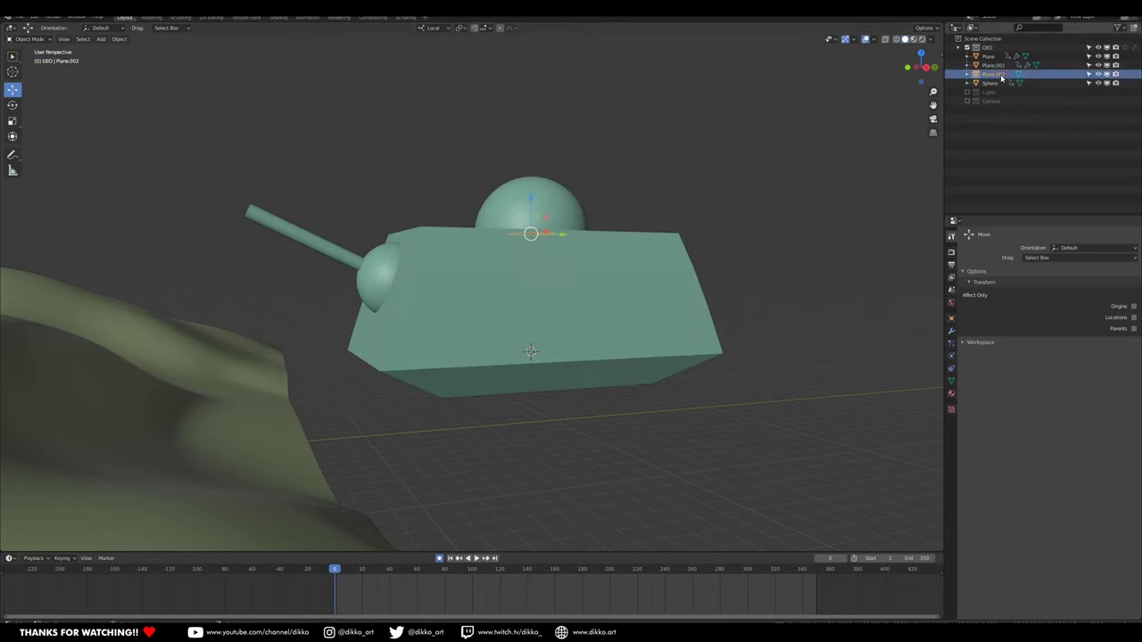
pyautogui.moveTo(526, 254); pyautogui.dragTo(574, 250, button='middle')
pyautogui.hotkey('shift', 's')
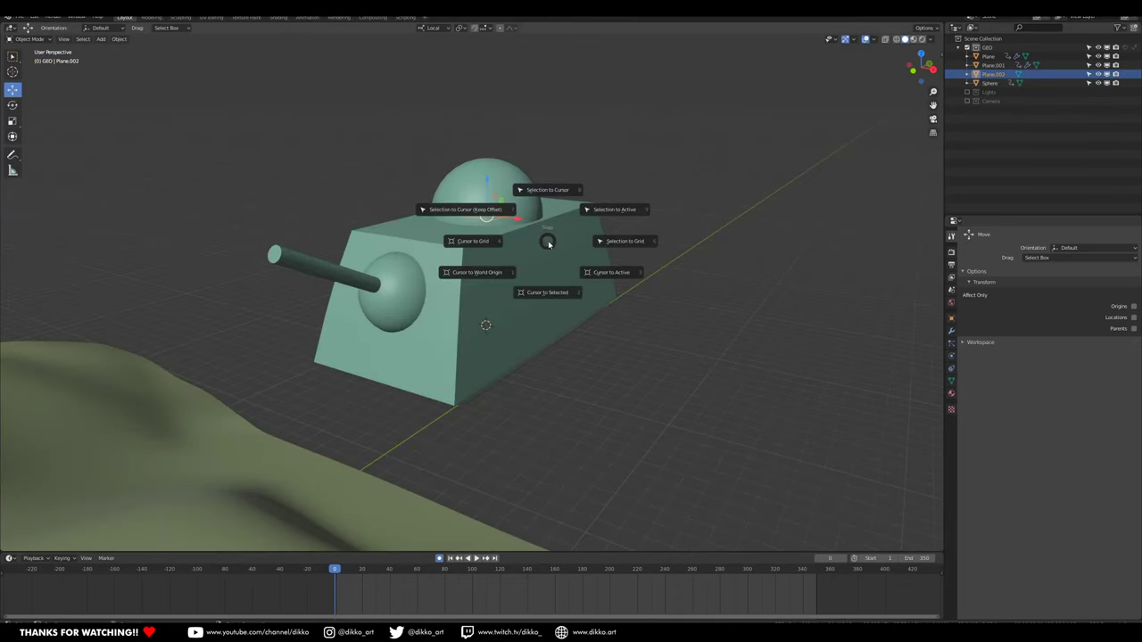
pyautogui.click(572, 193)
pyautogui.moveTo(509, 300); pyautogui.dragTo(497, 270, button='middle')
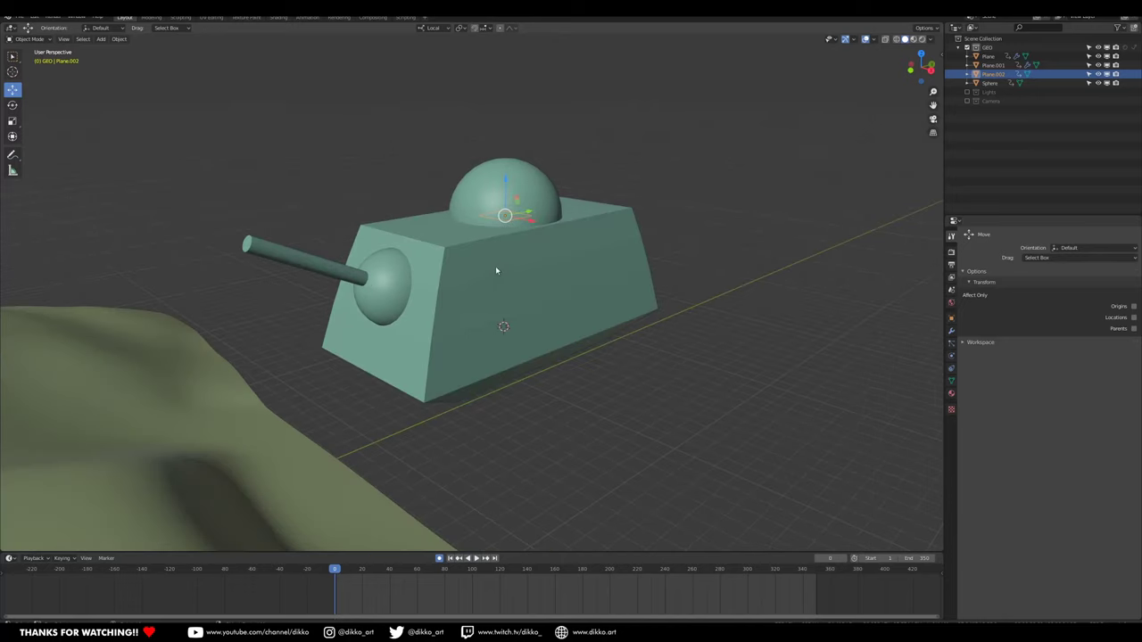
pyautogui.hotkey('shift', 's')
pyautogui.click(524, 185)
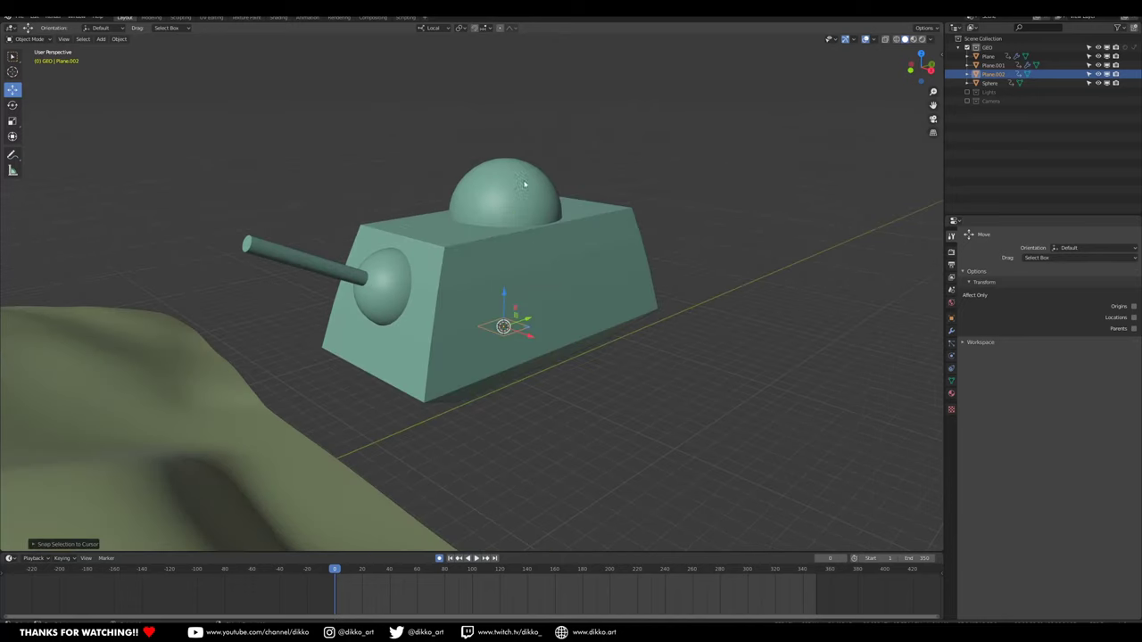
pyautogui.moveTo(544, 321); pyautogui.dragTo(551, 374, button='middle')
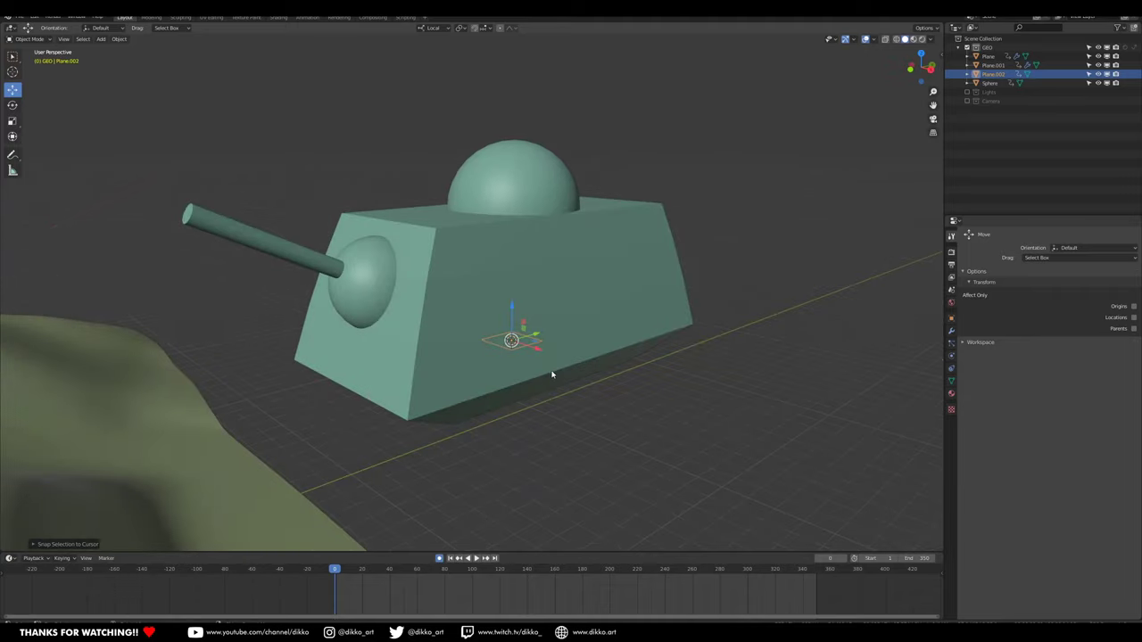
# Isolate the new plane in local view and scale it along X into a long rectangle in Edit Mode.
pyautogui.press('KP_Divide')
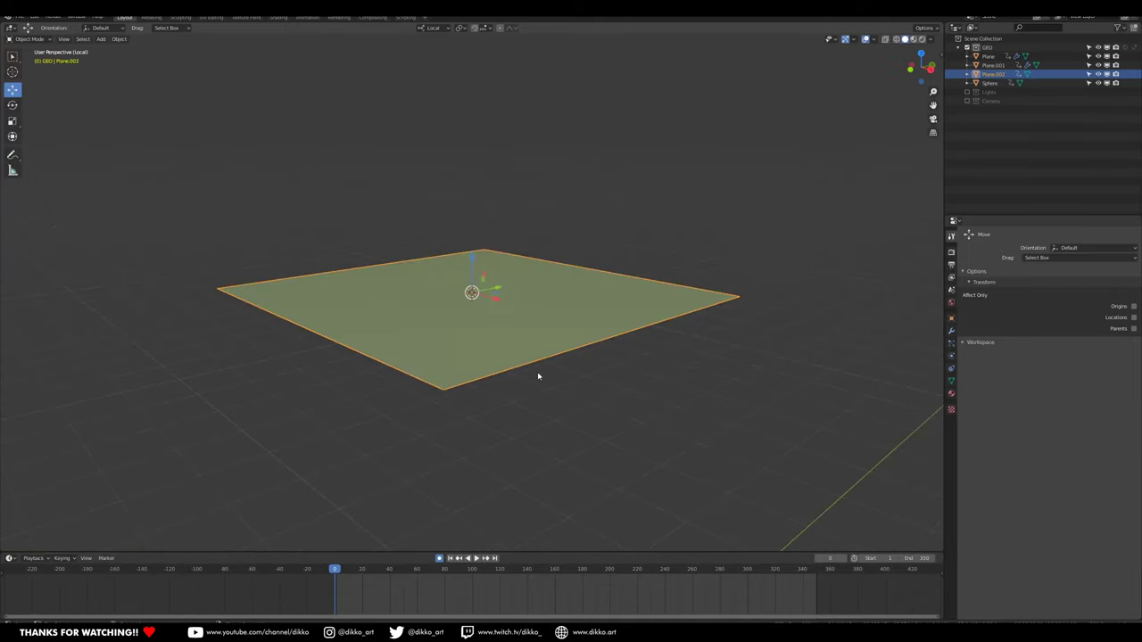
pyautogui.scroll(-6, 523, 382)
pyautogui.moveTo(466, 389); pyautogui.dragTo(470, 356, button='middle')
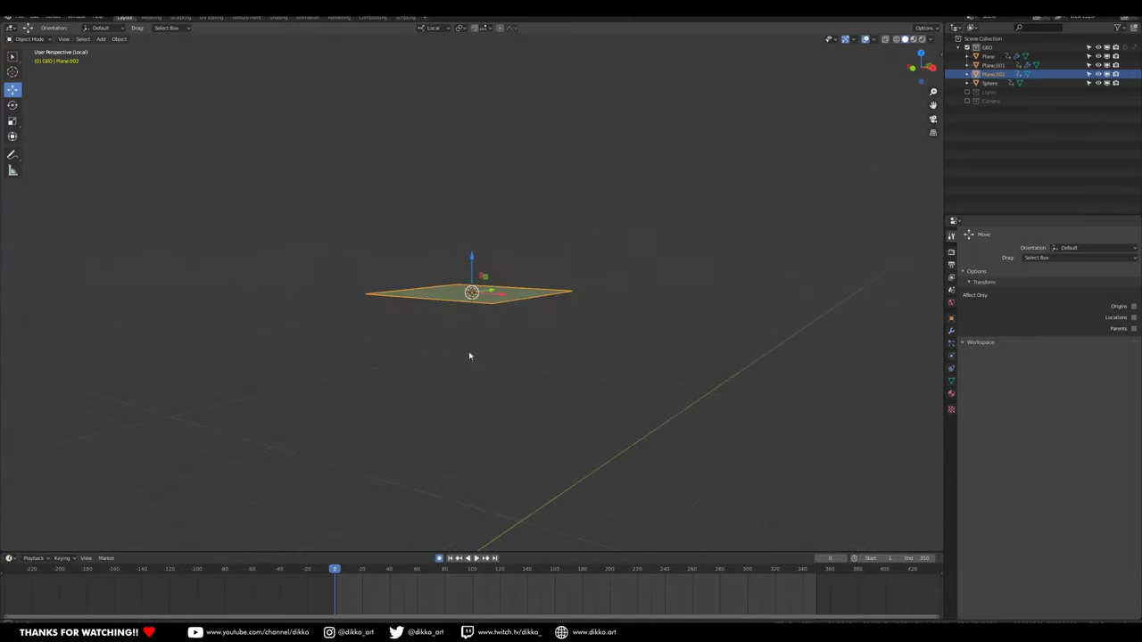
pyautogui.press('Tab')
pyautogui.press('s')
pyautogui.press('x')
pyautogui.click(639, 380)
# Extrude the rectangle upward into a thin slab.
pyautogui.moveTo(639, 380); pyautogui.dragTo(520, 354, button='middle')
pyautogui.press('s')
pyautogui.rightClick(677, 395)
pyautogui.press('e')
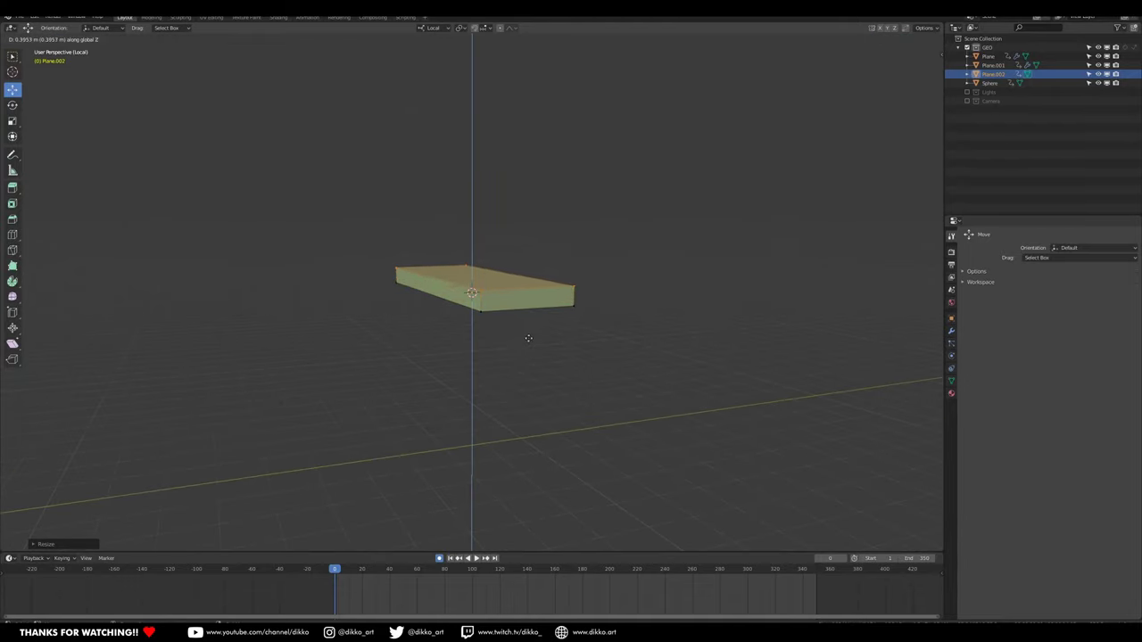
pyautogui.click(526, 343)
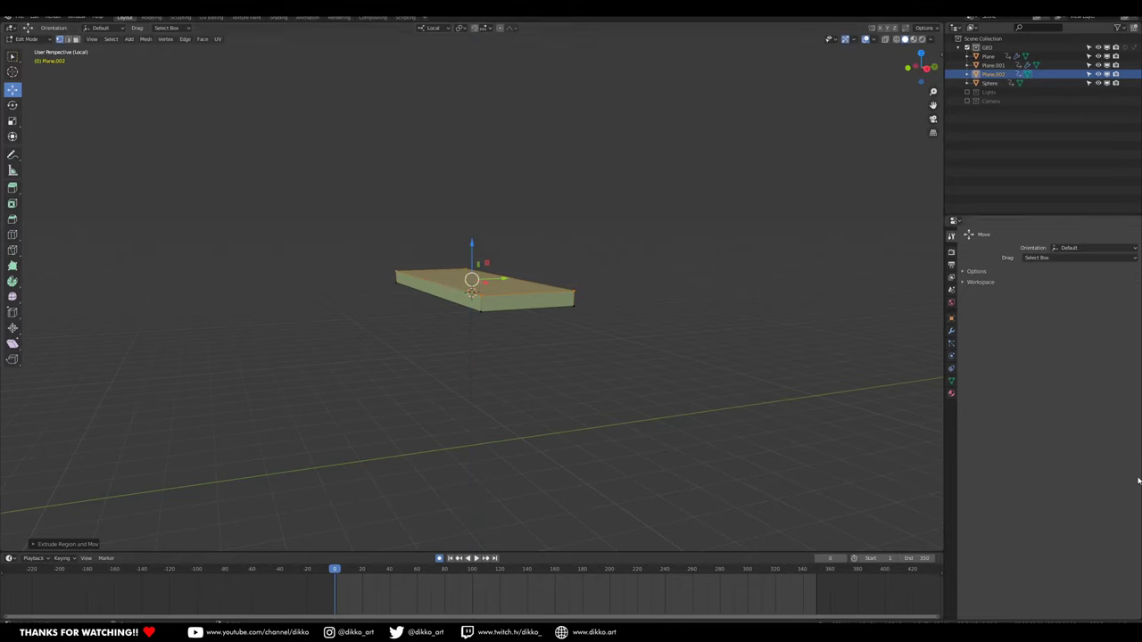
# Try dividing the slab lengthwise with seven evenly spaced loop cuts.
pyautogui.moveTo(436, 322); pyautogui.dragTo(486, 255, button='middle')
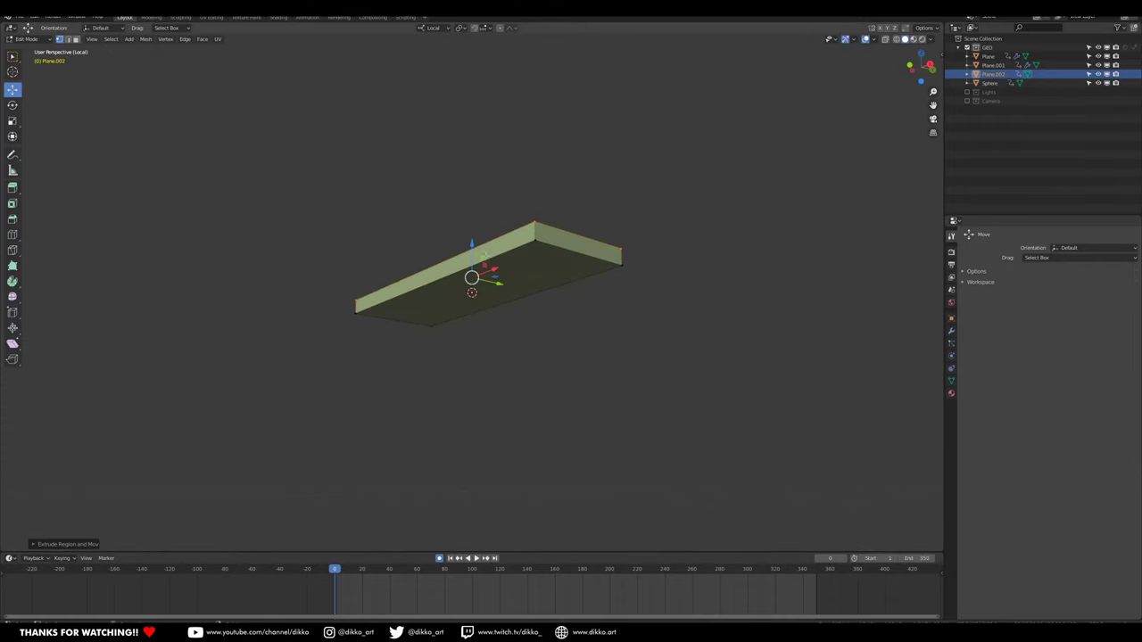
pyautogui.click(78, 41)
pyautogui.scroll(2, 536, 223)
pyautogui.moveTo(562, 224); pyautogui.dragTo(502, 219, button='middle')
pyautogui.hotkey('ctrl', 'r')
pyautogui.scroll(6, 496, 160)
pyautogui.scroll(1, 496, 160)
pyautogui.scroll(-1, 496, 163)
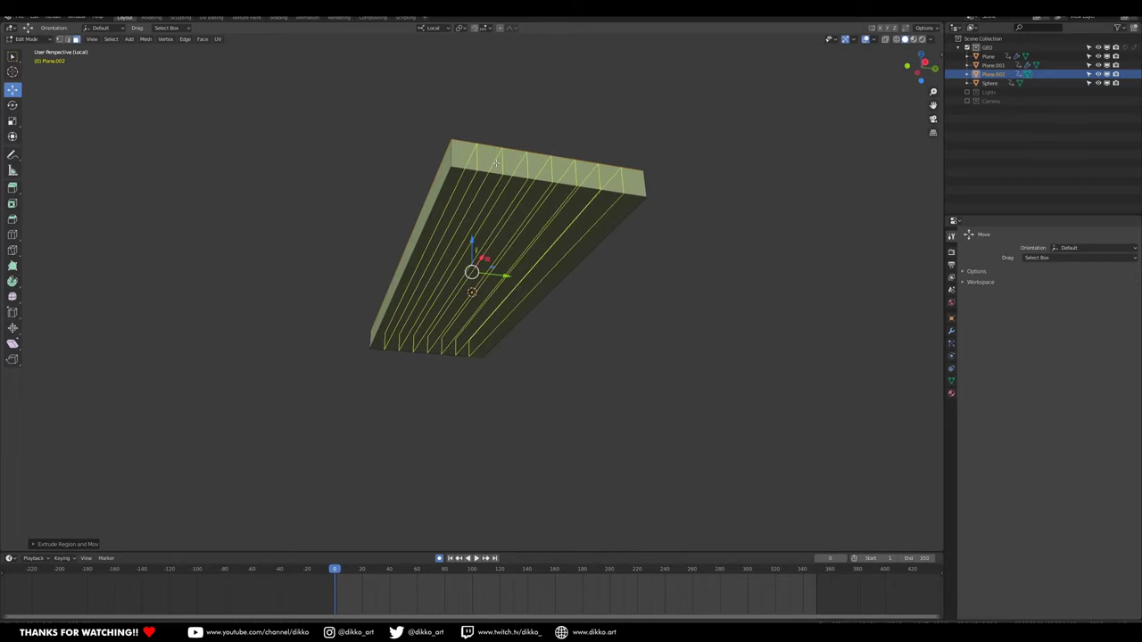
pyautogui.click(489, 168)
# Try selecting three alternate strips on the slab's underside in face mode.
pyautogui.click(77, 39)
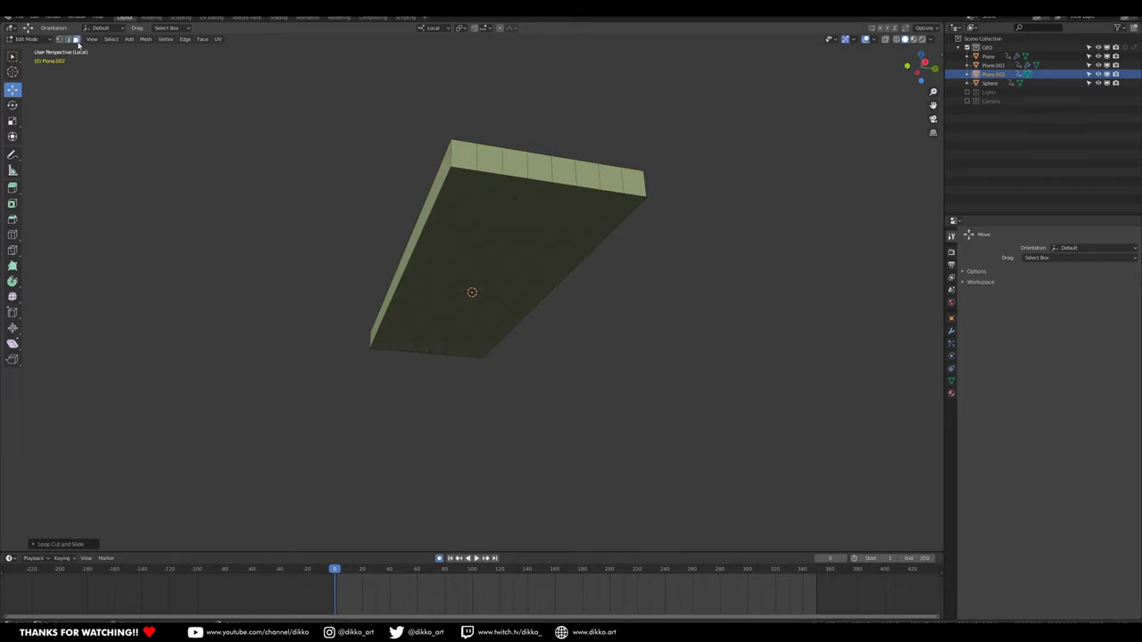
pyautogui.moveTo(487, 295); pyautogui.dragTo(477, 291, button='middle')
pyautogui.click(429, 268)
pyautogui.keyDown('shift'); pyautogui.click(475, 260); pyautogui.keyUp('shift')
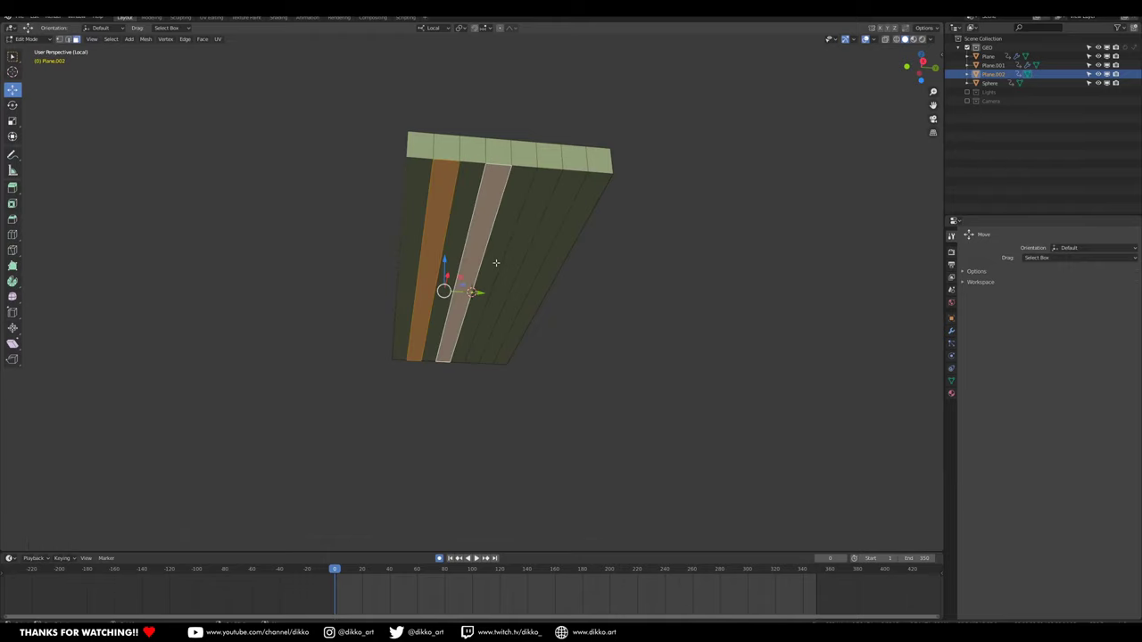
pyautogui.keyDown('shift'); pyautogui.click(515, 257); pyautogui.keyUp('shift')
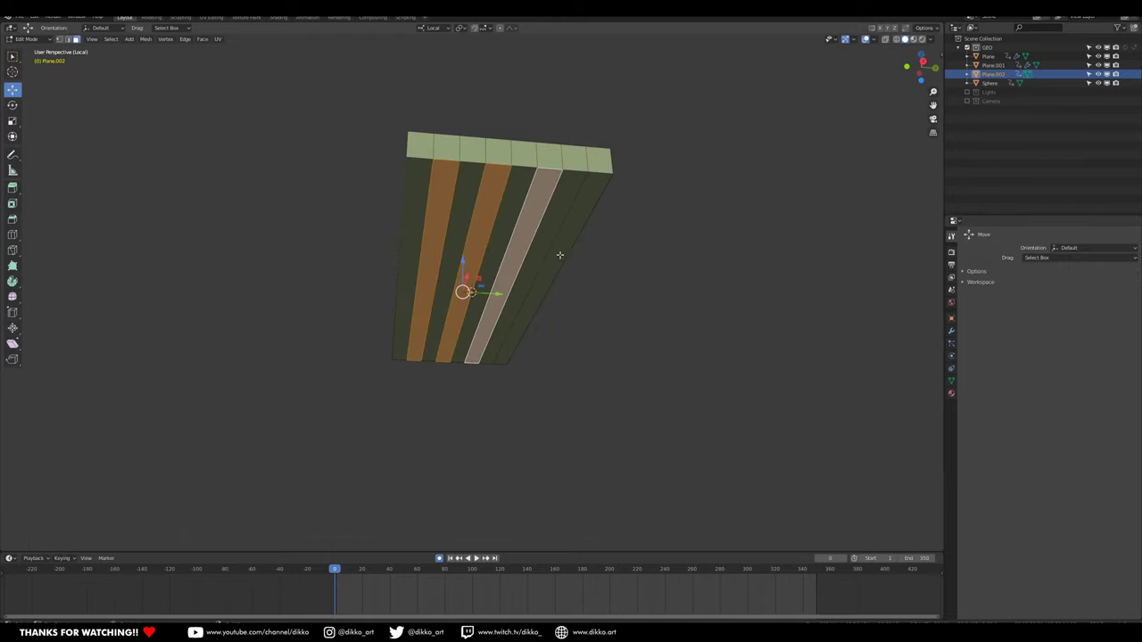
# Undo the strip selection and the seven loop cuts on the slab.
pyautogui.hotkey('ctrl', 'z')
pyautogui.hotkey('ctrl', 'z')
pyautogui.hotkey('ctrl', 'z')
pyautogui.hotkey('ctrl', 'z')
pyautogui.hotkey('ctrl', 'z')
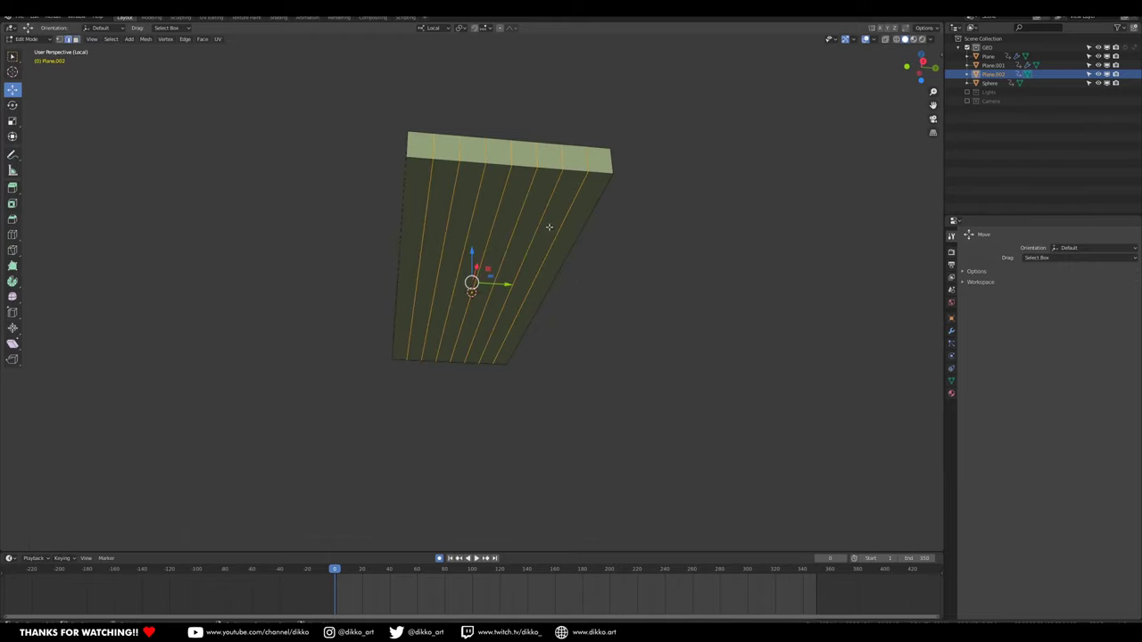
# Divide the slab lengthwise with six evenly spaced loop cuts.
pyautogui.hotkey('ctrl', 'r')
pyautogui.scroll(4, 504, 132)
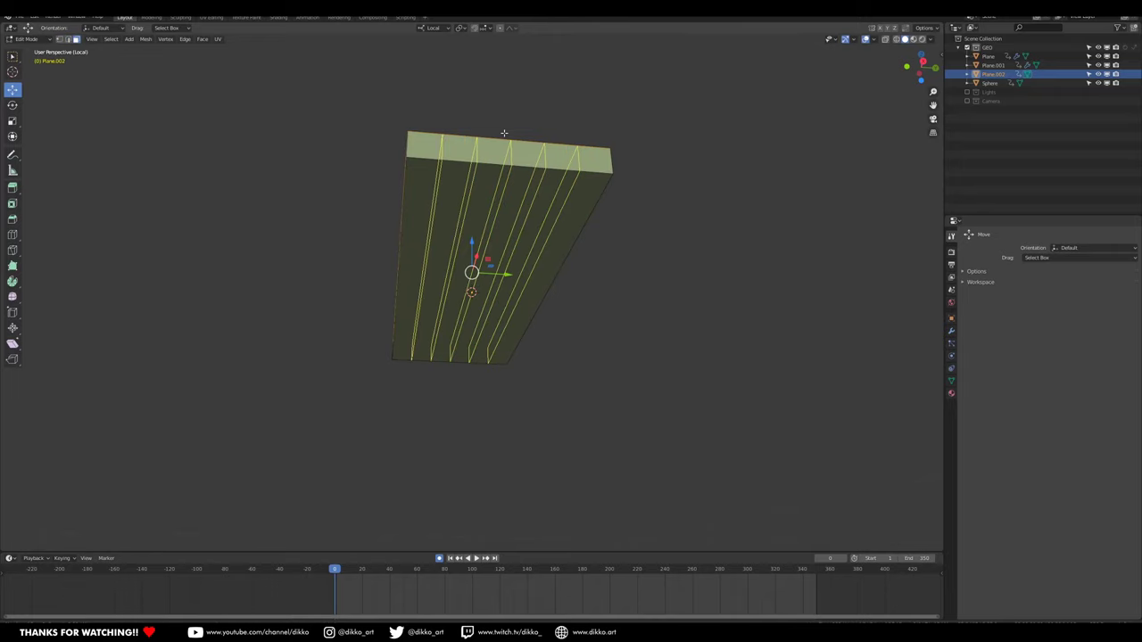
pyautogui.scroll(1, 503, 133)
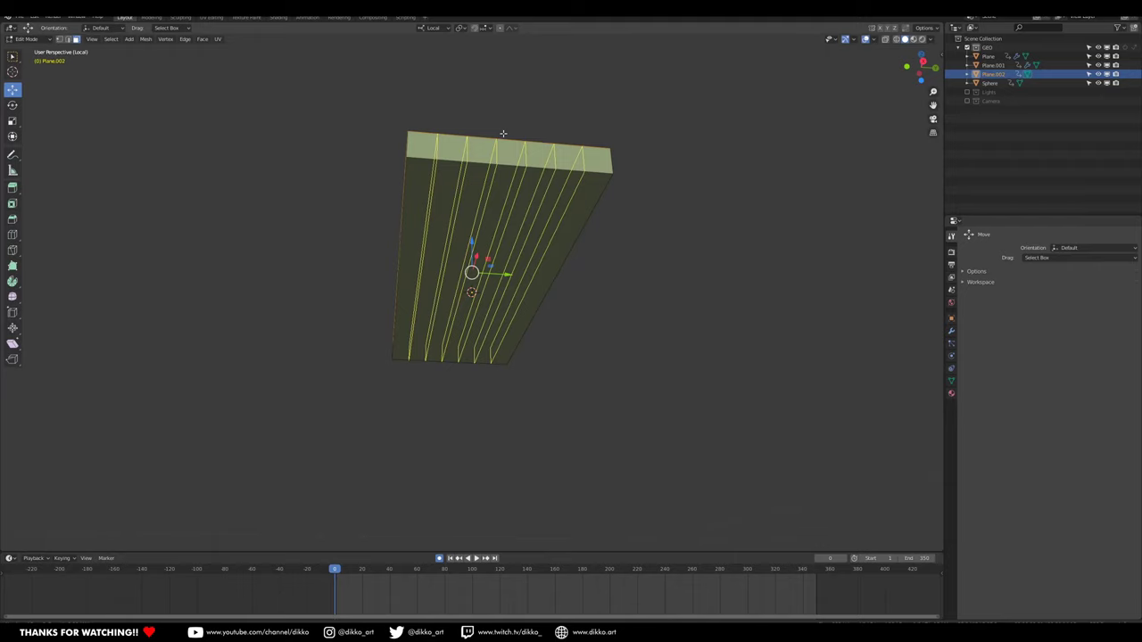
pyautogui.click(503, 133)
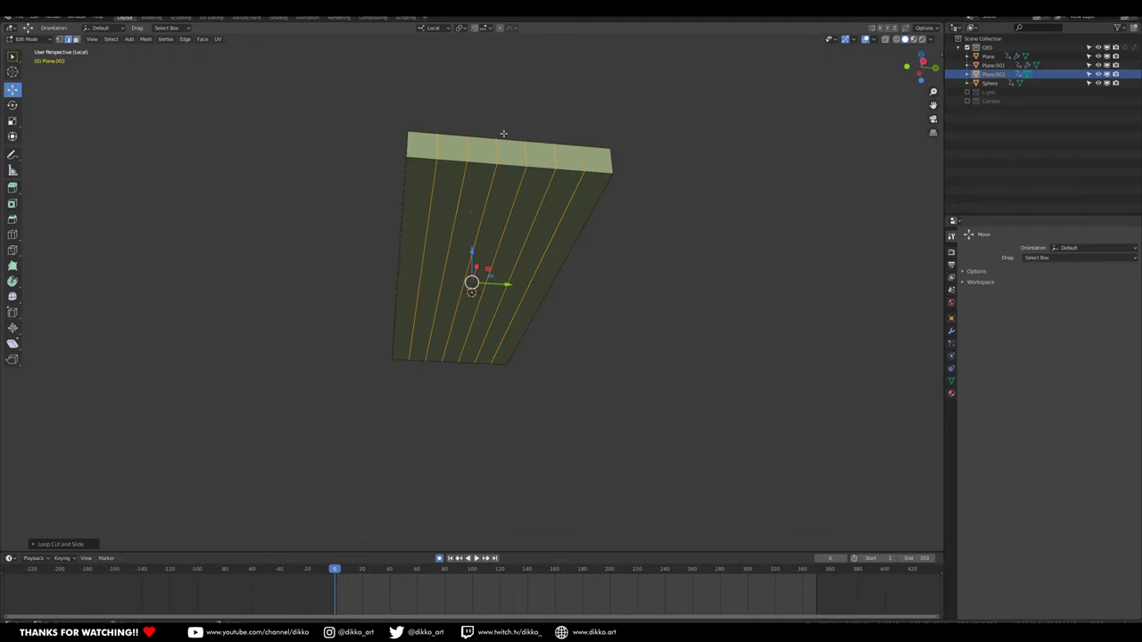
# Extrude the second, fourth and sixth underside strips downward as tread ridges and return to Object Mode.
pyautogui.click(76, 40)
pyautogui.click(449, 219)
pyautogui.keyDown('shift'); pyautogui.click(491, 222); pyautogui.keyUp('shift')
pyautogui.keyDown('shift'); pyautogui.click(544, 224); pyautogui.keyUp('shift')
pyautogui.press('e')
pyautogui.click(513, 436)
pyautogui.moveTo(512, 437); pyautogui.dragTo(534, 393, button='middle')
pyautogui.press('Tab')
pyautogui.scroll(-6, 533, 393)
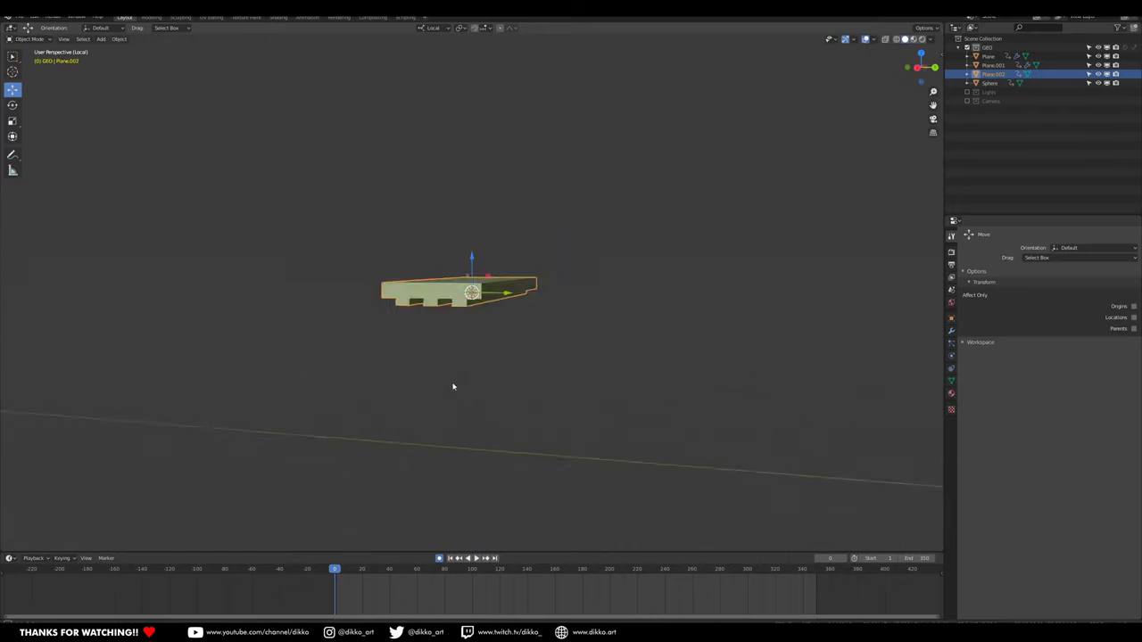
# Leave local view, move the tread plate along X out beside the body, and snap the 3D cursor to it.
pyautogui.press('KP_Divide')
pyautogui.moveTo(386, 365); pyautogui.dragTo(505, 328, button='middle')
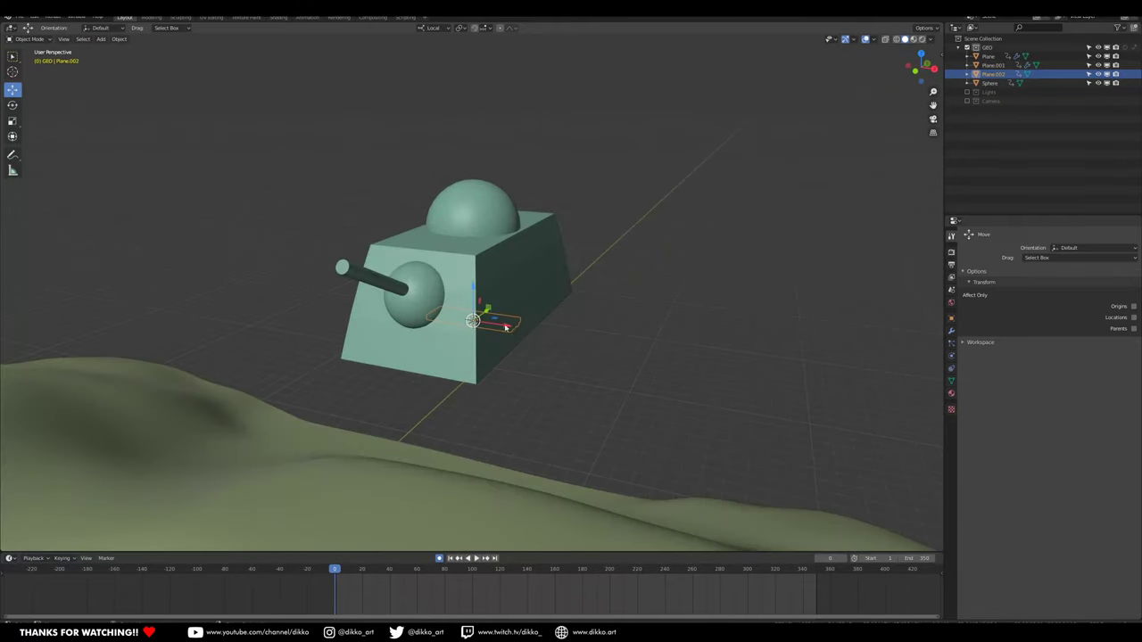
pyautogui.moveTo(505, 331); pyautogui.dragTo(612, 346)
pyautogui.moveTo(584, 350); pyautogui.dragTo(581, 395, button='middle')
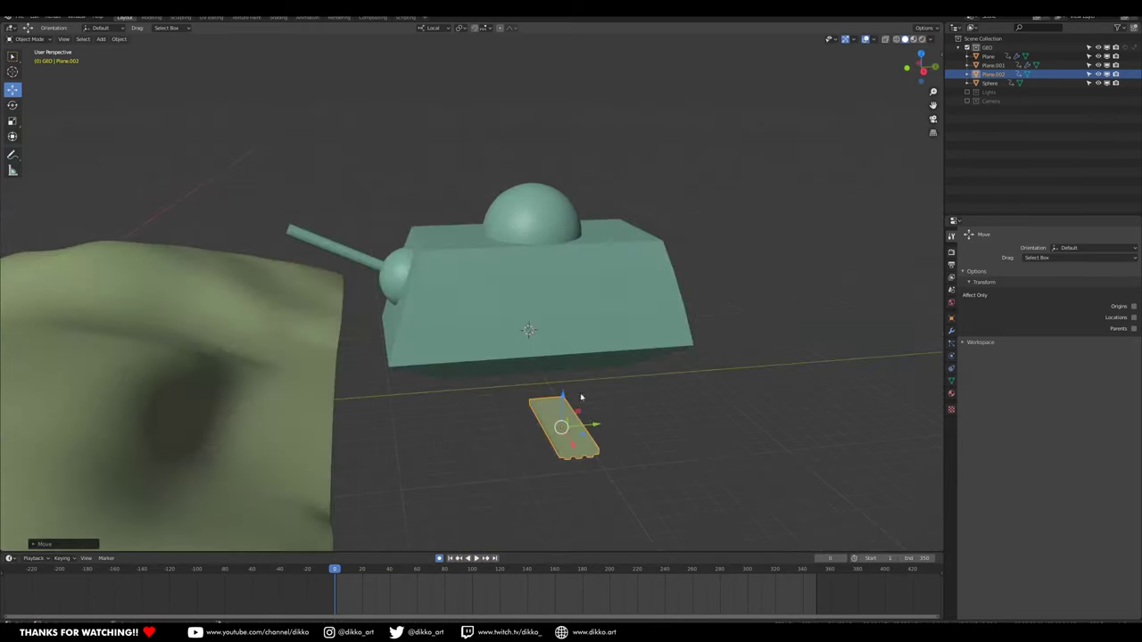
pyautogui.rightClick(575, 409)
pyautogui.hotkey('shift', 's')
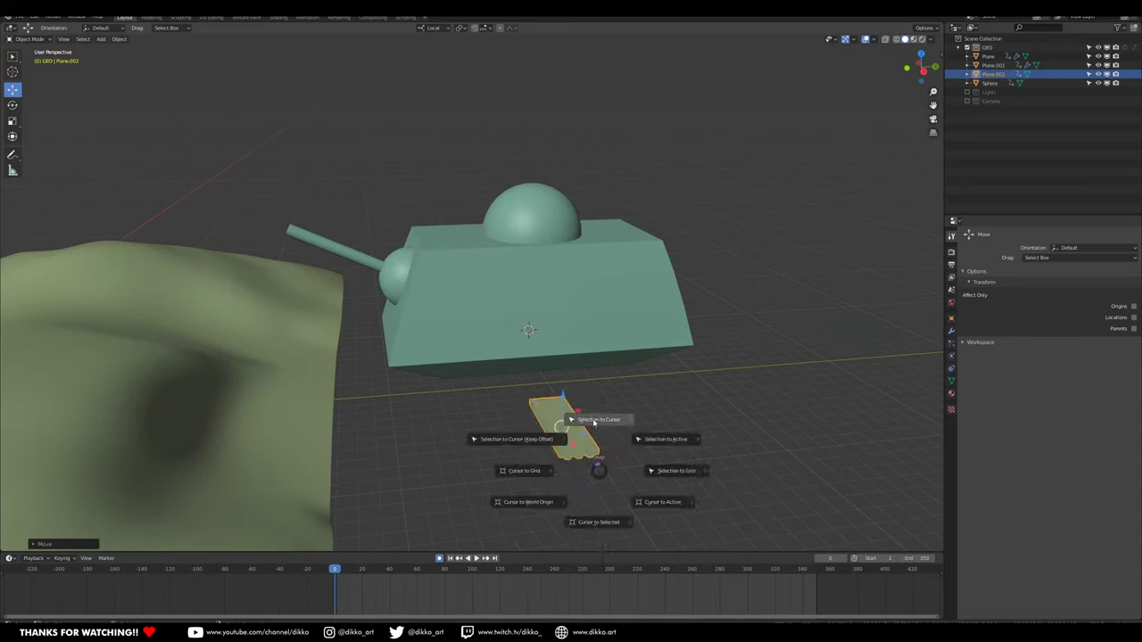
pyautogui.click(597, 522)
pyautogui.hotkey('shift', 'a')
pyautogui.moveTo(553, 456)
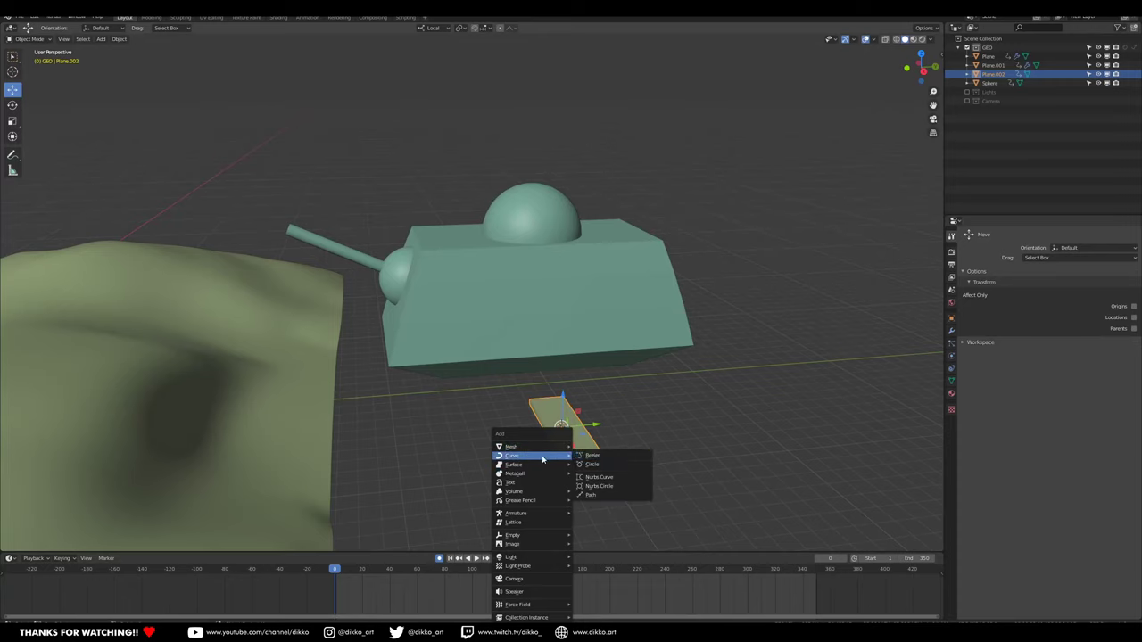
pyautogui.click(604, 465)
pyautogui.scroll(-2, 617, 461)
pyautogui.scroll(2, 618, 461)
pyautogui.press('x')
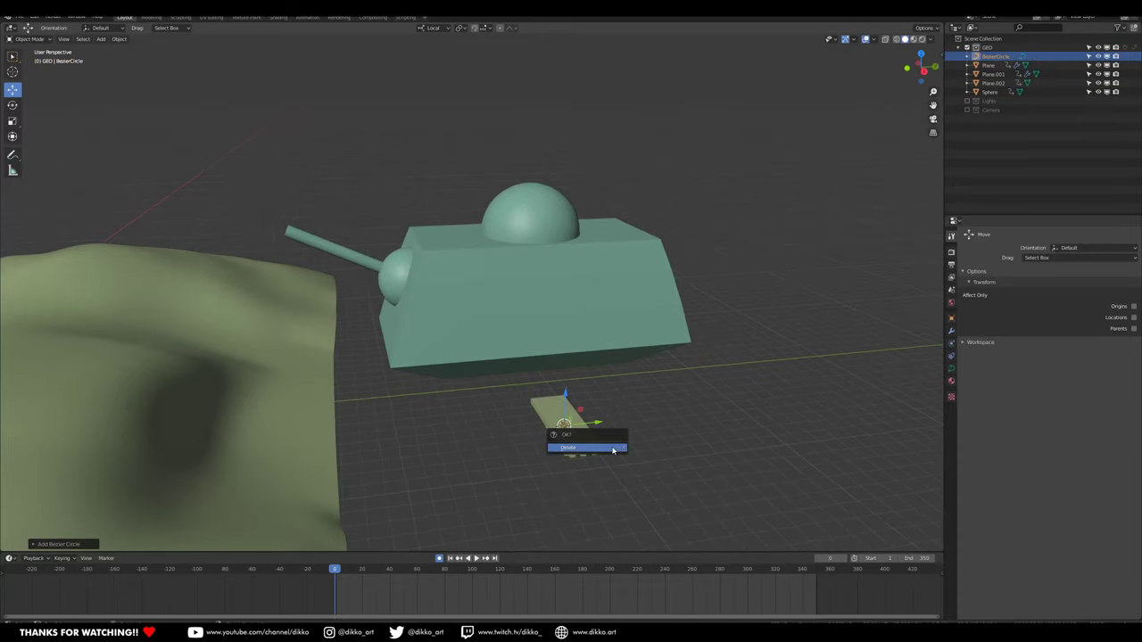
pyautogui.click(612, 449)
# Add a Bezier circle at the 3D cursor, scale it up around the tread plate, and apply the transform.
pyautogui.hotkey('shift', 'a')
pyautogui.click(641, 459)
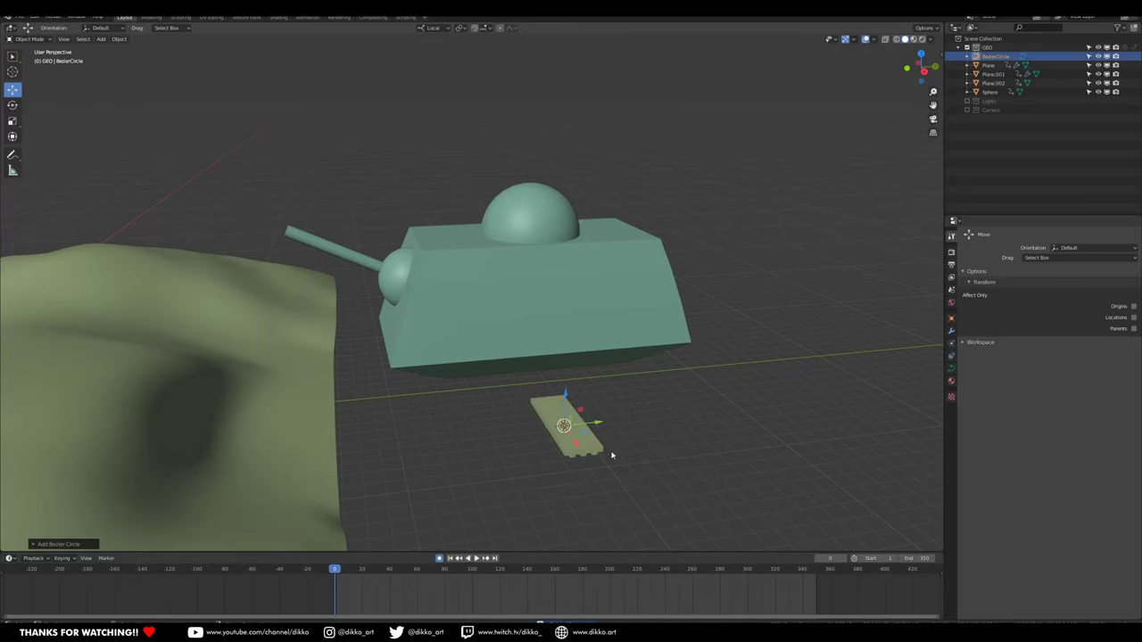
pyautogui.press('s')
pyautogui.click(889, 546)
pyautogui.hotkey('ctrl', 'a')
pyautogui.click(640, 473)
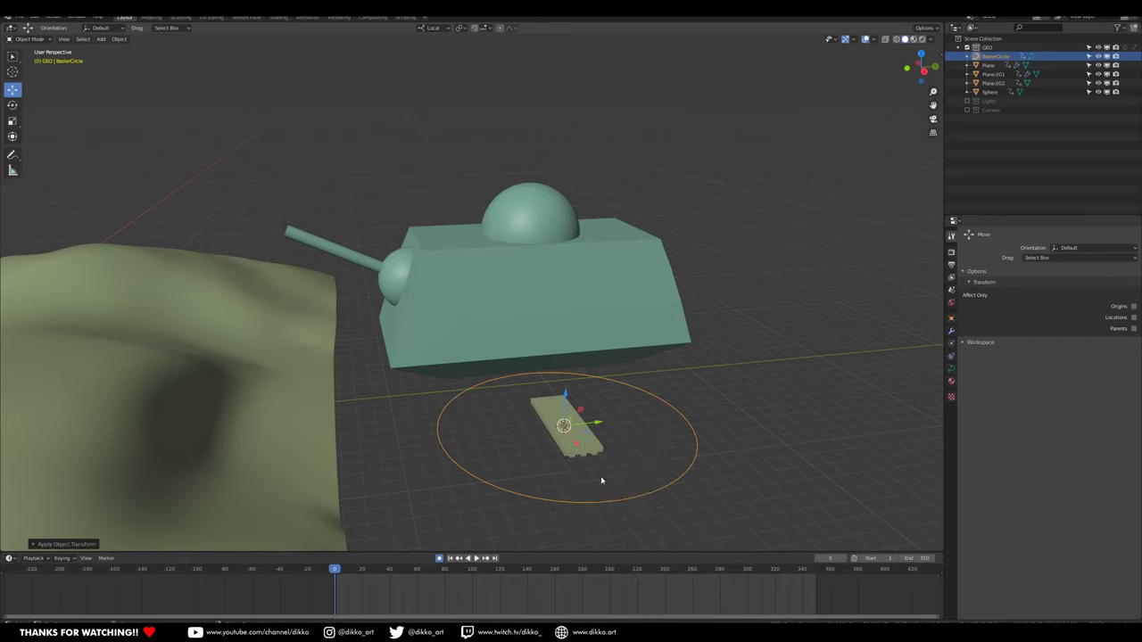
# Rotate the Bezier circle 90° about Y, enlarge it to span the body's length, and apply the transform.
pyautogui.scroll(-2, 617, 460)
pyautogui.moveTo(617, 461); pyautogui.dragTo(586, 459, button='middle')
pyautogui.write('ry90')
pyautogui.press('Return')
pyautogui.moveTo(743, 469); pyautogui.dragTo(493, 388, button='middle')
pyautogui.press('s')
pyautogui.click(622, 390)
pyautogui.hotkey('ctrl', 'a')
pyautogui.click(539, 411)
# Scale the circle's upper and lower control points along Z to flatten it into a rounded track outline.
pyautogui.press('Tab')
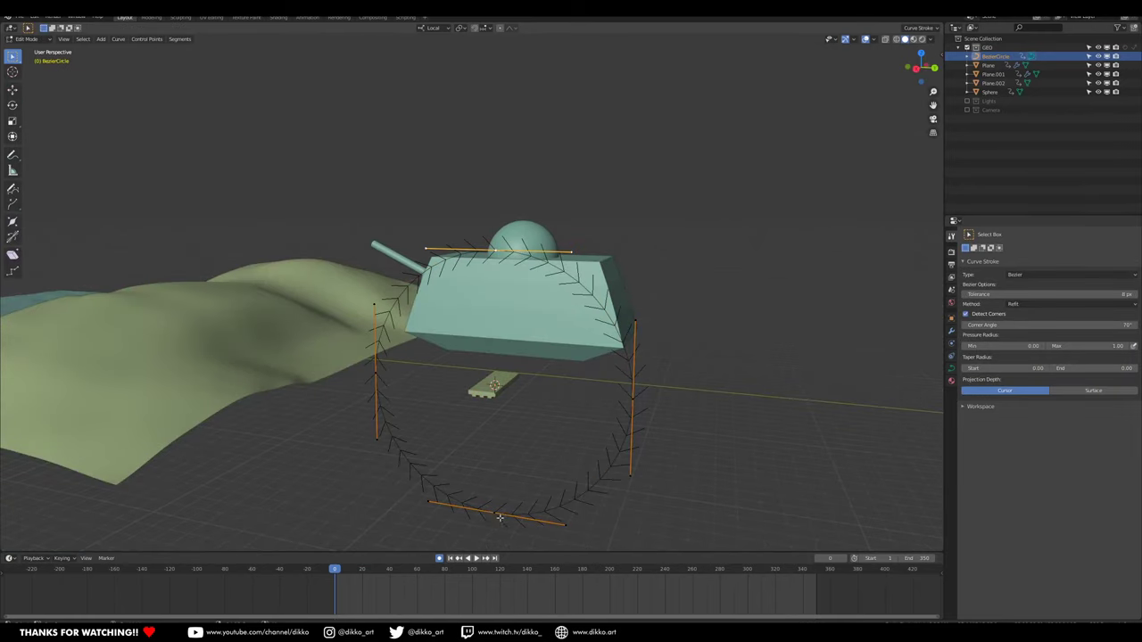
pyautogui.keyDown('shift'); pyautogui.click(500, 518); pyautogui.keyUp('shift')
pyautogui.scroll(-3, 501, 514)
pyautogui.scroll(-1, 446, 425)
pyautogui.moveTo(504, 393); pyautogui.dragTo(527, 402, button='middle')
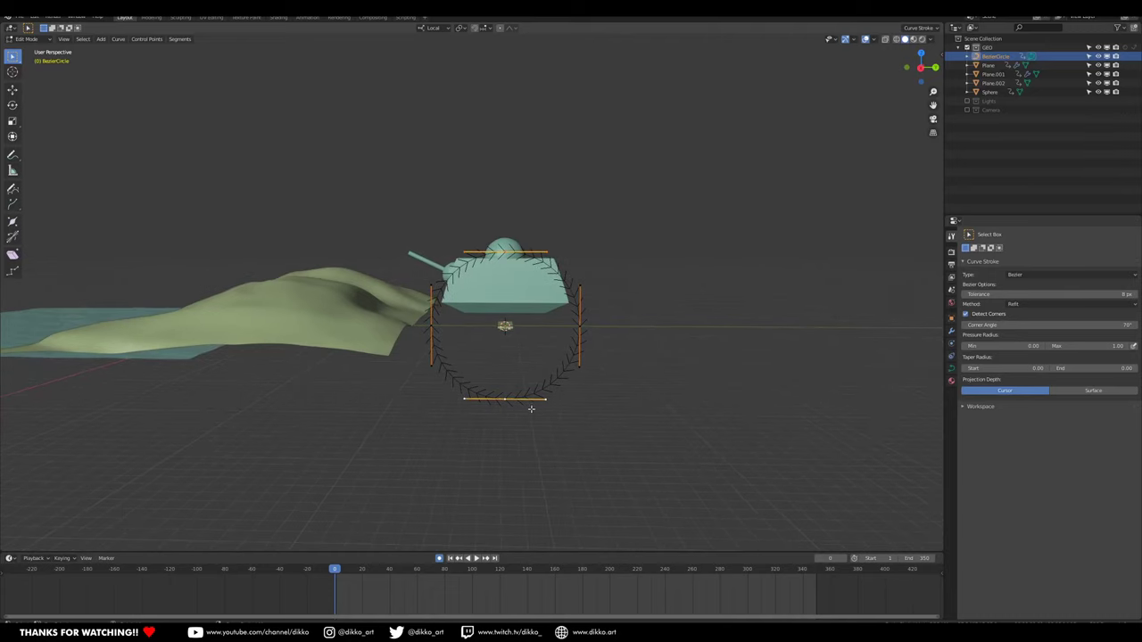
pyautogui.press('s')
pyautogui.press('z')
pyautogui.press('z')
pyautogui.press('z')
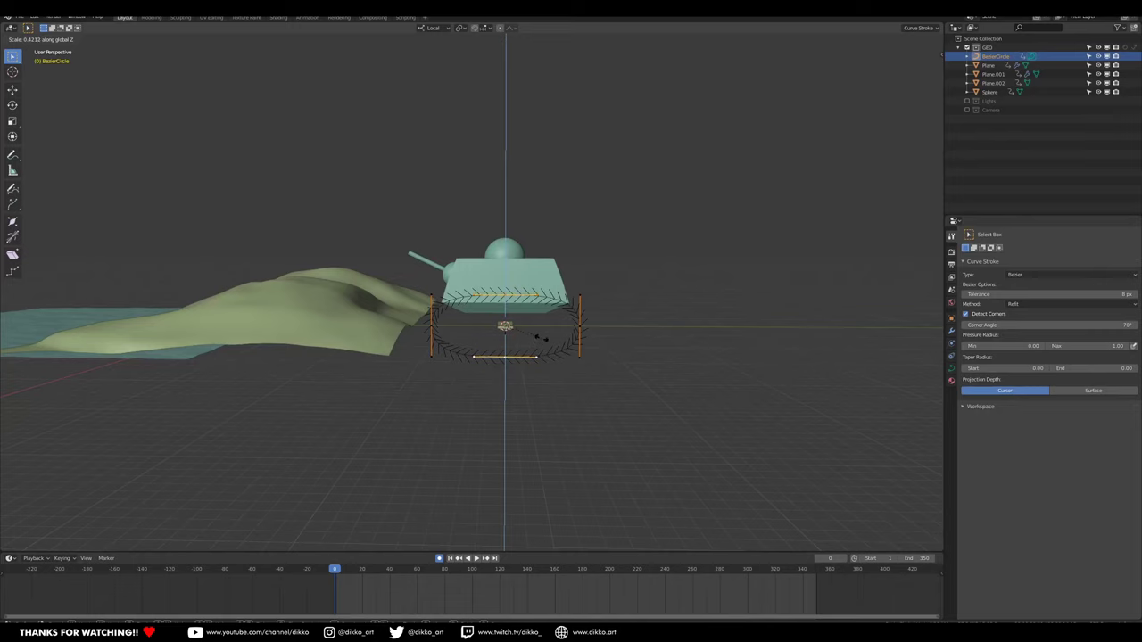
pyautogui.click(536, 349)
pyautogui.moveTo(528, 355); pyautogui.dragTo(569, 355, button='middle')
pyautogui.press('Tab')
# Flip the whole tread plate mesh 180° about its local X axis in Edit Mode so the ridges face up.
pyautogui.scroll(3, 493, 364)
pyautogui.scroll(1, 520, 383)
pyautogui.moveTo(519, 382); pyautogui.dragTo(550, 353, button='middle')
pyautogui.click(555, 374)
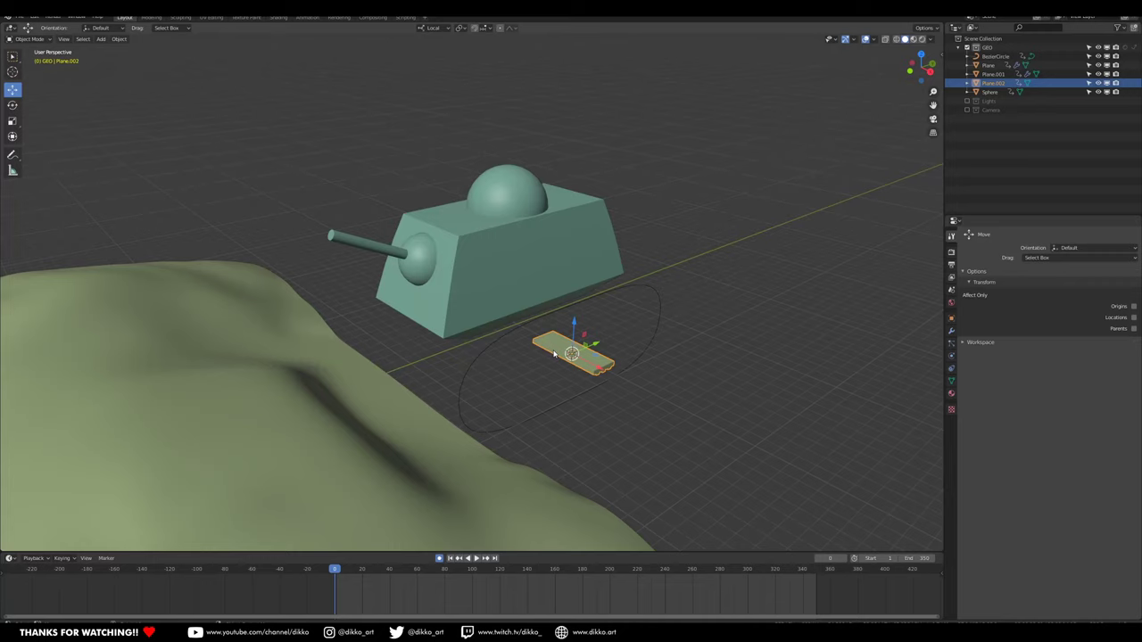
pyautogui.press('Tab')
pyautogui.press('a')
pyautogui.press('r')
pyautogui.press('x')
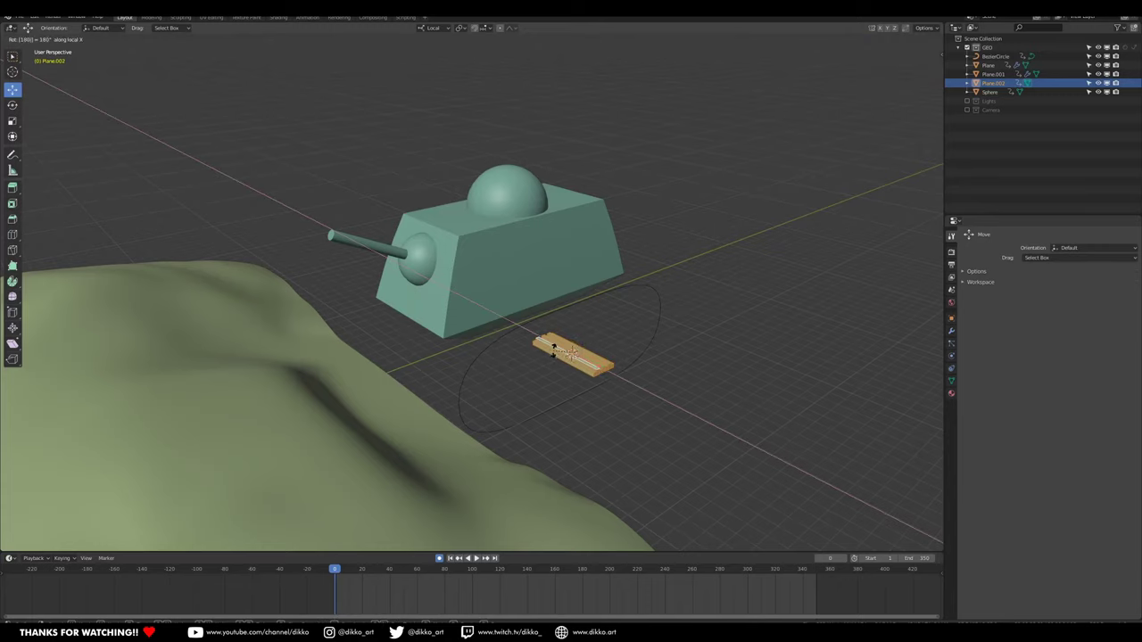
pyautogui.click(553, 348)
pyautogui.moveTo(425, 383); pyautogui.dragTo(523, 441, button='middle')
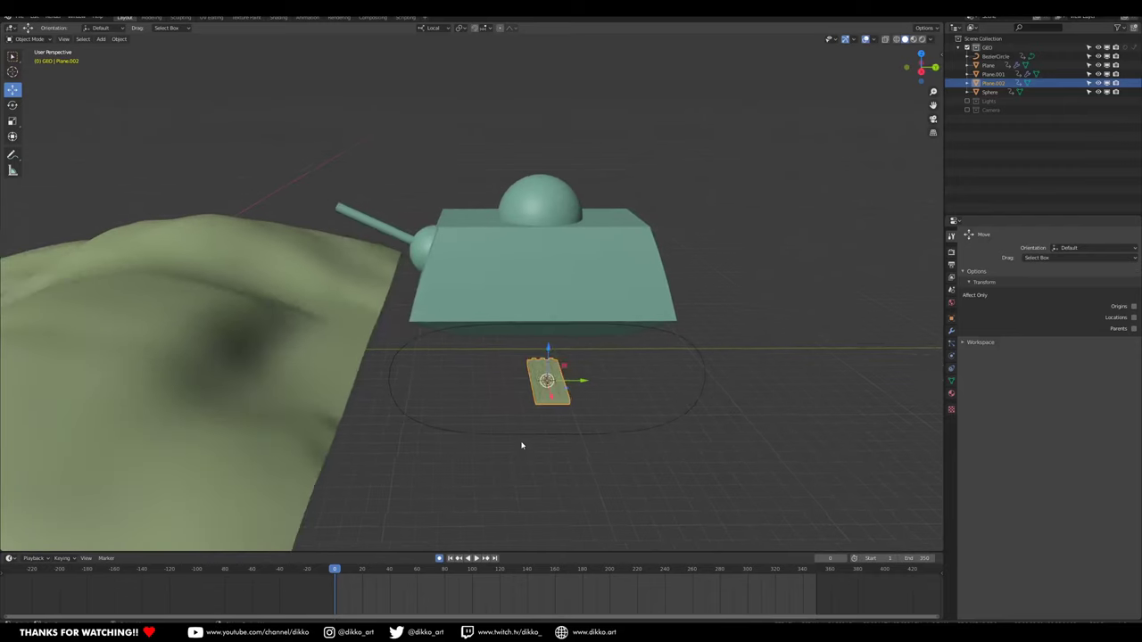
pyautogui.click(527, 436)
pyautogui.click(951, 331)
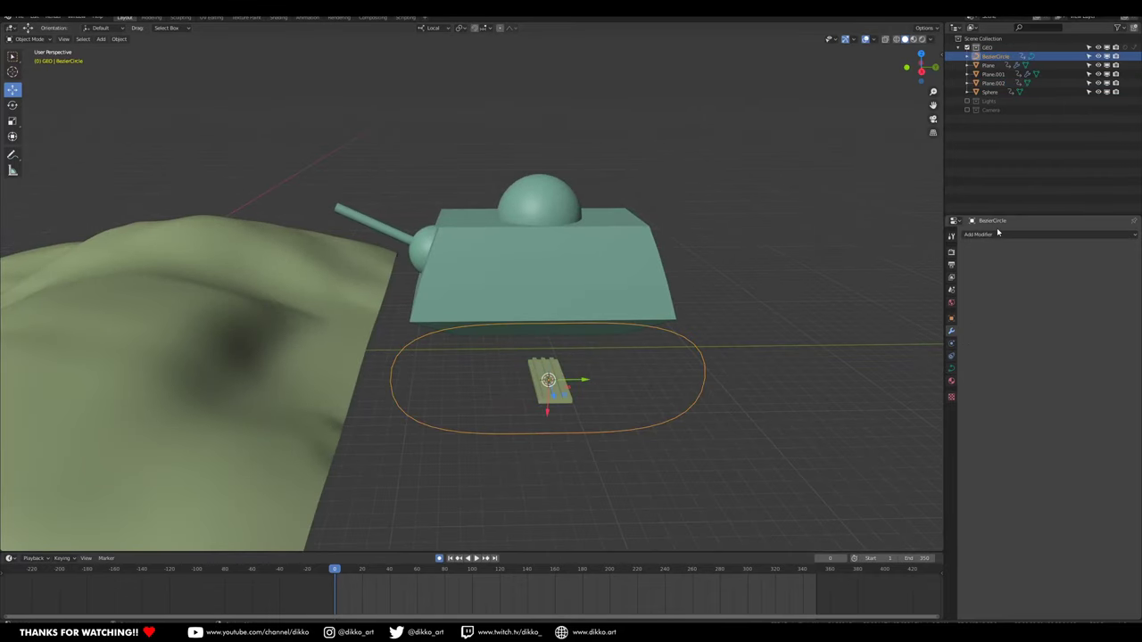
pyautogui.click(990, 235)
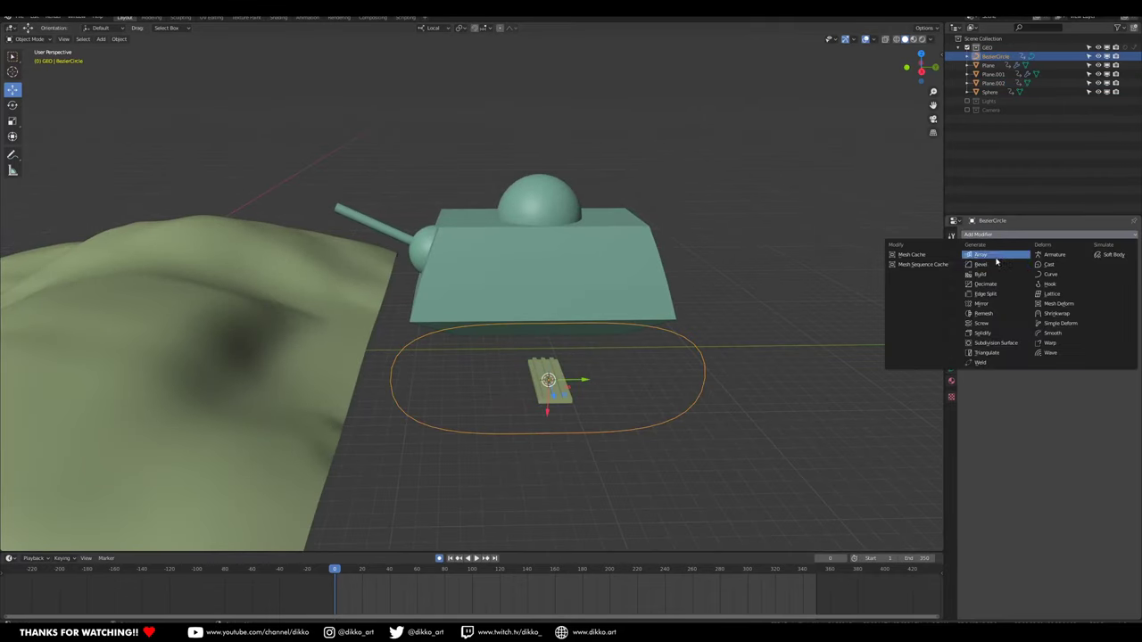
pyautogui.click(982, 254)
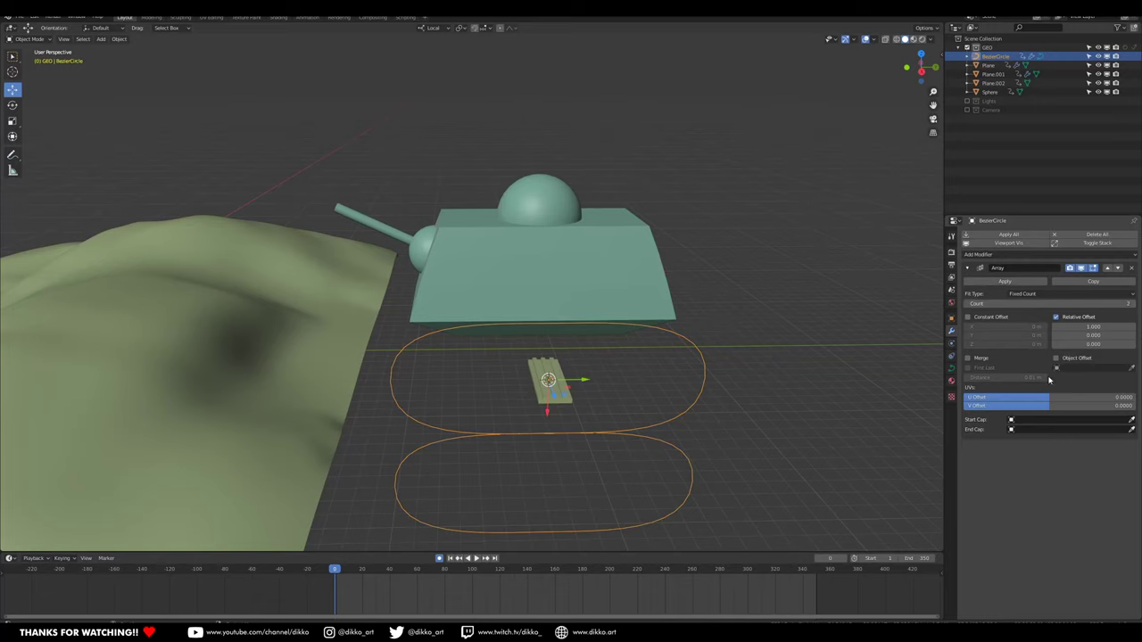
pyautogui.click(1131, 268)
# Add an Array modifier to the tread plate with a relative offset of 0 in X and 1 in Y.
pyautogui.click(548, 396)
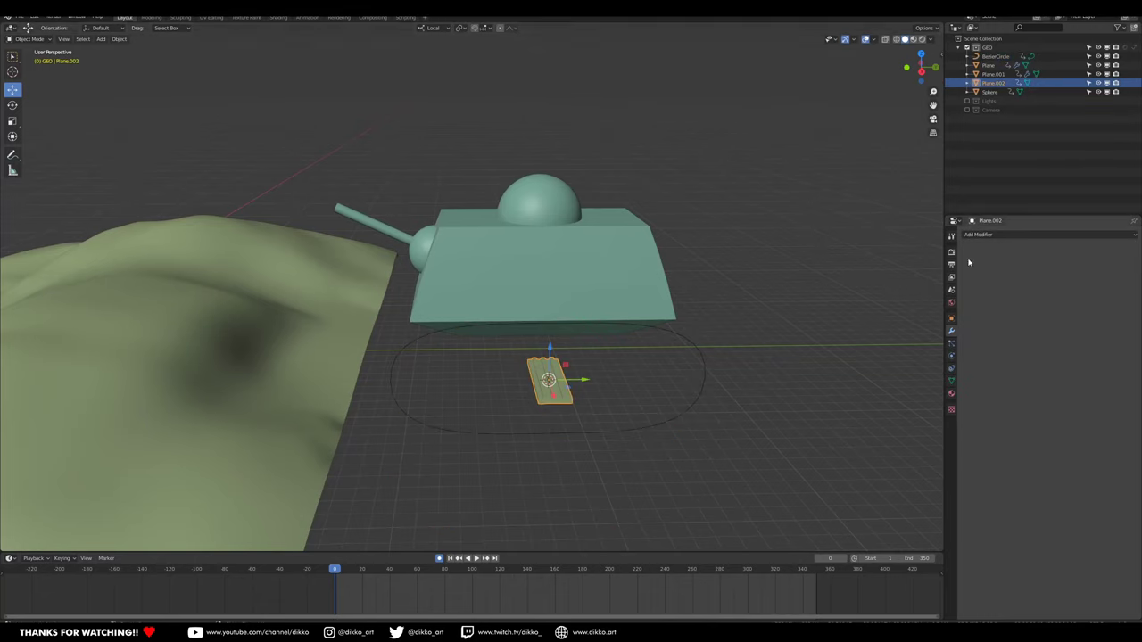
pyautogui.click(999, 235)
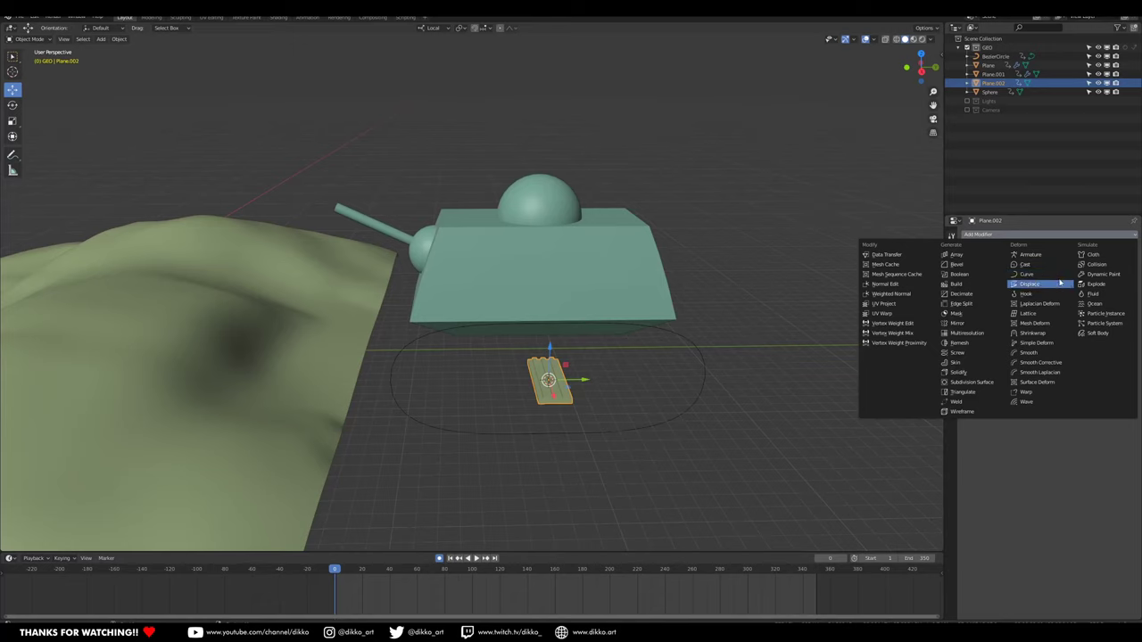
pyautogui.click(956, 254)
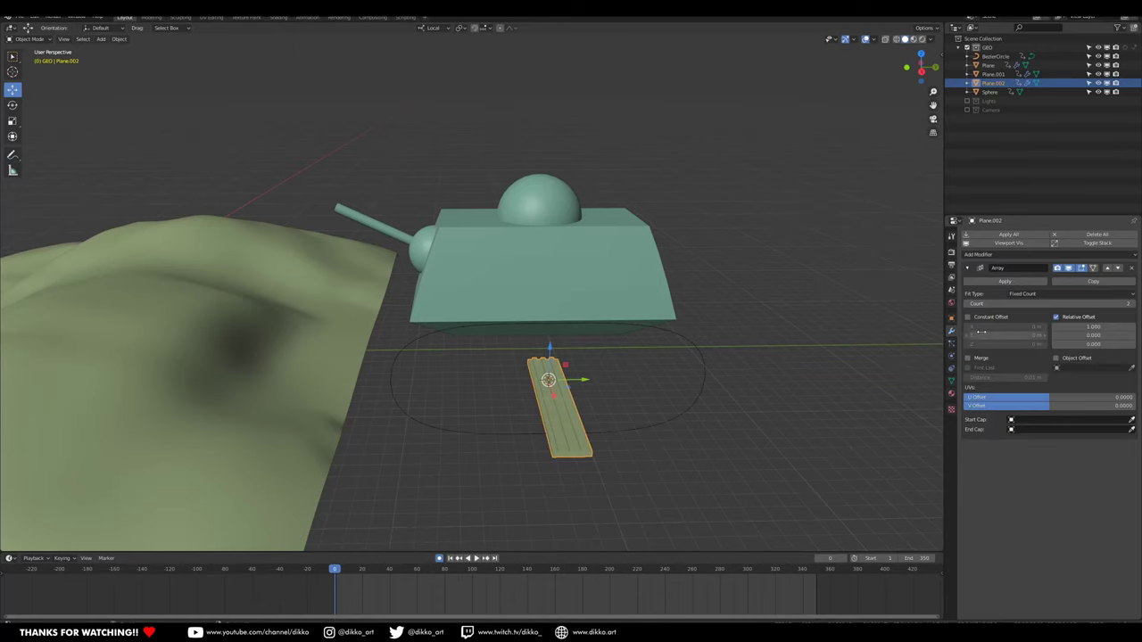
pyautogui.click(1079, 328)
pyautogui.write('0')
pyautogui.press('Return')
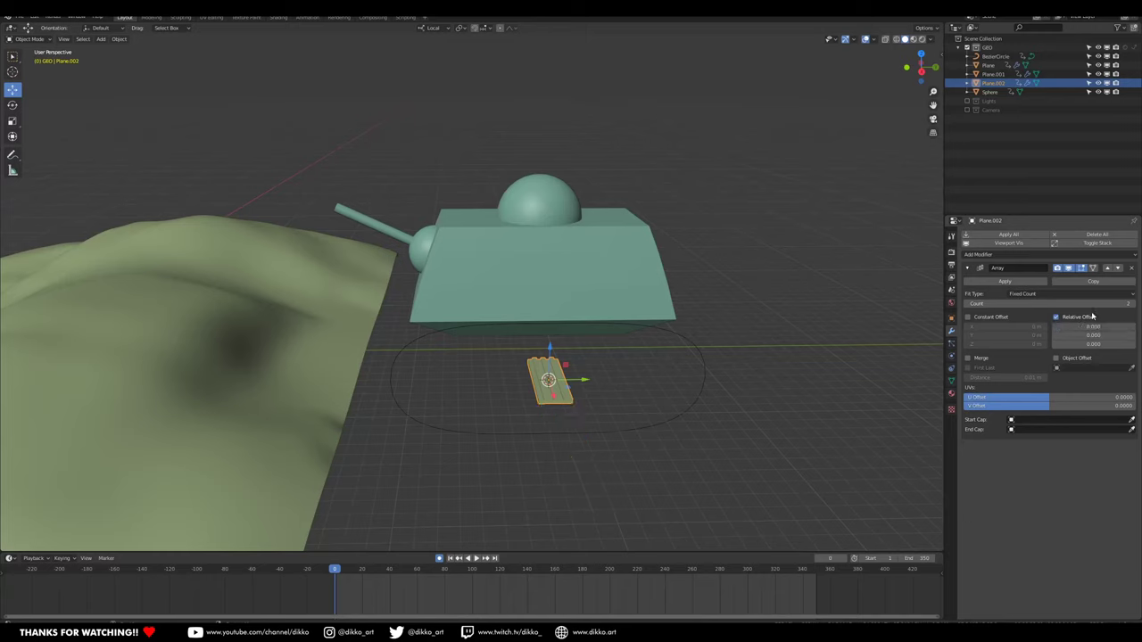
pyautogui.click(1076, 335)
pyautogui.write('1')
pyautogui.press('Return')
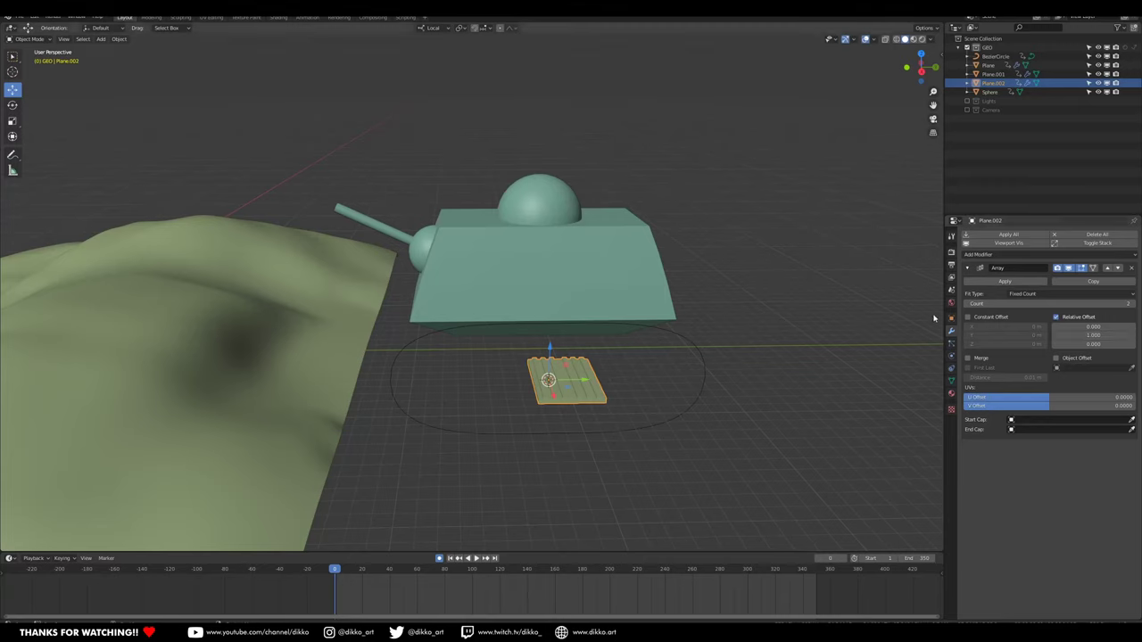
# Set the tread plate Array's fit type to Fit Curve and assign the BezierCircle as its curve.
pyautogui.click(1048, 295)
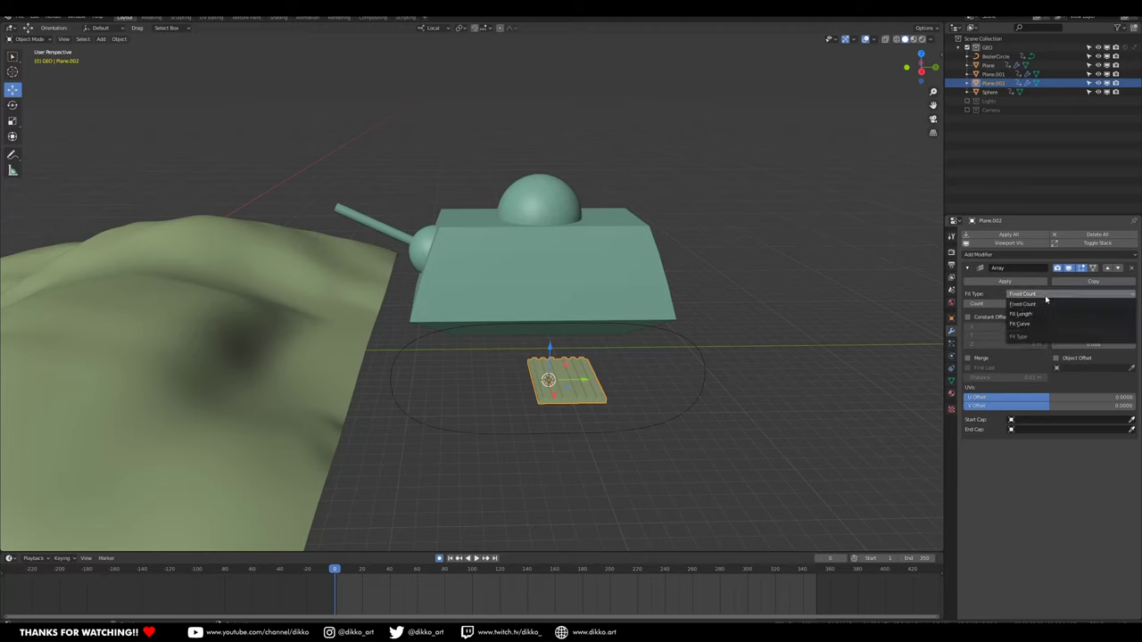
pyautogui.click(1037, 323)
pyautogui.moveTo(1068, 335); pyautogui.dragTo(1107, 336)
pyautogui.hotkey('ctrl', 'z')
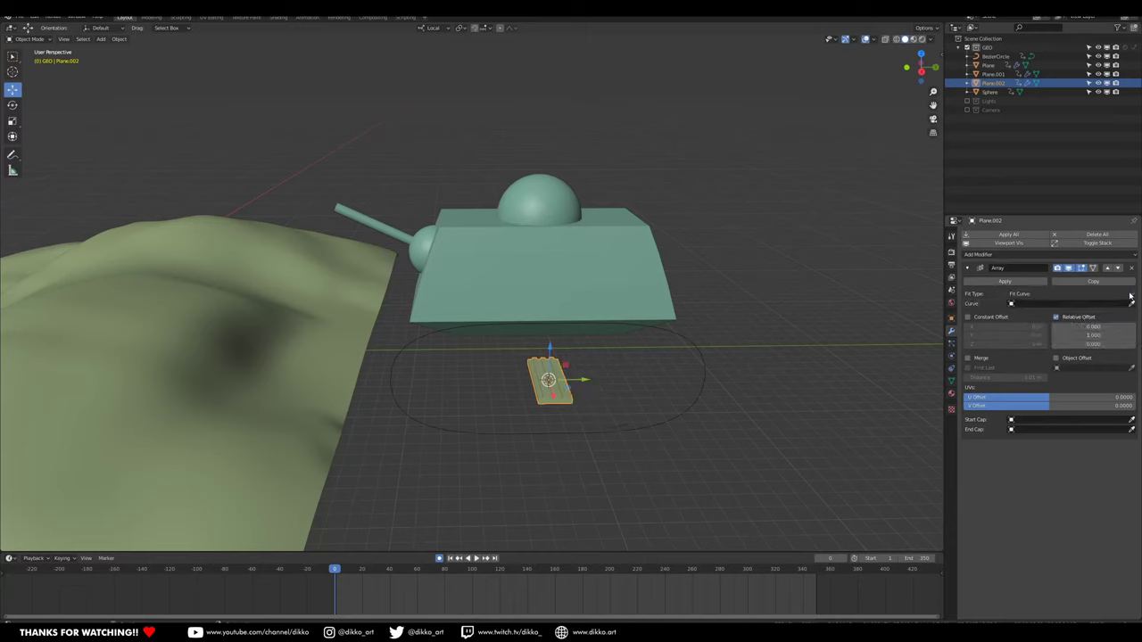
pyautogui.click(1069, 300)
pyautogui.click(694, 409)
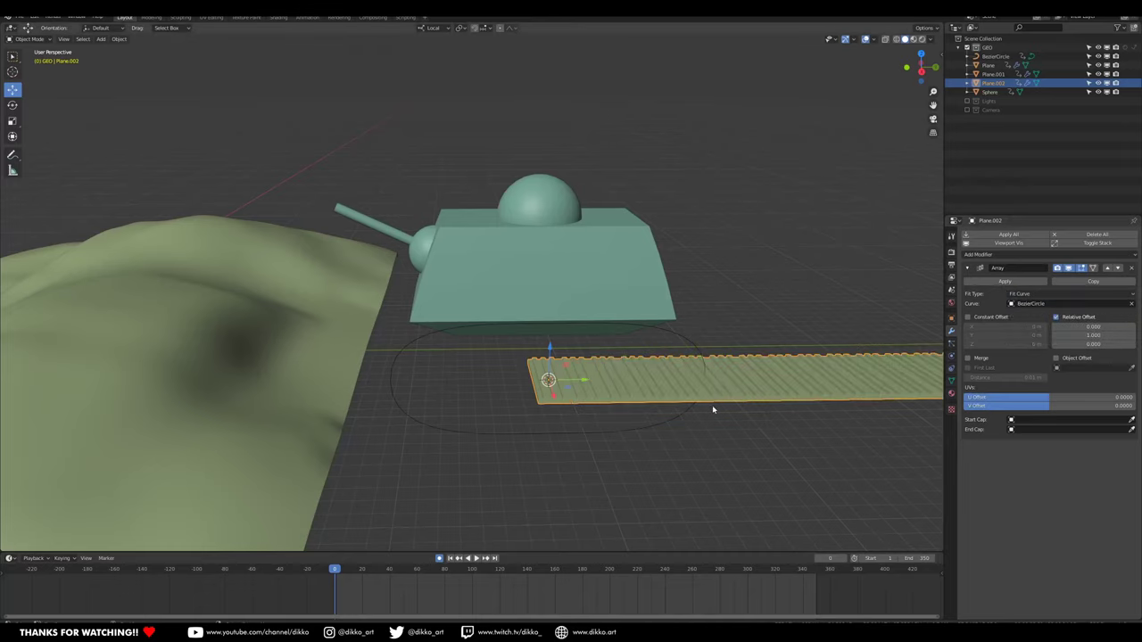
pyautogui.click(1016, 296)
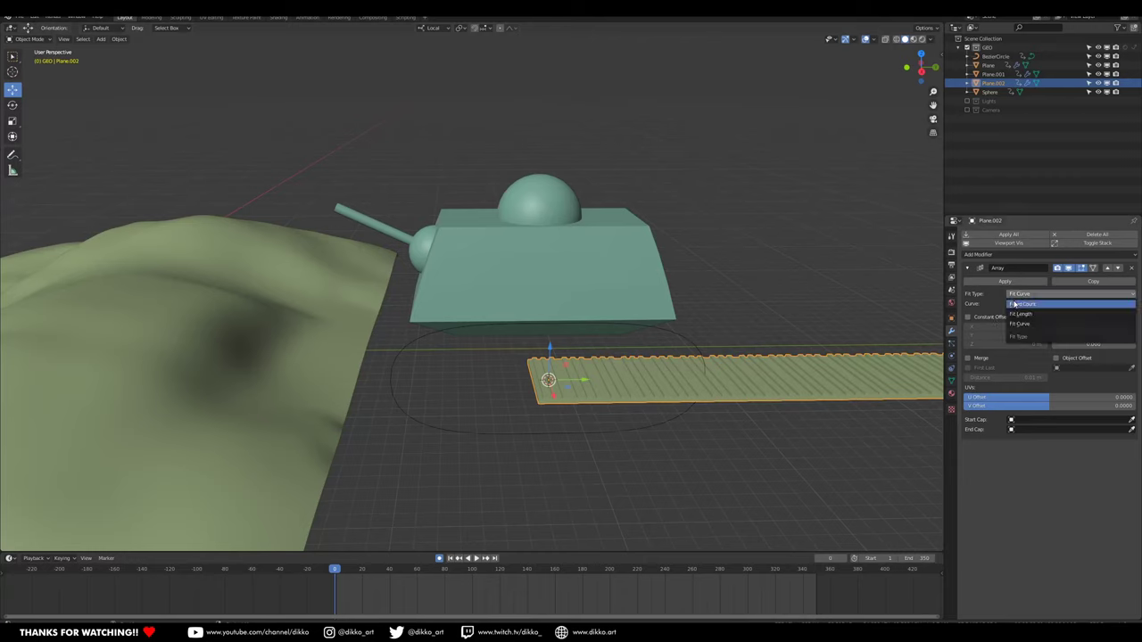
pyautogui.click(1034, 327)
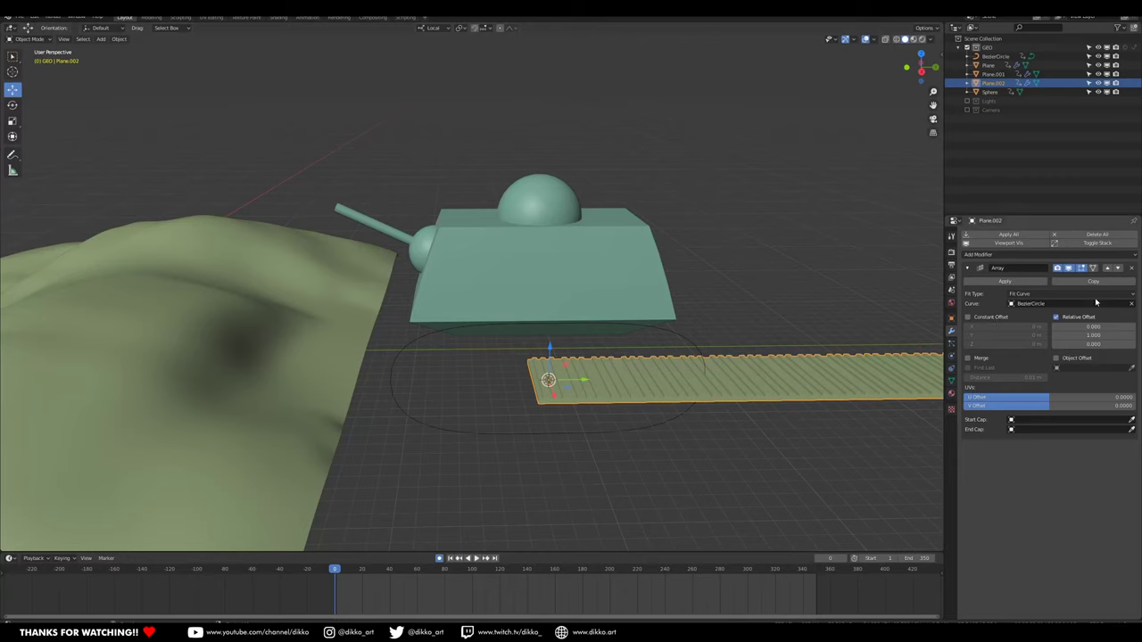
# Add a Curve modifier to the tread plate with the BezierCircle as its deforming object.
pyautogui.moveTo(553, 438); pyautogui.dragTo(650, 403, button='middle')
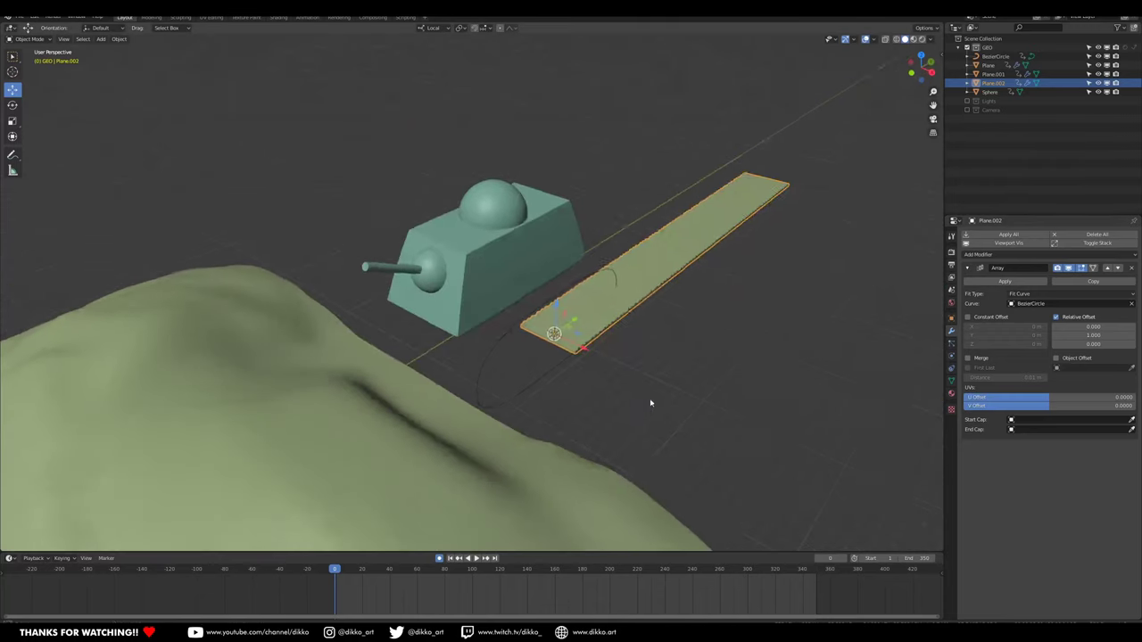
pyautogui.click(978, 255)
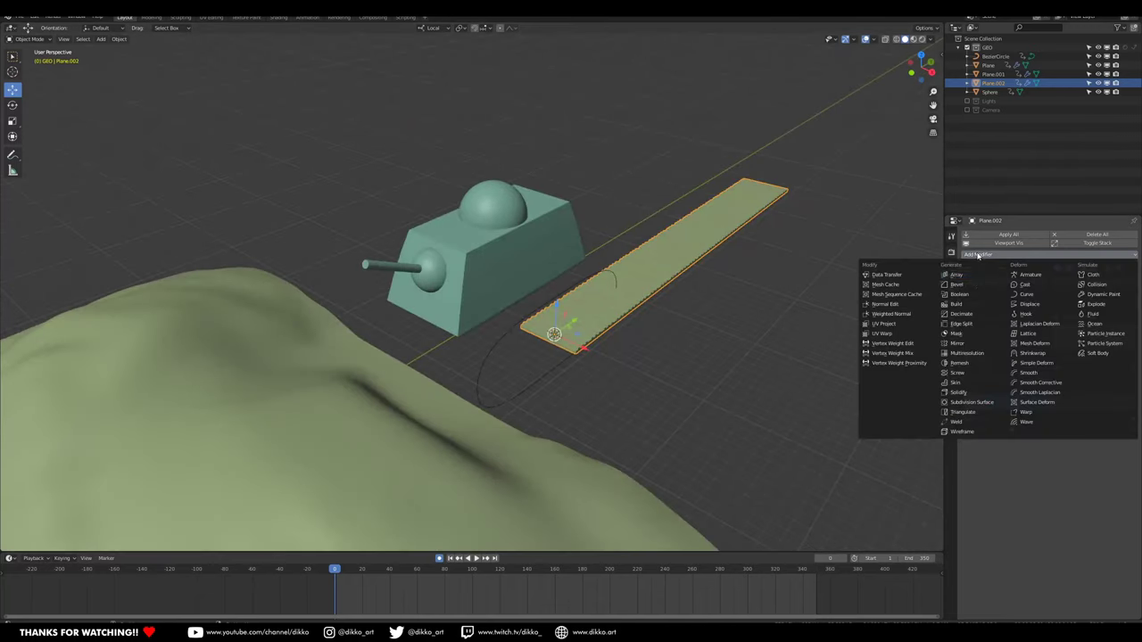
pyautogui.click(1026, 294)
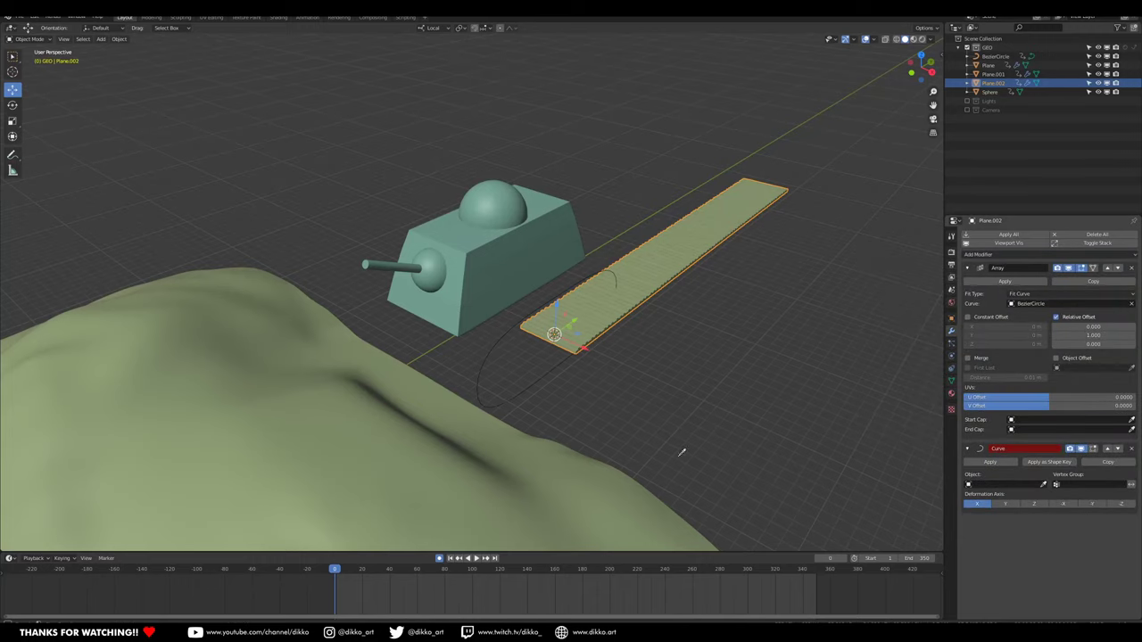
pyautogui.click(525, 378)
pyautogui.moveTo(527, 387); pyautogui.dragTo(486, 343, button='middle')
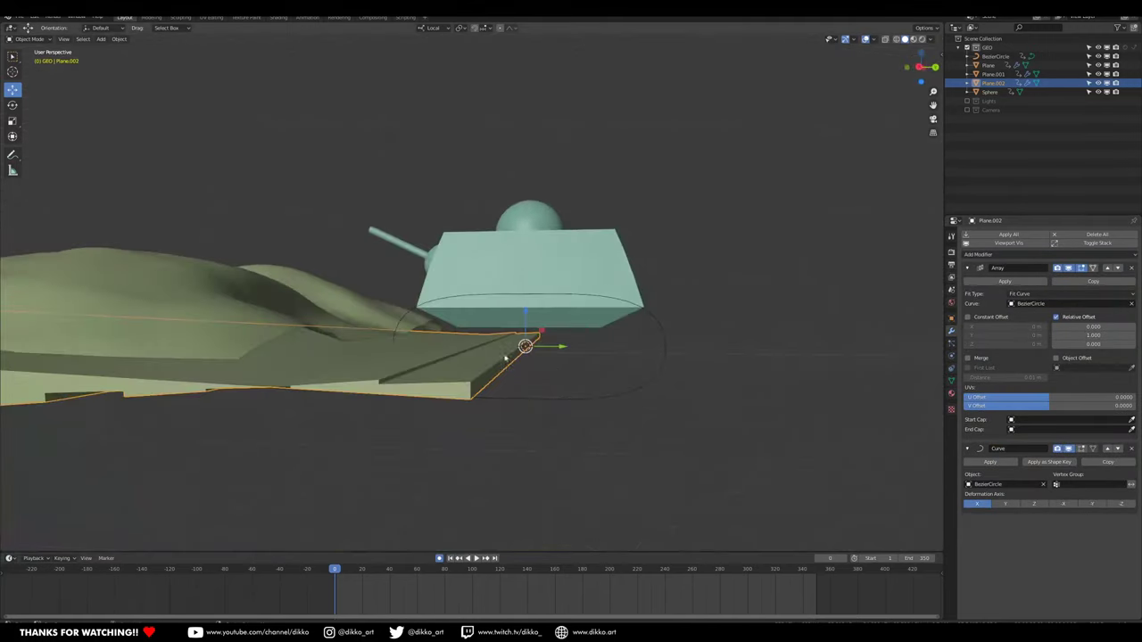
# Keep the Curve modifier's deformation axis on X and switch the Array's fit type to Fixed Count.
pyautogui.click(1010, 505)
pyautogui.click(987, 506)
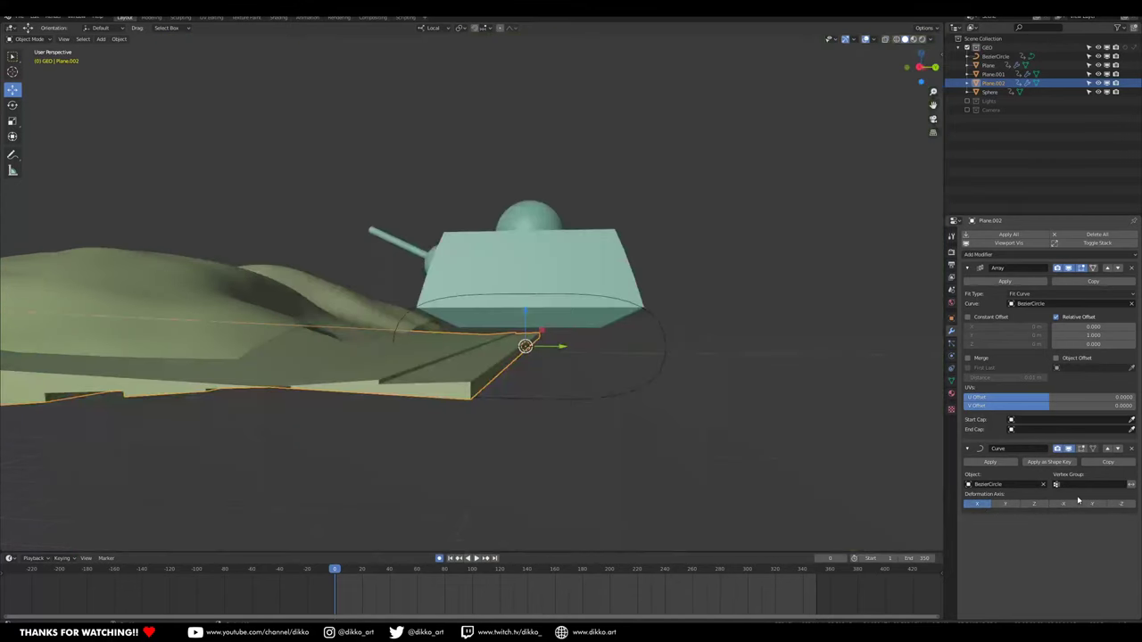
pyautogui.click(1084, 293)
pyautogui.click(1070, 300)
pyautogui.moveTo(623, 416); pyautogui.dragTo(608, 424, button='middle')
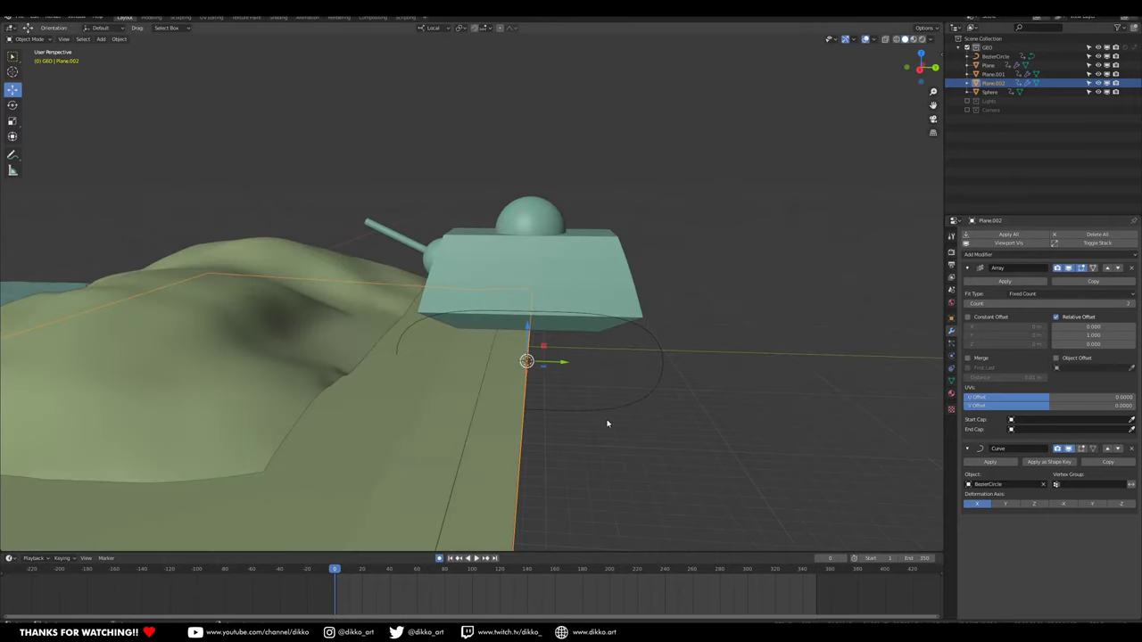
# Try the Curve modifier's Y, Z, -X, -Y and -Z deformation axes and restore X.
pyautogui.click(1006, 505)
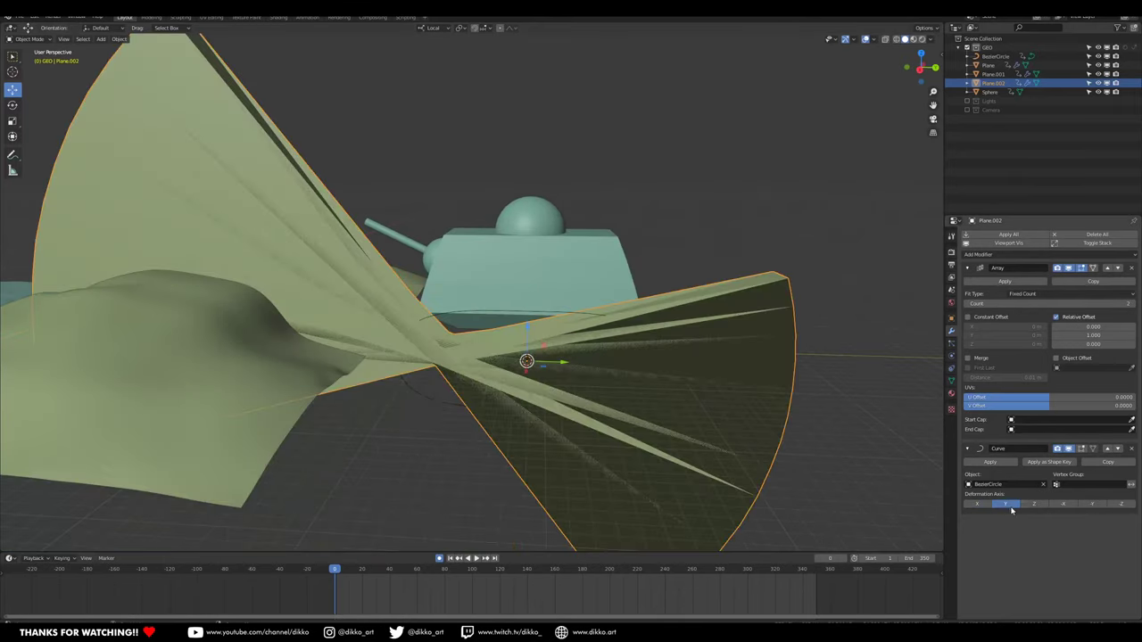
pyautogui.click(1034, 505)
pyautogui.click(1062, 505)
pyautogui.click(1092, 505)
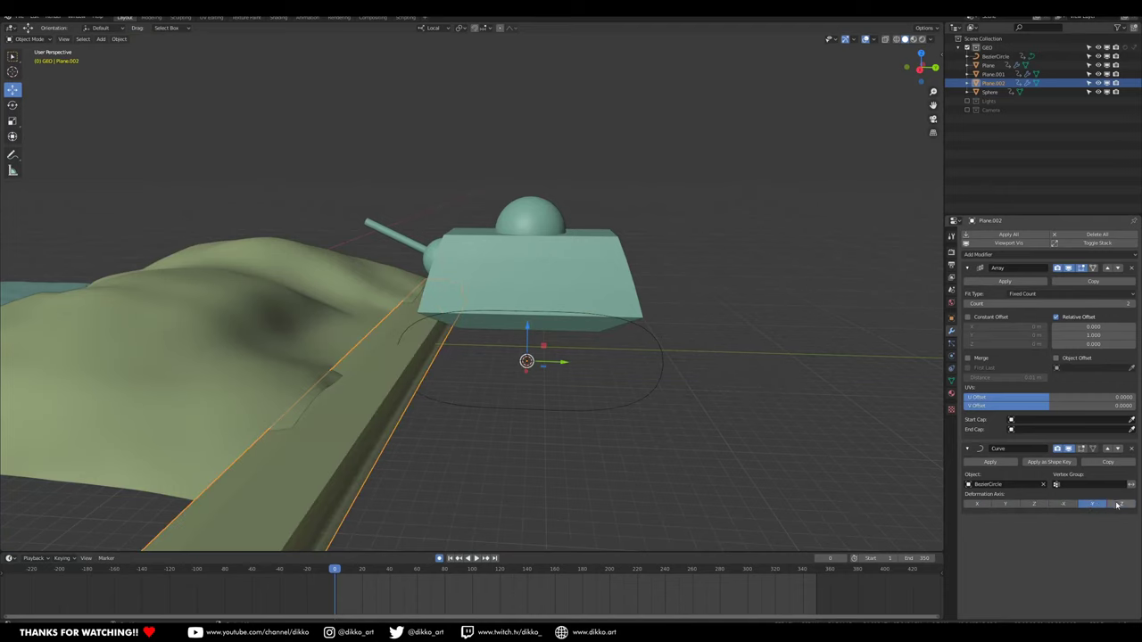
pyautogui.click(1121, 505)
pyautogui.click(976, 505)
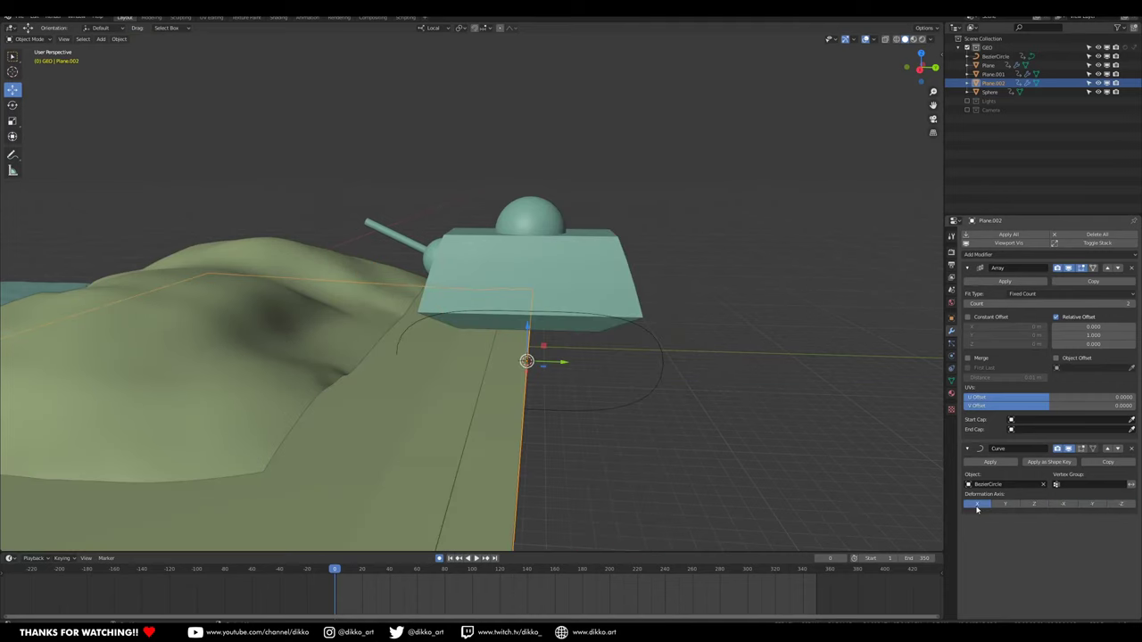
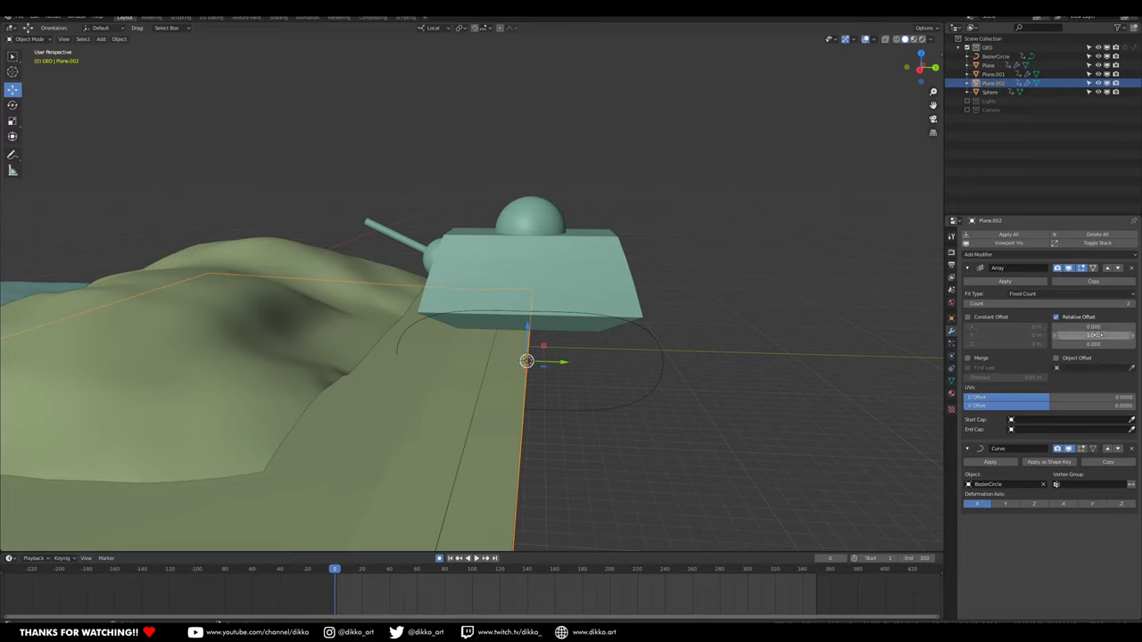
# Try a different Y relative offset in the tread plate's Array modifier and undo the change.
pyautogui.moveTo(1094, 336); pyautogui.dragTo(1039, 336)
pyautogui.scroll(-8, 676, 399)
pyautogui.hotkey('ctrl', 'z')
pyautogui.scroll(6, 688, 394)
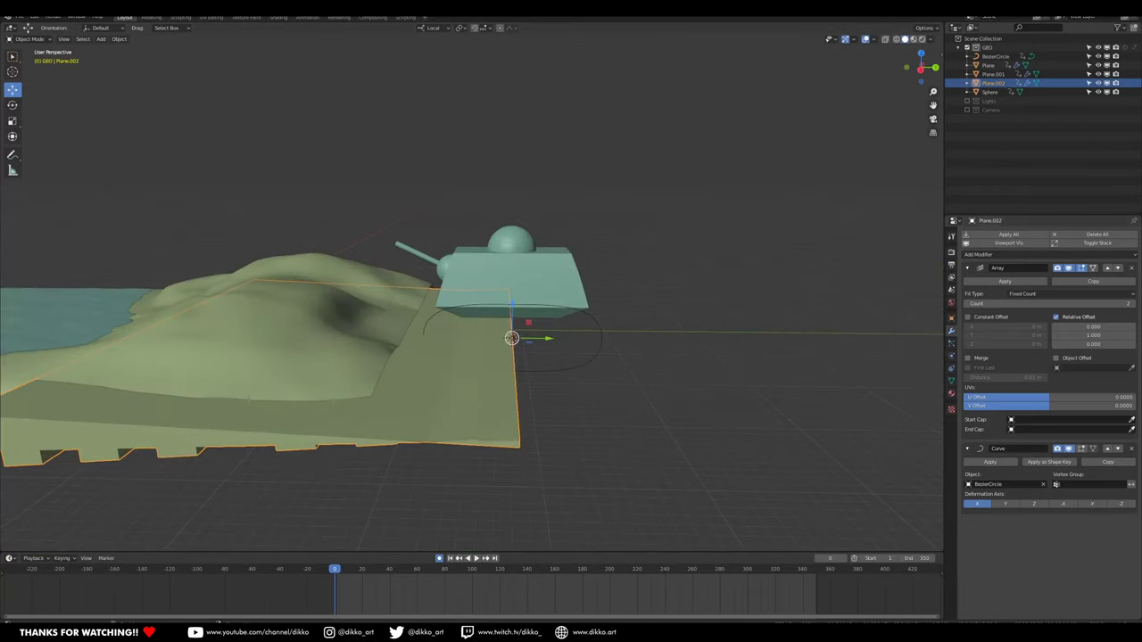
# Switch the Array modifier's fit type back to Fit Curve using the BezierCircle.
pyautogui.click(1072, 295)
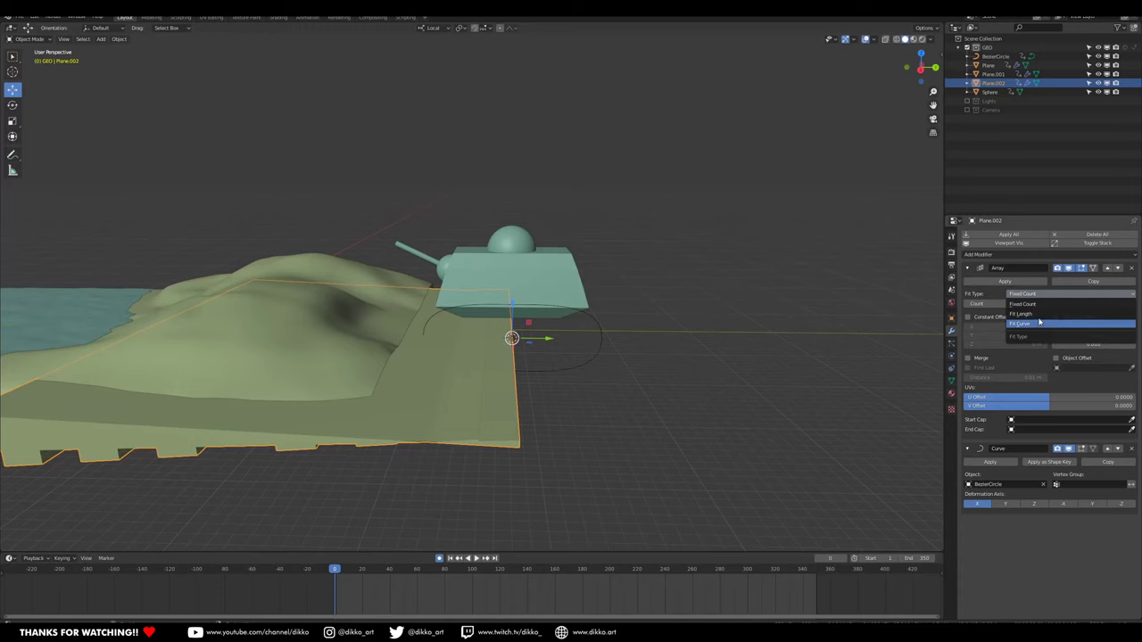
pyautogui.click(1039, 323)
pyautogui.scroll(-4, 453, 401)
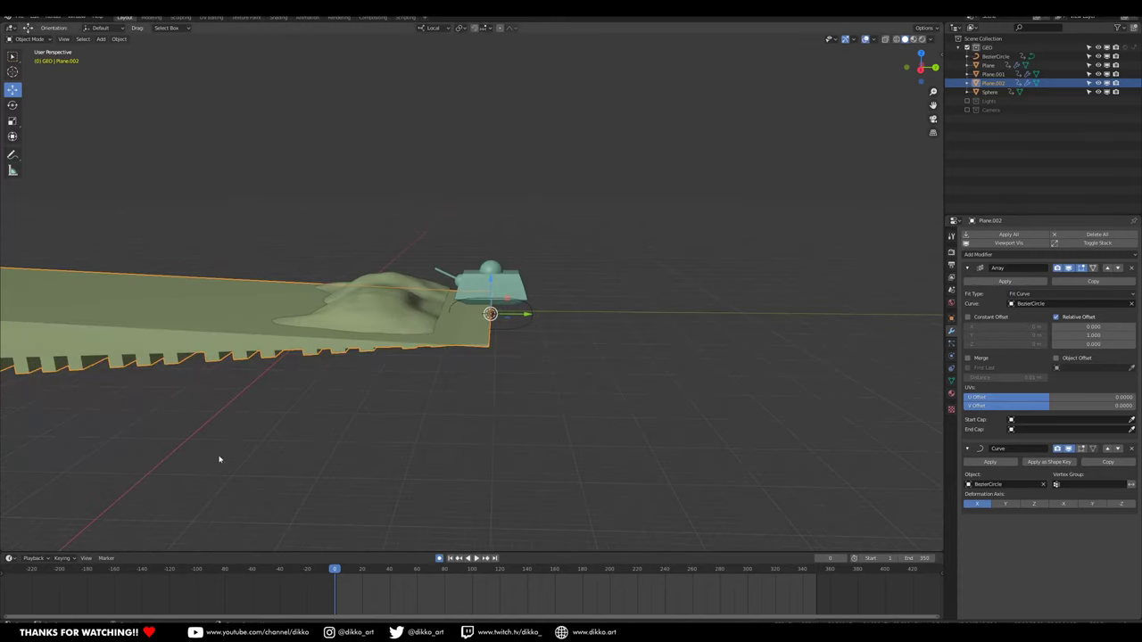
# Switch to the Blender window with the finished tank and examine its tread's Array and Curve modifier settings.
pyautogui.moveTo(259, 622)
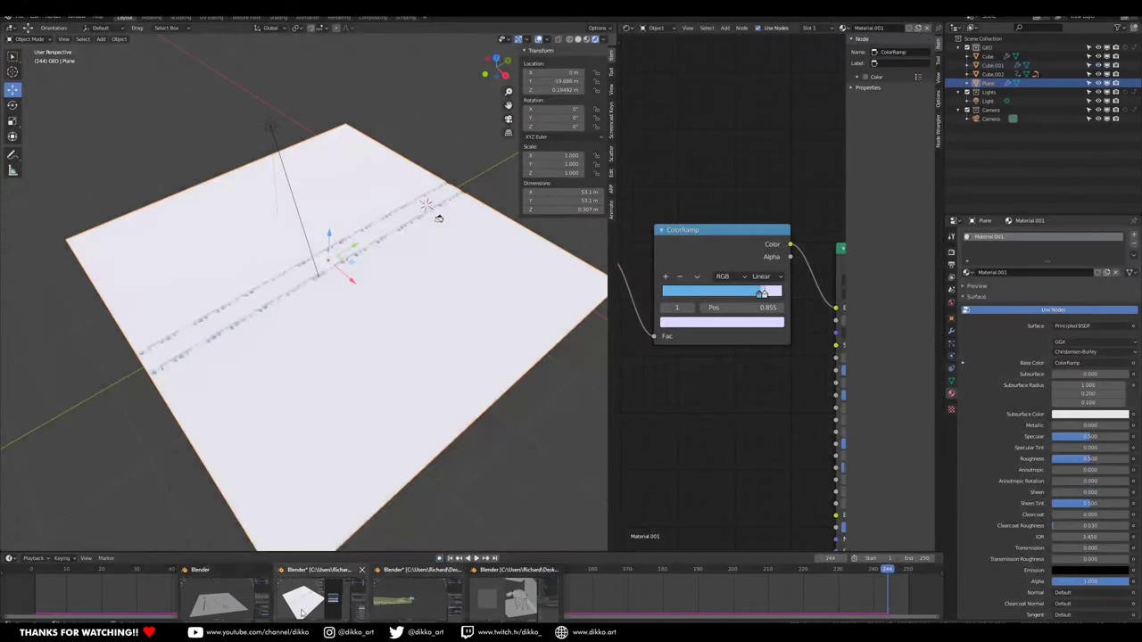
pyautogui.click(303, 597)
pyautogui.moveTo(404, 414); pyautogui.dragTo(365, 372, button='middle')
pyautogui.keyDown('shift'); pyautogui.moveTo(192, 372); pyautogui.dragTo(363, 359, button='middle'); pyautogui.keyUp('shift')
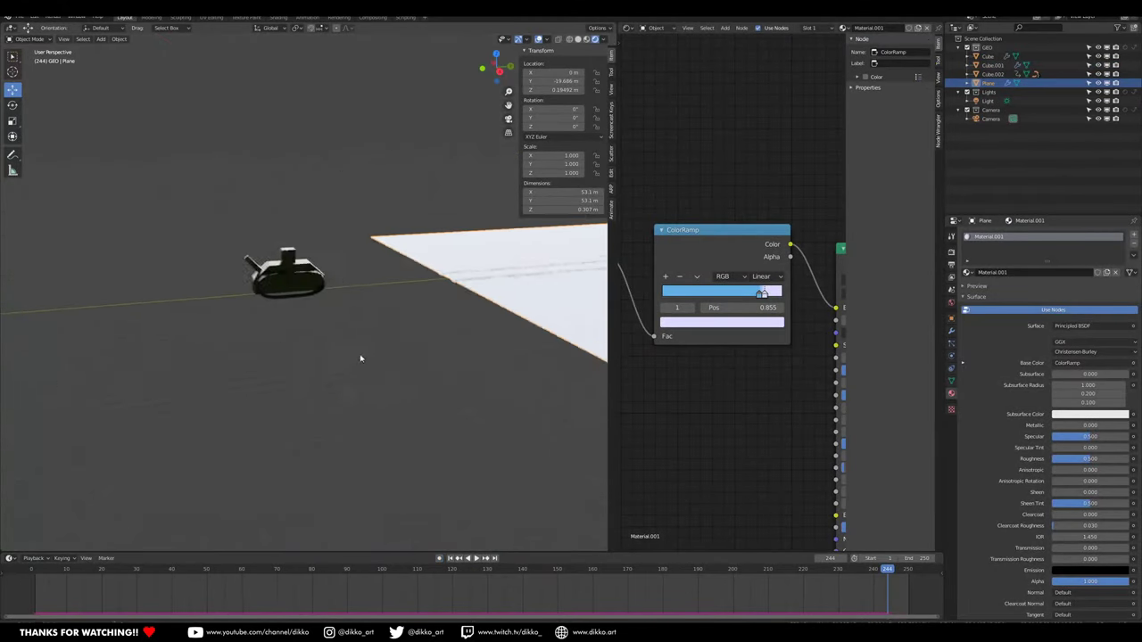
pyautogui.scroll(4, 356, 353)
pyautogui.moveTo(277, 246); pyautogui.dragTo(328, 286, button='middle')
pyautogui.click(402, 305)
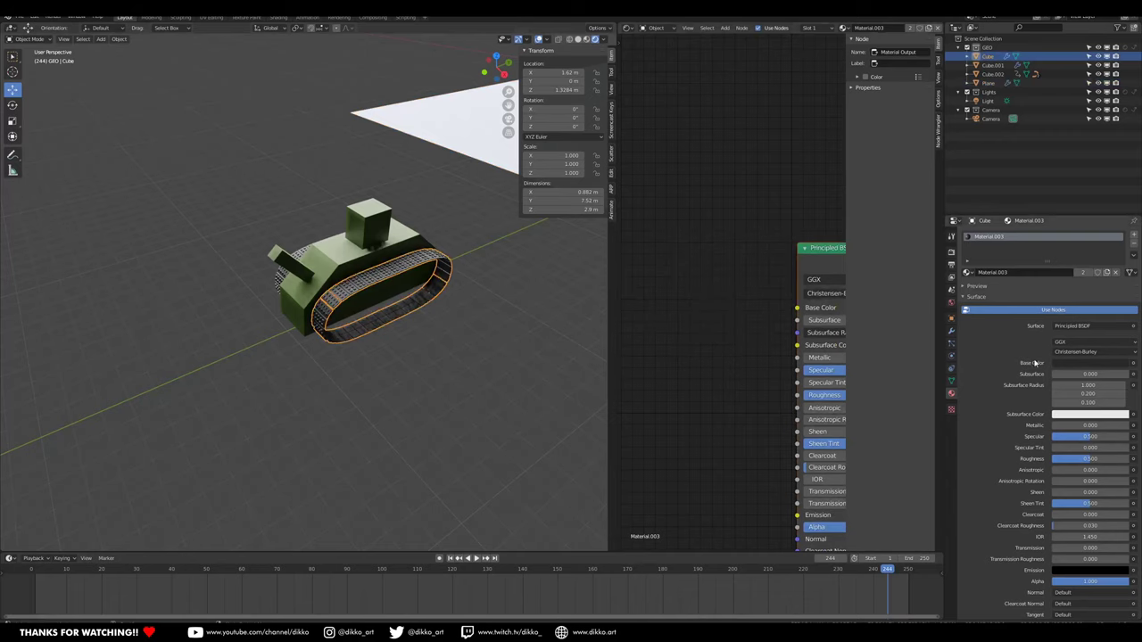
pyautogui.click(952, 331)
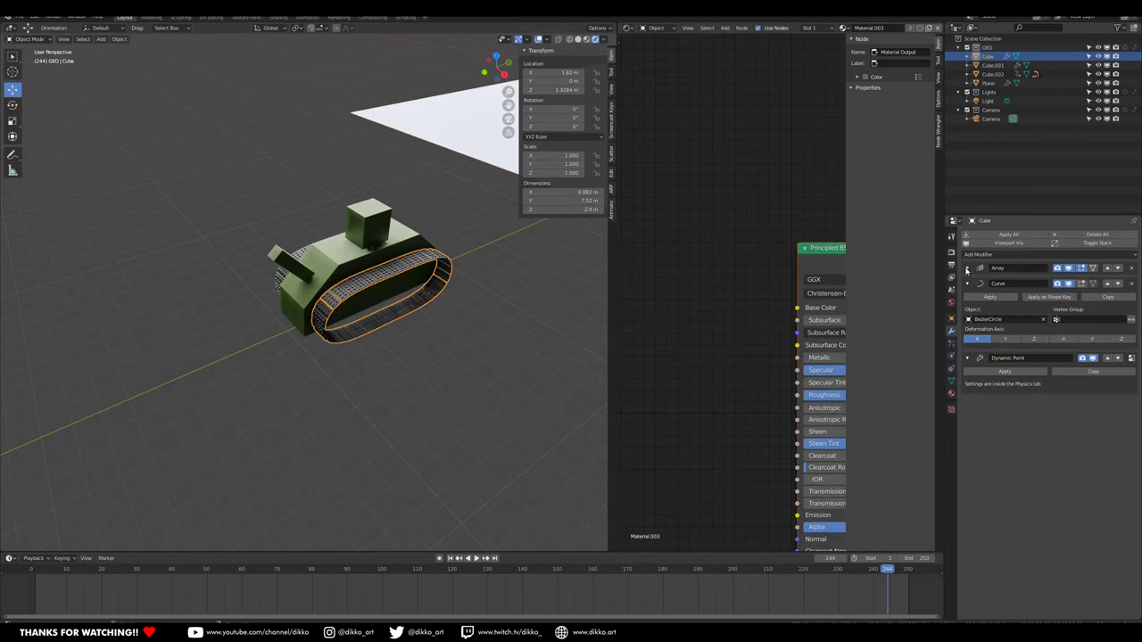
pyautogui.click(966, 269)
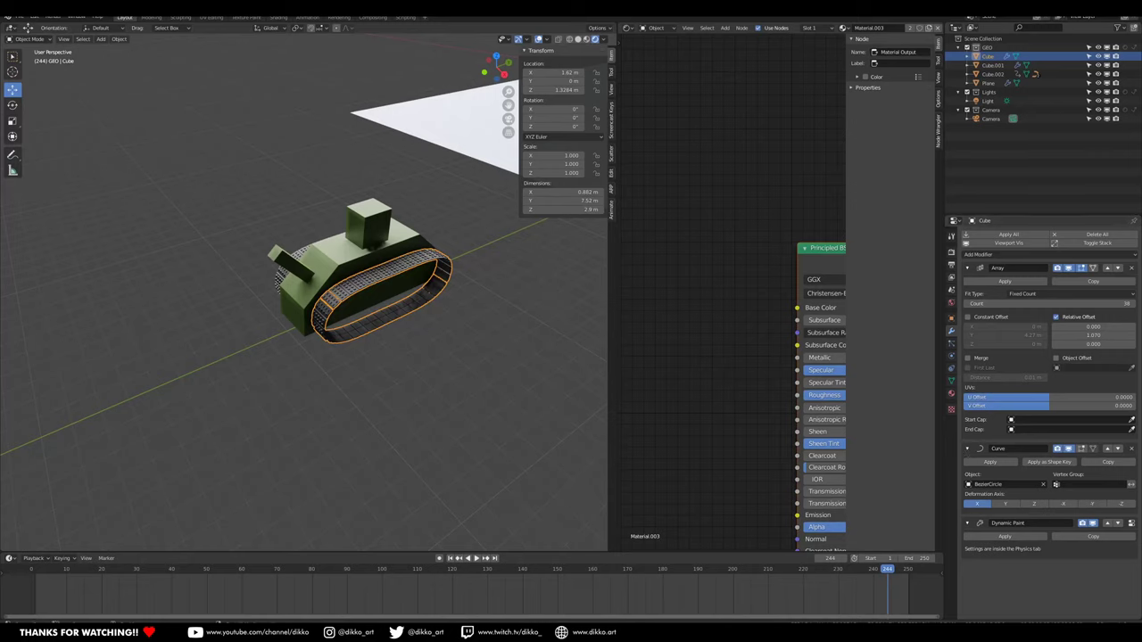
# Compare the Bezier circle in the working file with the finished tank's tread setup and return to the working file.
pyautogui.moveTo(370, 634)
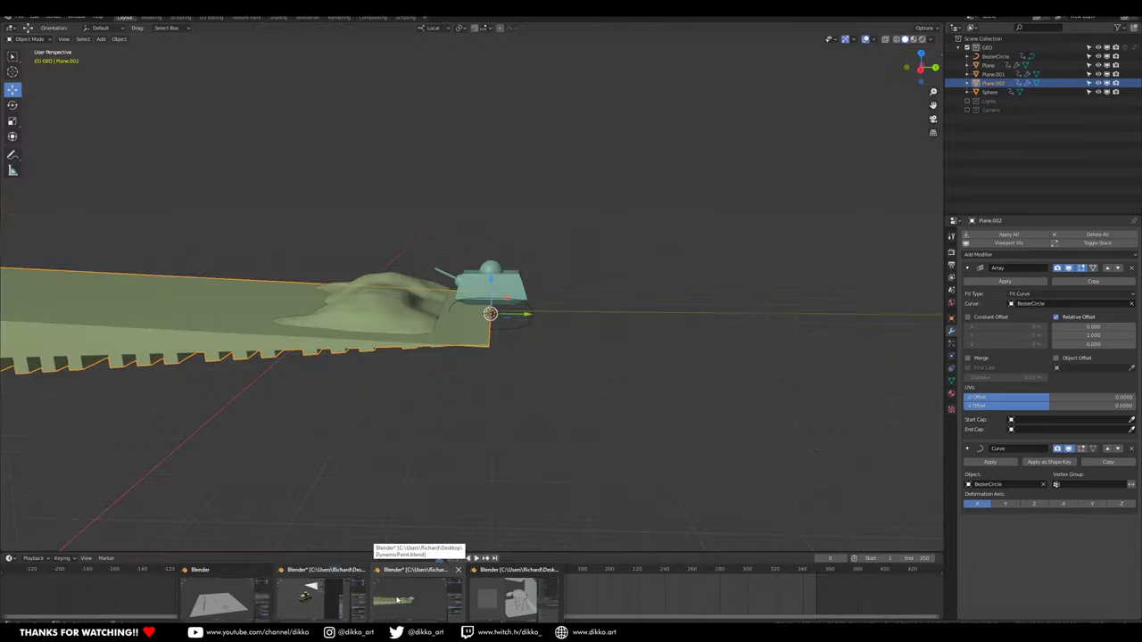
pyautogui.click(397, 601)
pyautogui.scroll(4, 589, 357)
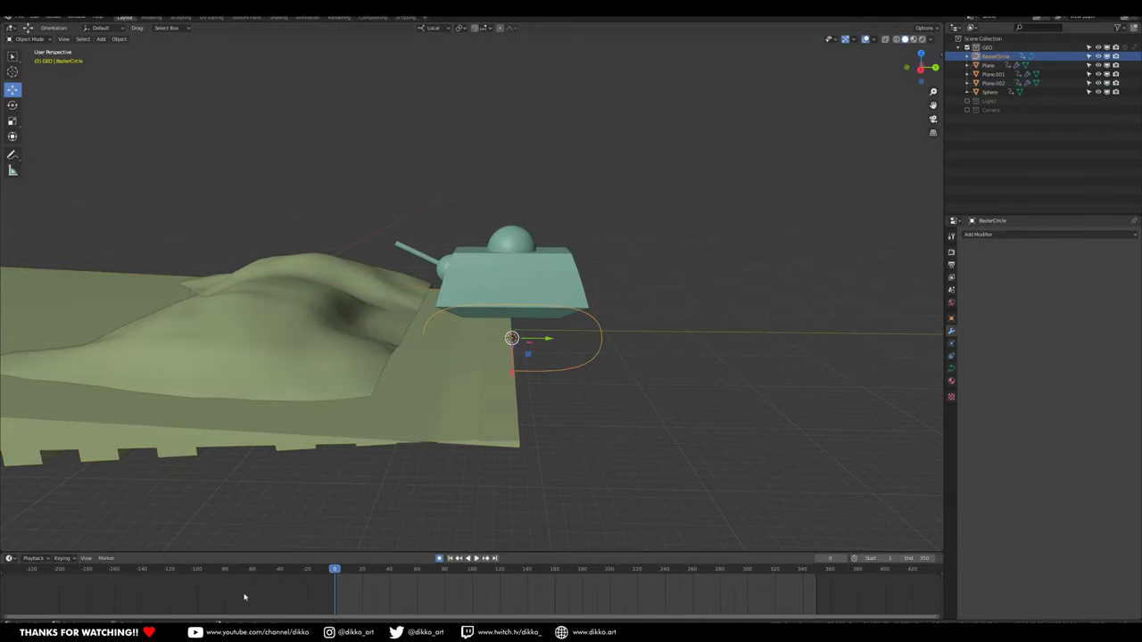
pyautogui.moveTo(326, 632)
pyautogui.click(326, 607)
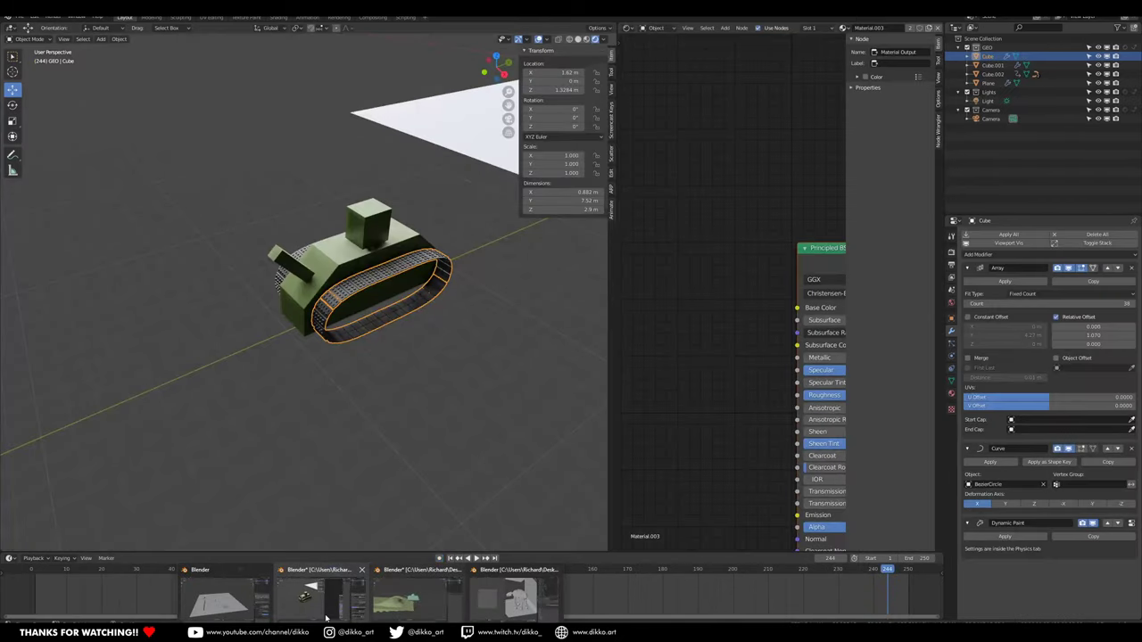
pyautogui.click(397, 600)
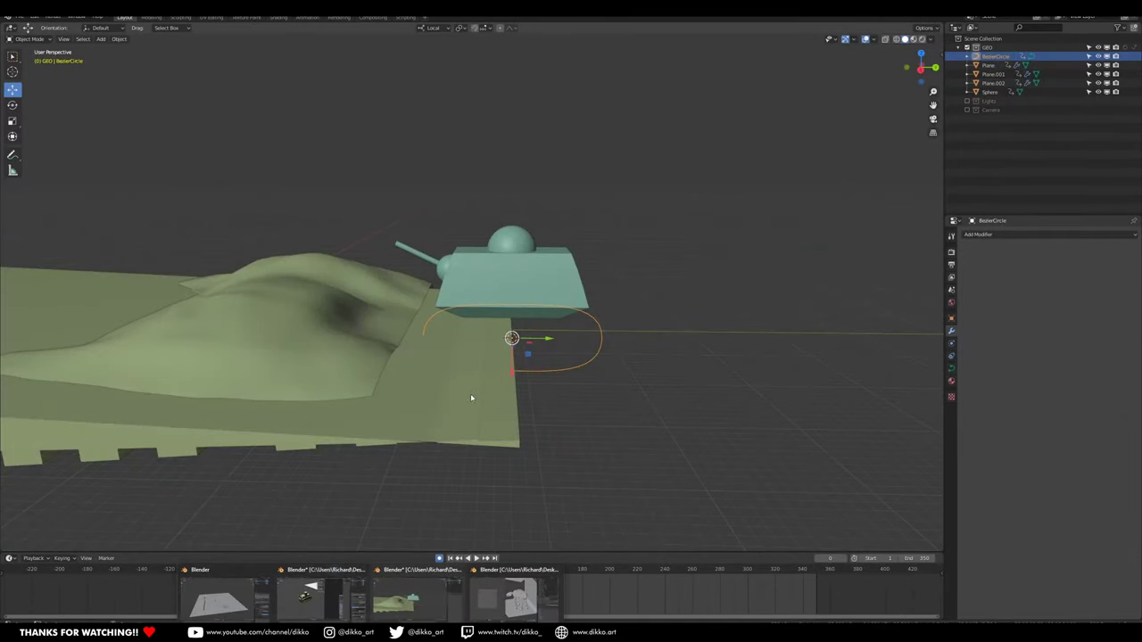
# Select the tread plate and set its Array modifier's fit type to Fixed Count.
pyautogui.click(471, 397)
pyautogui.click(1035, 294)
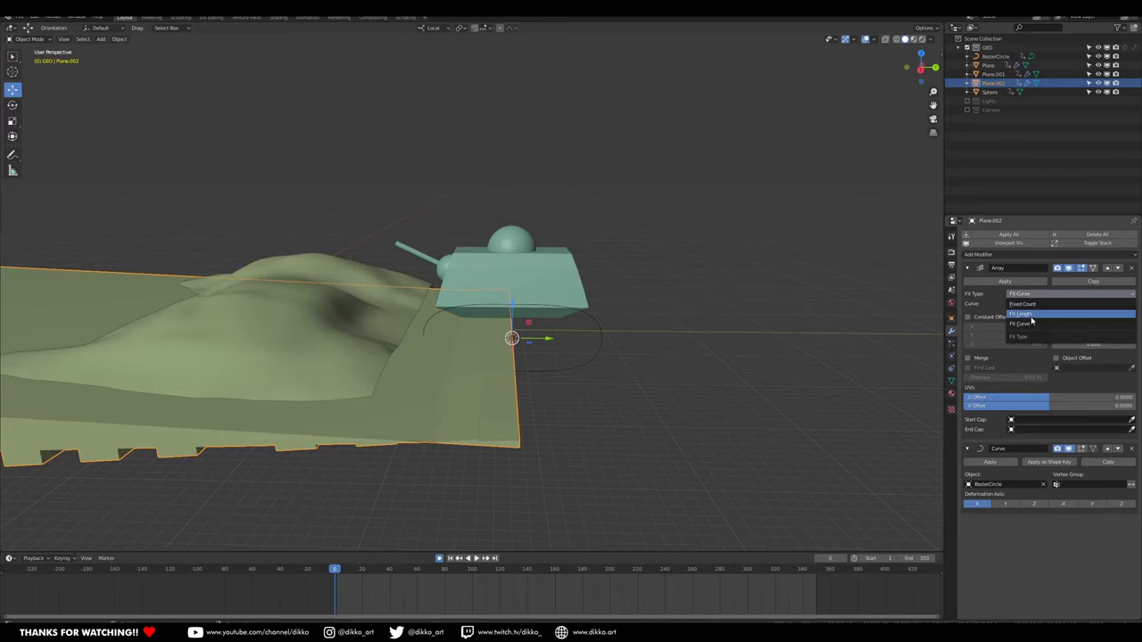
pyautogui.click(1035, 304)
pyautogui.scroll(-3, 298, 420)
pyautogui.scroll(2, 851, 367)
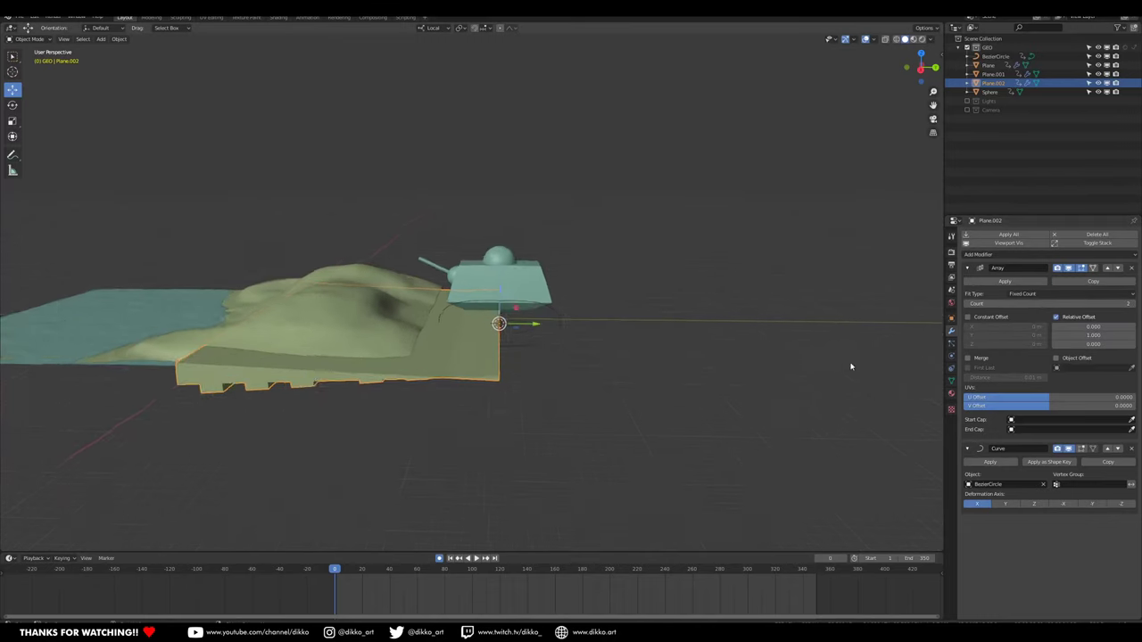
# Set the Array modifier's Y relative offset to 0.
pyautogui.click(1059, 334)
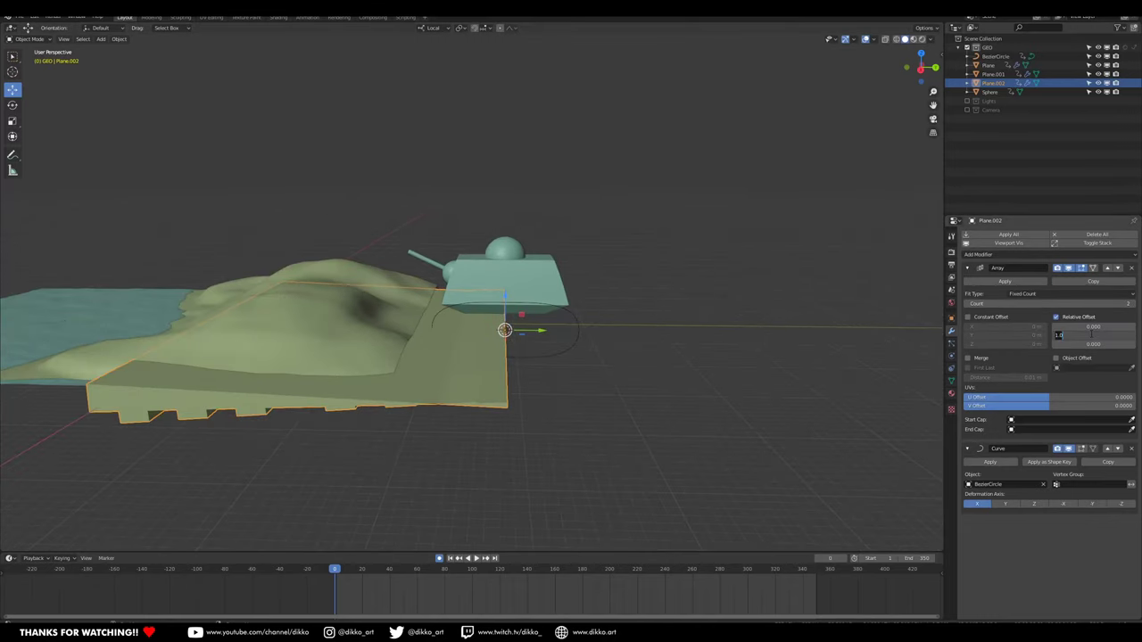
pyautogui.write('0')
pyautogui.press('Return')
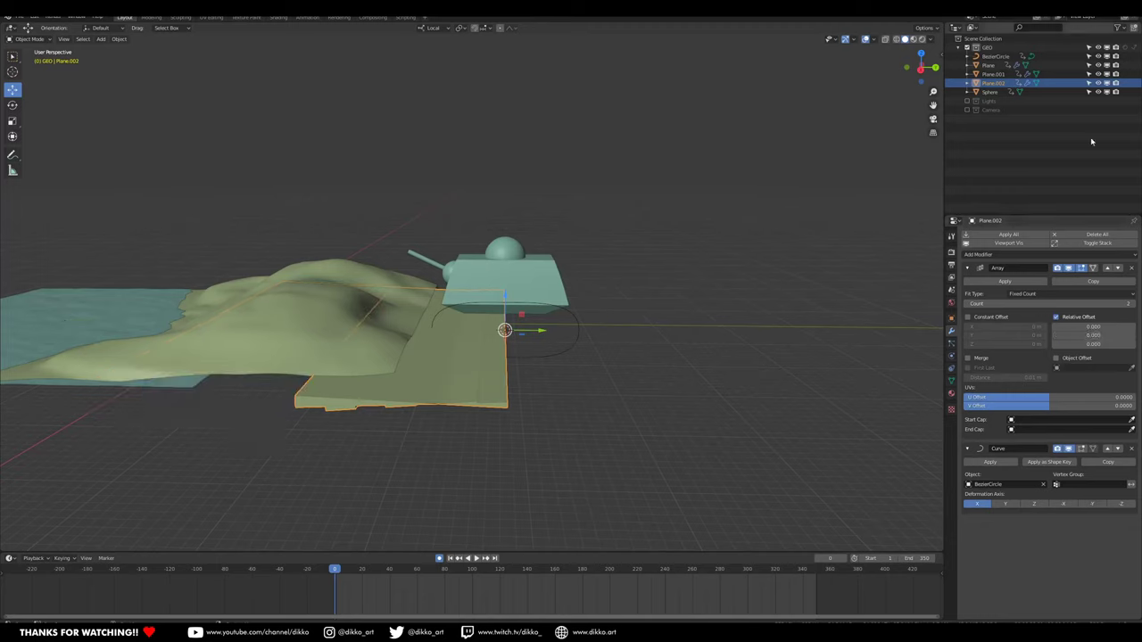
# Set the Curve modifier's deformation axis to Y and apply the Bezier circle's object transform.
pyautogui.click(1005, 505)
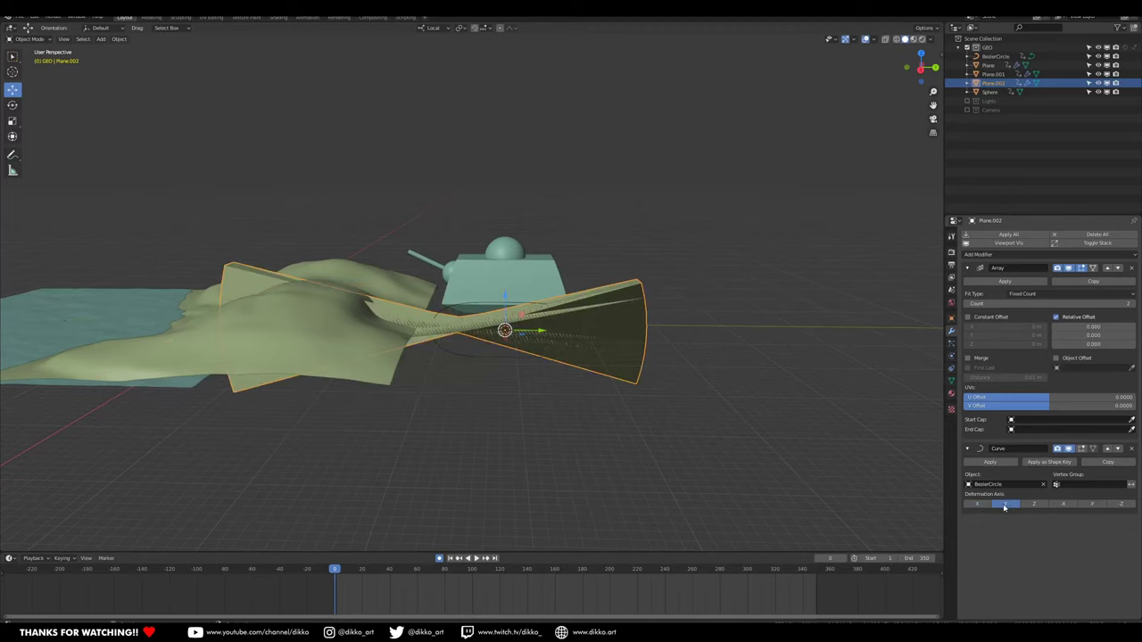
pyautogui.click(456, 353)
pyautogui.hotkey('ctrl', 'a')
pyautogui.click(421, 351)
pyautogui.scroll(2, 588, 363)
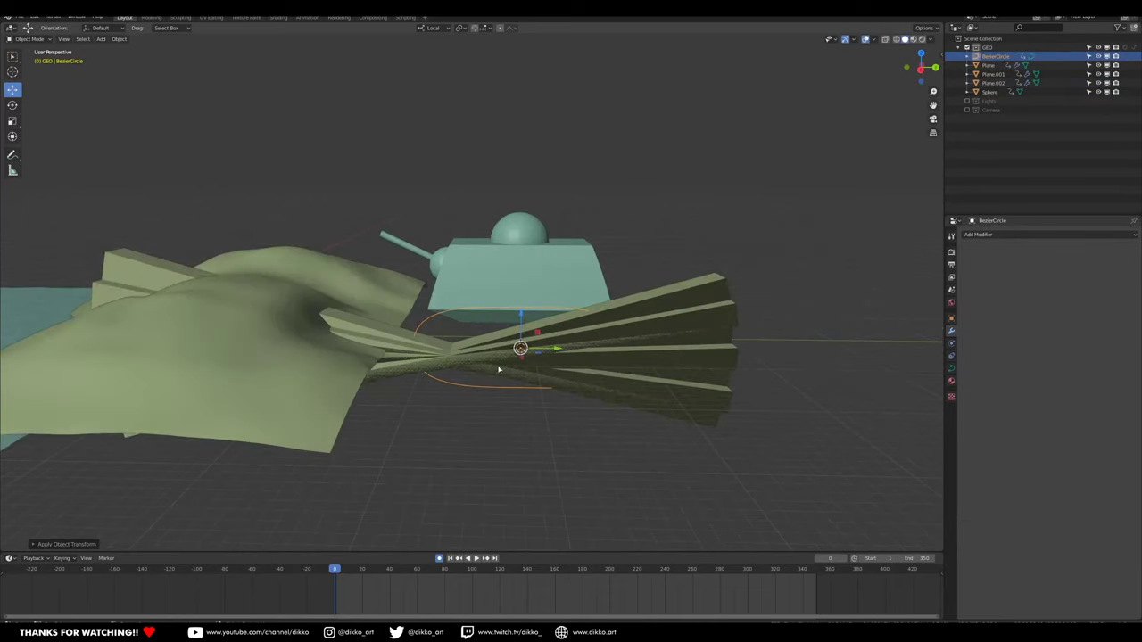
pyautogui.moveTo(578, 359); pyautogui.dragTo(598, 424, button='middle')
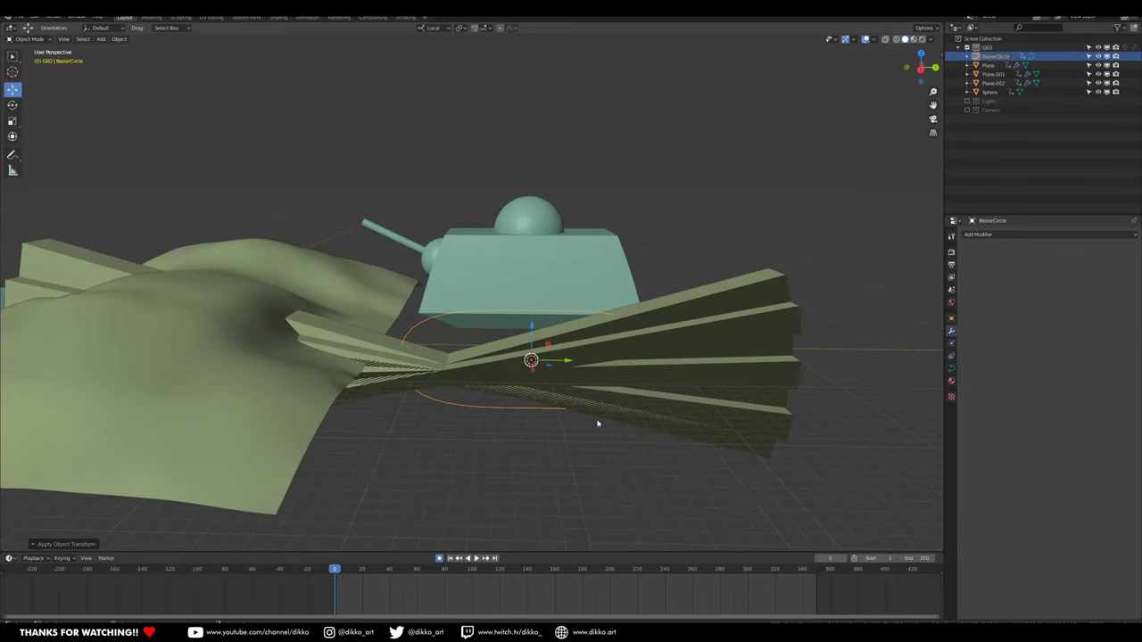
# Reselect the tread plate and set its Curve modifier's deformation axis back to X.
pyautogui.click(427, 384)
pyautogui.click(984, 505)
pyautogui.moveTo(551, 428); pyautogui.dragTo(473, 426, button='middle')
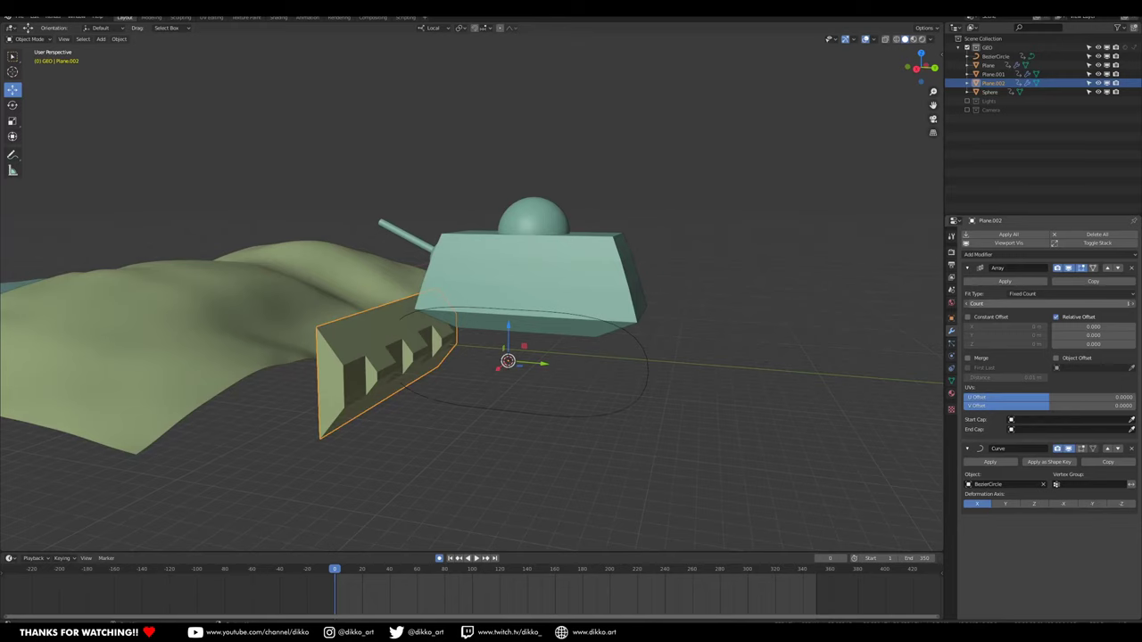
# Try the Curve modifier's other deformation axes, settle on Z, and apply the tread plate's object transform.
pyautogui.click(1034, 504)
pyautogui.click(1063, 505)
pyautogui.click(1093, 504)
pyautogui.click(1122, 504)
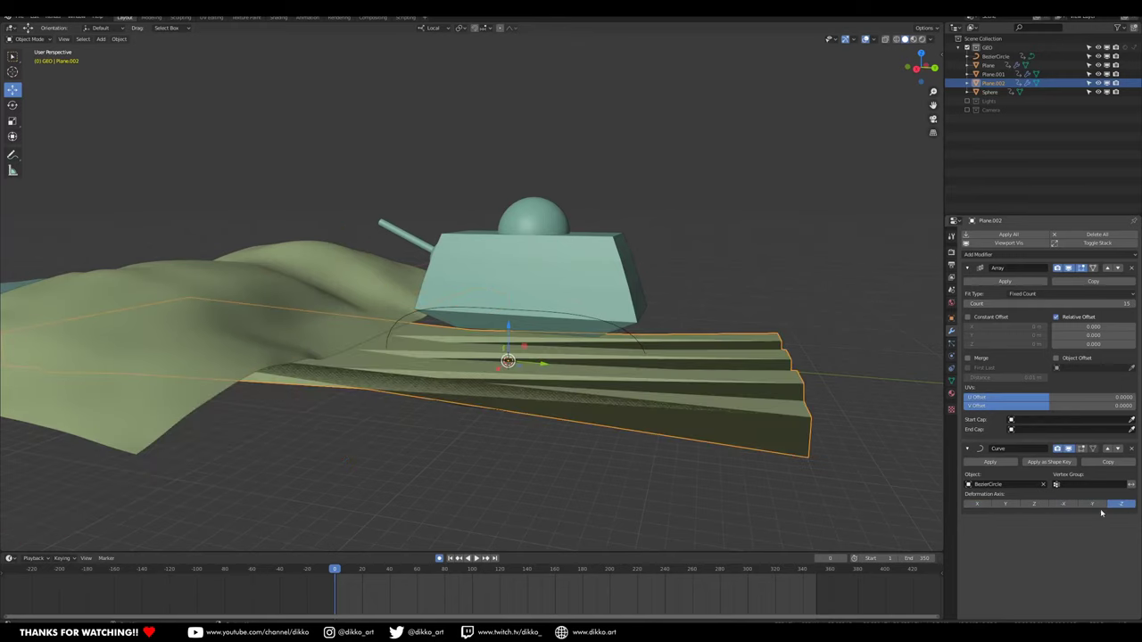
pyautogui.click(1034, 504)
pyautogui.hotkey('ctrl', 'a')
pyautogui.click(358, 459)
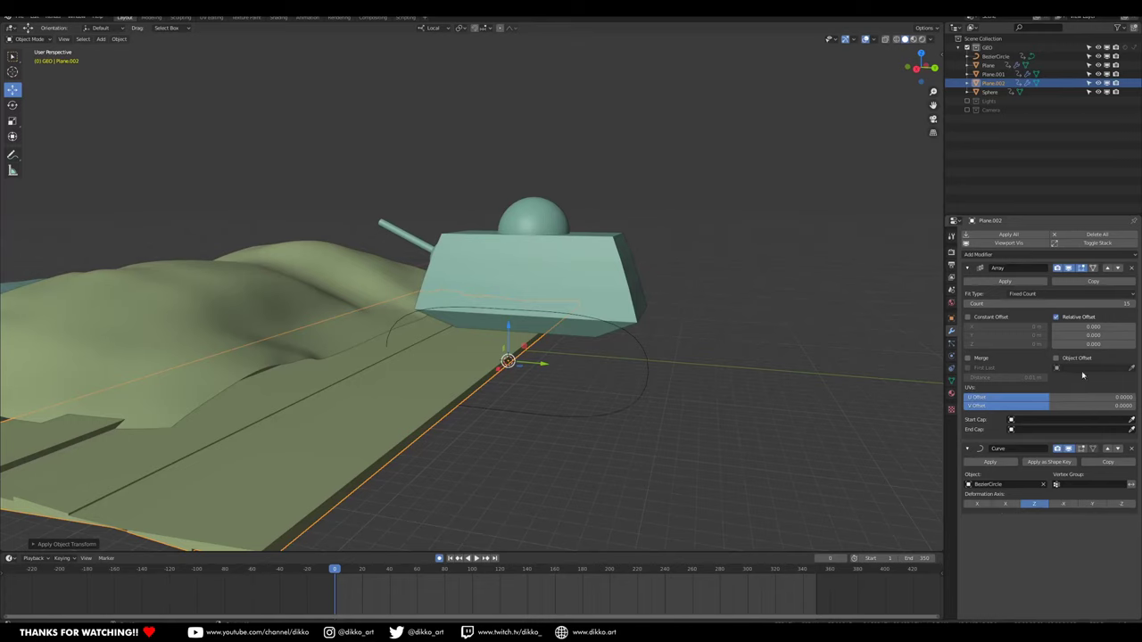
# Set the Array modifier's Y relative offset to 1.2 and the Curve modifier's deformation axis to X.
pyautogui.moveTo(1093, 335); pyautogui.dragTo(1102, 334)
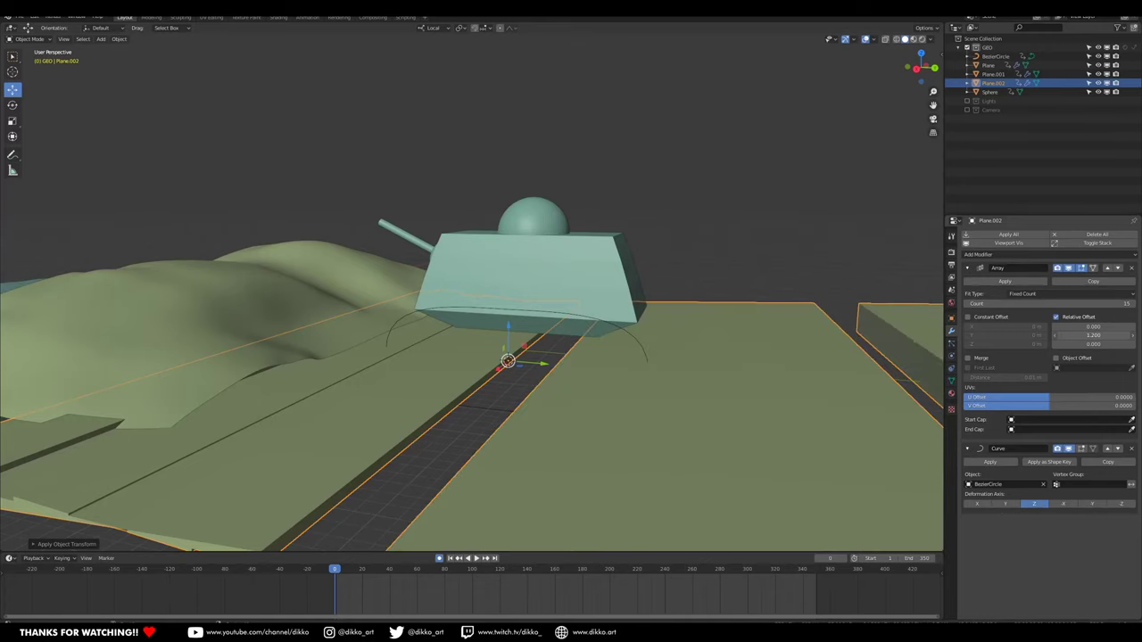
pyautogui.scroll(-5, 689, 339)
pyautogui.moveTo(689, 339); pyautogui.dragTo(684, 364, button='middle')
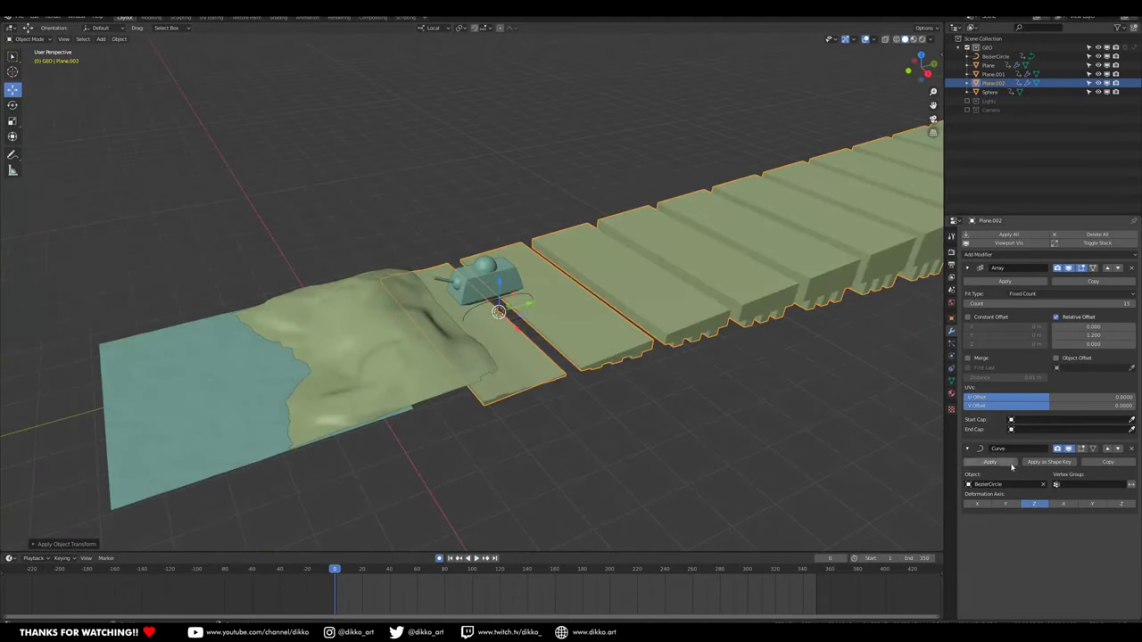
pyautogui.click(981, 505)
pyautogui.moveTo(544, 294); pyautogui.dragTo(533, 333, button='middle')
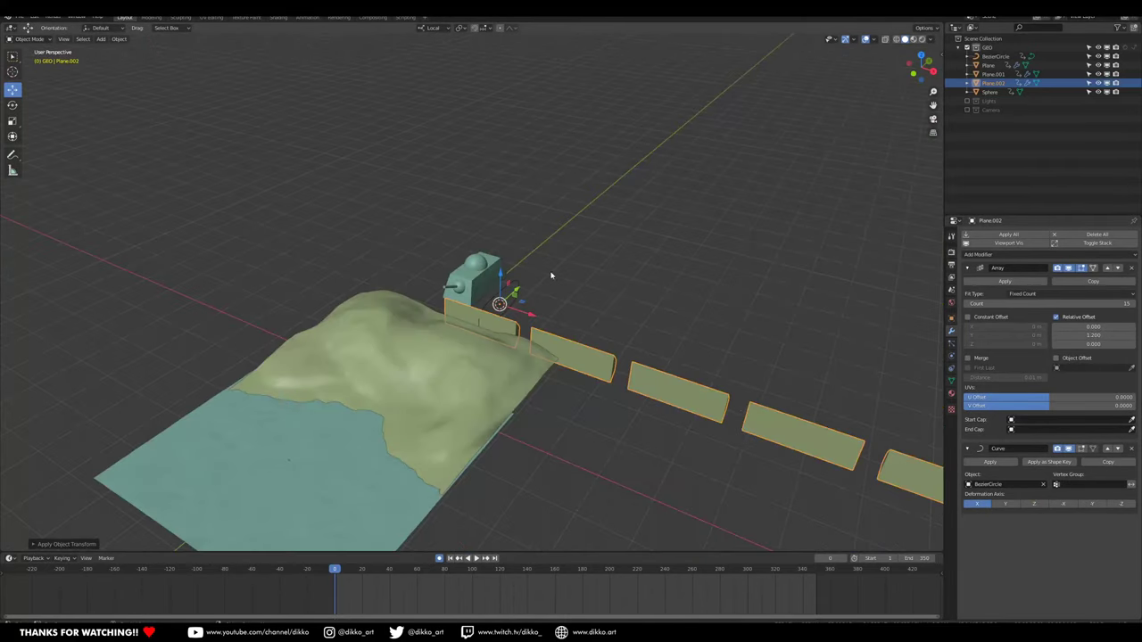
# Select the tread plate together with the Bezier circle and clear the location of both.
pyautogui.click(995, 56)
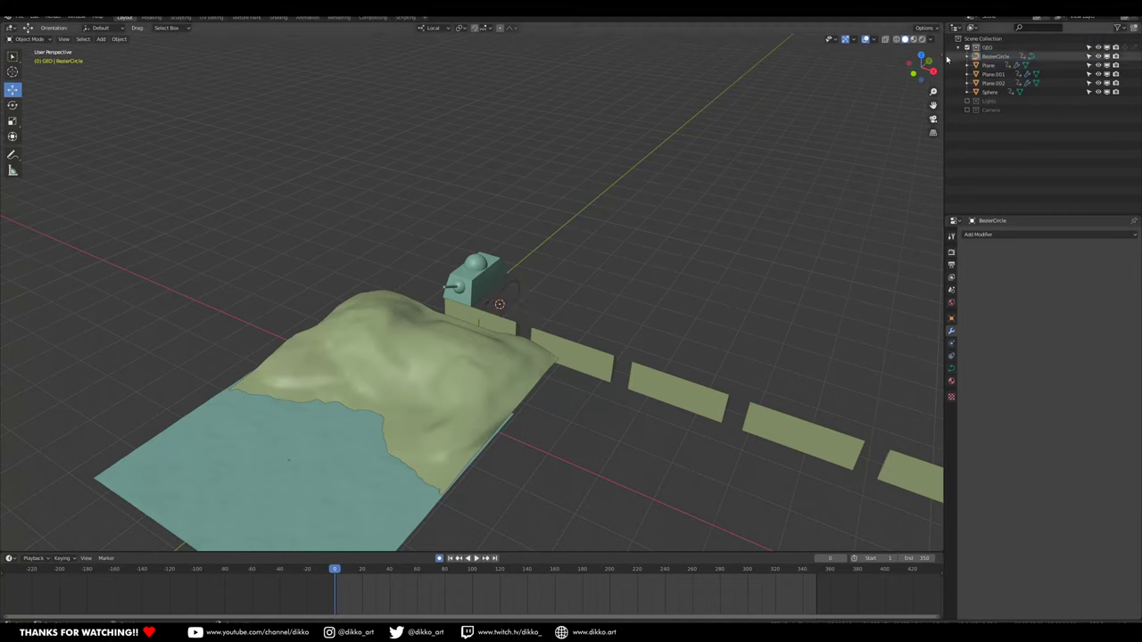
pyautogui.click(944, 57)
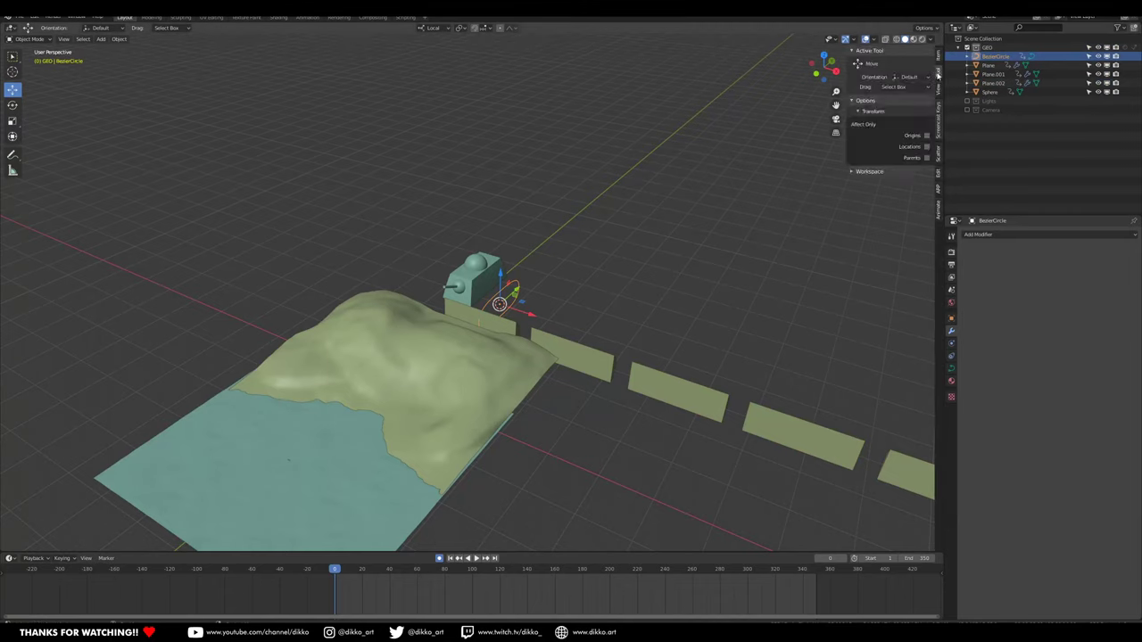
pyautogui.click(559, 342)
pyautogui.keyDown('shift'); pyautogui.click(515, 284); pyautogui.keyUp('shift')
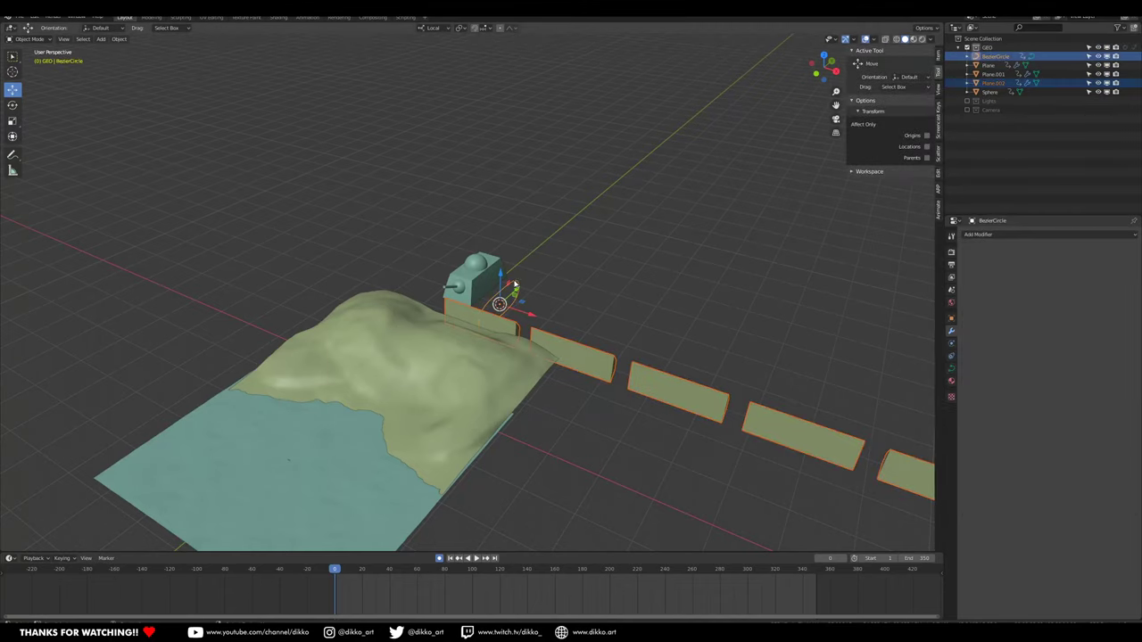
pyautogui.hotkey('alt', 'g')
pyautogui.moveTo(434, 367); pyautogui.dragTo(456, 337, button='middle')
# Select the tread plate and set its Curve modifier's deformation axis to -Y after trying the other axes.
pyautogui.click(362, 339)
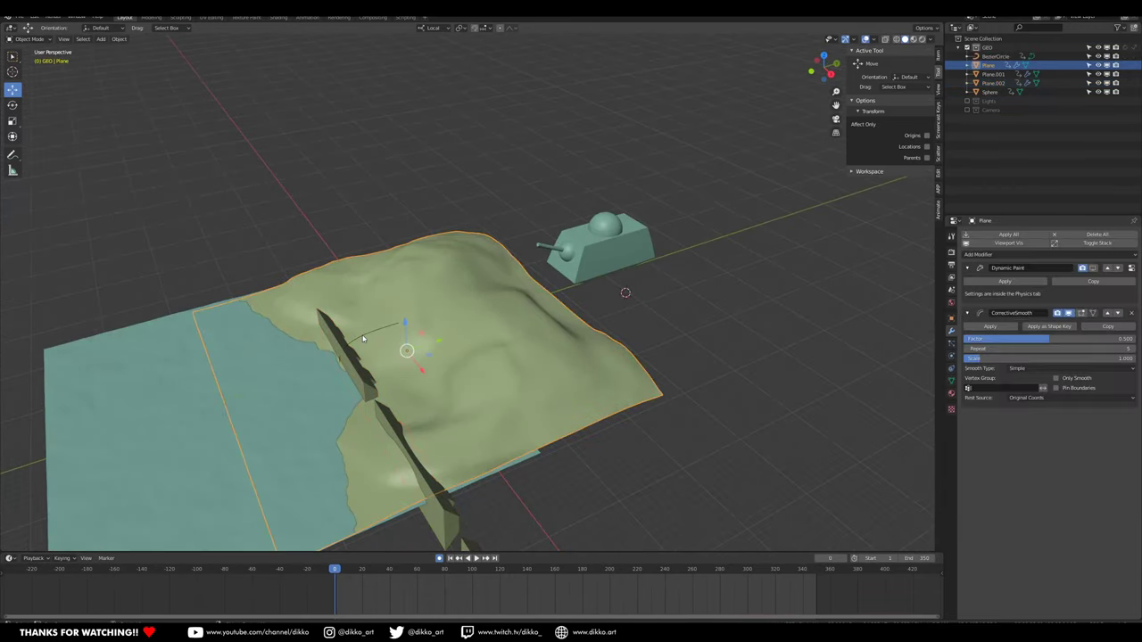
pyautogui.click(347, 355)
pyautogui.scroll(-2, 374, 357)
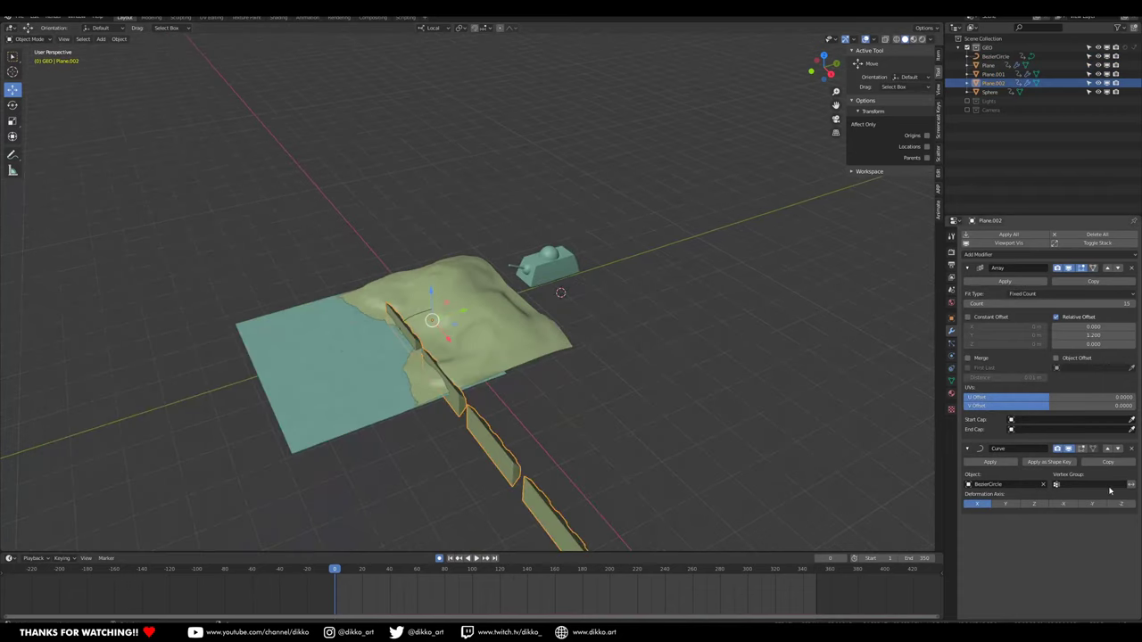
pyautogui.click(1005, 505)
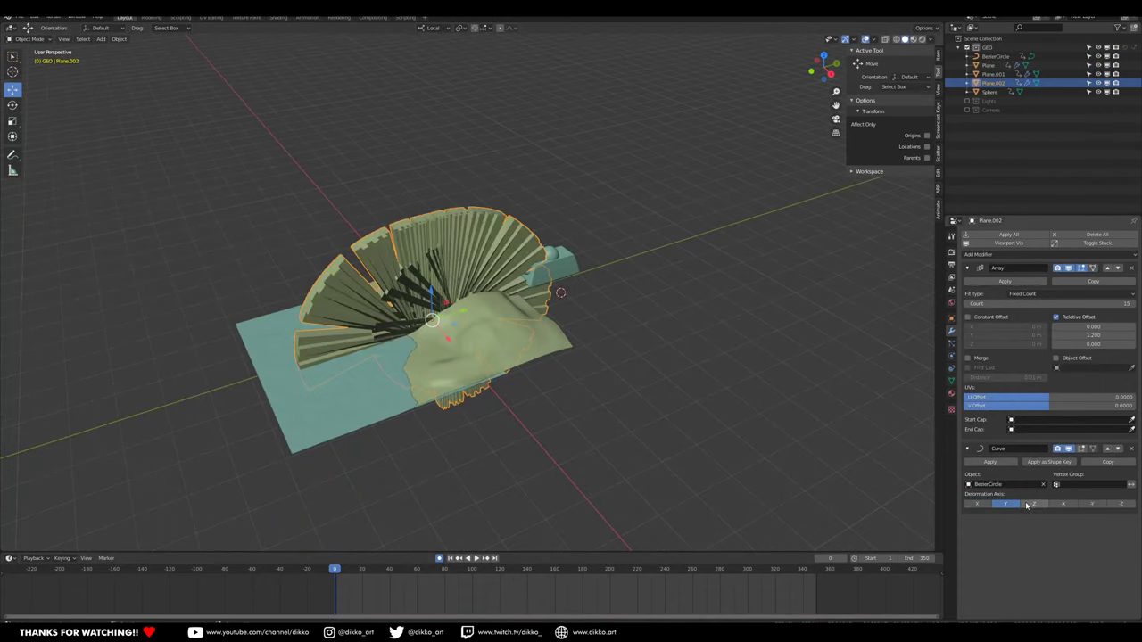
pyautogui.moveTo(534, 369); pyautogui.dragTo(499, 322, button='middle')
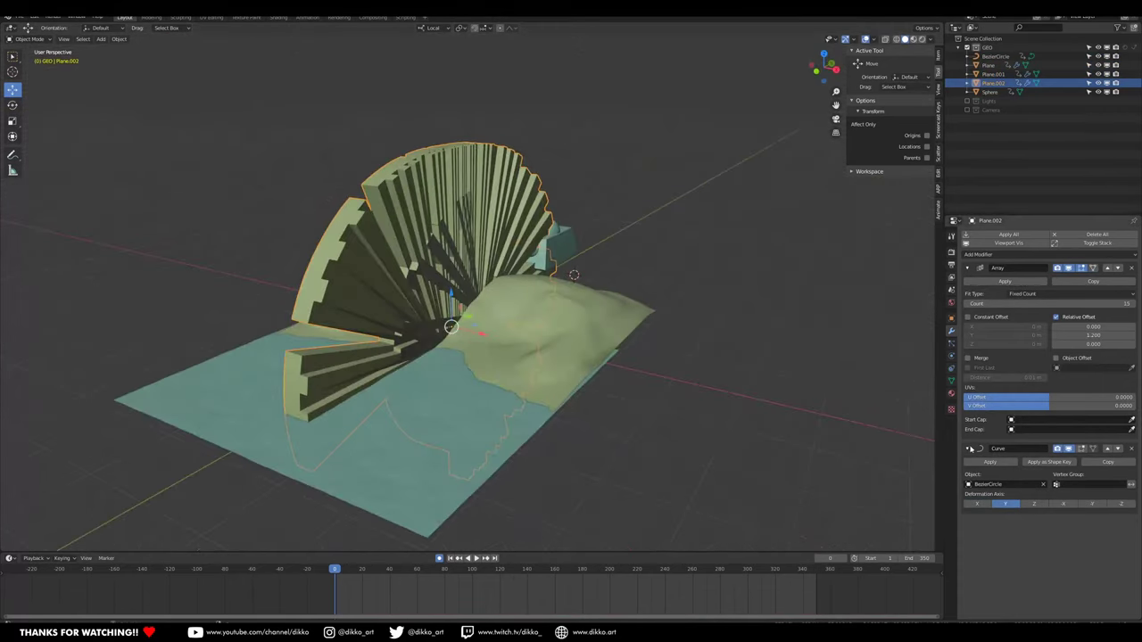
pyautogui.click(1071, 505)
pyautogui.click(1091, 506)
pyautogui.moveTo(566, 418); pyautogui.dragTo(499, 393, button='middle')
pyautogui.scroll(2, 446, 379)
pyautogui.scroll(2, 424, 383)
pyautogui.scroll(-2, 414, 372)
pyautogui.moveTo(306, 355); pyautogui.dragTo(354, 362, button='middle')
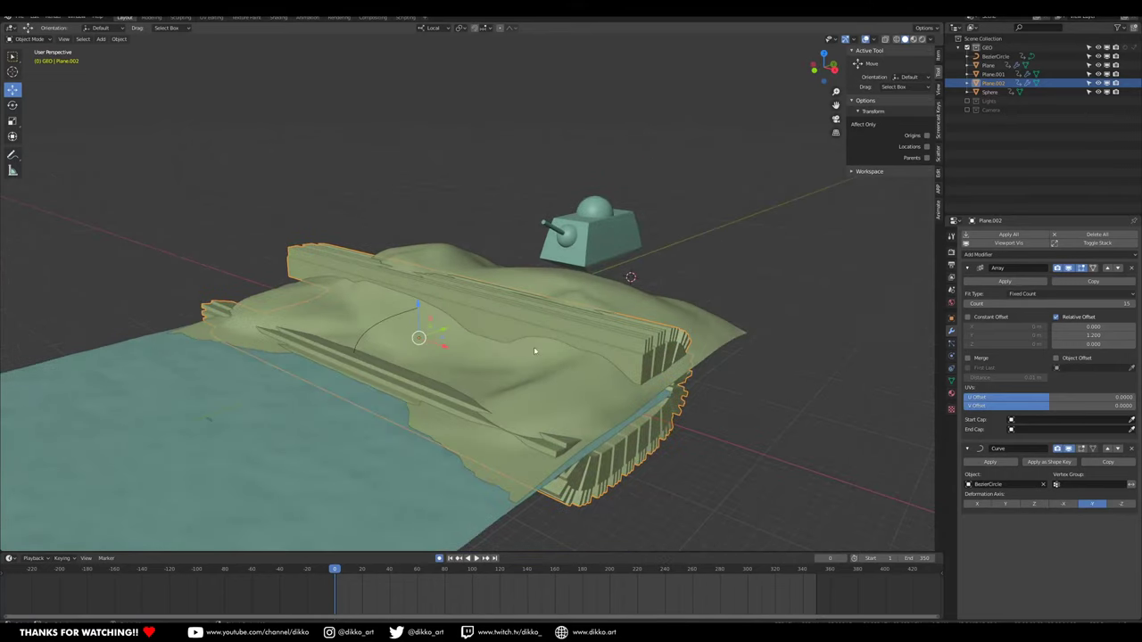
pyautogui.scroll(2, 356, 349)
# Try moving the Bezier circle relative to the treads, including along the Y axis, and undo the move.
pyautogui.click(338, 346)
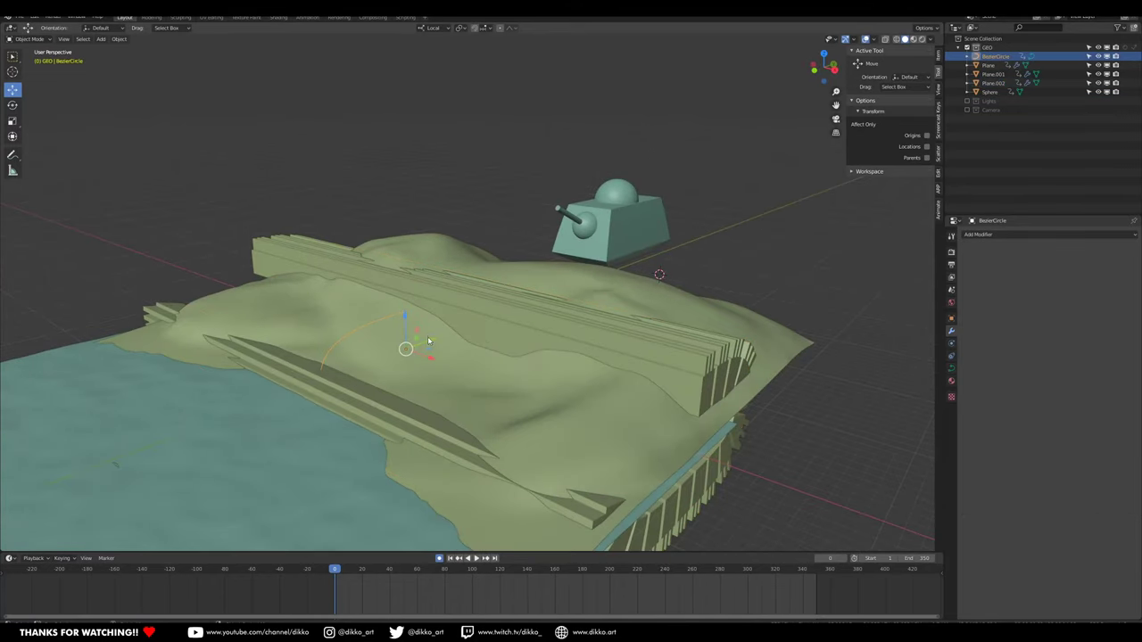
pyautogui.press('g')
pyautogui.press('y')
pyautogui.click(433, 392)
pyautogui.moveTo(155, 398); pyautogui.dragTo(616, 339, button='middle')
pyautogui.moveTo(375, 322); pyautogui.dragTo(381, 341)
pyautogui.hotkey('ctrl', 'z')
# Move the treads and the ocean plane into a new collection named land and hide them.
pyautogui.moveTo(462, 327); pyautogui.dragTo(391, 385, button='middle')
pyautogui.click(276, 356)
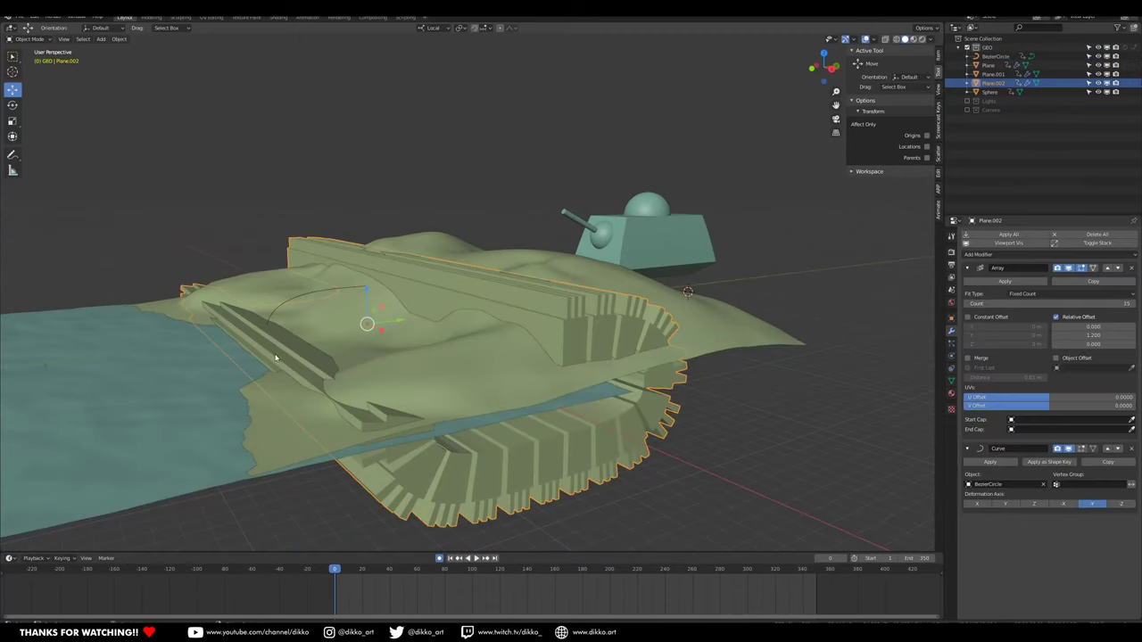
pyautogui.keyDown('shift'); pyautogui.click(200, 395); pyautogui.keyUp('shift')
pyautogui.press('m')
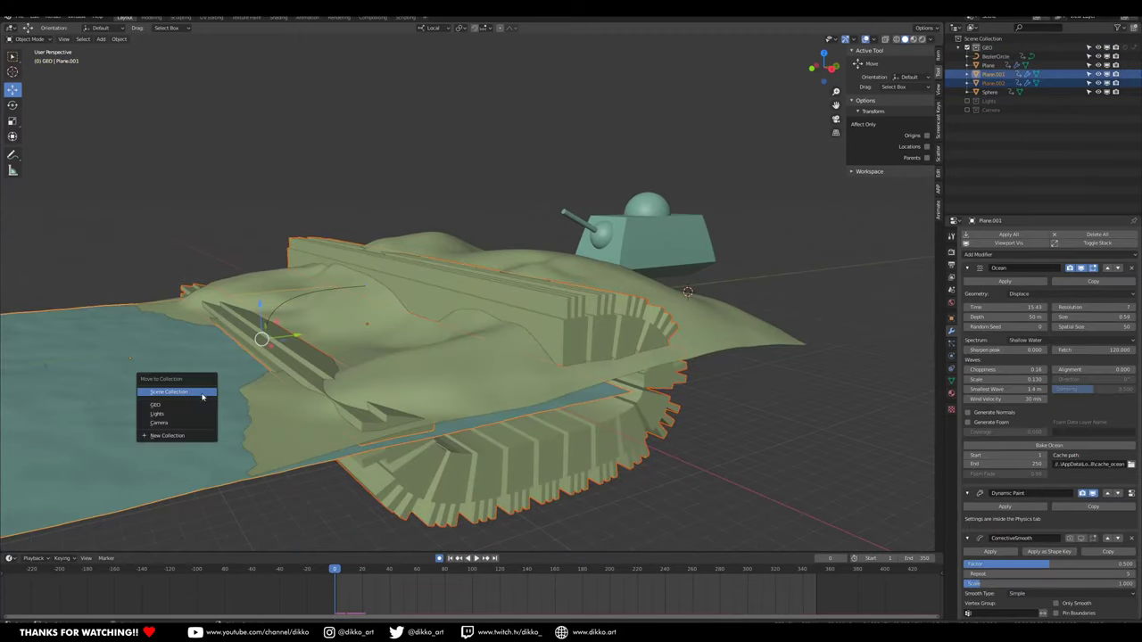
pyautogui.click(178, 436)
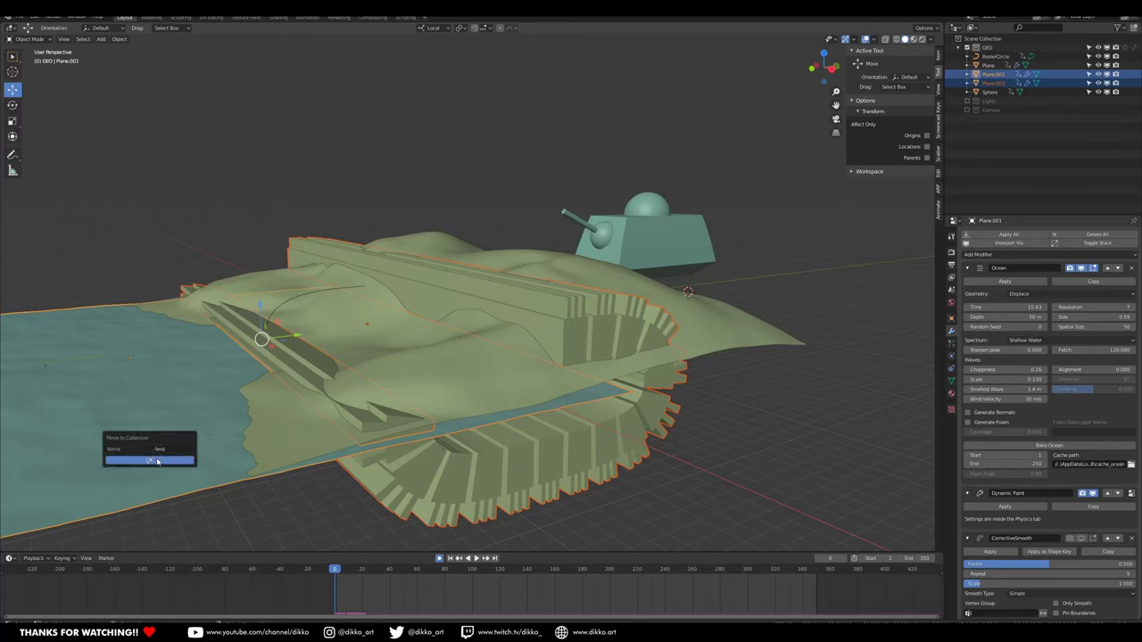
pyautogui.click(157, 461)
pyautogui.press('h')
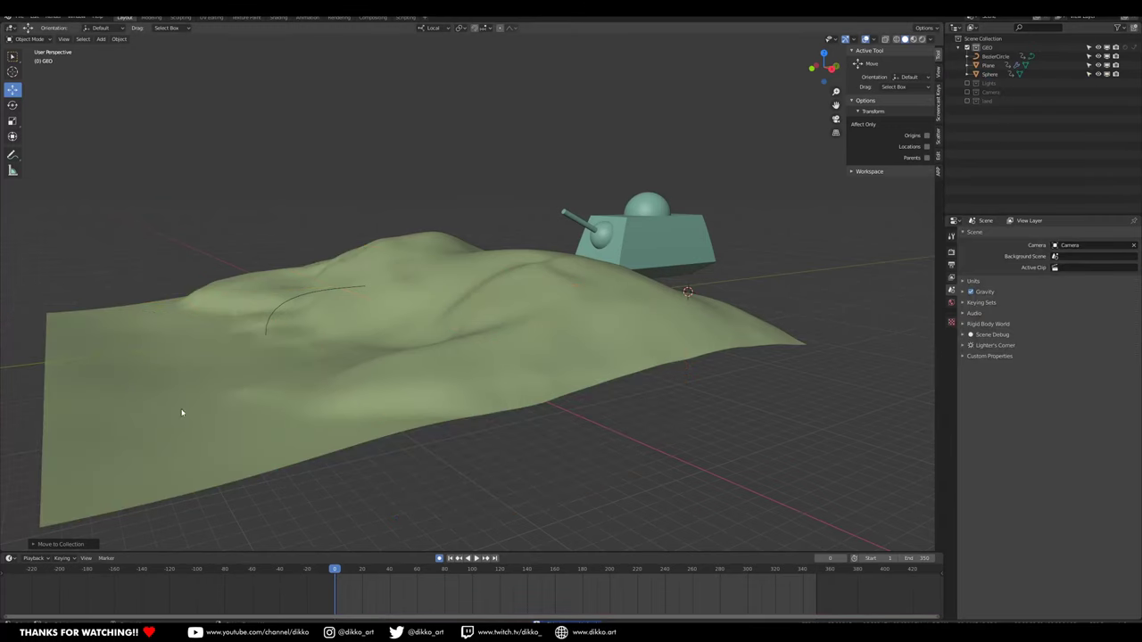
# Move the terrain plane into the land collection.
pyautogui.click(182, 412)
pyautogui.press('m')
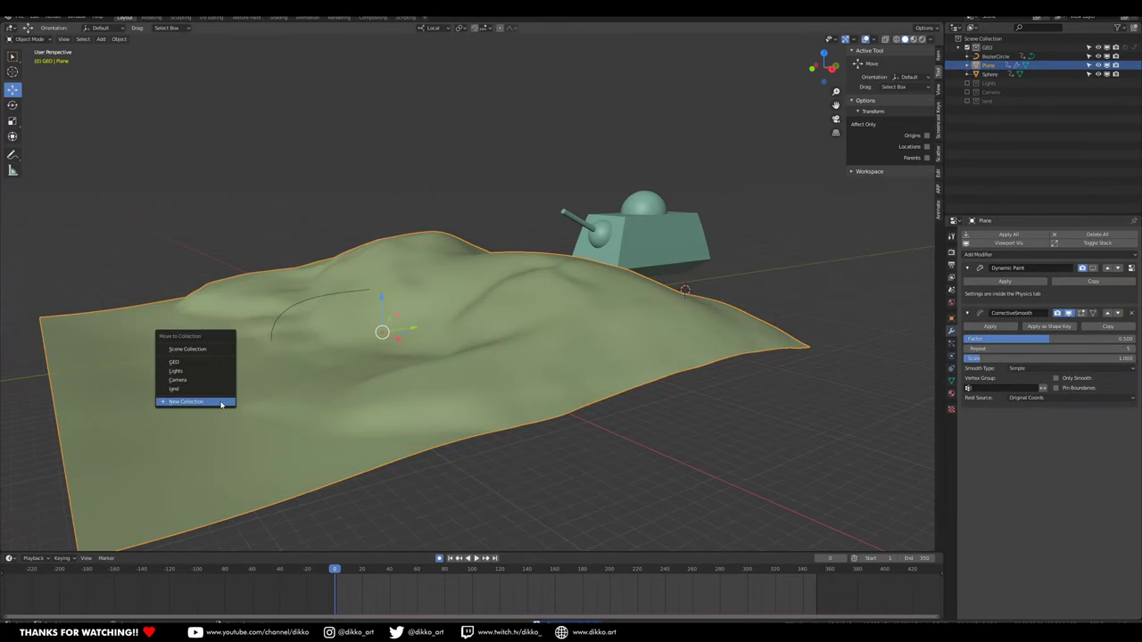
pyautogui.click(203, 390)
# Enable the land collection, move the treads out of it into the Scene Collection, and disable it again.
pyautogui.click(967, 91)
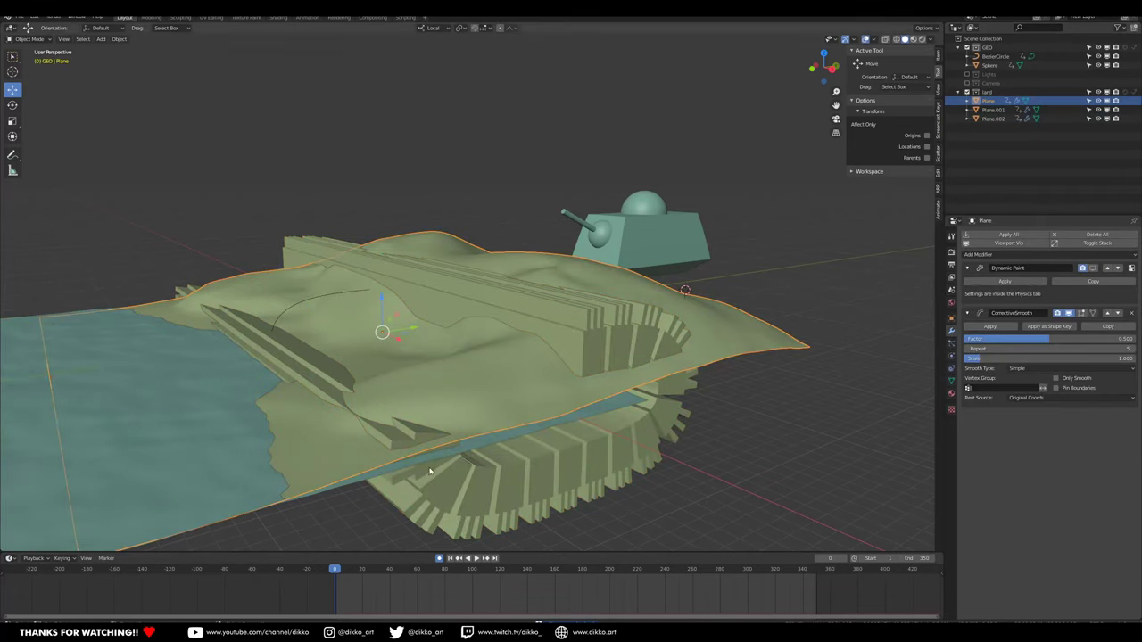
pyautogui.click(613, 471)
pyautogui.press('m')
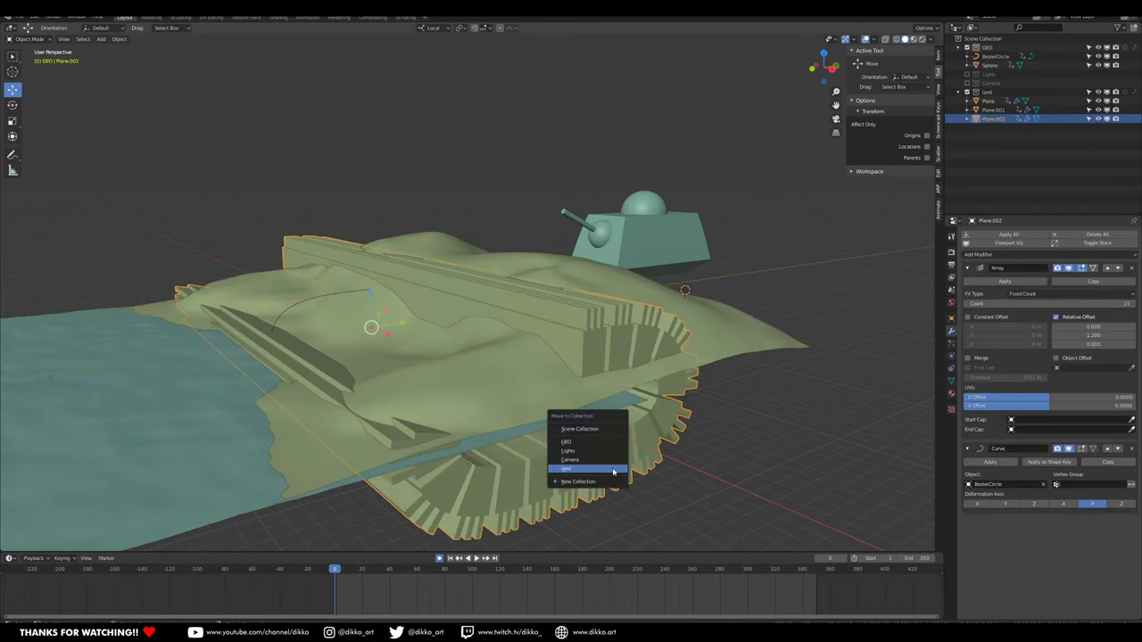
pyautogui.click(585, 429)
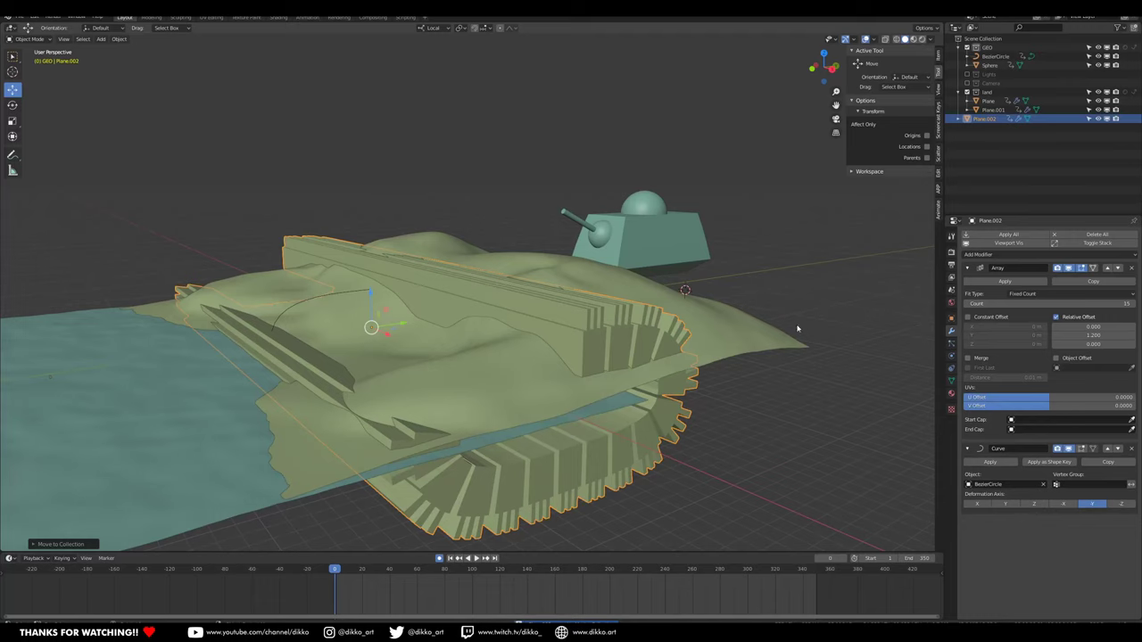
pyautogui.click(967, 91)
# Shrink the radius of the Bezier circle's control points in Edit Mode until the treads become a narrow belt.
pyautogui.moveTo(217, 431); pyautogui.dragTo(279, 437, button='middle')
pyautogui.moveTo(402, 342); pyautogui.dragTo(277, 348, button='middle')
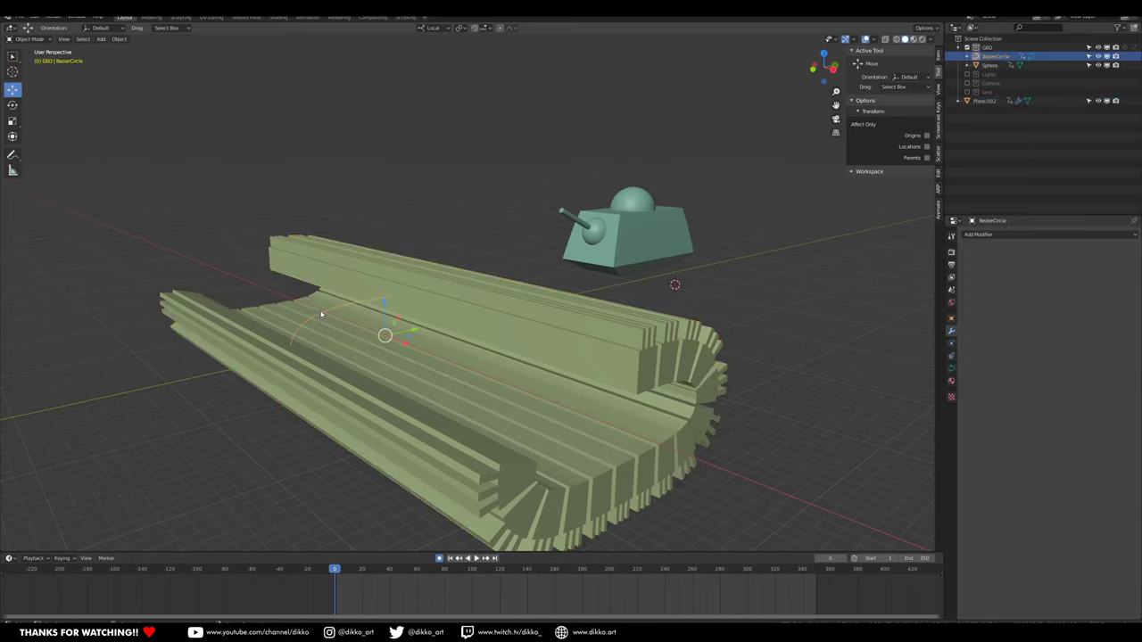
pyautogui.press('Tab')
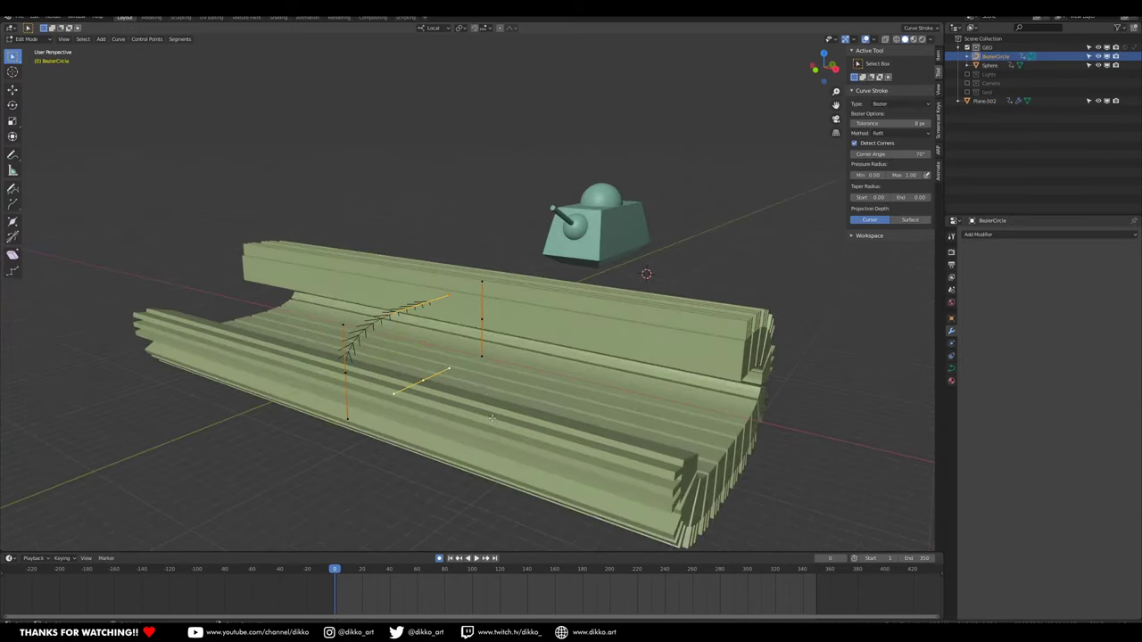
pyautogui.scroll(1, 341, 376)
pyautogui.moveTo(223, 380); pyautogui.dragTo(160, 393, button='middle')
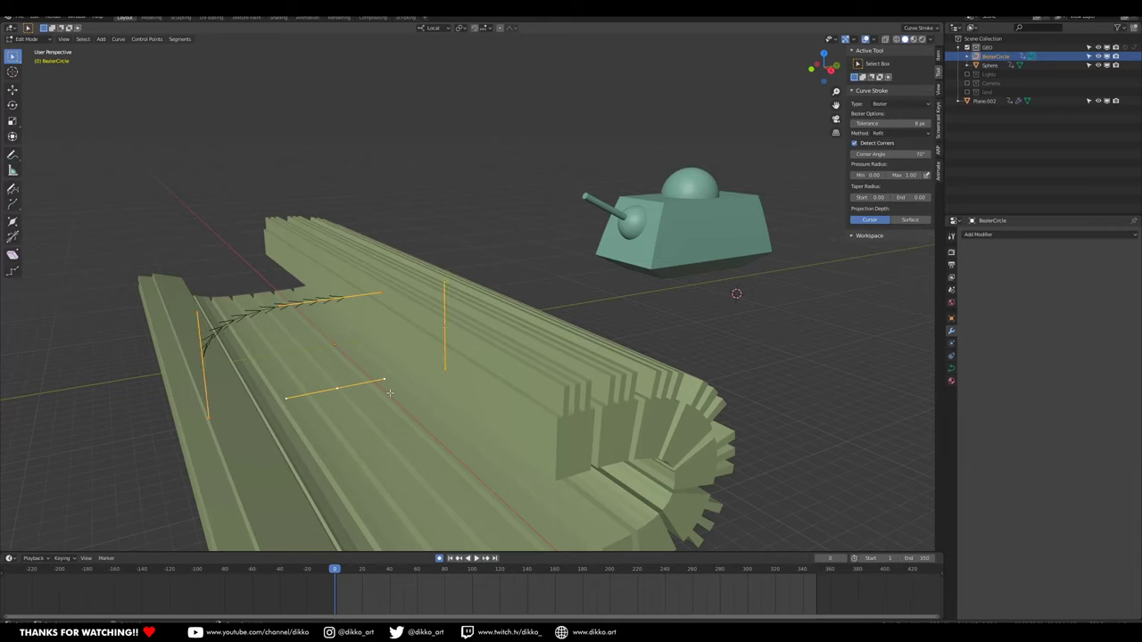
pyautogui.hotkey('alt', 's')
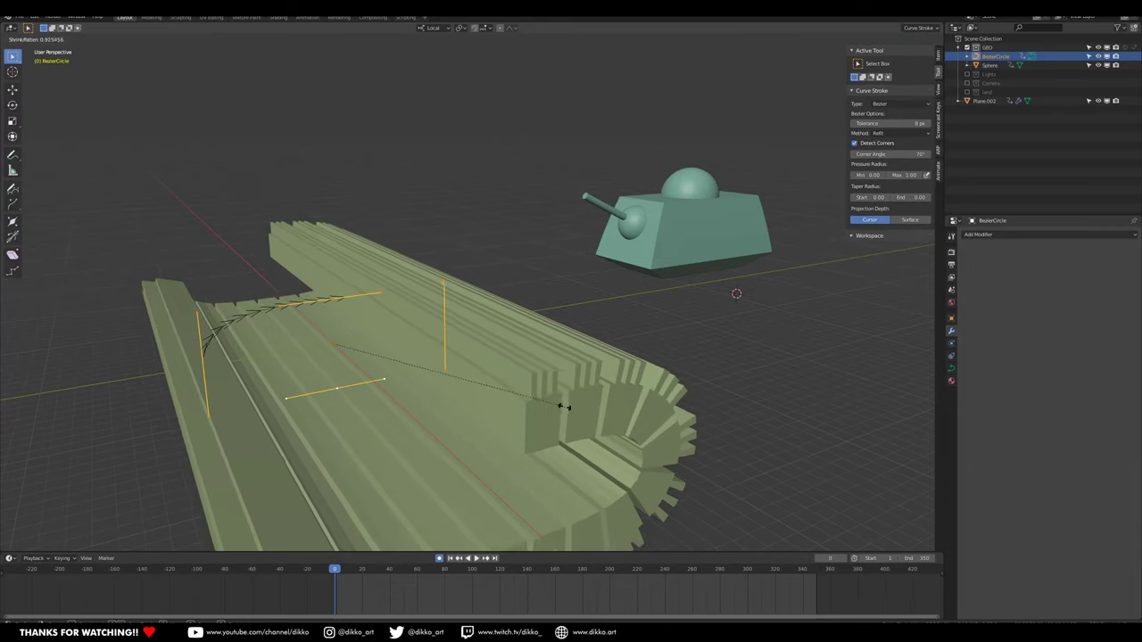
pyautogui.click(368, 357)
pyautogui.moveTo(379, 366); pyautogui.dragTo(595, 412, button='middle')
pyautogui.hotkey('alt', 's')
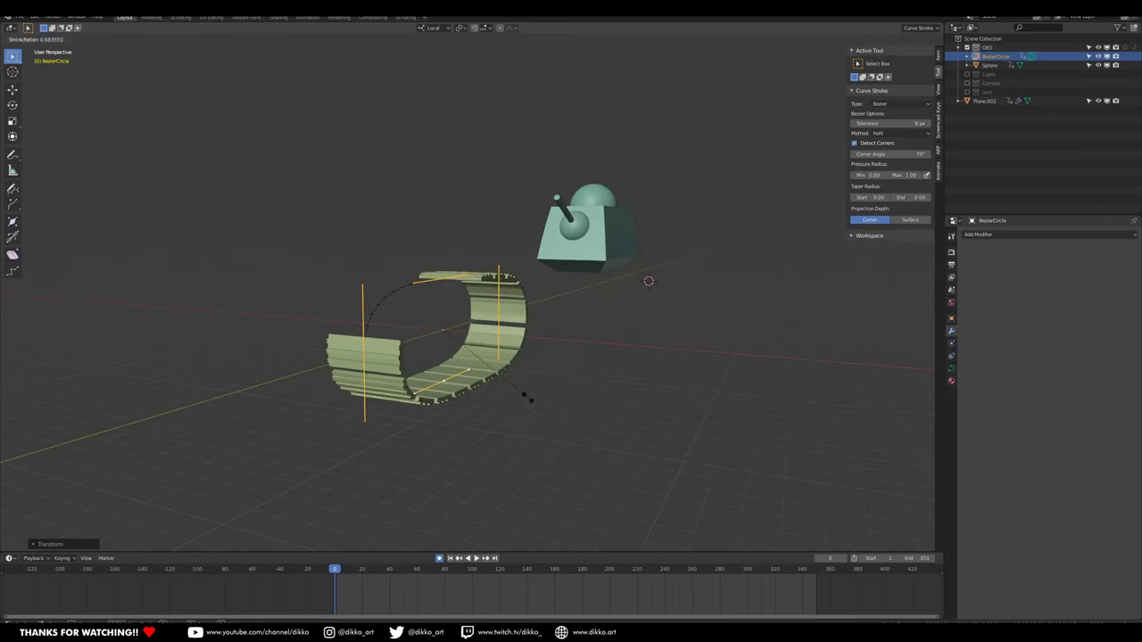
pyautogui.click(508, 385)
pyautogui.moveTo(508, 385); pyautogui.dragTo(454, 394, button='middle')
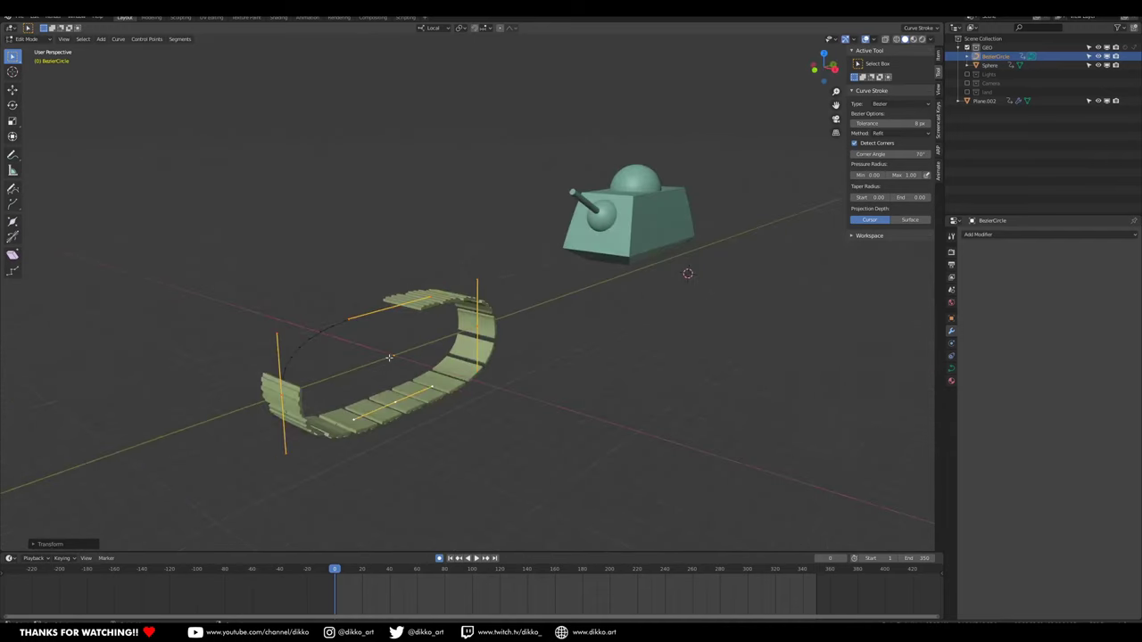
pyautogui.click(21, 49)
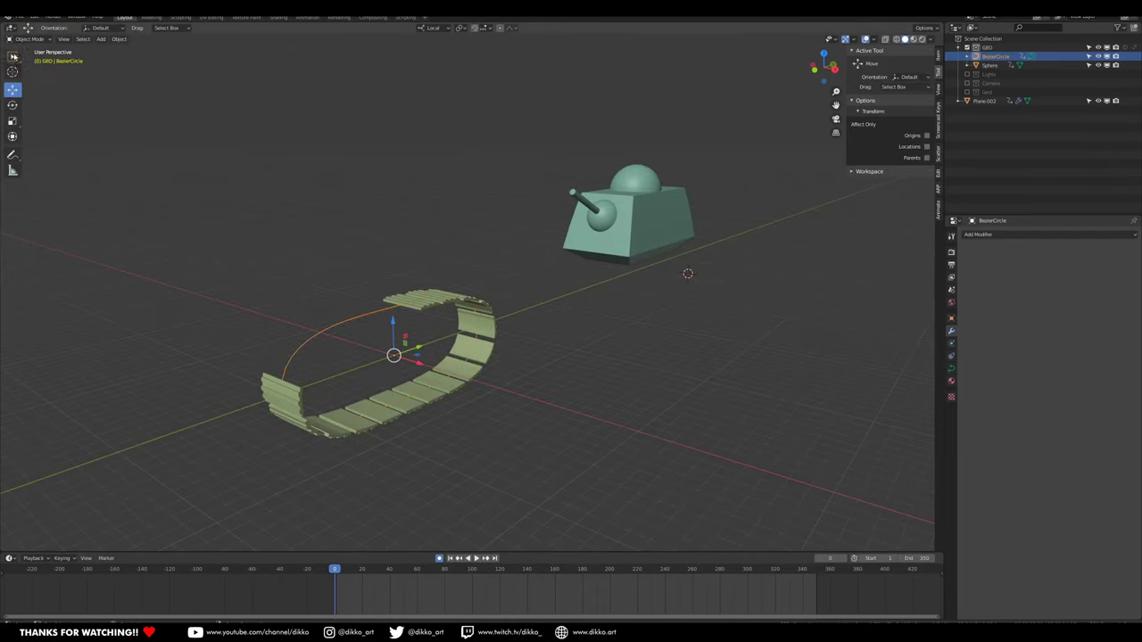
# Select the treads and raise the Array modifier's count to 20.
pyautogui.click(428, 309)
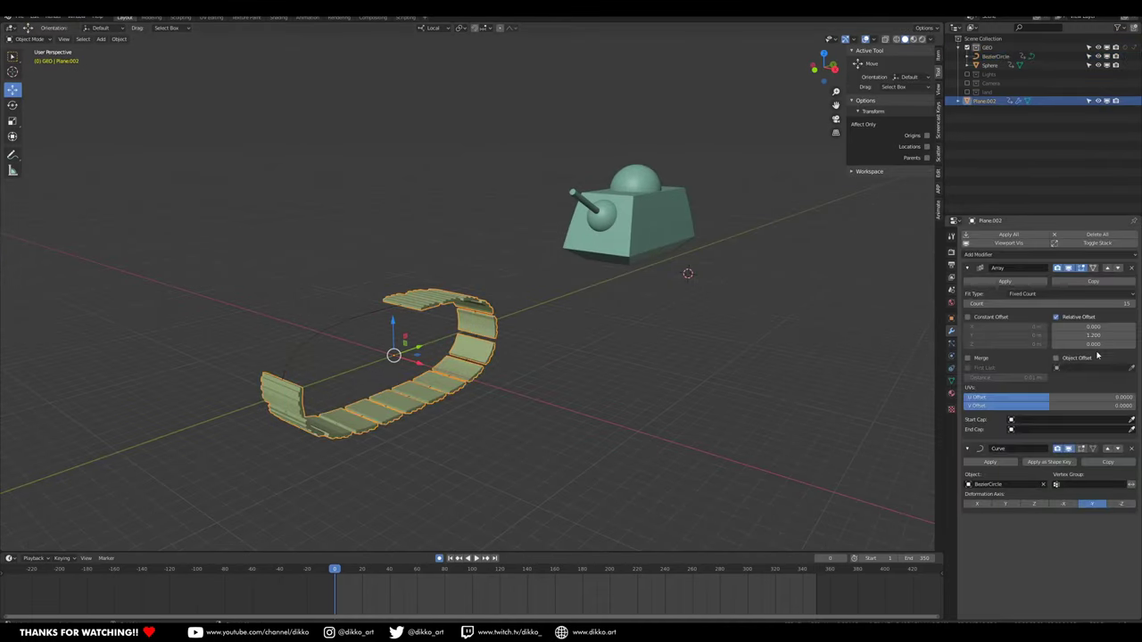
pyautogui.click(1134, 305)
pyautogui.moveTo(420, 379); pyautogui.dragTo(354, 370, button='middle')
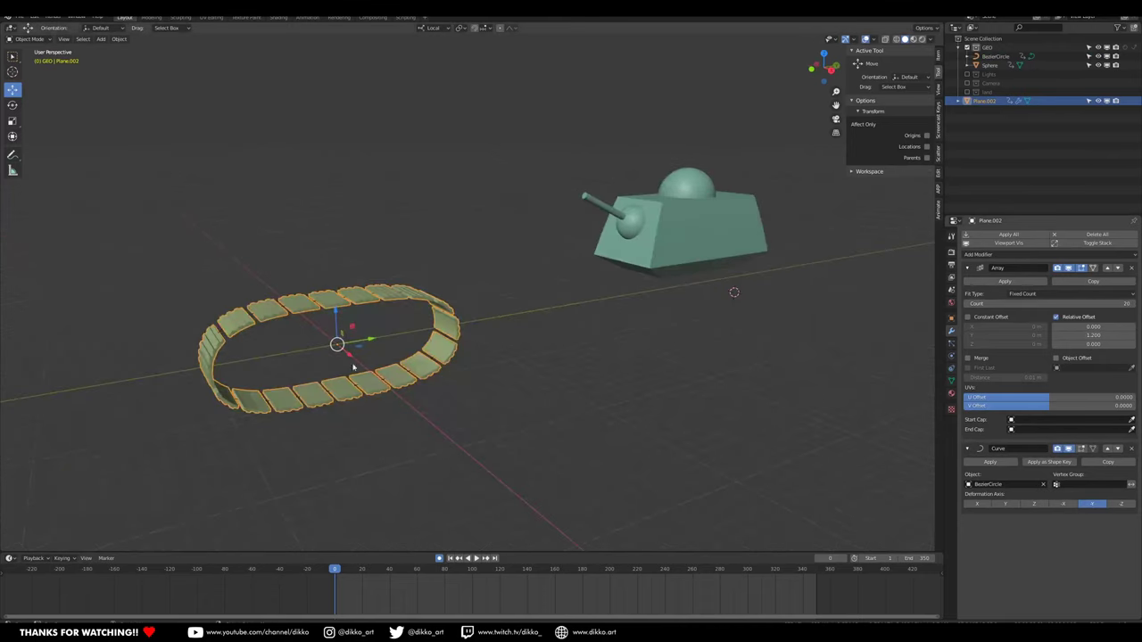
# Close the tread loop with an Array count of 22 and a Y relative offset of 1.08.
pyautogui.scroll(3, 428, 357)
pyautogui.keyDown('shift'); pyautogui.moveTo(504, 340); pyautogui.dragTo(639, 330, button='middle'); pyautogui.keyUp('shift')
pyautogui.moveTo(1089, 334); pyautogui.dragTo(1101, 335)
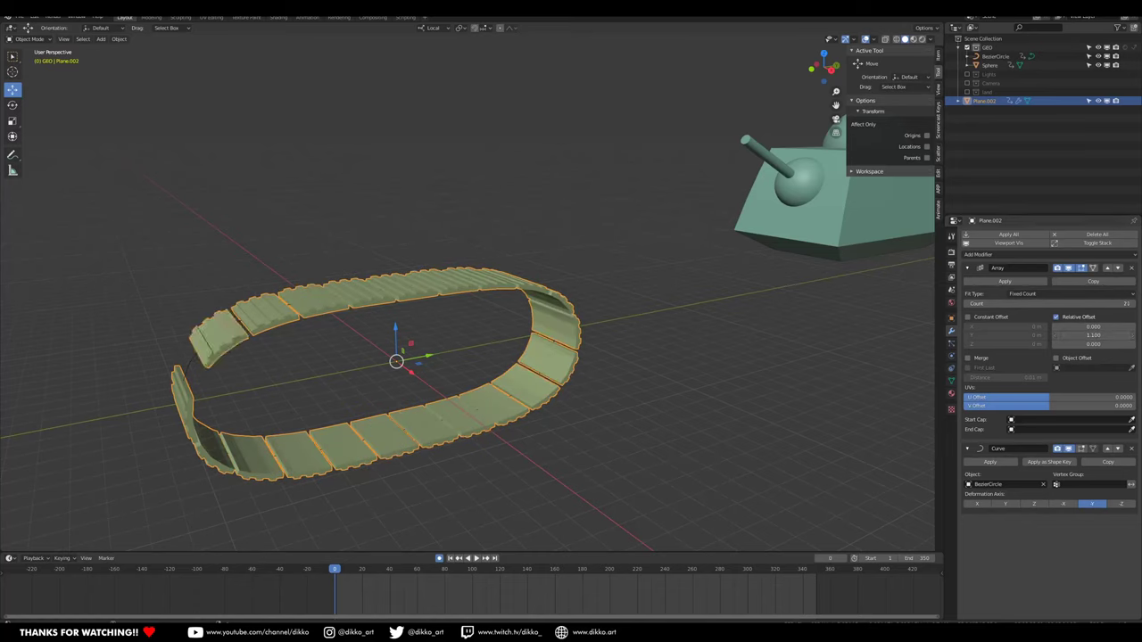
pyautogui.moveTo(253, 423); pyautogui.dragTo(297, 408, button='middle')
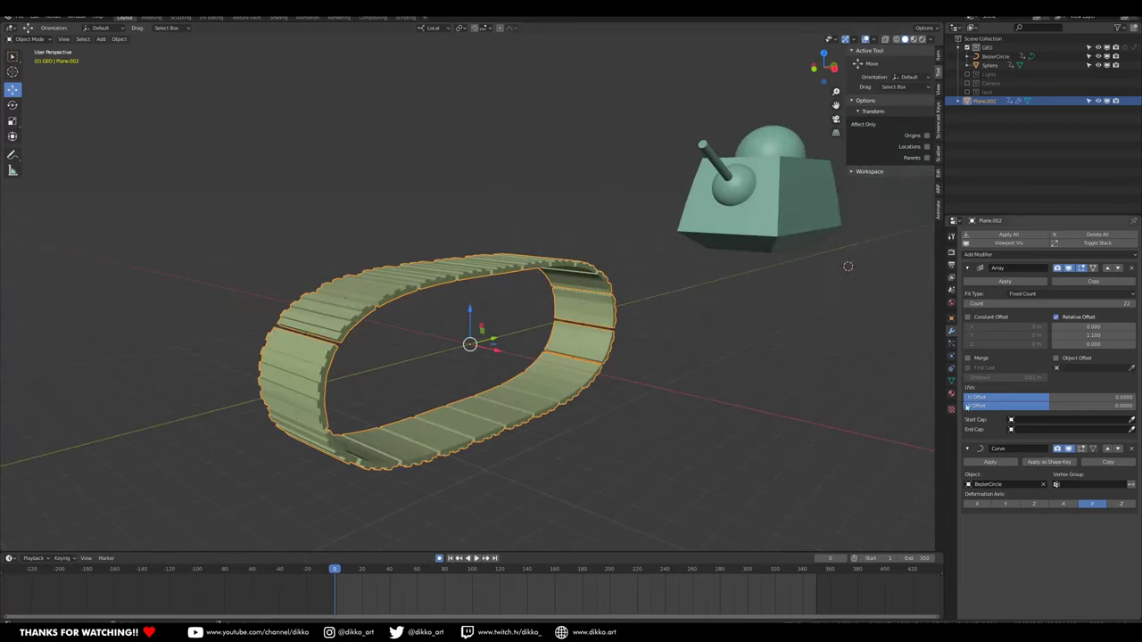
pyautogui.moveTo(1099, 333); pyautogui.dragTo(1098, 335)
pyautogui.moveTo(847, 266); pyautogui.dragTo(920, 310, button='middle')
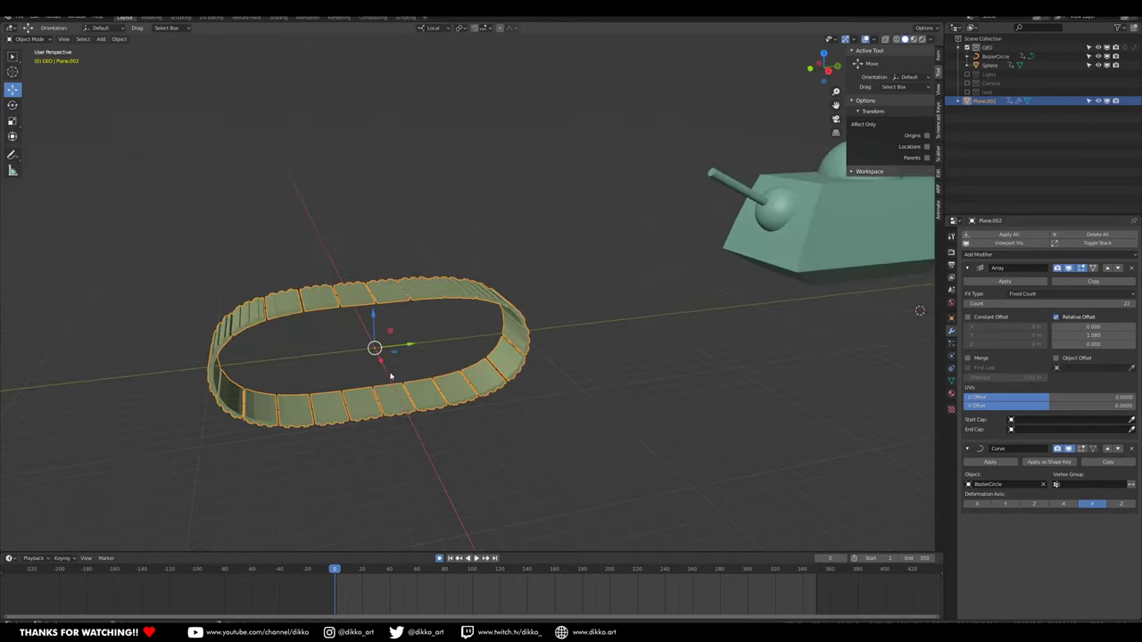
# Try rotating the Bezier circle on its own about its local X axis, and undo the rotation.
pyautogui.click(992, 58)
pyautogui.moveTo(405, 344); pyautogui.dragTo(446, 380)
pyautogui.moveTo(446, 380); pyautogui.dragTo(502, 398, button='middle')
pyautogui.press('r')
pyautogui.press('x')
pyautogui.press('x')
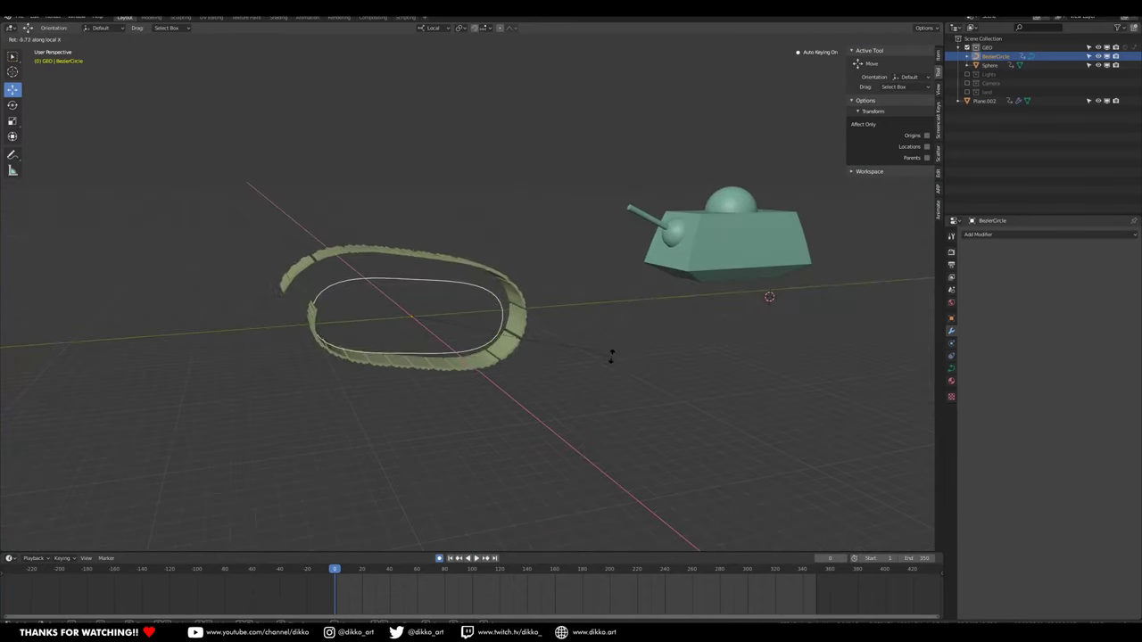
pyautogui.click(542, 378)
pyautogui.hotkey('ctrl', 'z')
pyautogui.moveTo(399, 332); pyautogui.dragTo(394, 304, button='middle')
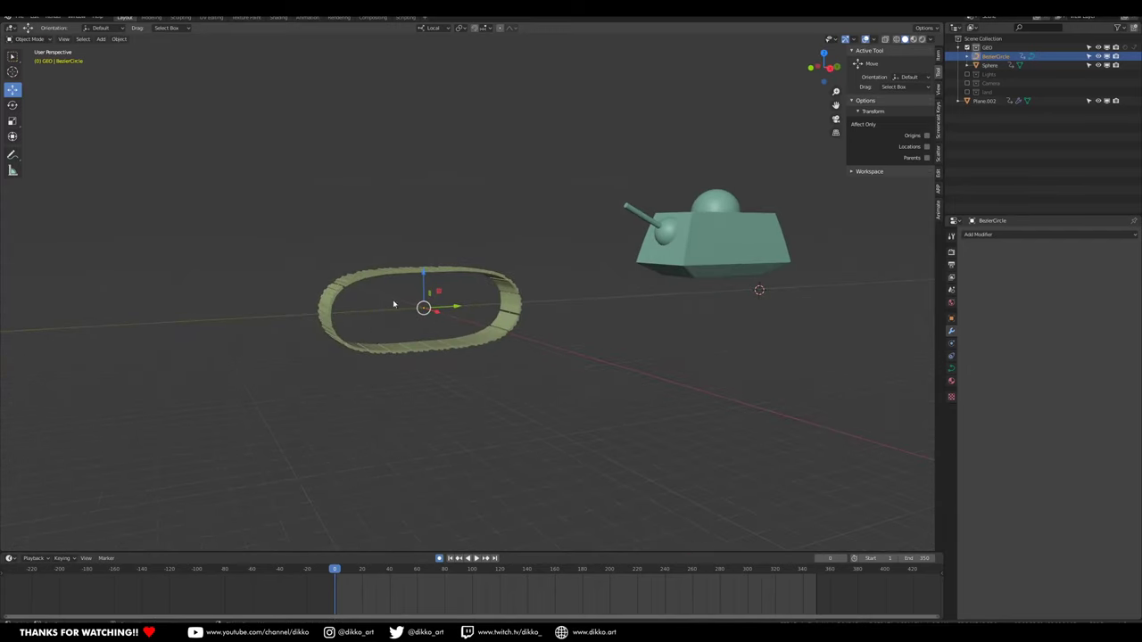
# Try moving the Bezier circle without its treads along different axes, and undo the moves.
pyautogui.moveTo(422, 278); pyautogui.dragTo(422, 260)
pyautogui.hotkey('ctrl', 'z')
pyautogui.moveTo(424, 265); pyautogui.dragTo(471, 358, button='middle')
pyautogui.moveTo(471, 359)
pyautogui.mouseDown()
pyautogui.moveTo(484, 368)
pyautogui.moveTo(459, 352)
pyautogui.mouseUp()
pyautogui.hotkey('ctrl', 'z')
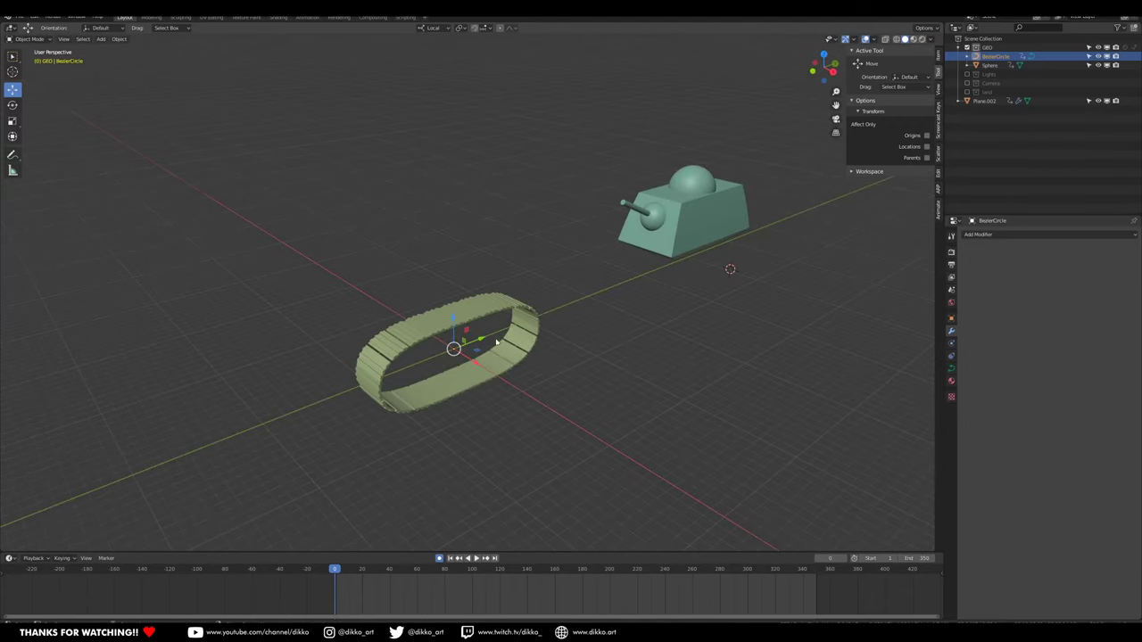
pyautogui.moveTo(496, 347); pyautogui.dragTo(455, 333, button='middle')
pyautogui.moveTo(887, 291); pyautogui.dragTo(456, 323, button='middle')
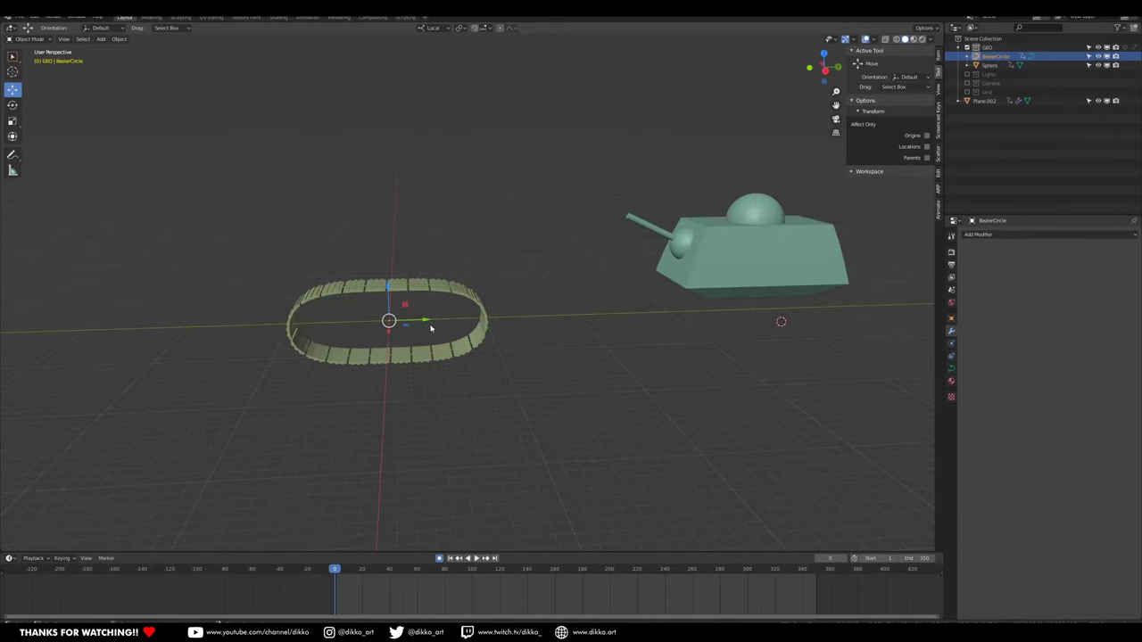
pyautogui.moveTo(422, 322); pyautogui.dragTo(474, 358)
pyautogui.moveTo(474, 358); pyautogui.dragTo(527, 399, button='middle')
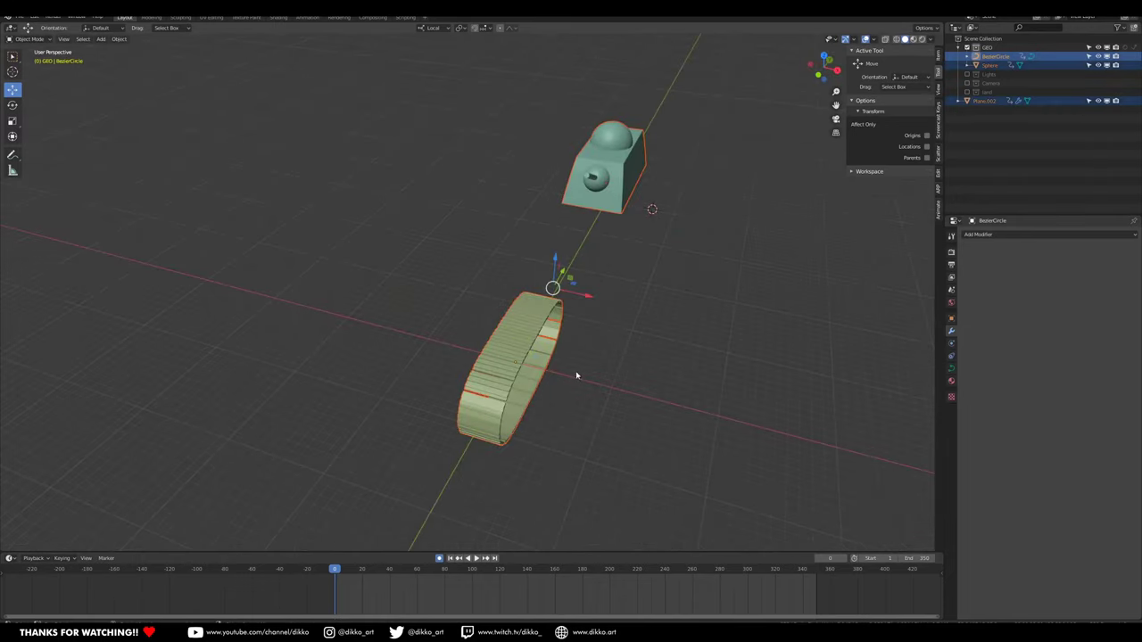
# Select the treads together with their Bezier circle and move both along X, off to one side of the scene's centre.
pyautogui.moveTo(420, 289); pyautogui.dragTo(558, 446)
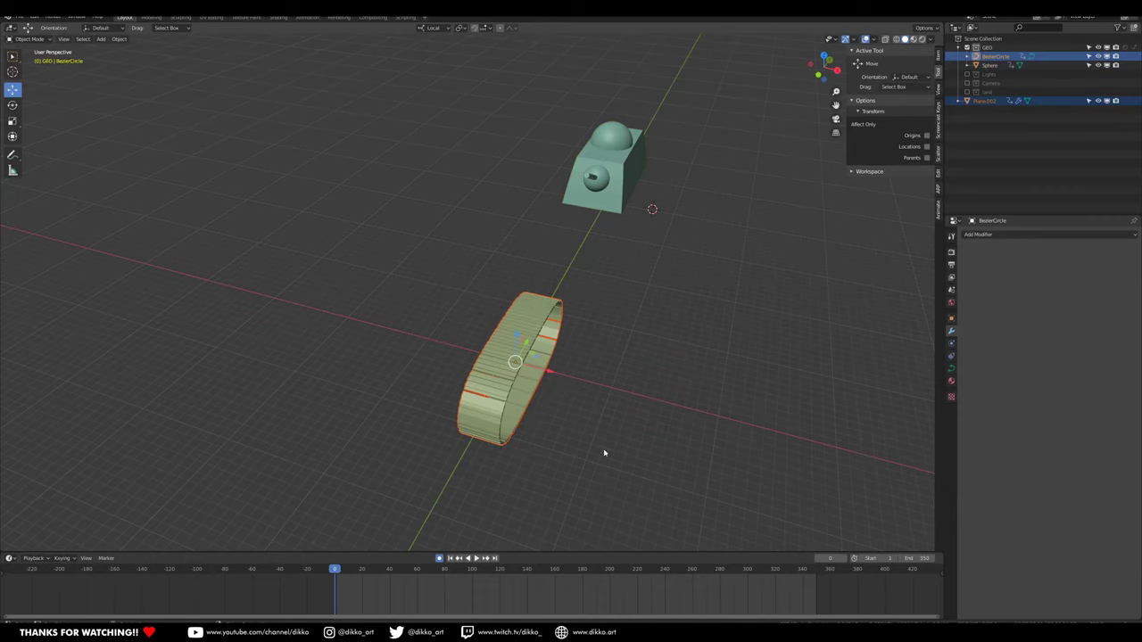
pyautogui.click(550, 373)
pyautogui.moveTo(571, 384); pyautogui.dragTo(472, 415, button='middle')
pyautogui.click(413, 345)
pyautogui.click(456, 397)
pyautogui.moveTo(413, 295); pyautogui.dragTo(323, 265, button='middle')
pyautogui.moveTo(309, 255); pyautogui.dragTo(540, 423)
pyautogui.moveTo(482, 402); pyautogui.dragTo(558, 416, button='middle')
pyautogui.moveTo(507, 361); pyautogui.dragTo(550, 376)
pyautogui.moveTo(549, 376); pyautogui.dragTo(666, 341, button='middle')
pyautogui.moveTo(651, 358); pyautogui.dragTo(638, 358)
# Duplicate the treads and their Bezier circle and place the copy on the opposite side of the Y axis.
pyautogui.hotkey('shift', 'd')
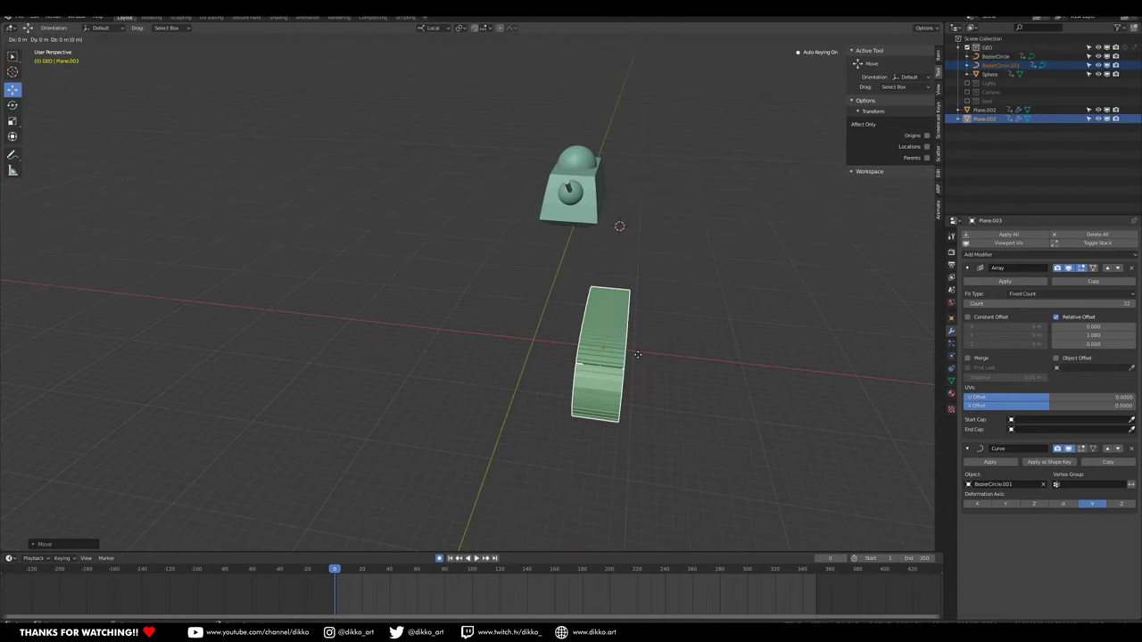
pyautogui.click(484, 355)
pyautogui.moveTo(484, 355); pyautogui.dragTo(400, 381, button='middle')
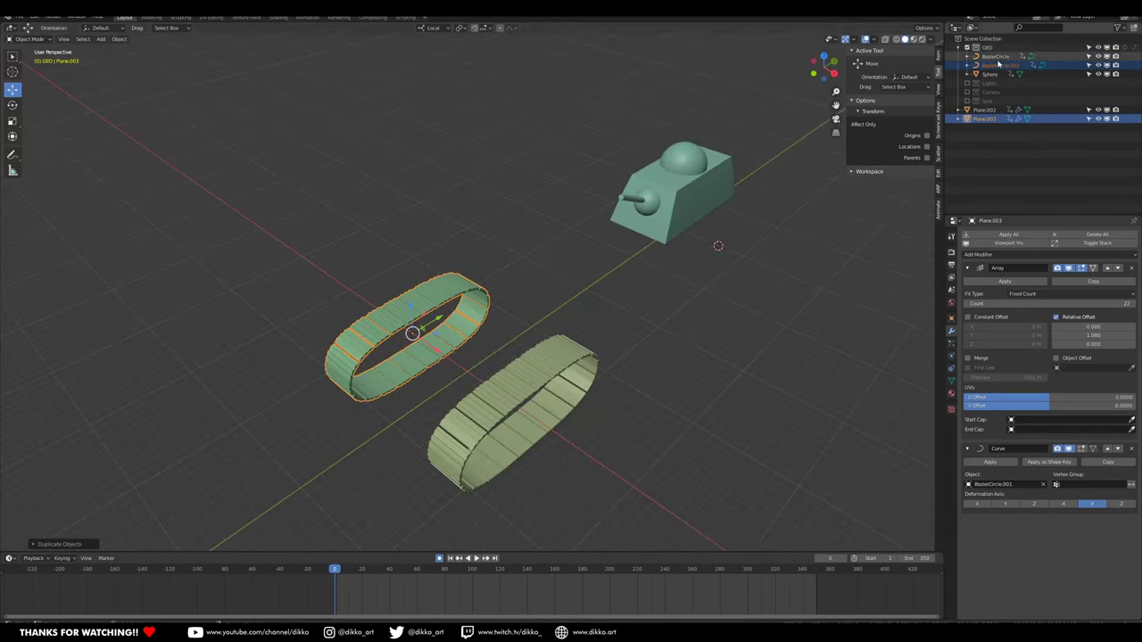
# Test moving the original and the duplicated Bezier circle separately from their treads, and undo the shift.
pyautogui.click(1023, 57)
pyautogui.moveTo(545, 406)
pyautogui.mouseDown()
pyautogui.moveTo(568, 393)
pyautogui.moveTo(558, 411)
pyautogui.mouseUp()
pyautogui.hotkey('ctrl', 'z')
pyautogui.press('Tab')
pyautogui.press('Tab')
pyautogui.click(1000, 66)
pyautogui.moveTo(438, 319)
pyautogui.mouseDown()
pyautogui.moveTo(462, 306)
pyautogui.moveTo(428, 325)
pyautogui.moveTo(441, 318)
pyautogui.mouseUp()
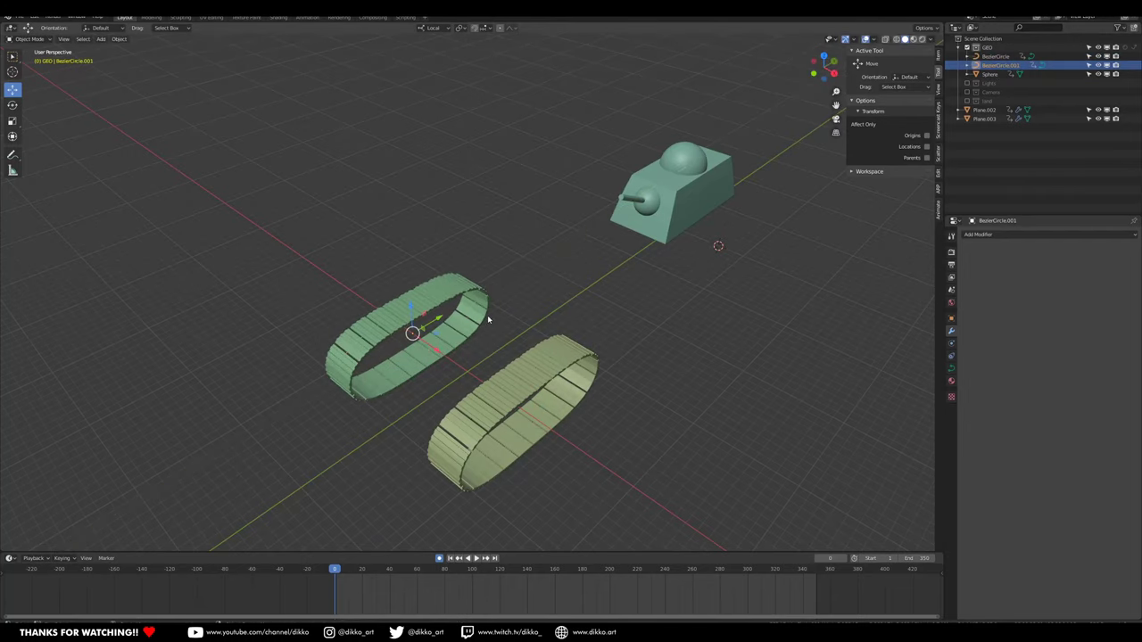
pyautogui.moveTo(488, 319); pyautogui.dragTo(477, 344, button='middle')
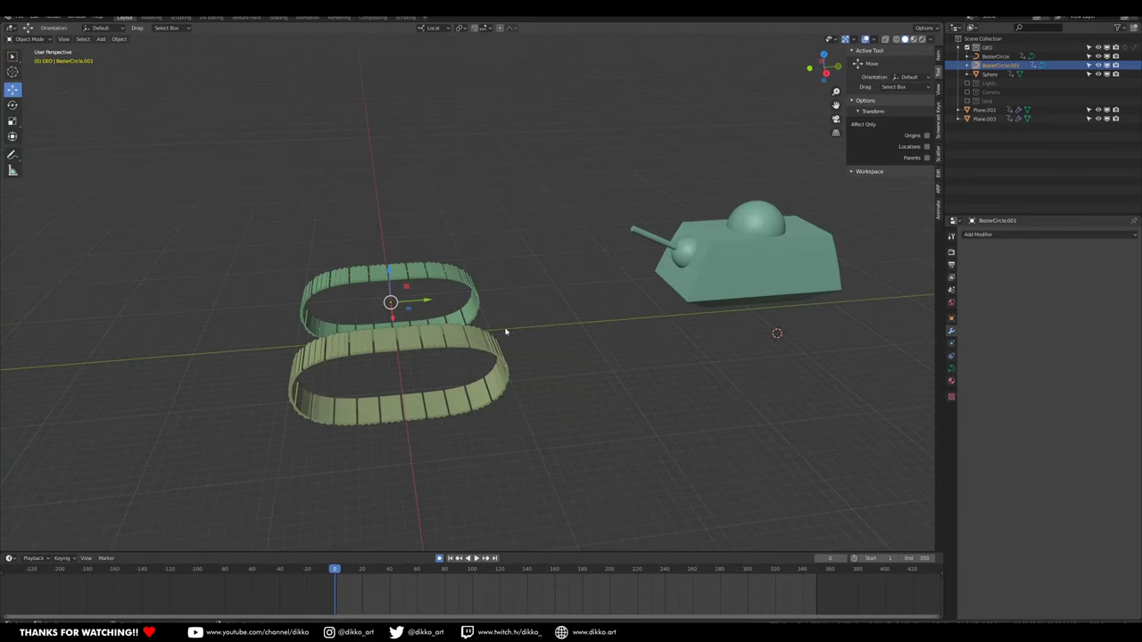
# Move the tank body between the two tread belts, lower it and scale it up to nearly fill the gap.
pyautogui.click(738, 276)
pyautogui.moveTo(782, 278); pyautogui.dragTo(411, 299)
pyautogui.moveTo(411, 299); pyautogui.dragTo(547, 206, button='middle')
pyautogui.press('s')
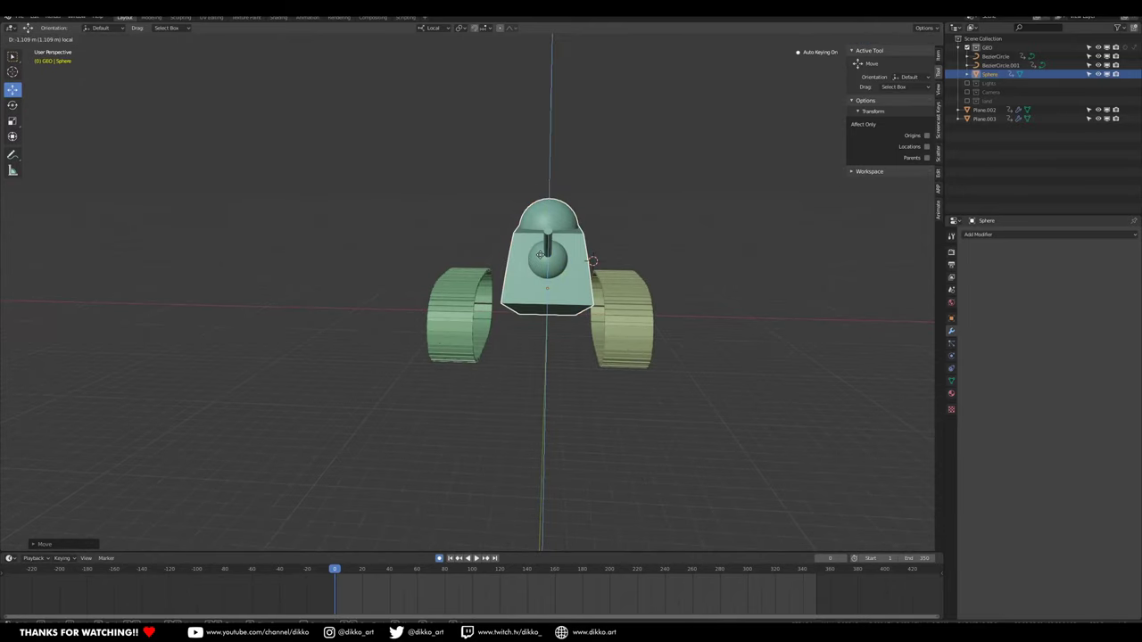
pyautogui.click(695, 353)
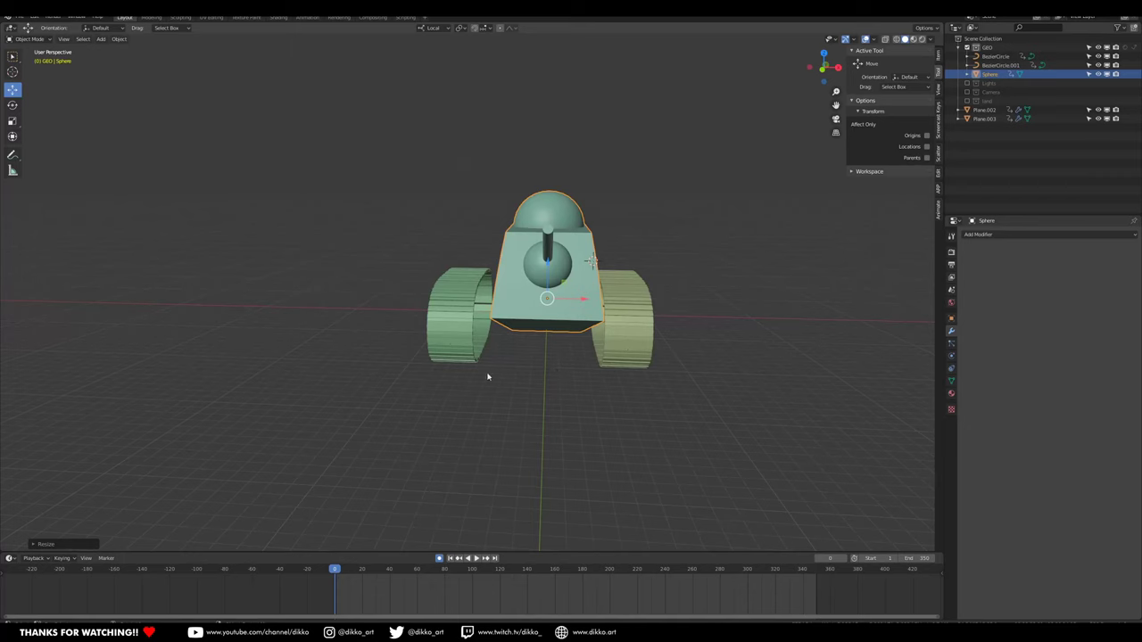
# Select the duplicated treads with their Bezier circle and move them along local X towards the tank body.
pyautogui.moveTo(487, 377); pyautogui.dragTo(510, 384, button='middle')
pyautogui.click(526, 390)
pyautogui.keyDown('shift'); pyautogui.click(532, 383); pyautogui.keyUp('shift')
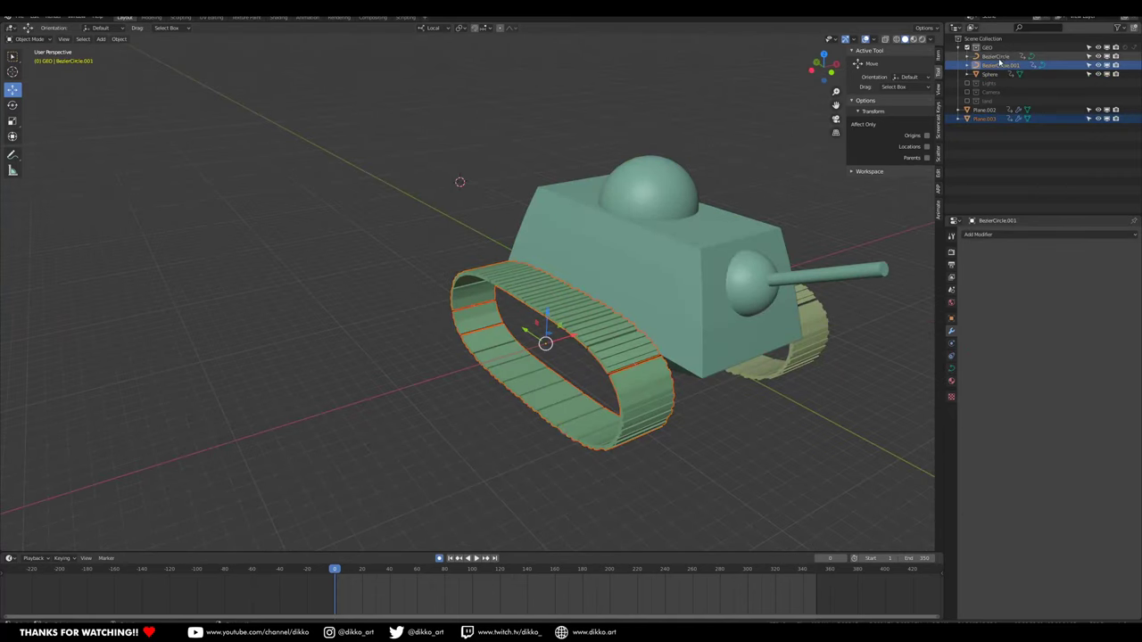
pyautogui.press('g')
pyautogui.press('x')
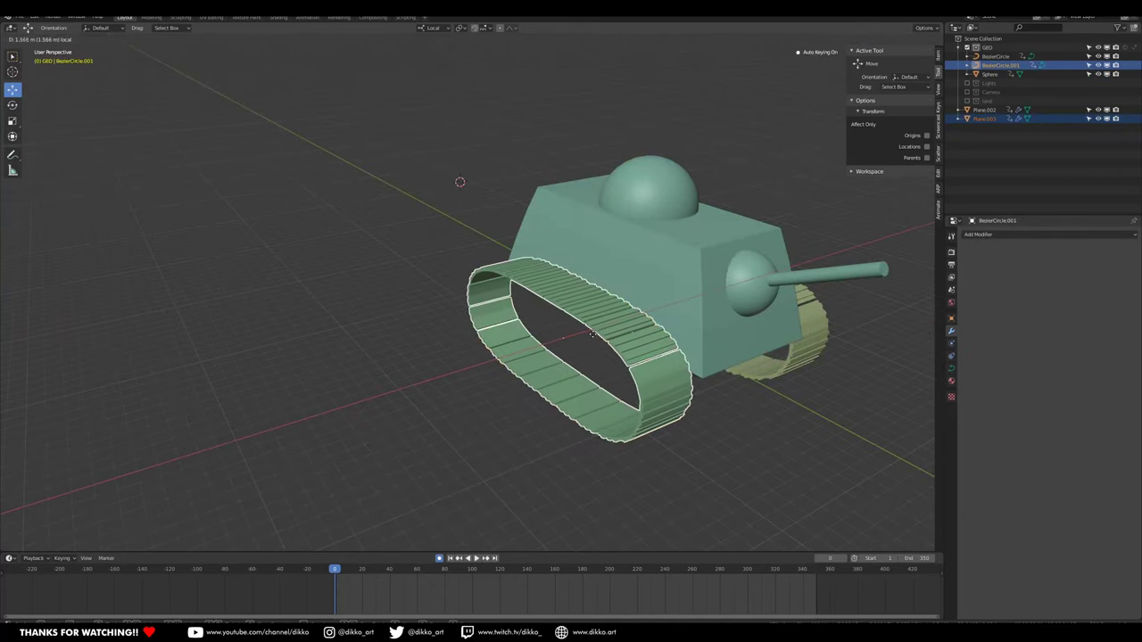
# Place the second track beside the hull and parent both track curves to the tank body as plain objects.
pyautogui.click(593, 333)
pyautogui.moveTo(594, 333); pyautogui.dragTo(482, 307, button='middle')
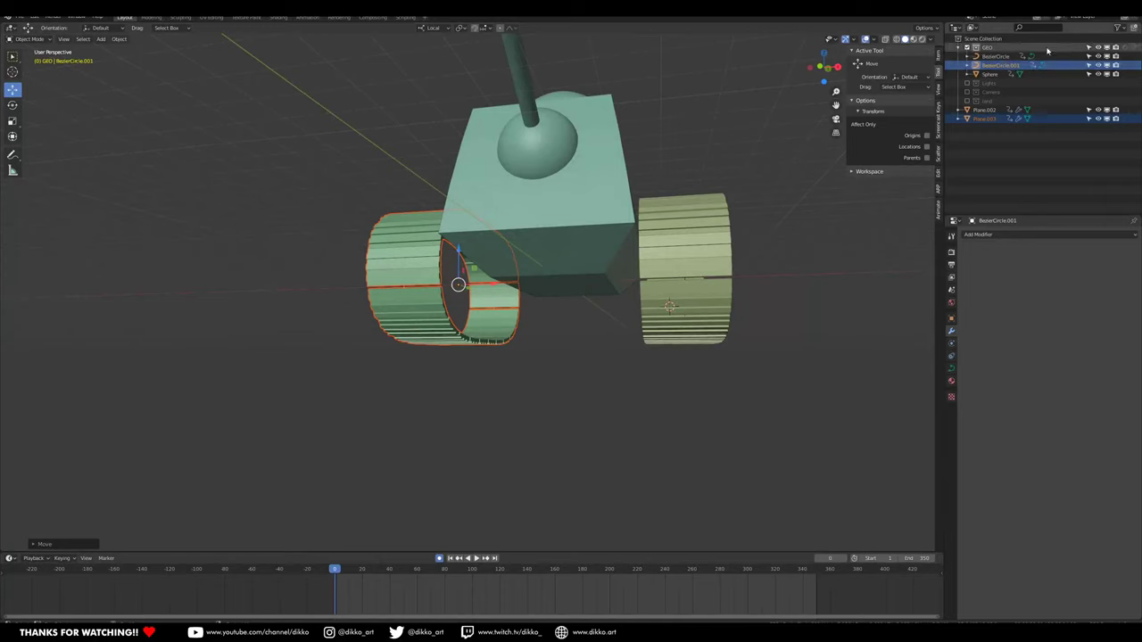
pyautogui.click(993, 57)
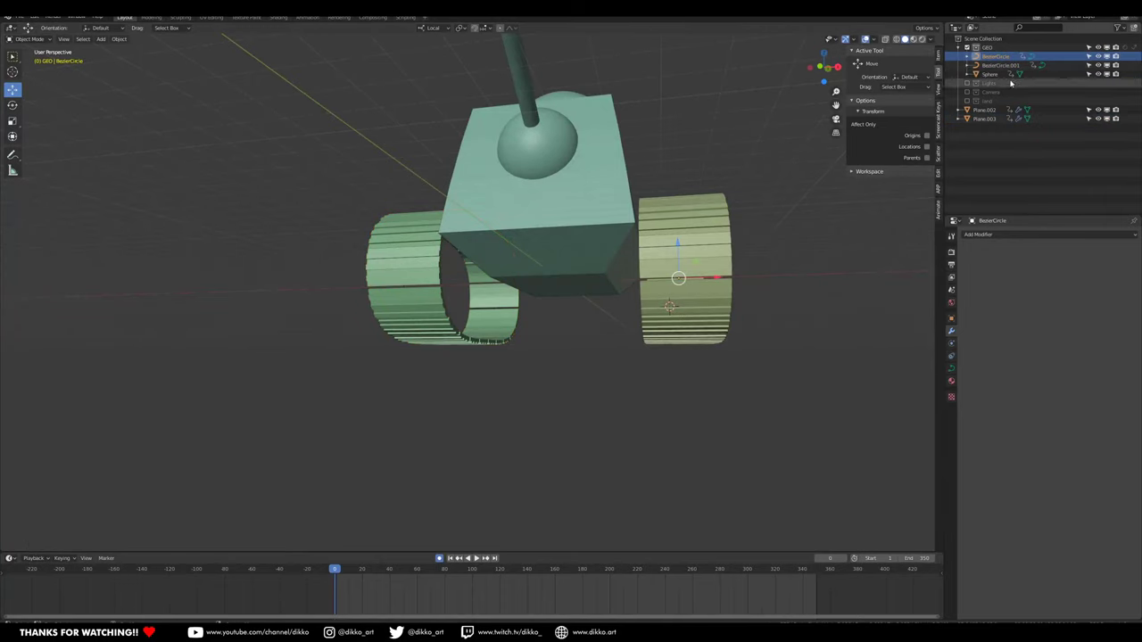
pyautogui.keyDown('shift'); pyautogui.click(990, 67); pyautogui.keyUp('shift')
pyautogui.keyDown('shift'); pyautogui.click(537, 217); pyautogui.keyUp('shift')
pyautogui.moveTo(537, 217); pyautogui.dragTo(467, 241, button='middle')
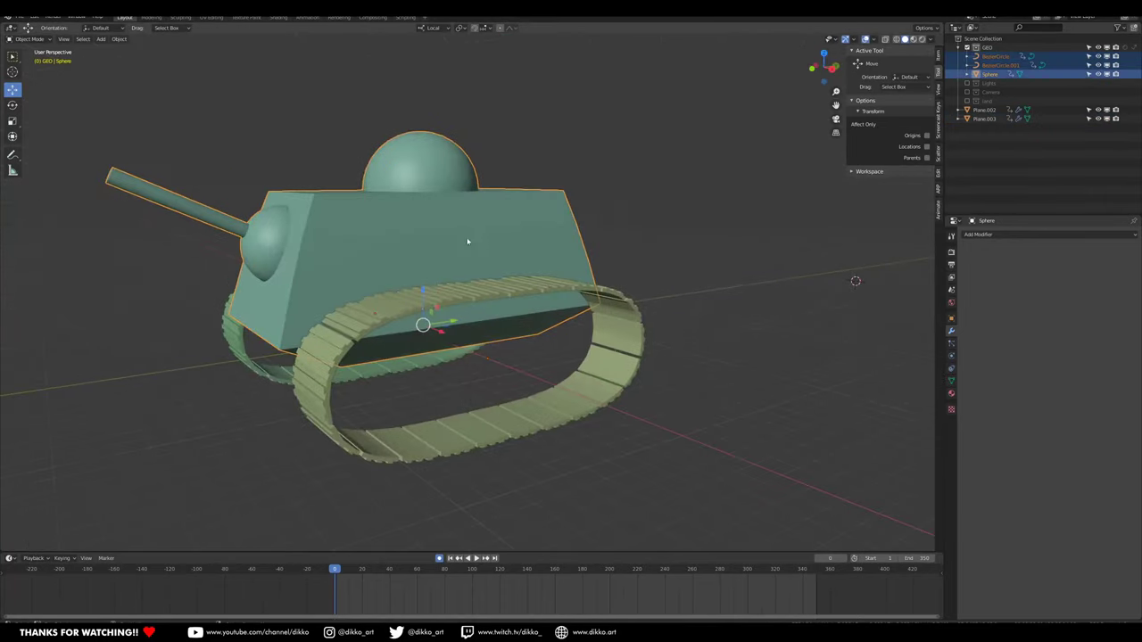
pyautogui.hotkey('ctrl', 'p')
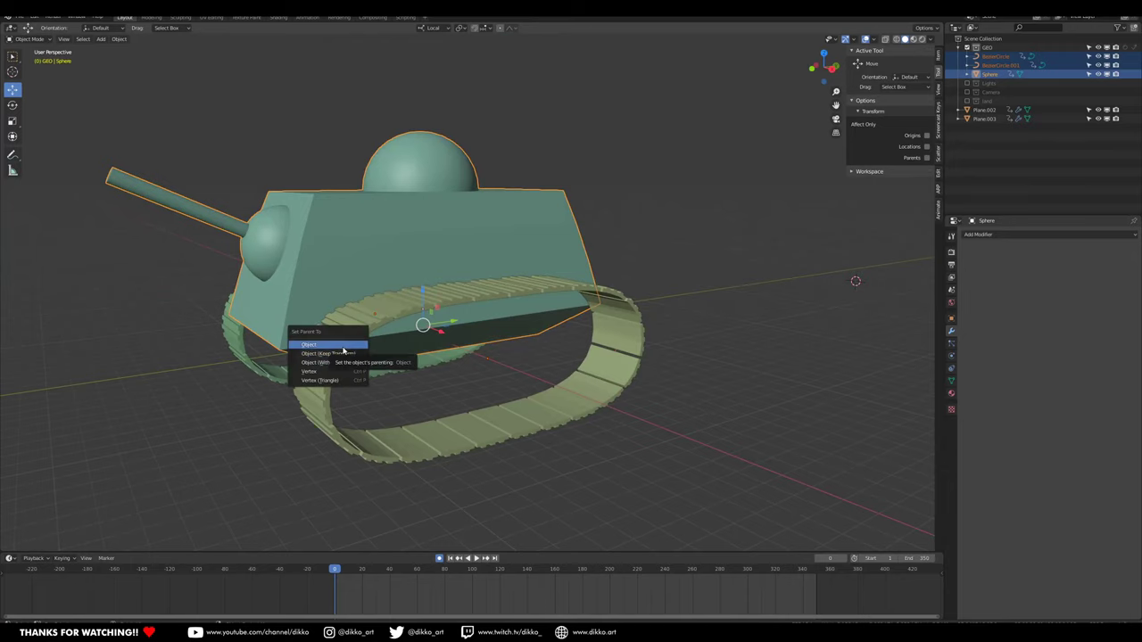
pyautogui.click(343, 346)
pyautogui.scroll(-2, 450, 272)
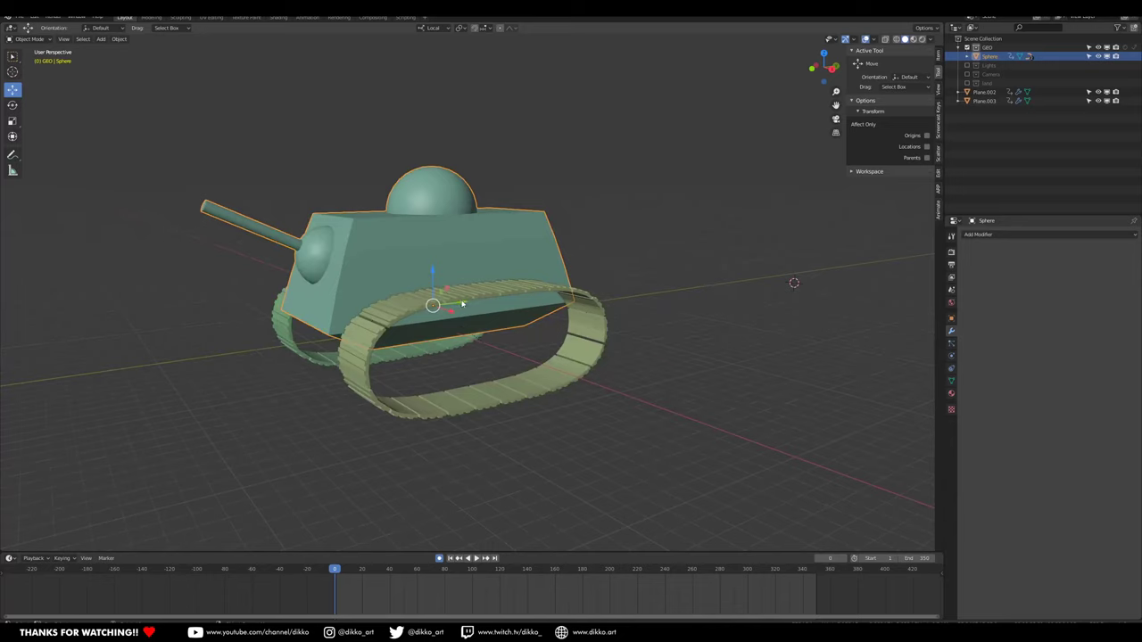
# Try moving the tank body along its local Y and Z axes to test how the tracks follow.
pyautogui.press('g')
pyautogui.press('y')
pyautogui.press('y')
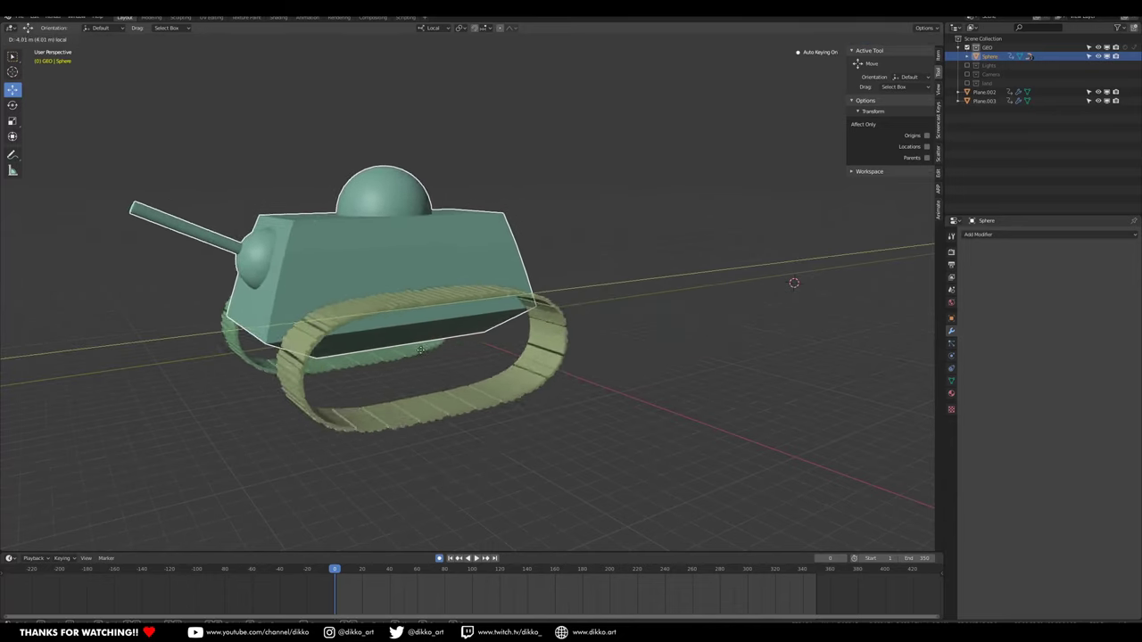
pyautogui.click(526, 267)
pyautogui.press('g')
pyautogui.press('z')
pyautogui.press('z')
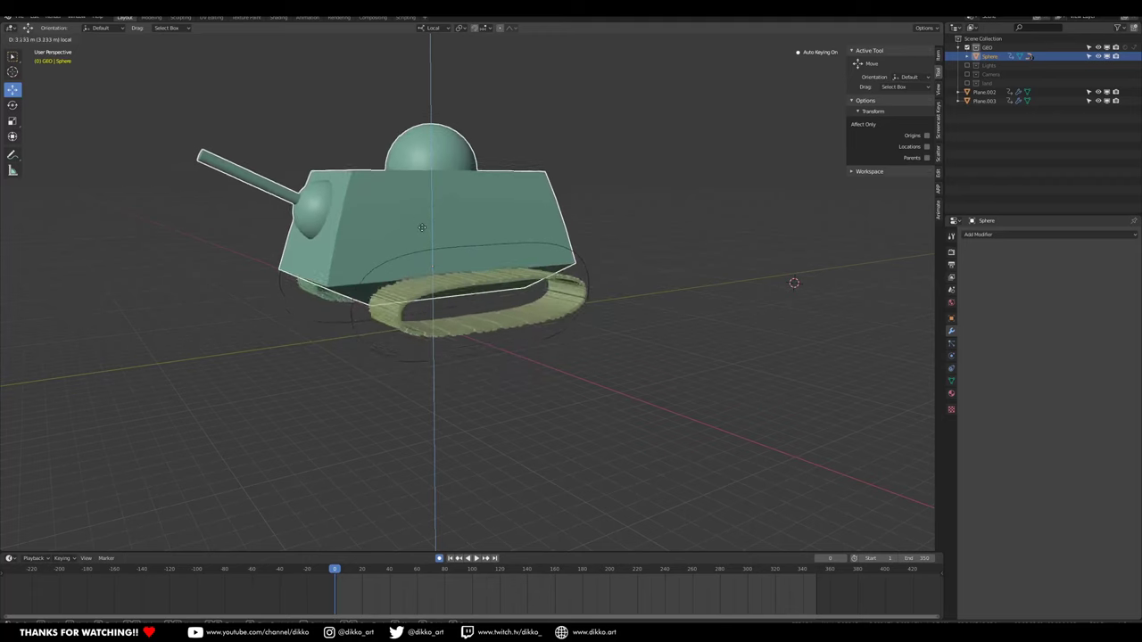
pyautogui.click(449, 355)
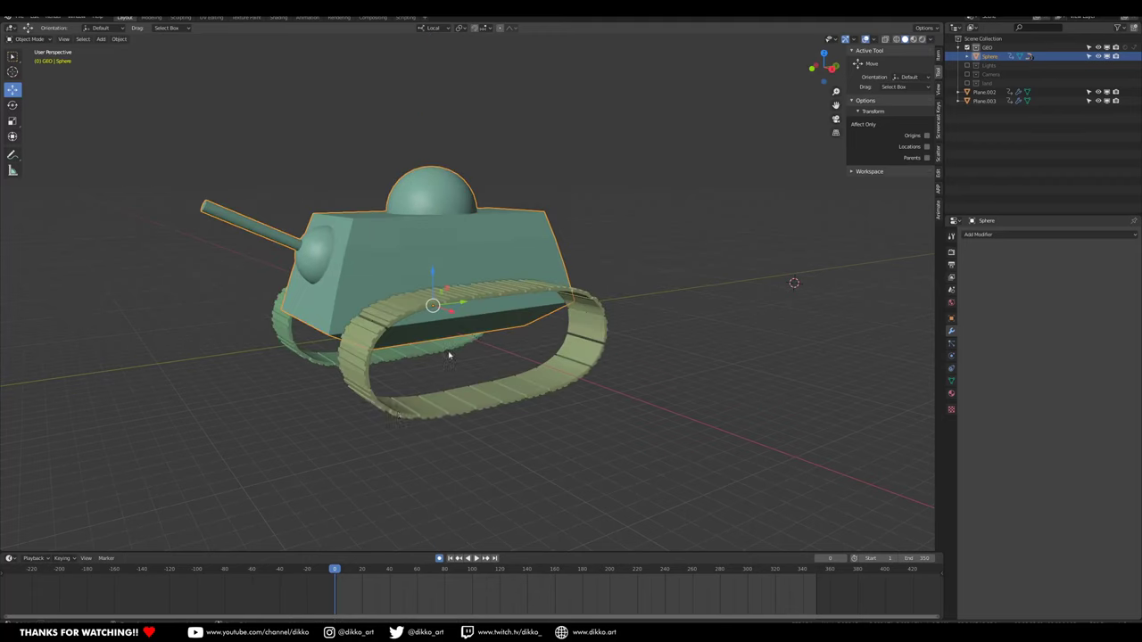
# Check the track mesh's modifiers and shift the tank body along the Y axis to test how the tracks behave.
pyautogui.click(387, 413)
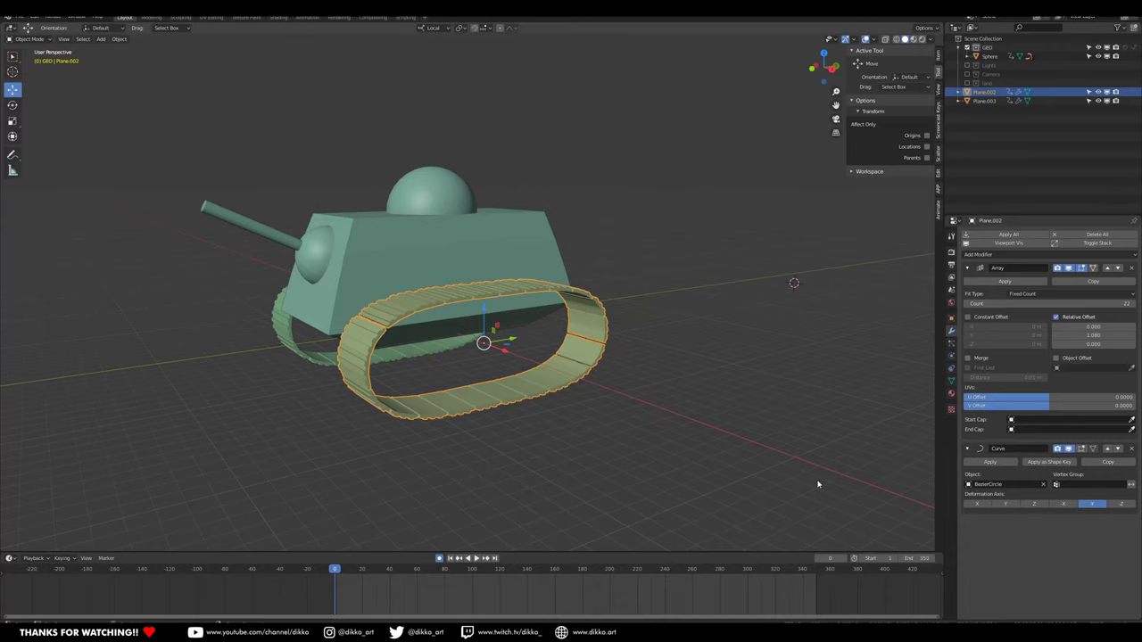
pyautogui.scroll(-4, 357, 326)
pyautogui.moveTo(311, 318); pyautogui.dragTo(490, 318, button='middle')
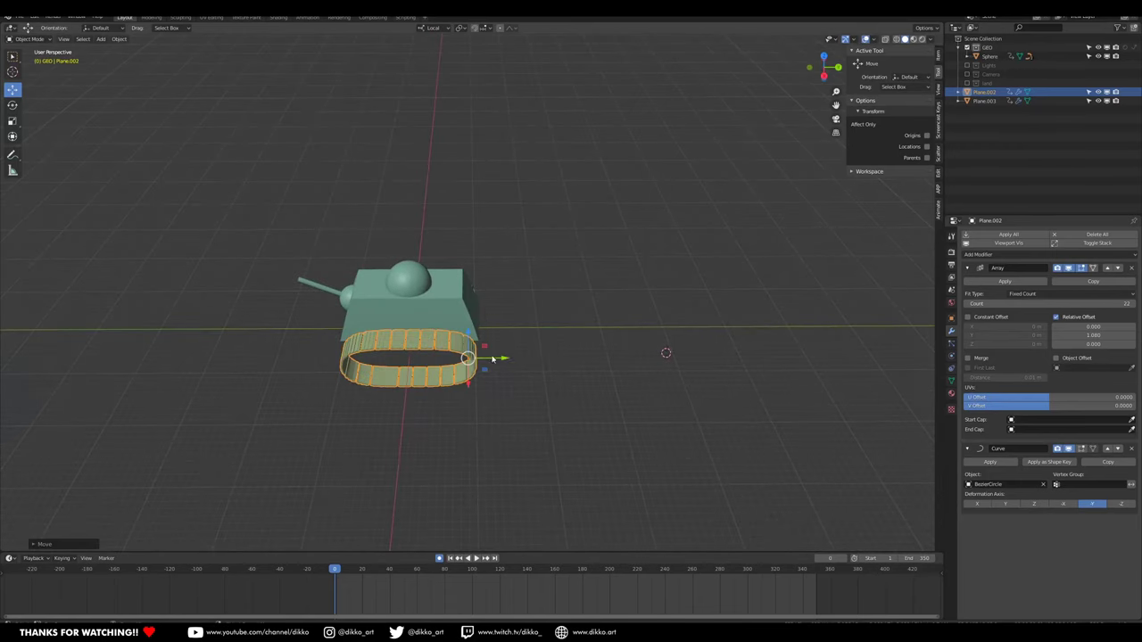
pyautogui.click(435, 301)
pyautogui.moveTo(429, 328); pyautogui.dragTo(774, 326)
pyautogui.moveTo(773, 326); pyautogui.dragTo(454, 329, button='middle')
# Parent both track meshes to the tank body with the Object (Keep Transform) option.
pyautogui.click(453, 327)
pyautogui.keyDown('shift'); pyautogui.click(531, 363); pyautogui.keyUp('shift')
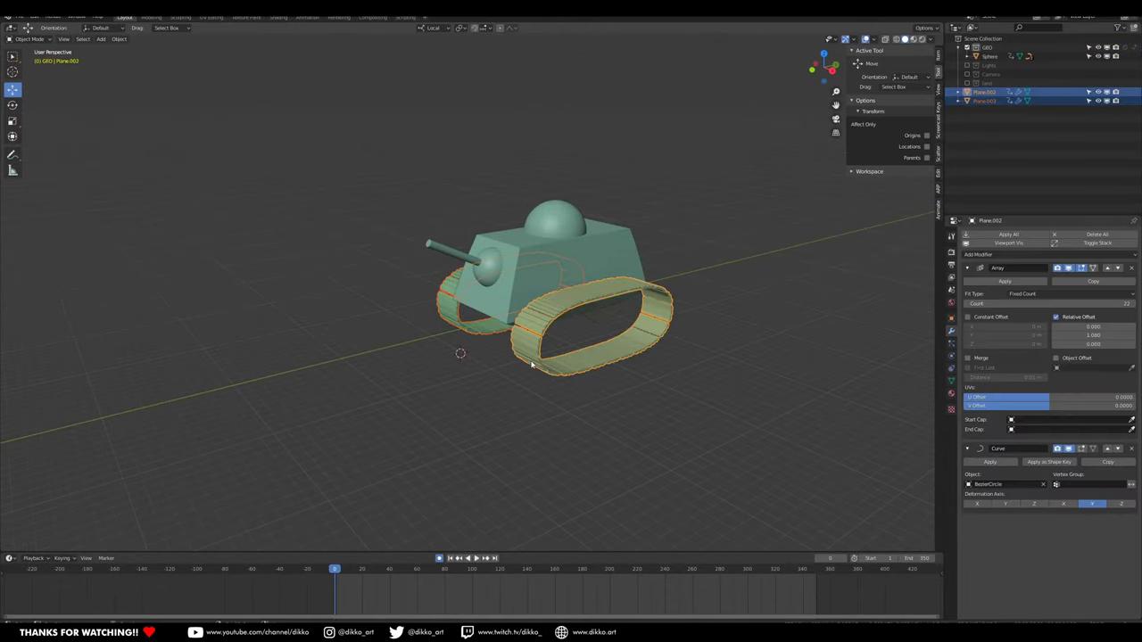
pyautogui.keyDown('shift'); pyautogui.click(614, 251); pyautogui.keyUp('shift')
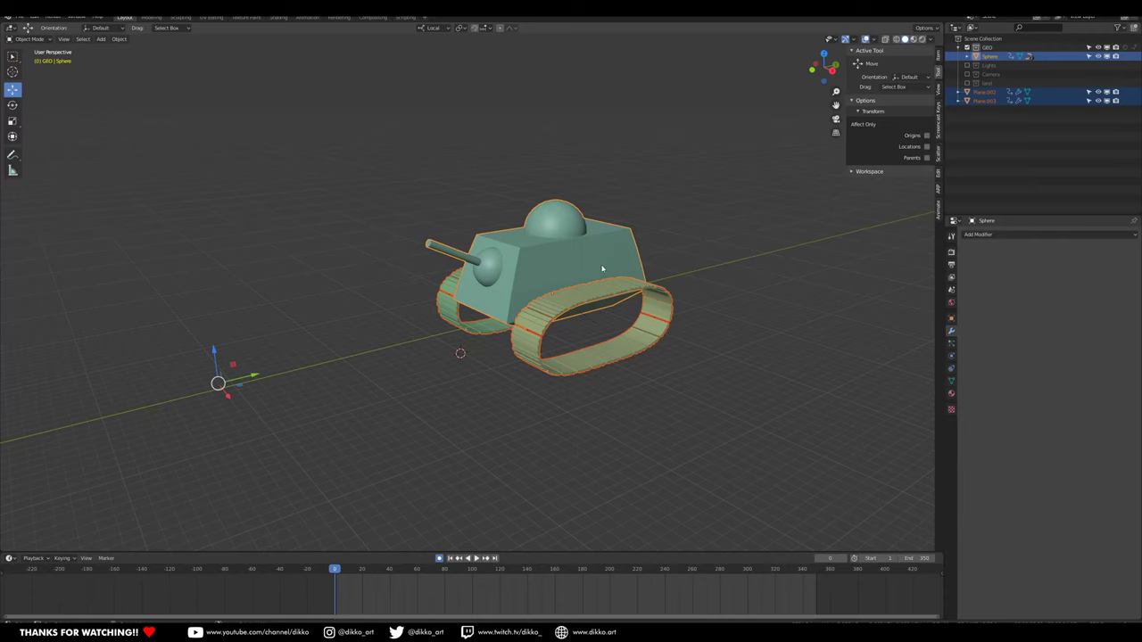
pyautogui.hotkey('ctrl', 'j')
pyautogui.hotkey('ctrl', 'z')
pyautogui.hotkey('ctrl', 'p')
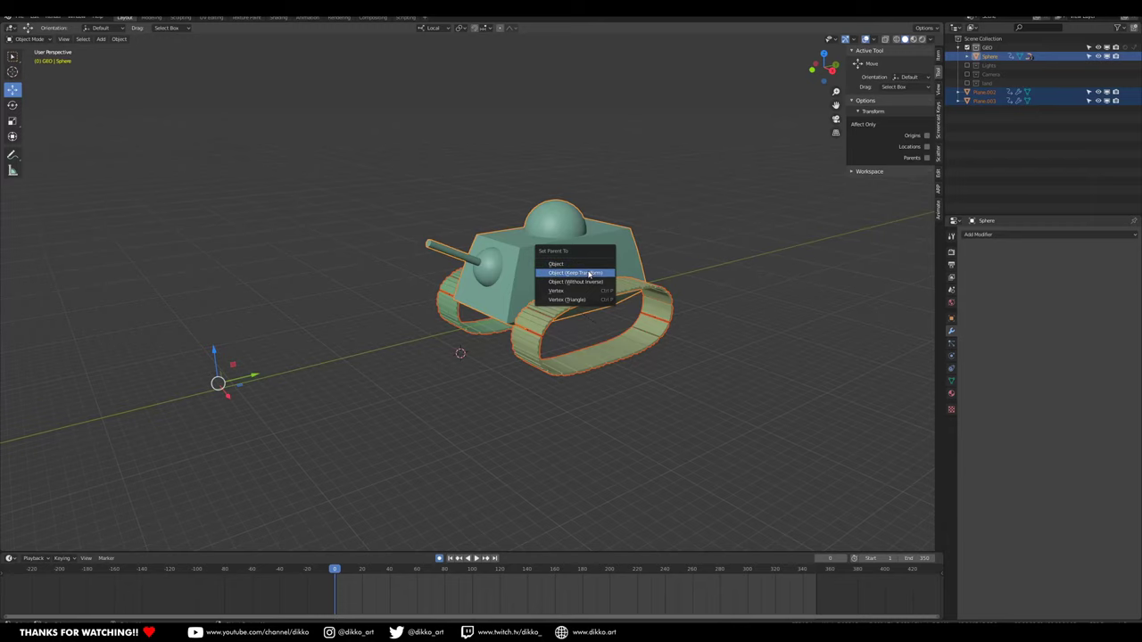
pyautogui.click(589, 274)
# Move only the tank body across the grid to test the parented track meshes.
pyautogui.click(563, 284)
pyautogui.moveTo(577, 290)
pyautogui.mouseDown()
pyautogui.moveTo(634, 293)
pyautogui.moveTo(595, 302)
pyautogui.mouseUp()
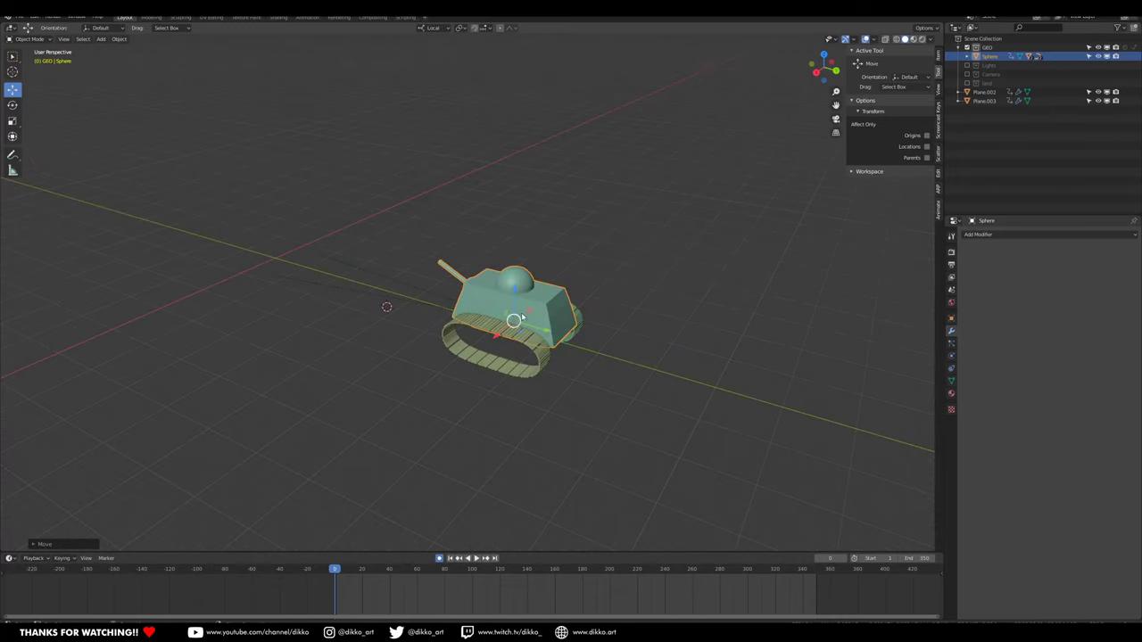
pyautogui.moveTo(540, 330); pyautogui.dragTo(534, 299)
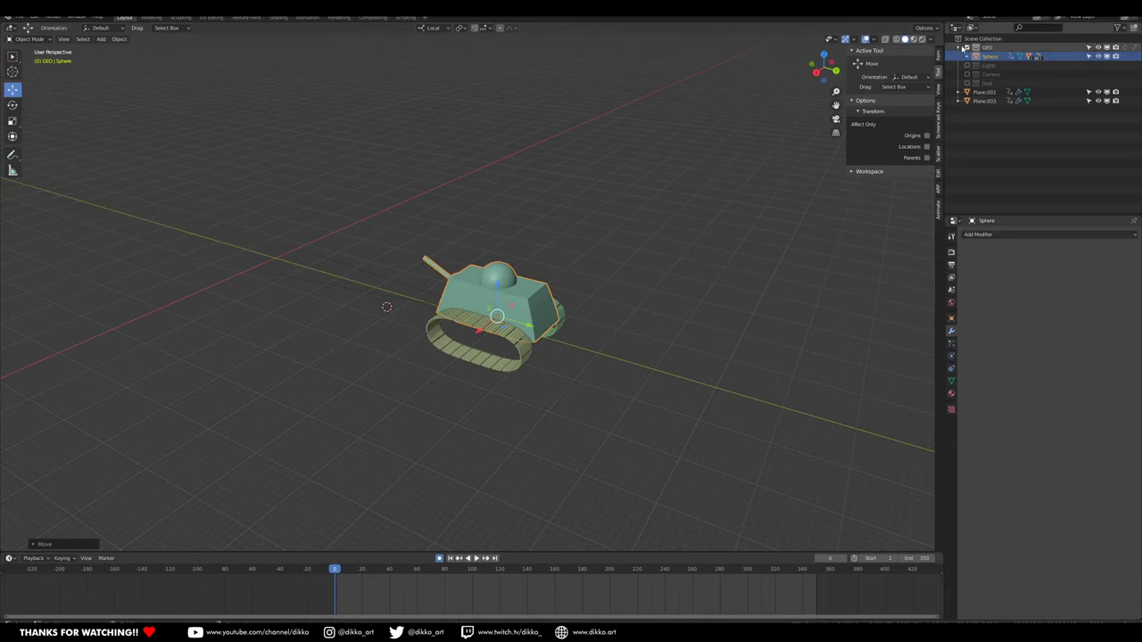
# Try clearing the parent of both track curves and moving the tank body, and undo these changes.
pyautogui.click(967, 57)
pyautogui.click(998, 84)
pyautogui.keyDown('shift'); pyautogui.click(1005, 93); pyautogui.keyUp('shift')
pyautogui.moveTo(403, 382); pyautogui.dragTo(474, 378, button='middle')
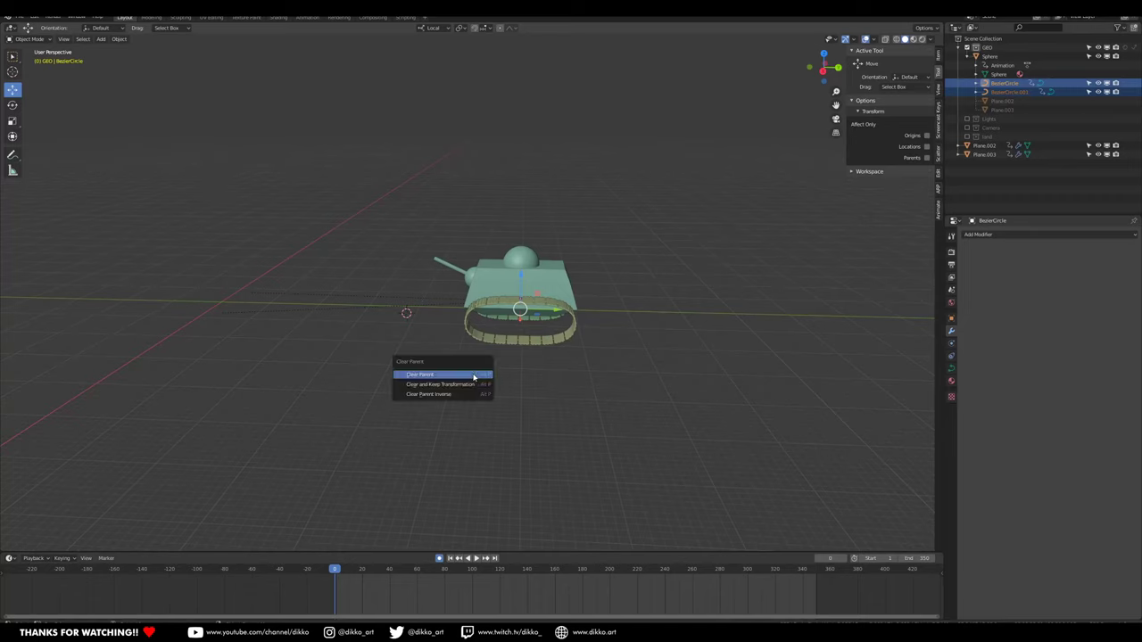
pyautogui.click(455, 384)
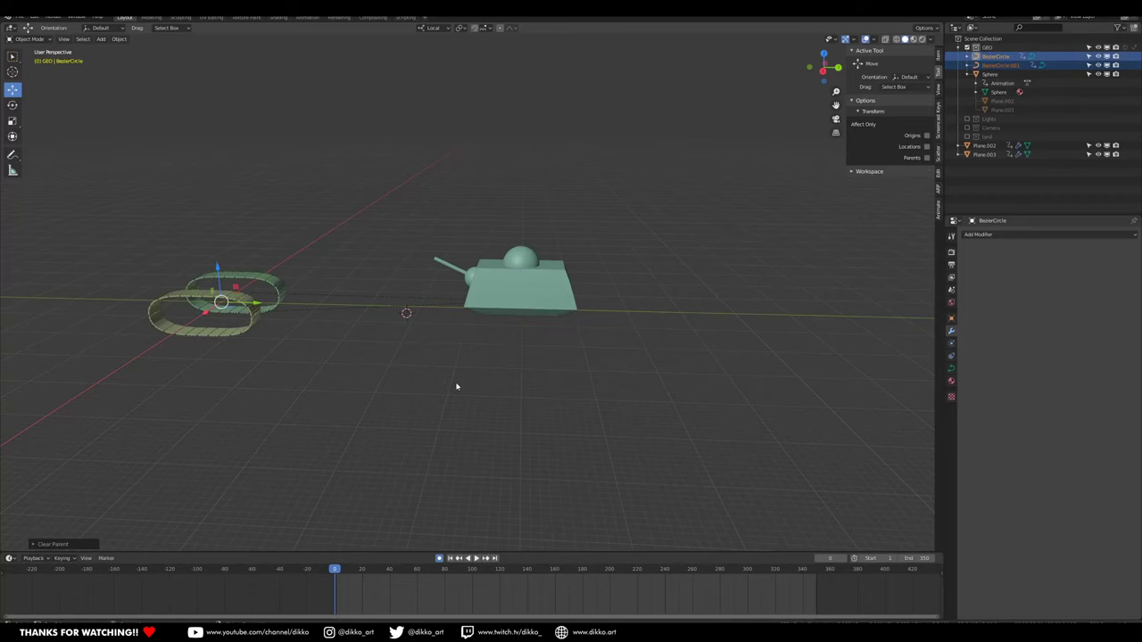
pyautogui.click(549, 278)
pyautogui.moveTo(559, 306); pyautogui.dragTo(252, 298)
pyautogui.hotkey('ctrl', 'z')
pyautogui.hotkey('ctrl', 'z')
pyautogui.hotkey('ctrl', 'z')
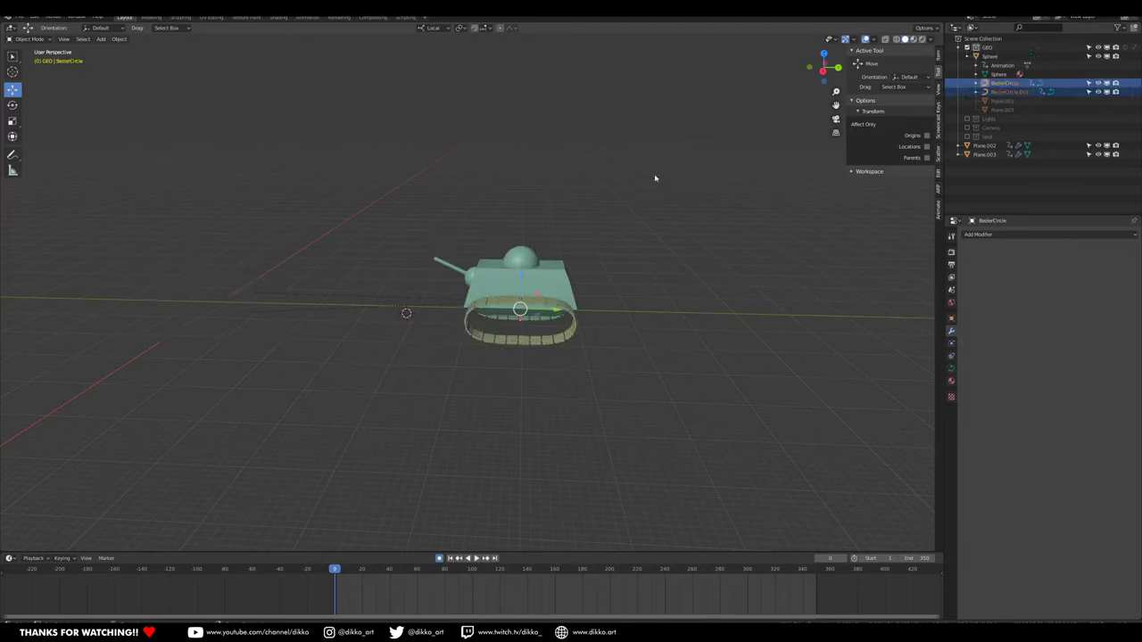
# Enable the terrain and Camera collections so the landscape shows alongside the tank.
pyautogui.click(967, 137)
pyautogui.click(967, 127)
pyautogui.click(990, 136)
pyautogui.moveTo(369, 390); pyautogui.dragTo(633, 333, button='middle')
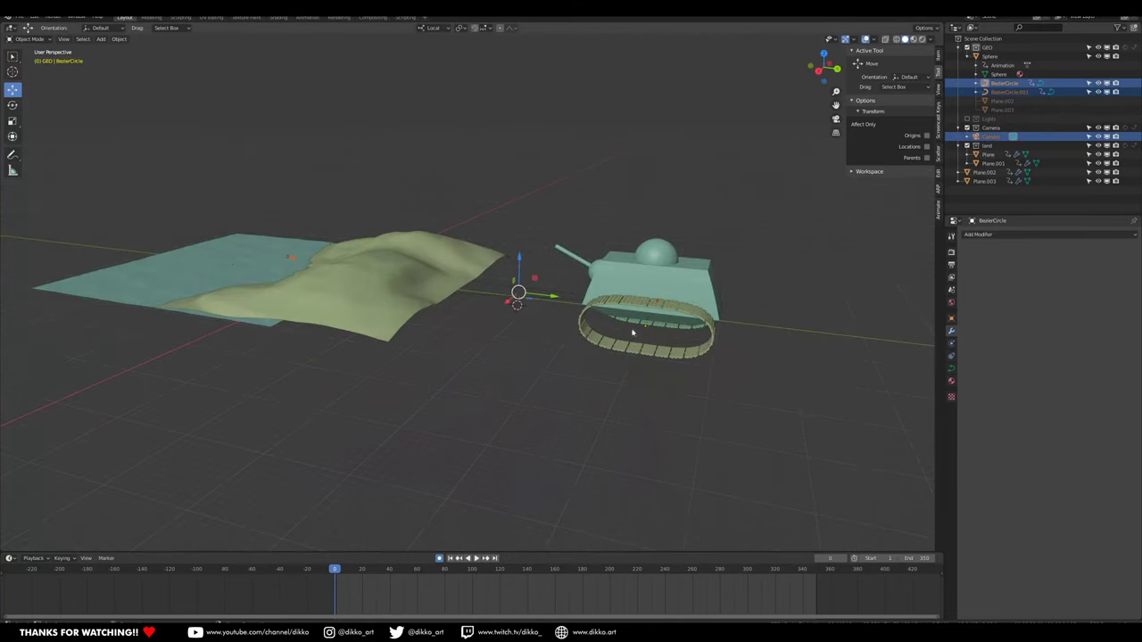
# Add a Dynamic Paint modifier to the track mesh Plane.002, below its Array and Curve modifiers.
pyautogui.click(616, 351)
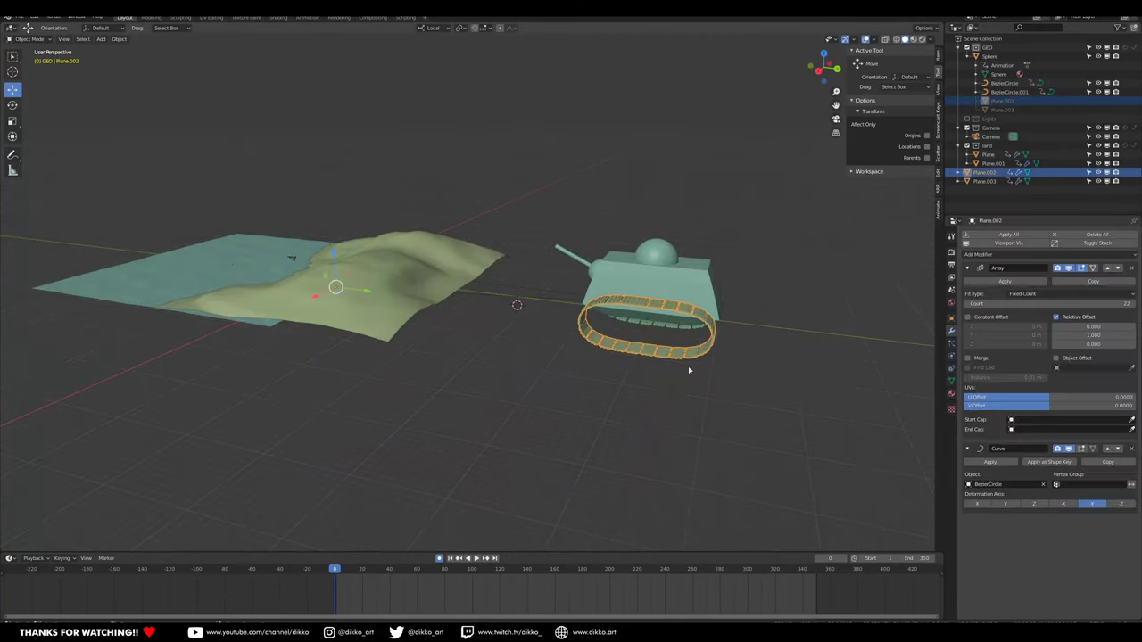
pyautogui.click(973, 272)
pyautogui.moveTo(115, 350); pyautogui.dragTo(324, 322, button='middle')
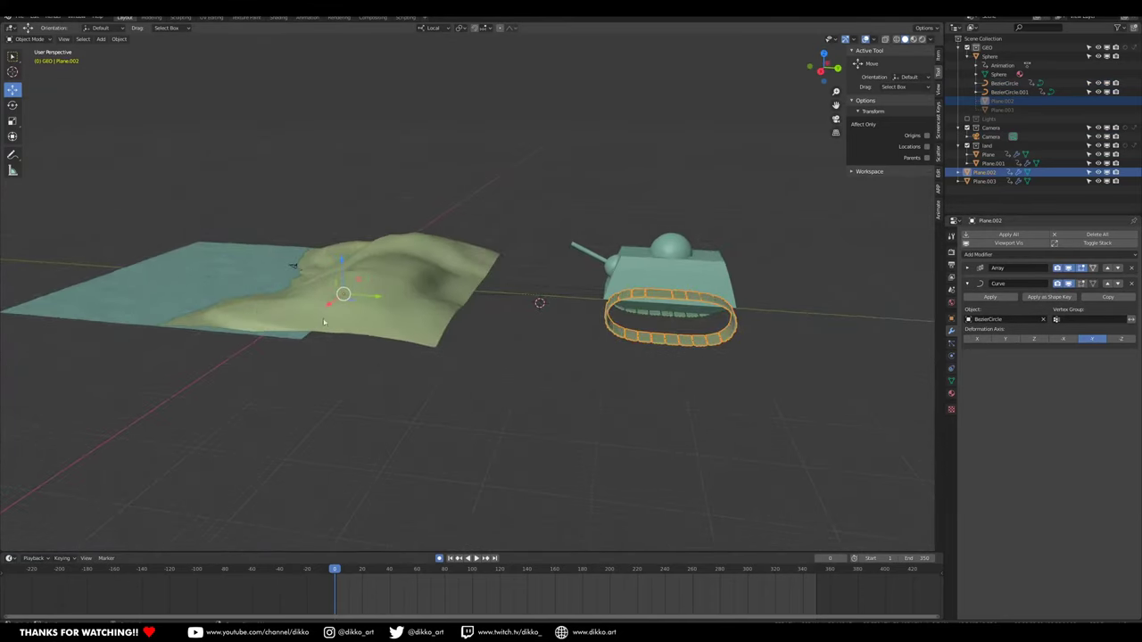
pyautogui.click(1007, 255)
pyautogui.click(1085, 295)
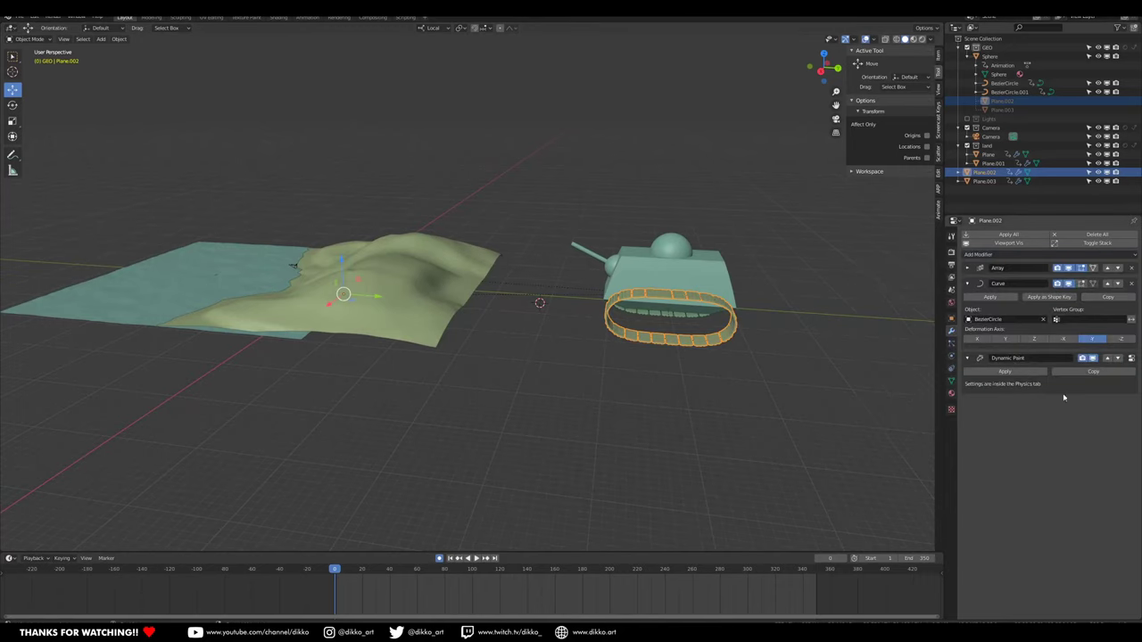
# Make the track a Dynamic Paint brush and set its paint source to Mesh Volume + Proximity.
pyautogui.click(1131, 359)
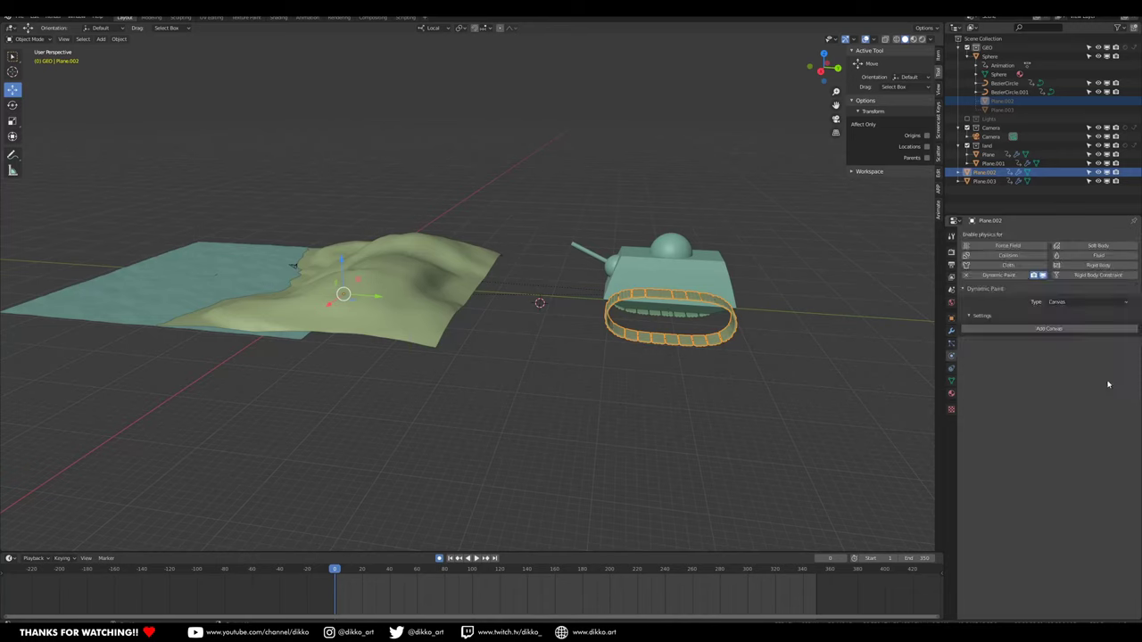
pyautogui.click(1071, 301)
pyautogui.click(1062, 323)
pyautogui.click(1049, 329)
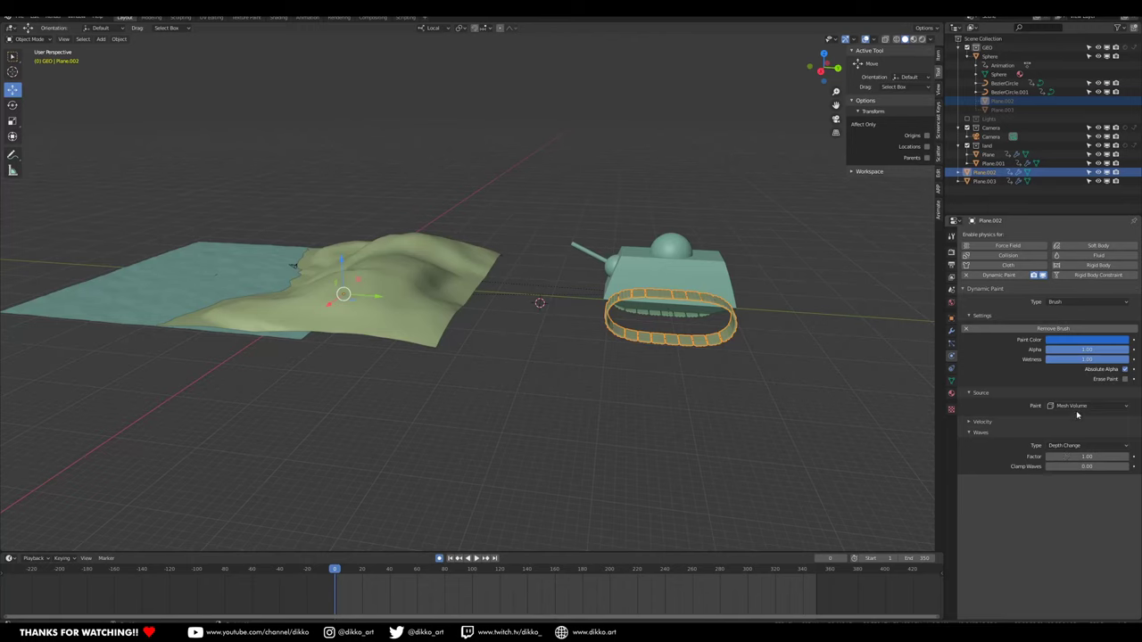
pyautogui.click(1078, 406)
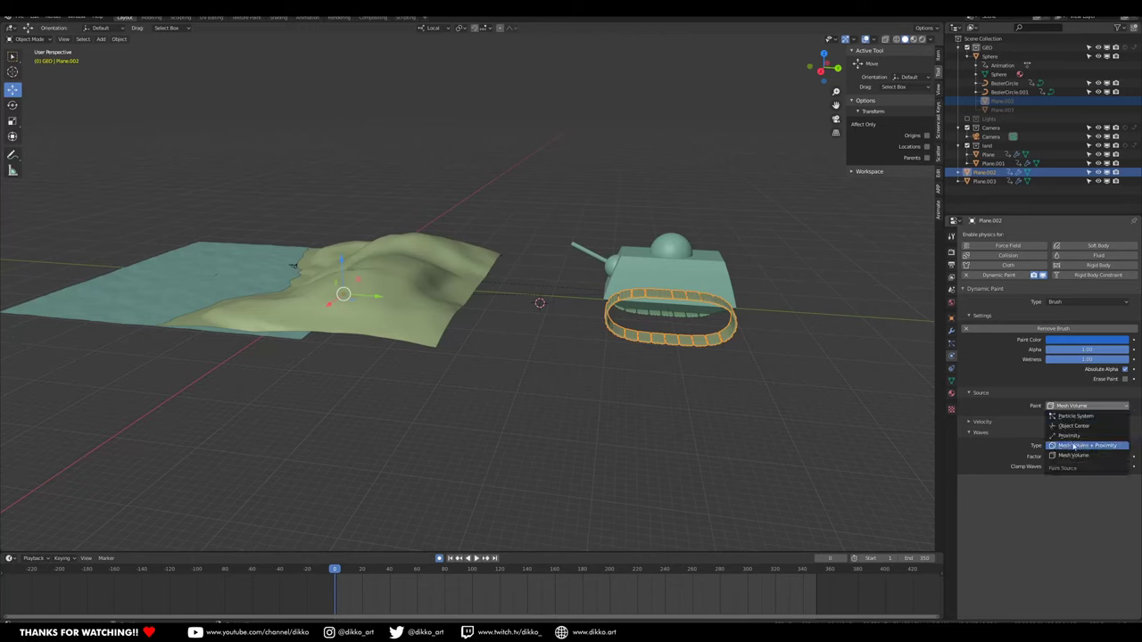
pyautogui.click(1084, 447)
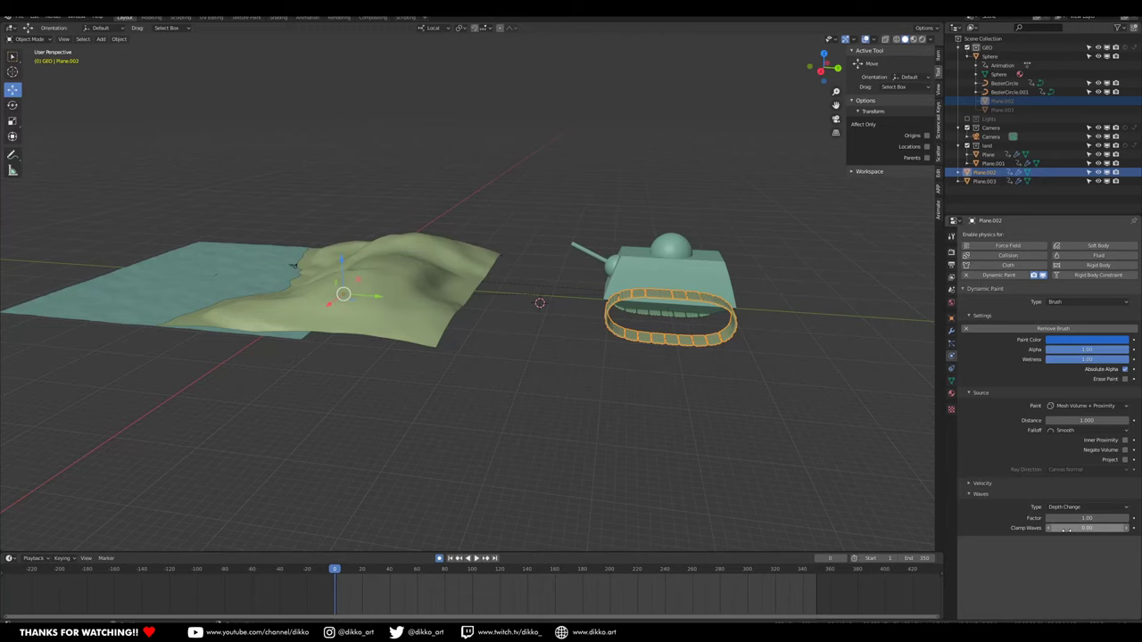
# Set the brush's wave factor to 2 and check its velocity settings.
pyautogui.click(1071, 517)
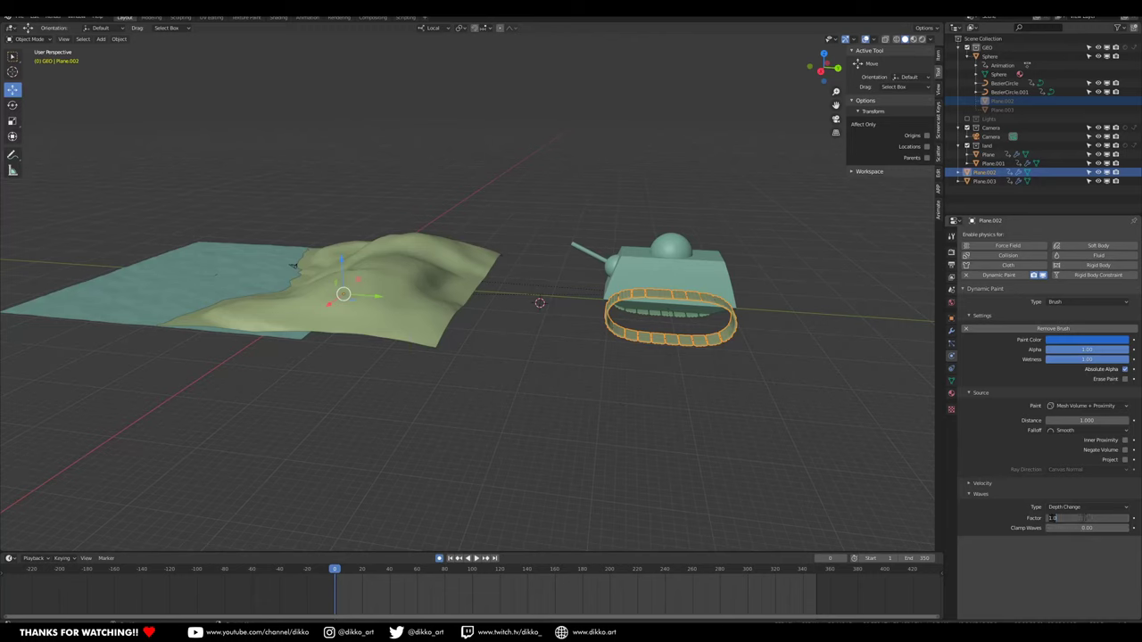
pyautogui.write('2')
pyautogui.press('Return')
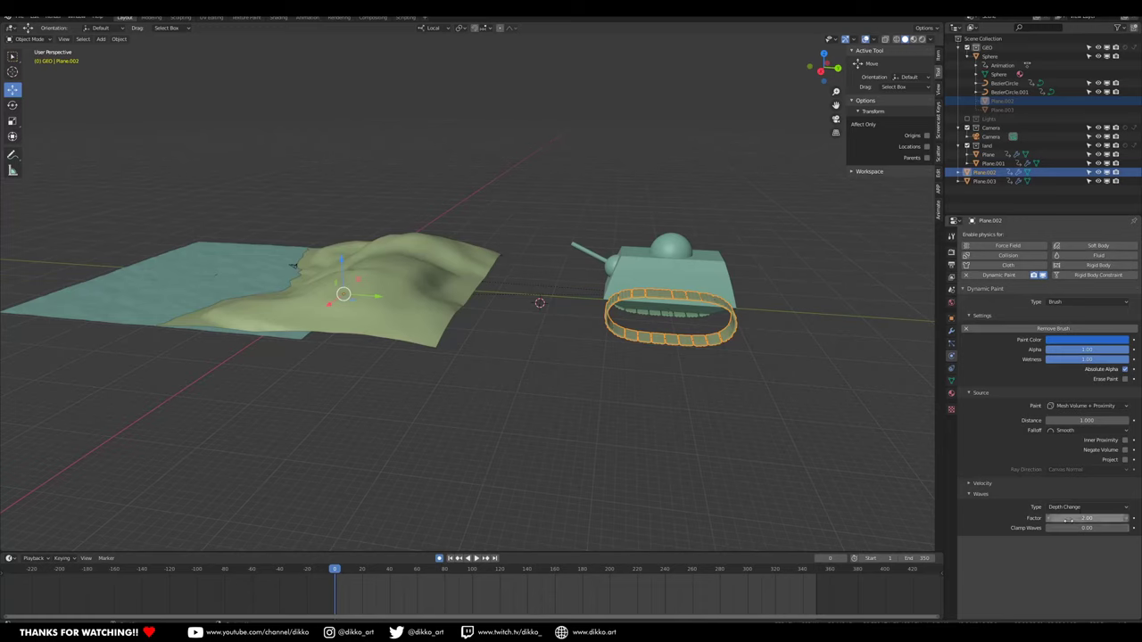
pyautogui.click(971, 484)
pyautogui.click(971, 483)
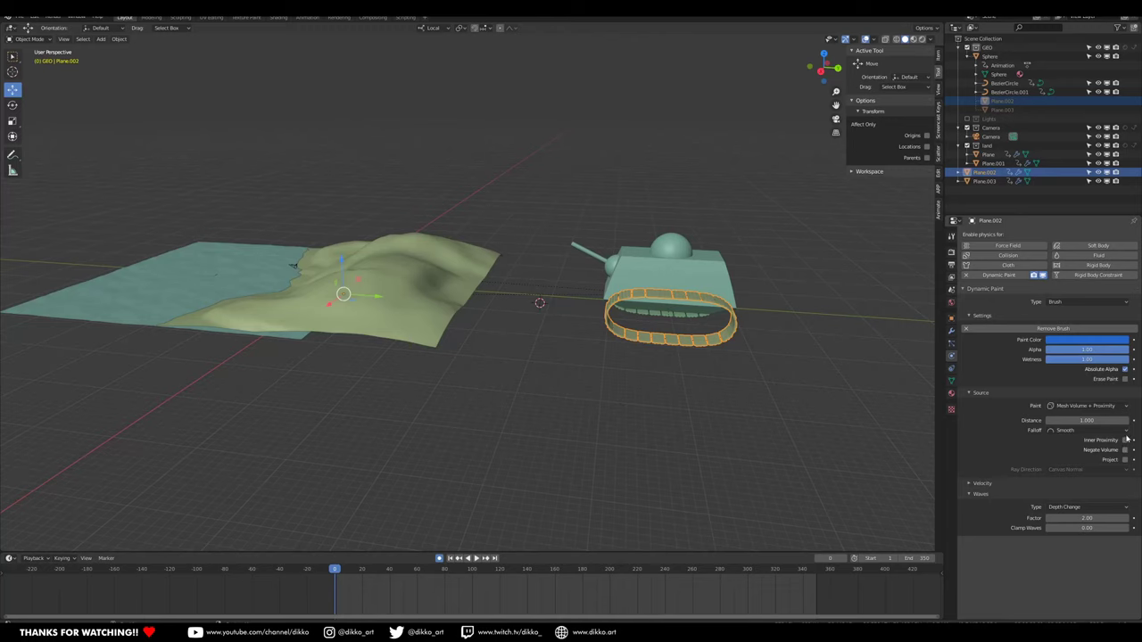
# Compare the modifier stack of the second track, Plane.003, with that of the first track.
pyautogui.moveTo(622, 354)
pyautogui.mouseDown(button='middle')
pyautogui.moveTo(584, 358)
pyautogui.moveTo(629, 388)
pyautogui.moveTo(616, 373)
pyautogui.mouseUp(button='middle')
pyautogui.click(612, 381)
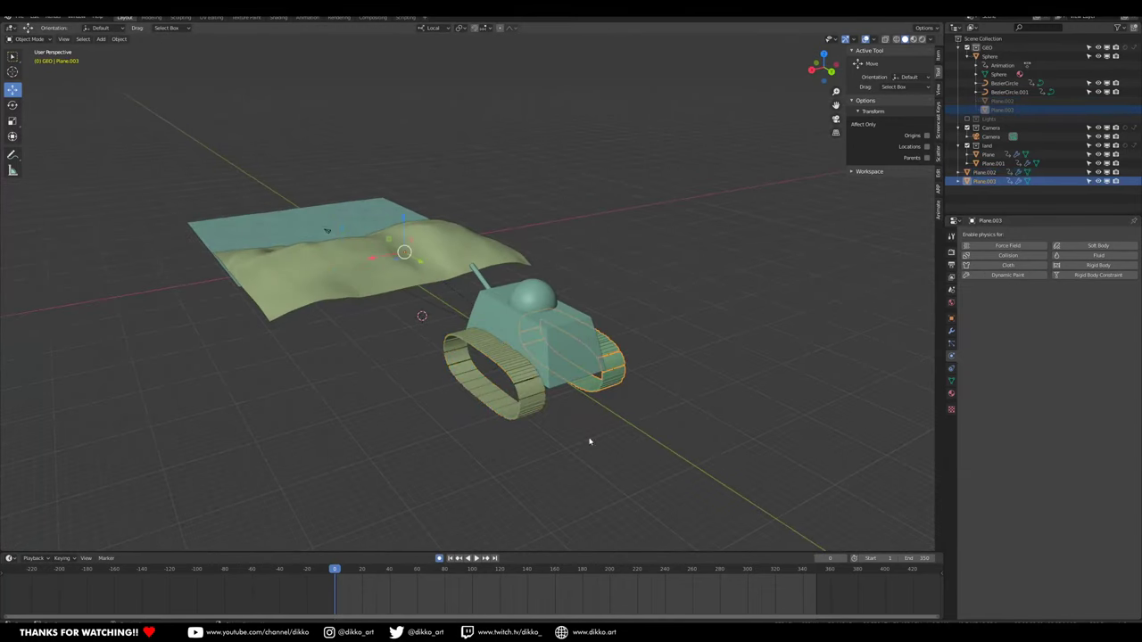
pyautogui.click(951, 330)
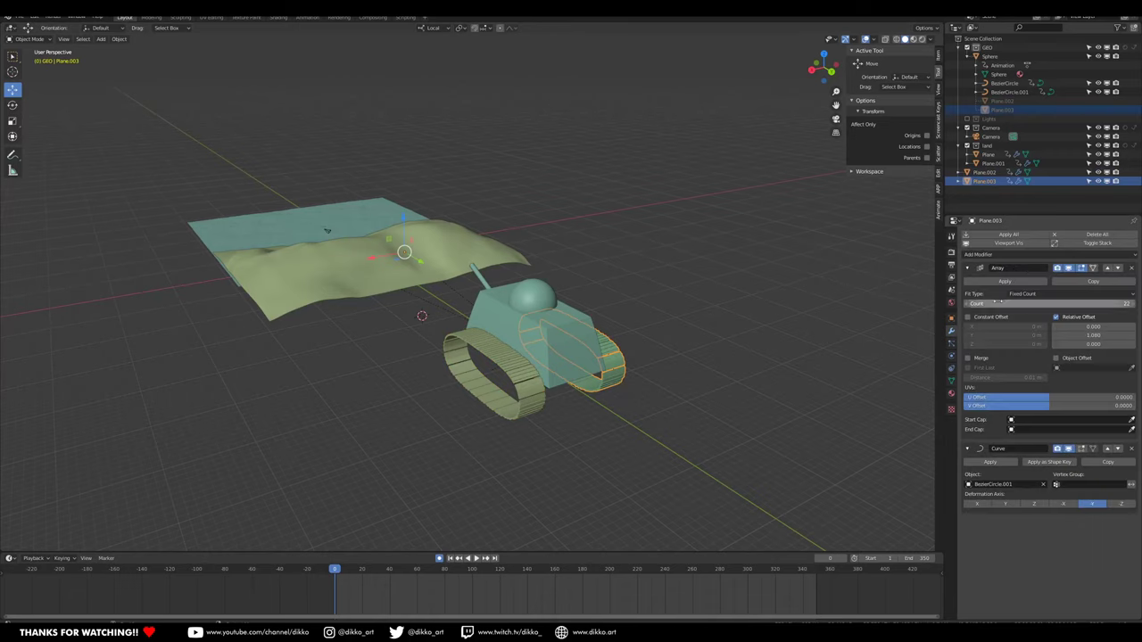
pyautogui.click(966, 269)
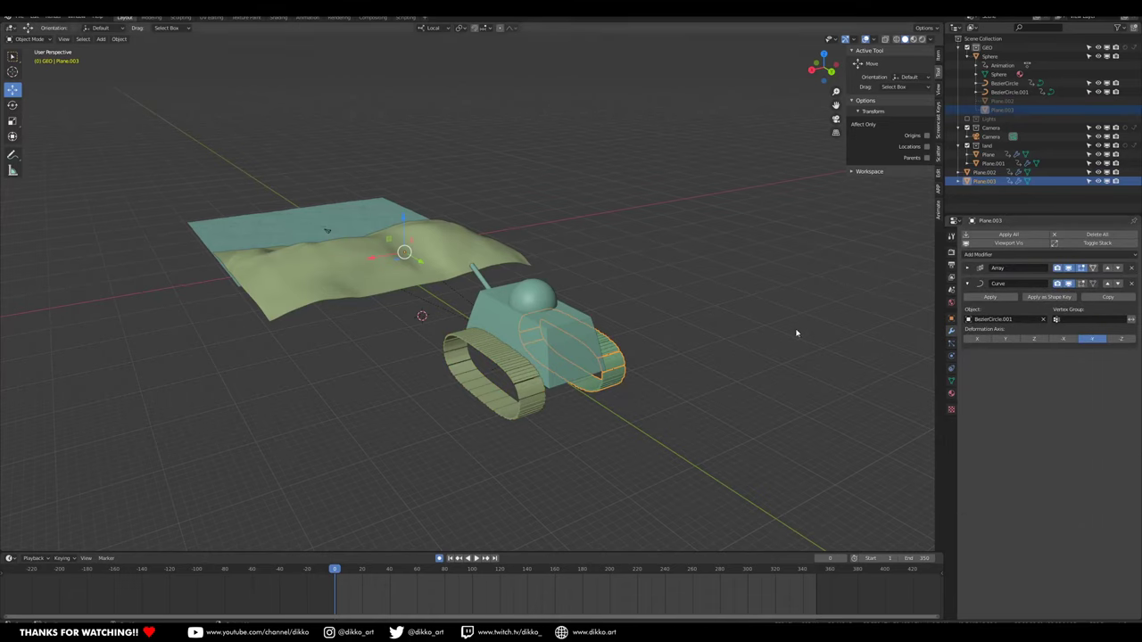
pyautogui.click(531, 414)
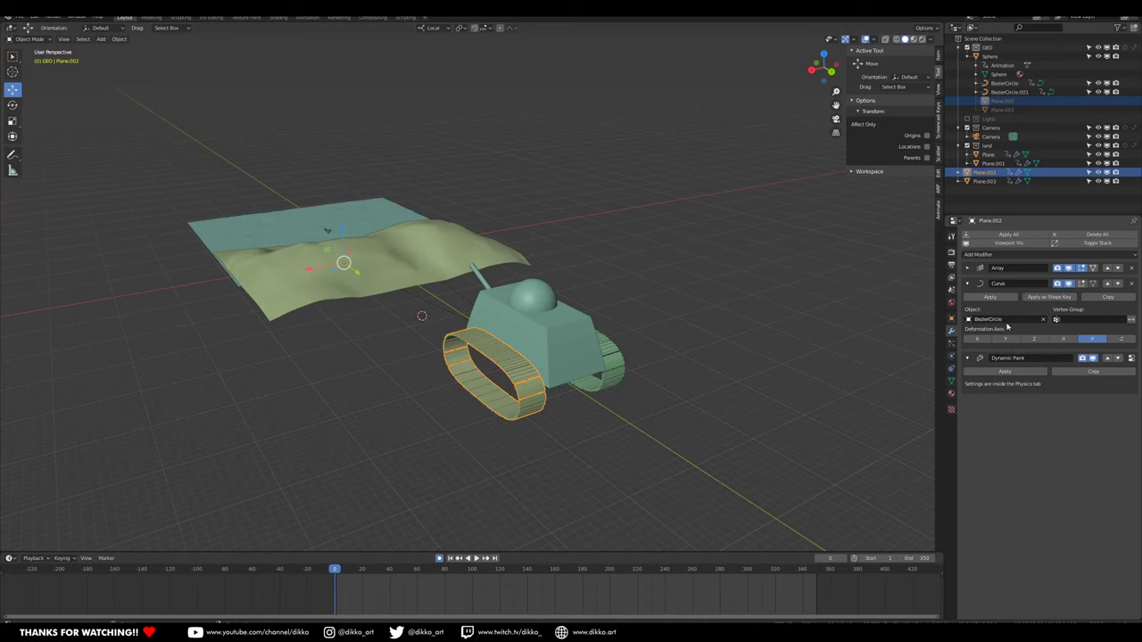
pyautogui.moveTo(516, 382); pyautogui.dragTo(561, 358, button='middle')
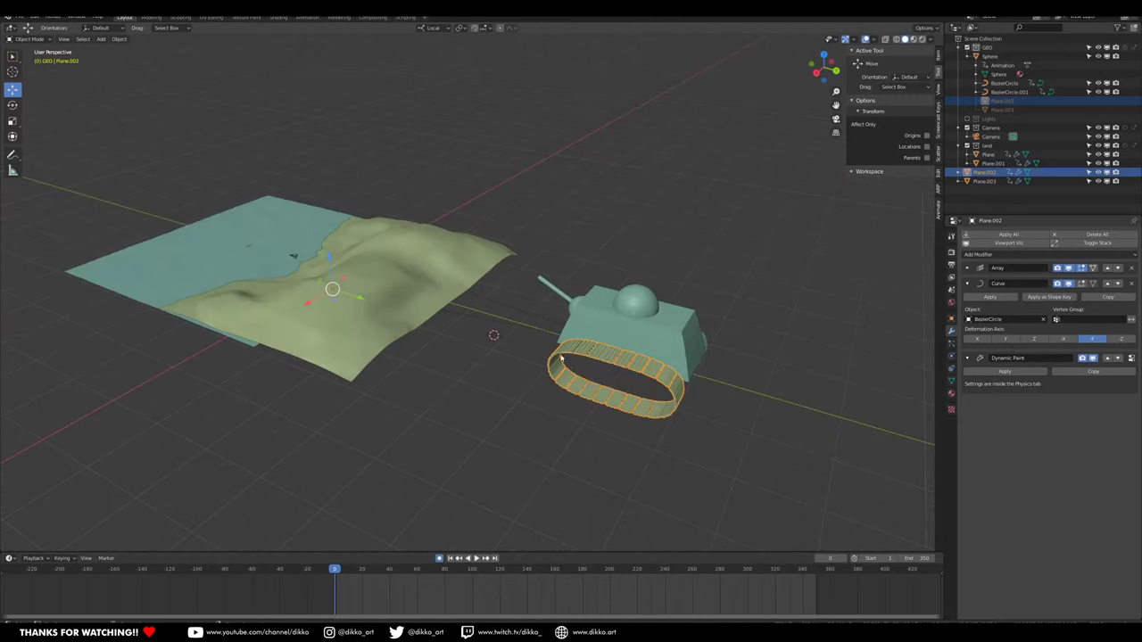
pyautogui.moveTo(580, 400); pyautogui.dragTo(601, 373, button='middle')
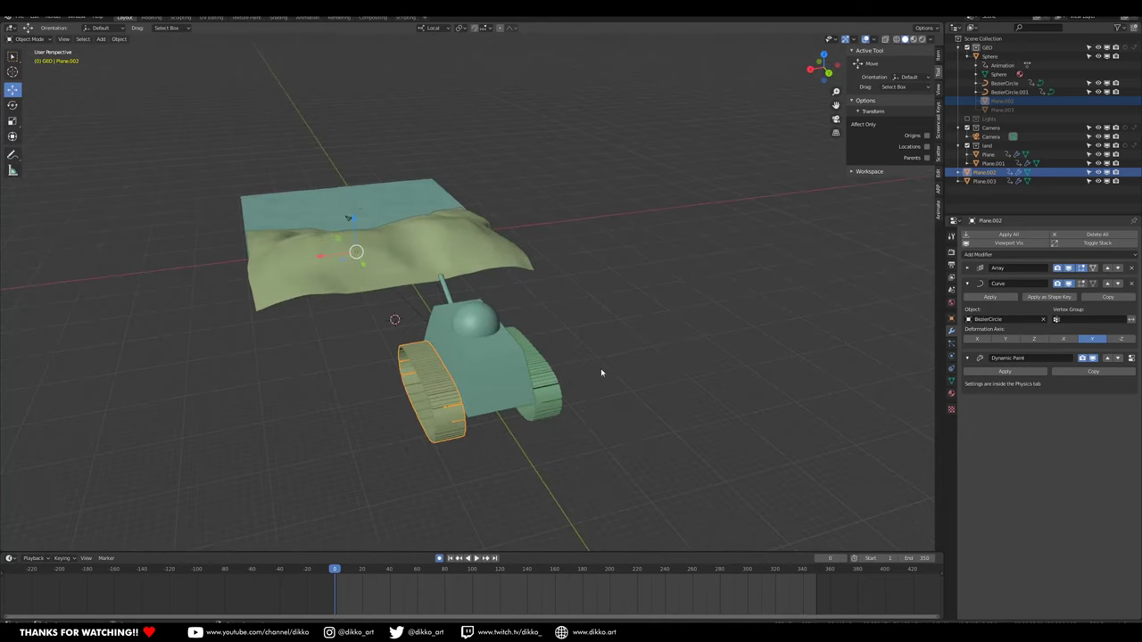
pyautogui.click(563, 394)
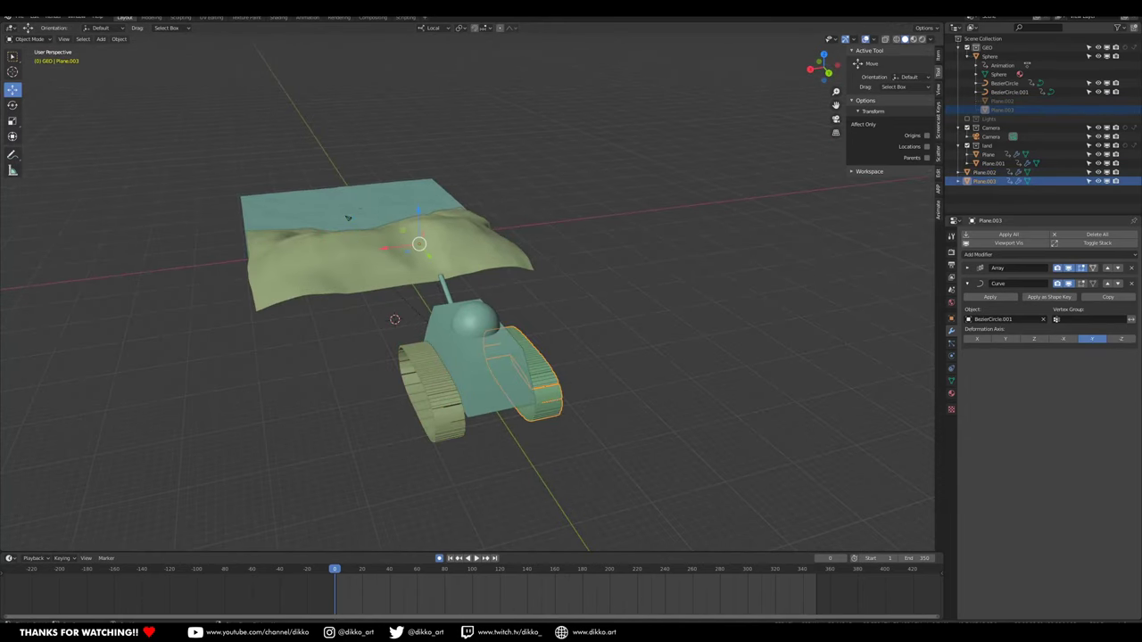
pyautogui.hotkey('alt', 'Tab')
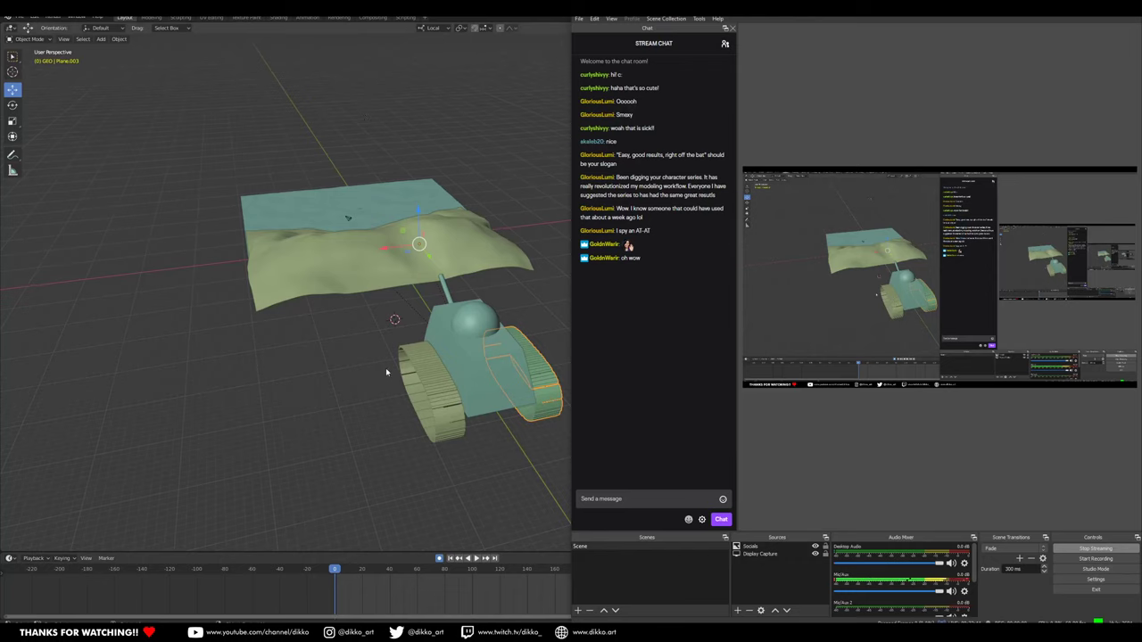
pyautogui.moveTo(411, 343); pyautogui.dragTo(481, 286, button='middle')
pyautogui.moveTo(704, 327); pyautogui.dragTo(492, 273, button='middle')
pyautogui.click(625, 384)
pyautogui.click(346, 391)
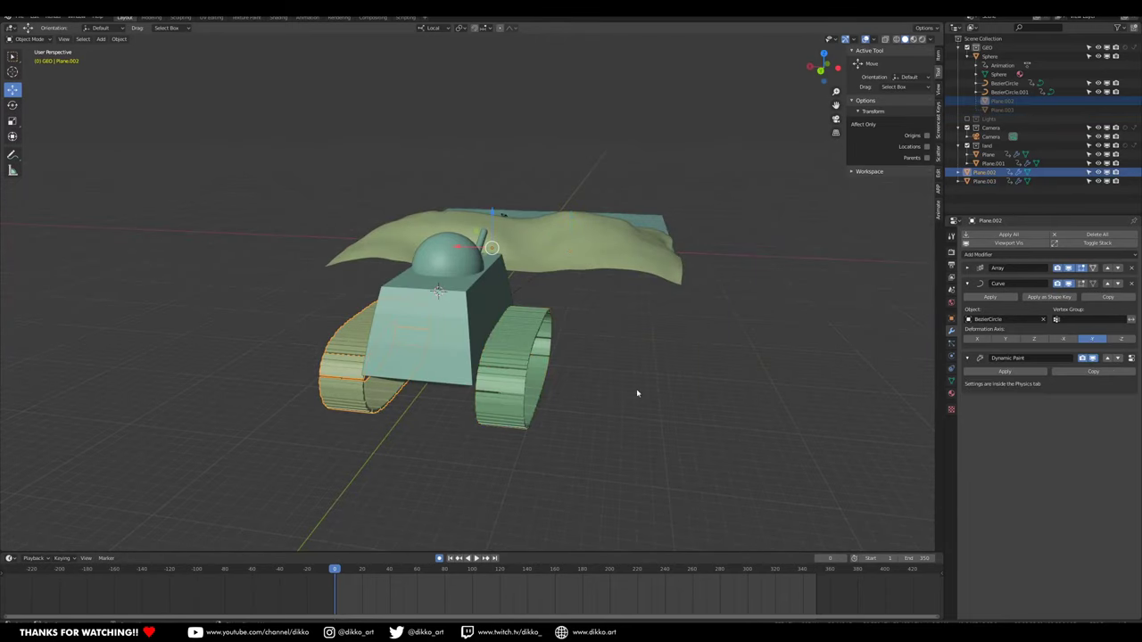
# Select both track meshes, keeping Plane.002 as the active object.
pyautogui.click(347, 400)
pyautogui.click(341, 404)
pyautogui.click(494, 409)
pyautogui.click(386, 411)
pyautogui.keyDown('shift'); pyautogui.click(498, 419); pyautogui.keyUp('shift')
pyautogui.hotkey('ctrl', 'c')
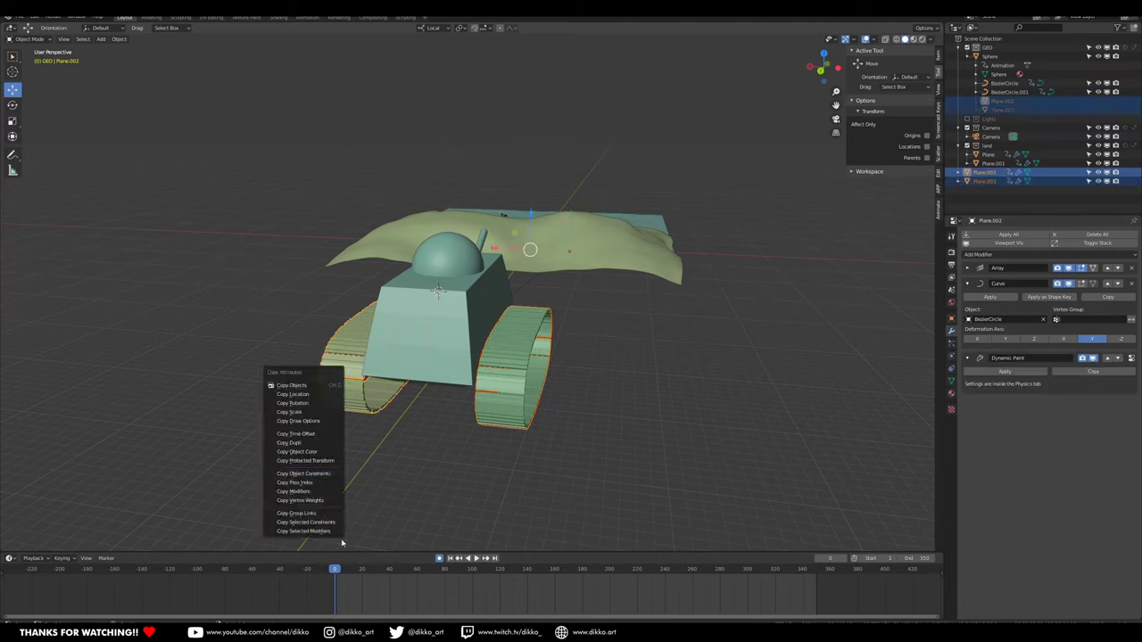
pyautogui.hotkey('ctrl', 'v')
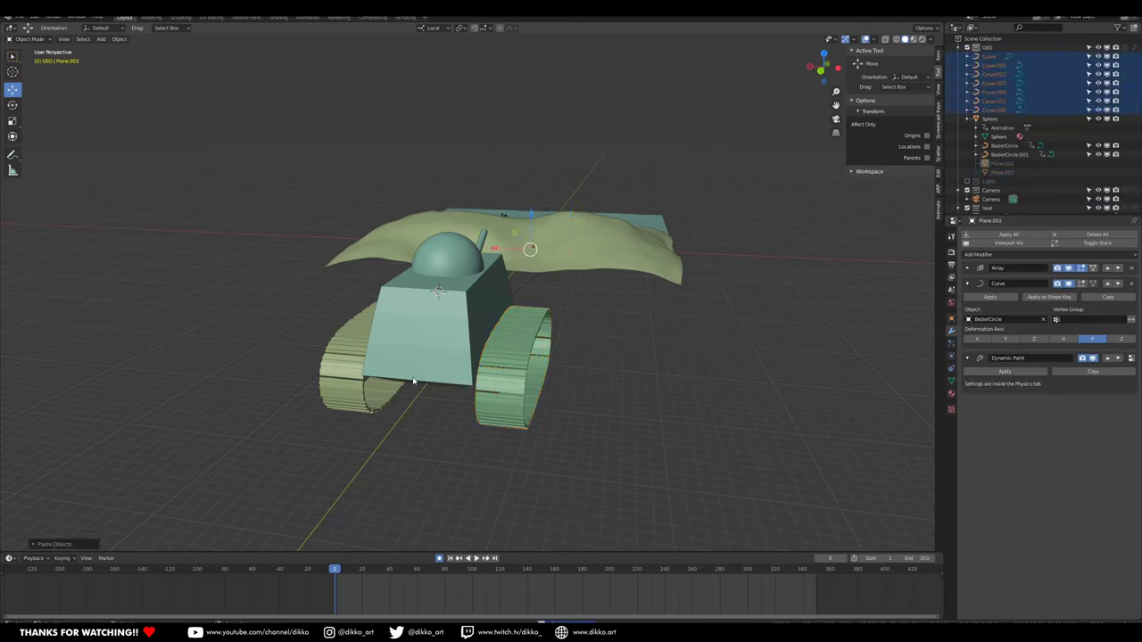
pyautogui.hotkey('ctrl', 'z')
# Copy only the Dynamic Paint modifier from Plane.002 to the other selected track, Plane.003.
pyautogui.hotkey('ctrl', 'c')
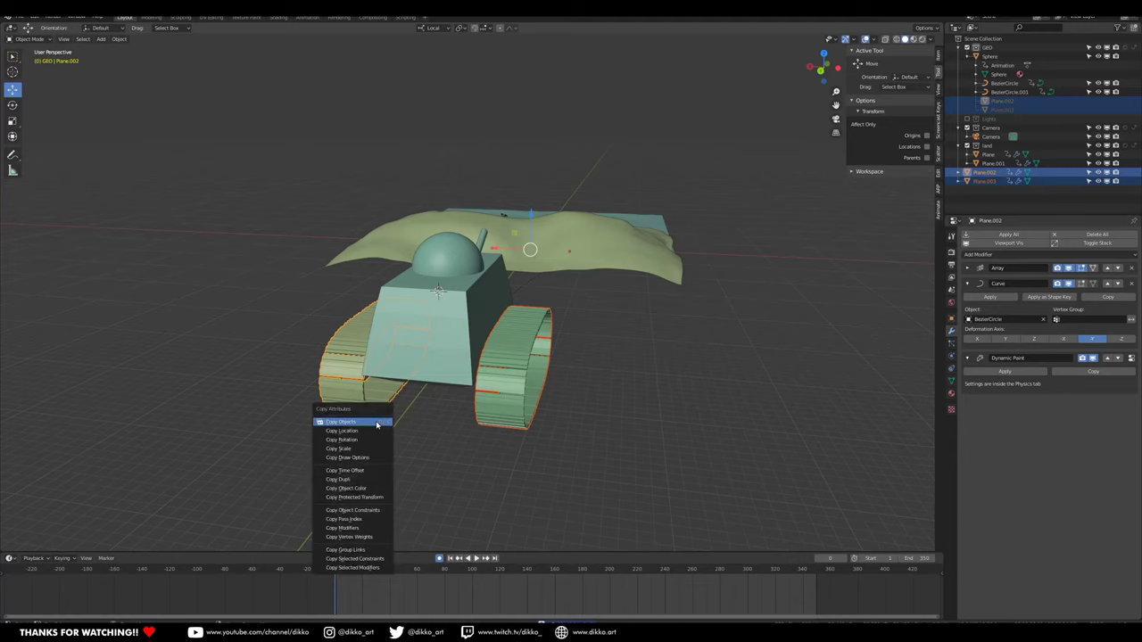
pyautogui.click(352, 568)
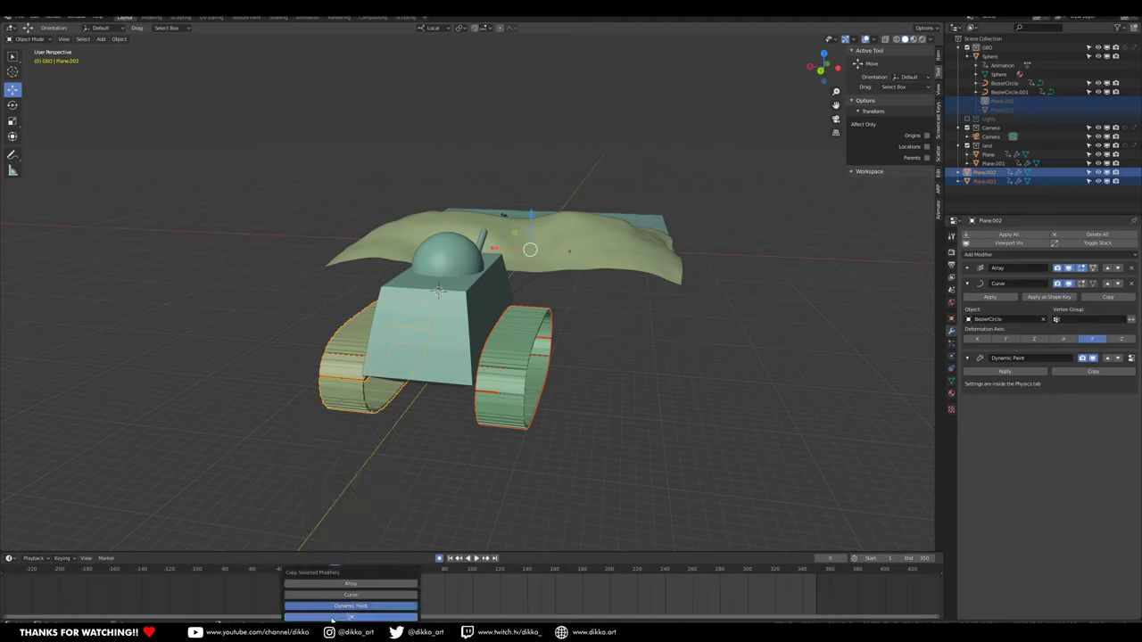
# Add a Dynamic Paint brush to the track Plane.003 and edit its wave factor.
pyautogui.click(509, 425)
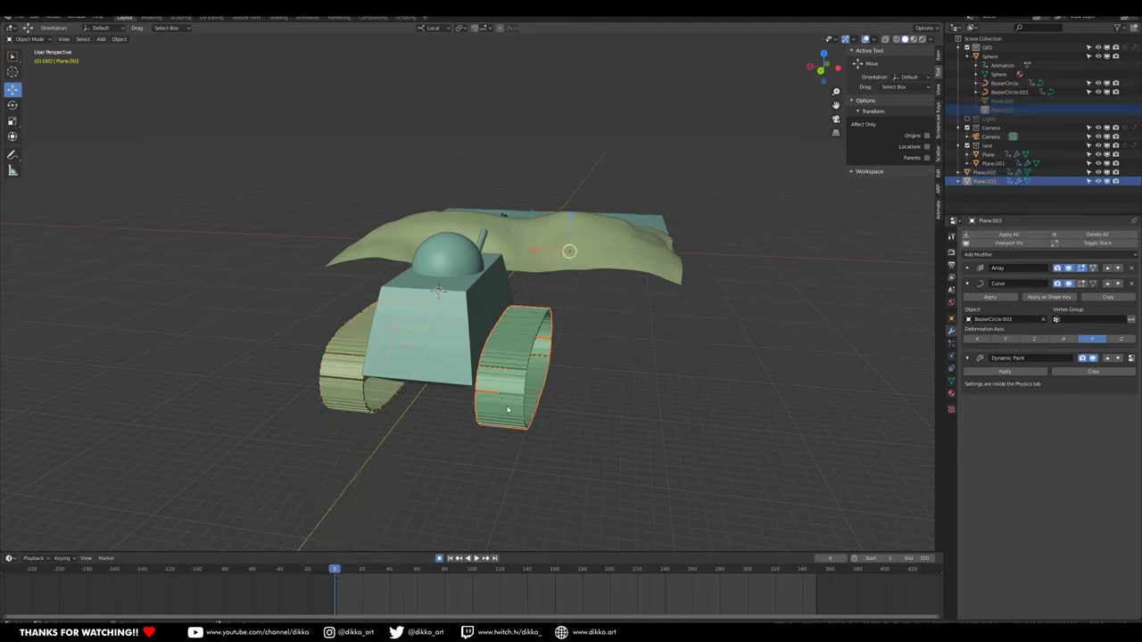
pyautogui.click(951, 356)
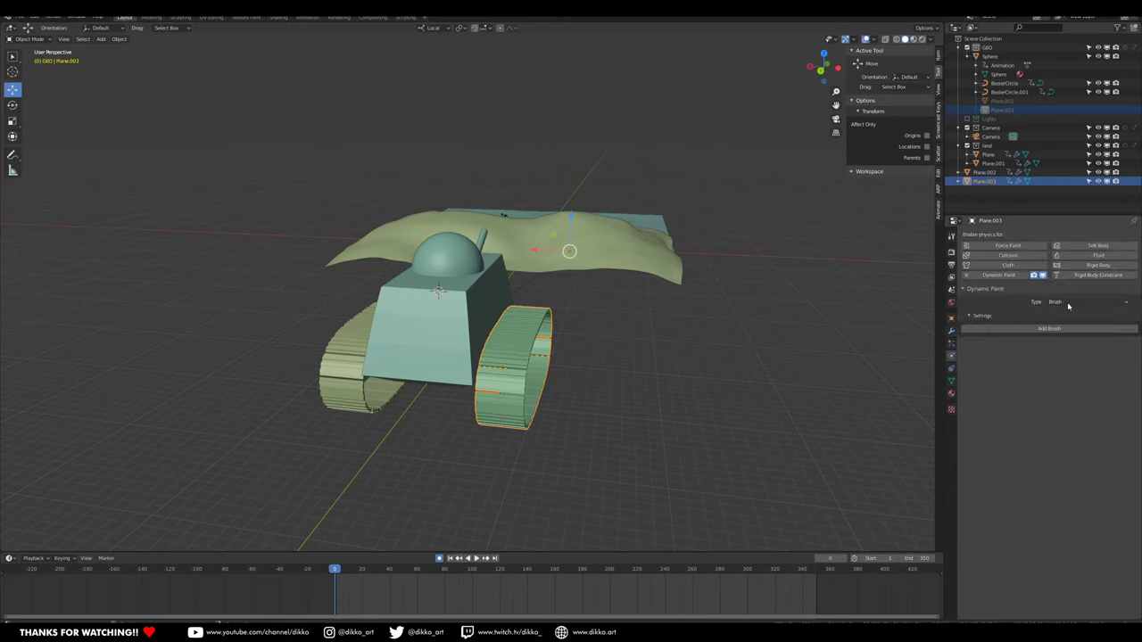
pyautogui.click(1051, 329)
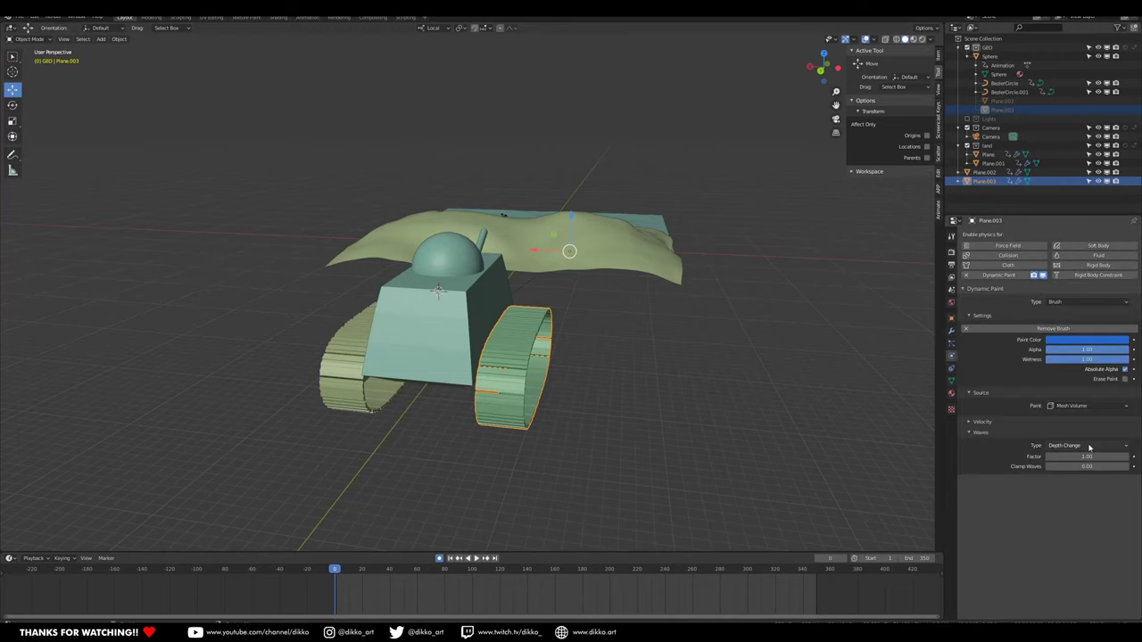
pyautogui.doubleClick(1058, 456)
pyautogui.press('Return')
# Set the paint source of Plane.003's brush to Mesh Volume + Proximity.
pyautogui.moveTo(395, 414); pyautogui.dragTo(488, 478, button='middle')
pyautogui.click(1087, 406)
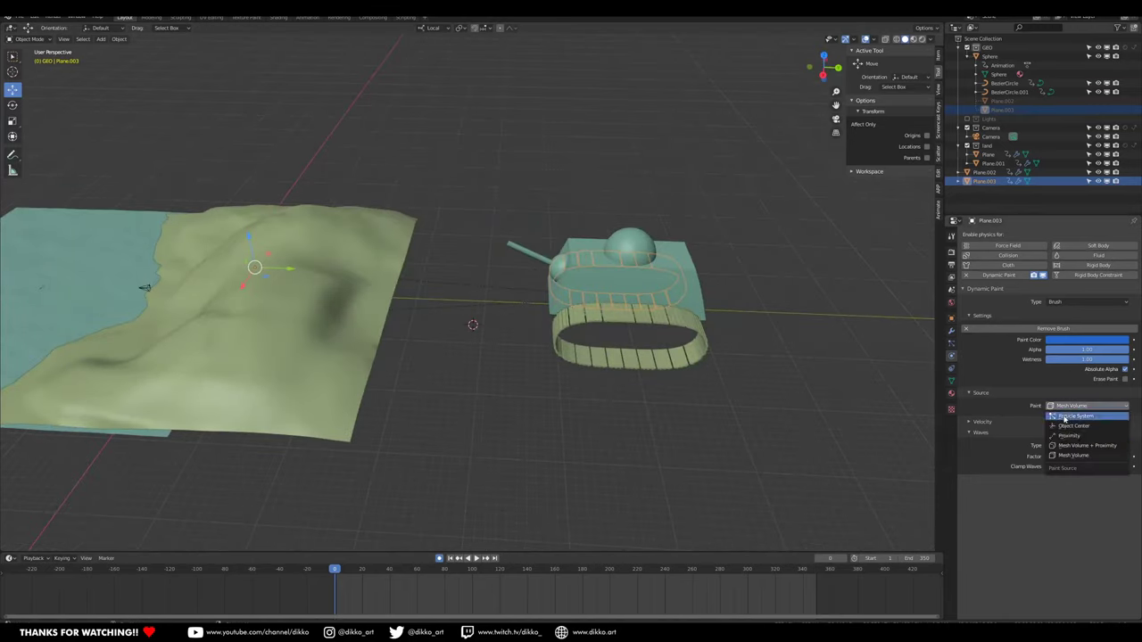
pyautogui.click(1084, 446)
# Turn on viewport display for the terrain's Dynamic Paint modifier and the water plane's Corrective Smooth modifier.
pyautogui.click(665, 288)
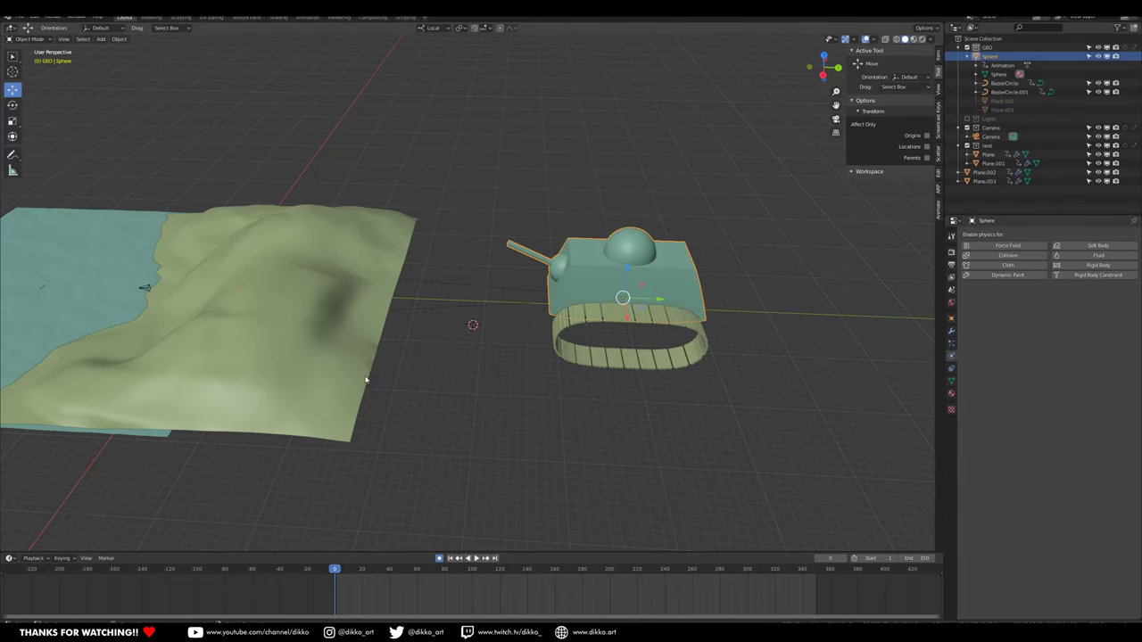
pyautogui.click(361, 380)
pyautogui.click(952, 331)
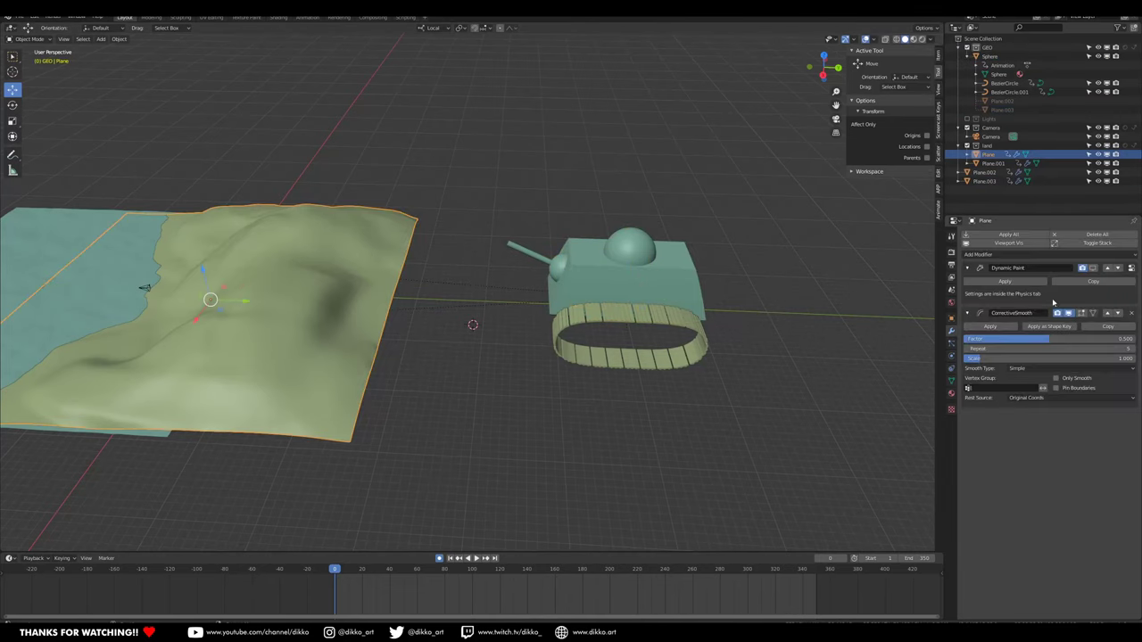
pyautogui.click(117, 339)
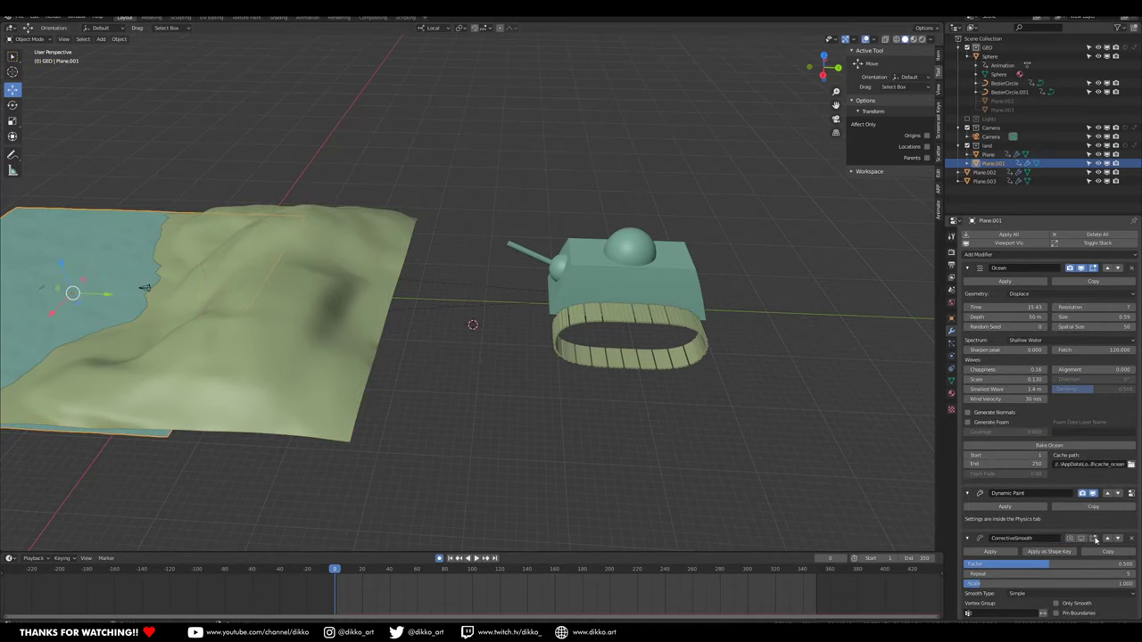
pyautogui.click(969, 538)
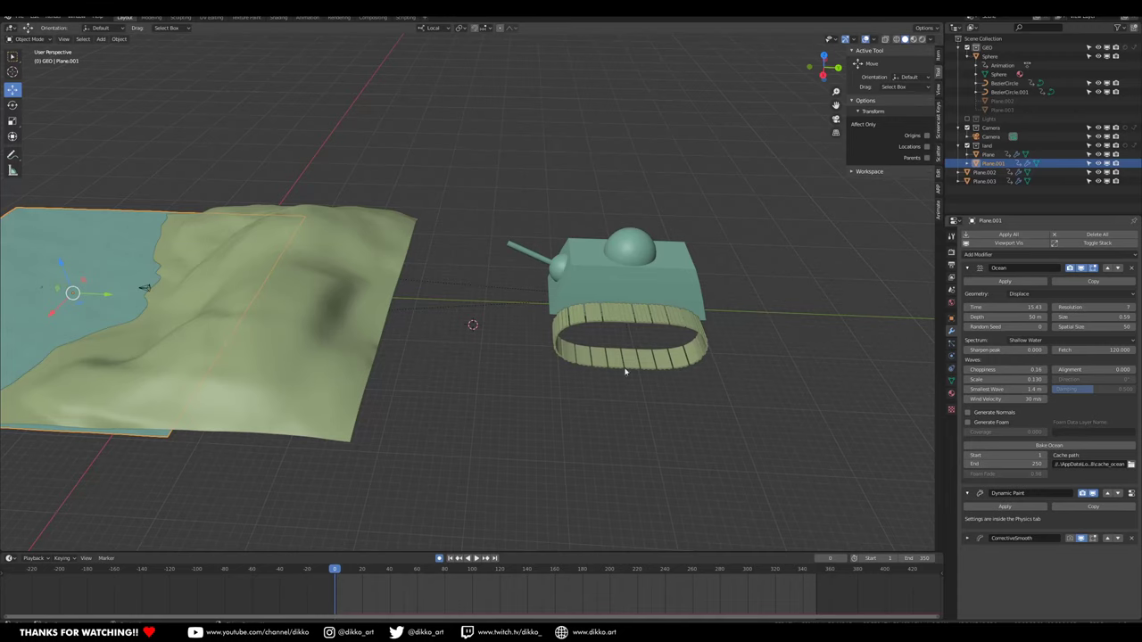
# Keyframe the Time value of the water plane's Ocean modifier at frame 0.
pyautogui.keyDown('shift'); pyautogui.moveTo(569, 326); pyautogui.dragTo(640, 326, button='middle'); pyautogui.keyUp('shift')
pyautogui.keyDown('shift'); pyautogui.moveTo(38, 447); pyautogui.dragTo(270, 401, button='middle'); pyautogui.keyUp('shift')
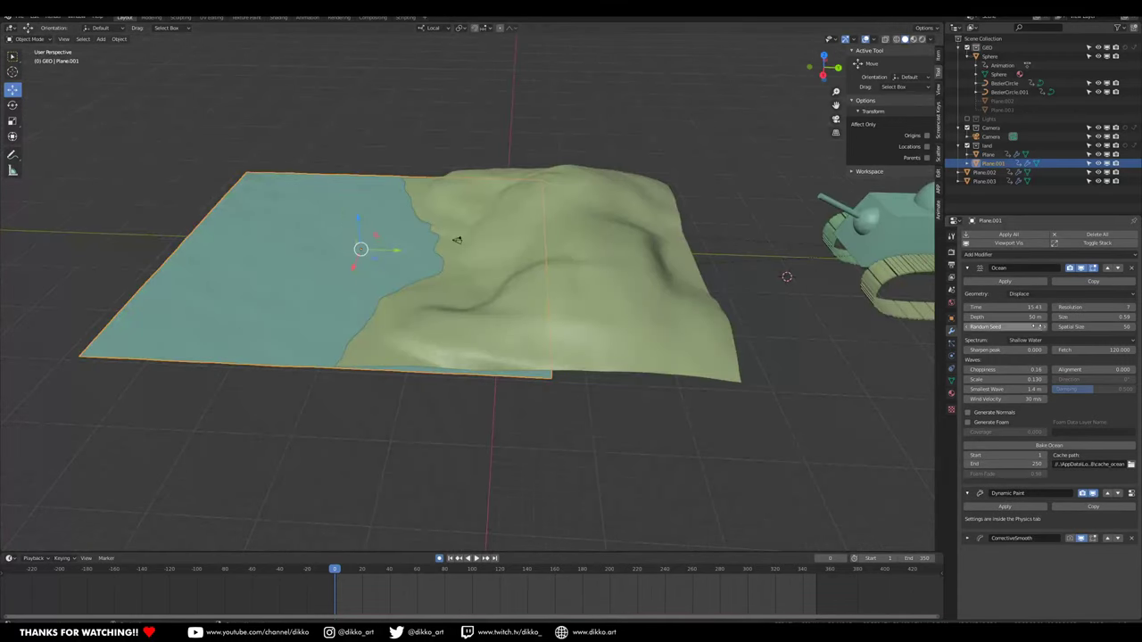
pyautogui.rightClick(988, 307)
pyautogui.click(989, 307)
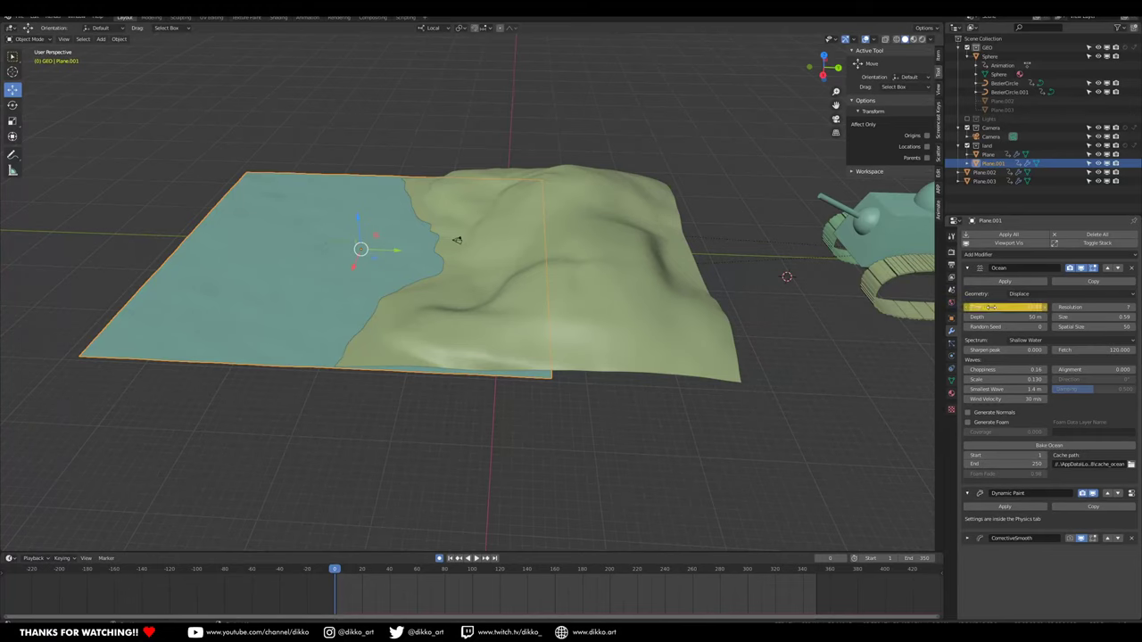
# Raise the Ocean modifier's Time value and keyframe it at frame 349.
pyautogui.click(816, 578)
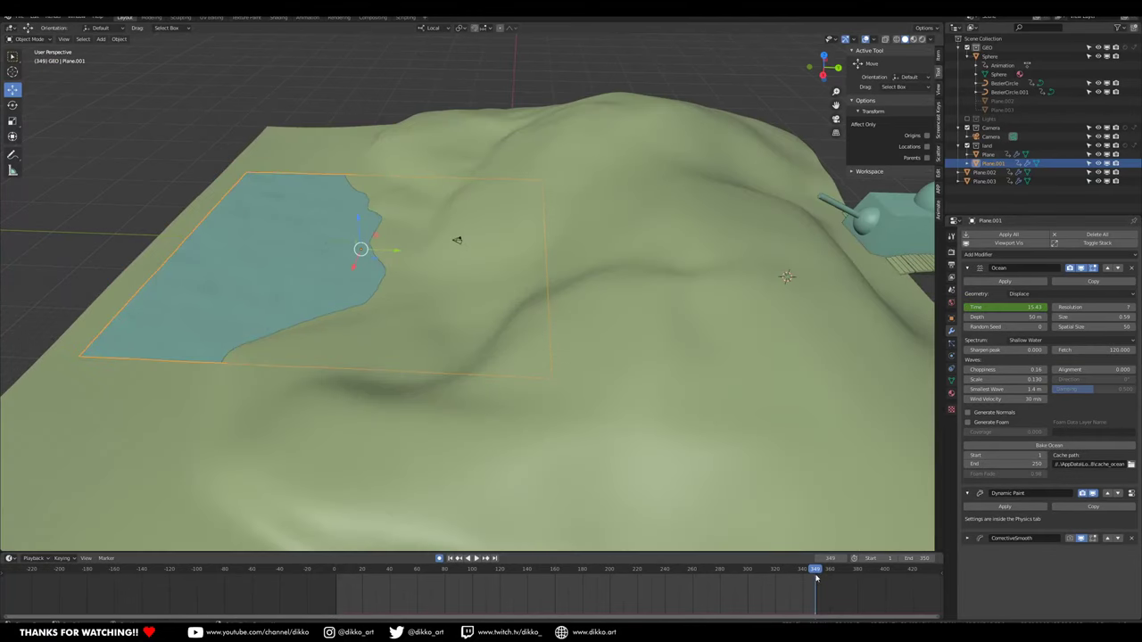
pyautogui.press('i')
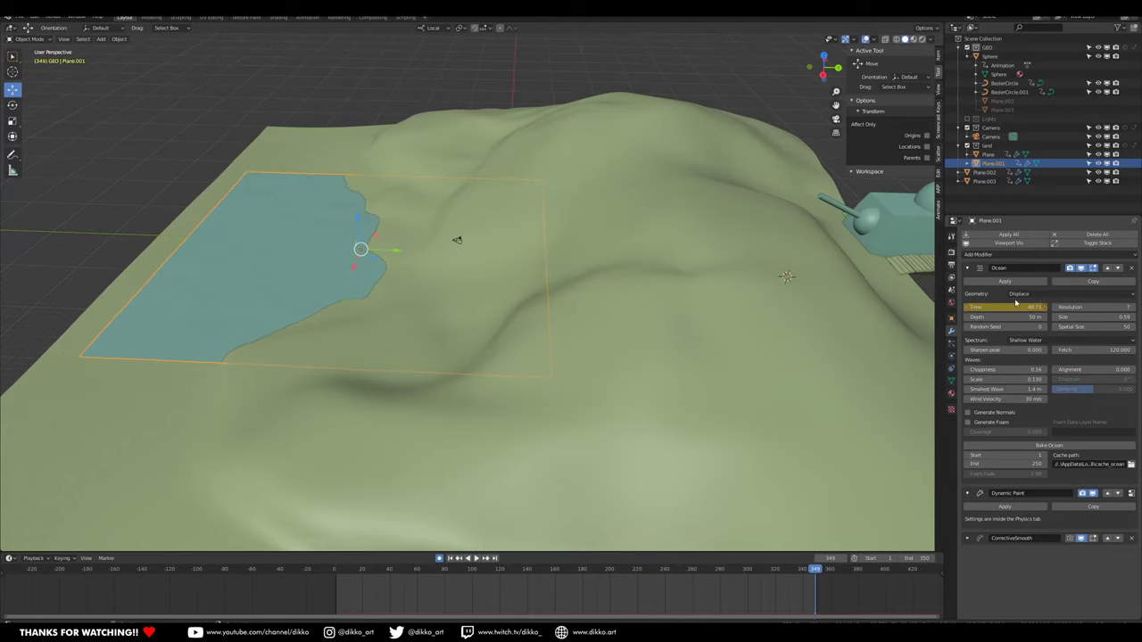
pyautogui.press('i')
pyautogui.rightClick(972, 307)
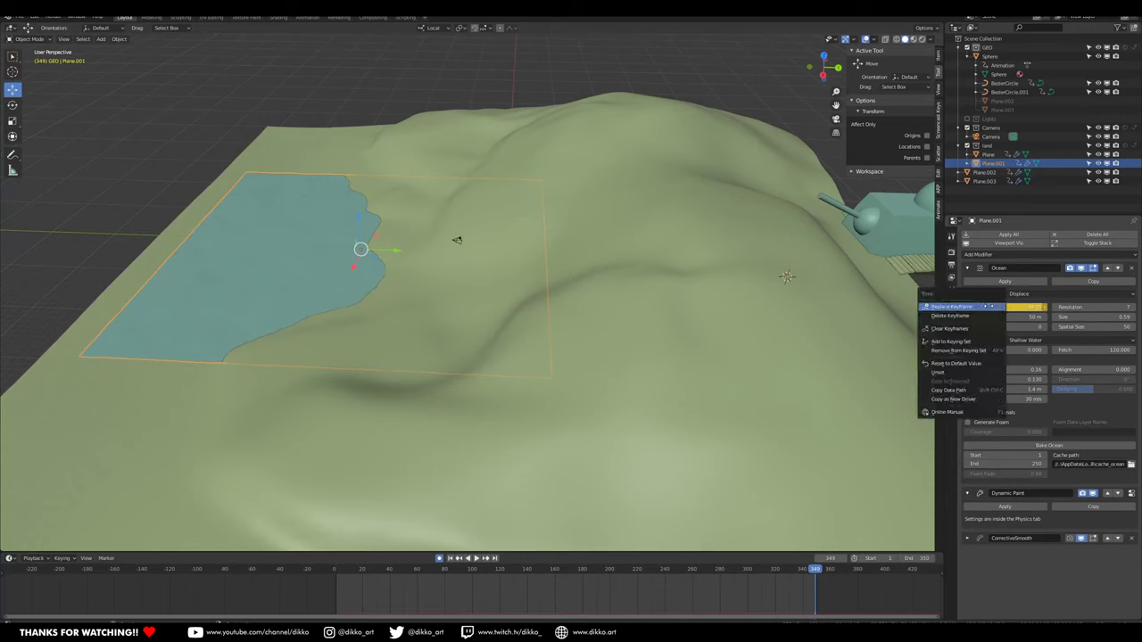
pyautogui.click(988, 306)
# Set the extrapolation of the water plane's Time keyframes to Linear Extrapolation.
pyautogui.moveTo(481, 576); pyautogui.dragTo(470, 585, button='middle')
pyautogui.moveTo(836, 586); pyautogui.dragTo(290, 577)
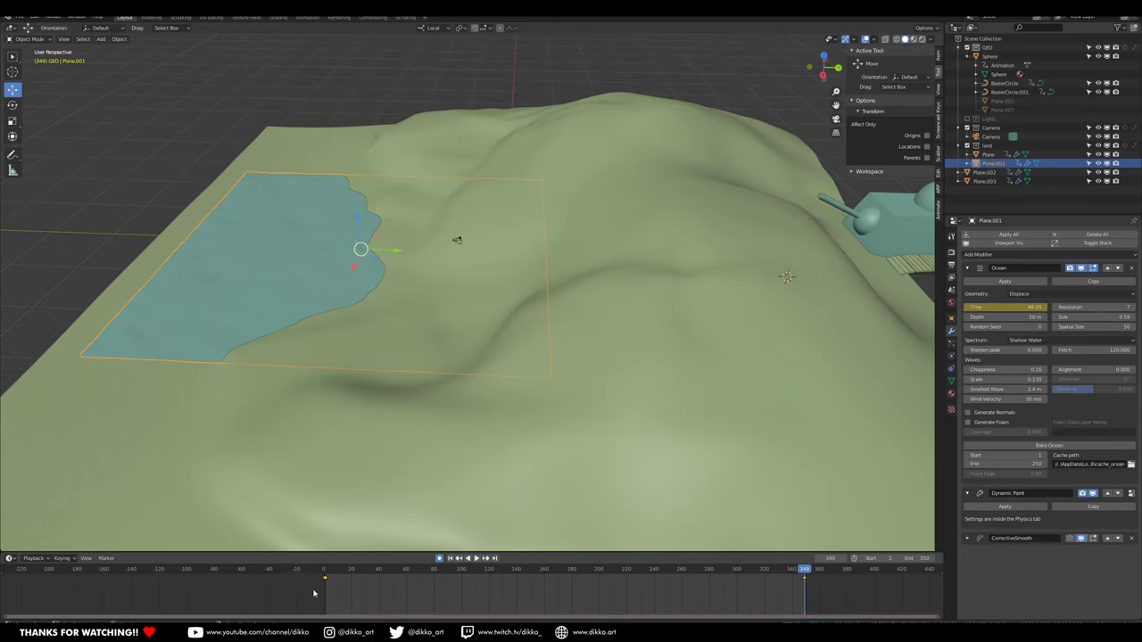
pyautogui.hotkey('shift', 'e')
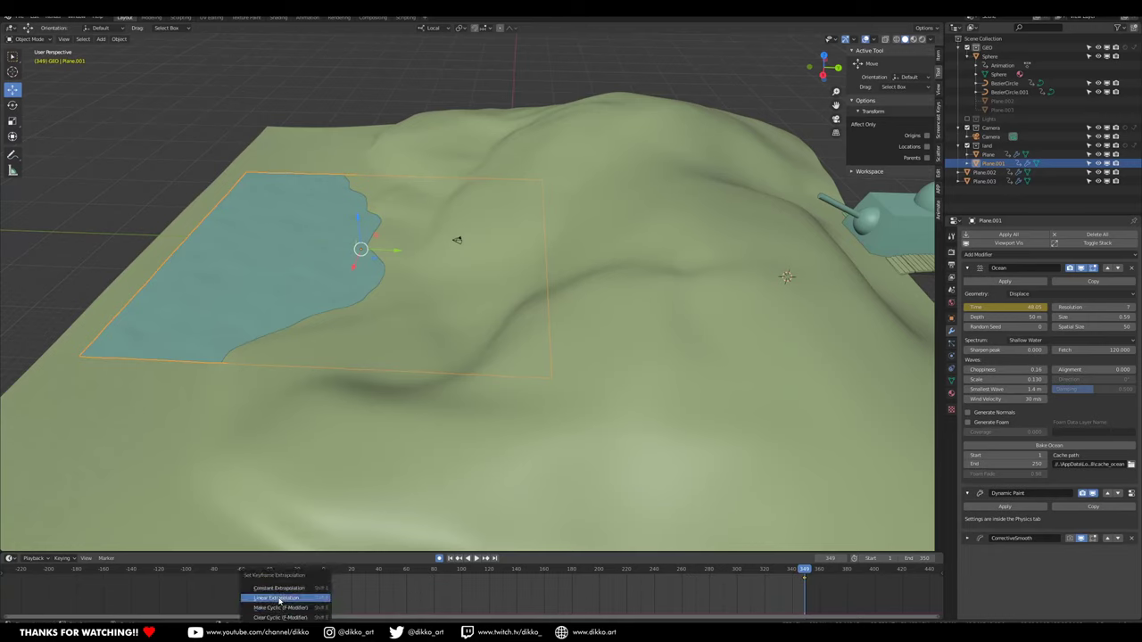
pyautogui.click(278, 602)
# Delete the terrain's keyframes and scale the terrain down by a factor of about 0.51, with its transform applied.
pyautogui.click(505, 431)
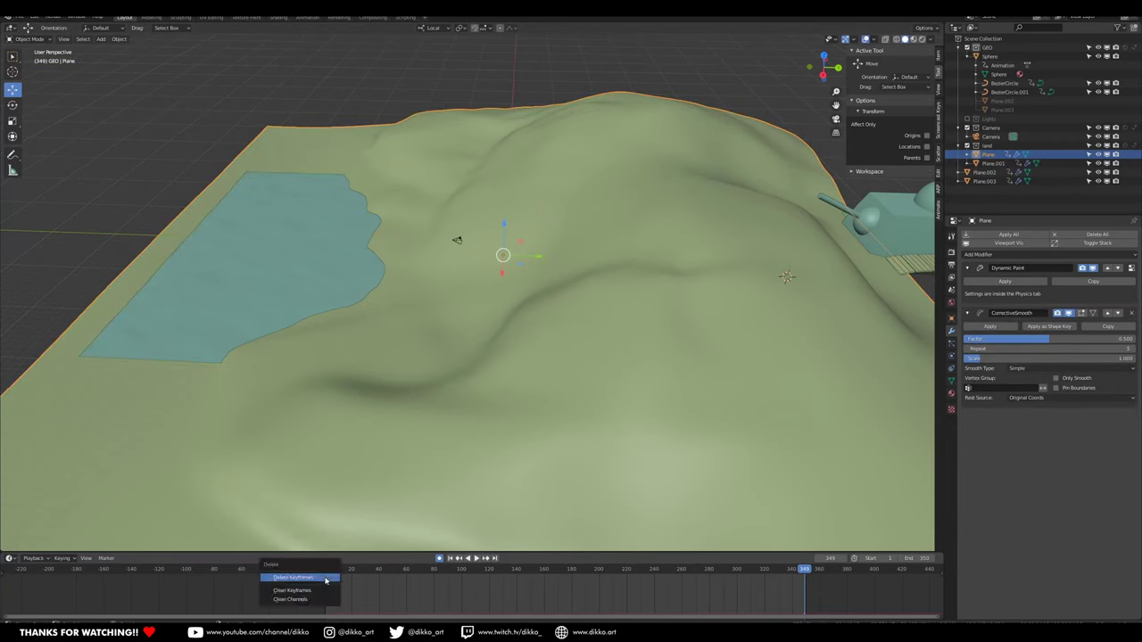
pyautogui.scroll(-3, 444, 550)
pyautogui.press('s')
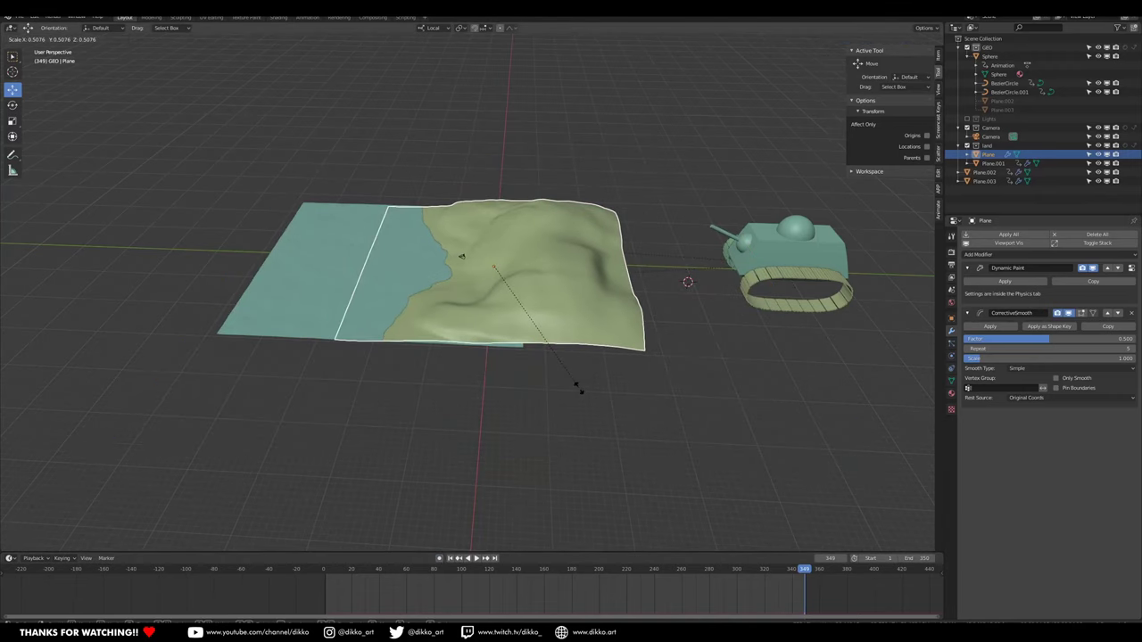
pyautogui.click(579, 390)
pyautogui.hotkey('ctrl', 'a')
pyautogui.click(575, 398)
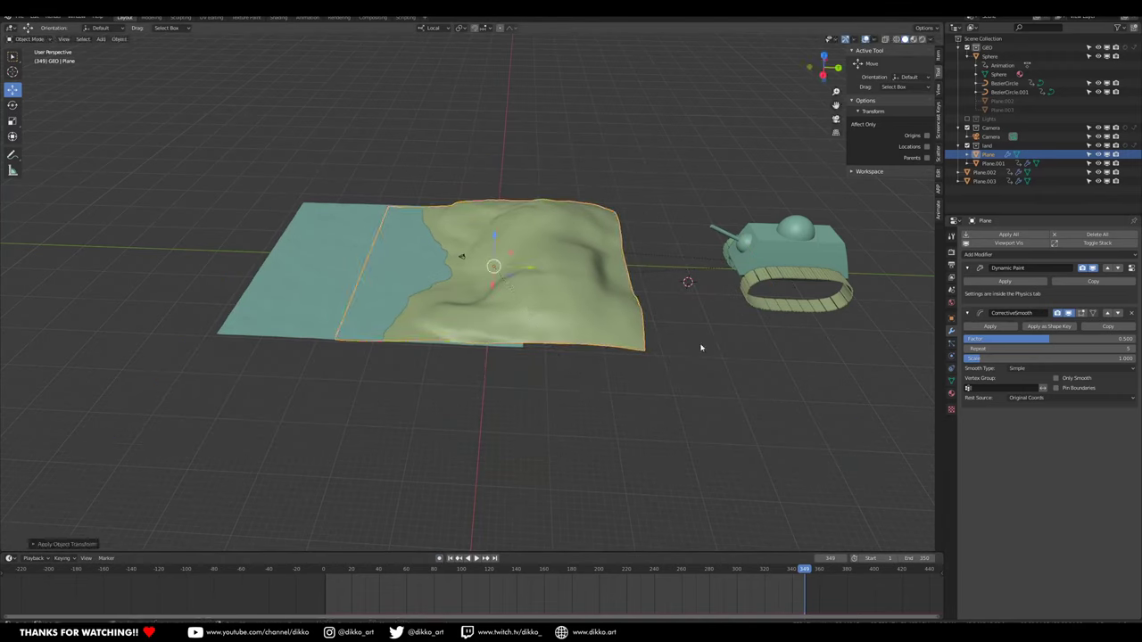
# Move the tank across the terrain to beyond the far edge of the water and insert a LocRotScale keyframe at frame 349.
pyautogui.click(734, 237)
pyautogui.moveTo(823, 267); pyautogui.dragTo(223, 228)
pyautogui.press('i')
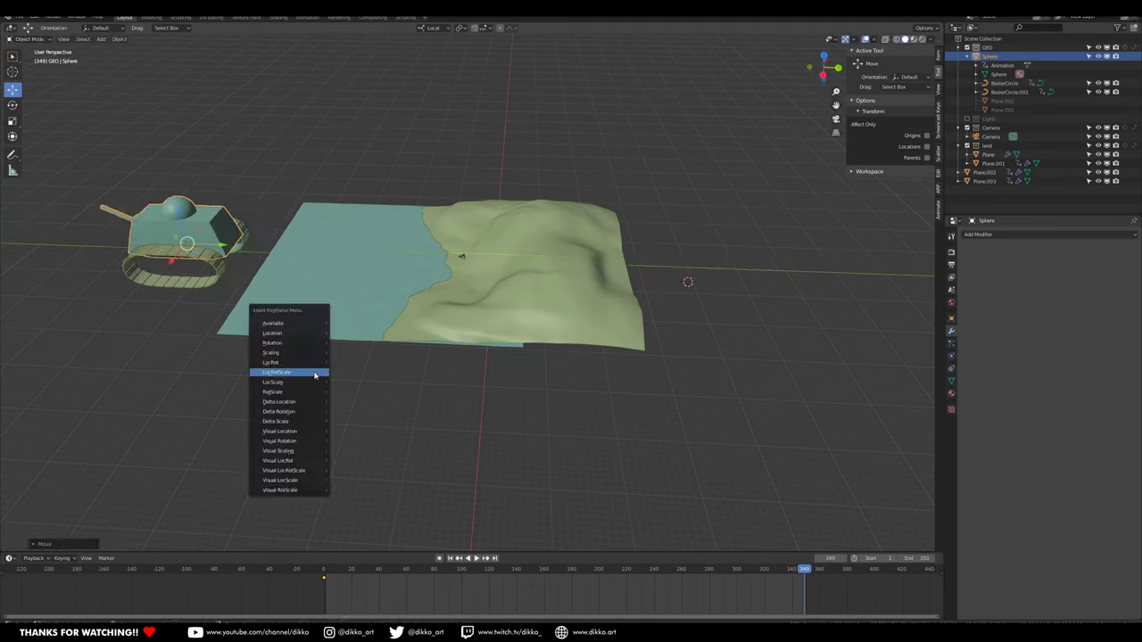
pyautogui.click(314, 374)
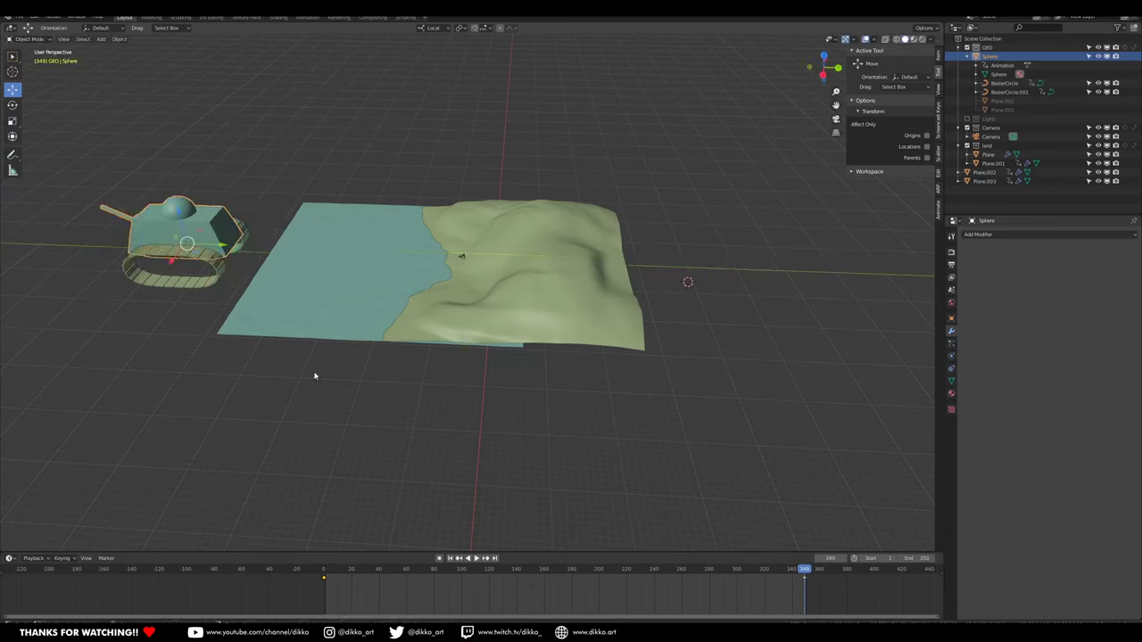
# Play the animation from the start and examine how the tank's tracks affect the terrain and water.
pyautogui.click(322, 575)
pyautogui.press('space')
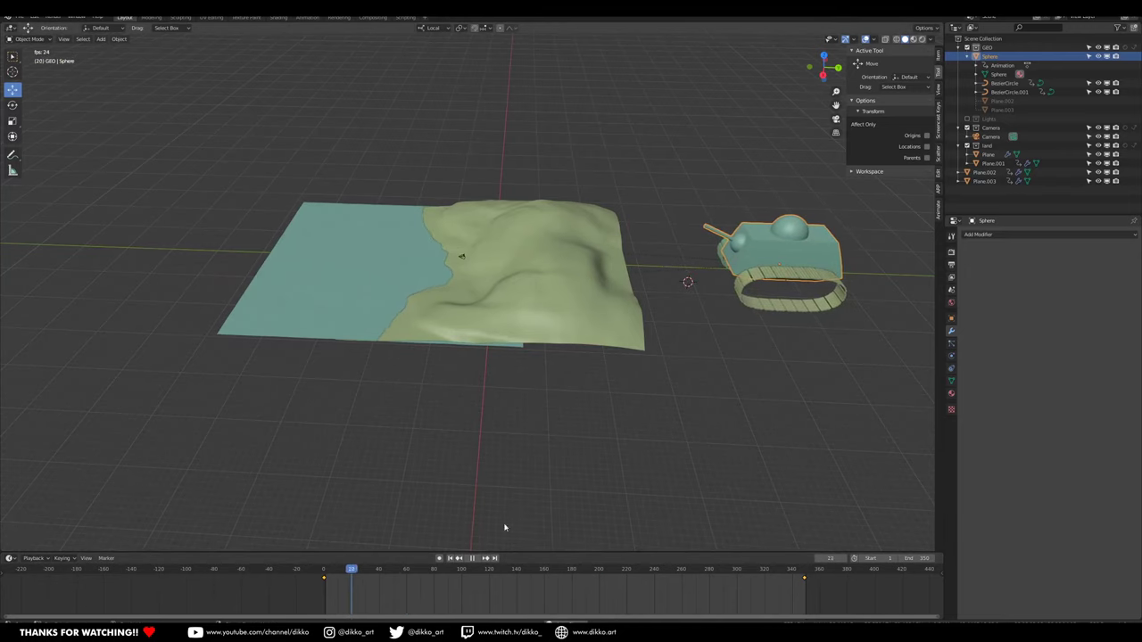
pyautogui.scroll(3, 414, 408)
pyautogui.scroll(1, 414, 408)
pyautogui.scroll(-2, 474, 395)
pyautogui.moveTo(414, 406); pyautogui.dragTo(475, 397, button='middle')
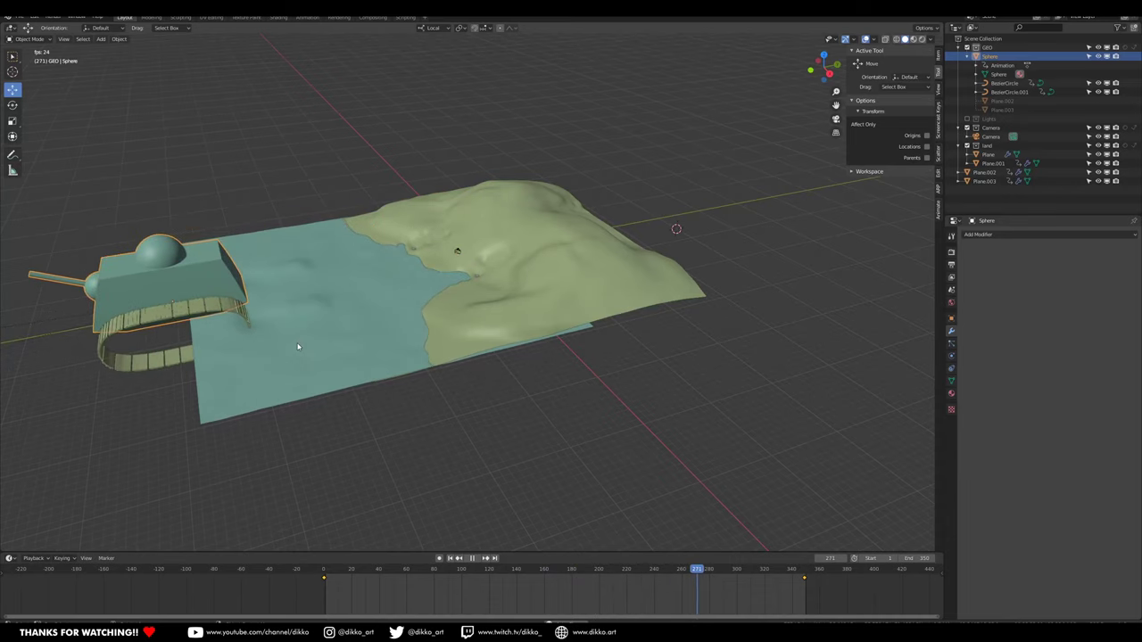
pyautogui.press('space')
# Inspect the track imprints on the terrain and turn off its Corrective Smooth modifier in the viewport.
pyautogui.click(549, 251)
pyautogui.moveTo(573, 258); pyautogui.dragTo(465, 323, button='middle')
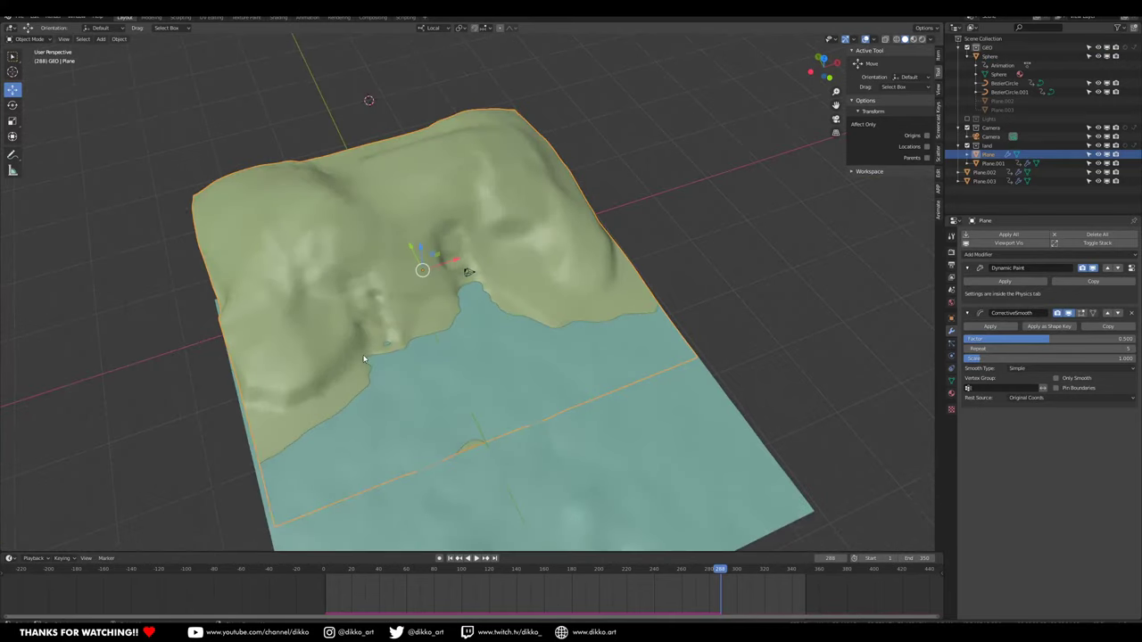
pyautogui.moveTo(365, 252); pyautogui.dragTo(330, 352, button='middle')
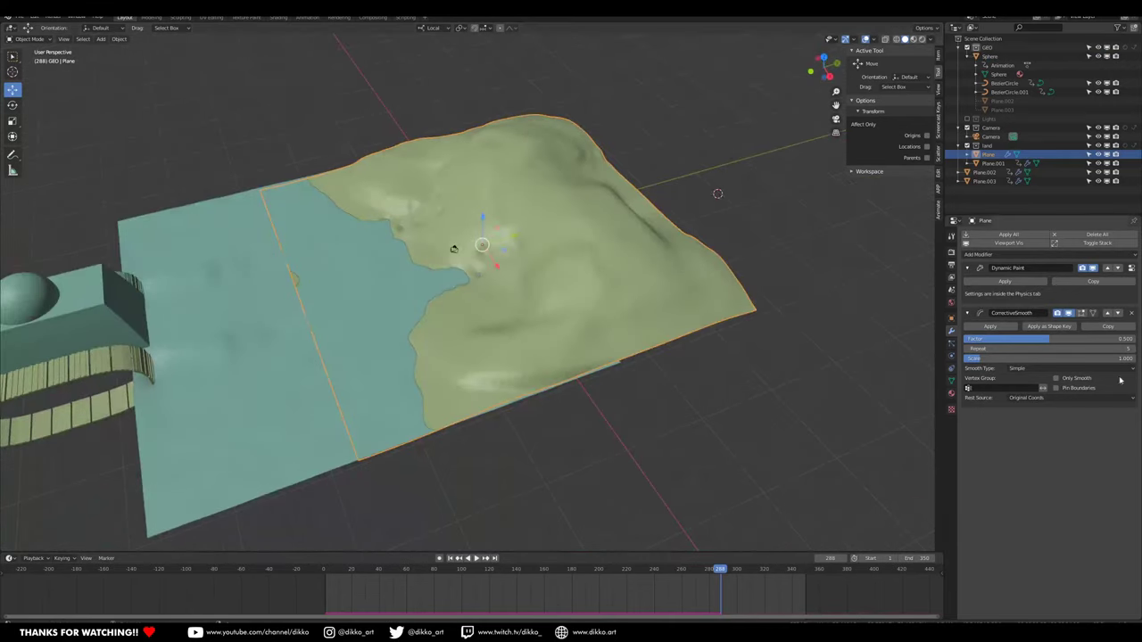
pyautogui.click(1068, 314)
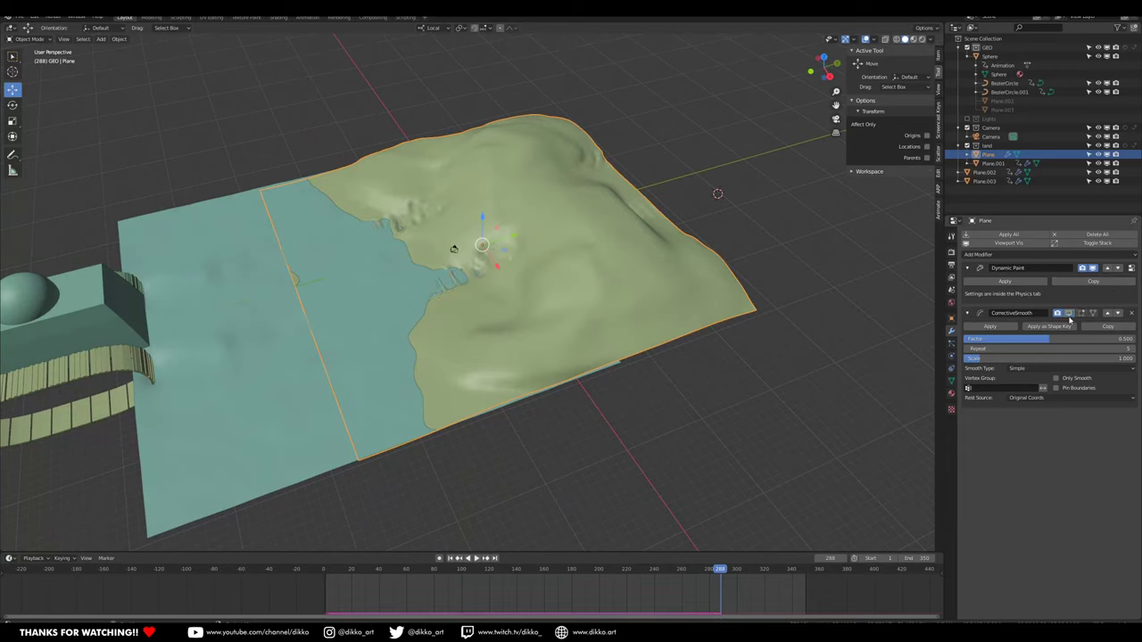
# Replay the animation from the first frame and examine the unsmoothed track imprints from several angles.
pyautogui.hotkey('shift', 'Left')
pyautogui.press('space')
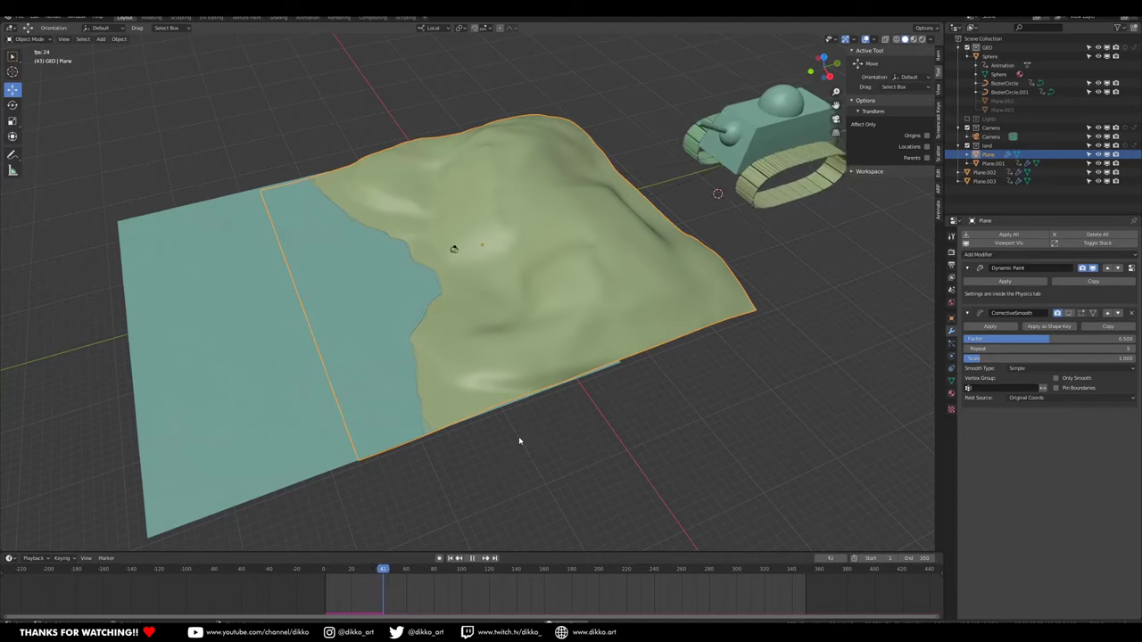
pyautogui.moveTo(518, 437); pyautogui.dragTo(498, 266, button='middle')
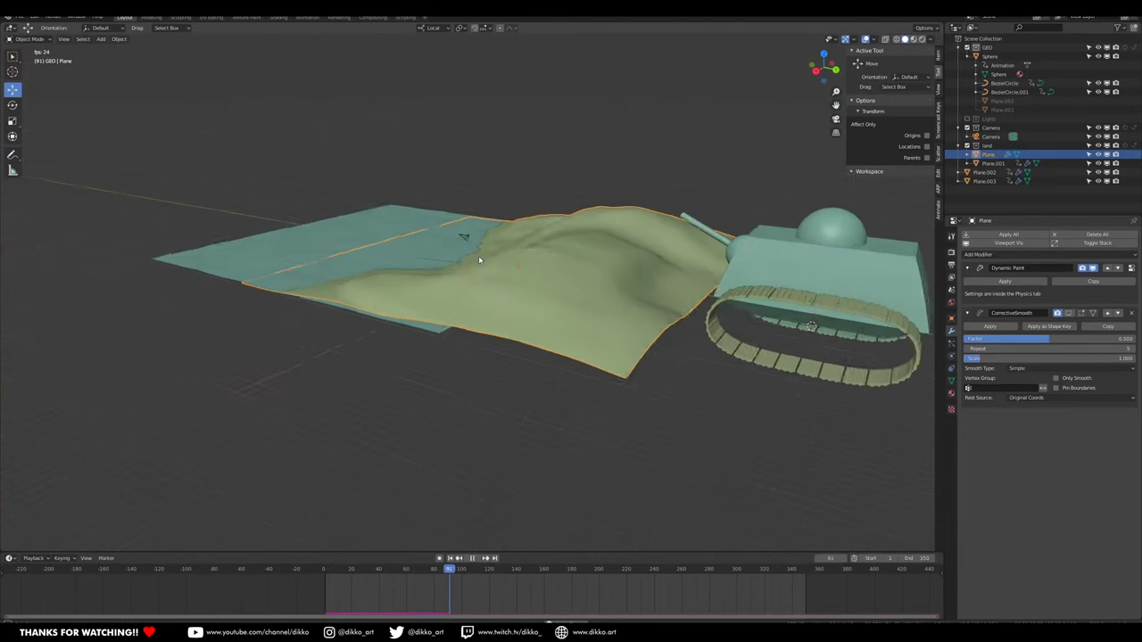
pyautogui.moveTo(649, 262); pyautogui.dragTo(617, 248, button='middle')
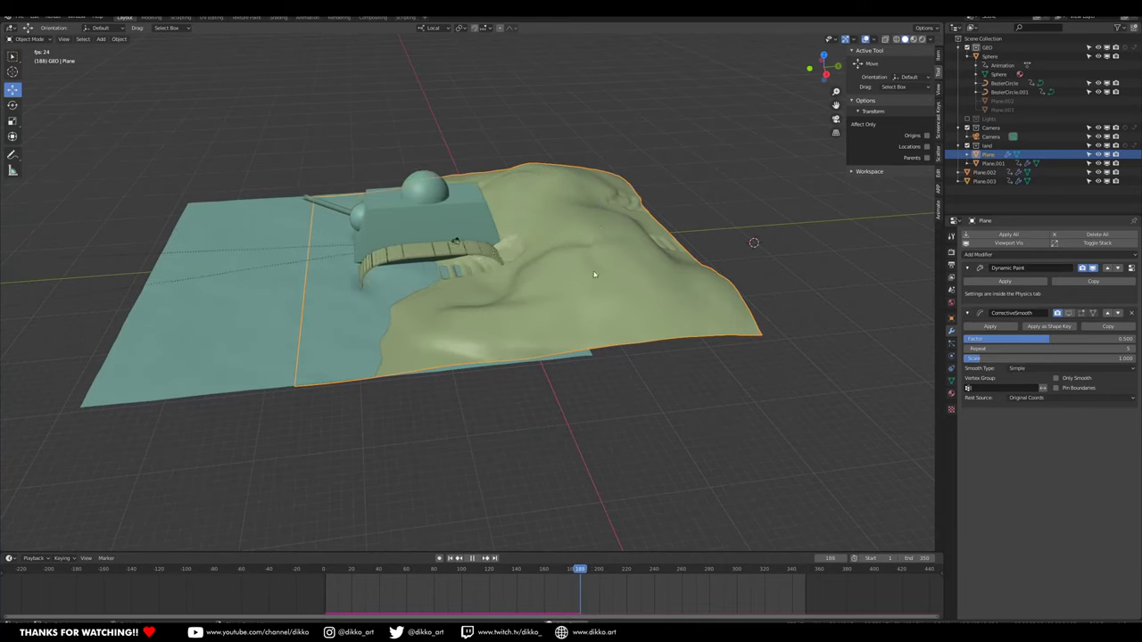
# Stop playback, flatten the terrain plane by scaling it down along its local Z axis, and apply the transform.
pyautogui.moveTo(503, 319); pyautogui.dragTo(323, 306, button='middle')
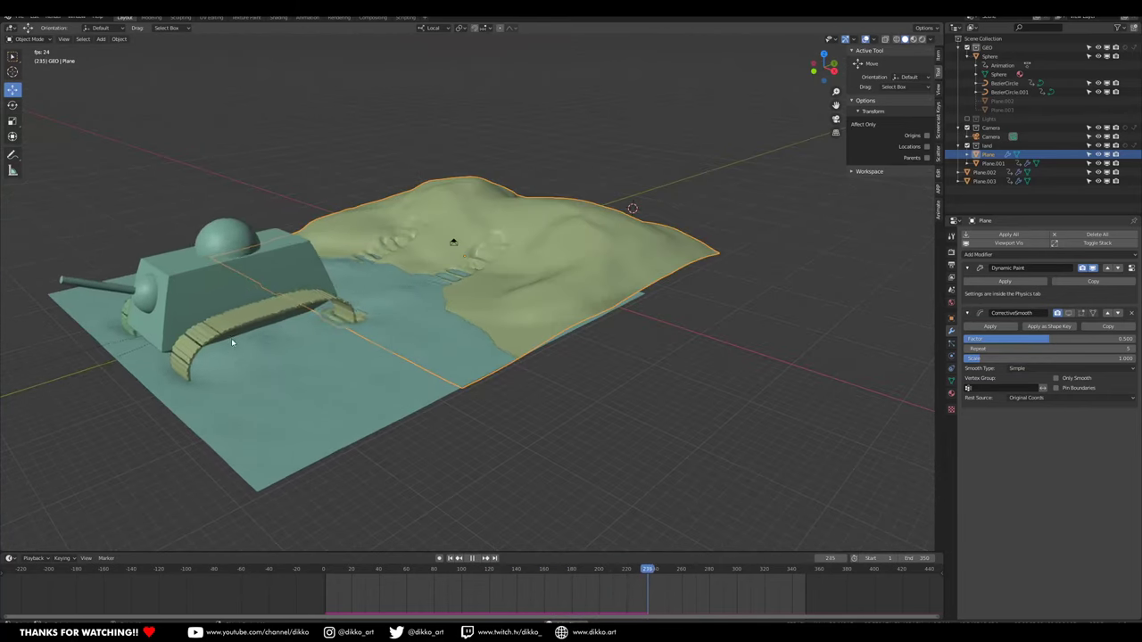
pyautogui.moveTo(407, 280); pyautogui.dragTo(492, 270, button='middle')
pyautogui.press('space')
pyautogui.moveTo(555, 505); pyautogui.dragTo(558, 485, button='middle')
pyautogui.press('s')
pyautogui.press('z')
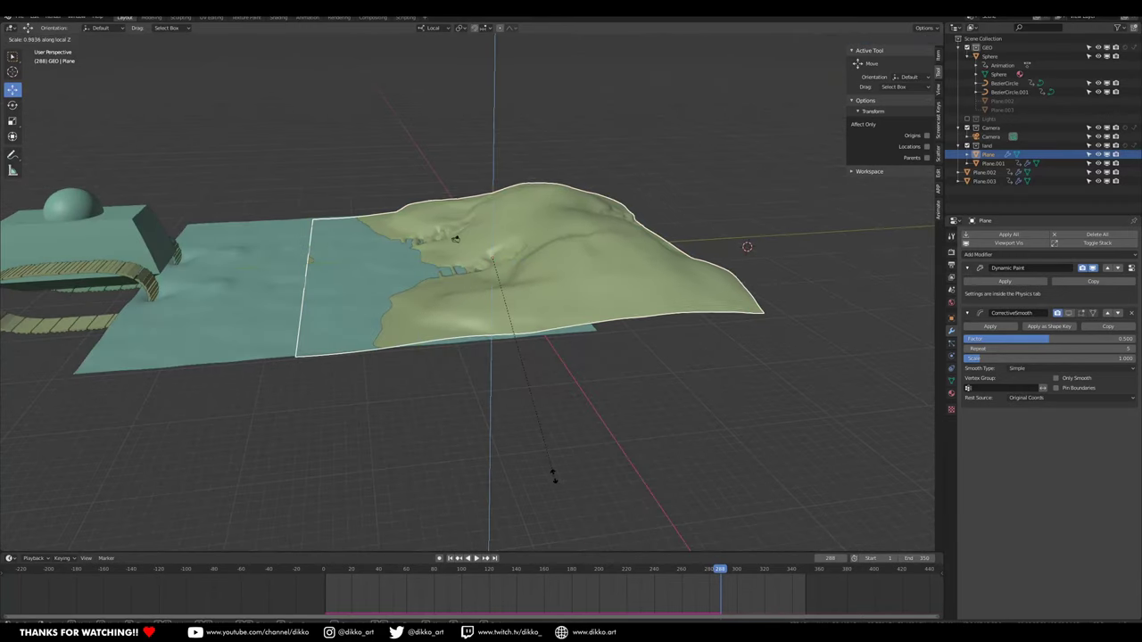
pyautogui.click(527, 367)
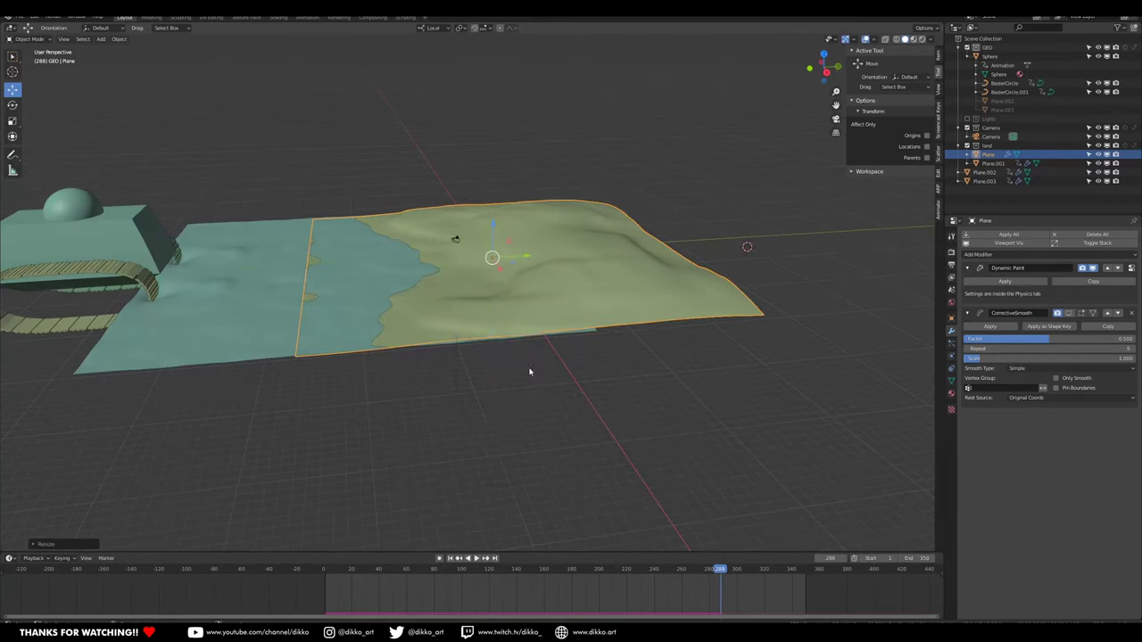
pyautogui.hotkey('ctrl', 'a')
pyautogui.click(528, 370)
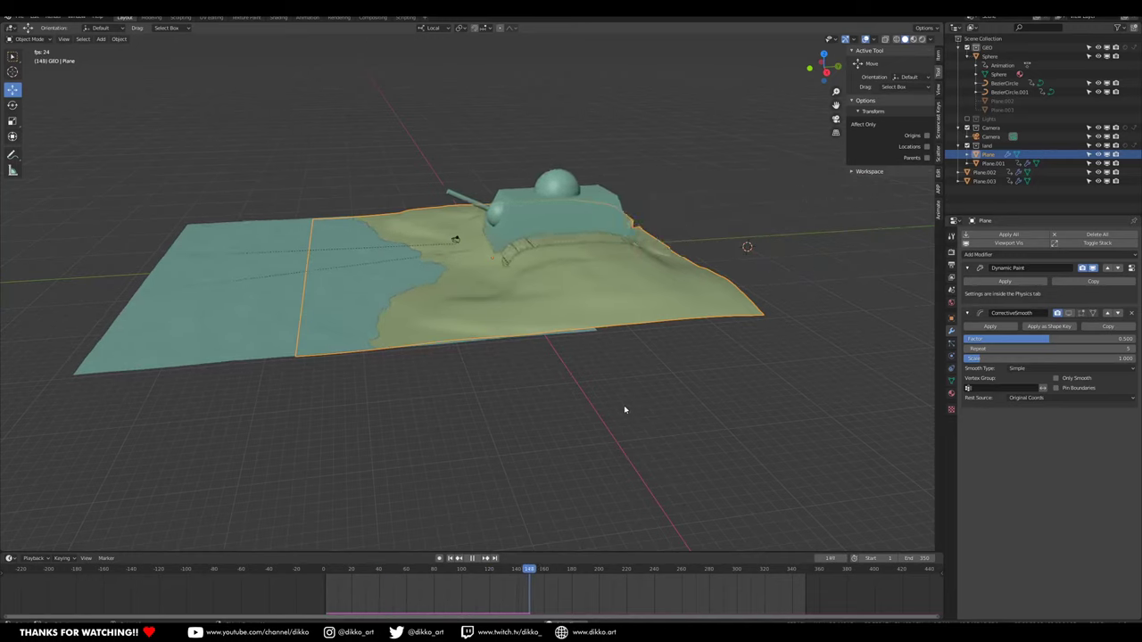
# Check the tank's crossing of the flattened terrain and turn off the water plane's Corrective Smooth modifier in the viewport.
pyautogui.moveTo(558, 375); pyautogui.dragTo(320, 397, button='middle')
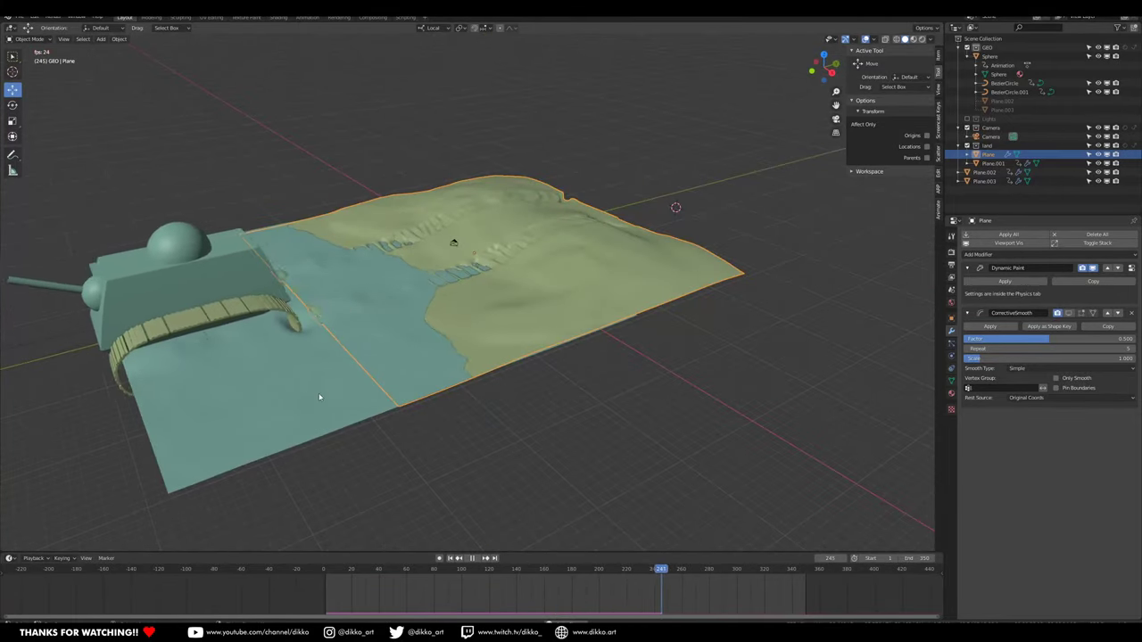
pyautogui.click(263, 437)
pyautogui.click(1082, 540)
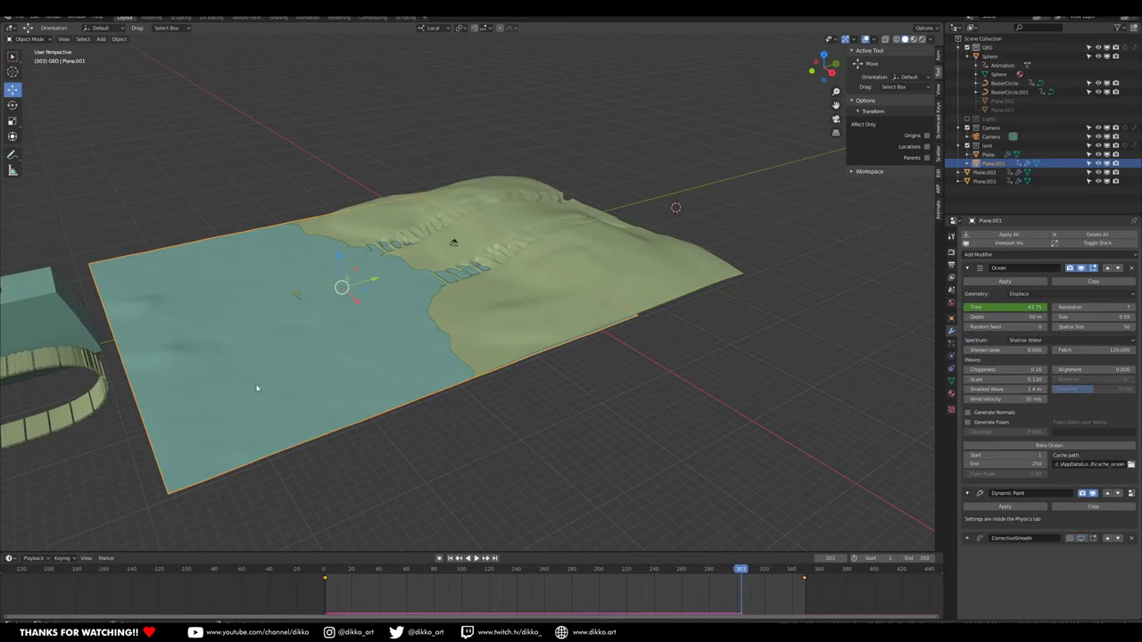
# Set the Damping of the water plane's Dynamic Paint wave surface to 0.01.
pyautogui.click(1131, 491)
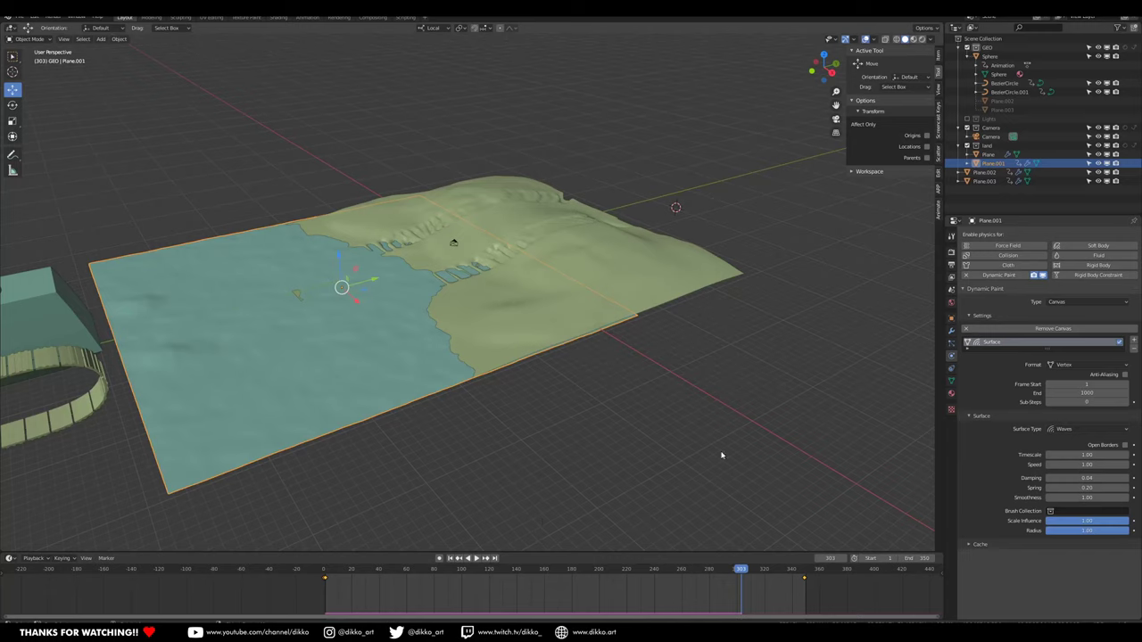
pyautogui.moveTo(477, 382); pyautogui.dragTo(566, 403, button='middle')
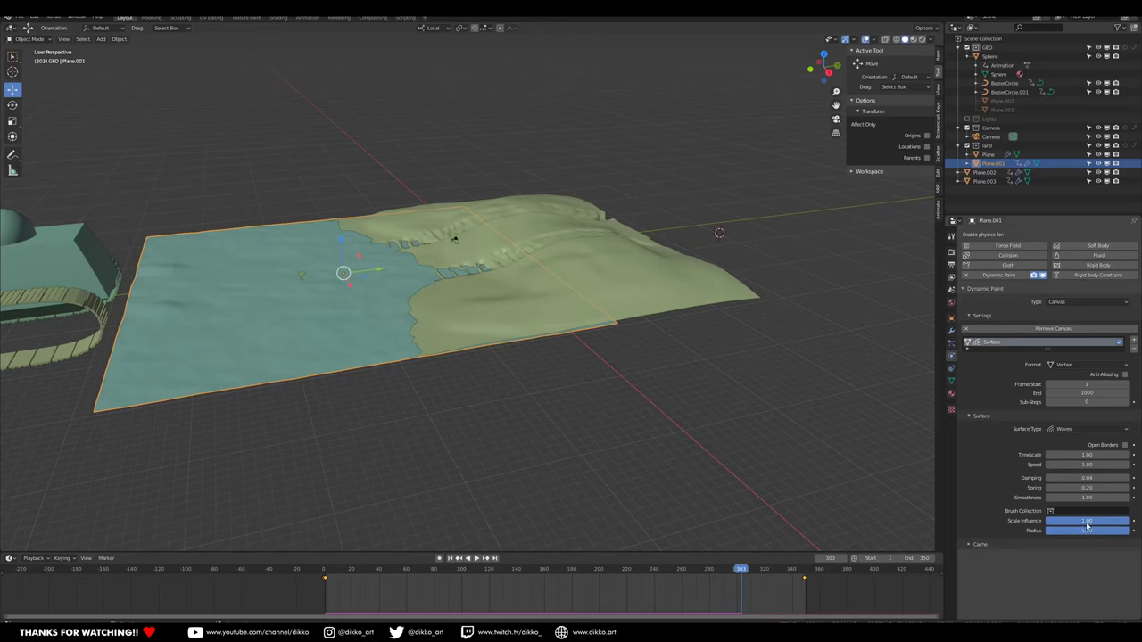
pyautogui.click(1086, 478)
pyautogui.press('Return')
# Replay the animation from the first frame and examine the waves the tracks leave on the water.
pyautogui.click(324, 577)
pyautogui.press('space')
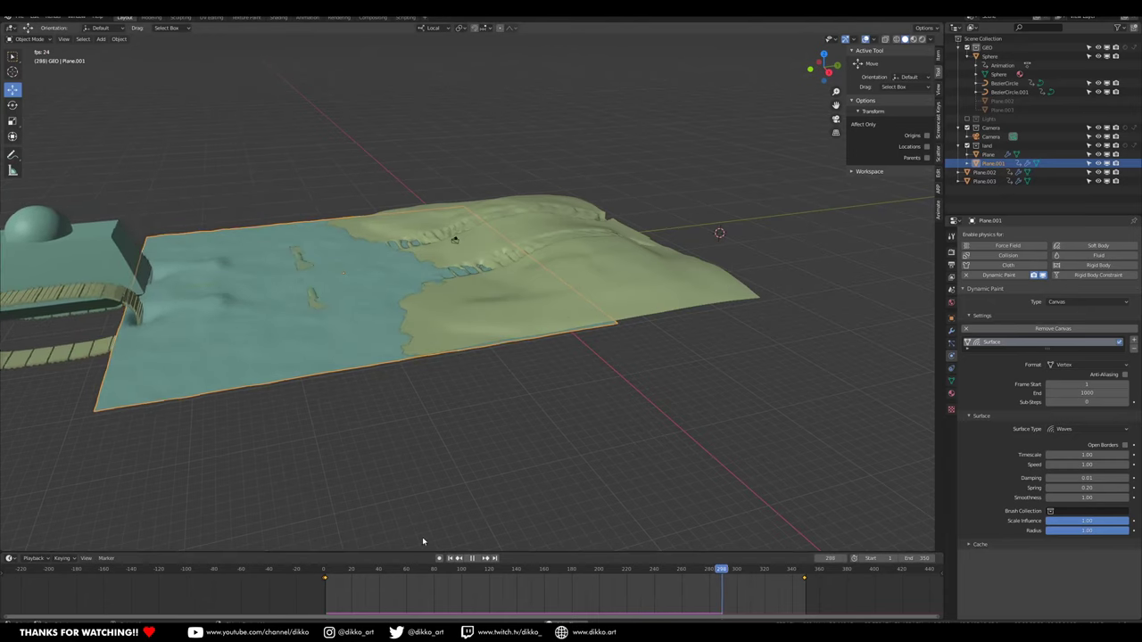
pyautogui.press('space')
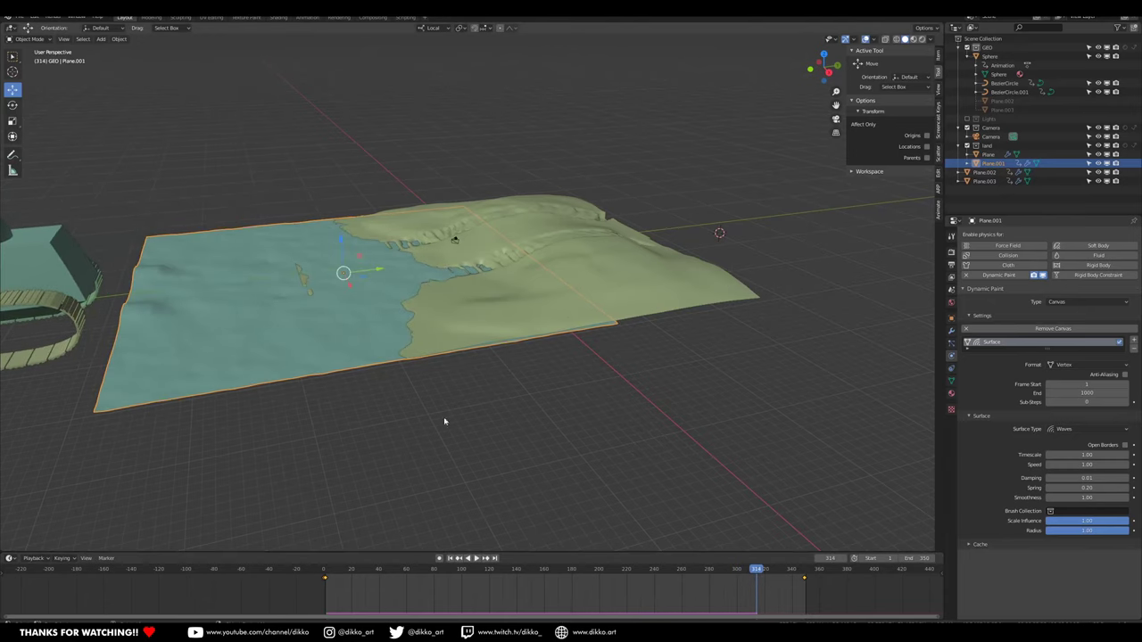
pyautogui.moveTo(397, 381); pyautogui.dragTo(502, 404, button='middle')
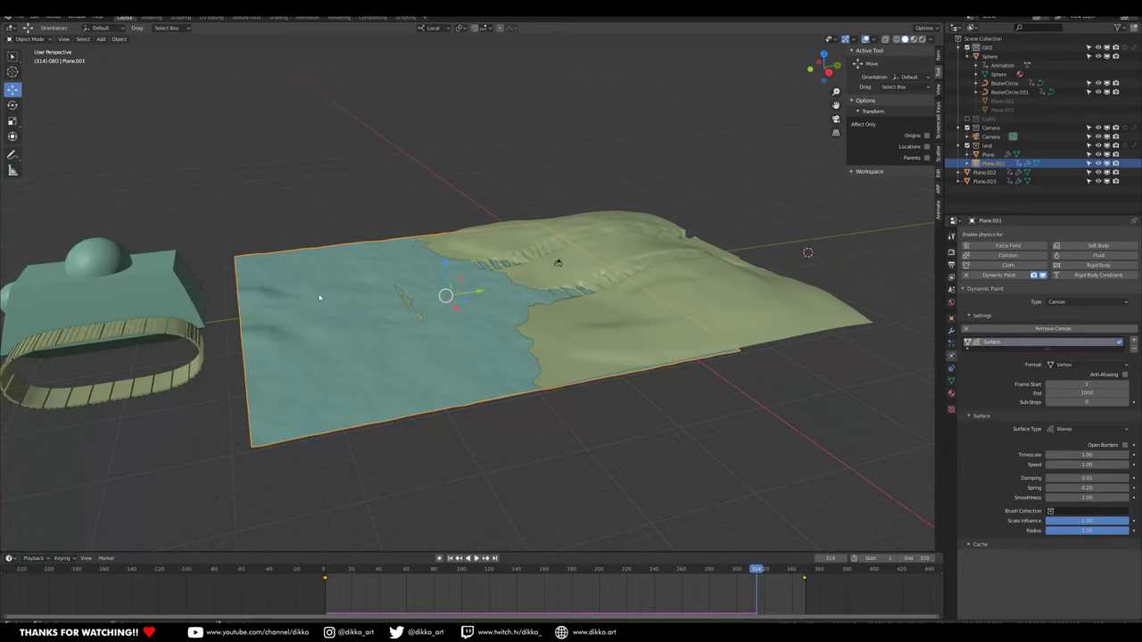
# Add a Dynamic Paint modifier to the tank body.
pyautogui.click(154, 304)
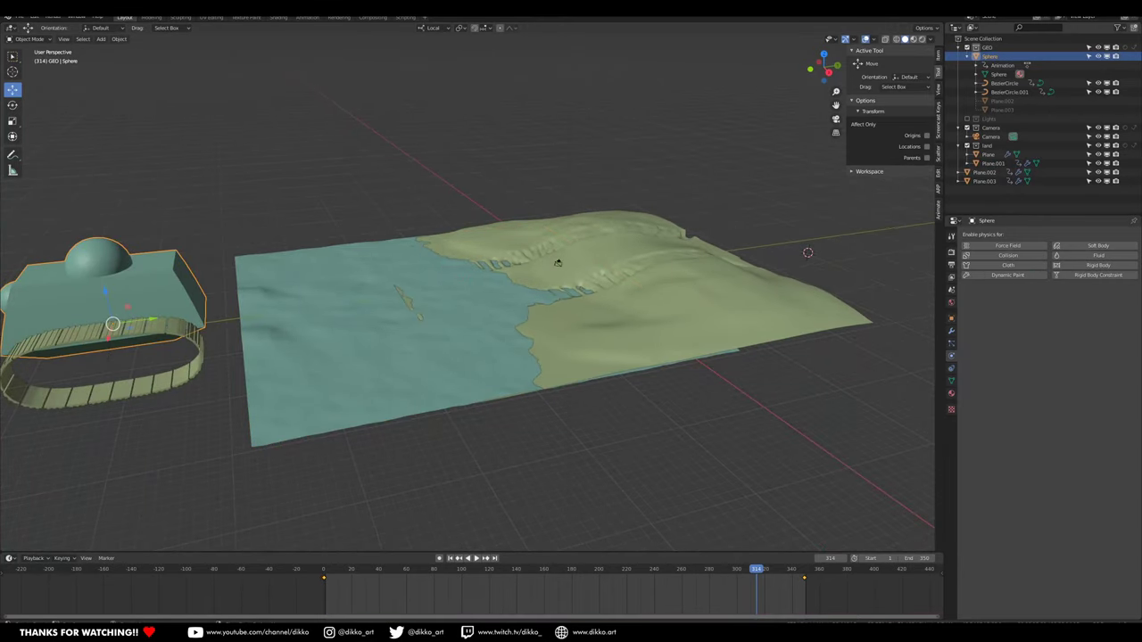
pyautogui.hotkey('alt', 'Tab')
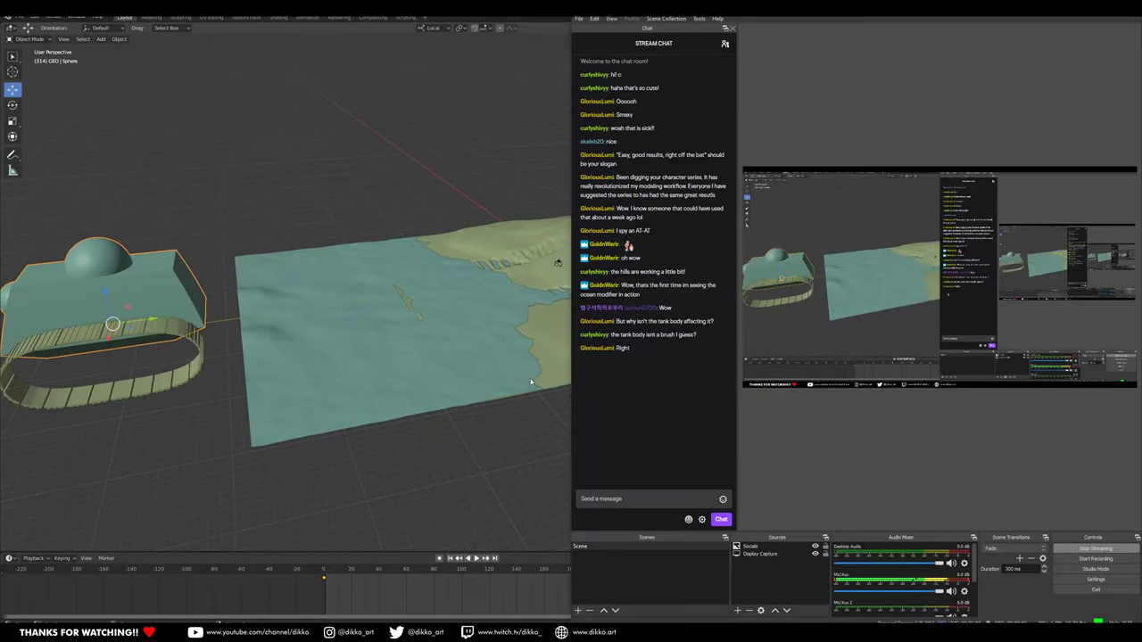
pyautogui.hotkey('alt', 'Tab')
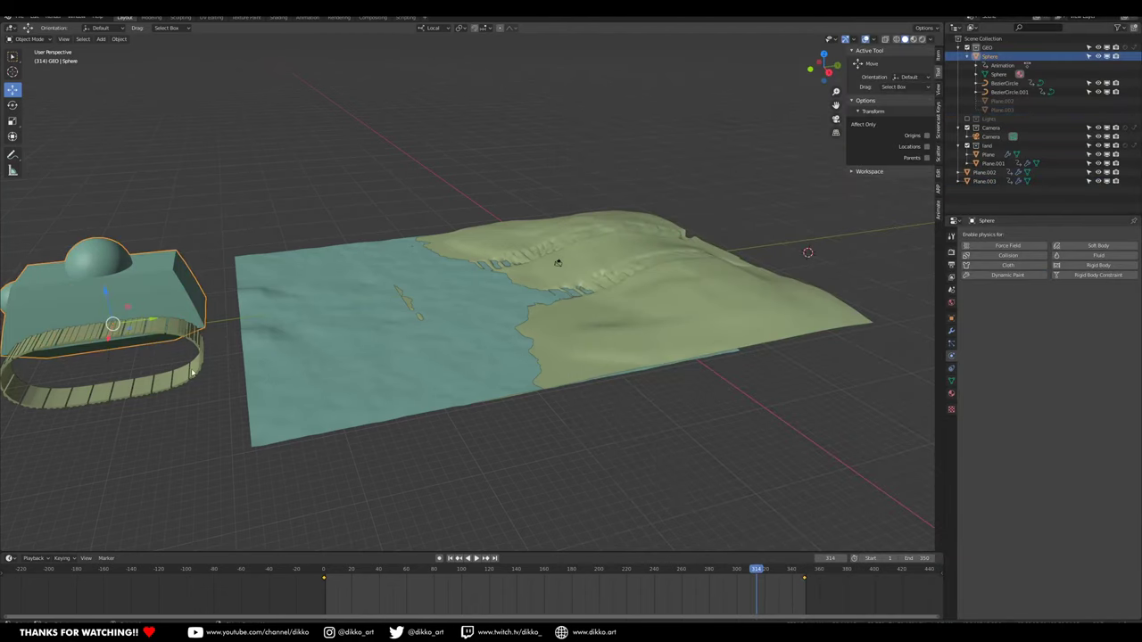
pyautogui.moveTo(412, 328); pyautogui.dragTo(184, 282, button='middle')
pyautogui.moveTo(490, 247); pyautogui.dragTo(1132, 277, button='middle')
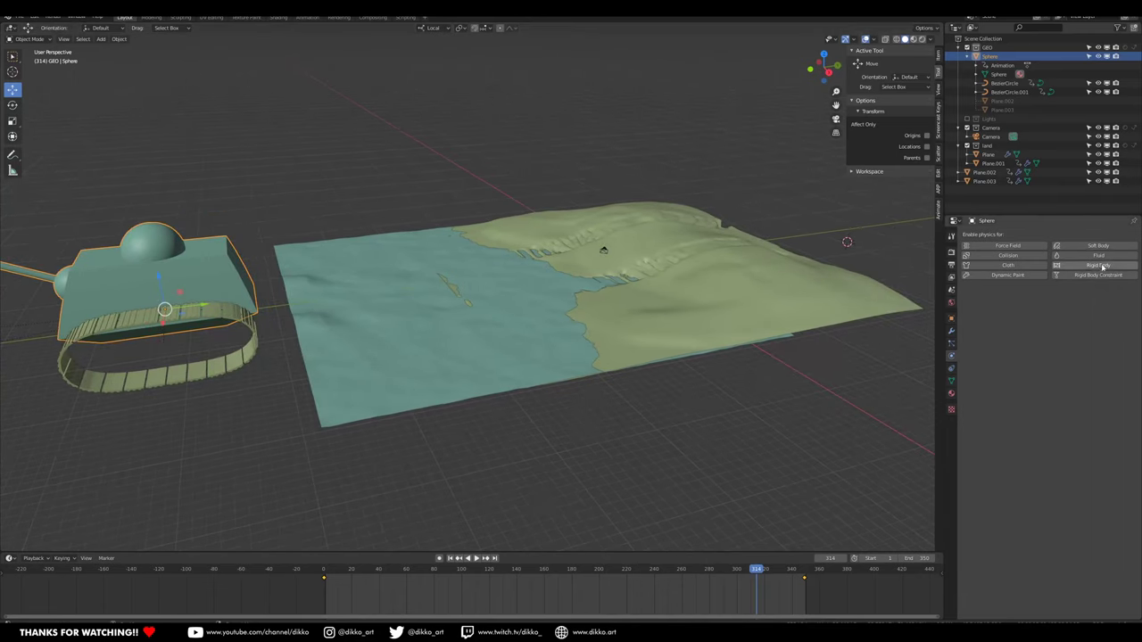
pyautogui.click(952, 332)
pyautogui.click(1037, 235)
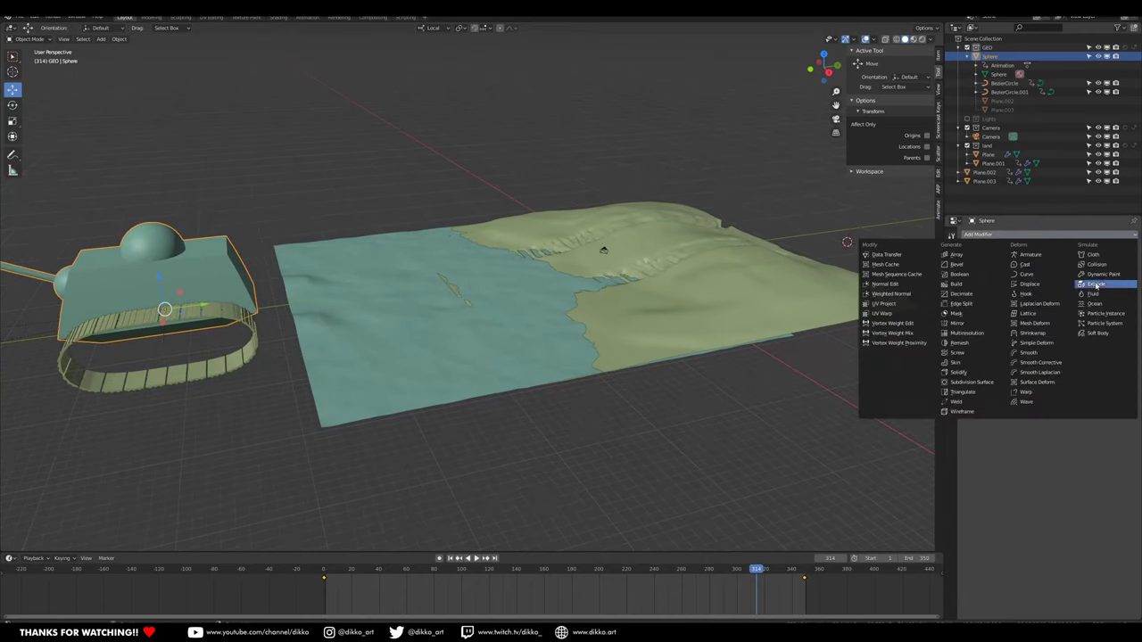
pyautogui.click(1104, 274)
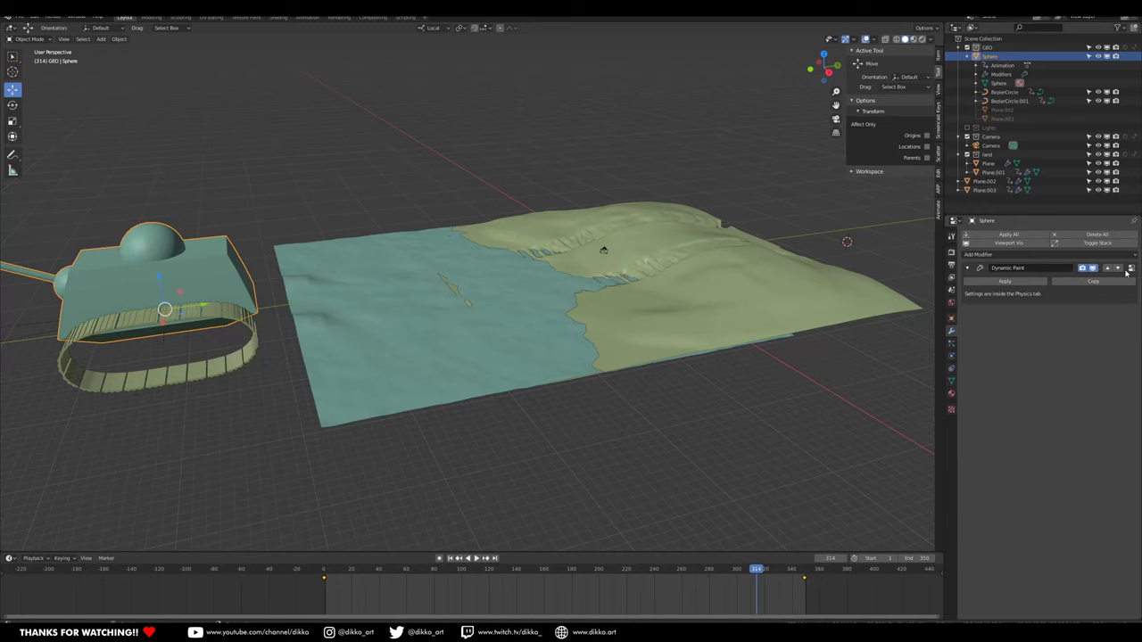
# Make the tank body a Dynamic Paint brush with its paint source set to Mesh Volume + Proximity.
pyautogui.click(1130, 270)
pyautogui.click(1080, 301)
pyautogui.click(1068, 327)
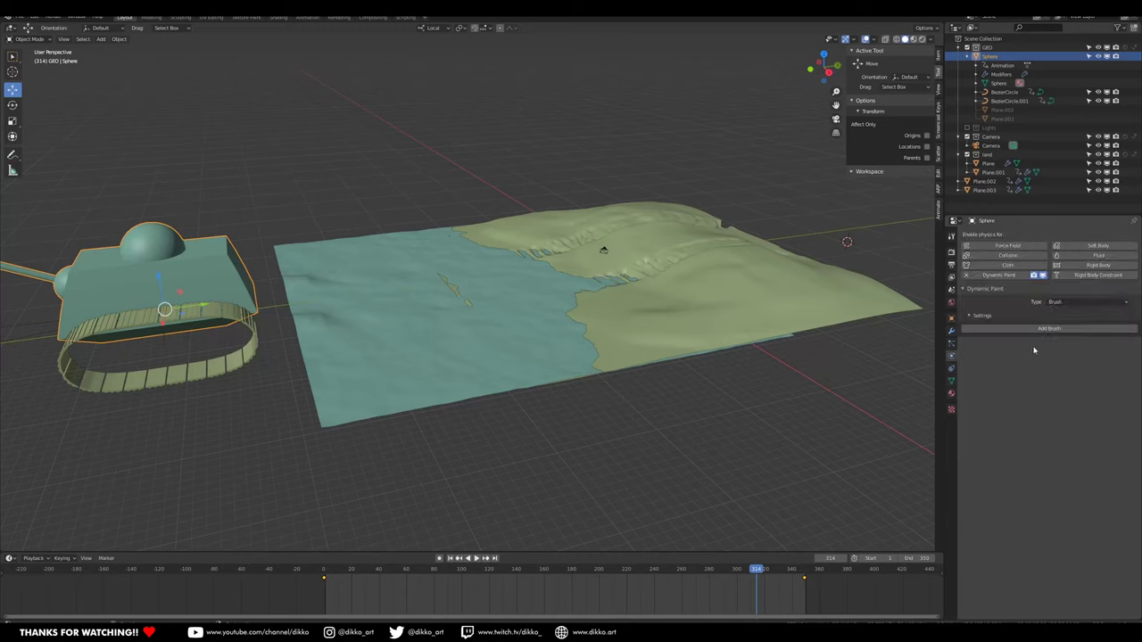
pyautogui.click(1029, 330)
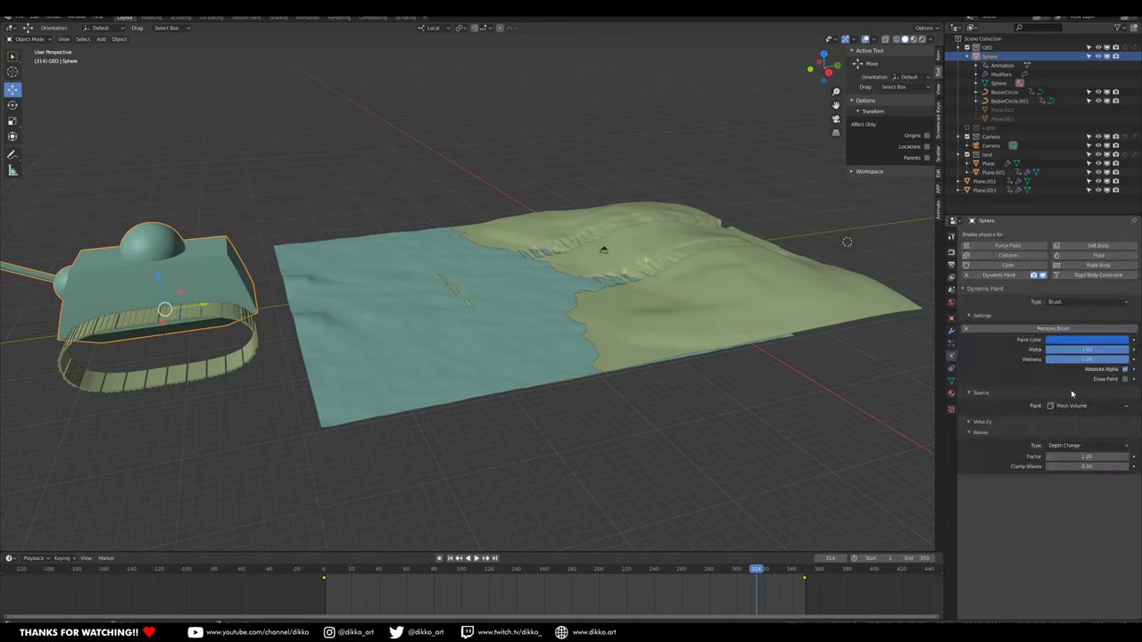
pyautogui.click(1065, 406)
pyautogui.click(1070, 455)
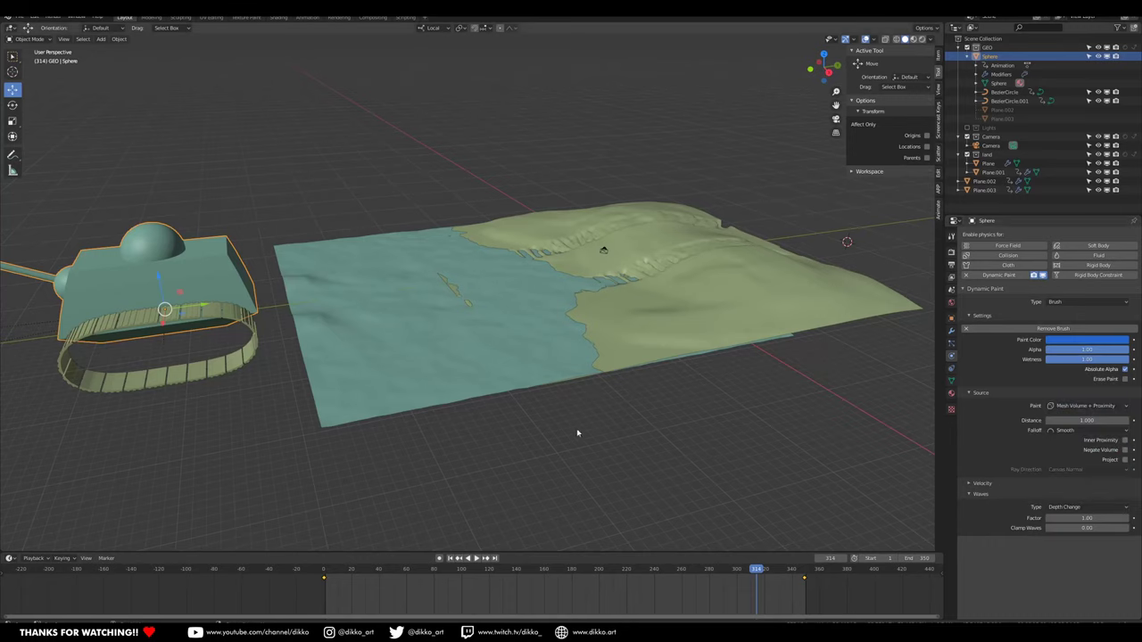
# Replay the animation from the start and examine how the tank body and tracks disturb the water from several angles.
pyautogui.click(327, 575)
pyautogui.press('space')
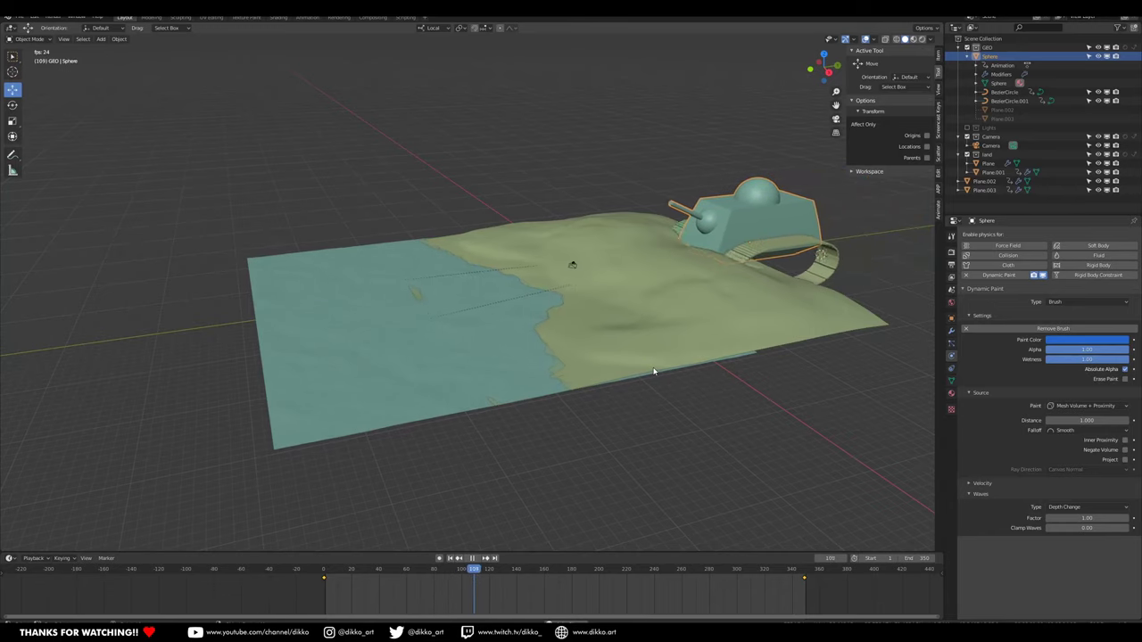
pyautogui.moveTo(599, 377); pyautogui.dragTo(646, 288, button='middle')
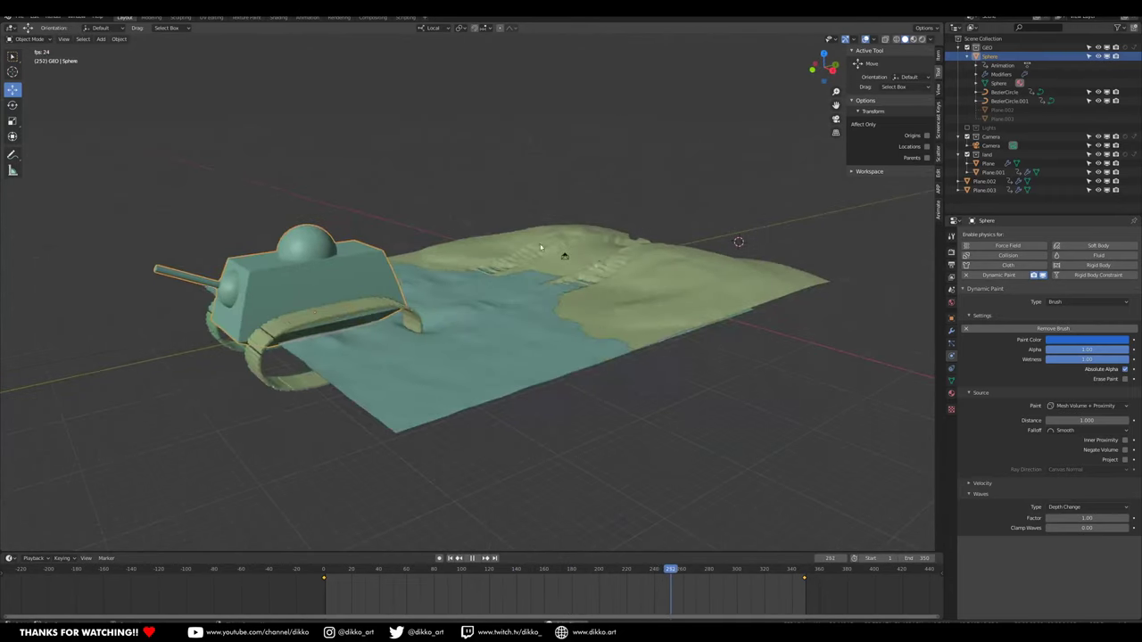
pyautogui.moveTo(411, 423); pyautogui.dragTo(346, 354, button='middle')
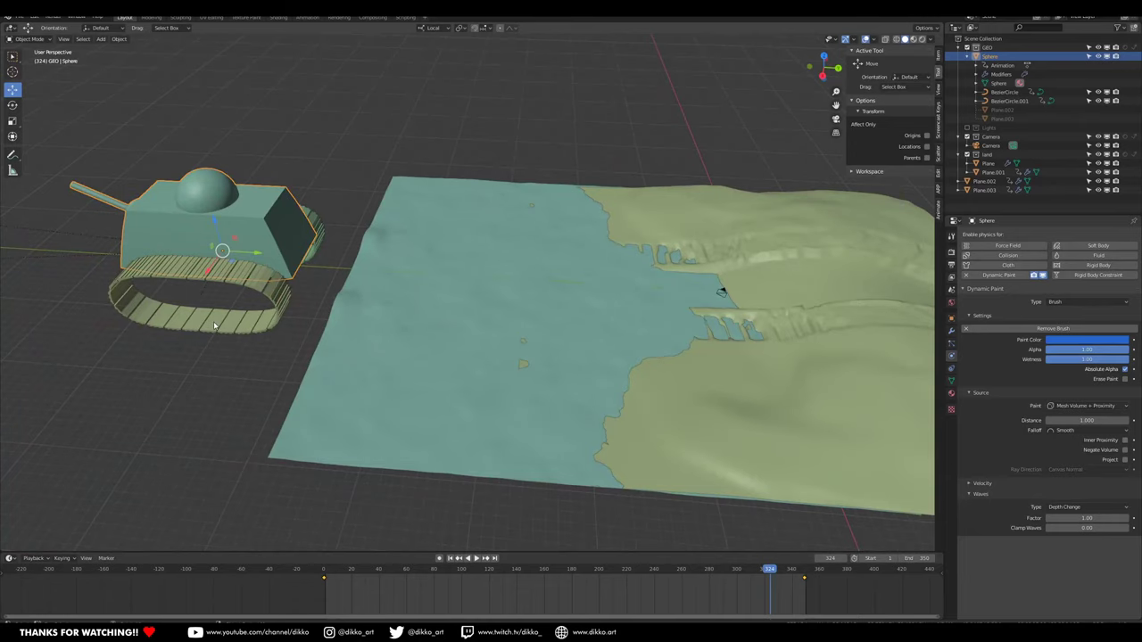
pyautogui.moveTo(485, 309); pyautogui.dragTo(511, 346, button='middle')
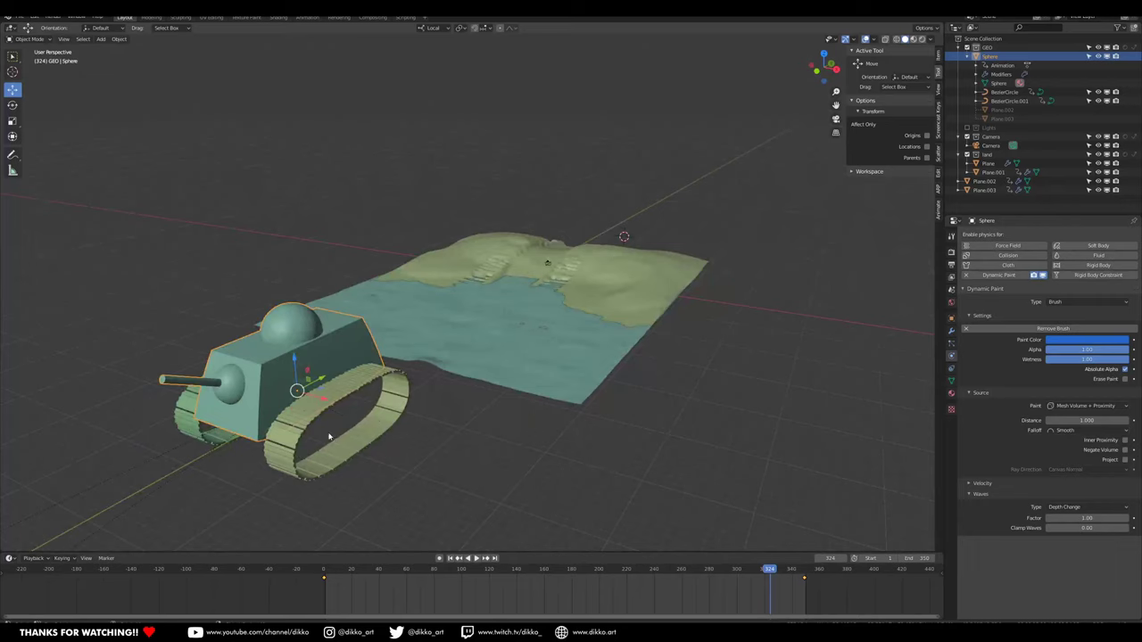
pyautogui.moveTo(329, 437); pyautogui.dragTo(276, 453, button='middle')
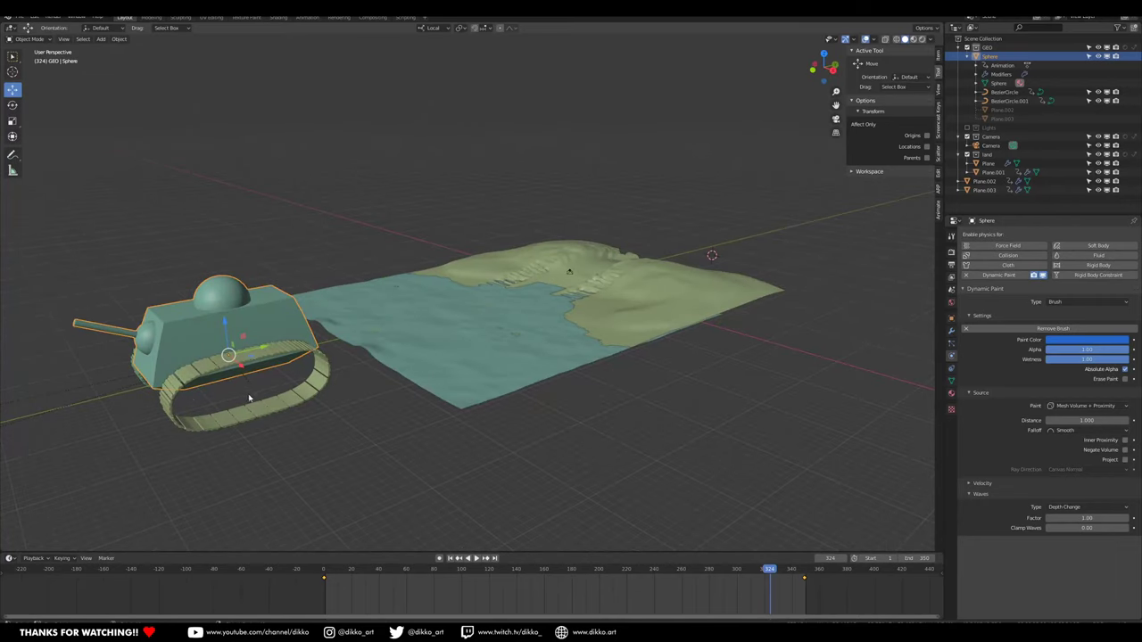
# Return to the first frame and clear the parent of both track meshes.
pyautogui.moveTo(323, 575); pyautogui.dragTo(321, 610)
pyautogui.moveTo(585, 269); pyautogui.dragTo(530, 280, button='middle')
pyautogui.scroll(3, 526, 282)
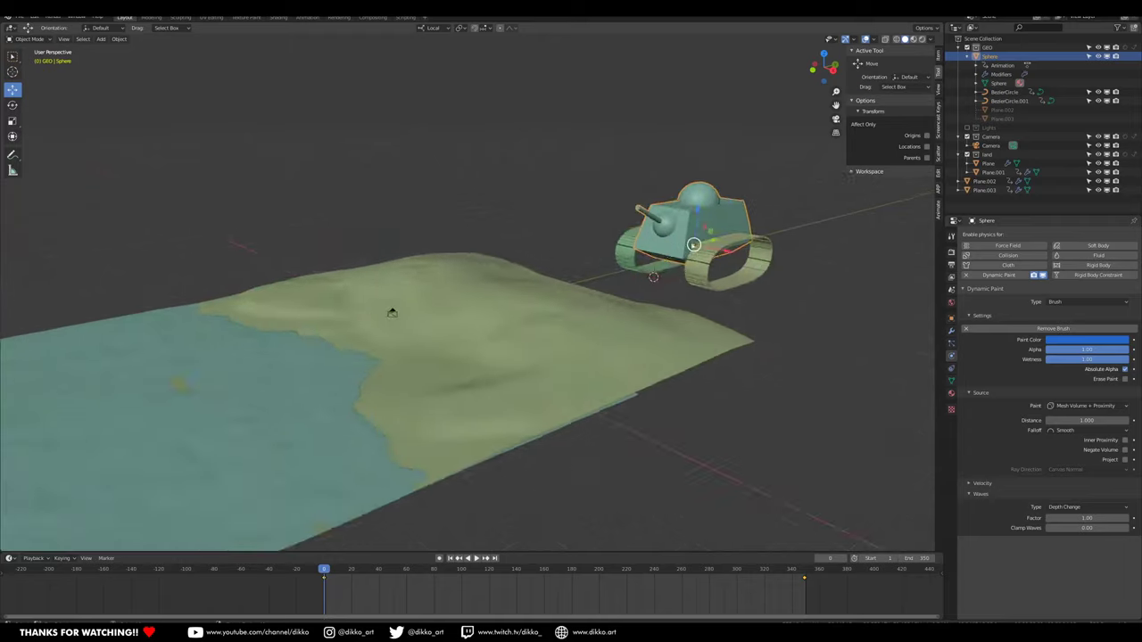
pyautogui.keyDown('shift'); pyautogui.moveTo(607, 272); pyautogui.dragTo(401, 307, button='middle'); pyautogui.keyUp('shift')
pyautogui.moveTo(692, 290); pyautogui.dragTo(382, 278, button='middle')
pyautogui.keyDown('shift'); pyautogui.moveTo(454, 247); pyautogui.dragTo(590, 377, button='middle'); pyautogui.keyUp('shift')
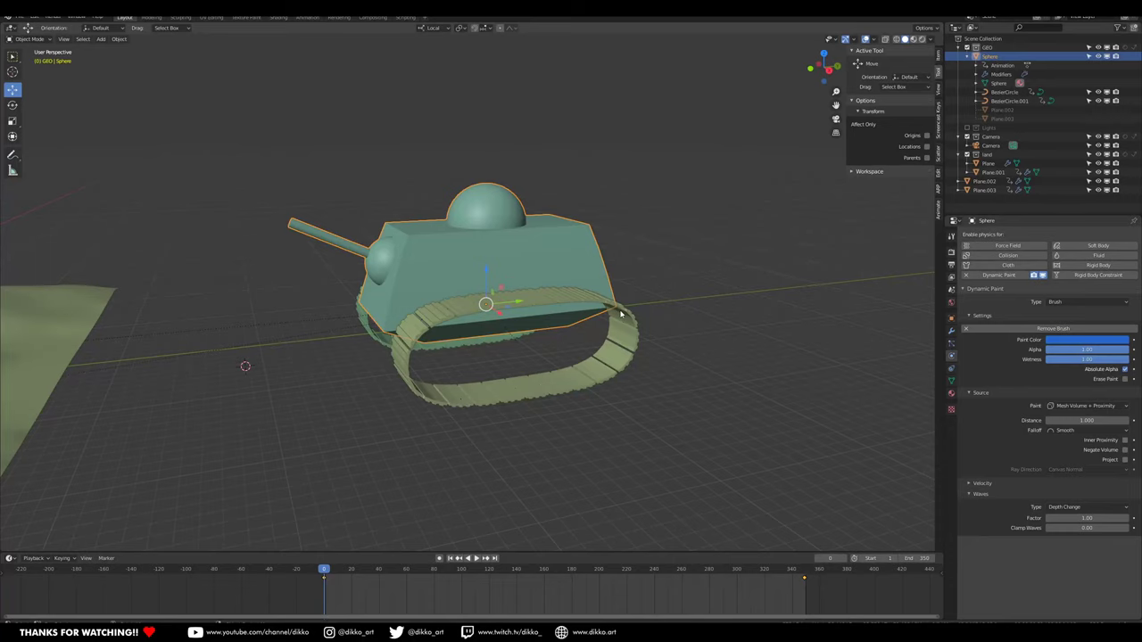
pyautogui.moveTo(800, 309); pyautogui.dragTo(296, 300, button='middle')
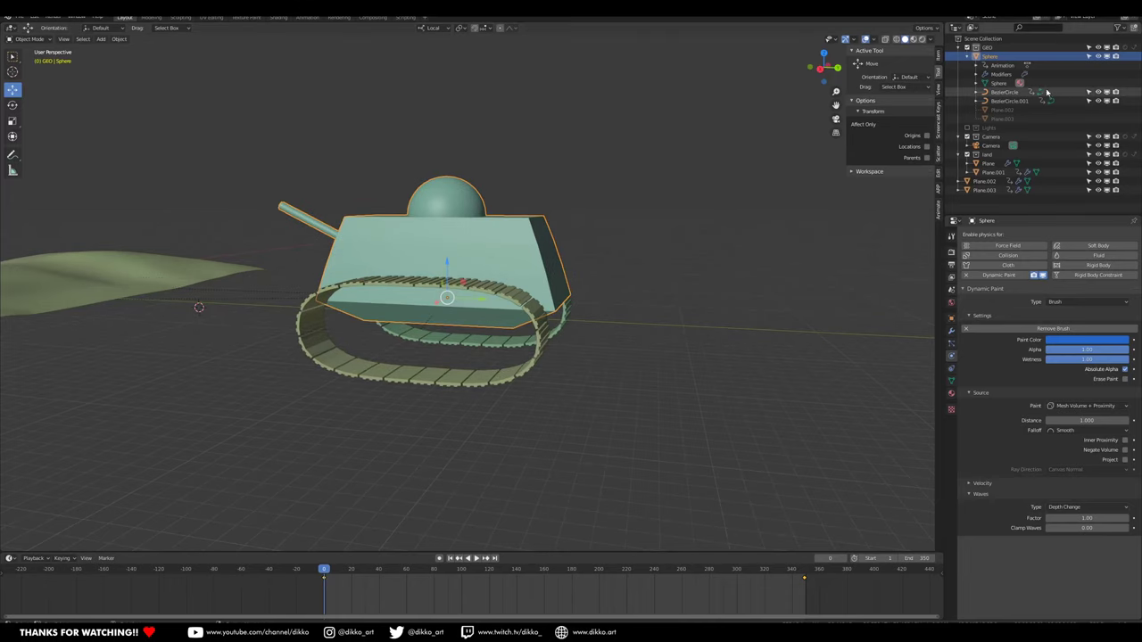
pyautogui.click(1003, 93)
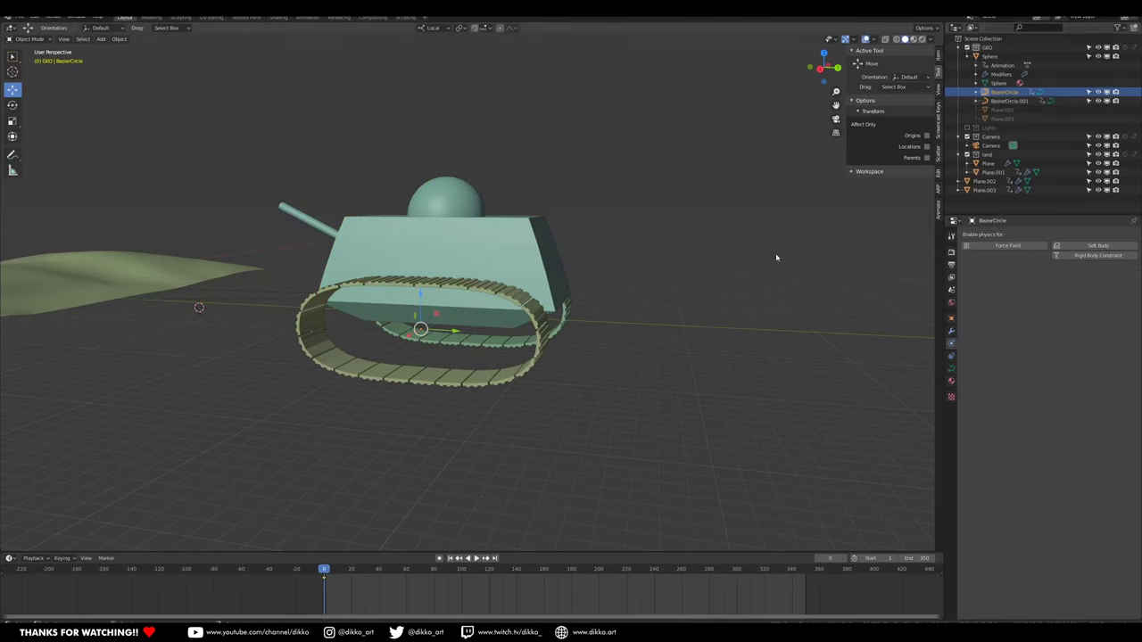
pyautogui.click(519, 380)
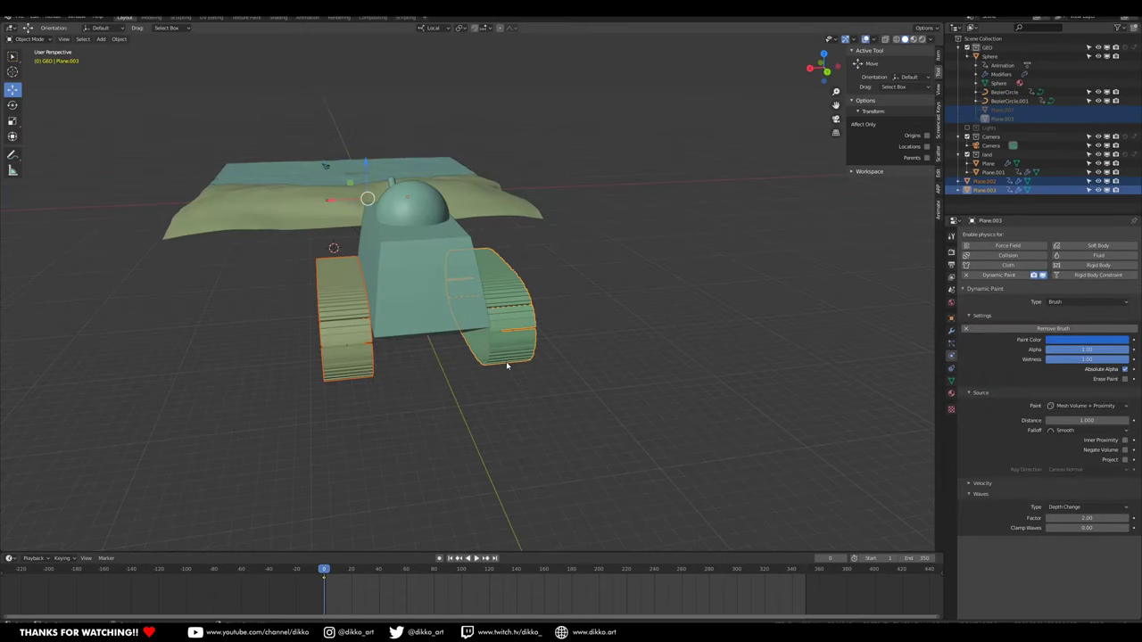
pyautogui.hotkey('alt', 'p')
pyautogui.click(507, 364)
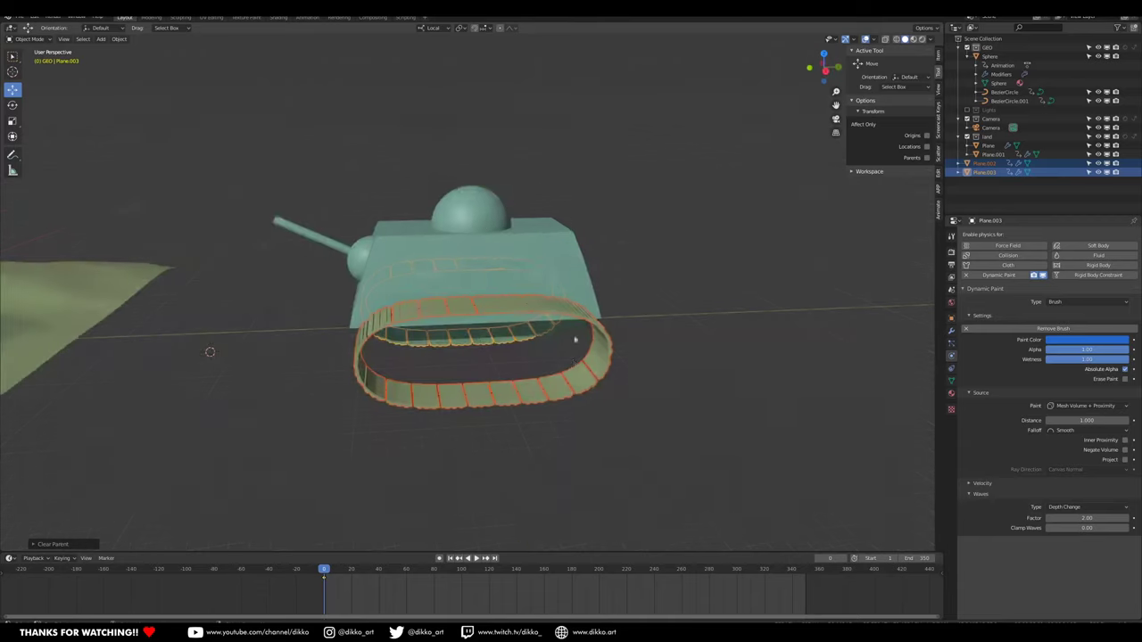
# Move the tank body to test how the unparented tracks follow it, and undo the move.
pyautogui.click(528, 366)
pyautogui.moveTo(503, 304); pyautogui.dragTo(560, 354)
pyautogui.hotkey('ctrl', 'z')
# Play the animation with the unparented tracks, examine the terrain and water from several angles, and return to the first frame.
pyautogui.scroll(-4, 352, 468)
pyautogui.keyDown('shift'); pyautogui.moveTo(352, 467); pyautogui.dragTo(498, 471, button='middle'); pyautogui.keyUp('shift')
pyautogui.press('space')
pyautogui.moveTo(365, 398); pyautogui.dragTo(543, 403, button='middle')
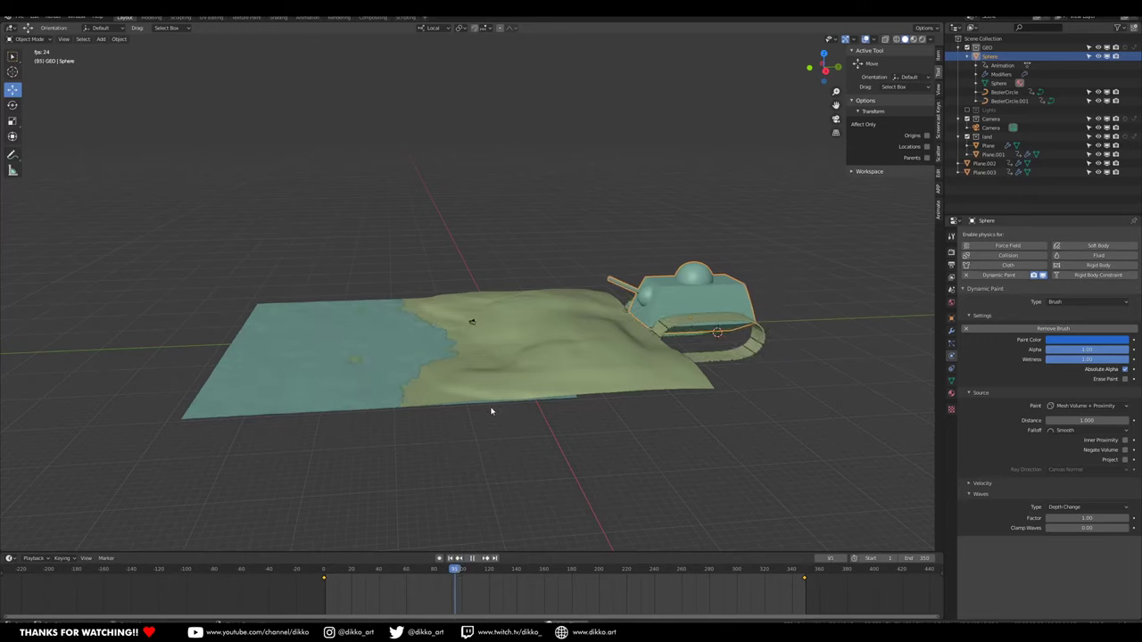
pyautogui.moveTo(362, 322); pyautogui.dragTo(271, 360, button='middle')
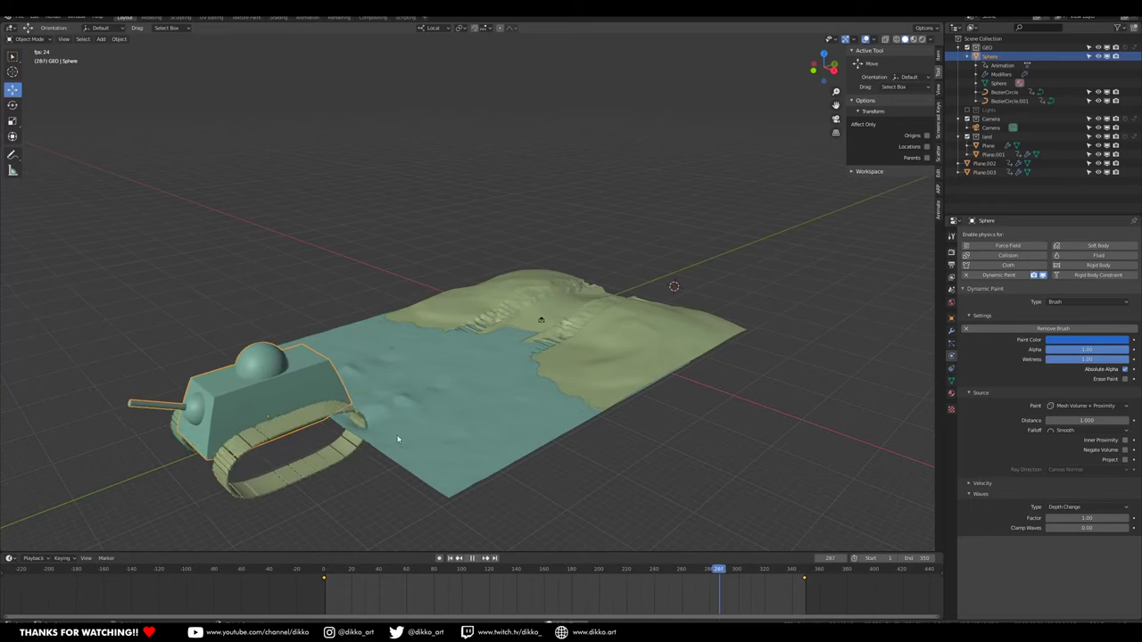
pyautogui.press('space')
pyautogui.moveTo(398, 438); pyautogui.dragTo(239, 441, button='middle')
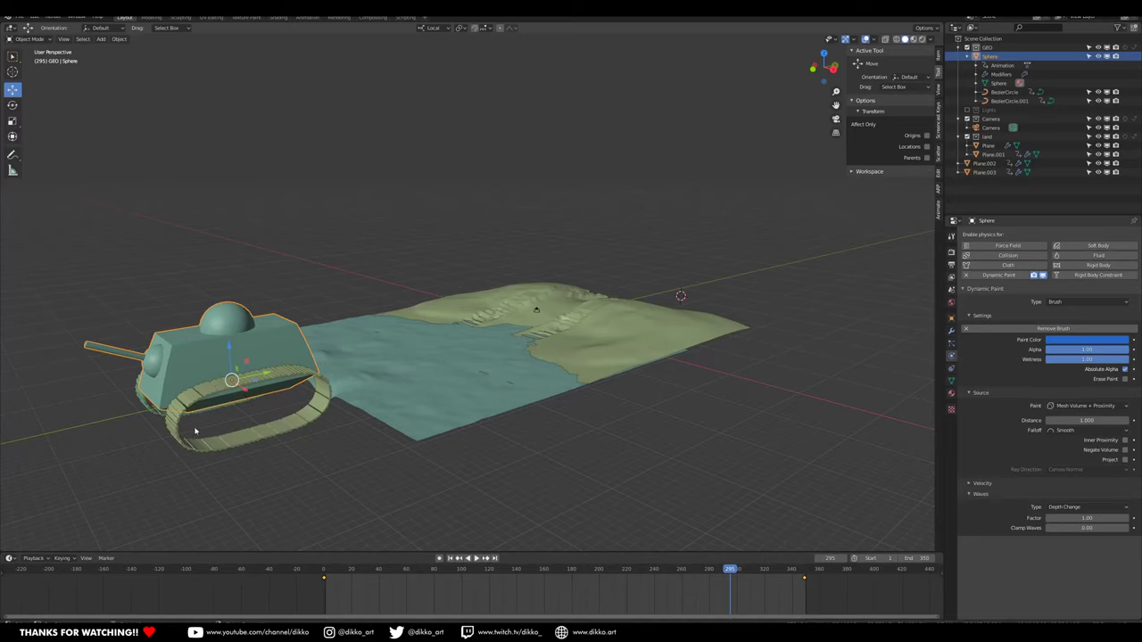
pyautogui.click(324, 575)
pyautogui.moveTo(778, 299); pyautogui.dragTo(688, 265, button='middle')
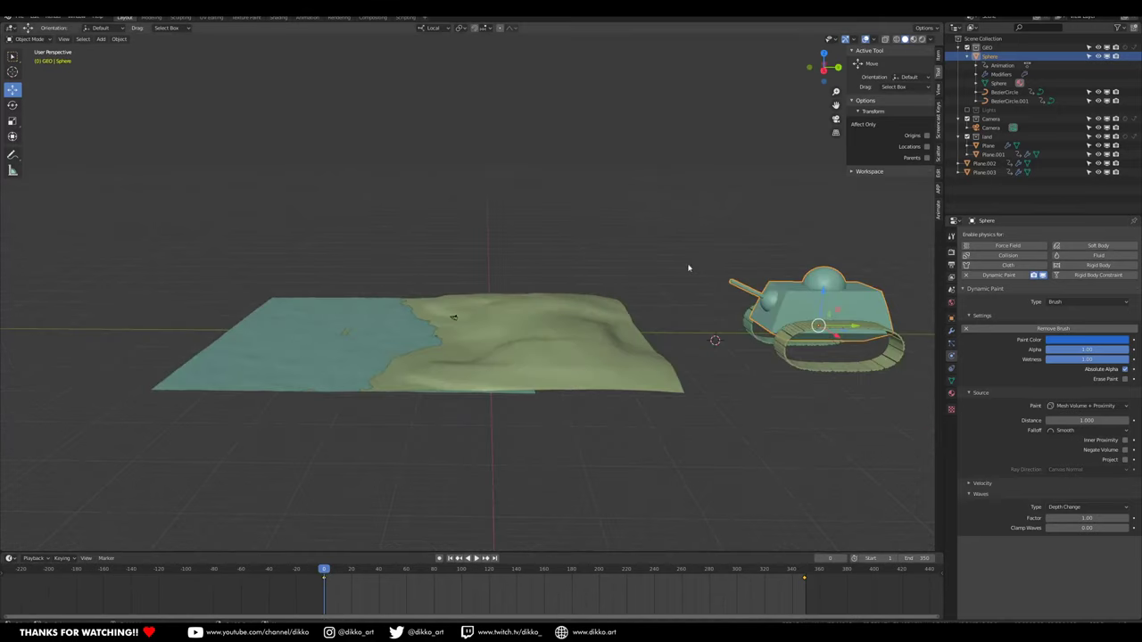
# Snap the 3D cursor to the near track mesh.
pyautogui.keyDown('shift'); pyautogui.moveTo(500, 302); pyautogui.dragTo(303, 308, button='middle'); pyautogui.keyUp('shift')
pyautogui.scroll(1, 455, 336)
pyautogui.keyDown('shift'); pyautogui.moveTo(602, 347); pyautogui.dragTo(464, 316, button='middle'); pyautogui.keyUp('shift')
pyautogui.scroll(2, 482, 317)
pyautogui.keyDown('shift'); pyautogui.moveTo(640, 330); pyautogui.dragTo(557, 308, button='middle'); pyautogui.keyUp('shift')
pyautogui.scroll(1, 508, 281)
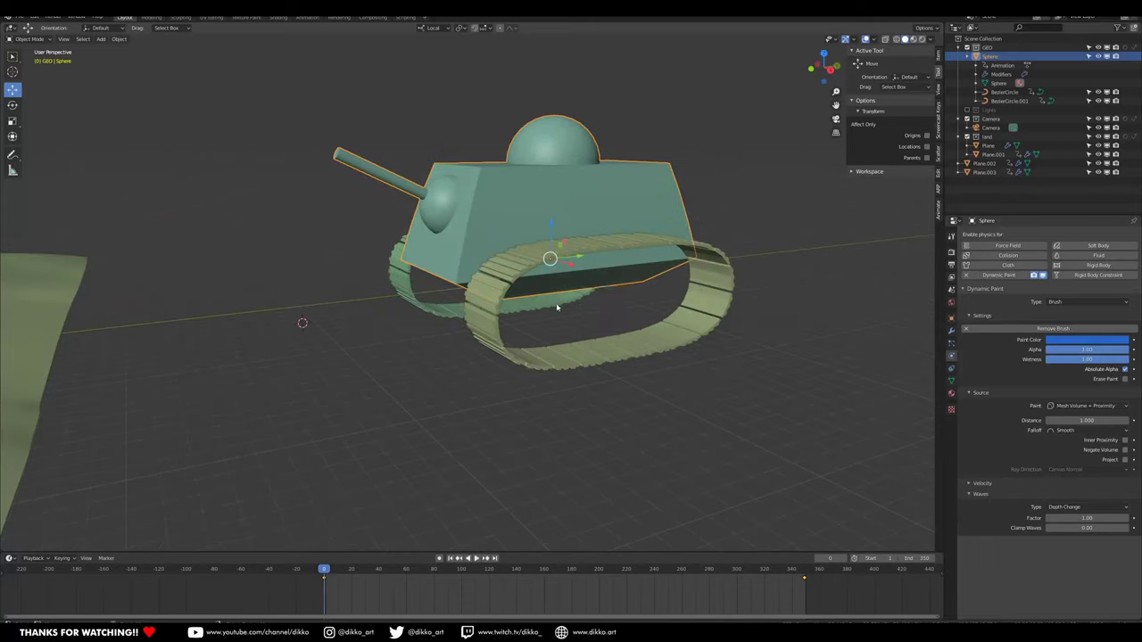
pyautogui.click(559, 364)
pyautogui.hotkey('shift', 's')
pyautogui.click(558, 427)
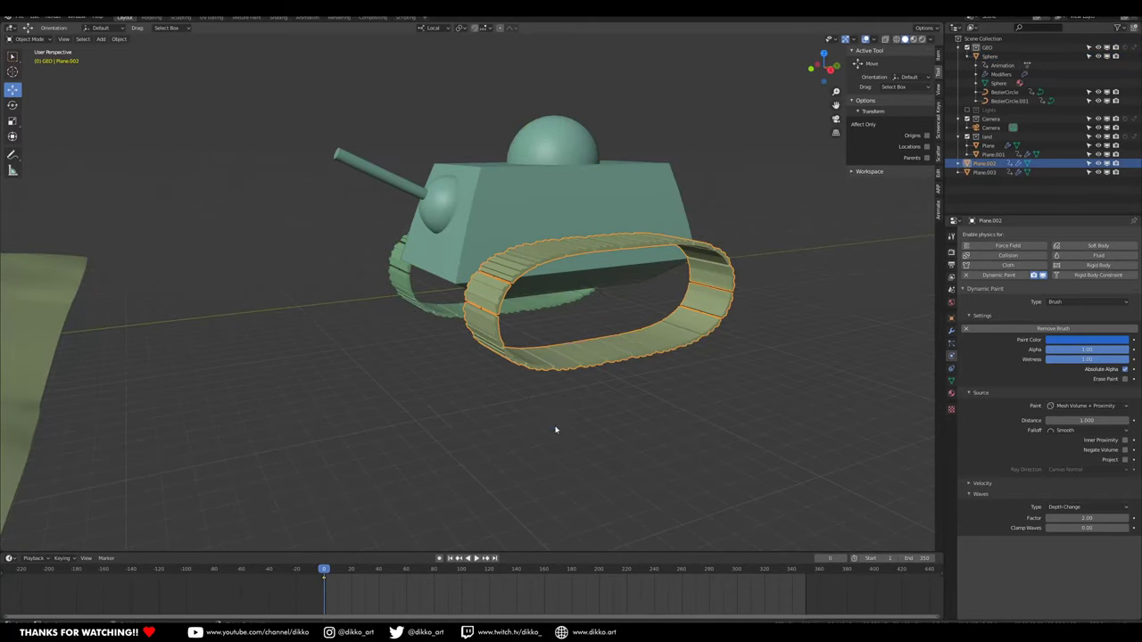
# Select the tank body and snap the 3D cursor to its origin.
pyautogui.moveTo(556, 428); pyautogui.dragTo(591, 429, button='middle')
pyautogui.scroll(-3, 580, 431)
pyautogui.scroll(4, 453, 454)
pyautogui.moveTo(454, 454); pyautogui.dragTo(486, 250, button='middle')
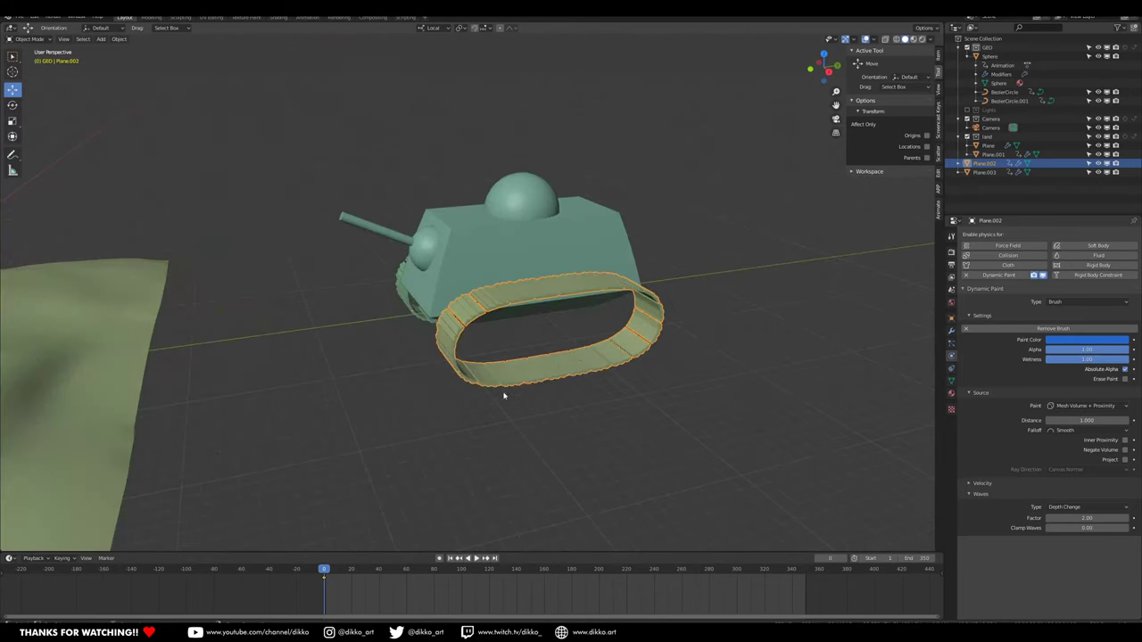
pyautogui.click(481, 239)
pyautogui.hotkey('shift', 's')
pyautogui.click(480, 289)
pyautogui.moveTo(532, 353); pyautogui.dragTo(560, 358, button='middle')
pyautogui.press('Tab')
pyautogui.press('Tab')
pyautogui.hotkey('shift', 'a')
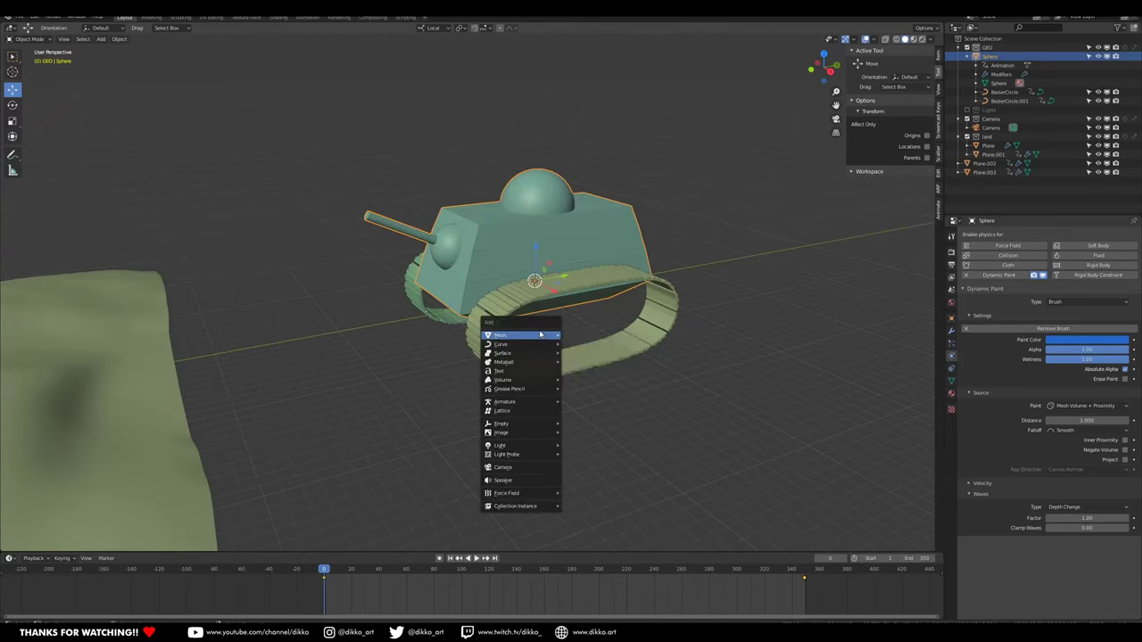
pyautogui.moveTo(560, 333)
pyautogui.press('Escape')
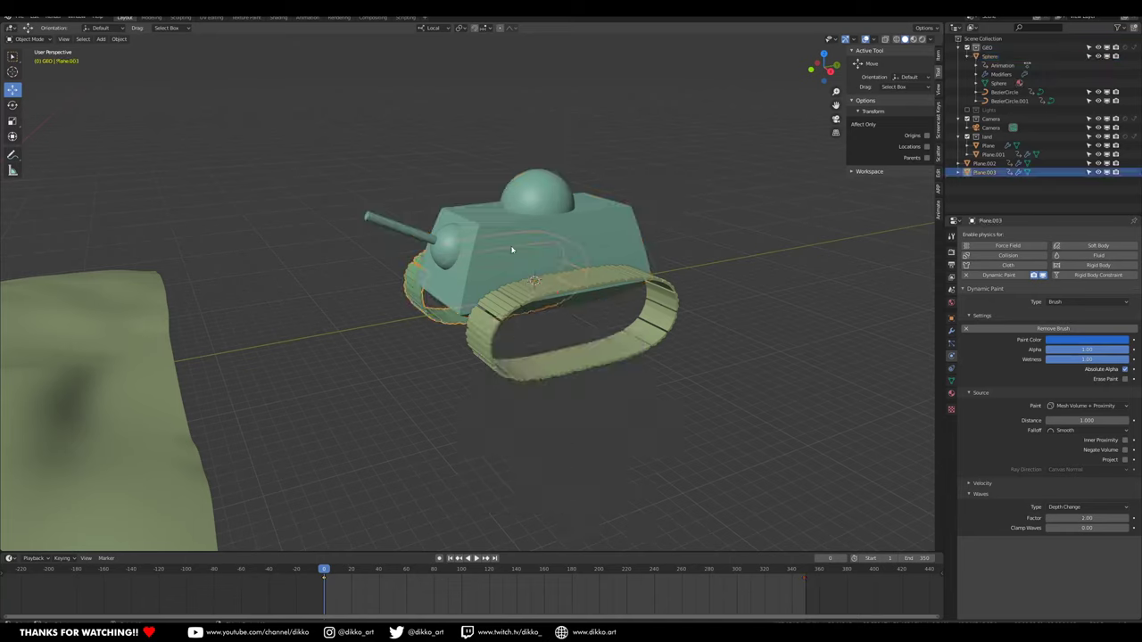
pyautogui.press('Tab')
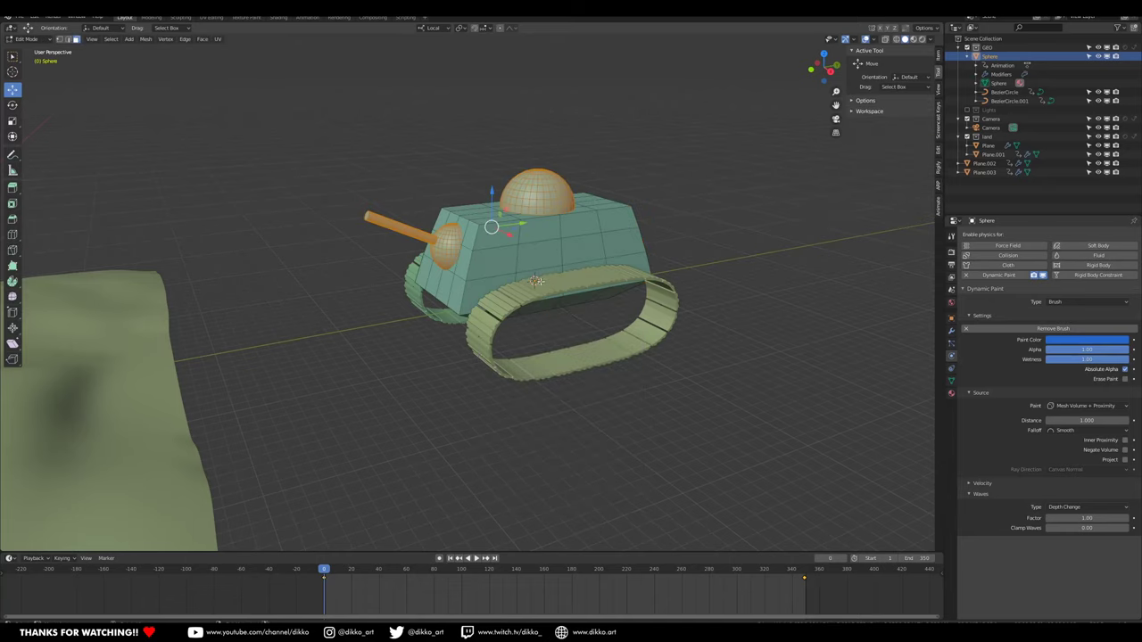
pyautogui.hotkey('shift', 'a')
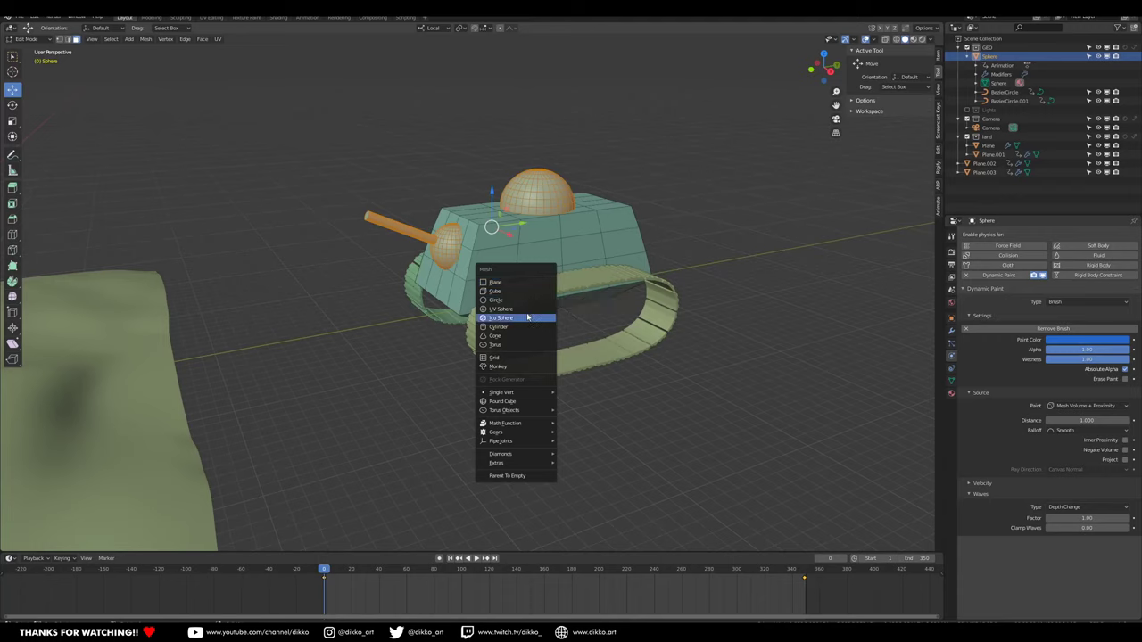
pyautogui.press('Escape')
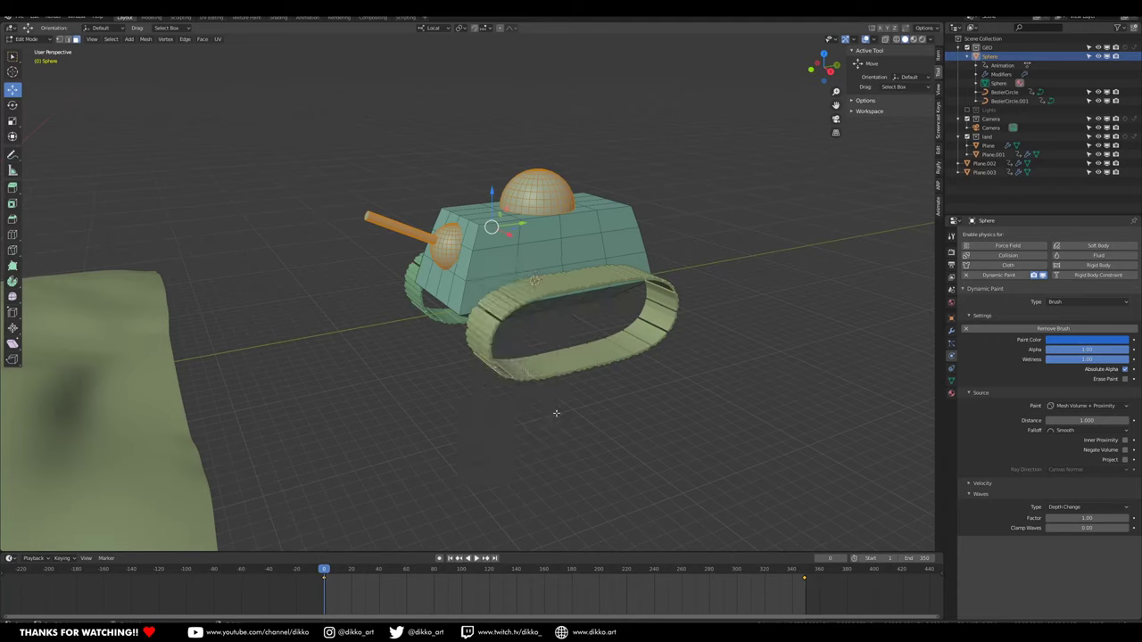
pyautogui.press('Tab')
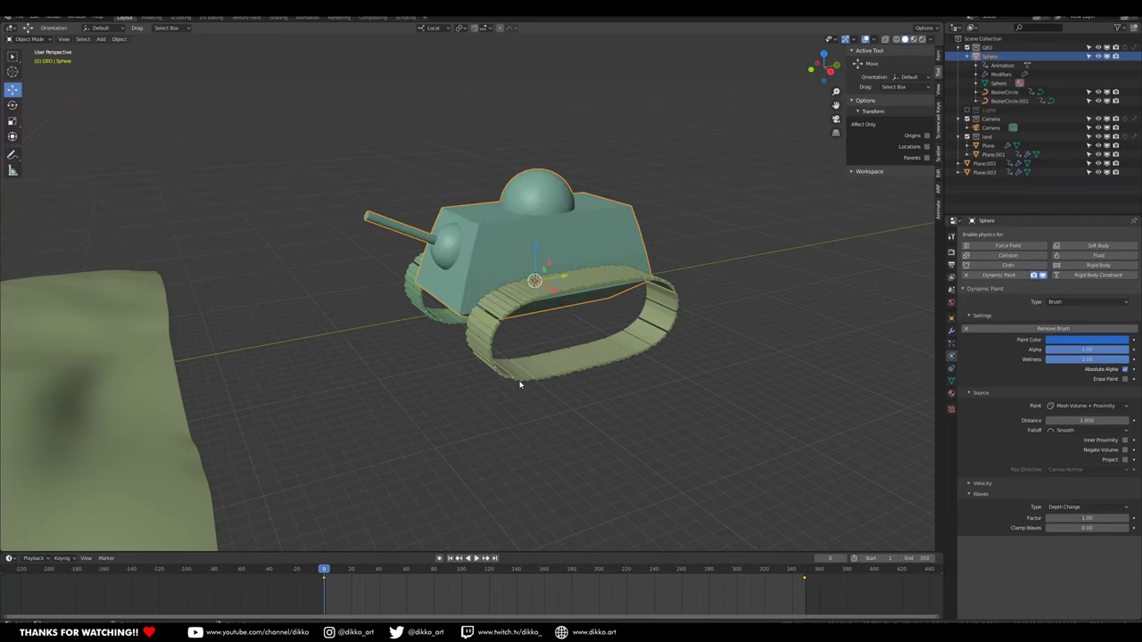
# Snap the tank body to the 3D cursor and add a separate cube mesh object at that point.
pyautogui.hotkey('shift', 's')
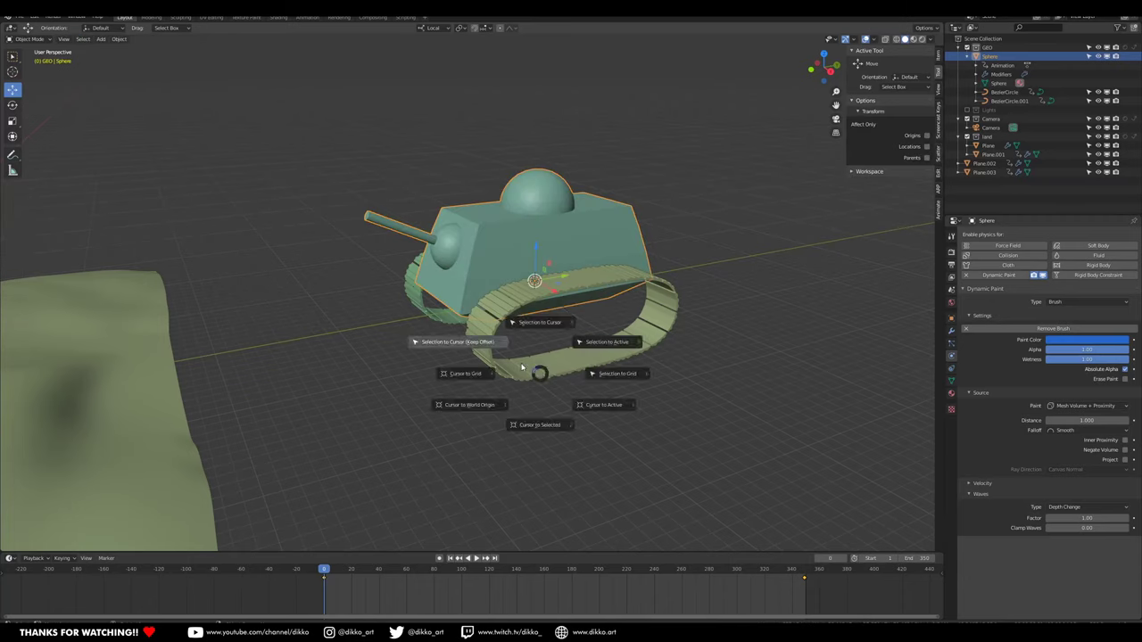
pyautogui.click(515, 360)
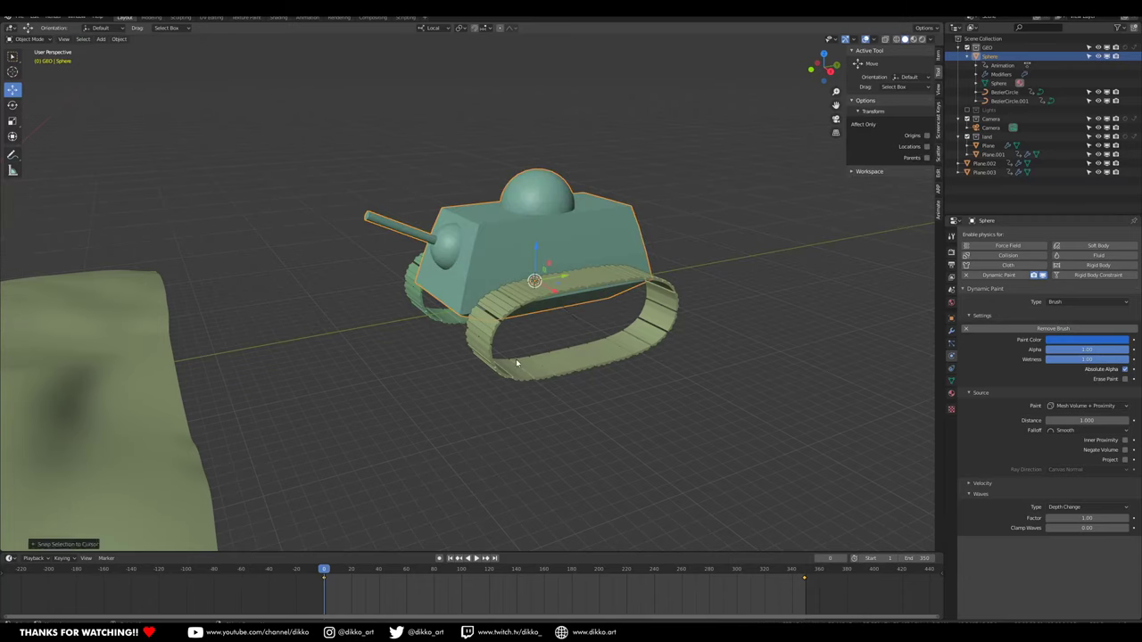
pyautogui.press('Tab')
pyautogui.press('Tab')
pyautogui.hotkey('shift', 'a')
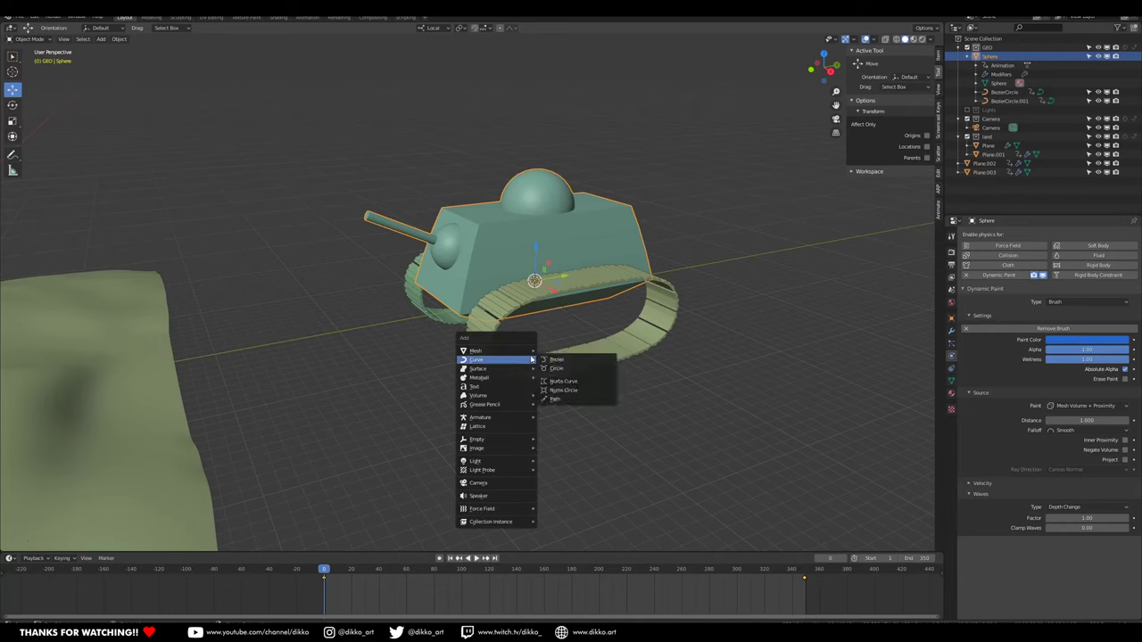
pyautogui.moveTo(522, 351)
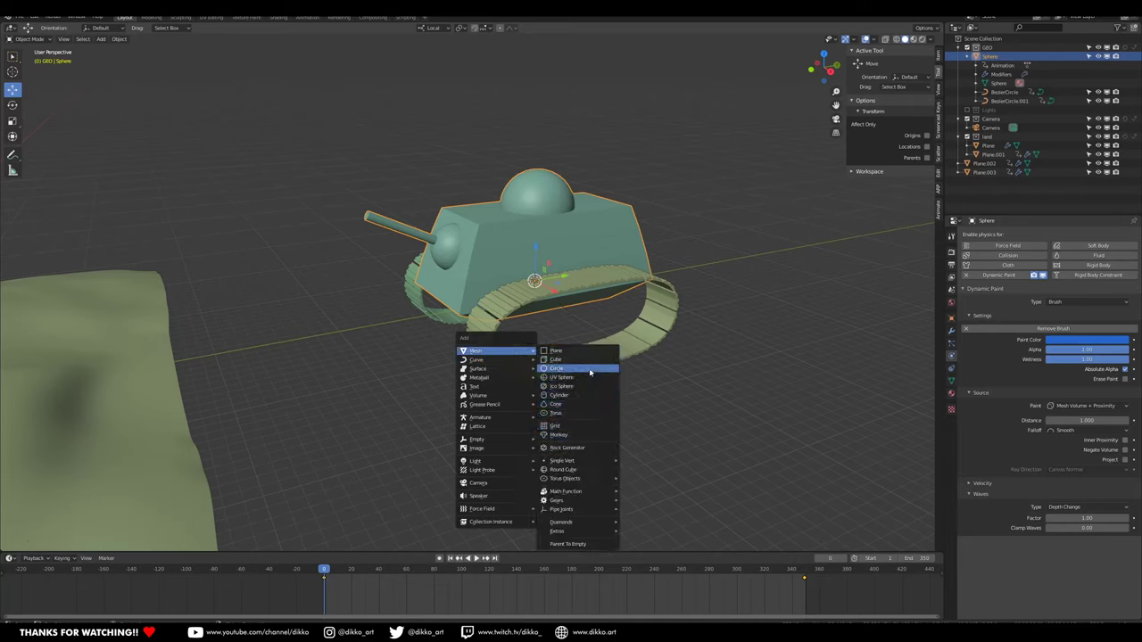
pyautogui.click(562, 358)
pyautogui.moveTo(574, 349); pyautogui.dragTo(597, 278, button='middle')
pyautogui.moveTo(591, 281); pyautogui.dragTo(670, 305)
pyautogui.press('Escape')
pyautogui.moveTo(589, 280); pyautogui.dragTo(628, 294)
# In Edit Mode, move the cube's mesh along X to the near track and stretch it along Y to nearly the track's length.
pyautogui.press('Tab')
pyautogui.press('g')
pyautogui.press('x')
pyautogui.click(649, 310)
pyautogui.moveTo(650, 309); pyautogui.dragTo(614, 310, button='middle')
pyautogui.press('s')
pyautogui.press('x')
pyautogui.press('x')
pyautogui.press('y')
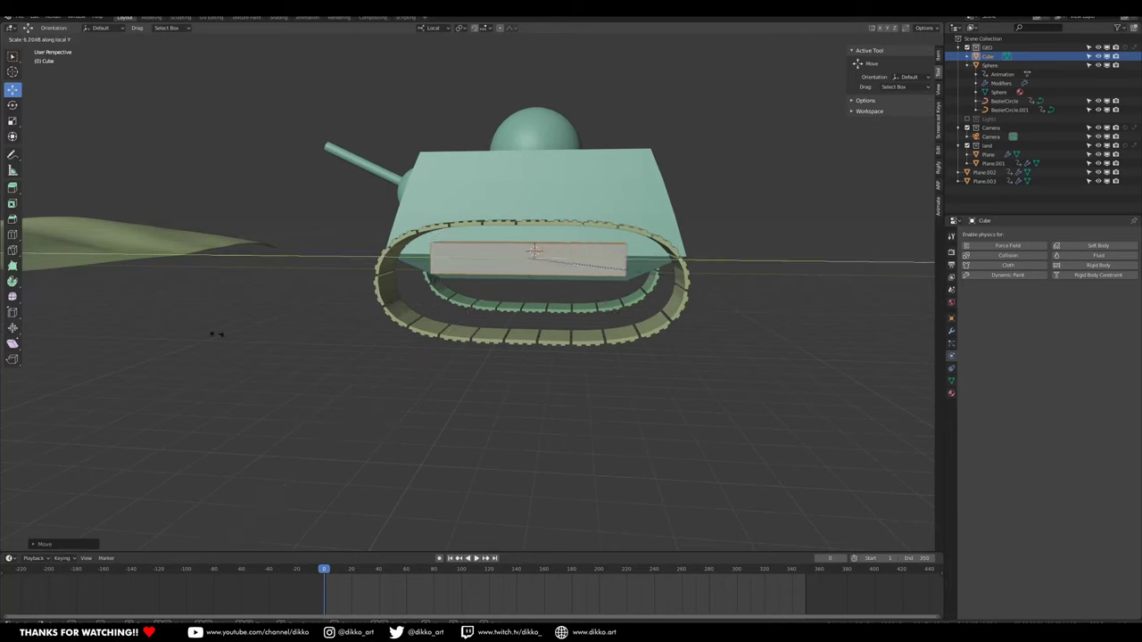
pyautogui.click(429, 331)
# Lower the cube about 1.6 m along local Z and stretch it vertically to fill the inside of the track.
pyautogui.press('g')
pyautogui.press('z')
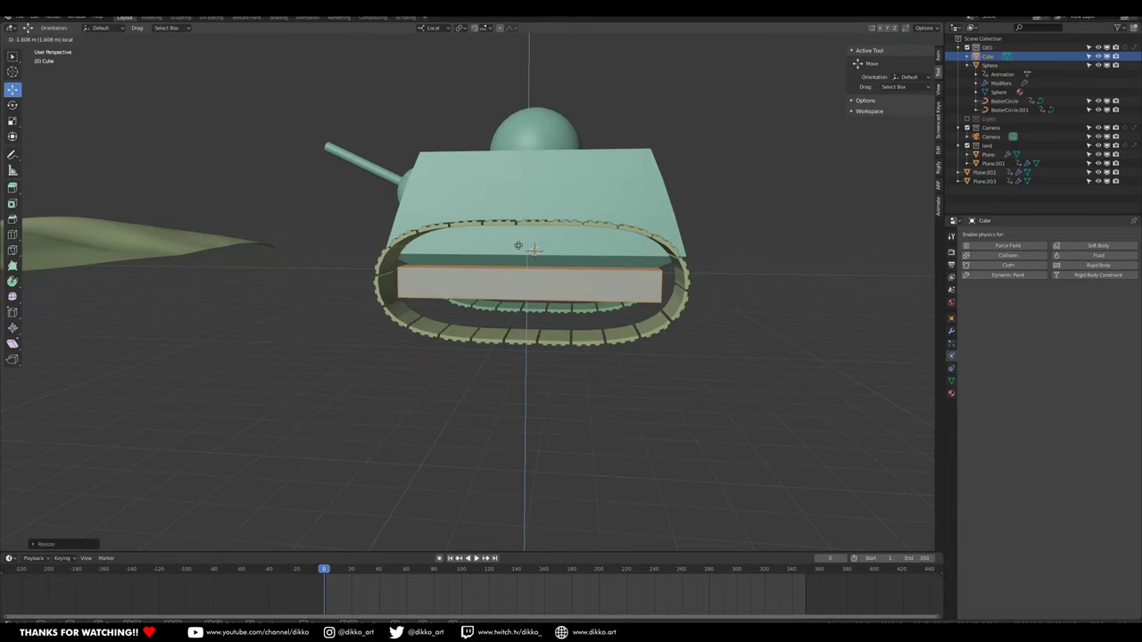
pyautogui.click(494, 271)
pyautogui.press('s')
pyautogui.press('z')
pyautogui.press('z')
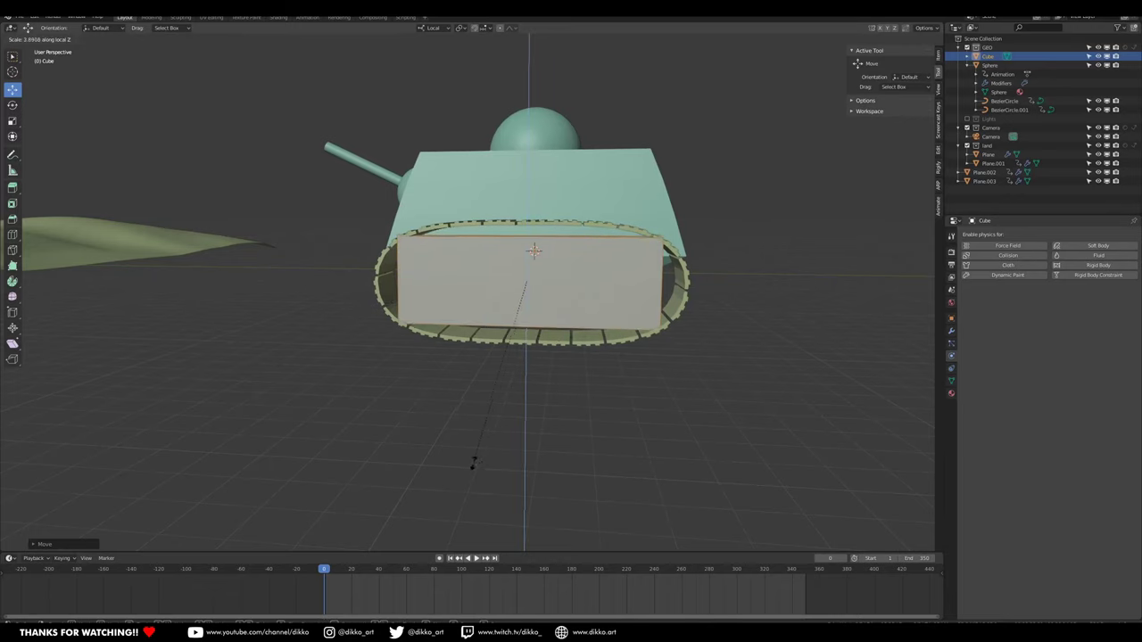
pyautogui.click(459, 435)
# Scale the block to fit the track loop, widen it along X and shift it to line up with the track's width.
pyautogui.moveTo(459, 436); pyautogui.dragTo(480, 420, button='middle')
pyautogui.press('s')
pyautogui.click(618, 375)
pyautogui.moveTo(559, 361); pyautogui.dragTo(563, 318, button='middle')
pyautogui.moveTo(345, 201); pyautogui.dragTo(447, 234, button='middle')
pyautogui.press('s')
pyautogui.press('x')
pyautogui.press('x')
pyautogui.click(880, 458)
pyautogui.moveTo(724, 325); pyautogui.dragTo(713, 321)
# Bevel the block's four end edges running across the track with 4 segments, a 5.04 m offset and Clamp Overlap enabled.
pyautogui.moveTo(667, 302); pyautogui.dragTo(611, 259, button='middle')
pyautogui.click(68, 40)
pyautogui.moveTo(703, 496); pyautogui.dragTo(725, 438, button='middle')
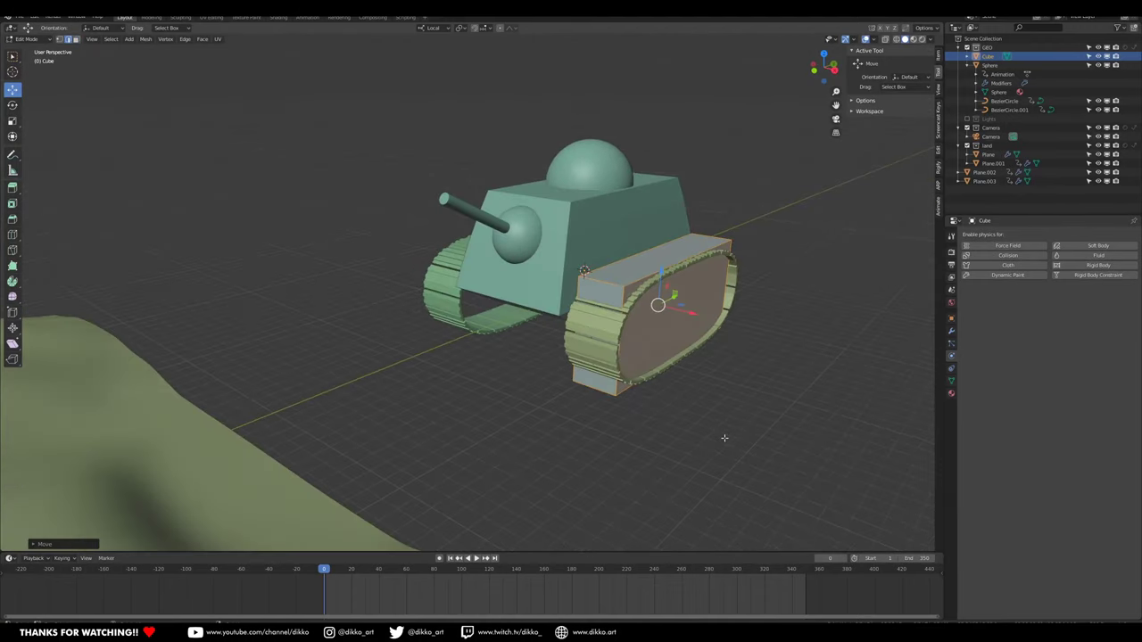
pyautogui.click(603, 288)
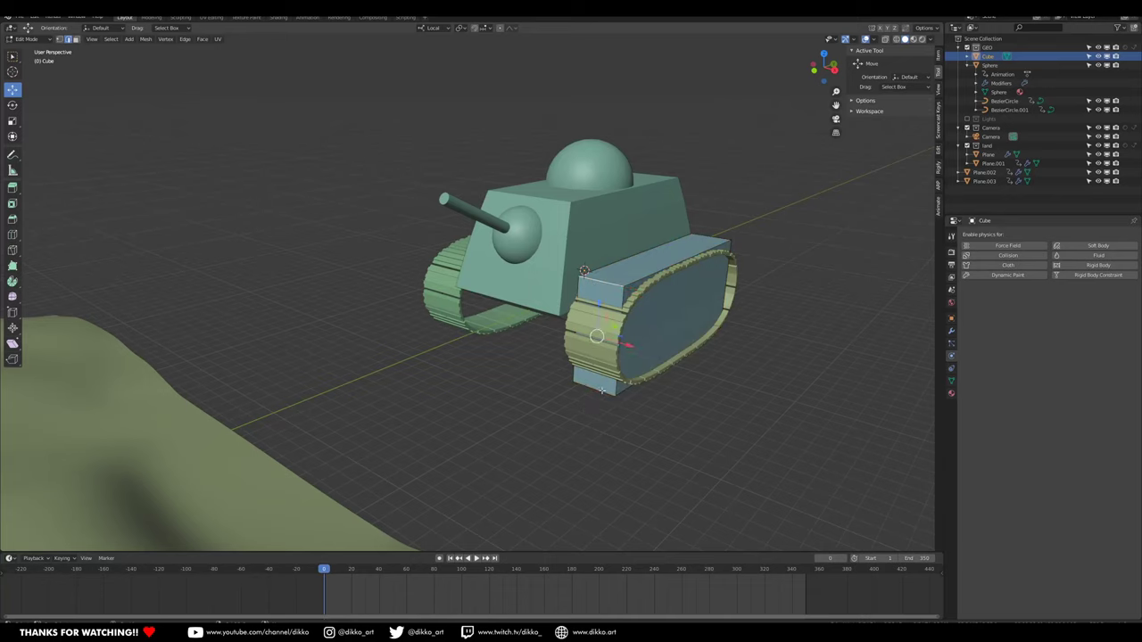
pyautogui.moveTo(602, 390); pyautogui.dragTo(514, 354, button='middle')
pyautogui.moveTo(342, 423); pyautogui.dragTo(505, 396, button='middle')
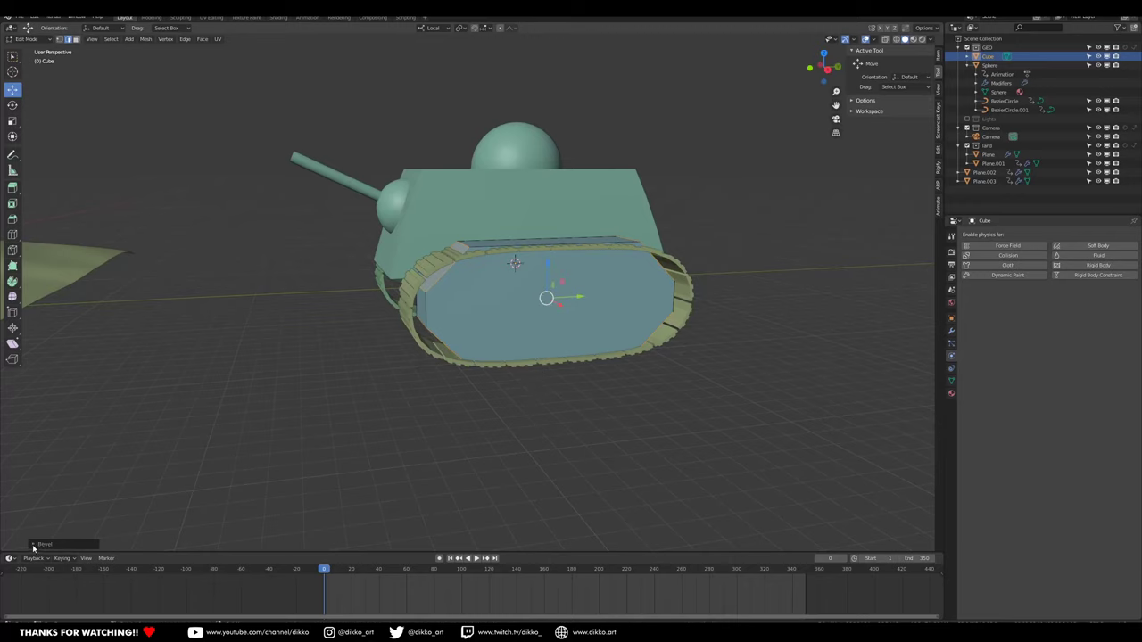
pyautogui.click(34, 545)
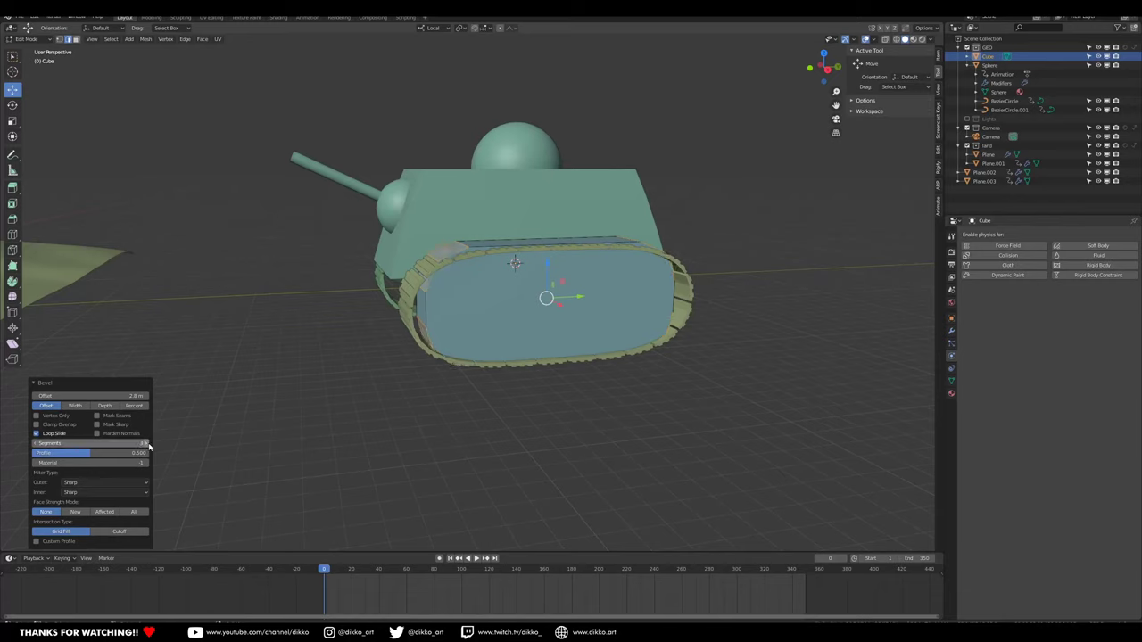
pyautogui.moveTo(368, 349); pyautogui.dragTo(374, 334, button='middle')
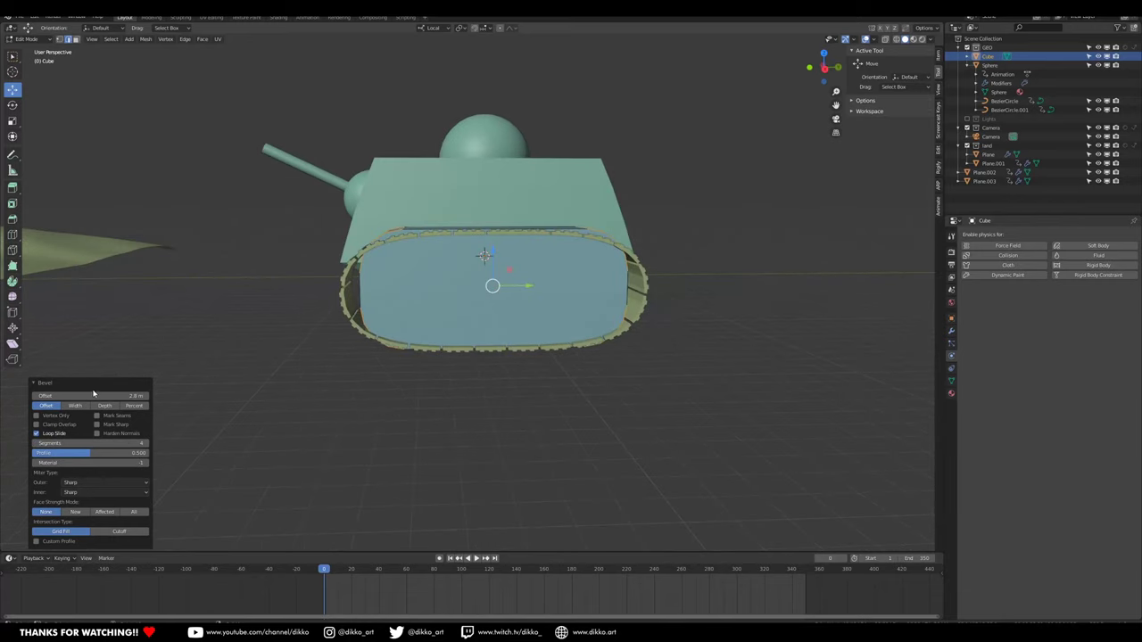
pyautogui.moveTo(91, 396); pyautogui.dragTo(98, 397)
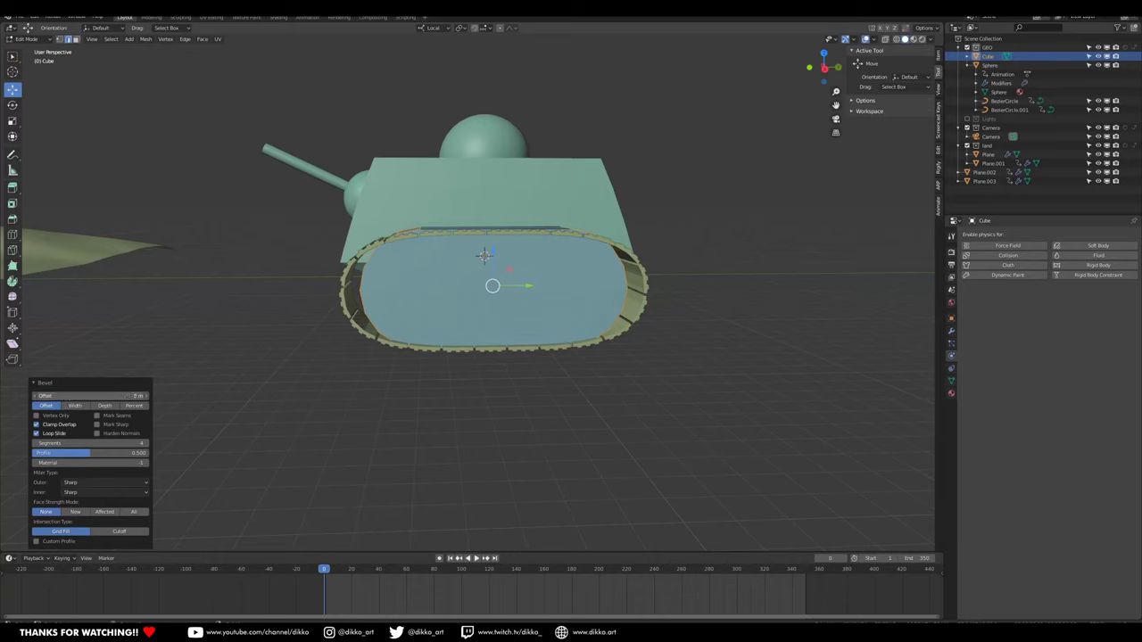
# Fit the beveled block inside the track by adjusting its size and height and scaling it by 1.081 along local Y.
pyautogui.moveTo(513, 421)
pyautogui.mouseDown(button='middle')
pyautogui.moveTo(549, 439)
pyautogui.moveTo(534, 418)
pyautogui.moveTo(499, 435)
pyautogui.mouseUp(button='middle')
pyautogui.press('s')
pyautogui.press('z')
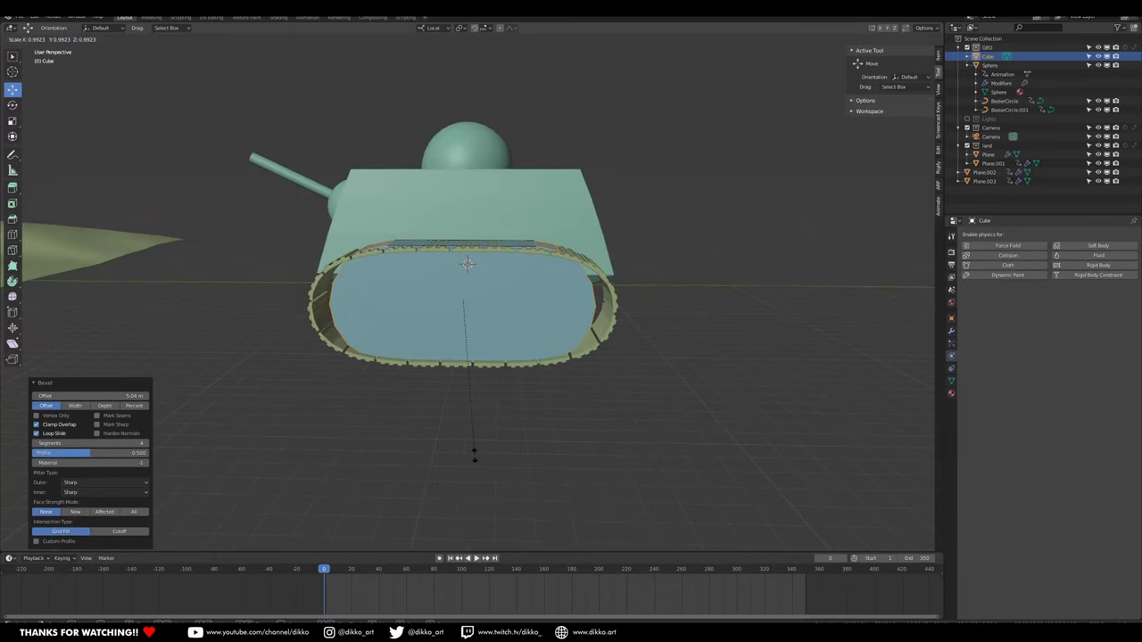
pyautogui.click(478, 438)
pyautogui.press('g')
pyautogui.press('z')
pyautogui.click(558, 395)
pyautogui.press('s')
pyautogui.press('x')
pyautogui.click(563, 395)
pyautogui.moveTo(563, 395)
pyautogui.mouseDown(button='middle')
pyautogui.moveTo(578, 410)
pyautogui.moveTo(578, 401)
pyautogui.mouseUp(button='middle')
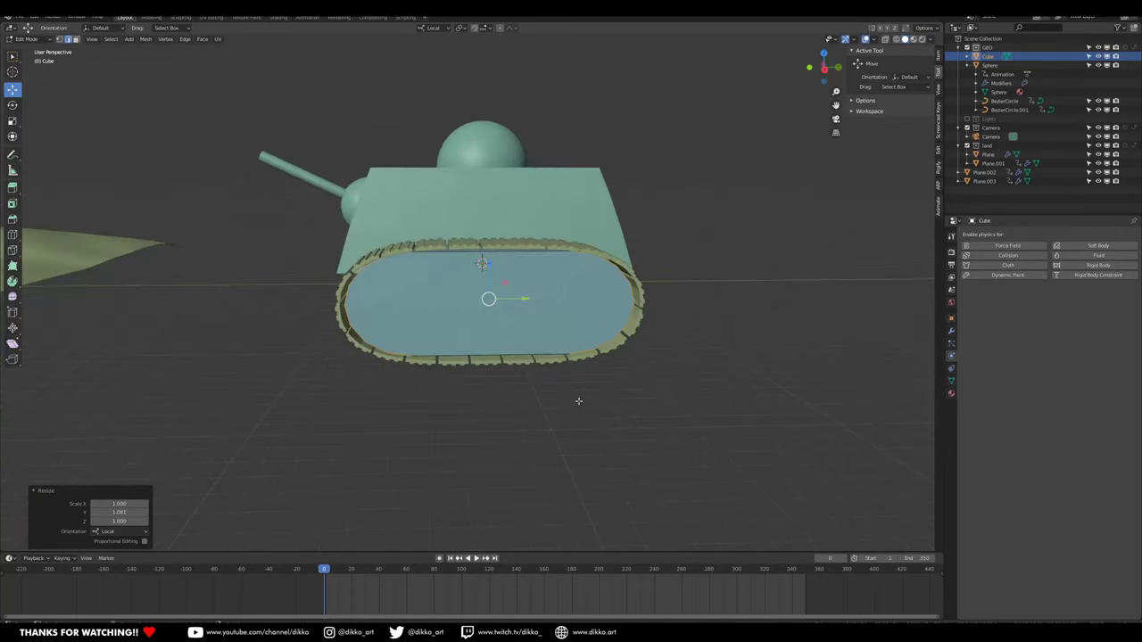
# Merge the block's overlapping vertices by distance at 0.0001 m.
pyautogui.press('m')
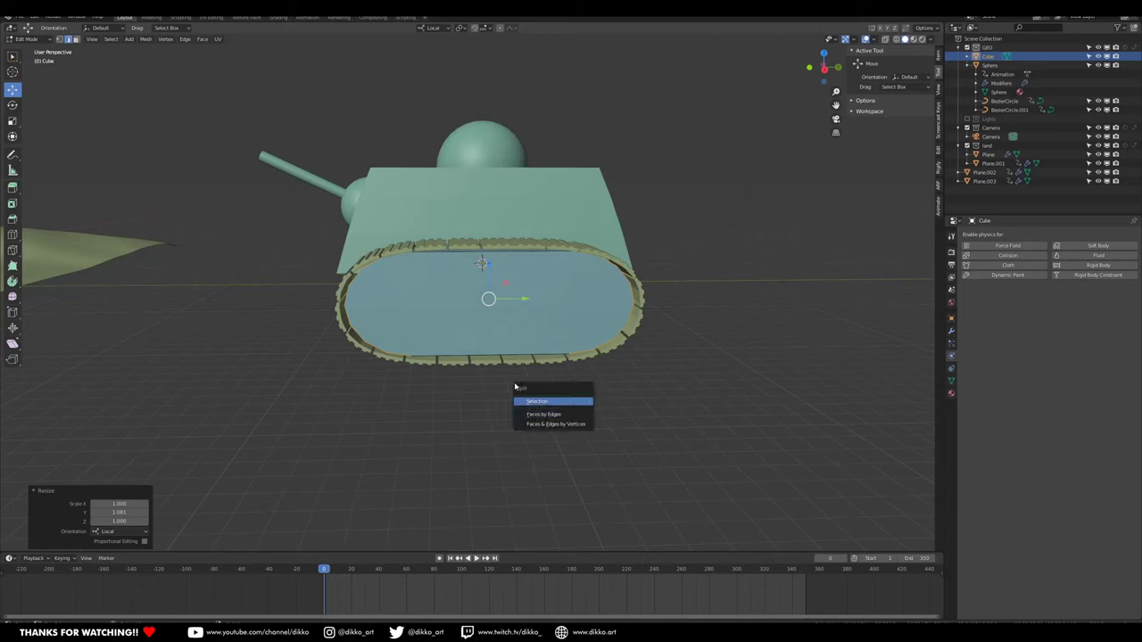
pyautogui.press('m')
pyautogui.click(373, 406)
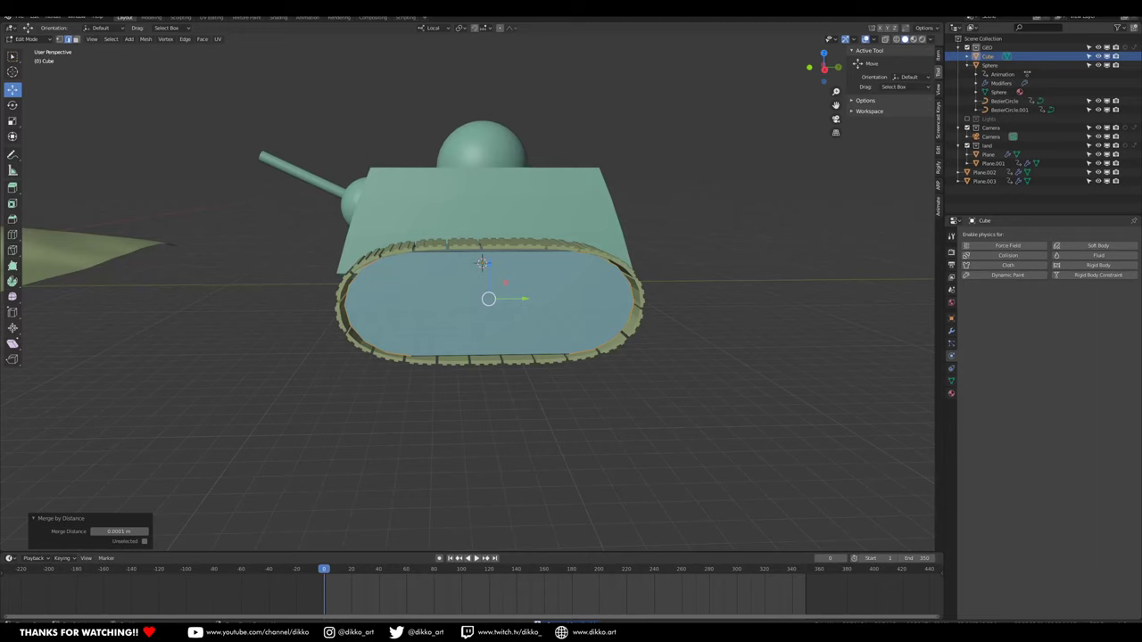
pyautogui.moveTo(267, 314); pyautogui.dragTo(335, 318, button='middle')
pyautogui.moveTo(587, 344); pyautogui.dragTo(648, 352, button='middle')
# Add a Mirror modifier on the X axis so the block also fills the opposite track.
pyautogui.click(951, 330)
pyautogui.click(1021, 234)
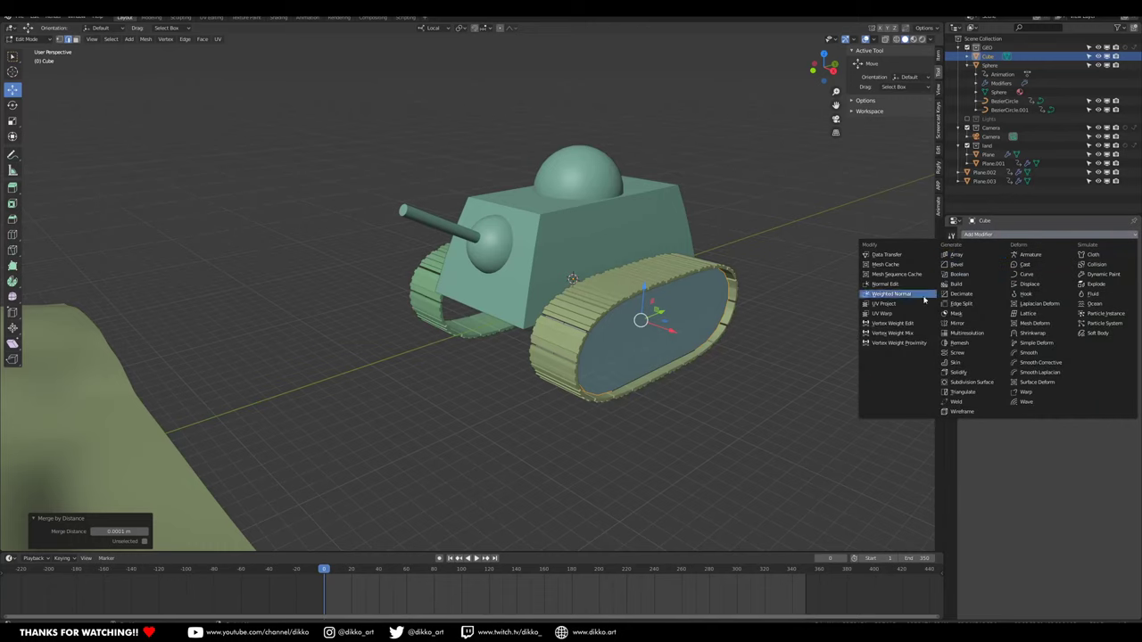
pyautogui.click(957, 322)
pyautogui.moveTo(678, 384)
pyautogui.mouseDown(button='middle')
pyautogui.moveTo(758, 402)
pyautogui.moveTo(692, 390)
pyautogui.mouseUp(button='middle')
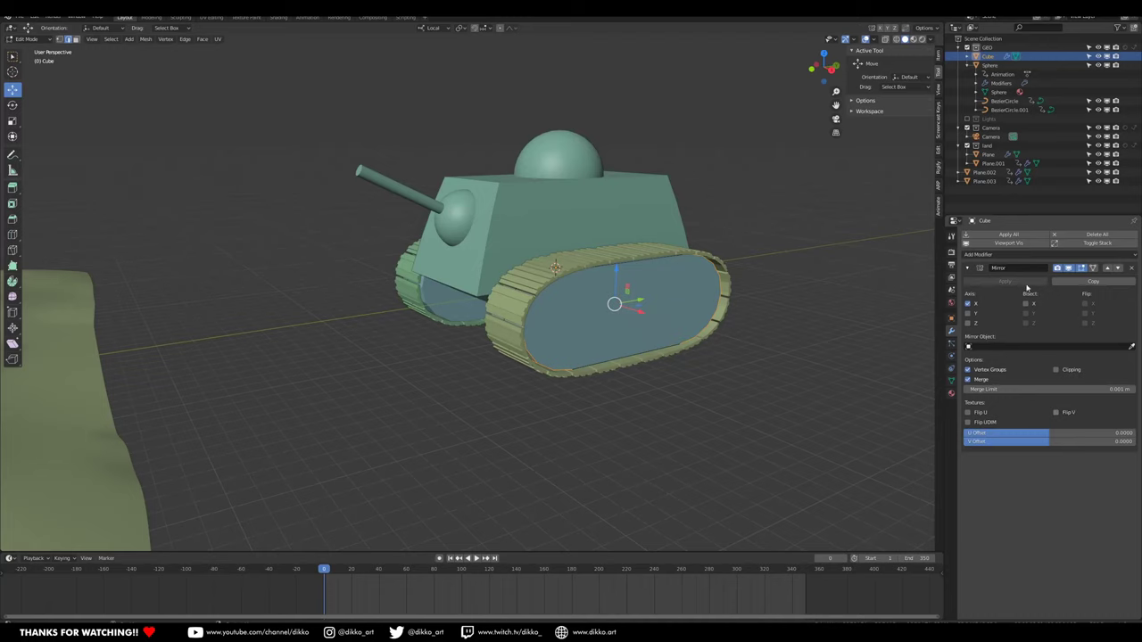
# Add Dynamic Paint to the filler block, set it up as a Brush instead of a Canvas, and choose its paint source.
pyautogui.click(994, 255)
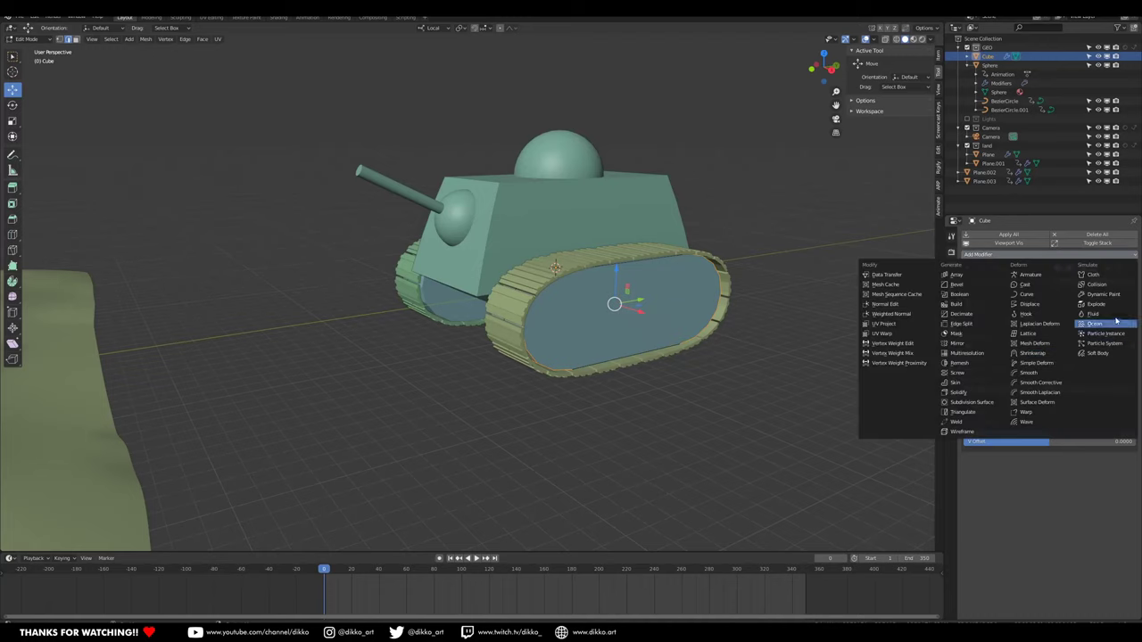
pyautogui.click(1101, 294)
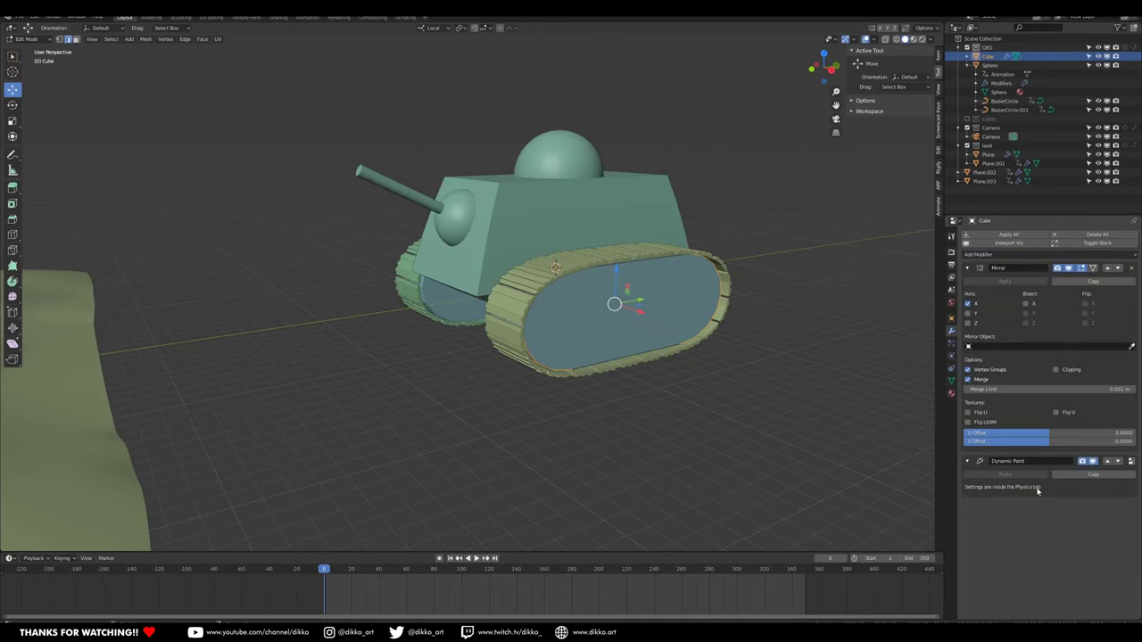
pyautogui.click(1129, 463)
pyautogui.click(1085, 328)
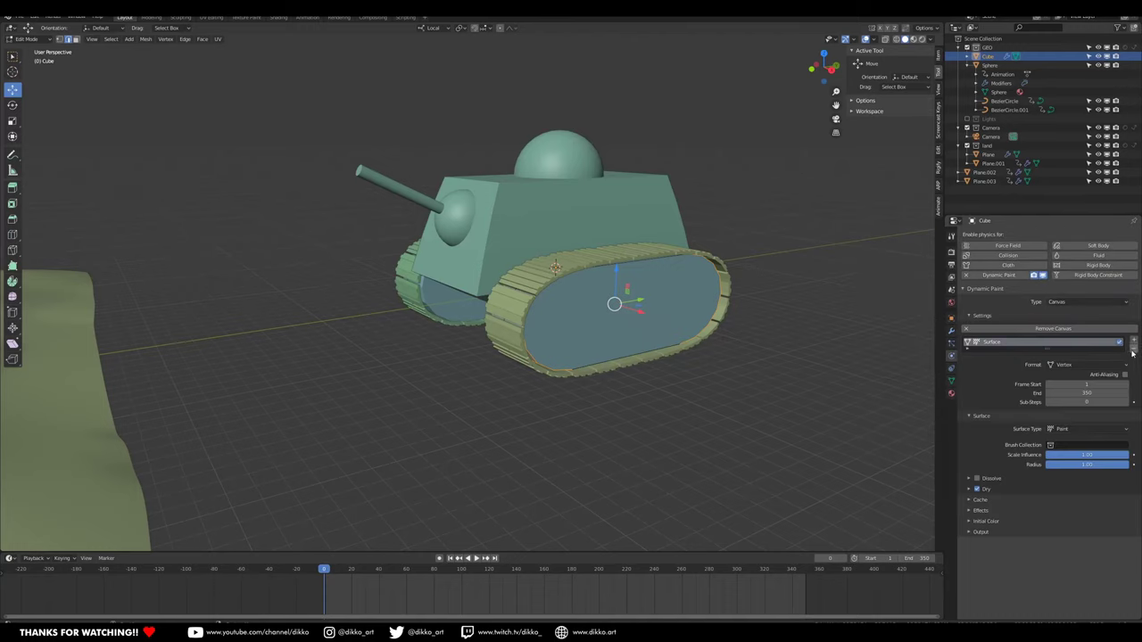
pyautogui.click(1064, 330)
pyautogui.click(1066, 303)
pyautogui.click(1063, 326)
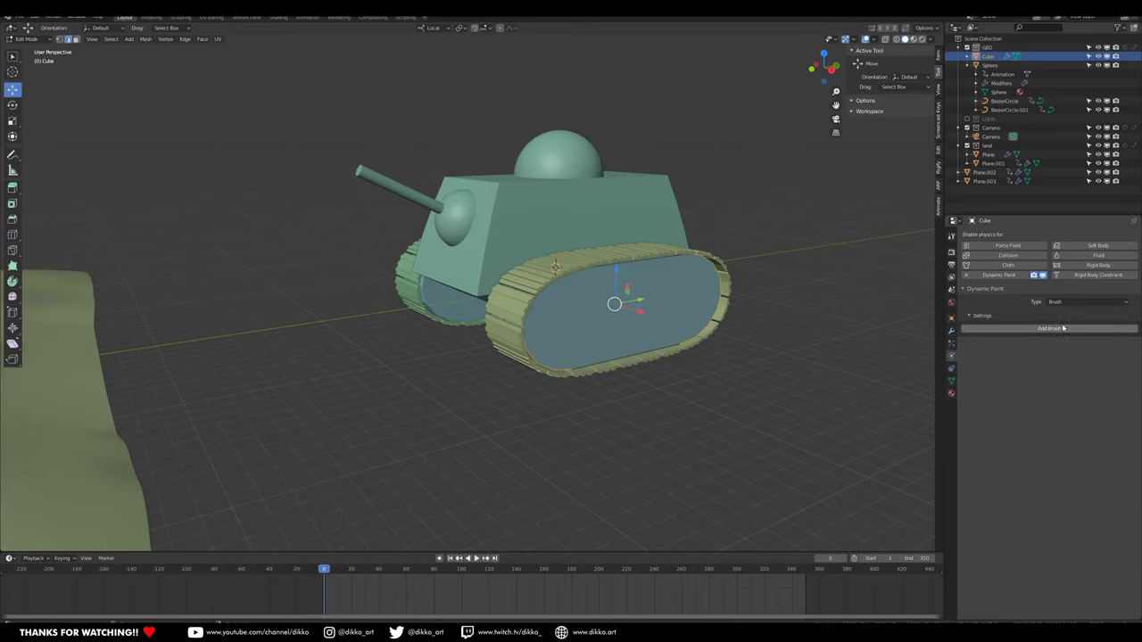
pyautogui.click(1075, 328)
pyautogui.click(1072, 406)
pyautogui.click(1084, 439)
# Return to Object Mode and parent the filler block to the tank body as Object with Keep Transform.
pyautogui.moveTo(428, 357); pyautogui.dragTo(513, 347, button='middle')
pyautogui.click(25, 39)
pyautogui.click(31, 46)
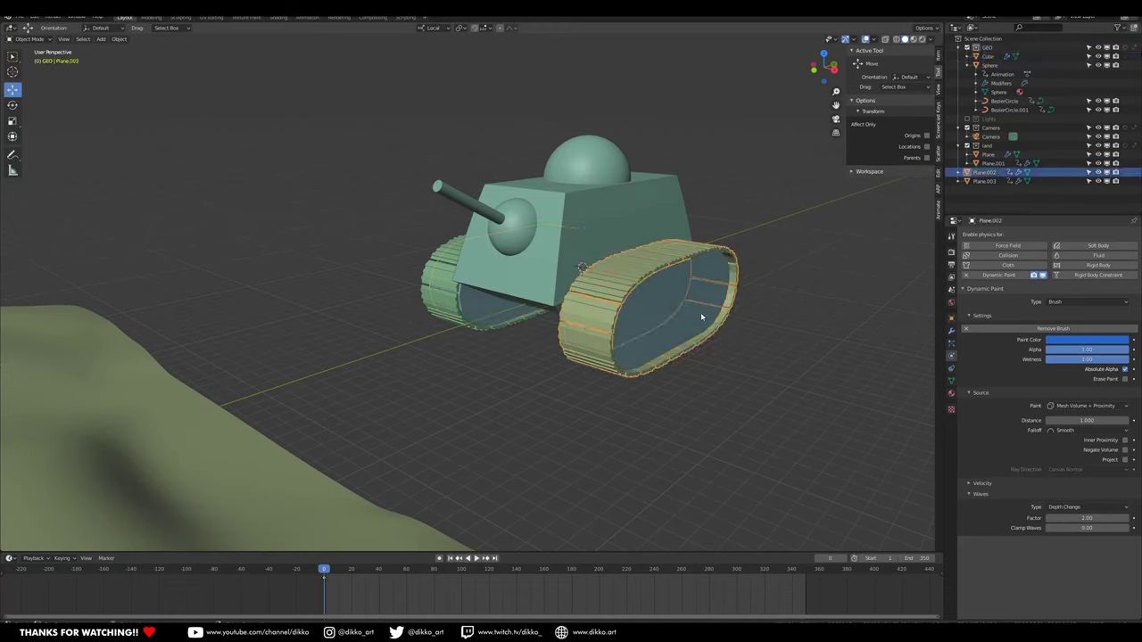
pyautogui.keyDown('shift'); pyautogui.click(652, 201); pyautogui.keyUp('shift')
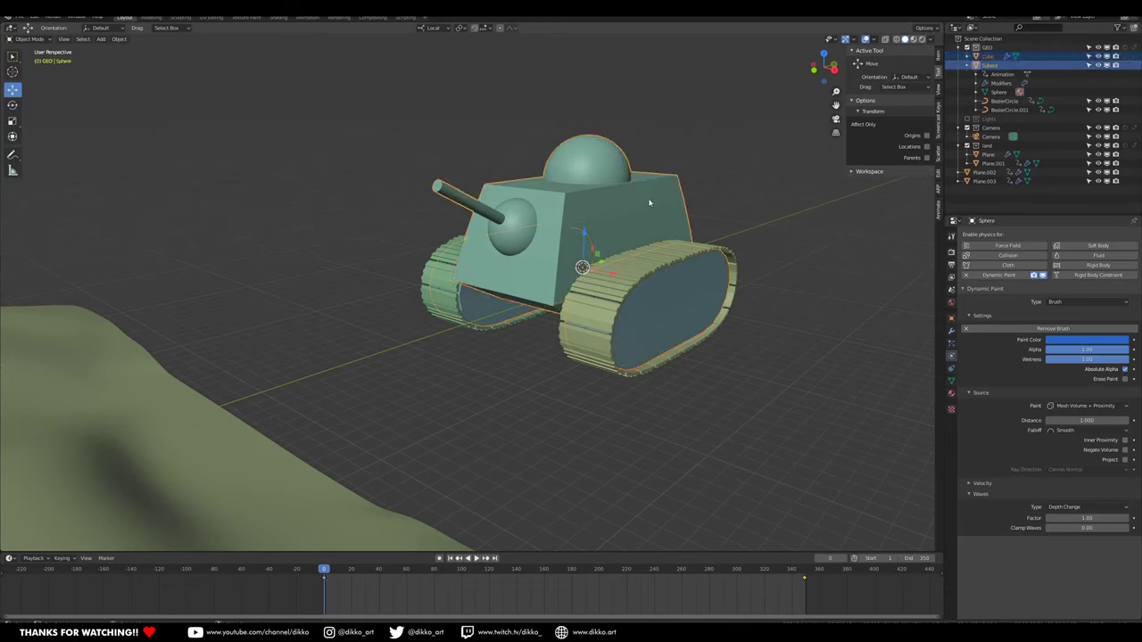
pyautogui.hotkey('ctrl', 'p')
pyautogui.click(647, 199)
# Play the animation through about frame 279 and examine how the tank imprints the terrain and disturbs the ocean.
pyautogui.moveTo(647, 199); pyautogui.dragTo(500, 473, button='middle')
pyautogui.press('space')
pyautogui.keyDown('shift'); pyautogui.moveTo(435, 395); pyautogui.dragTo(632, 326, button='middle'); pyautogui.keyUp('shift')
pyautogui.scroll(3, 556, 374)
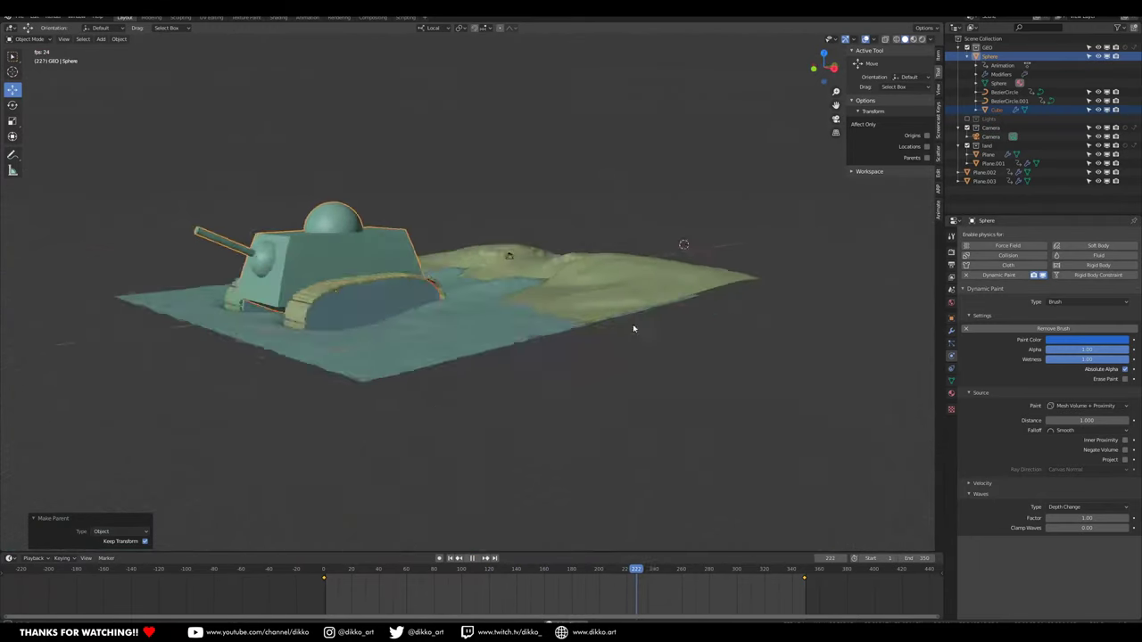
pyautogui.press('space')
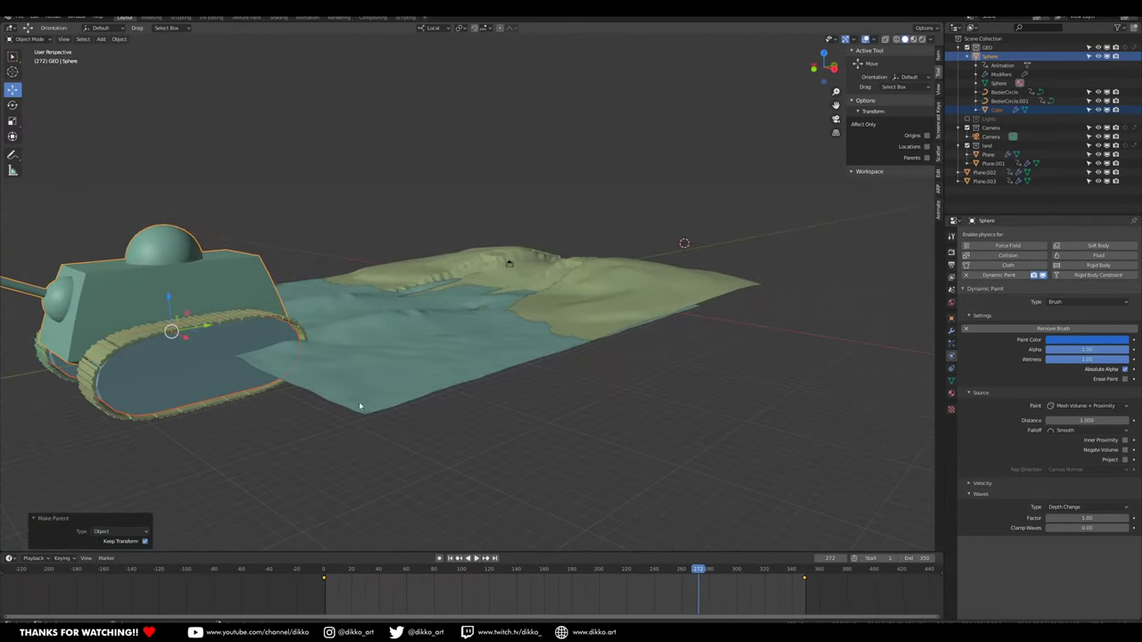
pyautogui.moveTo(510, 305); pyautogui.dragTo(589, 346, button='middle')
pyautogui.press('space')
pyautogui.press('space')
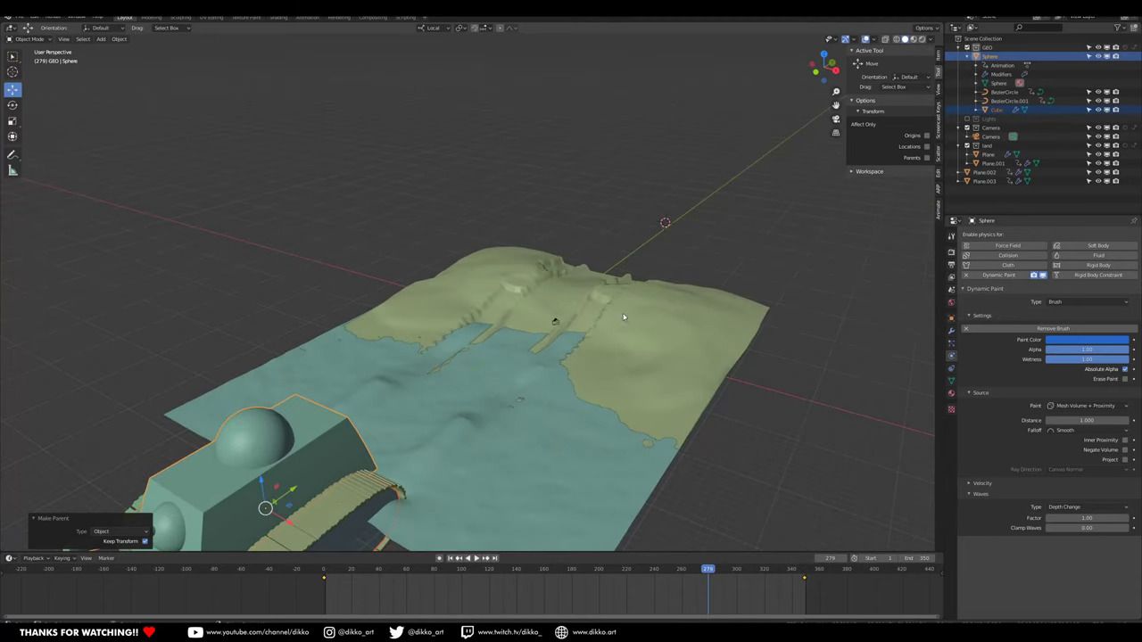
# Set the terrain canvas's Displace Factor to 3 and Max Displace to 2.
pyautogui.click(626, 314)
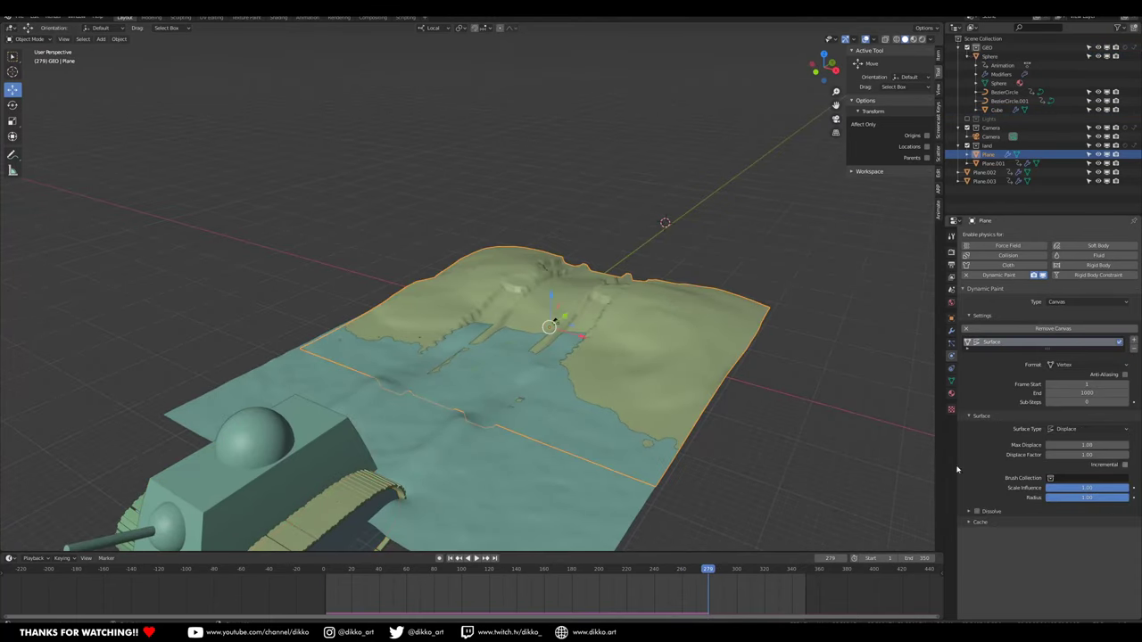
pyautogui.moveTo(751, 391); pyautogui.dragTo(681, 365, button='middle')
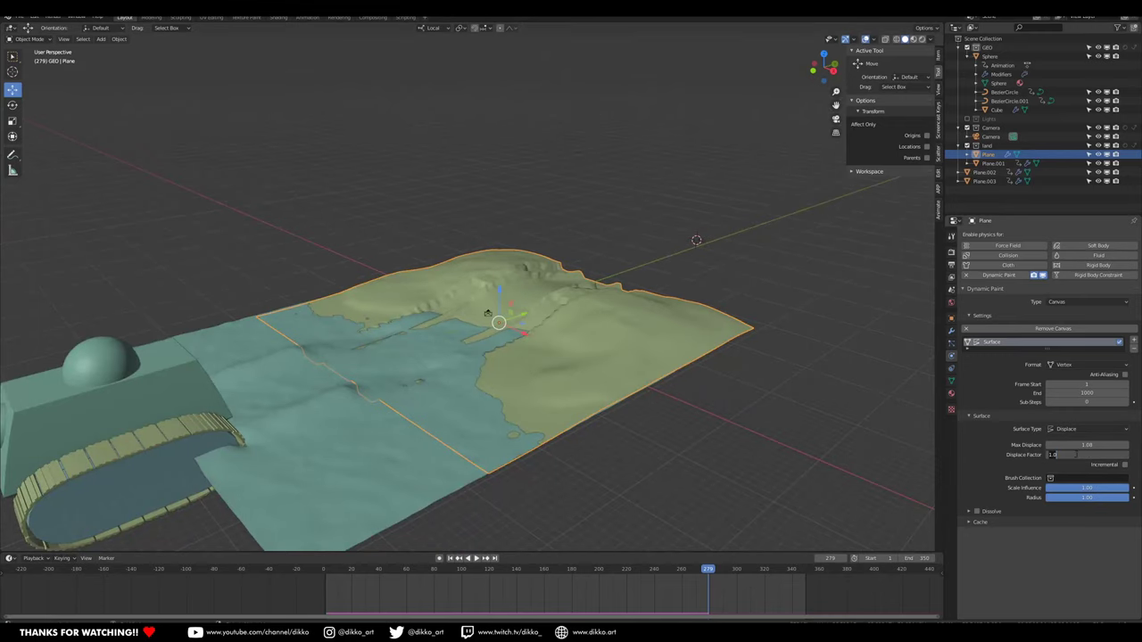
pyautogui.write('3')
pyautogui.press('Return')
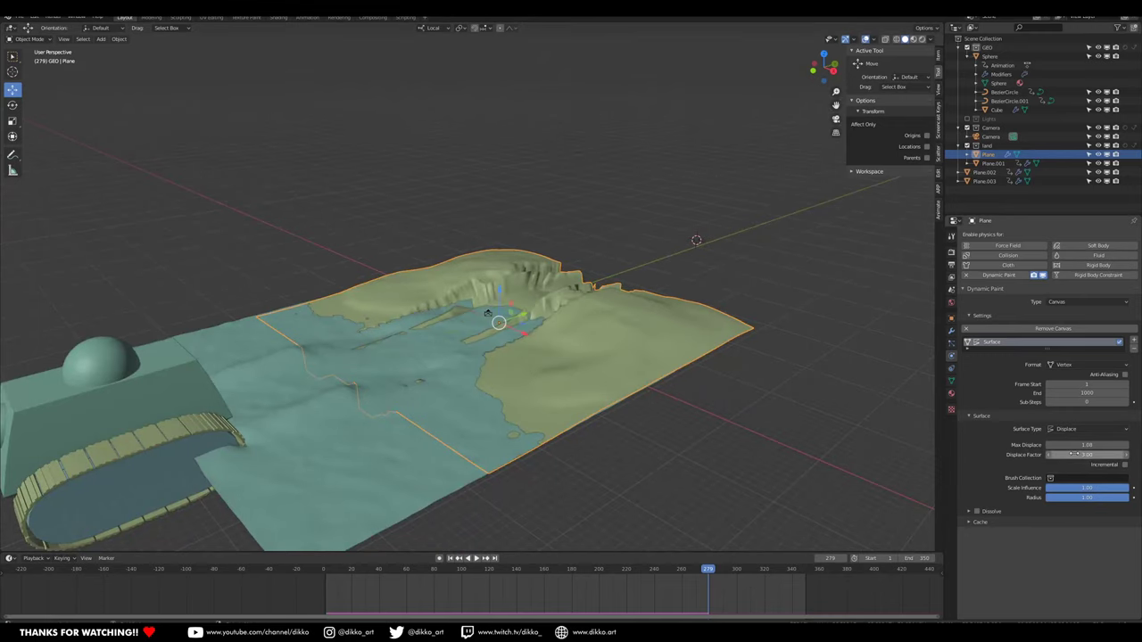
pyautogui.moveTo(380, 359)
pyautogui.mouseDown(button='middle')
pyautogui.moveTo(416, 362)
pyautogui.moveTo(384, 355)
pyautogui.mouseUp(button='middle')
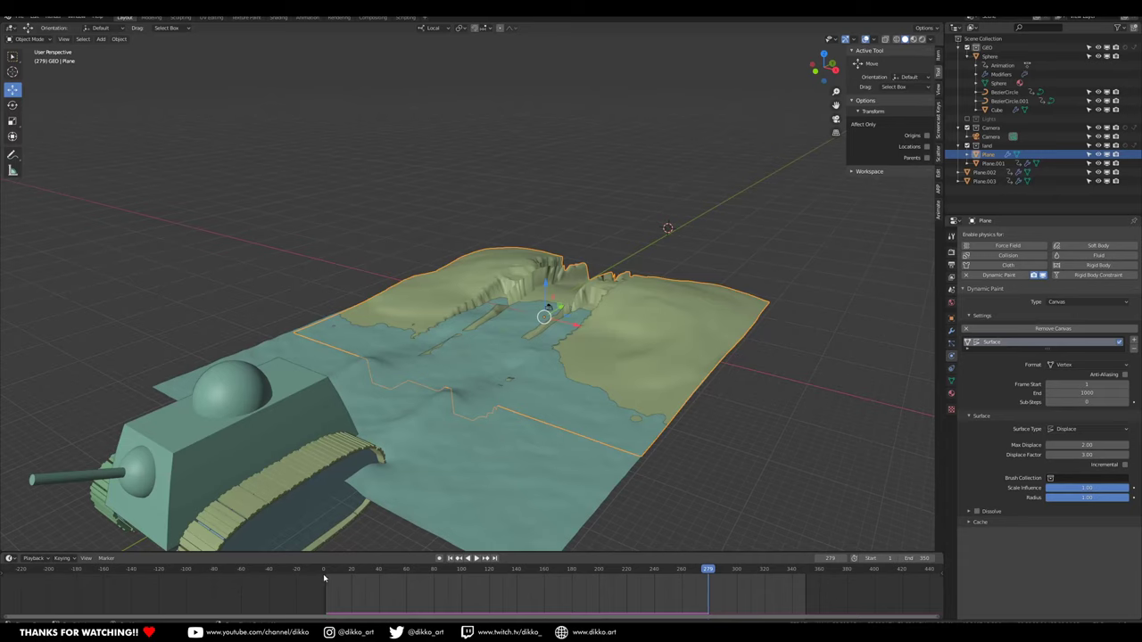
# Replay the animation from the start and scrub to frame 151 to check the terrain displacement.
pyautogui.moveTo(324, 579); pyautogui.dragTo(329, 574)
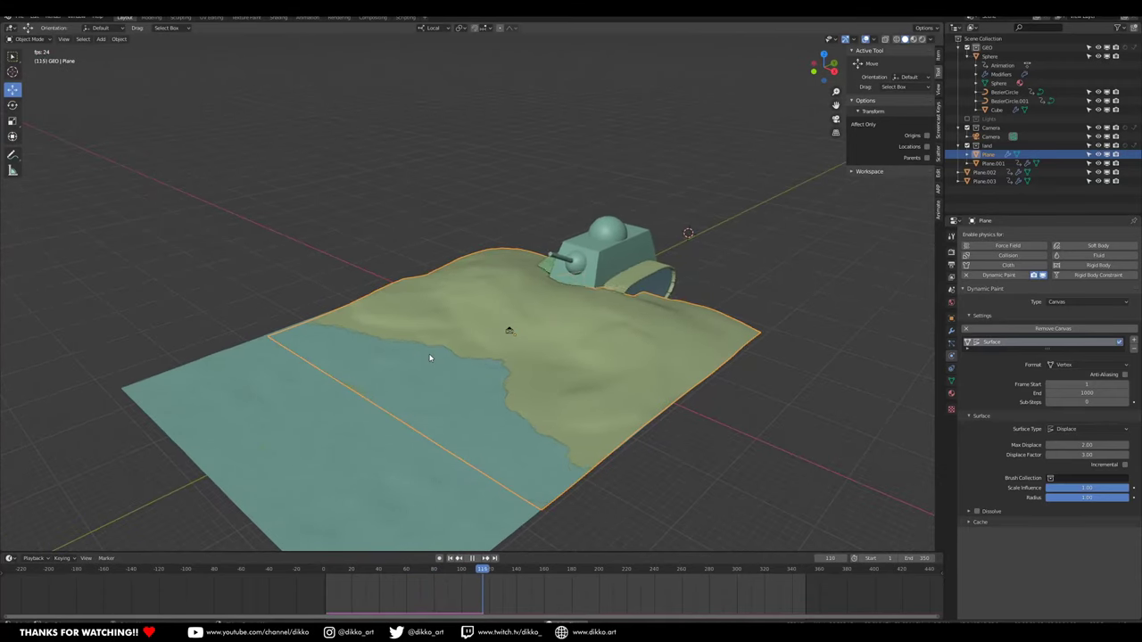
pyautogui.moveTo(434, 356); pyautogui.dragTo(623, 354, button='middle')
pyautogui.press('space')
pyautogui.moveTo(333, 571); pyautogui.dragTo(531, 555)
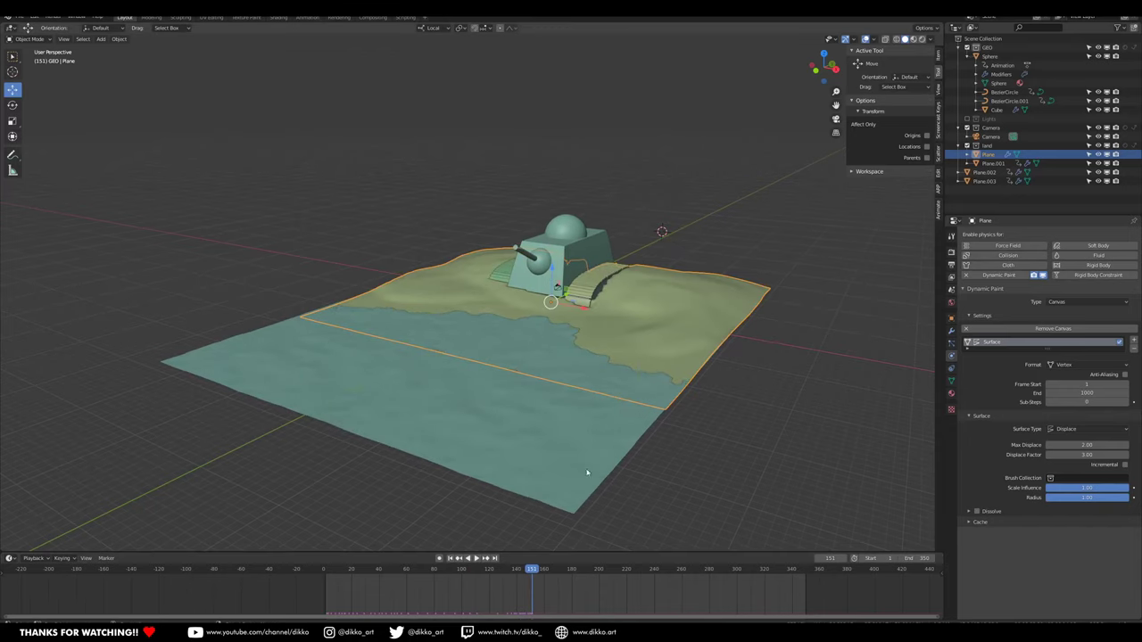
# Flatten the terrain along its local Z axis and apply its scale.
pyautogui.press('s')
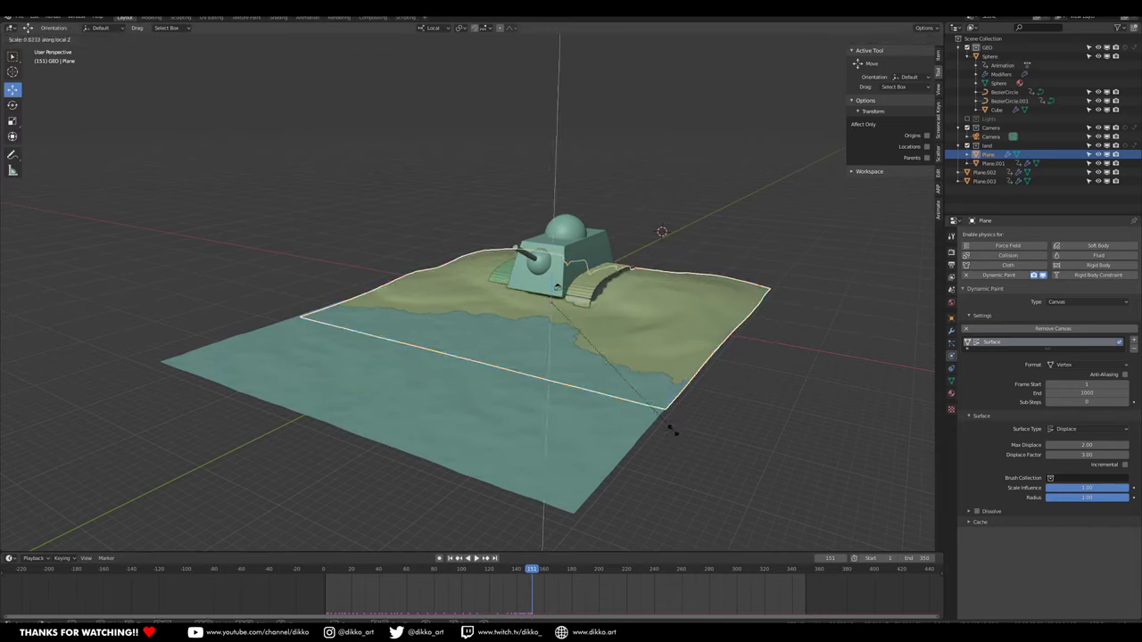
pyautogui.click(638, 375)
pyautogui.hotkey('ctrl', 'a')
pyautogui.click(635, 378)
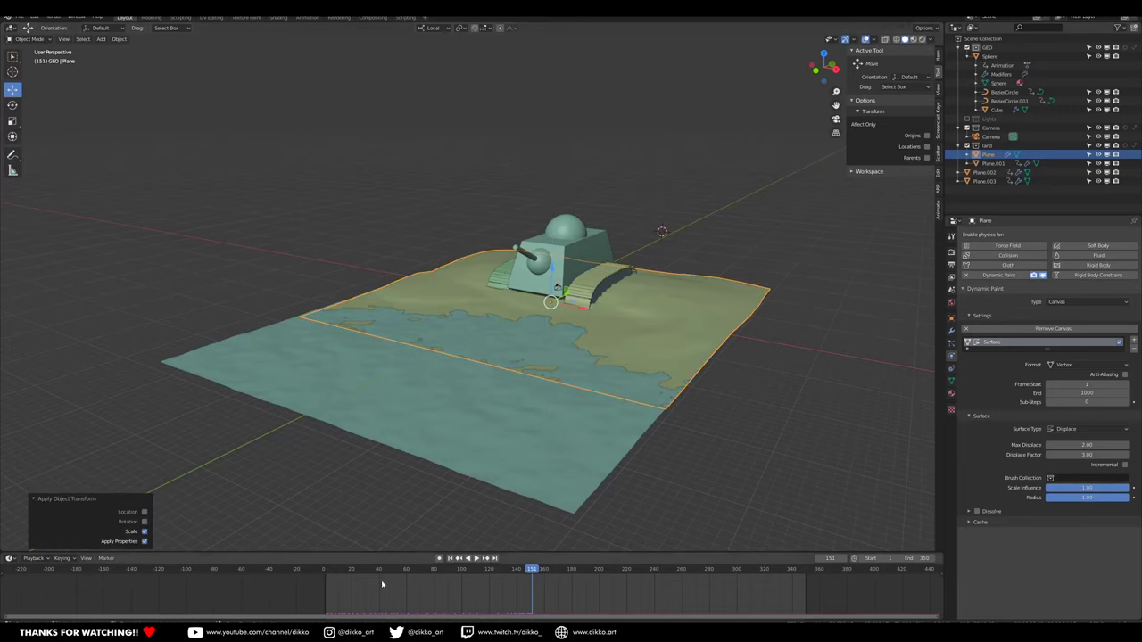
# Play the animation again from frame 0, then inspect the tank's height against the flattened terrain at frame 135.
pyautogui.click(325, 574)
pyautogui.press('space')
pyautogui.moveTo(437, 414); pyautogui.dragTo(462, 314, button='middle')
pyautogui.press('space')
pyautogui.moveTo(540, 576); pyautogui.dragTo(510, 607)
pyautogui.moveTo(448, 477); pyautogui.dragTo(514, 382, button='middle')
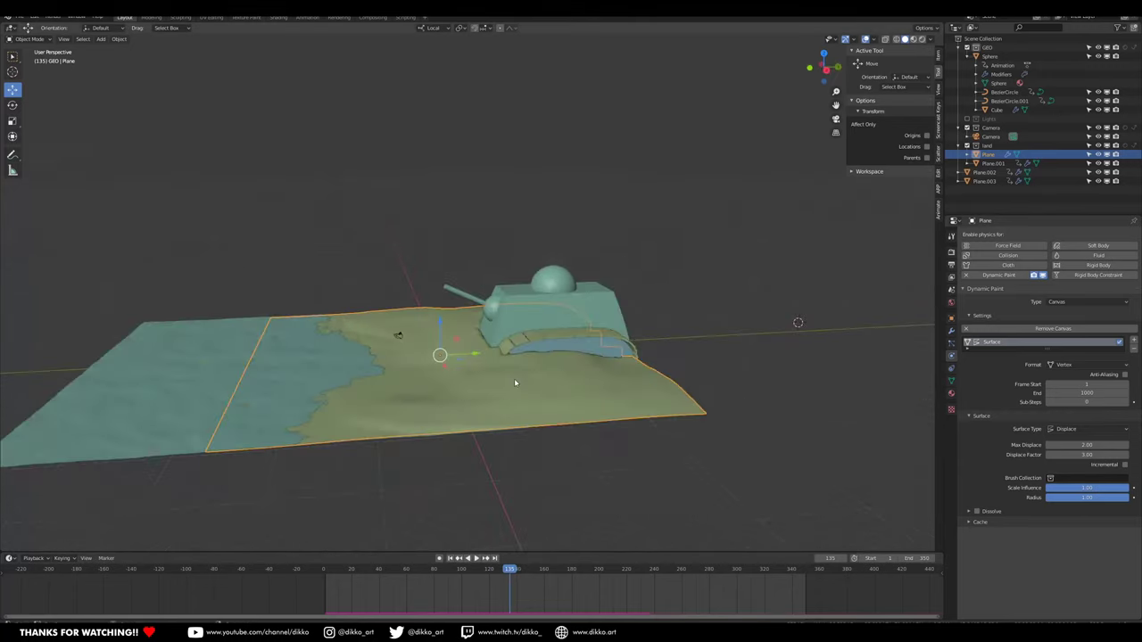
# Try raising the tank body on its own above the terrain at frame 135.
pyautogui.click(584, 310)
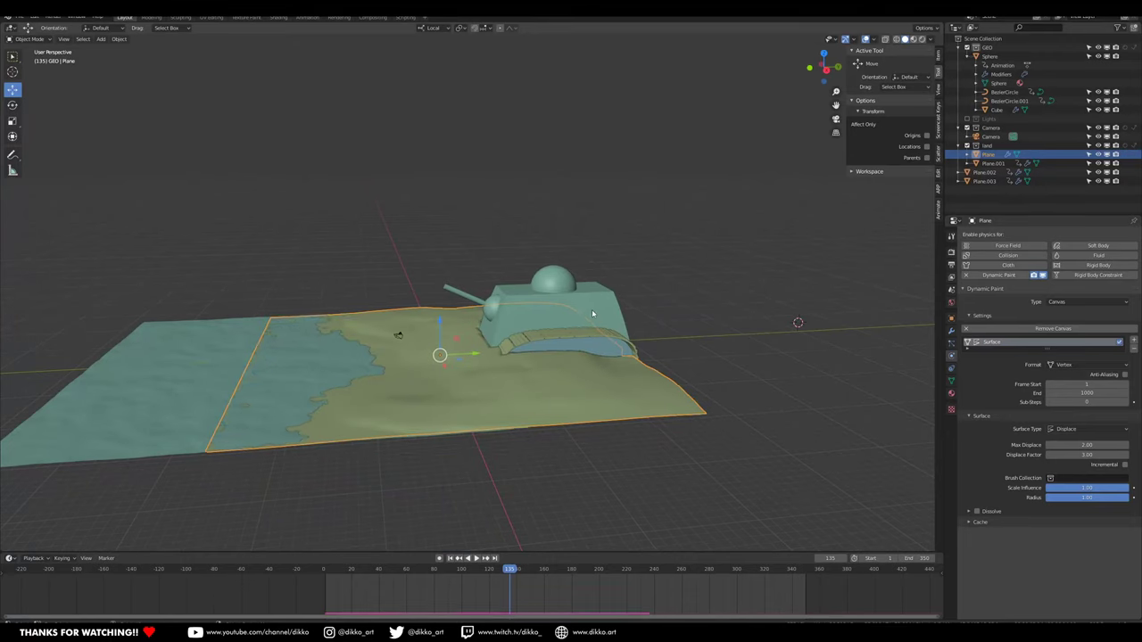
pyautogui.moveTo(558, 310); pyautogui.dragTo(539, 276)
pyautogui.click(601, 341)
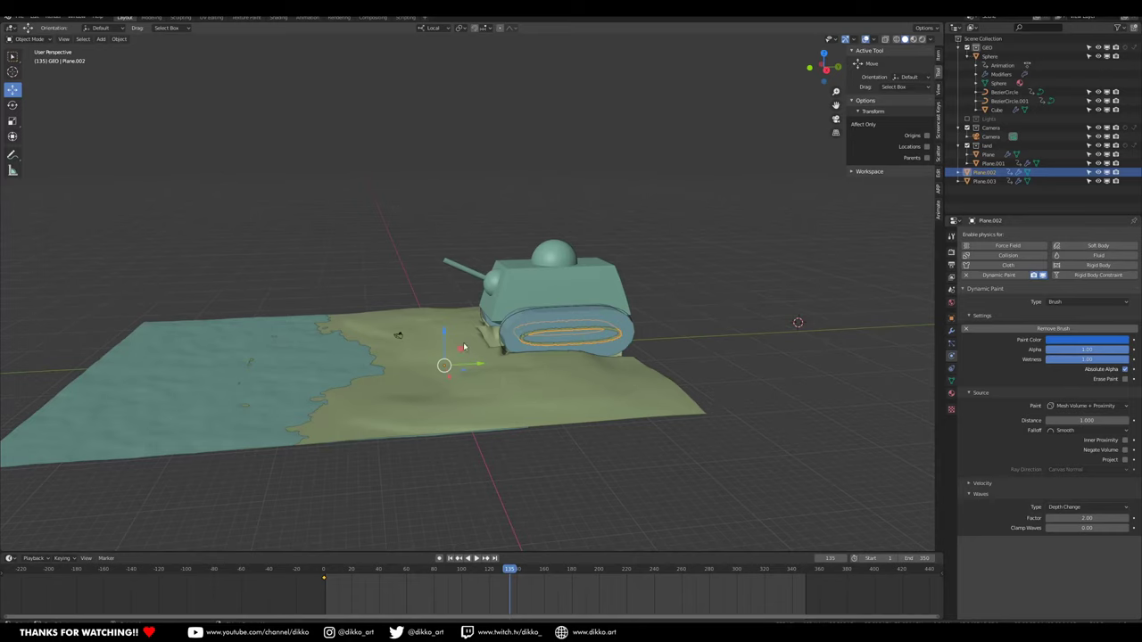
# Try raising the tank body and both tracks together along their local vertical axis at frame 135.
pyautogui.click(537, 342)
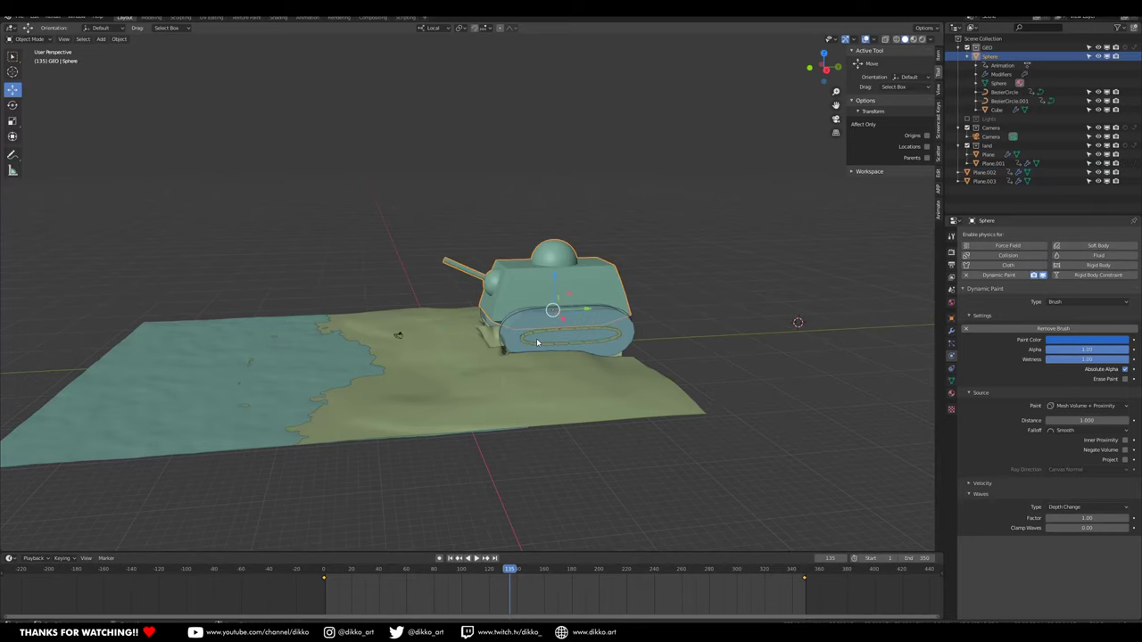
pyautogui.keyDown('shift'); pyautogui.click(614, 336); pyautogui.keyUp('shift')
pyautogui.moveTo(614, 336); pyautogui.dragTo(664, 348, button='middle')
pyautogui.keyDown('shift'); pyautogui.click(504, 284); pyautogui.keyUp('shift')
pyautogui.moveTo(505, 296); pyautogui.dragTo(512, 330, button='middle')
pyautogui.press('g')
pyautogui.press('z')
pyautogui.press('z')
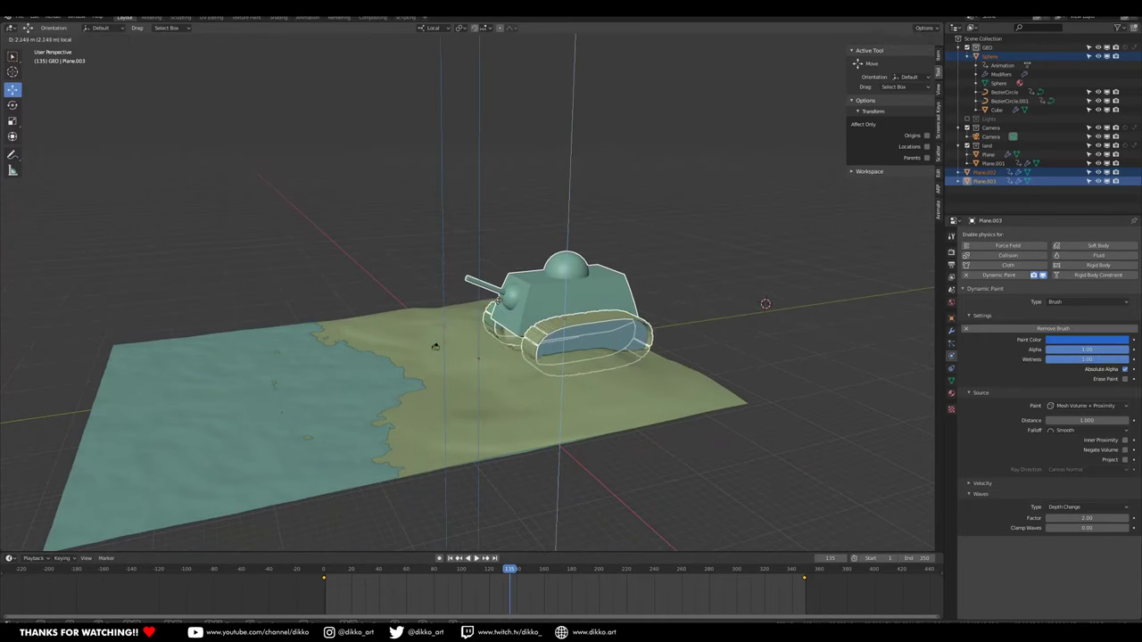
pyautogui.click(506, 290)
pyautogui.moveTo(486, 416); pyautogui.dragTo(458, 407, button='middle')
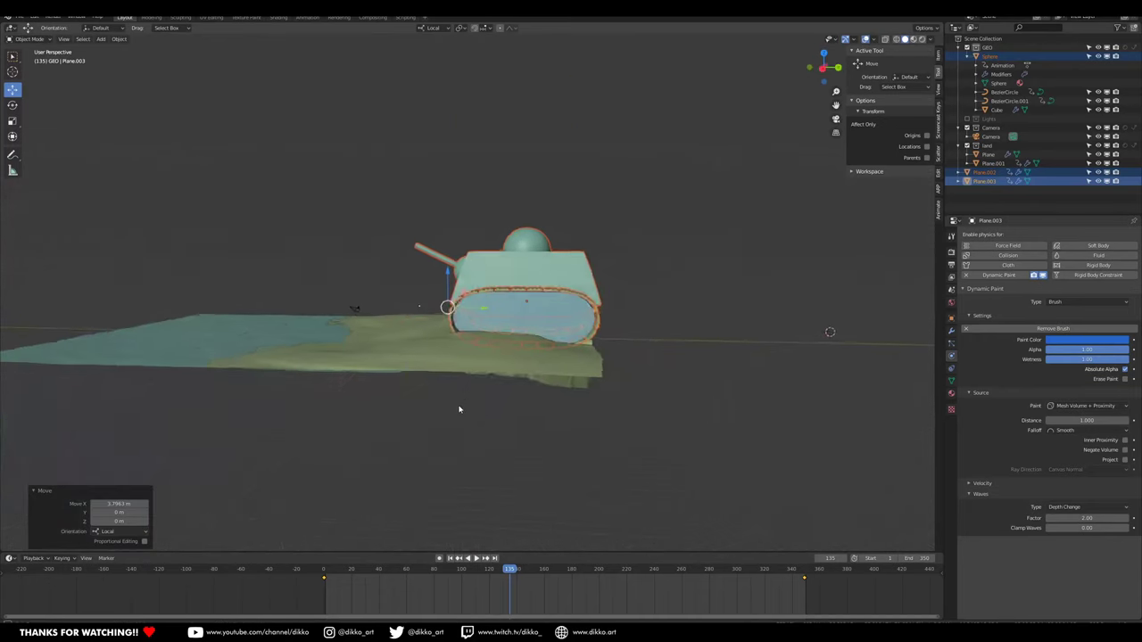
# Return to frame 0 and delete the keyframes from each of the two tracks.
pyautogui.moveTo(316, 574)
pyautogui.mouseDown()
pyautogui.moveTo(345, 572)
pyautogui.moveTo(322, 577)
pyautogui.mouseUp()
pyautogui.press('space')
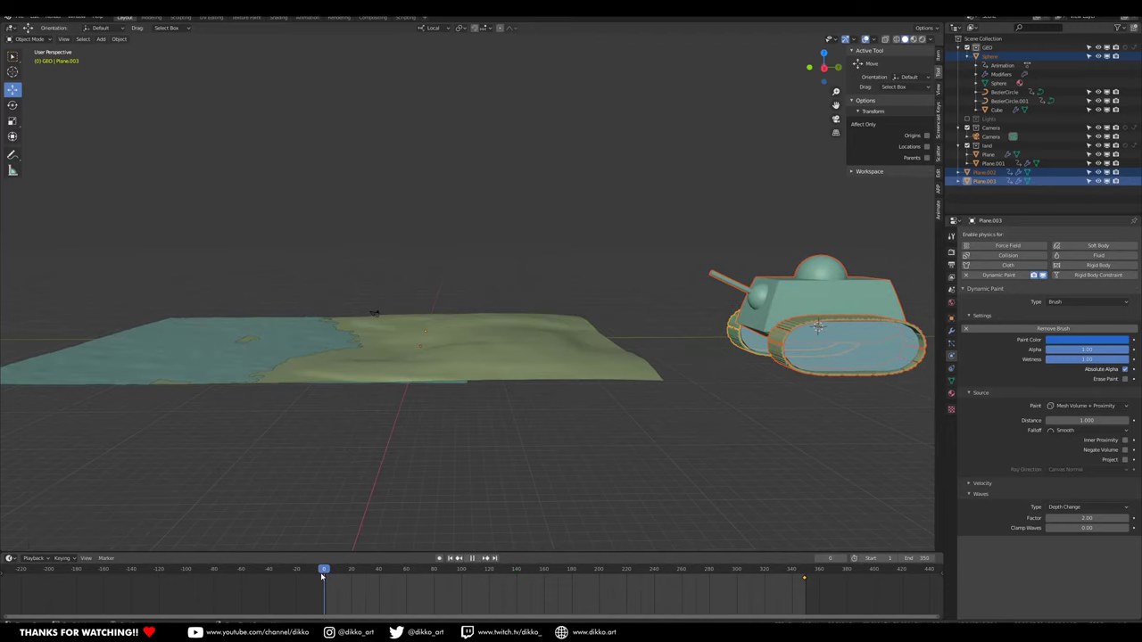
pyautogui.keyDown('shift'); pyautogui.moveTo(794, 379); pyautogui.dragTo(578, 393, button='middle'); pyautogui.keyUp('shift')
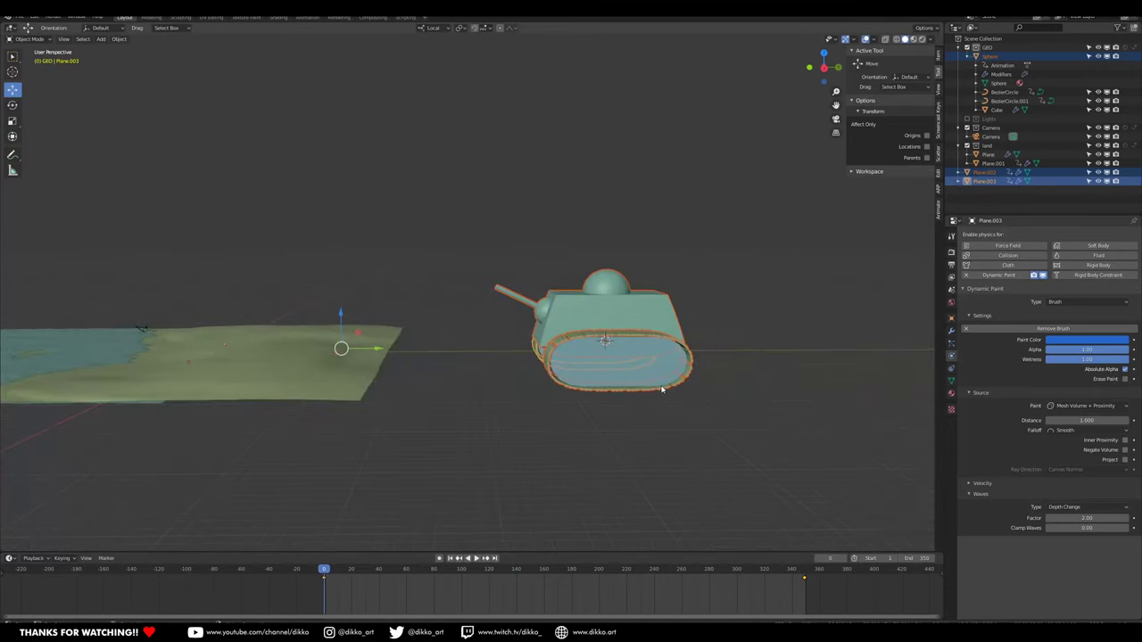
pyautogui.click(622, 341)
pyautogui.click(620, 334)
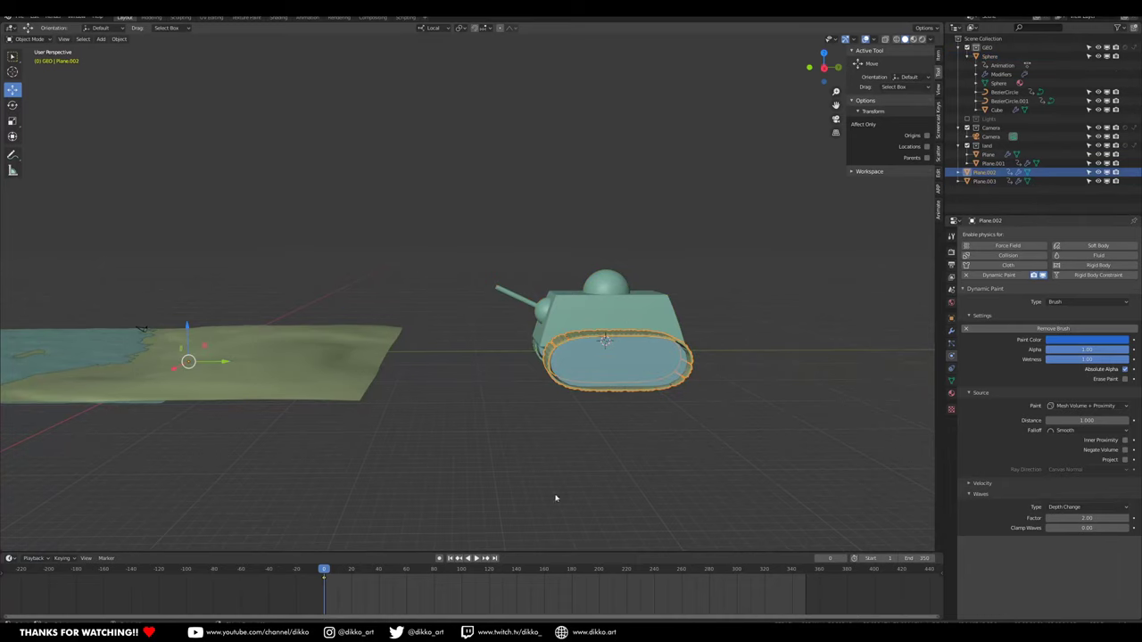
pyautogui.moveTo(543, 449); pyautogui.dragTo(563, 487, button='middle')
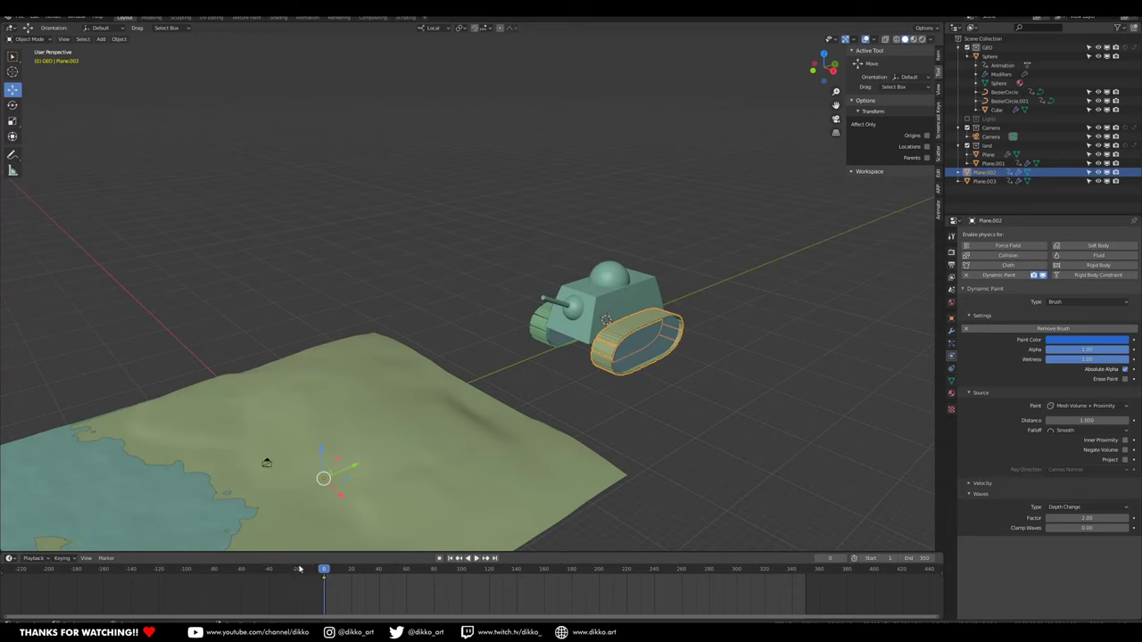
pyautogui.moveTo(500, 402); pyautogui.dragTo(589, 336, button='middle')
pyautogui.click(500, 321)
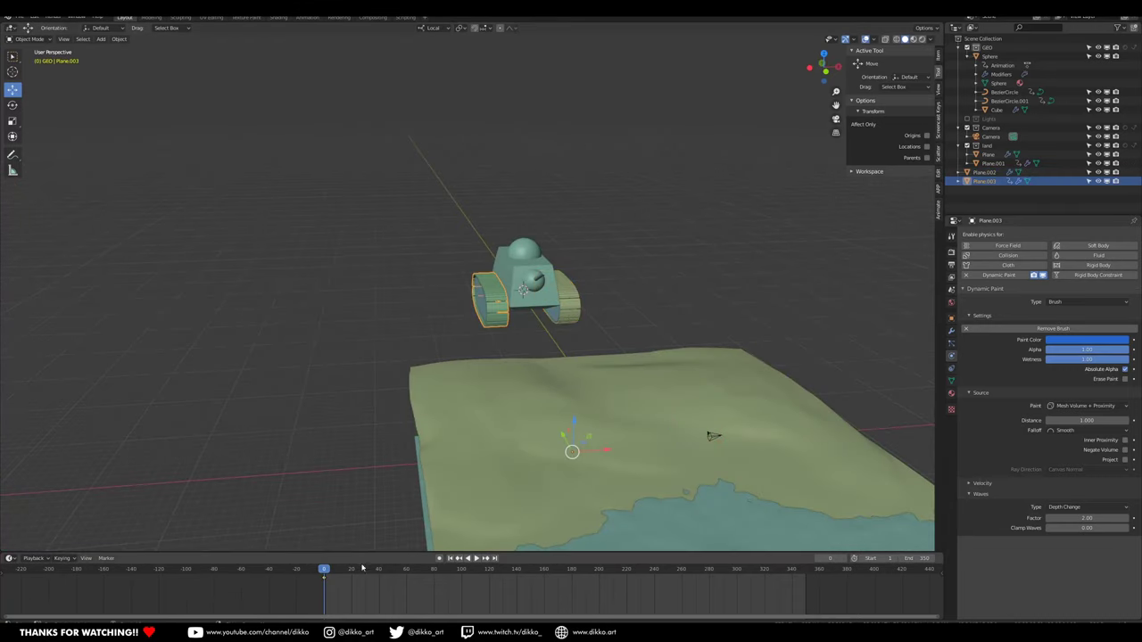
pyautogui.click(305, 579)
# Select both tracks and the tank body and raise them together by about 2.7 m.
pyautogui.moveTo(428, 393); pyautogui.dragTo(544, 391, button='middle')
pyautogui.click(529, 401)
pyautogui.keyDown('shift'); pyautogui.click(482, 367); pyautogui.keyUp('shift')
pyautogui.keyDown('shift'); pyautogui.click(584, 328); pyautogui.keyUp('shift')
pyautogui.moveTo(584, 327); pyautogui.dragTo(448, 386, button='middle')
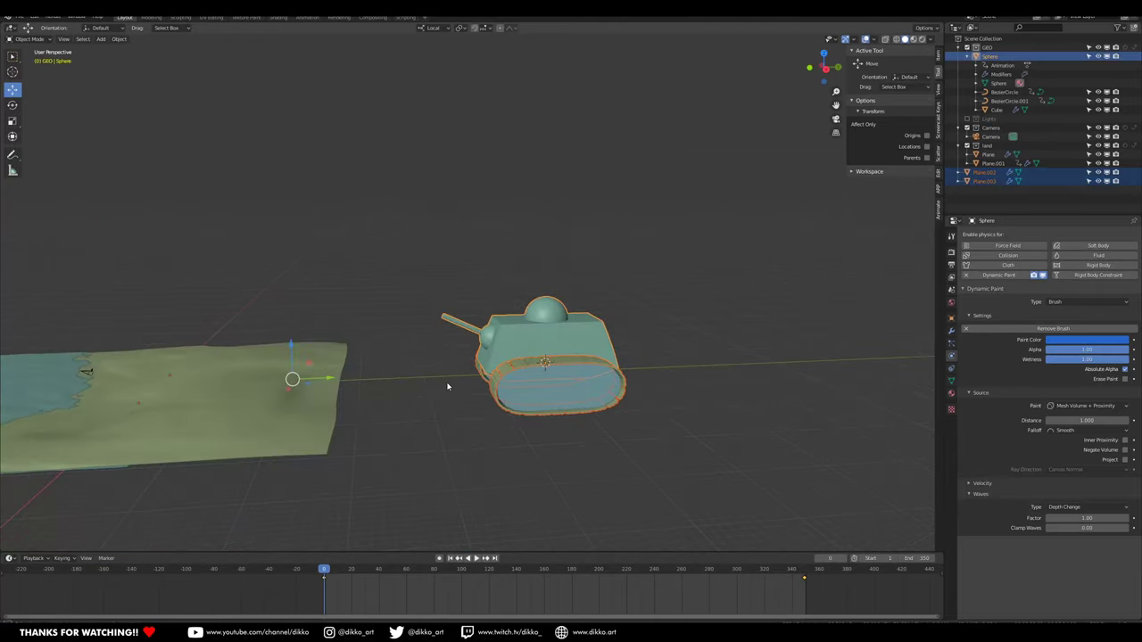
pyautogui.moveTo(291, 341); pyautogui.dragTo(290, 326)
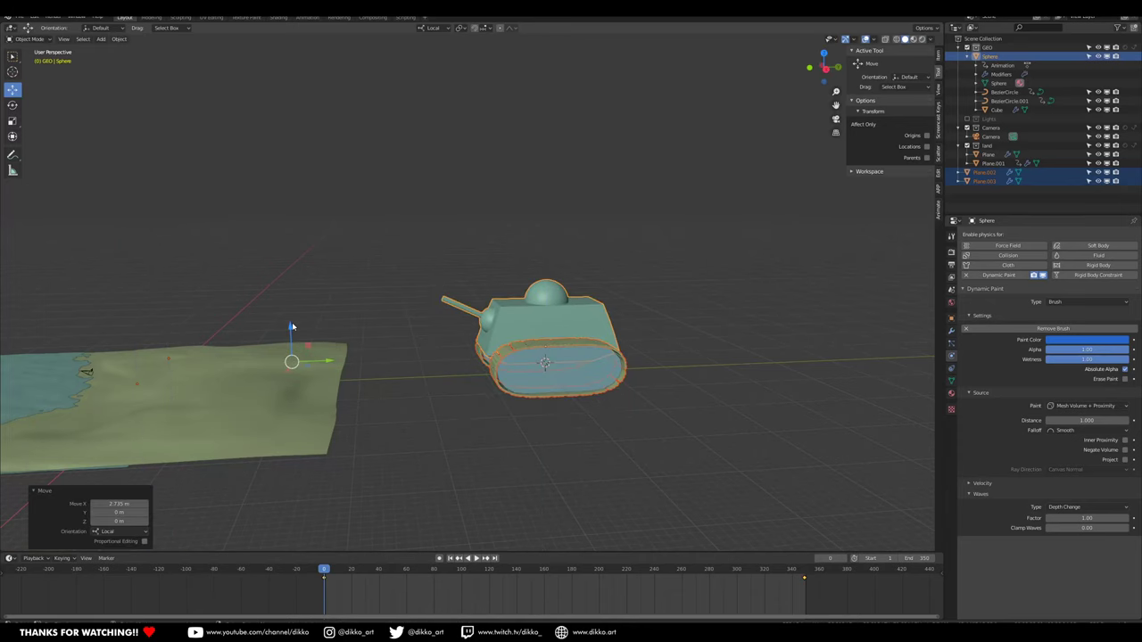
# In the right orthographic view, lower the tank body and tracks by about 0.13 m.
pyautogui.press('KP_3')
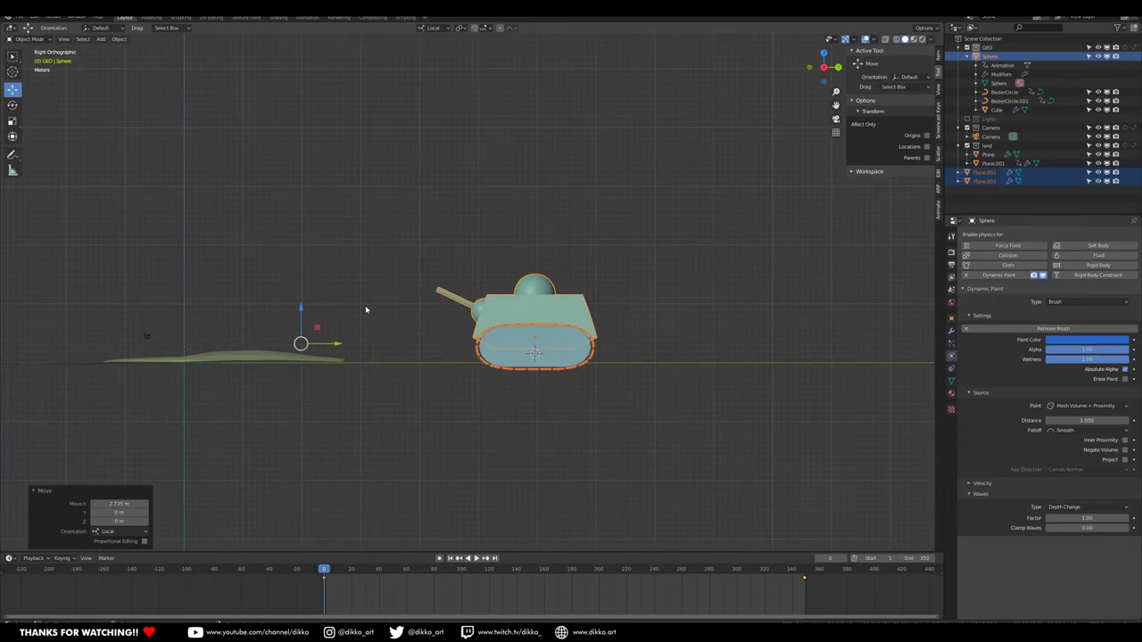
pyautogui.hotkey('alt', 'Tab')
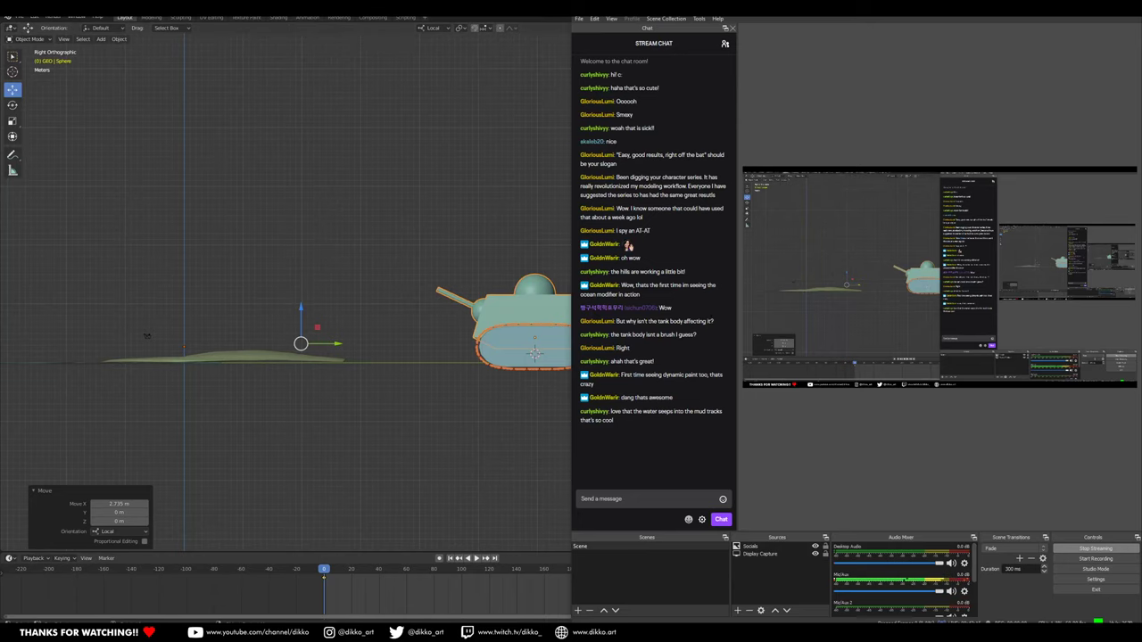
pyautogui.hotkey('alt', 'Tab')
pyautogui.press('g')
pyautogui.press('z')
pyautogui.click(294, 308)
pyautogui.scroll(1, 522, 399)
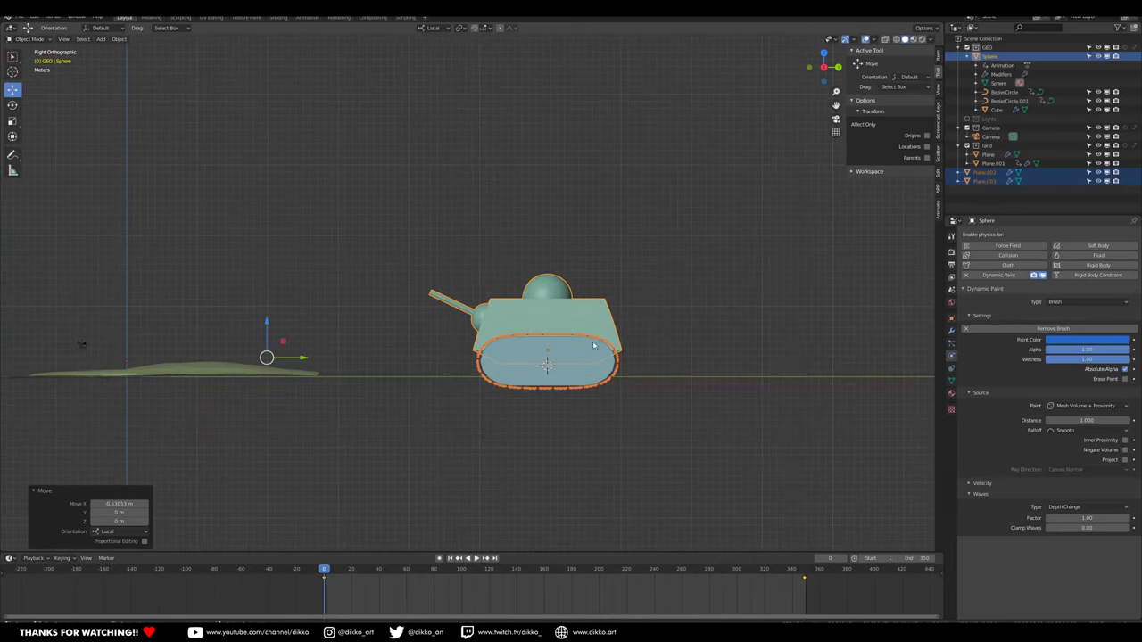
# Insert a LocRotScale keyframe for the tank body at frame 0.
pyautogui.click(559, 311)
pyautogui.rightClick(558, 309)
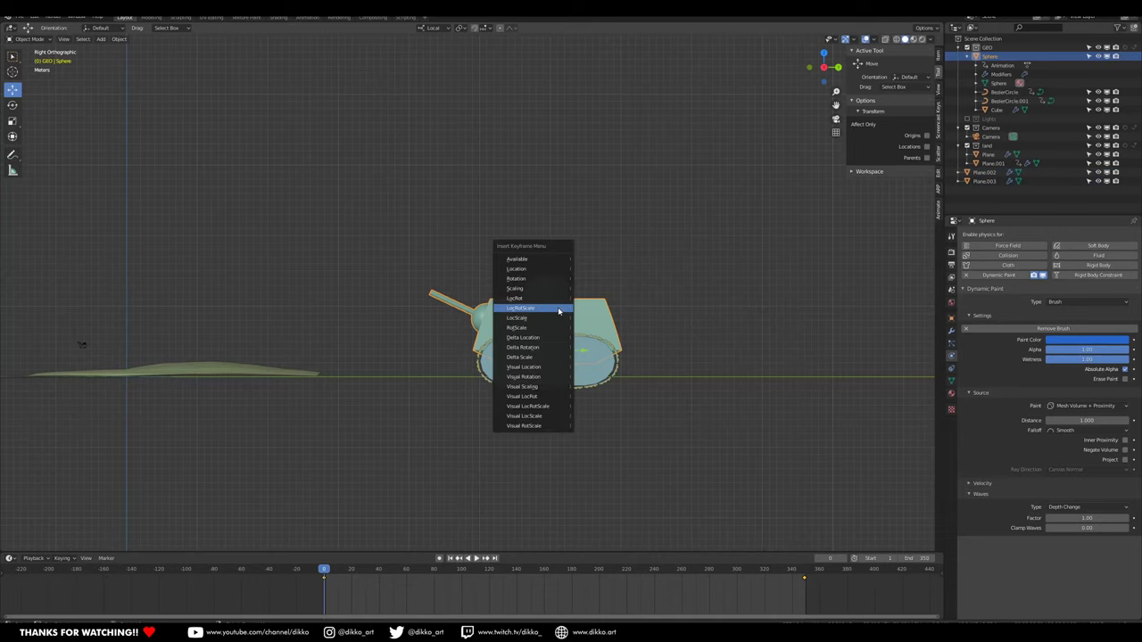
# Split the viewport, delete the tank body's end height keyframe in a Graph Editor, and return that area to a 3D Viewport.
pyautogui.moveTo(943, 24); pyautogui.dragTo(556, 36)
pyautogui.click(569, 30)
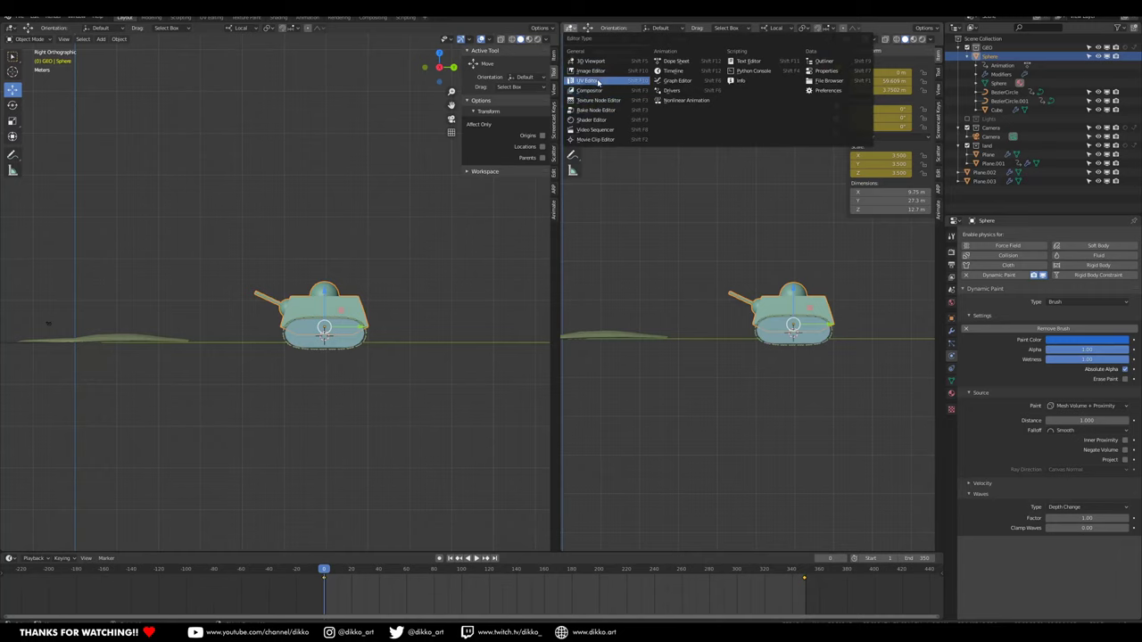
pyautogui.click(666, 86)
pyautogui.moveTo(846, 279); pyautogui.dragTo(801, 290)
pyautogui.press('x')
pyautogui.click(569, 30)
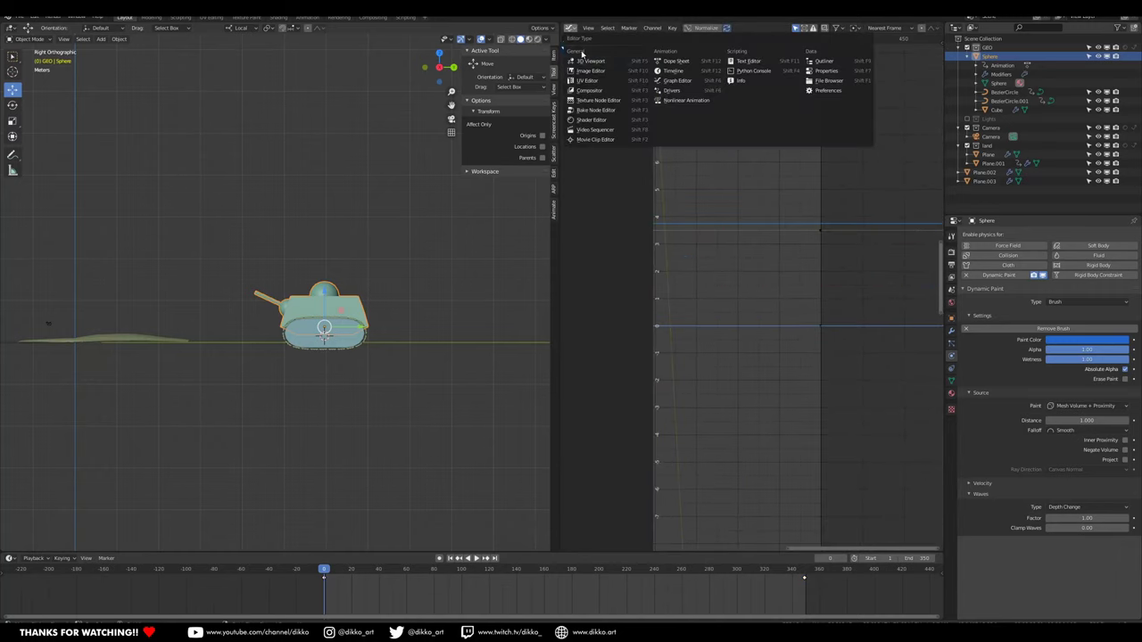
pyautogui.click(595, 54)
# Play the animation from frame 0 and examine the track imprints and water as the raised tank crosses the terrain.
pyautogui.moveTo(152, 378); pyautogui.dragTo(429, 335, button='middle')
pyautogui.press('space')
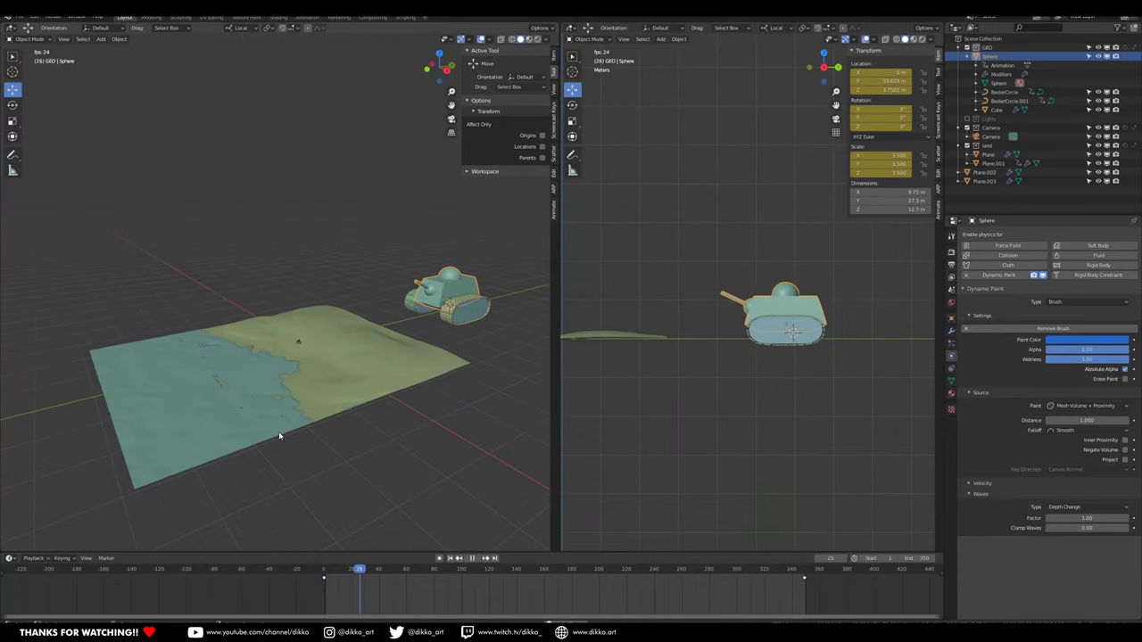
pyautogui.scroll(2, 277, 435)
pyautogui.moveTo(258, 431); pyautogui.dragTo(103, 431, button='middle')
pyautogui.moveTo(199, 354); pyautogui.dragTo(357, 332, button='middle')
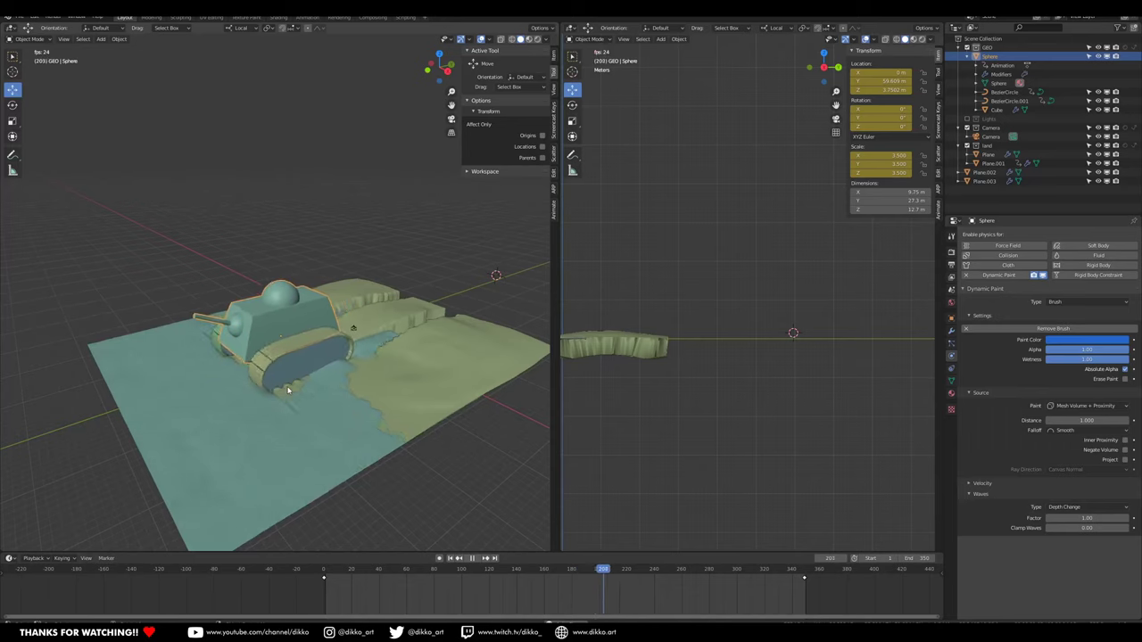
pyautogui.moveTo(394, 376)
pyautogui.mouseDown(button='middle')
pyautogui.moveTo(293, 419)
pyautogui.moveTo(224, 421)
pyautogui.moveTo(319, 390)
pyautogui.moveTo(409, 382)
pyautogui.mouseUp(button='middle')
# Select the terrain plane and switch it to Sculpt Mode.
pyautogui.click(409, 382)
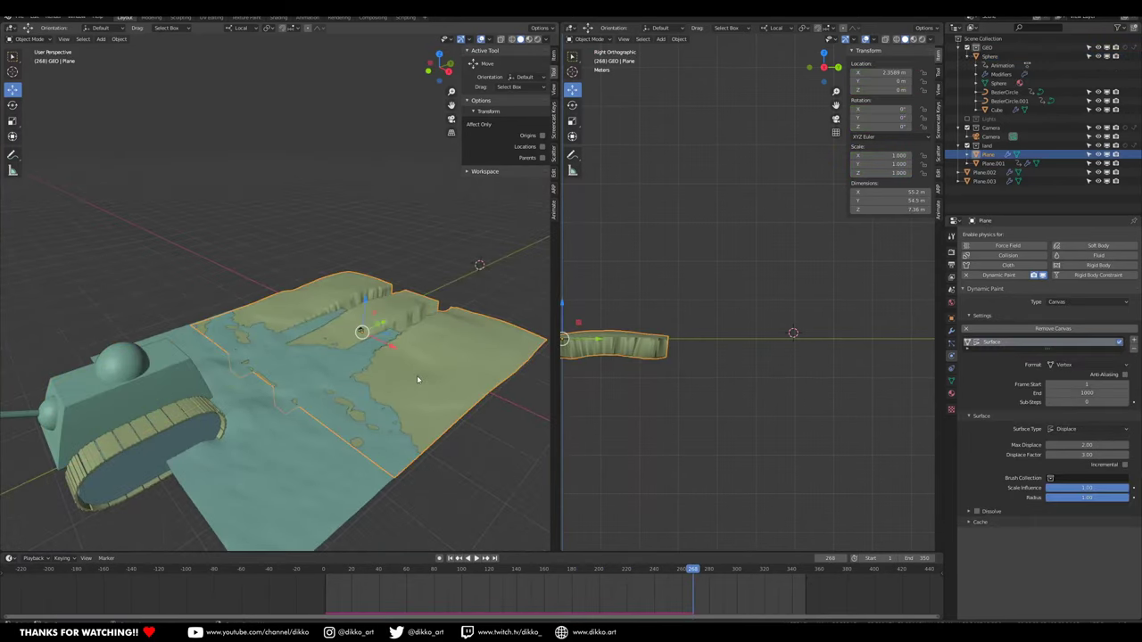
pyautogui.moveTo(225, 371); pyautogui.dragTo(179, 299, button='middle')
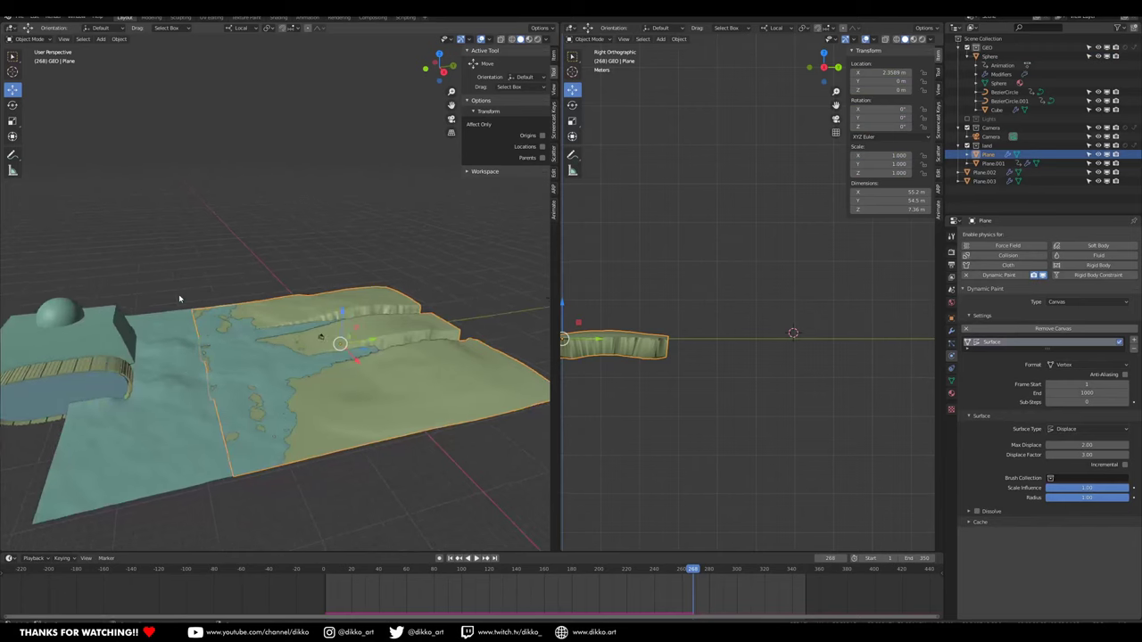
pyautogui.click(27, 39)
pyautogui.click(31, 69)
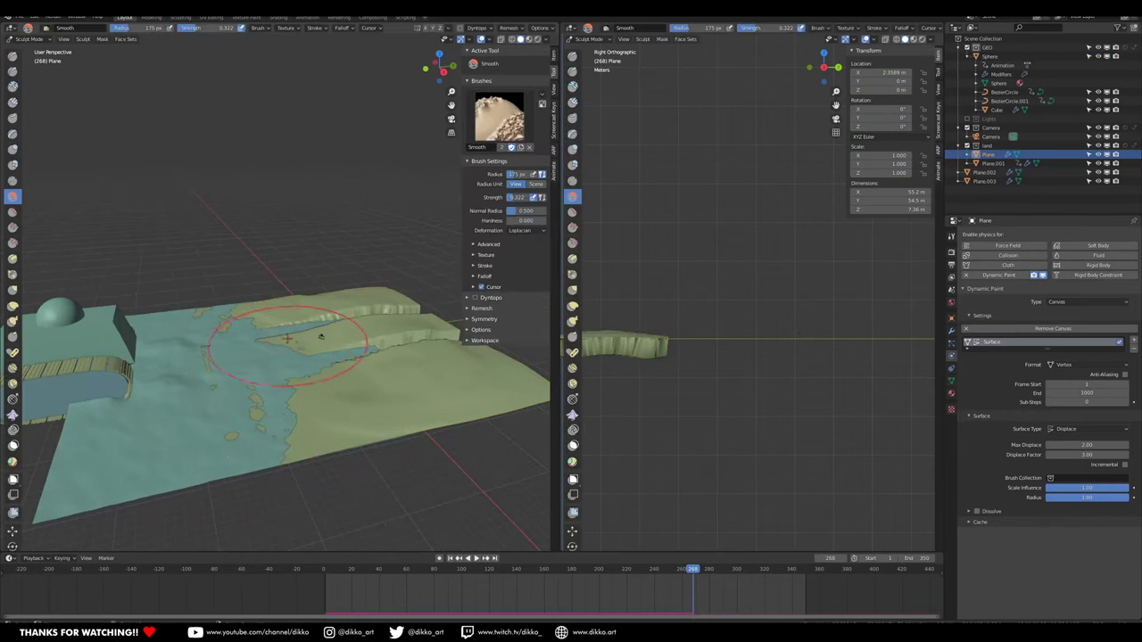
# Lower the bits of land poking through the water along the terrain's shoreline with the Inflate/Deflate brush.
pyautogui.moveTo(232, 339); pyautogui.dragTo(176, 328, button='middle')
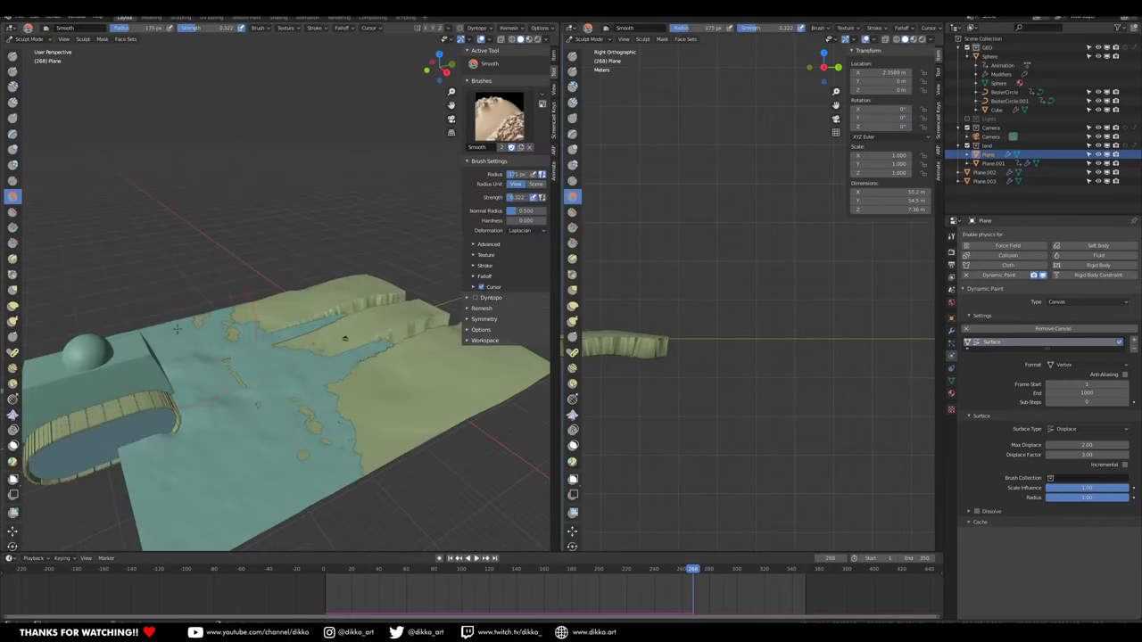
pyautogui.click(13, 149)
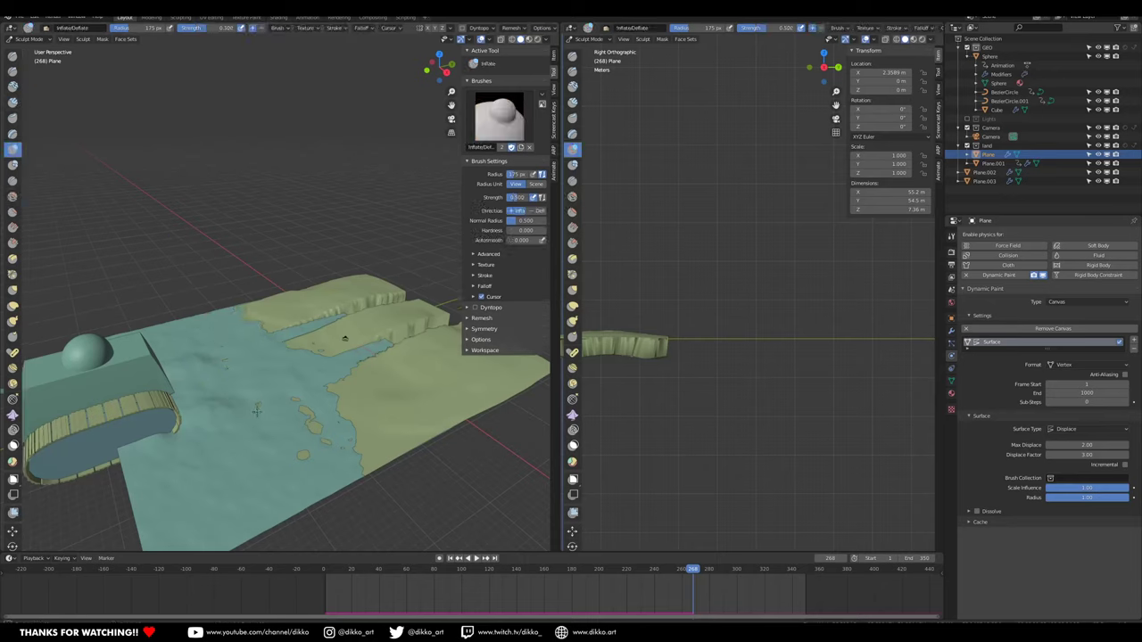
pyautogui.moveTo(348, 480); pyautogui.dragTo(330, 314, button='middle')
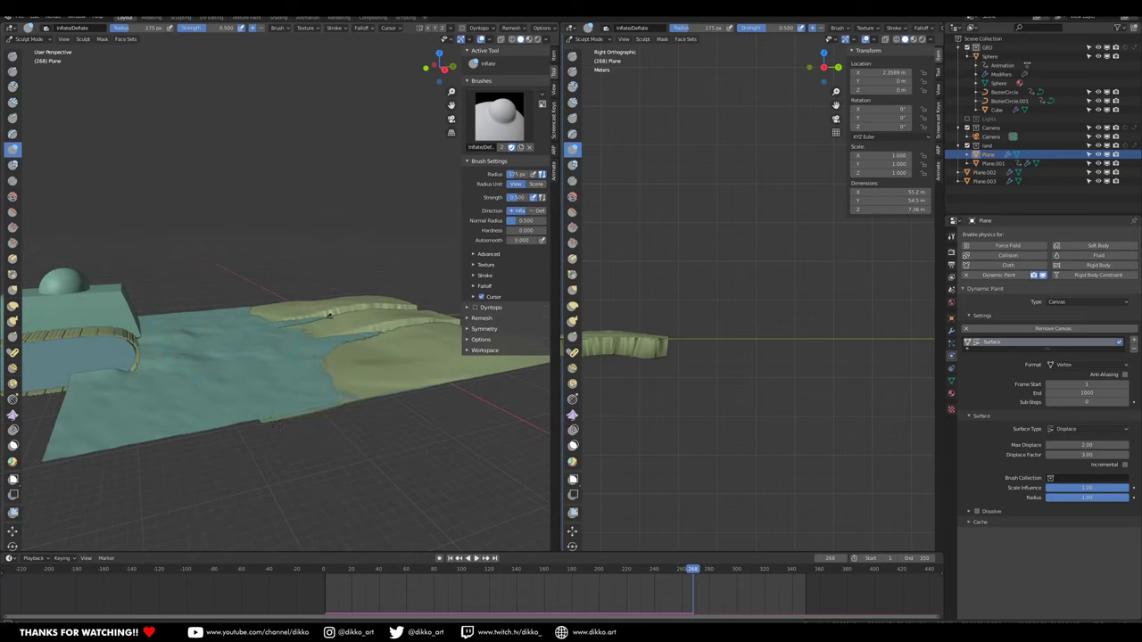
pyautogui.moveTo(276, 425); pyautogui.dragTo(342, 427, button='middle')
# Switch the sculpted terrain plane back to Object Mode.
pyautogui.click(28, 39)
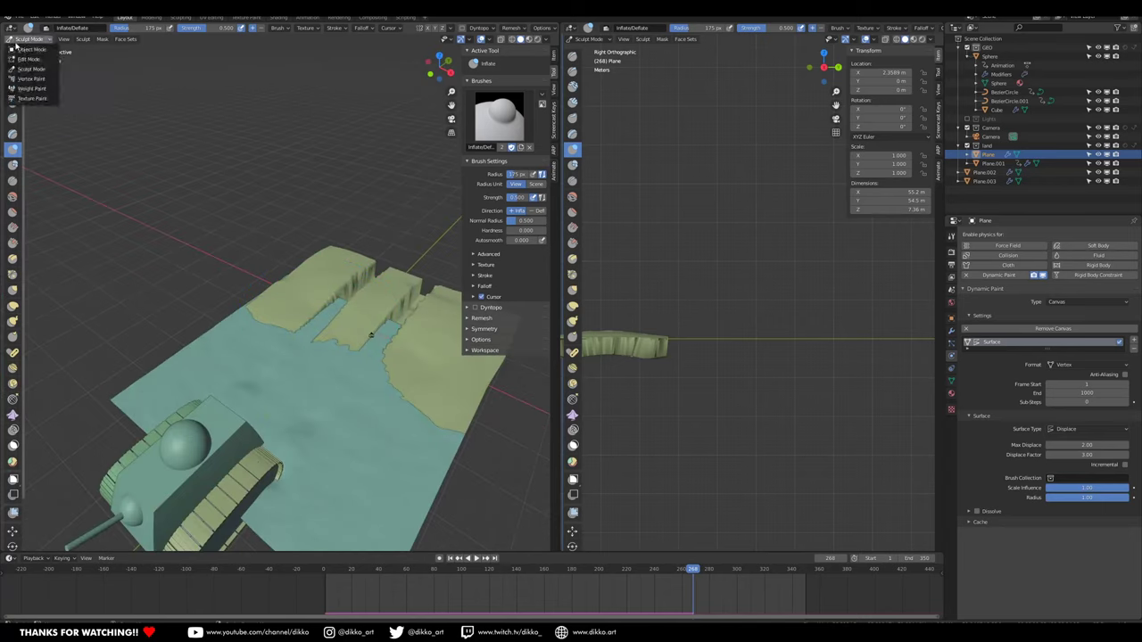
pyautogui.click(29, 59)
pyautogui.click(25, 39)
pyautogui.click(18, 50)
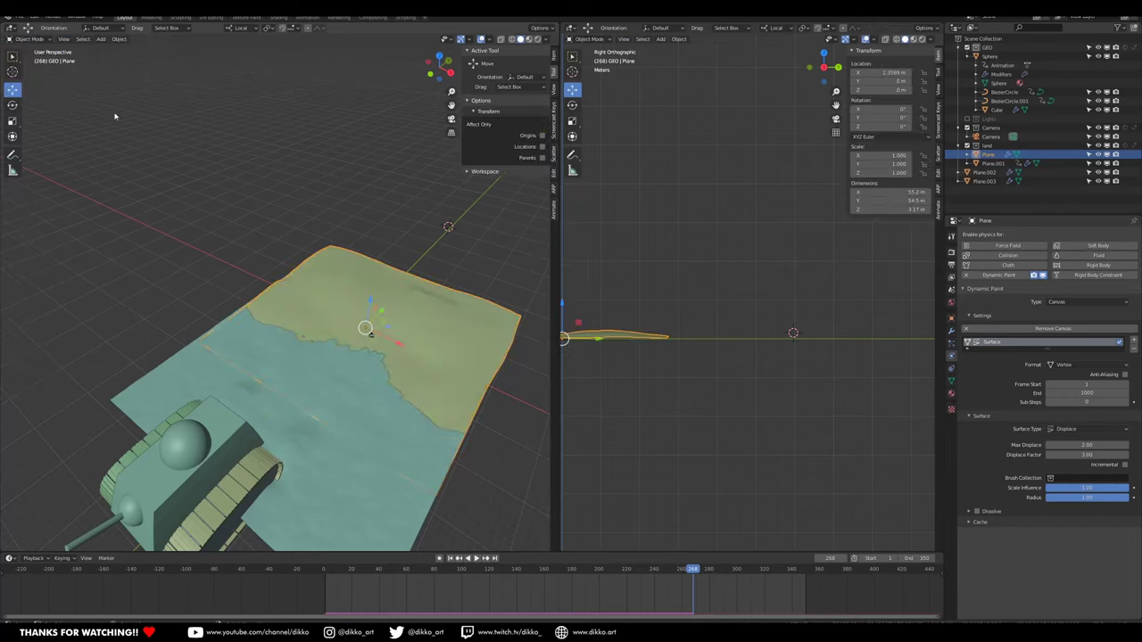
# Play the animation from frame 0 and examine the tank's imprints on the resculpted terrain.
pyautogui.moveTo(115, 112); pyautogui.dragTo(544, 272, button='middle')
pyautogui.click(322, 576)
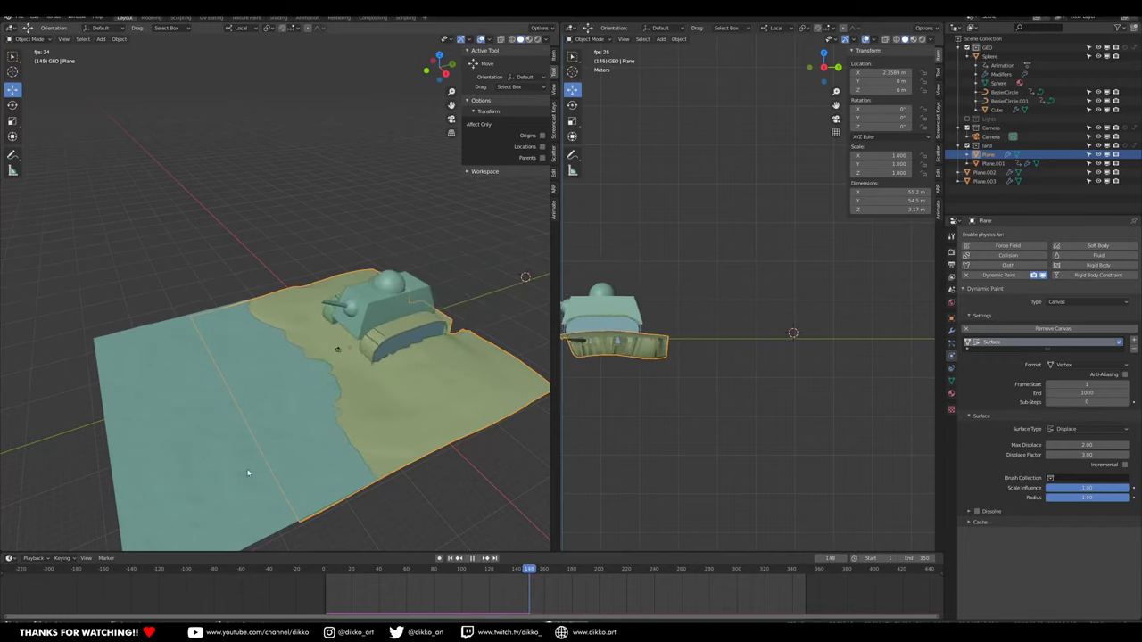
pyautogui.moveTo(217, 393); pyautogui.dragTo(84, 311, button='middle')
pyautogui.press('space')
# At frame 127, set the terrain canvas's Displace Factor to 1.43 and enable Dissolve on its Dynamic Paint surface.
pyautogui.moveTo(599, 573); pyautogui.dragTo(499, 600)
pyautogui.moveTo(140, 289); pyautogui.dragTo(249, 424, button='middle')
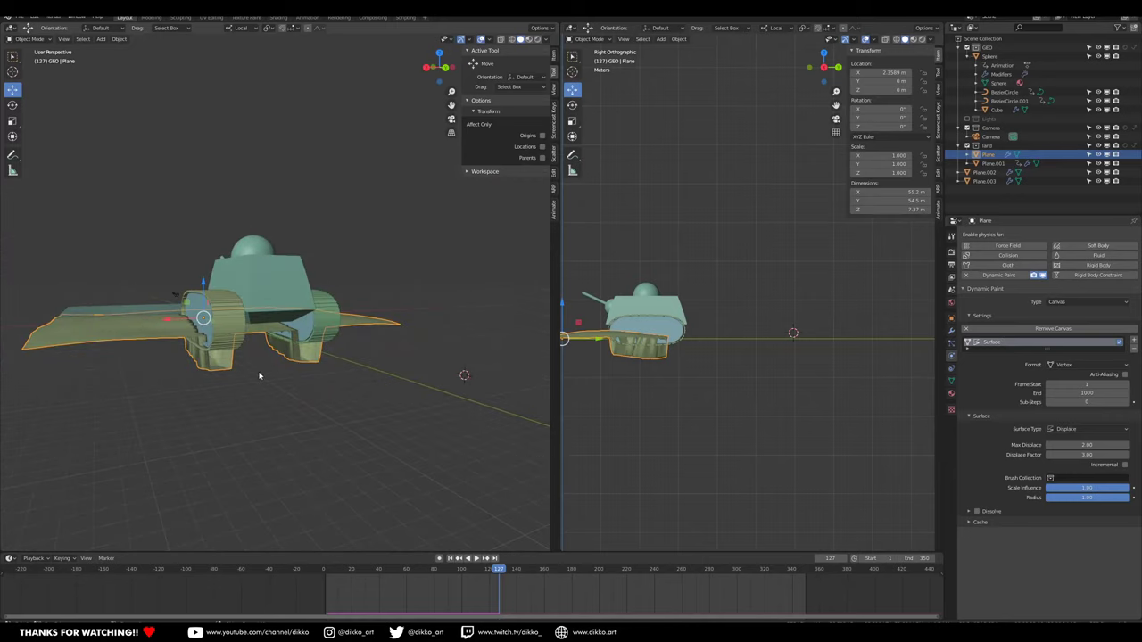
pyautogui.moveTo(221, 389); pyautogui.dragTo(176, 439, button='middle')
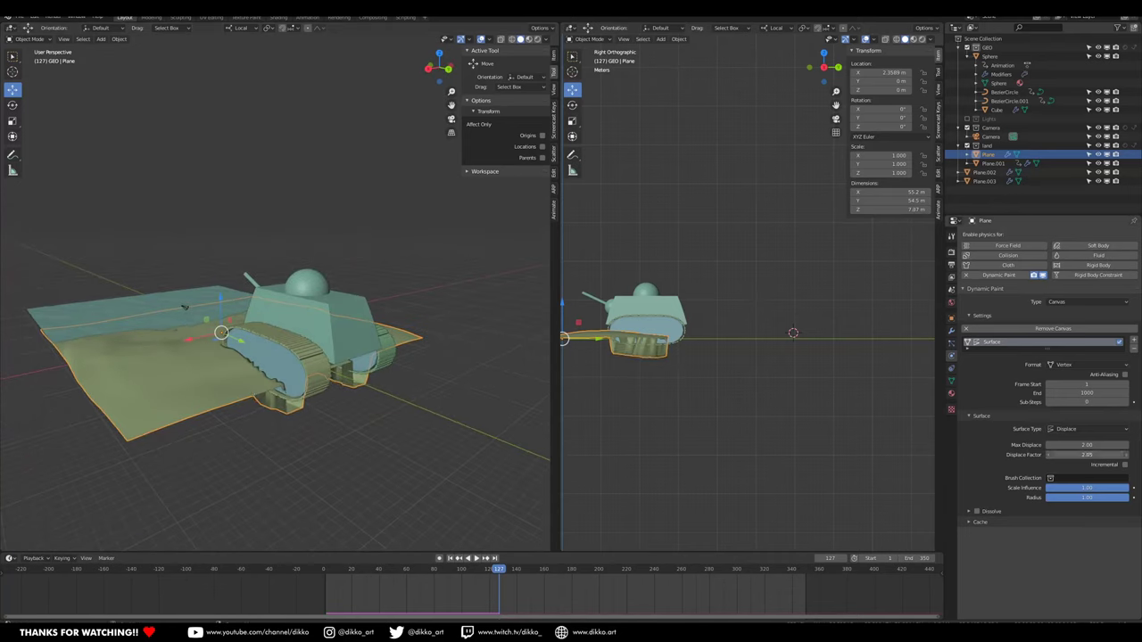
pyautogui.moveTo(171, 346); pyautogui.dragTo(180, 269, button='middle')
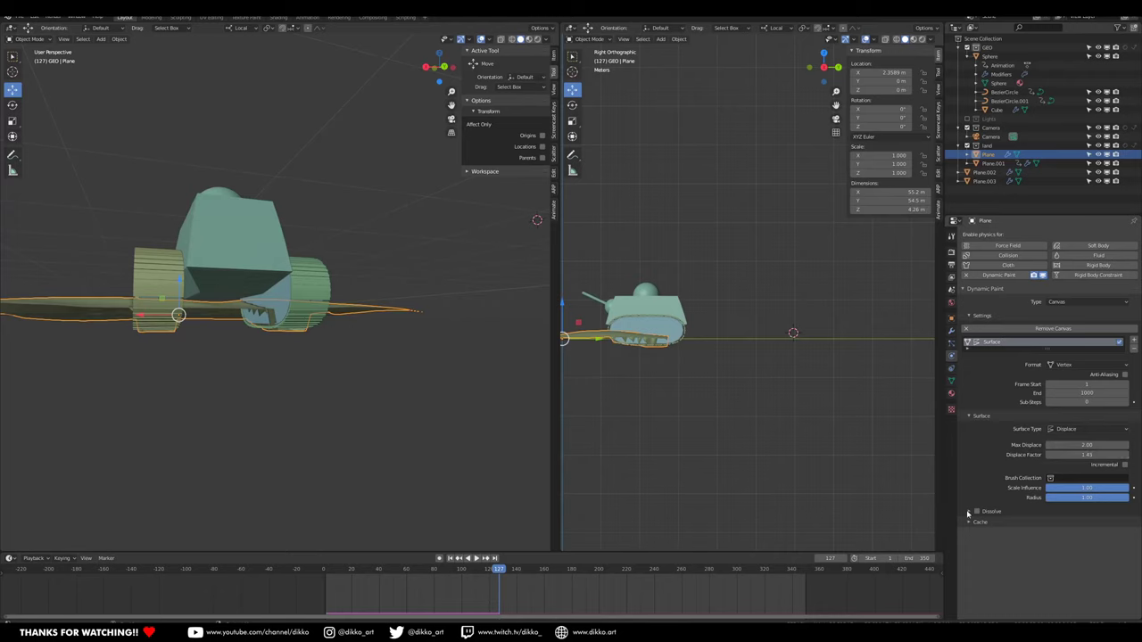
pyautogui.click(968, 512)
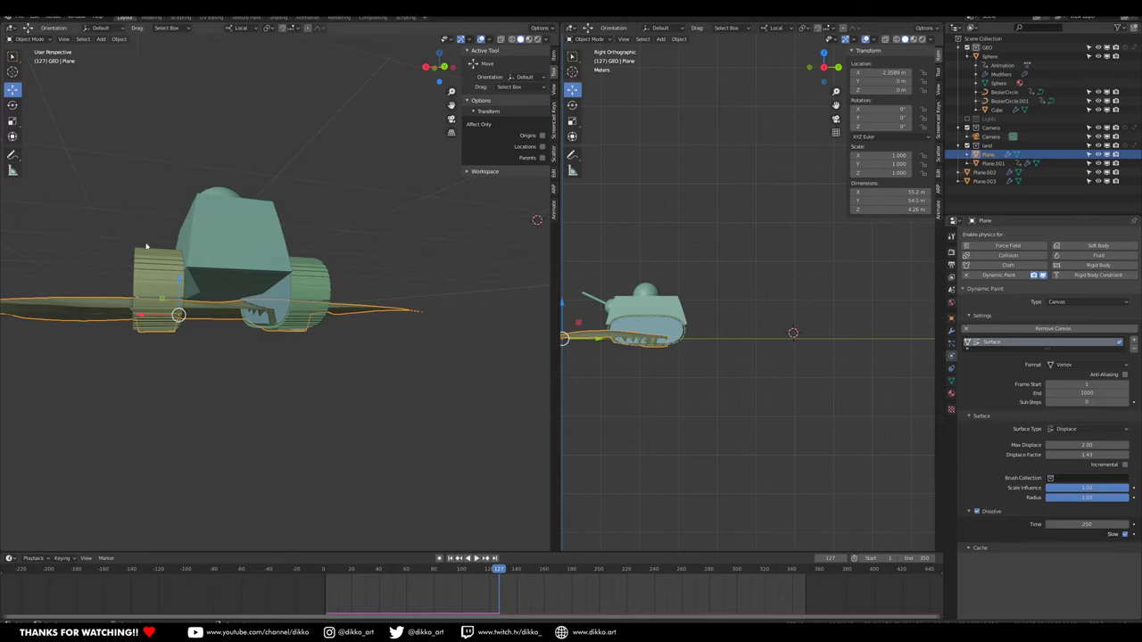
pyautogui.moveTo(147, 246); pyautogui.dragTo(178, 330, button='middle')
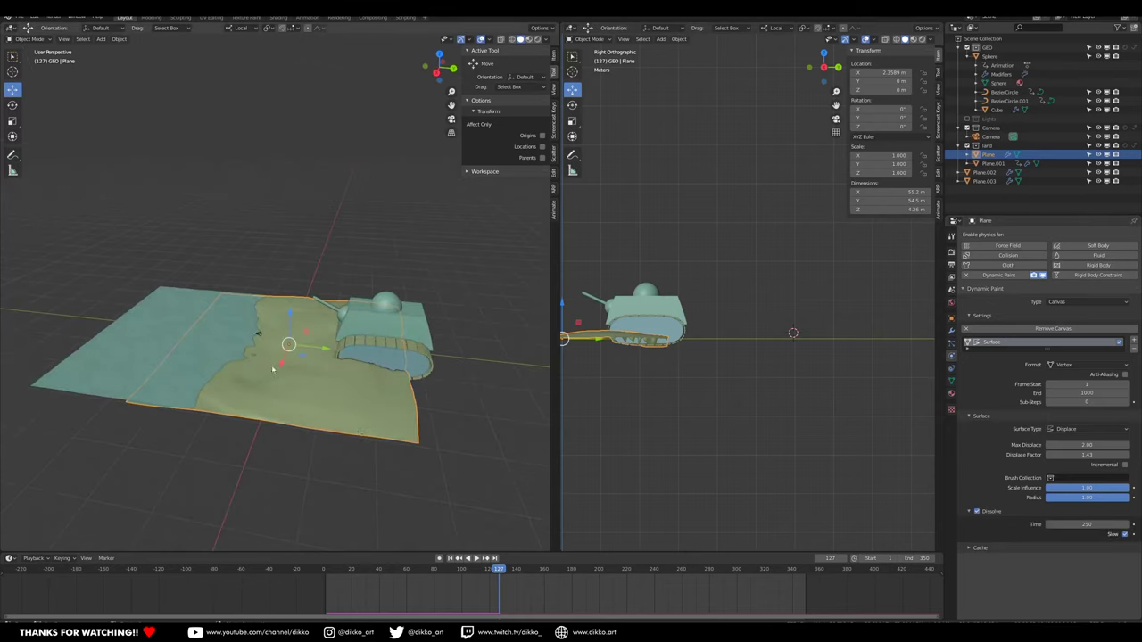
# Replay the animation and examine how the dissolving track imprints and the water behave as the tank crosses the shore.
pyautogui.click(322, 580)
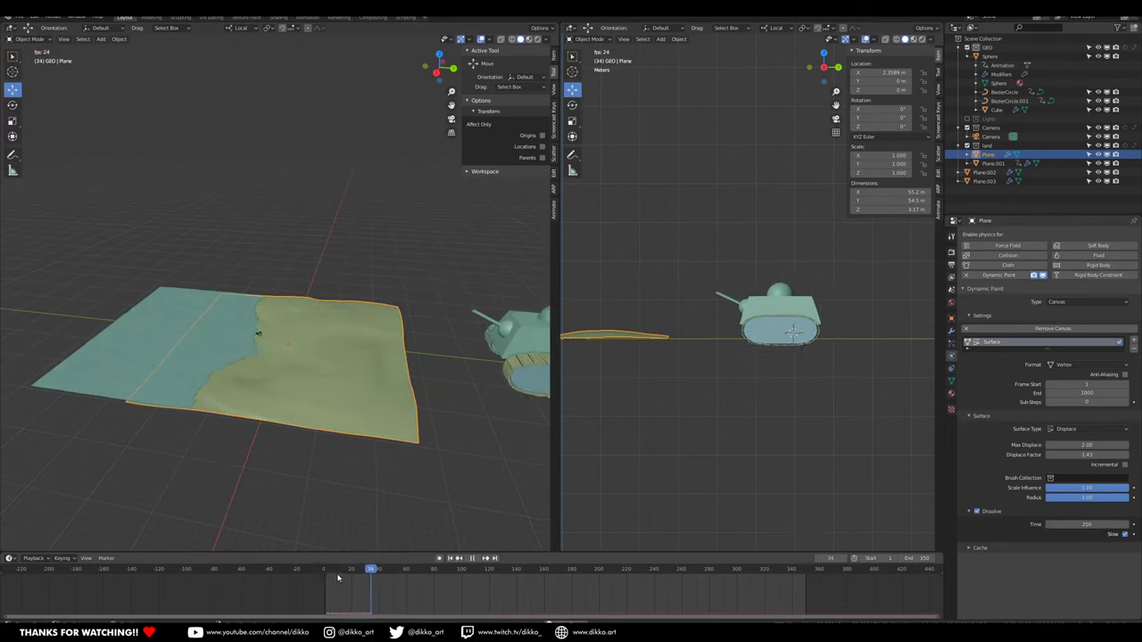
pyautogui.moveTo(303, 452); pyautogui.dragTo(323, 461, button='middle')
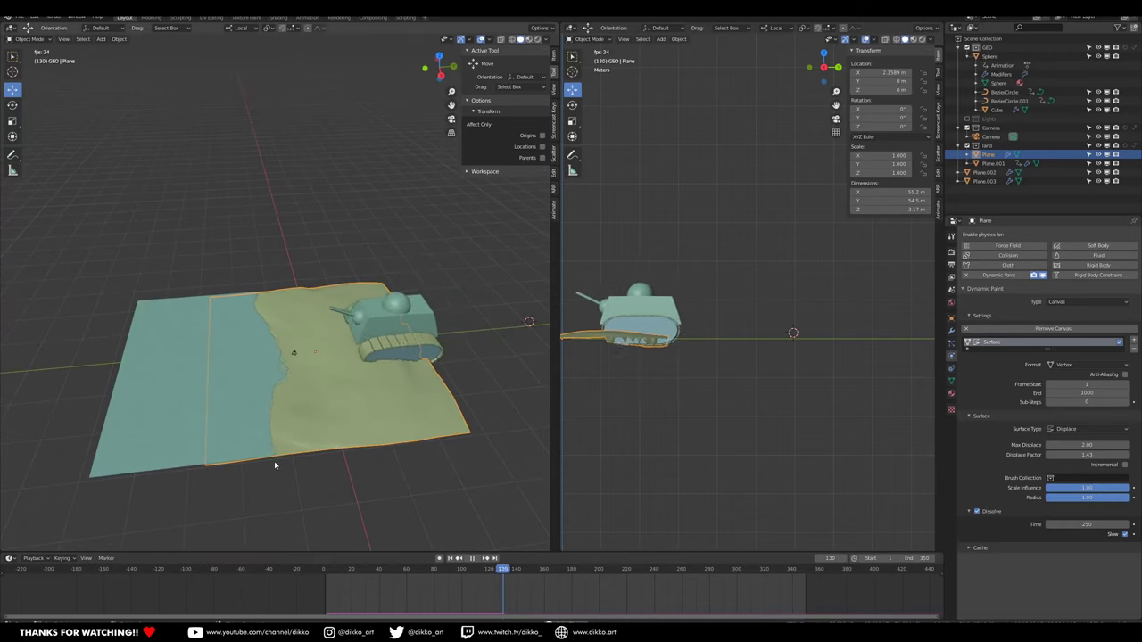
pyautogui.scroll(1, 408, 400)
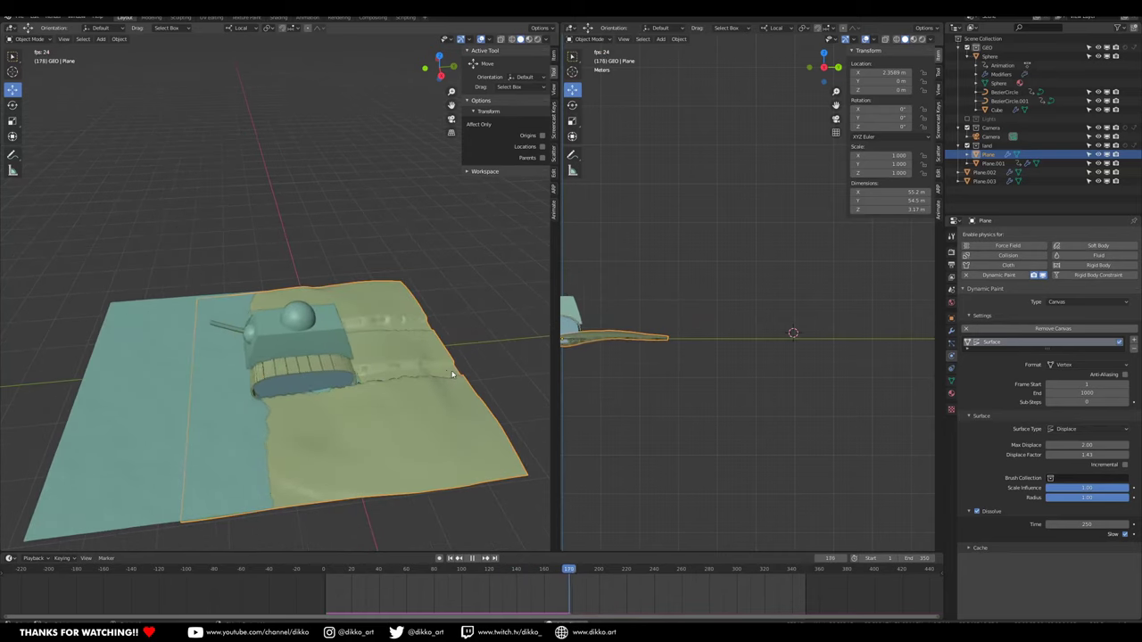
pyautogui.moveTo(452, 374); pyautogui.dragTo(483, 388, button='middle')
pyautogui.moveTo(390, 314); pyautogui.dragTo(332, 345, button='middle')
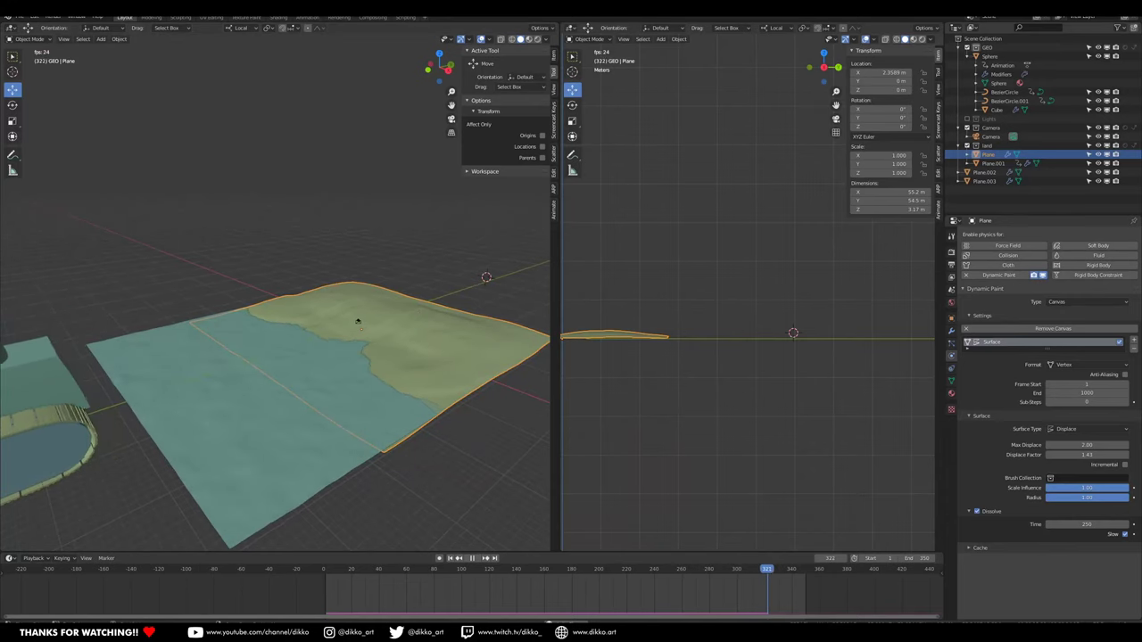
pyautogui.click(495, 573)
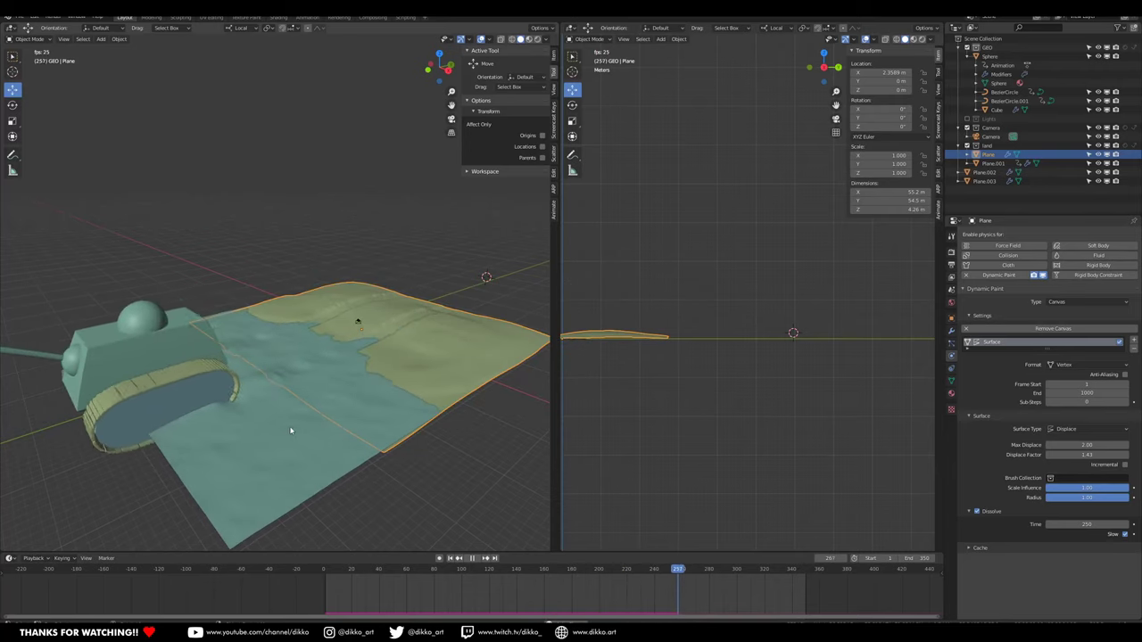
pyautogui.moveTo(153, 434); pyautogui.dragTo(122, 440, button='middle')
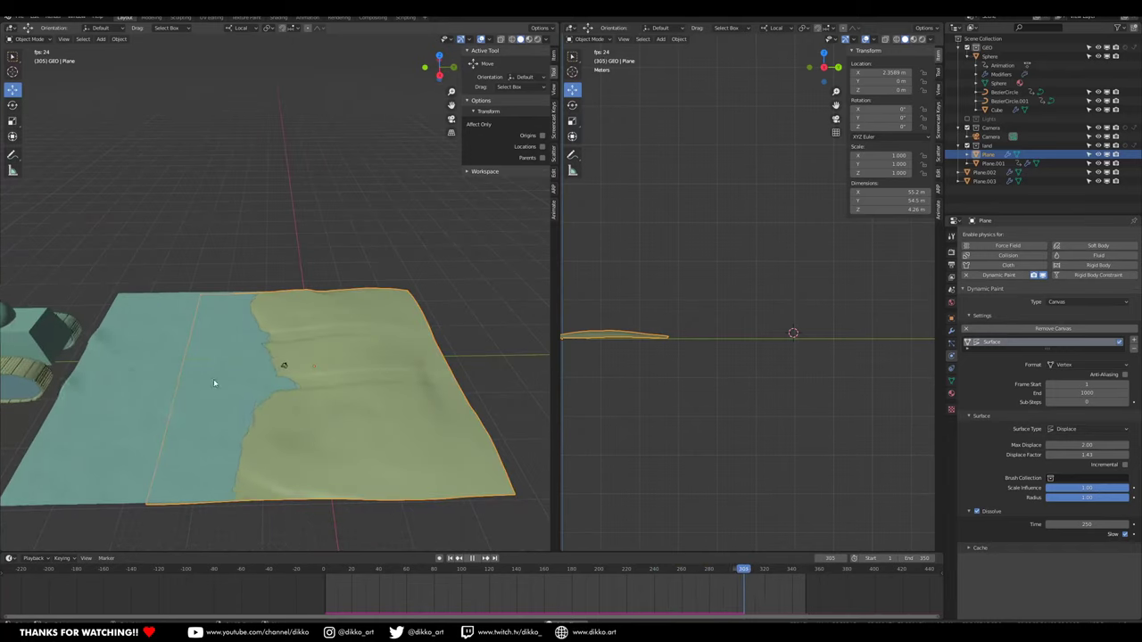
pyautogui.moveTo(197, 417); pyautogui.dragTo(257, 388, button='middle')
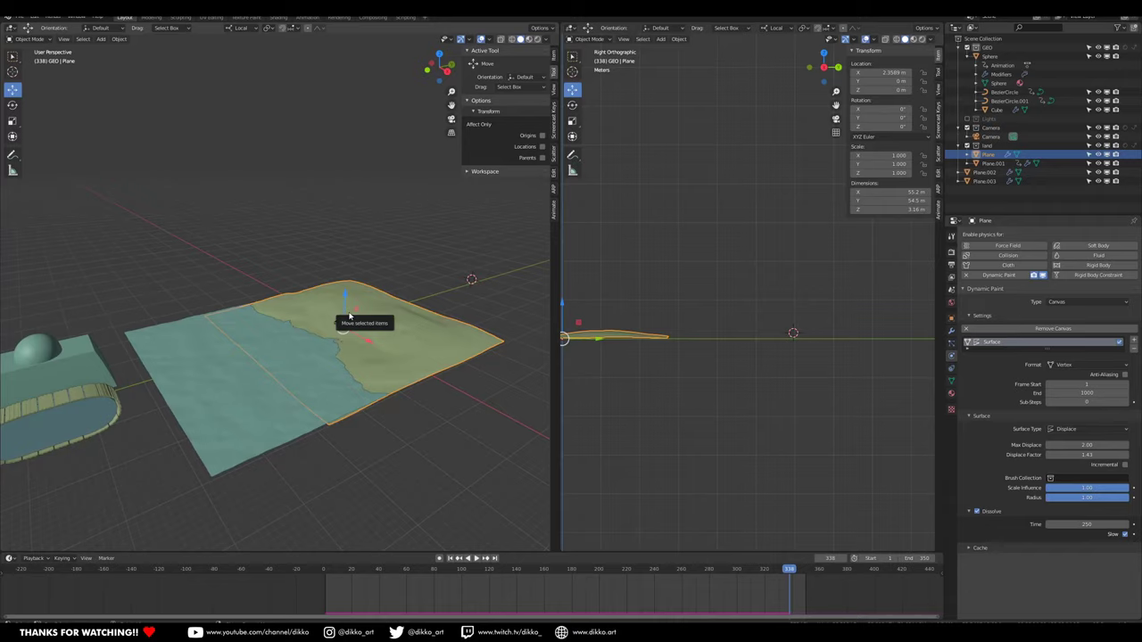
# Look through the camera, lock it to the view with viewport clipping from 0.001 m to 1064 m, and frame the terrain and ocean.
pyautogui.press('KP_0')
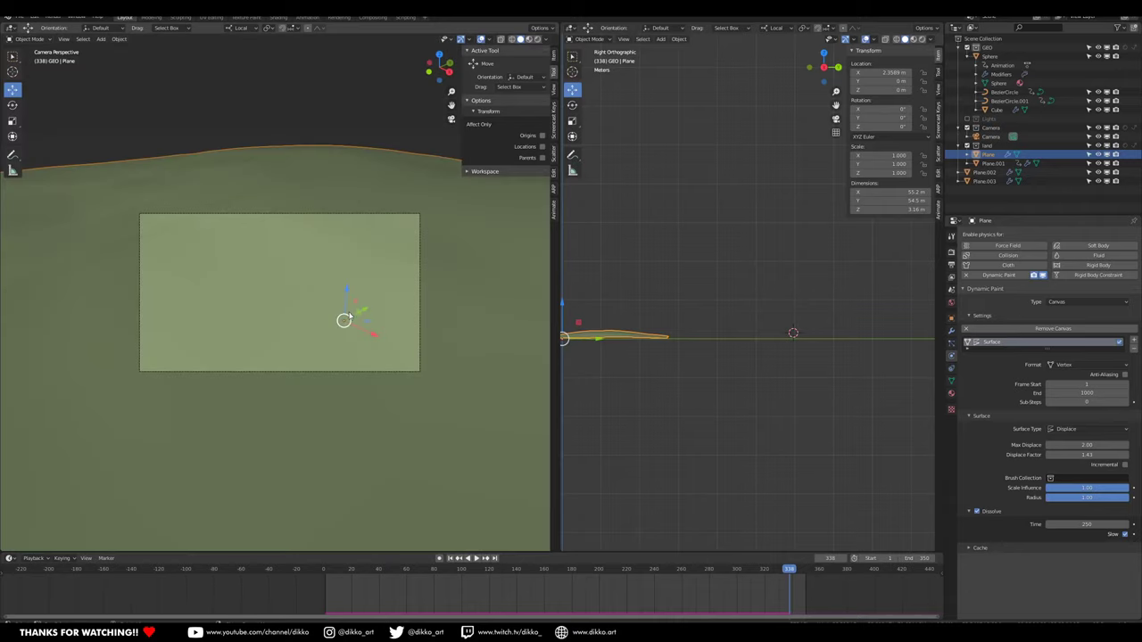
pyautogui.click(554, 88)
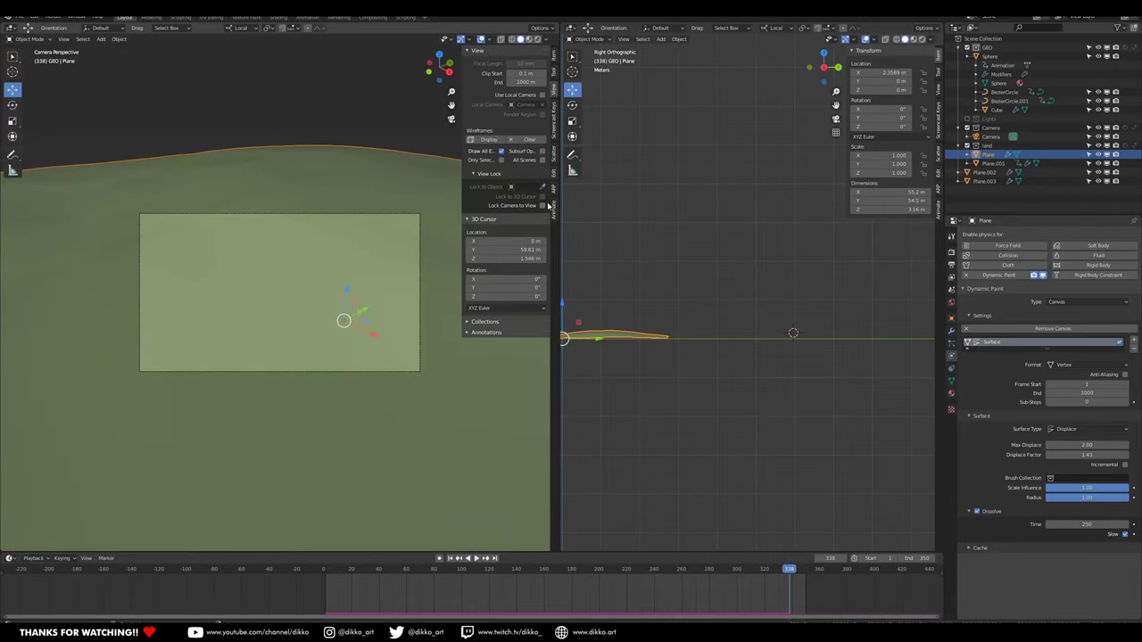
pyautogui.moveTo(317, 346); pyautogui.dragTo(246, 384, button='middle')
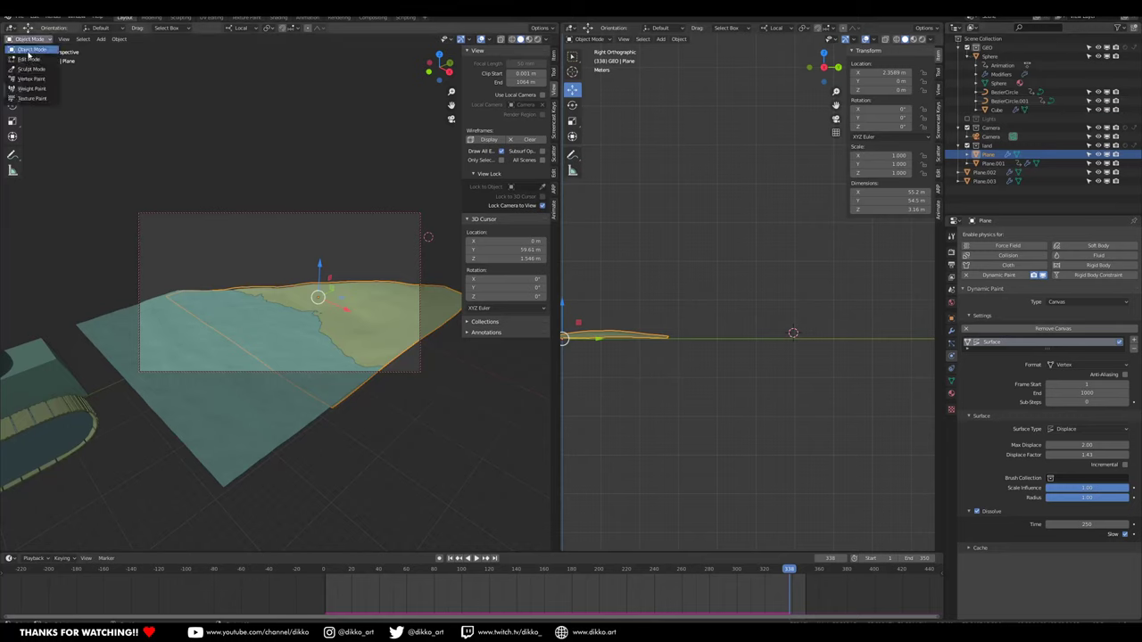
pyautogui.click(35, 51)
pyautogui.click(438, 409)
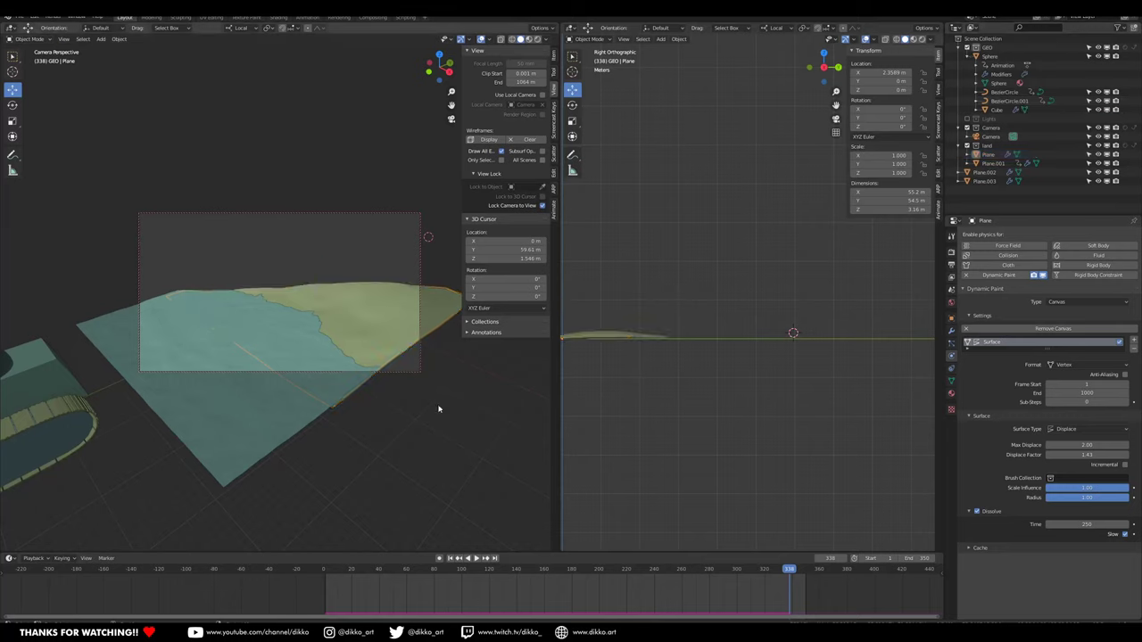
# Select the camera and set its lens Clip End to 1000 m.
pyautogui.click(407, 374)
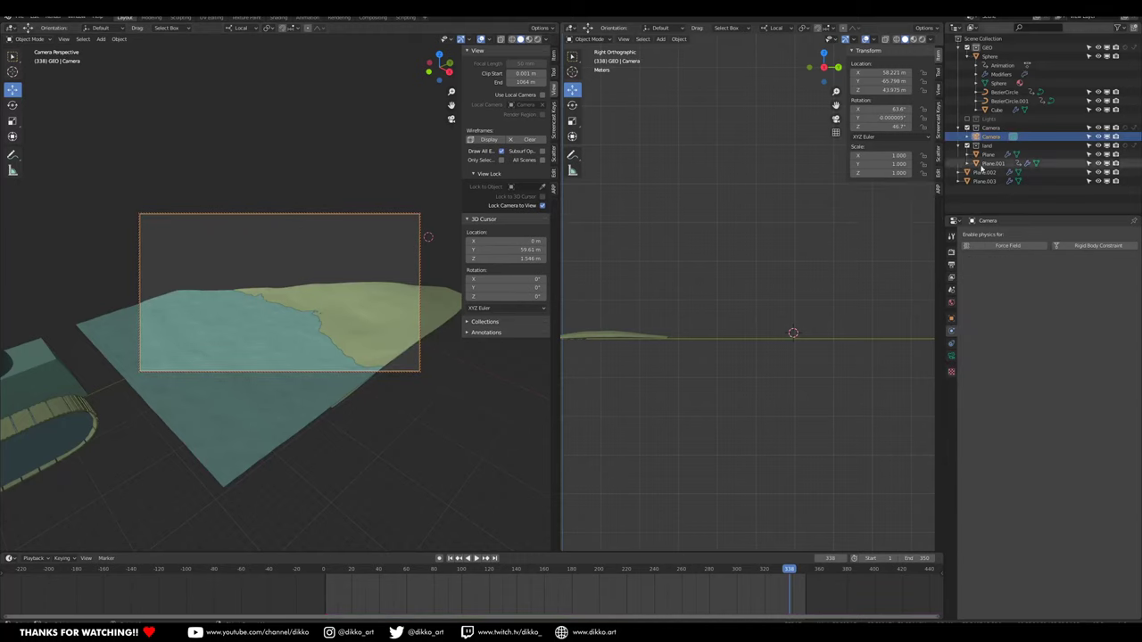
pyautogui.click(951, 361)
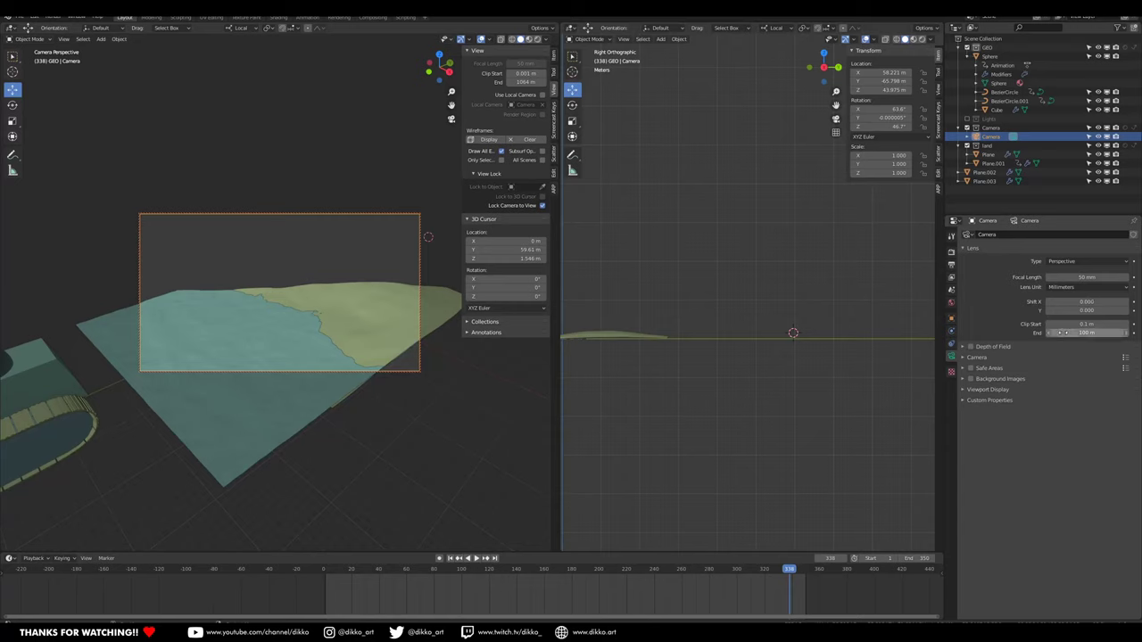
pyautogui.click(1064, 331)
pyautogui.write('2')
pyautogui.press('Return')
pyautogui.click(1089, 333)
pyautogui.write('2')
pyautogui.press('Return')
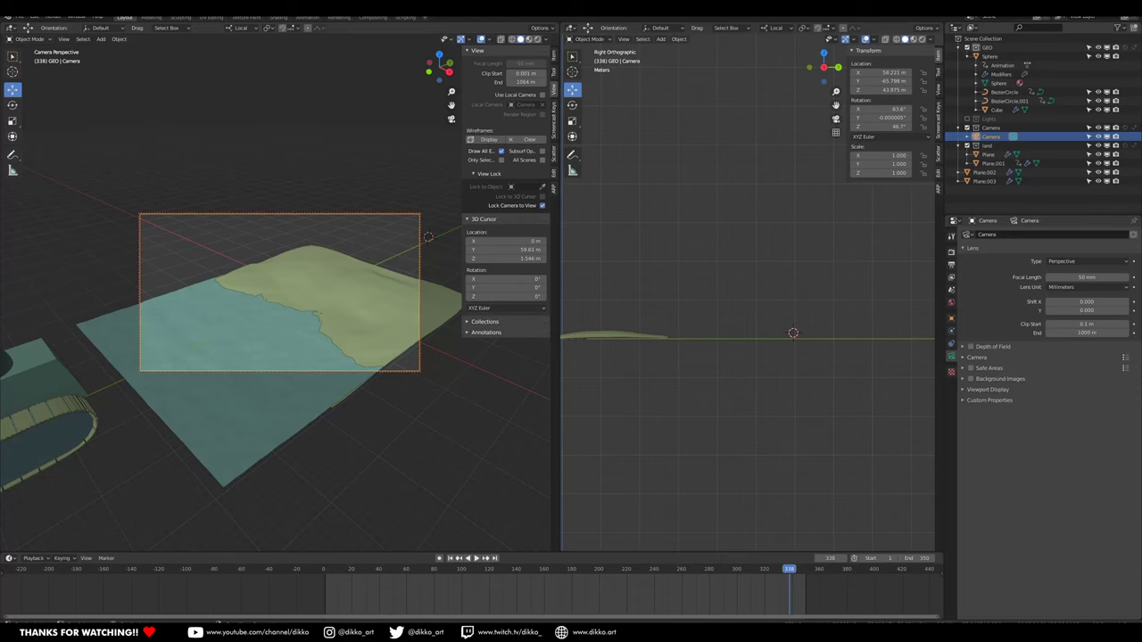
# Check the stream chat in OBS, and replay the animation from frame 0 through the camera.
pyautogui.click(201, 632)
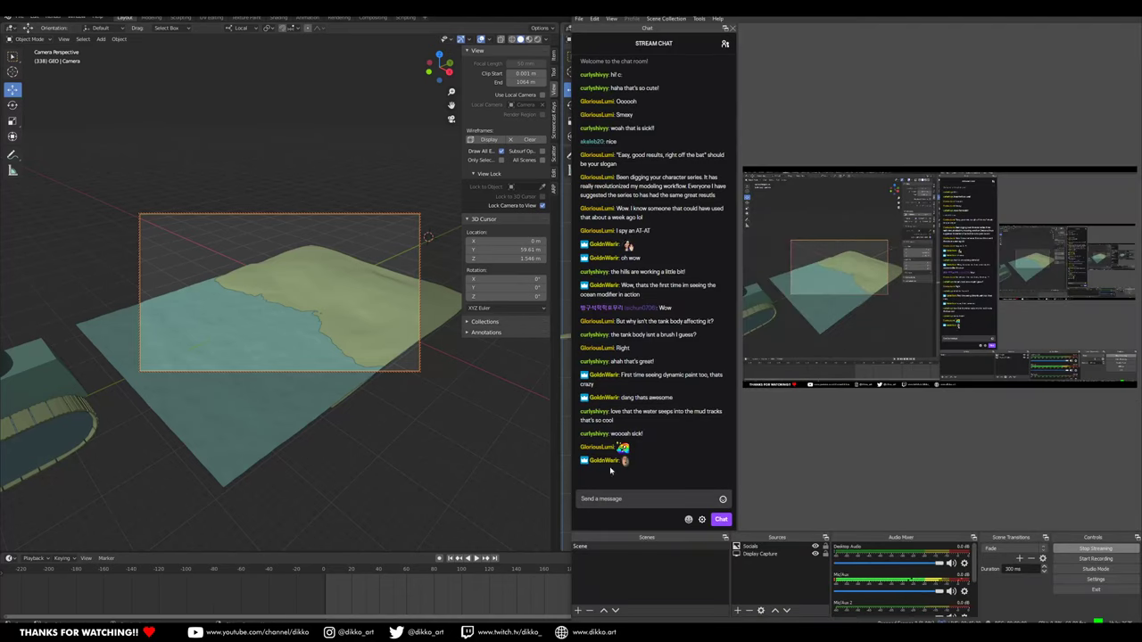
pyautogui.click(323, 578)
pyautogui.press('space')
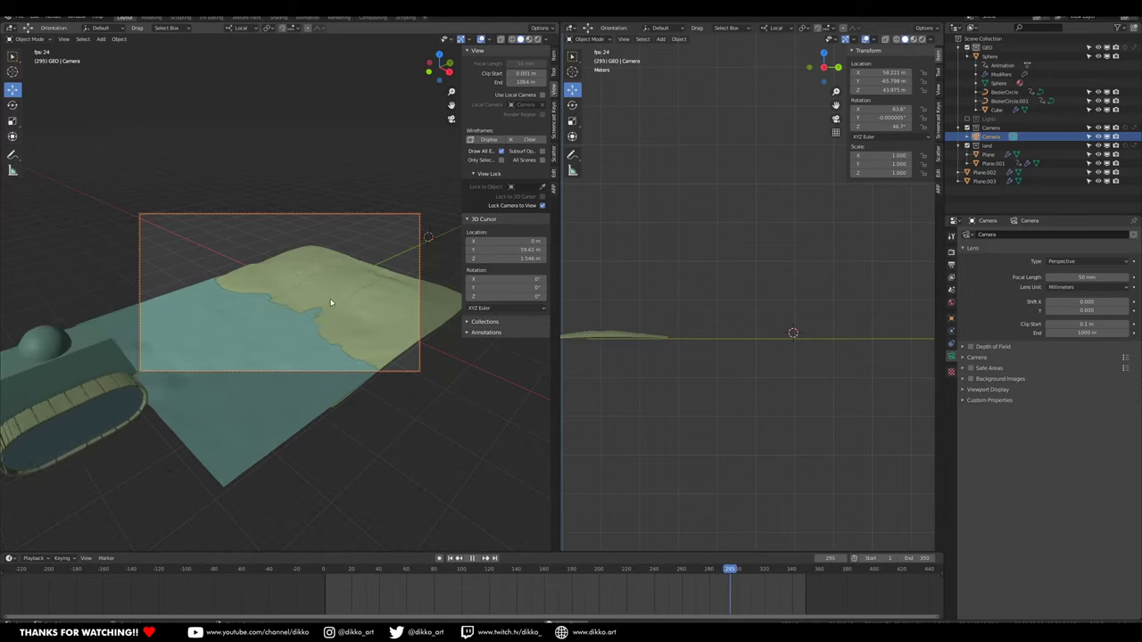
pyautogui.press('space')
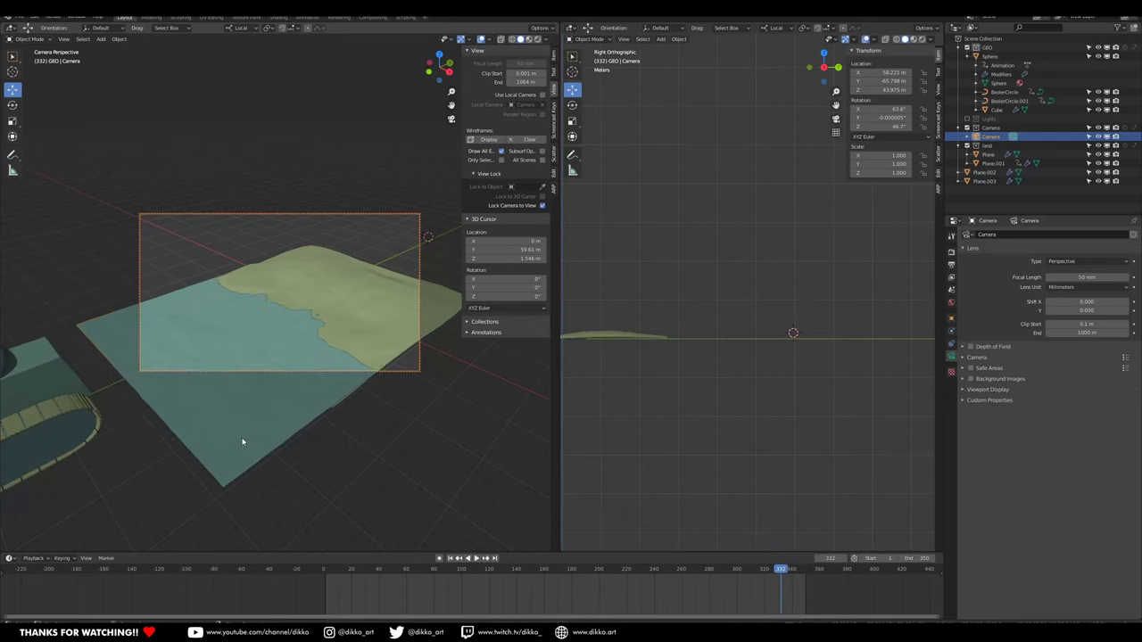
# Reframe the locked camera farther back so the whole terrain and ocean fit inside the camera frame.
pyautogui.click(246, 446)
pyautogui.moveTo(240, 431); pyautogui.dragTo(257, 409, button='middle')
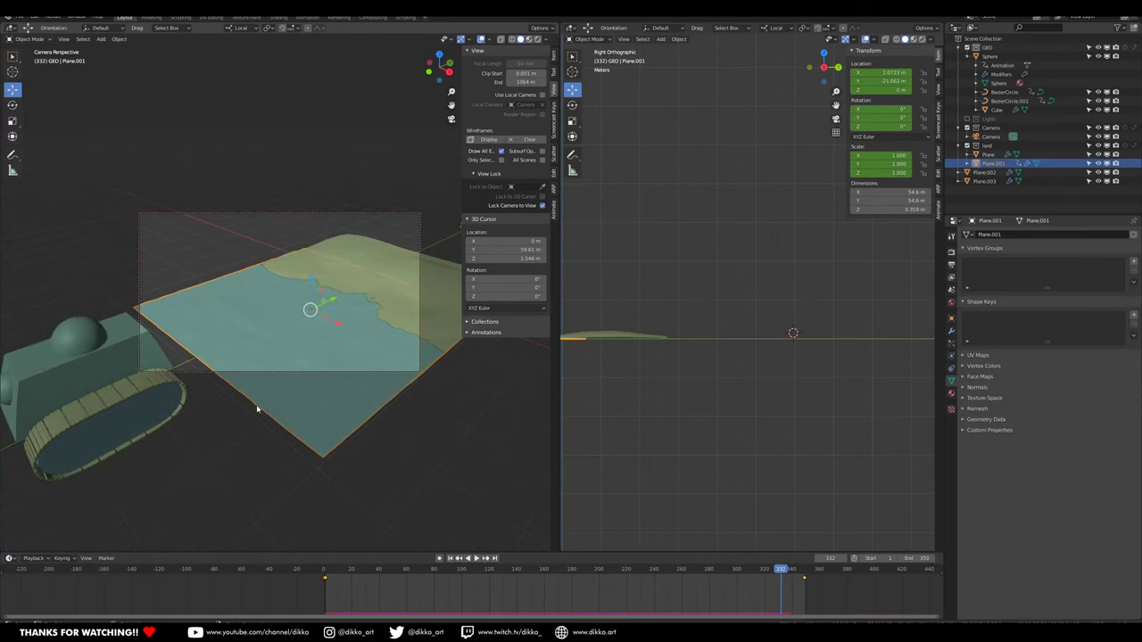
pyautogui.moveTo(312, 381); pyautogui.dragTo(290, 358, button='middle')
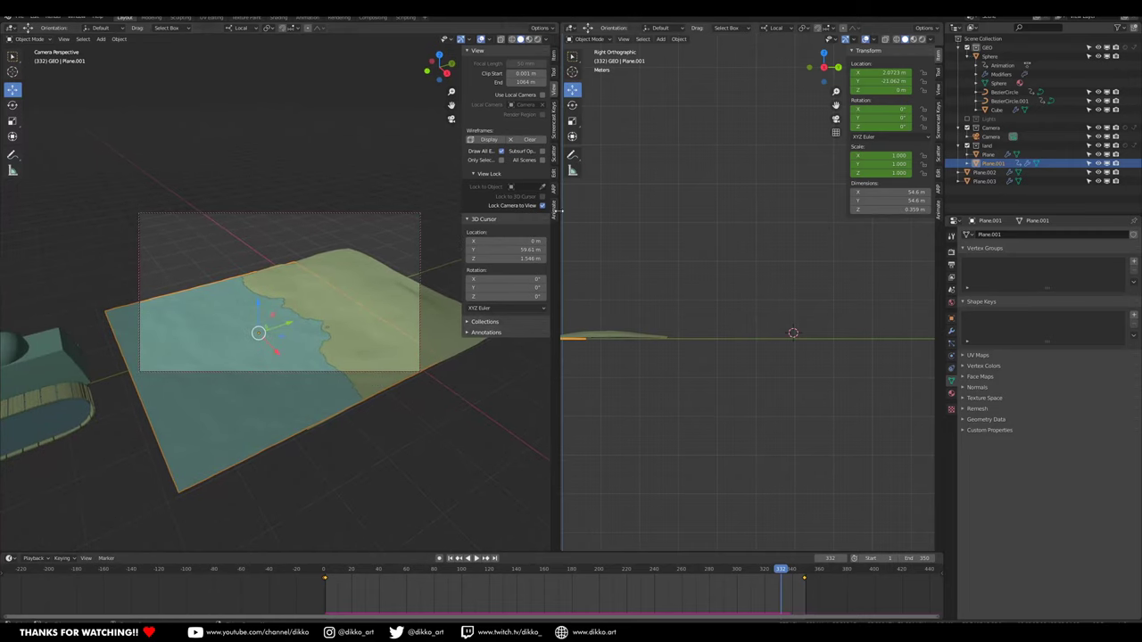
pyautogui.moveTo(270, 416); pyautogui.dragTo(328, 398, button='middle')
pyautogui.moveTo(260, 374); pyautogui.dragTo(298, 377, button='middle')
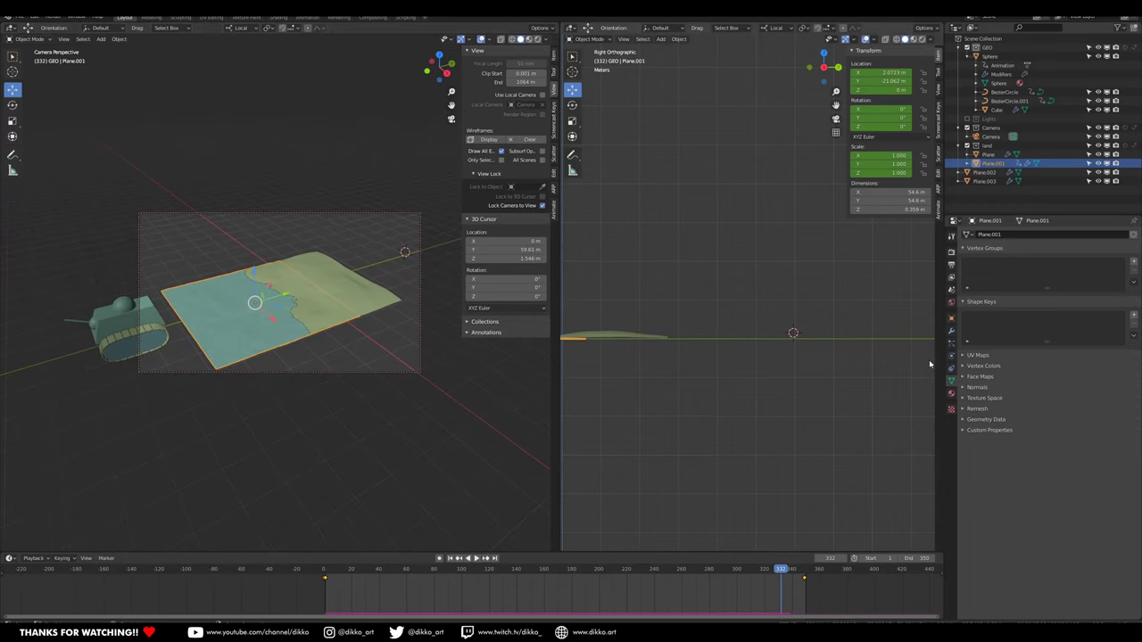
# Set the horizontal render resolution to 1080 px for a square frame, and move the camera closer to the terrain and ocean.
pyautogui.click(992, 139)
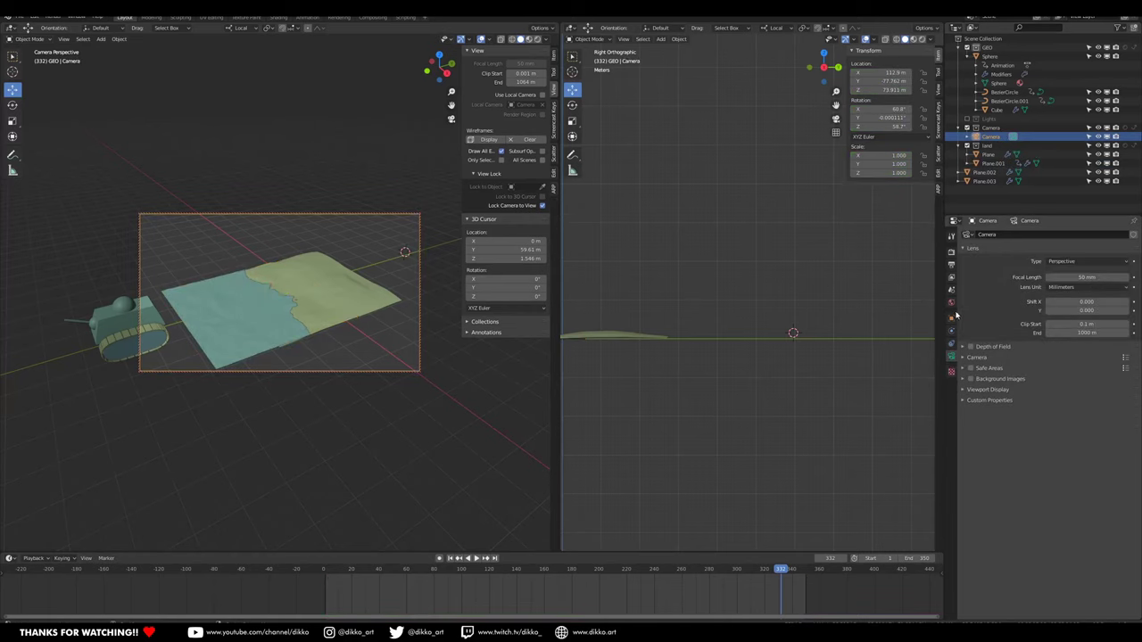
pyautogui.click(951, 253)
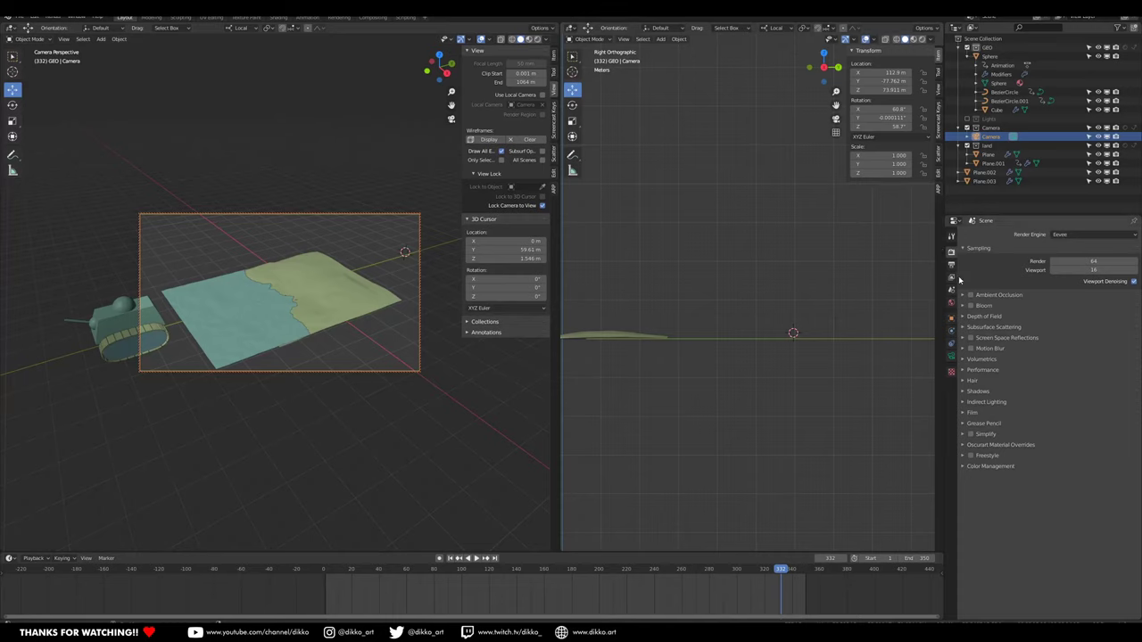
pyautogui.click(951, 265)
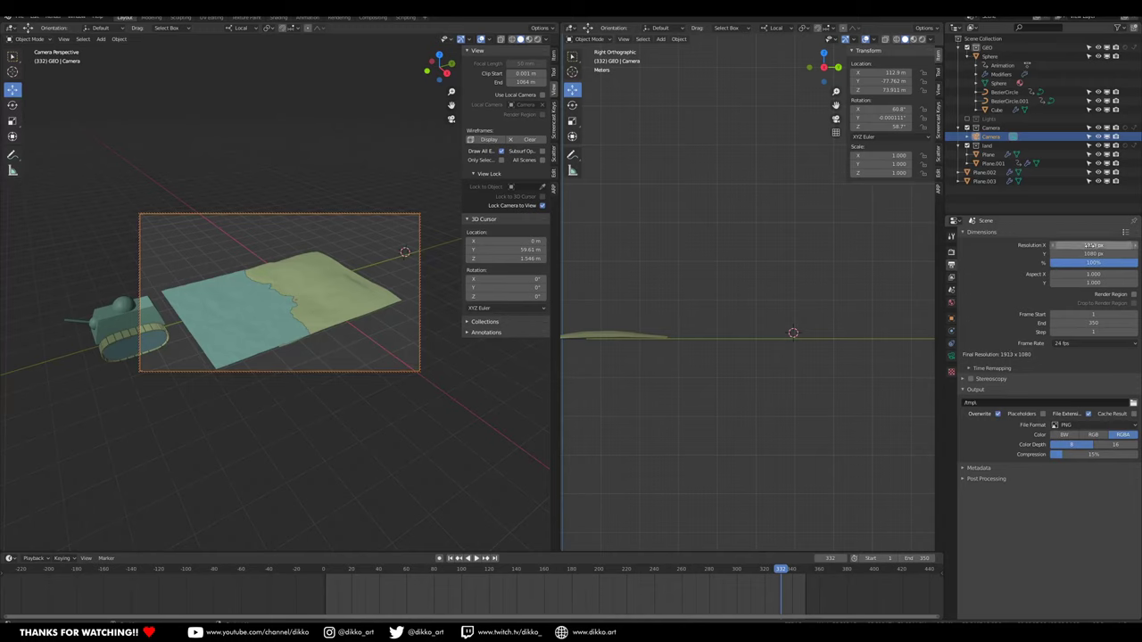
pyautogui.click(1091, 245)
pyautogui.write('1920')
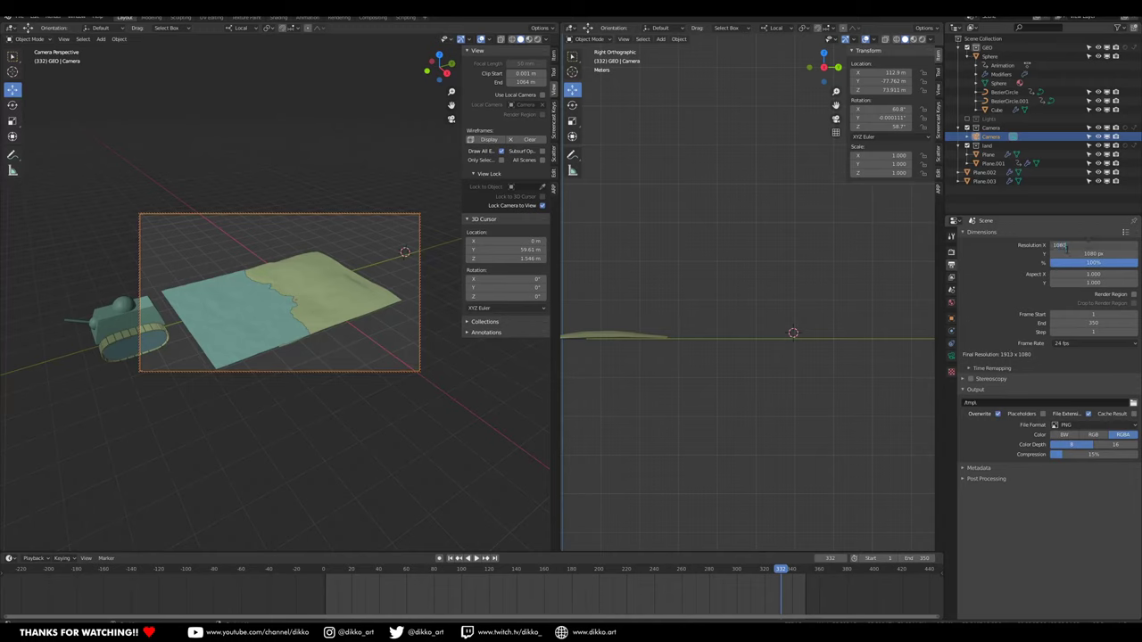
pyautogui.press('Return')
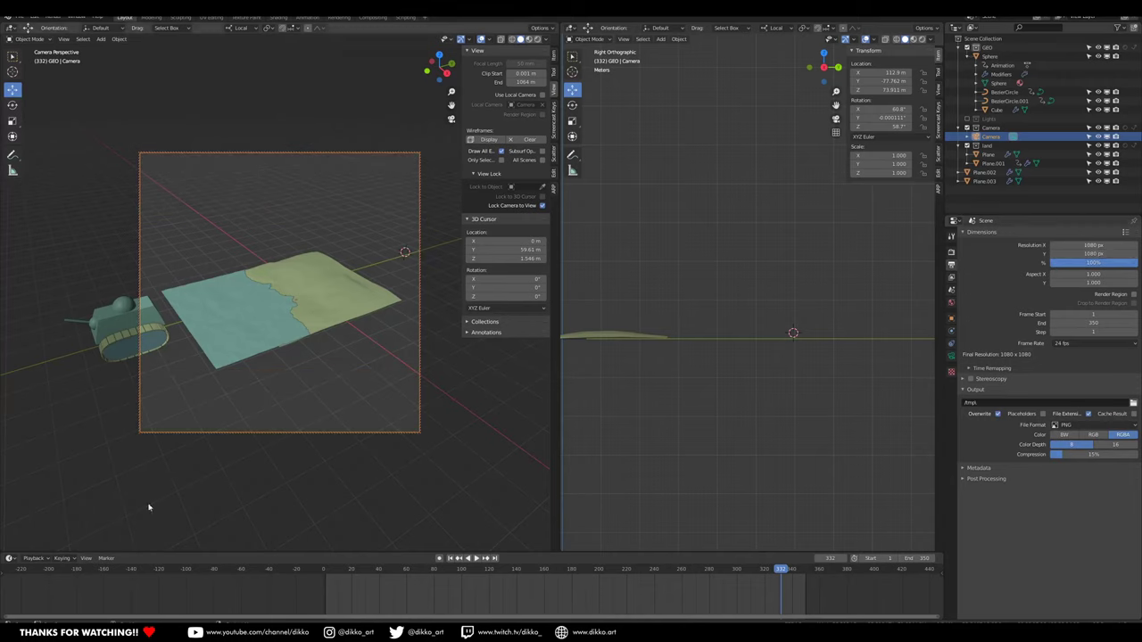
pyautogui.scroll(4, 375, 331)
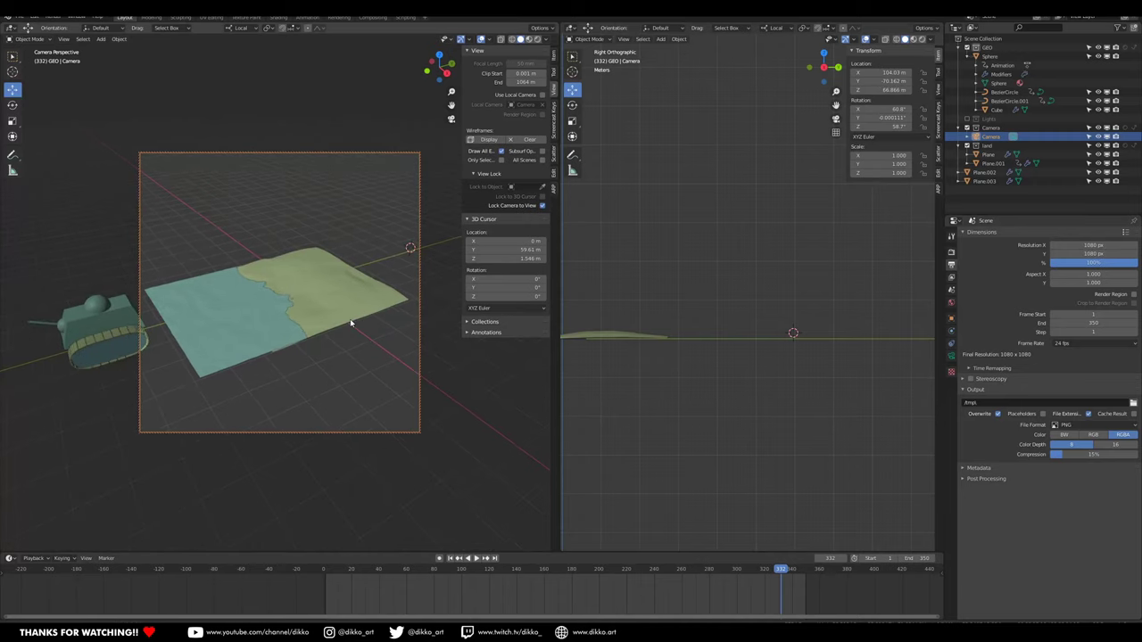
pyautogui.moveTo(356, 320)
pyautogui.mouseDown(button='middle')
pyautogui.moveTo(339, 354)
pyautogui.moveTo(349, 333)
pyautogui.moveTo(345, 302)
pyautogui.moveTo(338, 308)
pyautogui.mouseUp(button='middle')
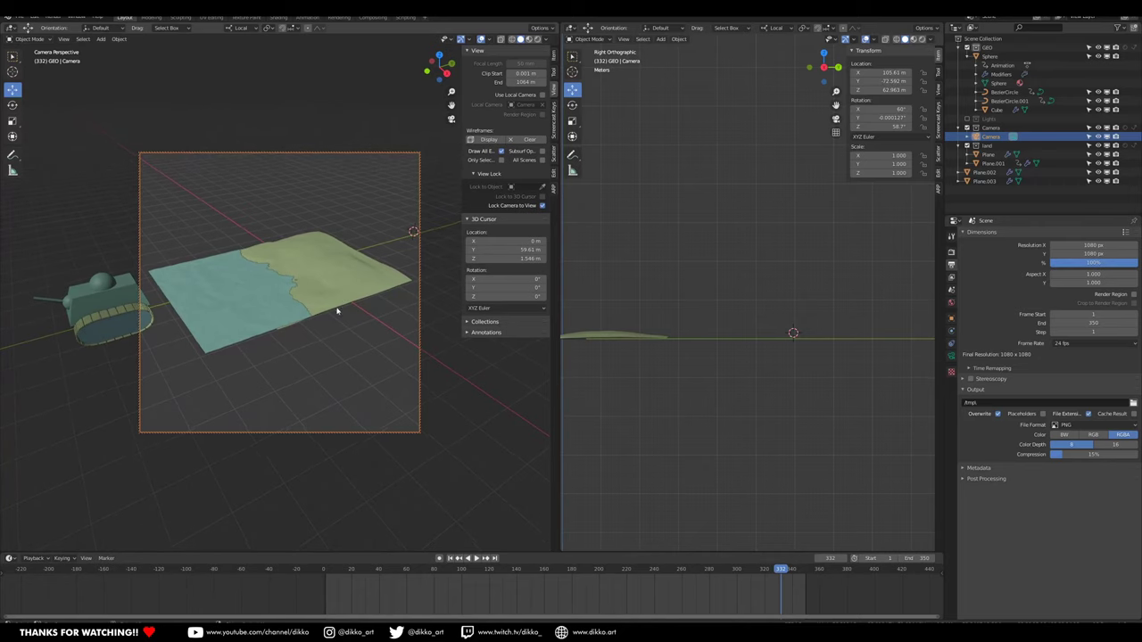
# Add a Solidify modifier to the ocean plane and raise its thickness to about 9.31 m.
pyautogui.click(223, 345)
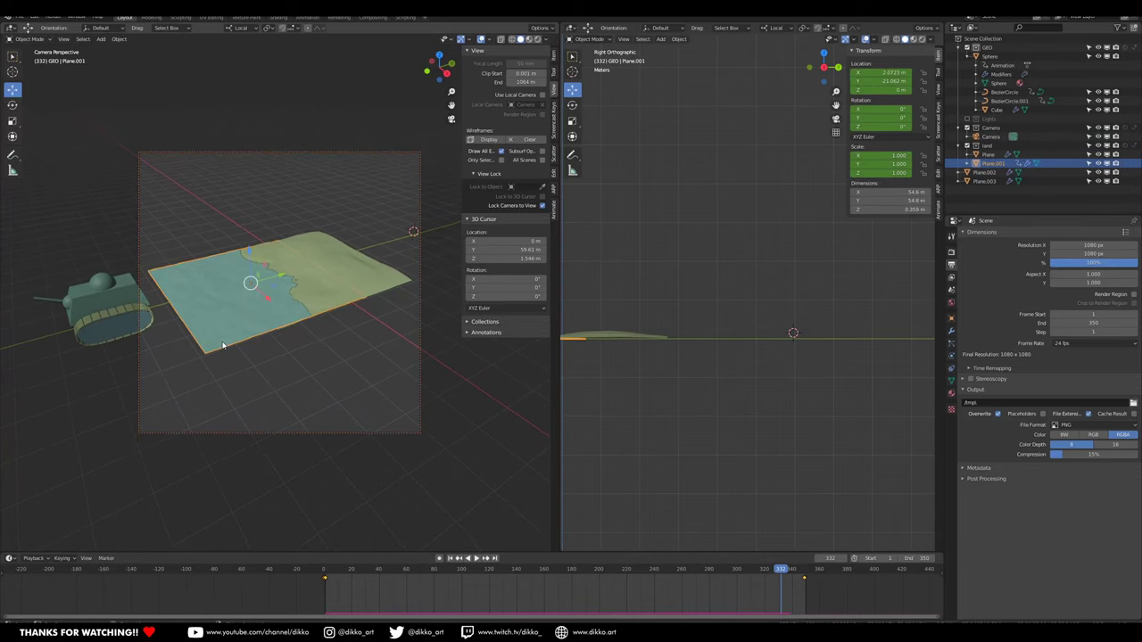
pyautogui.click(951, 332)
pyautogui.click(981, 254)
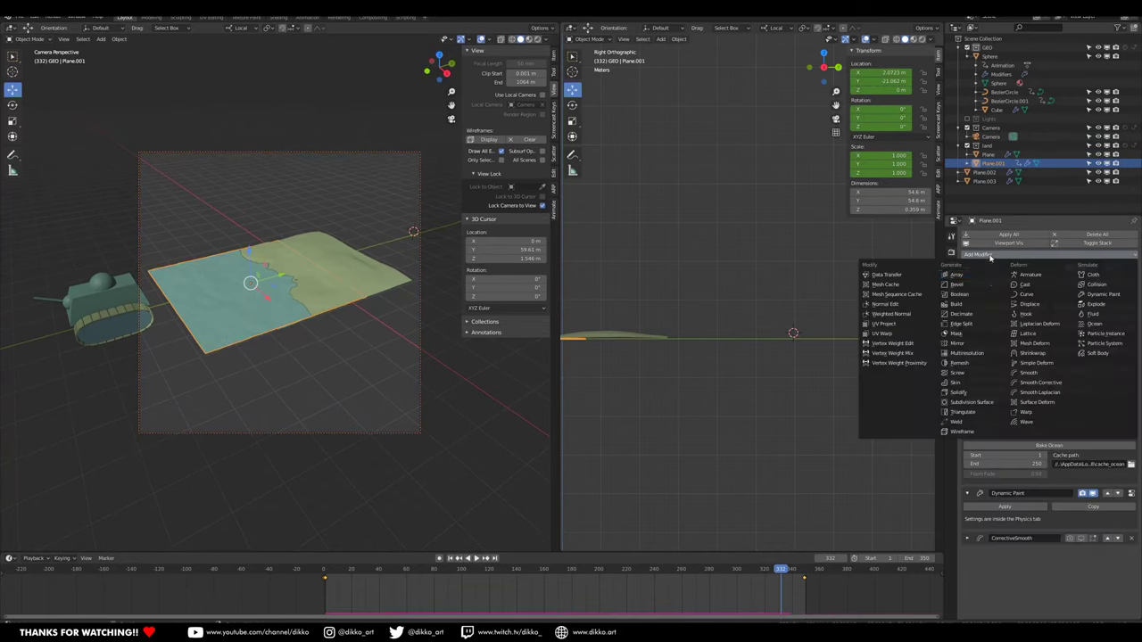
pyautogui.click(962, 393)
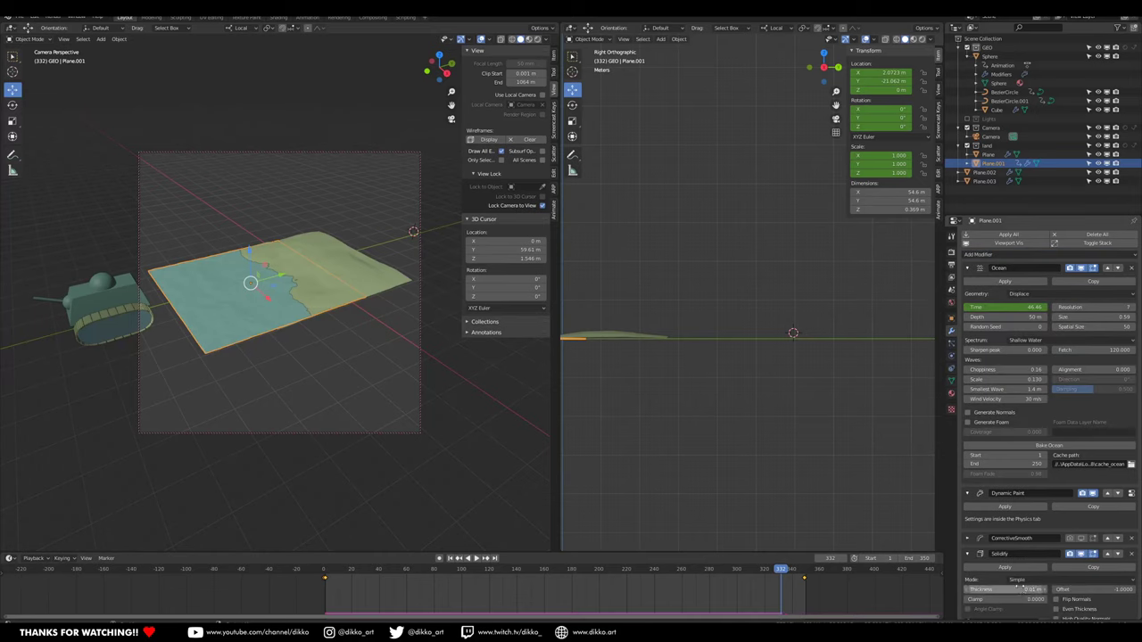
pyautogui.moveTo(1016, 589); pyautogui.dragTo(1129, 590)
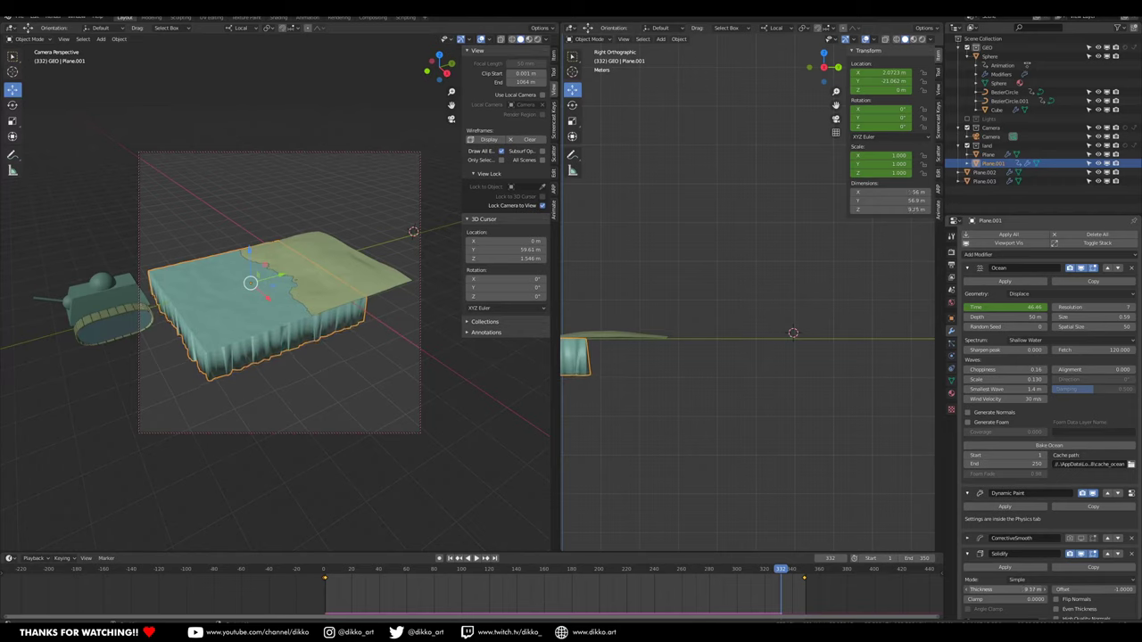
# Move the ocean plane's Solidify modifier to the start of the stack, ahead of Ocean and Dynamic Paint.
pyautogui.click(1108, 554)
pyautogui.click(1108, 538)
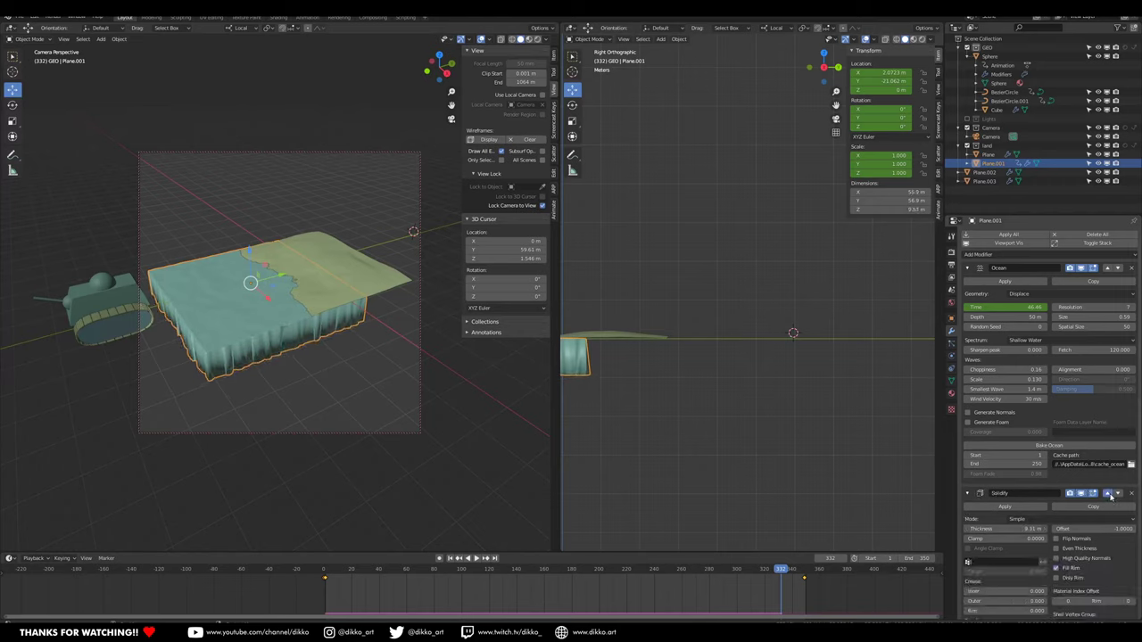
pyautogui.click(1109, 494)
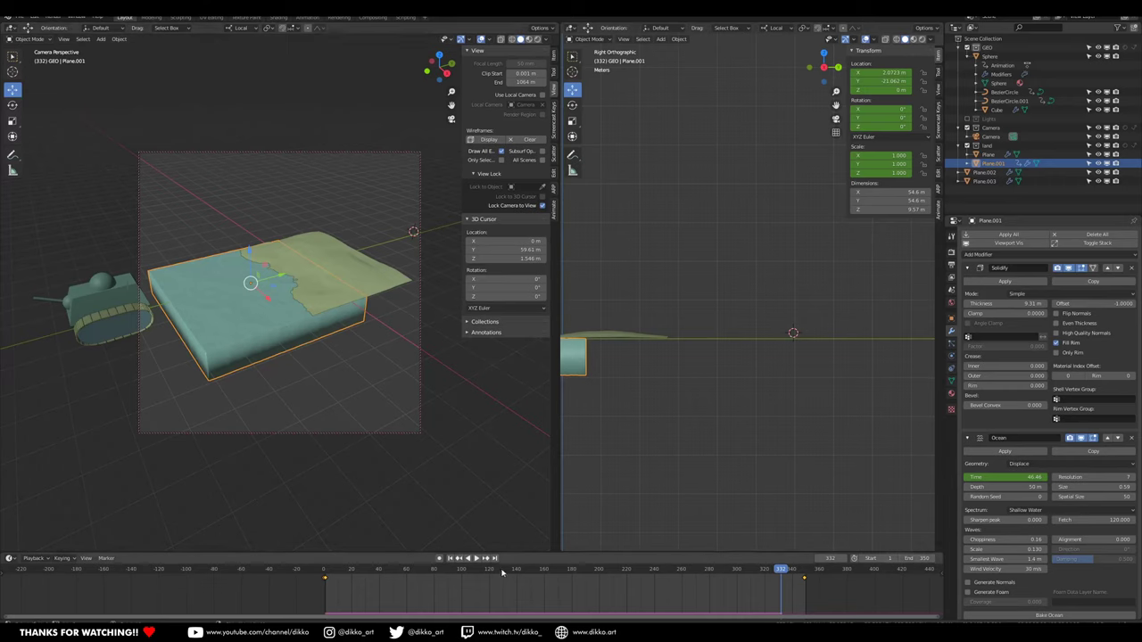
# Replay the animation from near its start to check the thickened ocean slab.
pyautogui.press('space')
pyautogui.moveTo(661, 589); pyautogui.dragTo(363, 596)
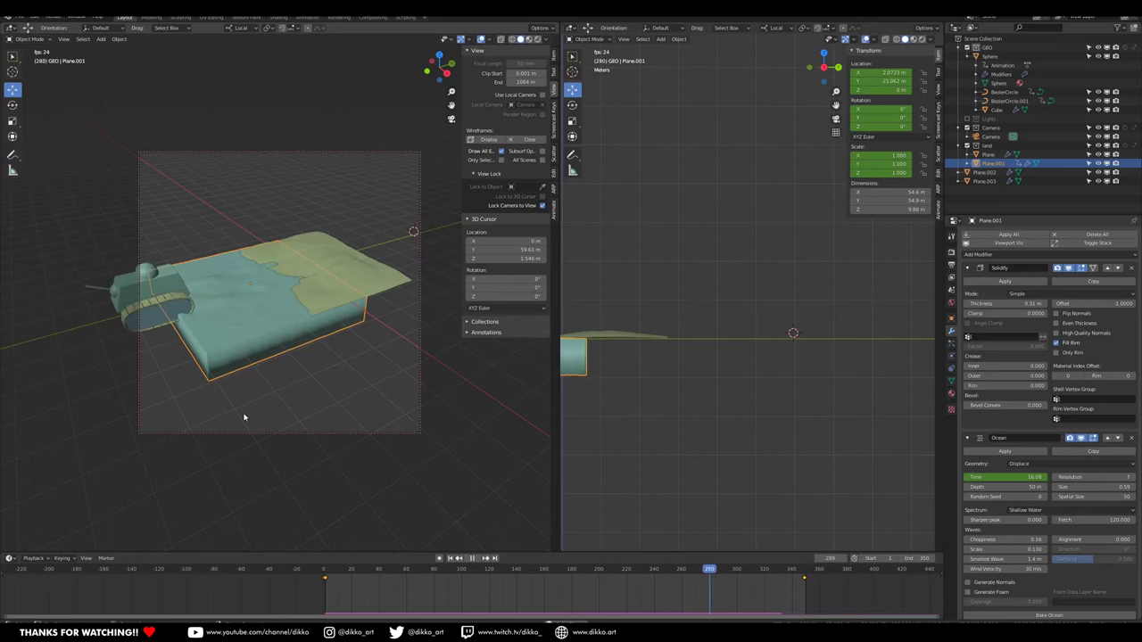
pyautogui.press('space')
# Add a Solidify modifier to the terrain plane, move it ahead of Dynamic Paint, and set its thickness to about 9.75 m.
pyautogui.click(387, 283)
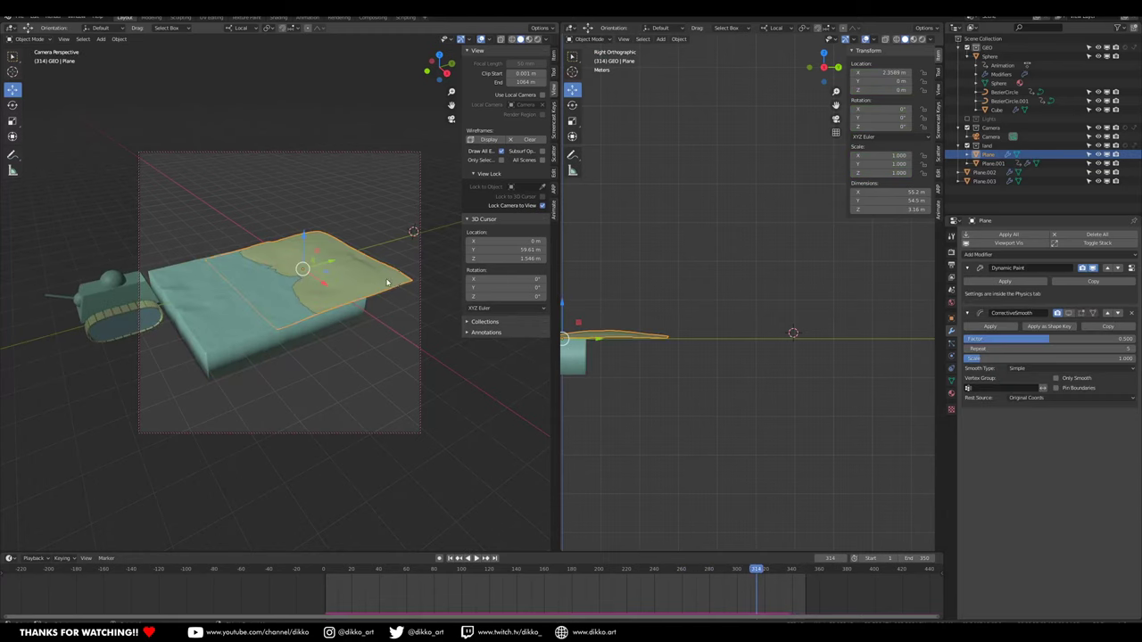
pyautogui.click(981, 254)
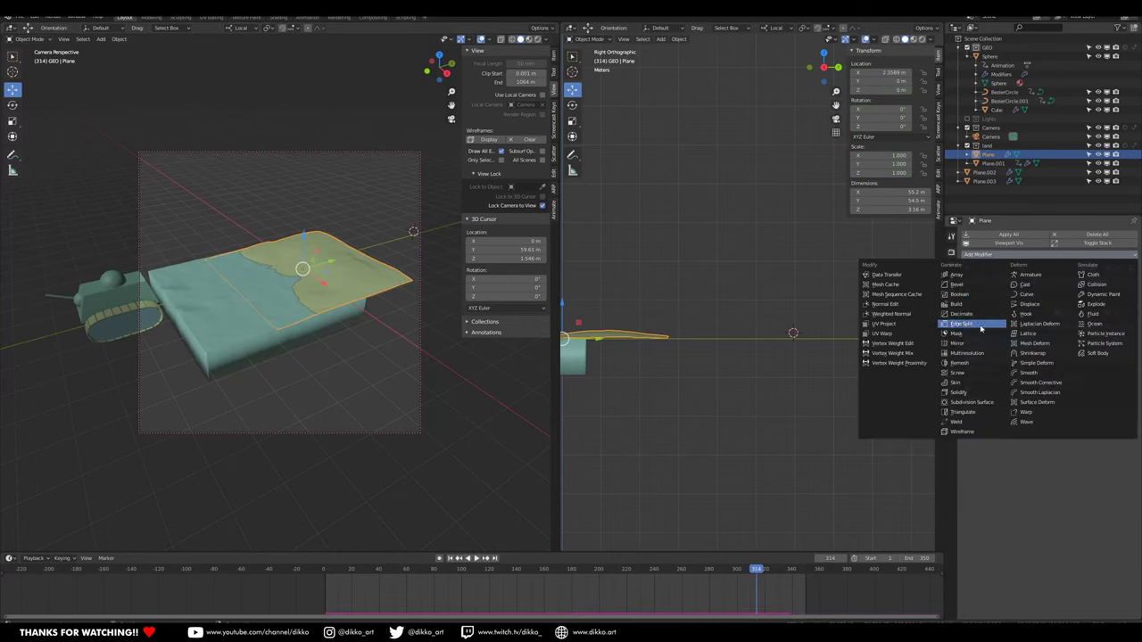
pyautogui.click(960, 395)
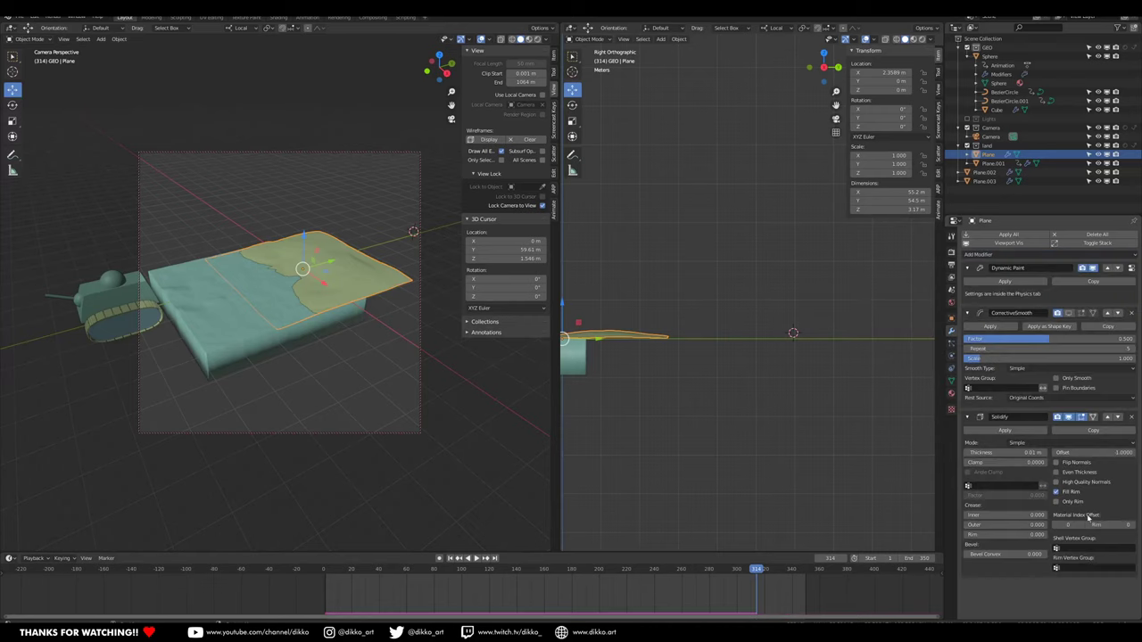
pyautogui.click(1107, 418)
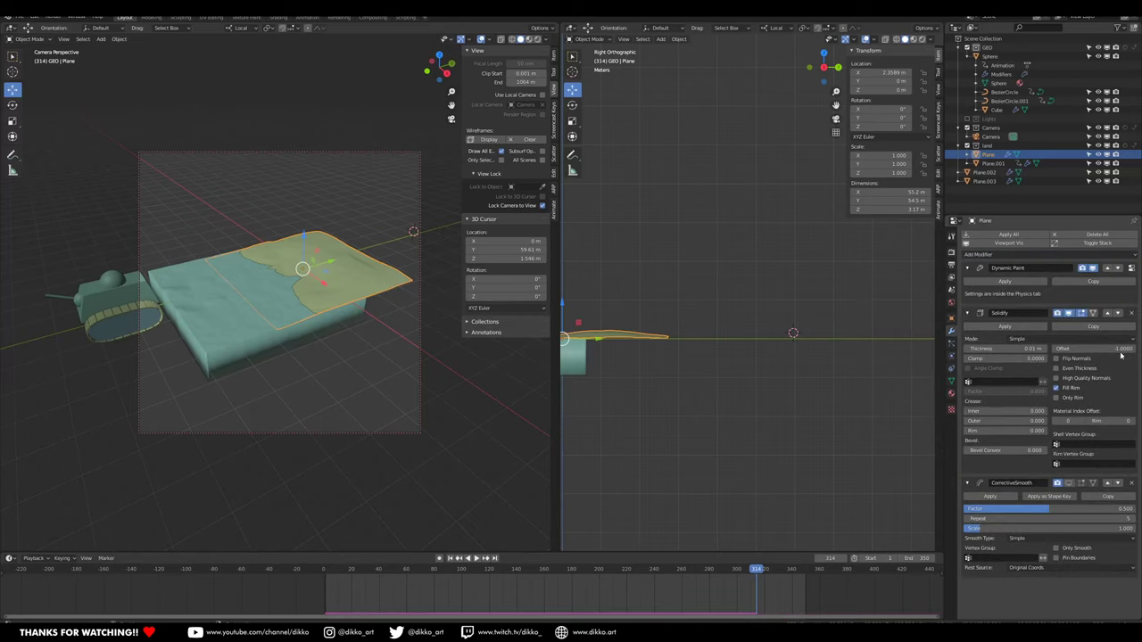
pyautogui.click(1108, 313)
pyautogui.moveTo(992, 304); pyautogui.dragTo(1128, 303)
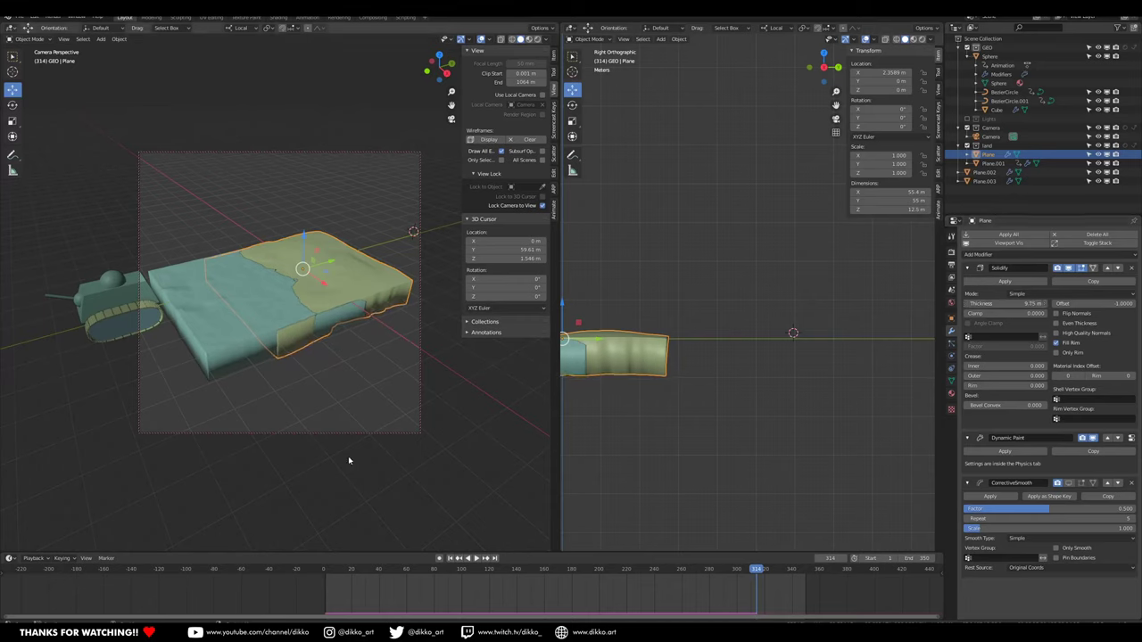
# Switch to OBS to read the stream chat, and return to Blender.
pyautogui.scroll(2, 349, 461)
pyautogui.moveTo(349, 461); pyautogui.dragTo(317, 298, button='middle')
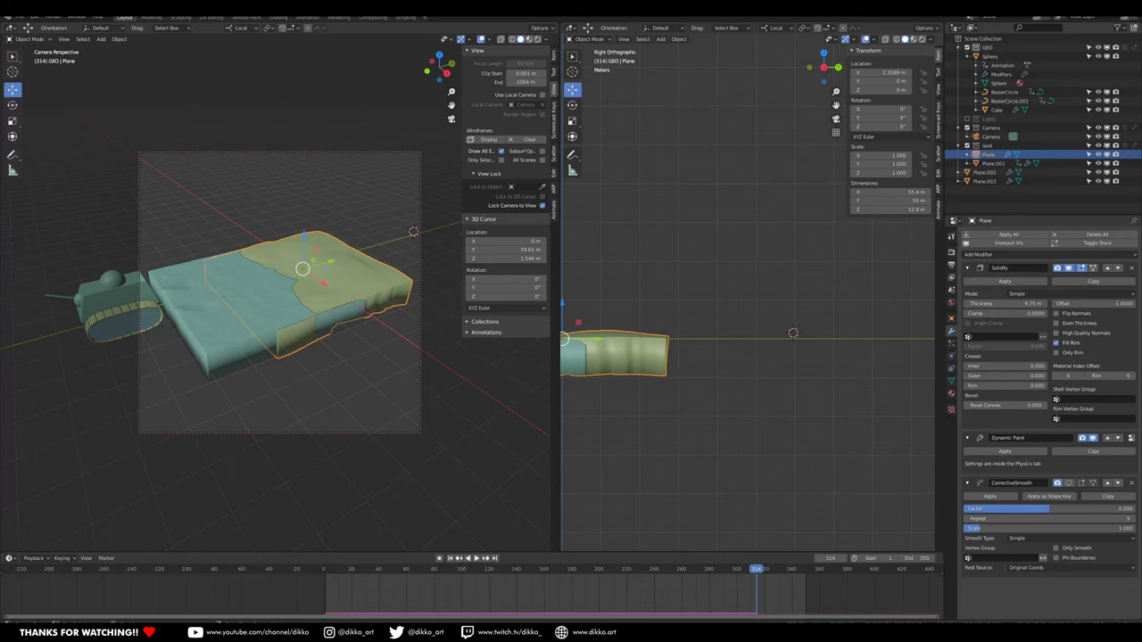
pyautogui.hotkey('alt', 'Tab')
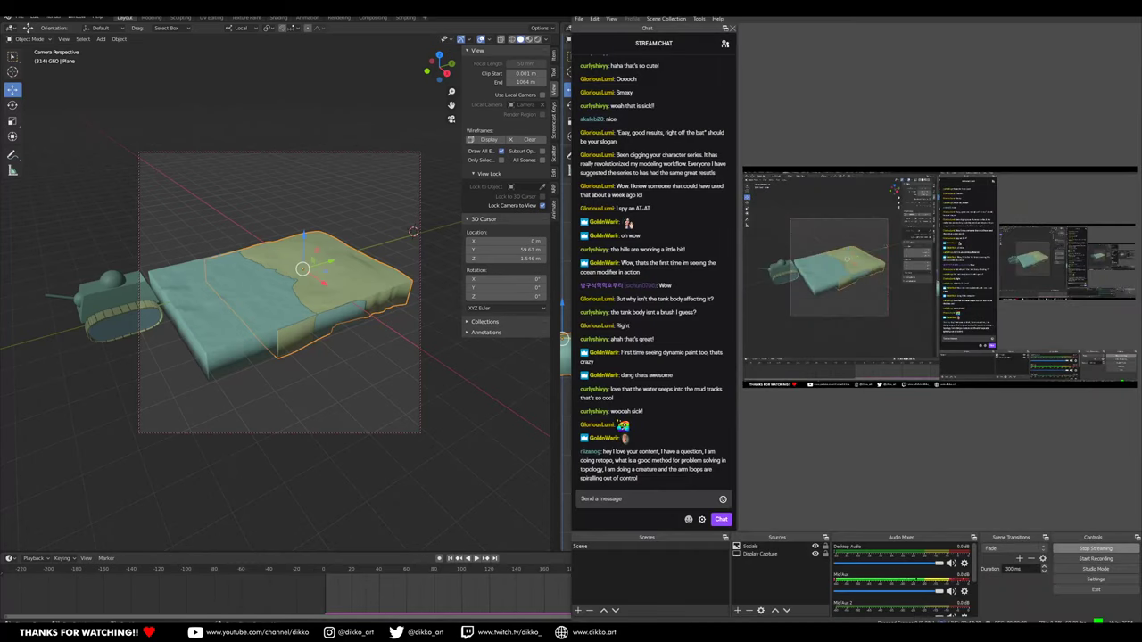
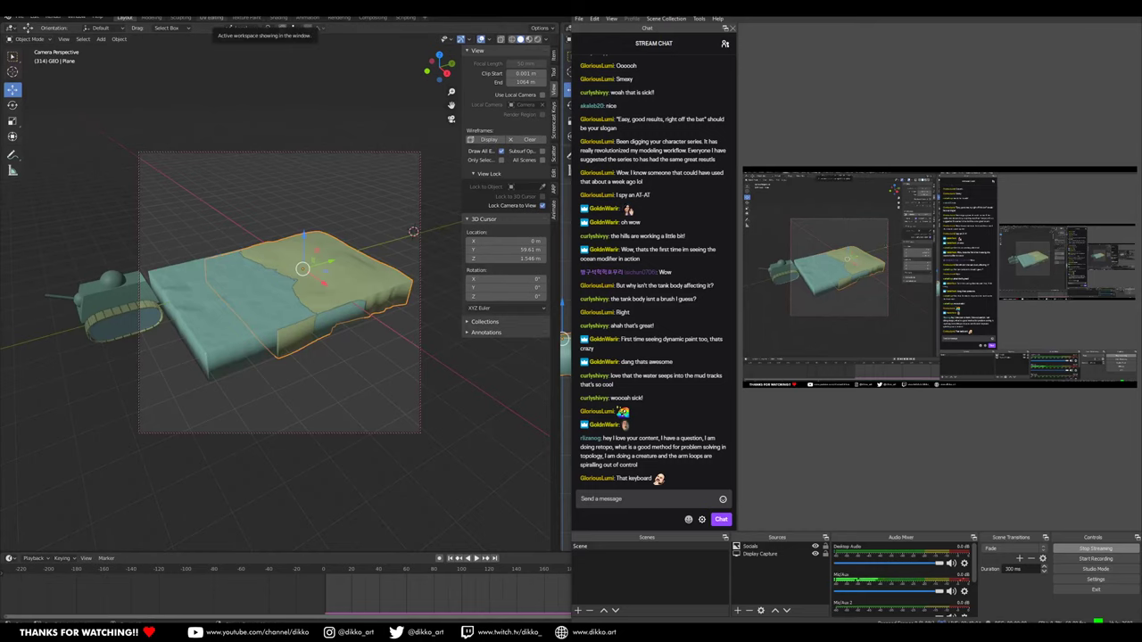
pyautogui.click(214, 8)
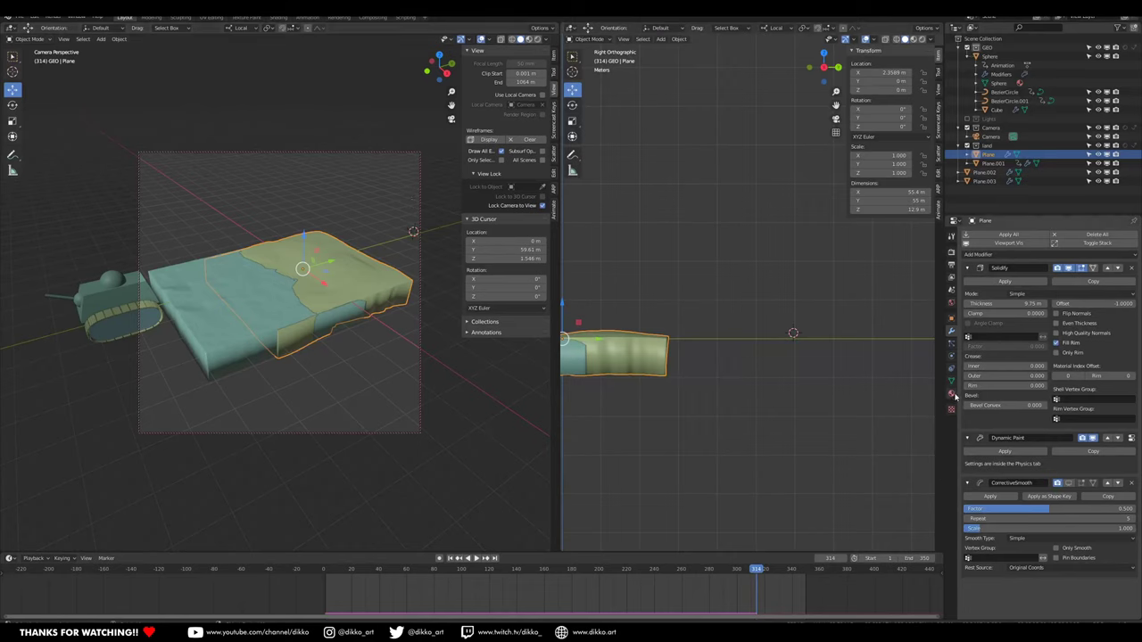
# Replay and scrub the animation from the start to check the tank tracks on the thickened terrain and ocean.
pyautogui.click(325, 578)
pyautogui.press('space')
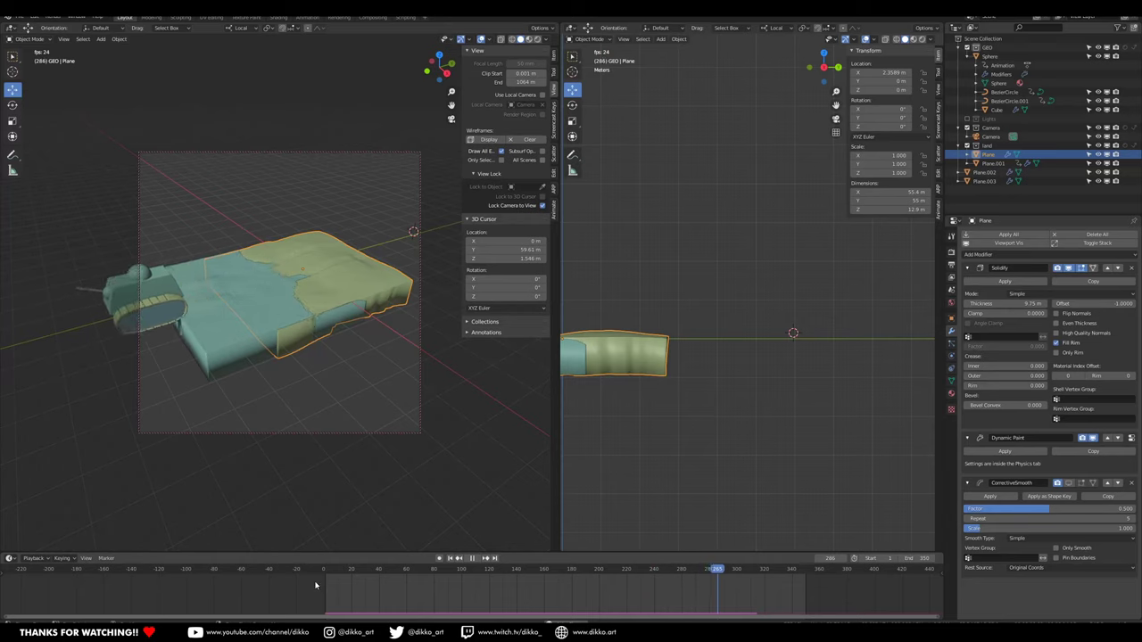
pyautogui.press('space')
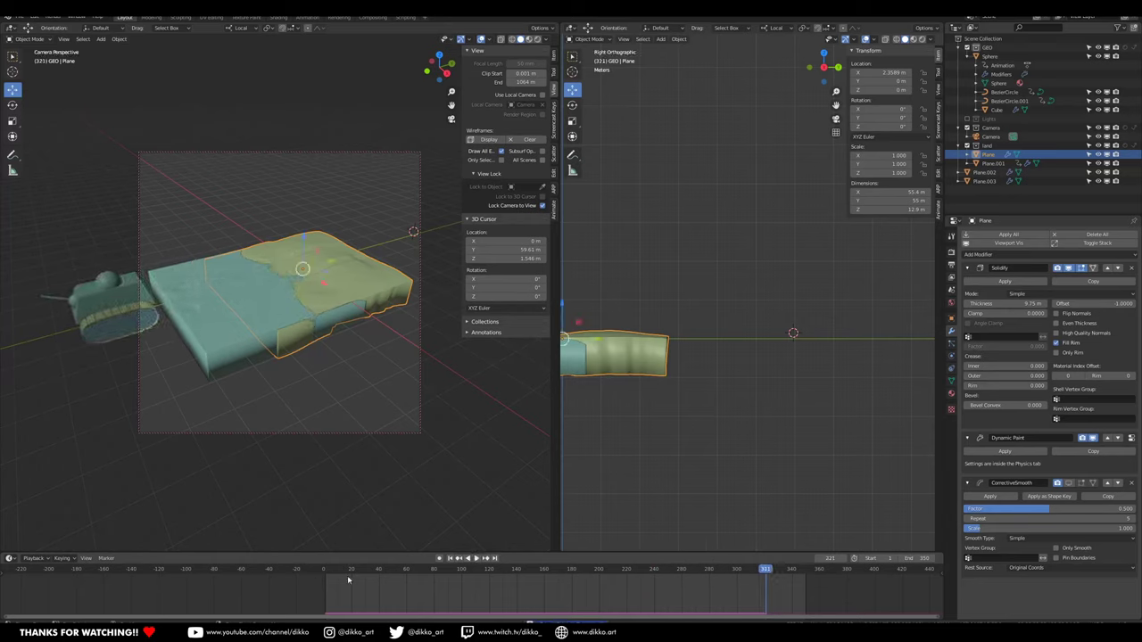
pyautogui.moveTo(330, 572); pyautogui.dragTo(748, 551)
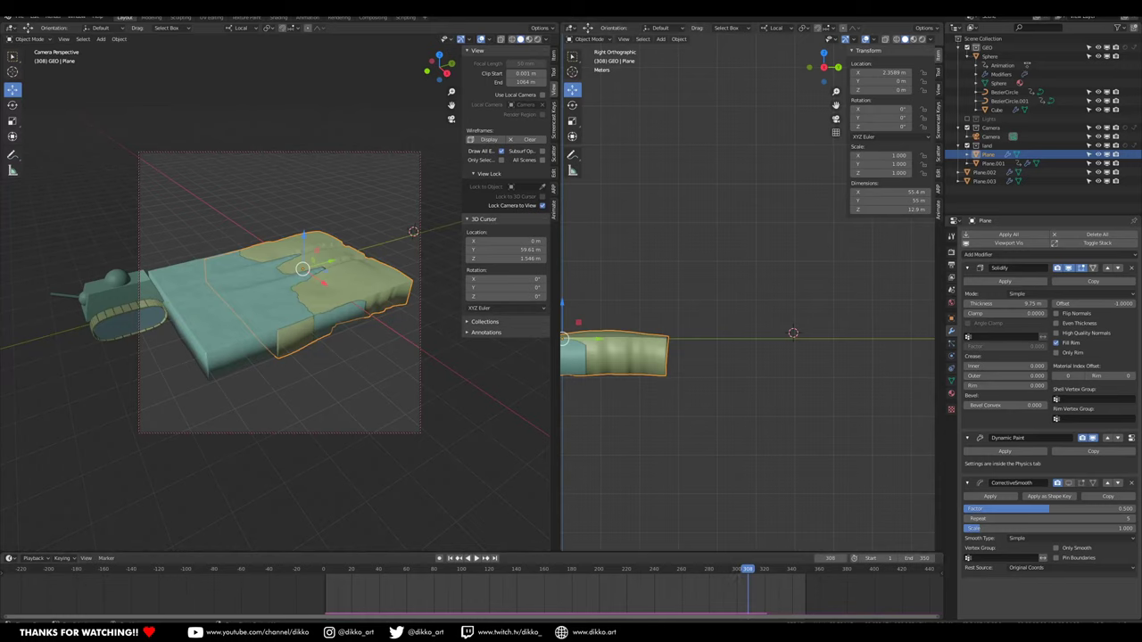
pyautogui.moveTo(326, 575)
pyautogui.mouseDown()
pyautogui.moveTo(650, 551)
pyautogui.moveTo(742, 562)
pyautogui.moveTo(323, 569)
pyautogui.mouseUp()
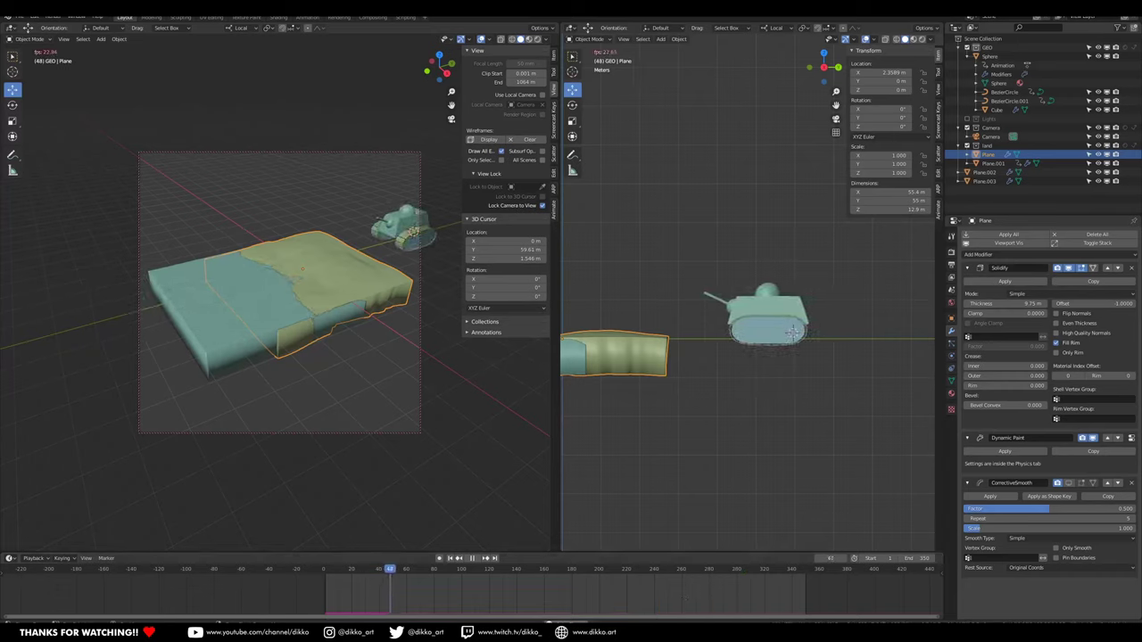
pyautogui.press('space')
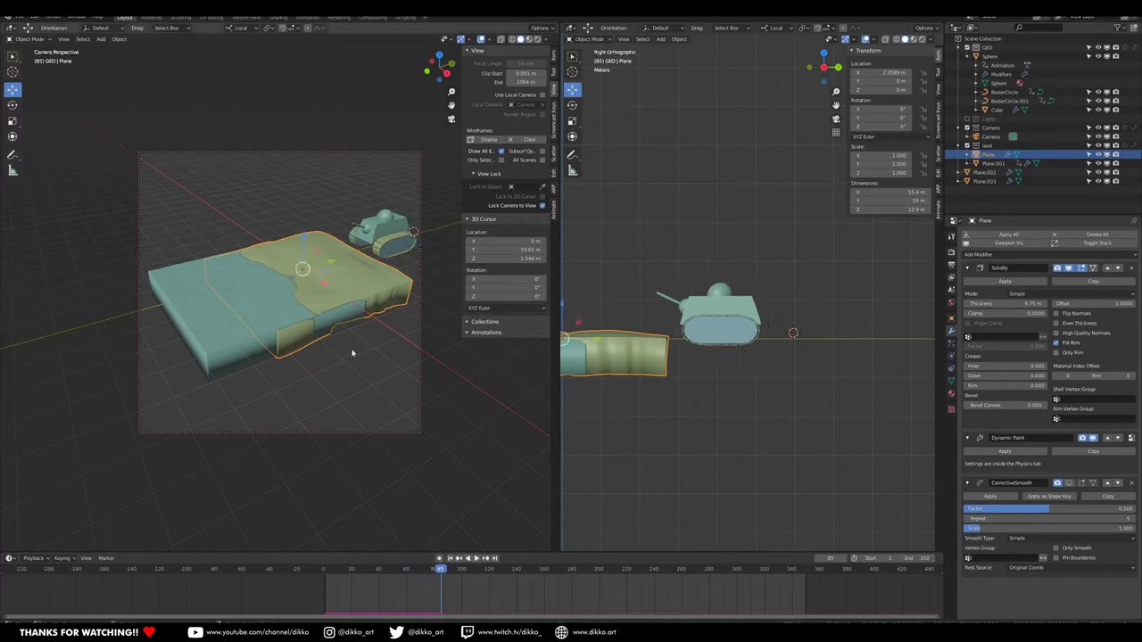
# Select the ocean plane and collapse the settings of its Solidify and Ocean modifiers.
pyautogui.click(248, 361)
pyautogui.click(622, 368)
pyautogui.click(291, 342)
pyautogui.moveTo(630, 358); pyautogui.dragTo(732, 387, button='middle')
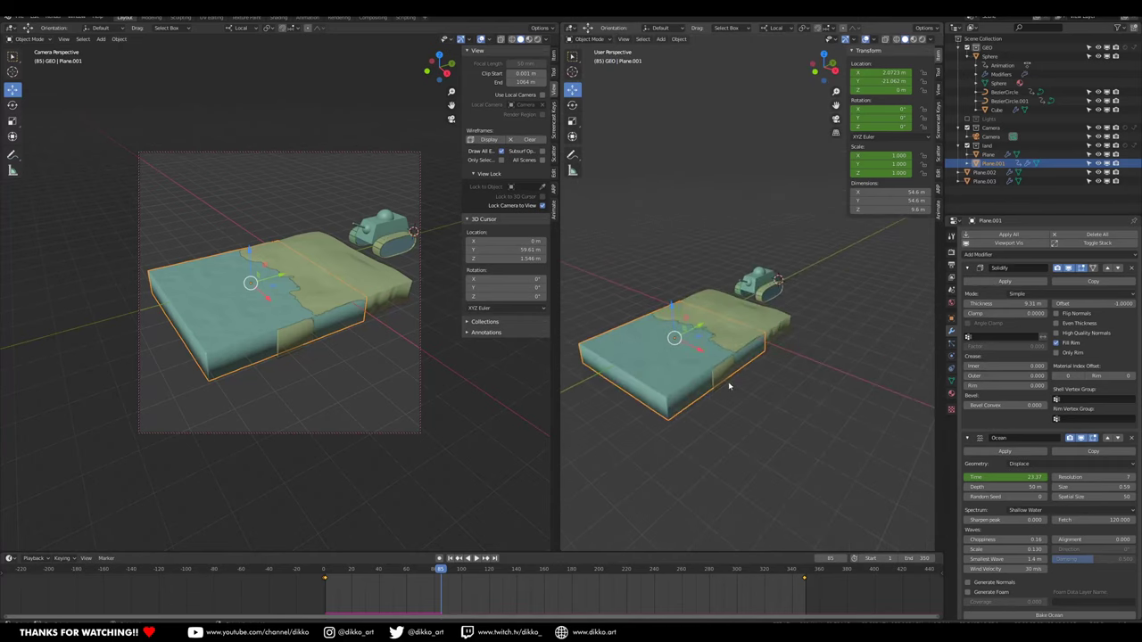
pyautogui.click(969, 269)
pyautogui.click(968, 284)
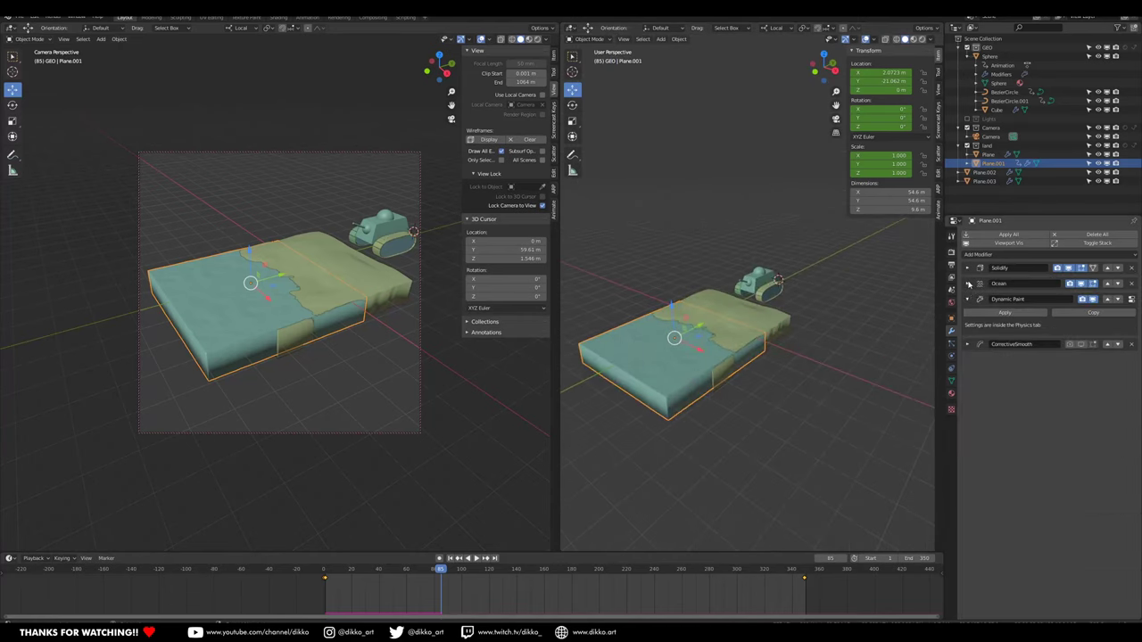
# Add a cube at the 3D cursor and scale it up by a factor of about 29.56.
pyautogui.moveTo(707, 414); pyautogui.dragTo(701, 436, button='middle')
pyautogui.hotkey('shift', 'a')
pyautogui.moveTo(701, 436)
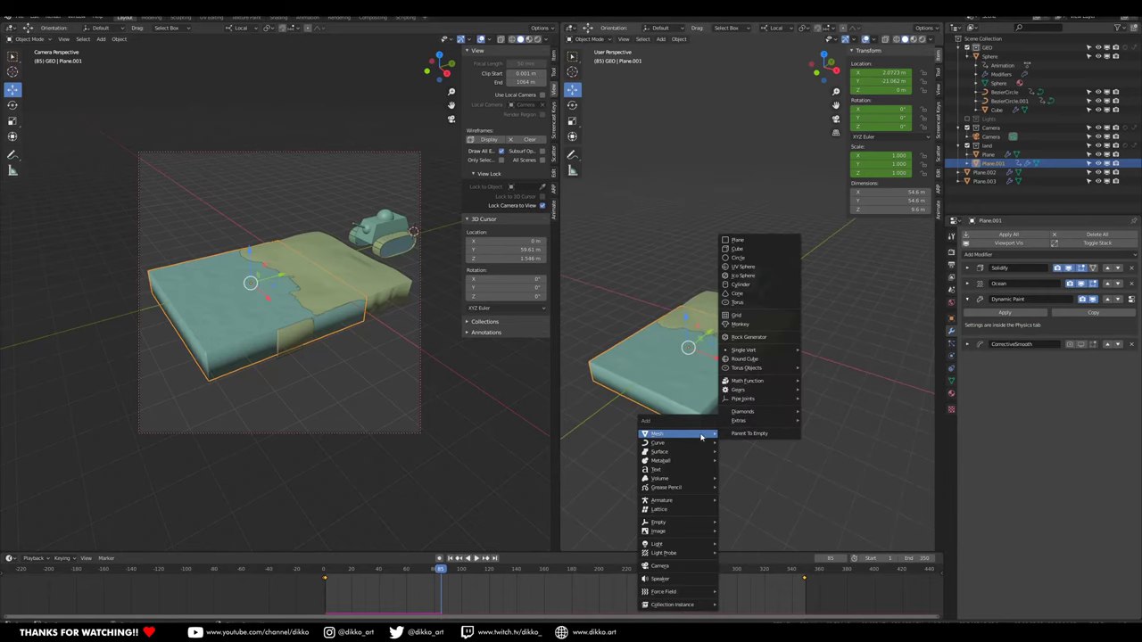
pyautogui.click(737, 250)
pyautogui.scroll(-4, 798, 323)
pyautogui.press('s')
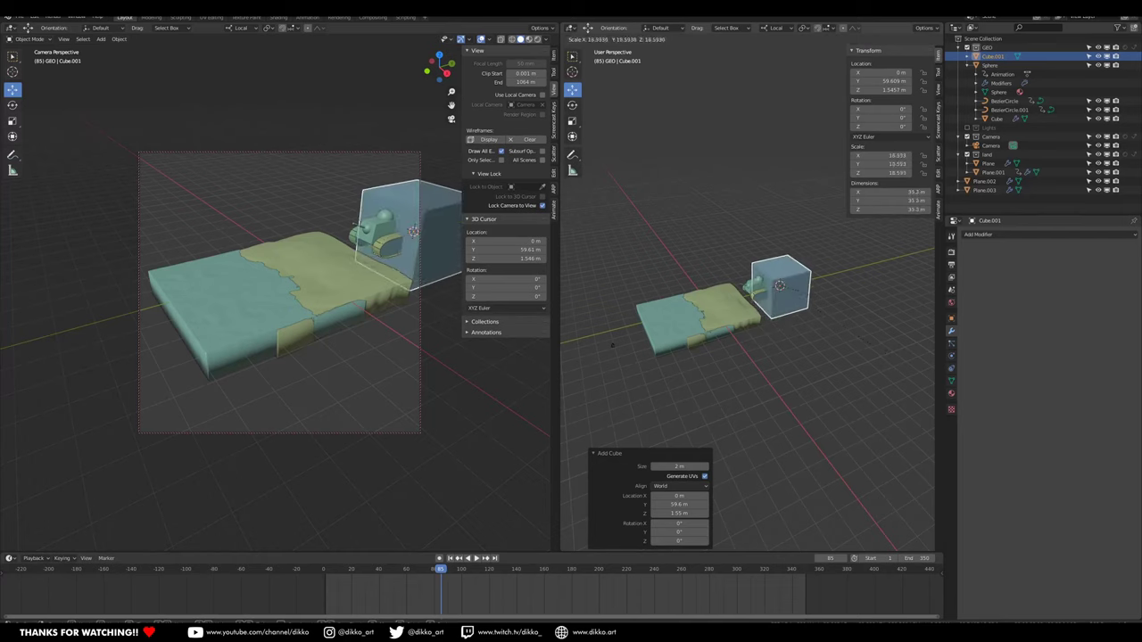
pyautogui.click(775, 452)
# Enlarge the cube around the tank to about 73.4 m per side and apply its scale.
pyautogui.moveTo(771, 404); pyautogui.dragTo(814, 322, button='middle')
pyautogui.press('s')
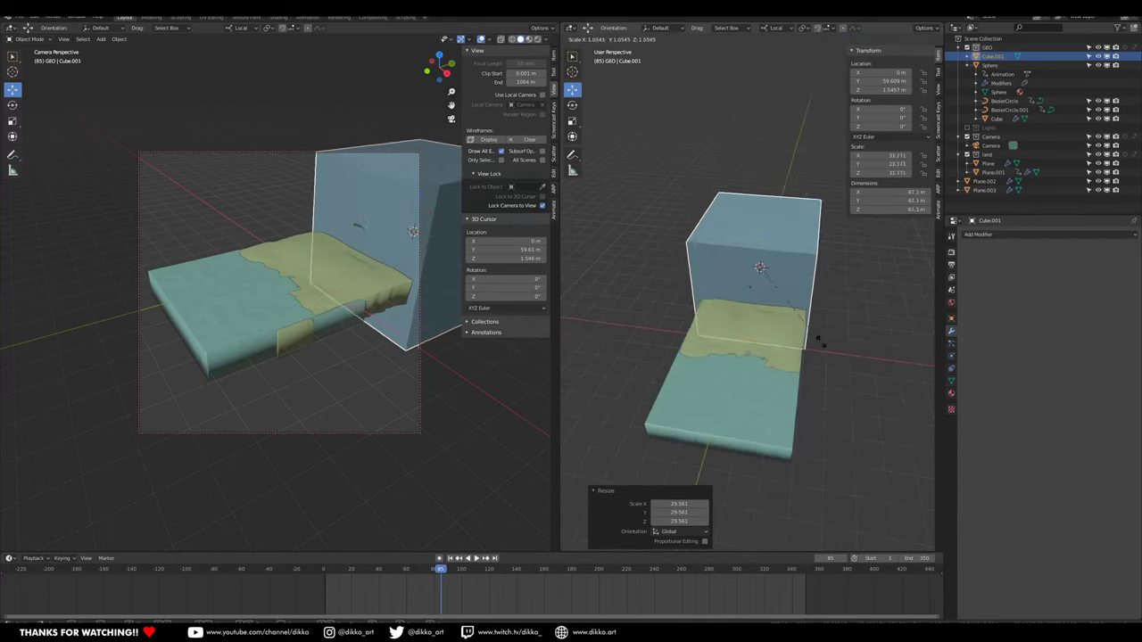
pyautogui.click(841, 267)
pyautogui.moveTo(841, 268); pyautogui.dragTo(794, 283, button='middle')
pyautogui.hotkey('ctrl', 'a')
pyautogui.click(719, 335)
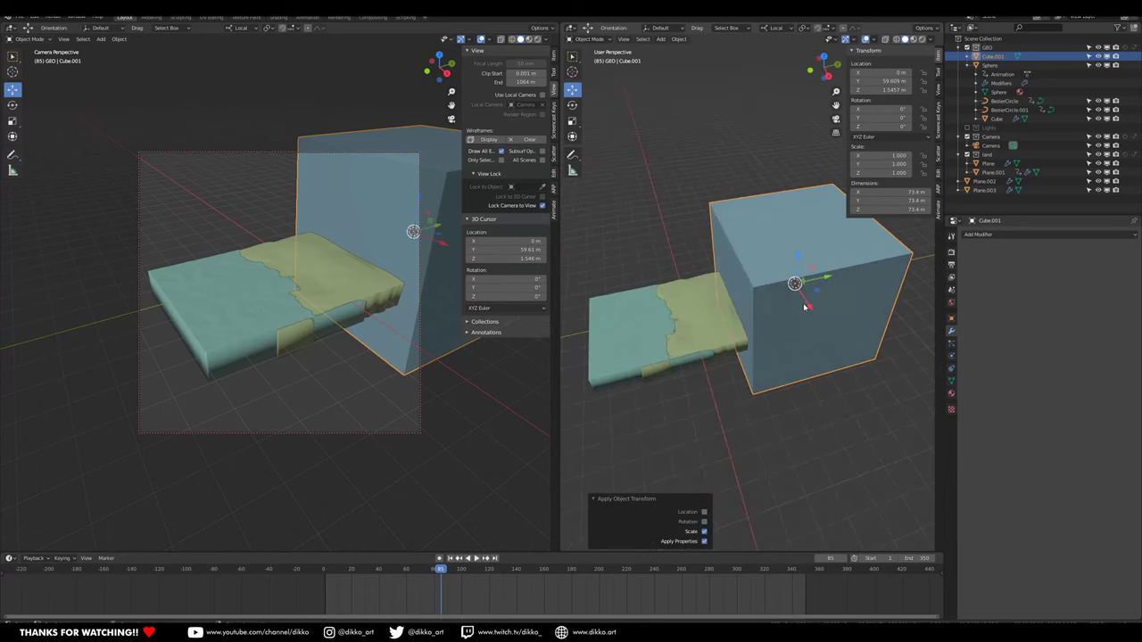
# Pull the cube's side face along Y so the cube encloses the tank, terrain and ocean.
pyautogui.press('Tab')
pyautogui.click(636, 41)
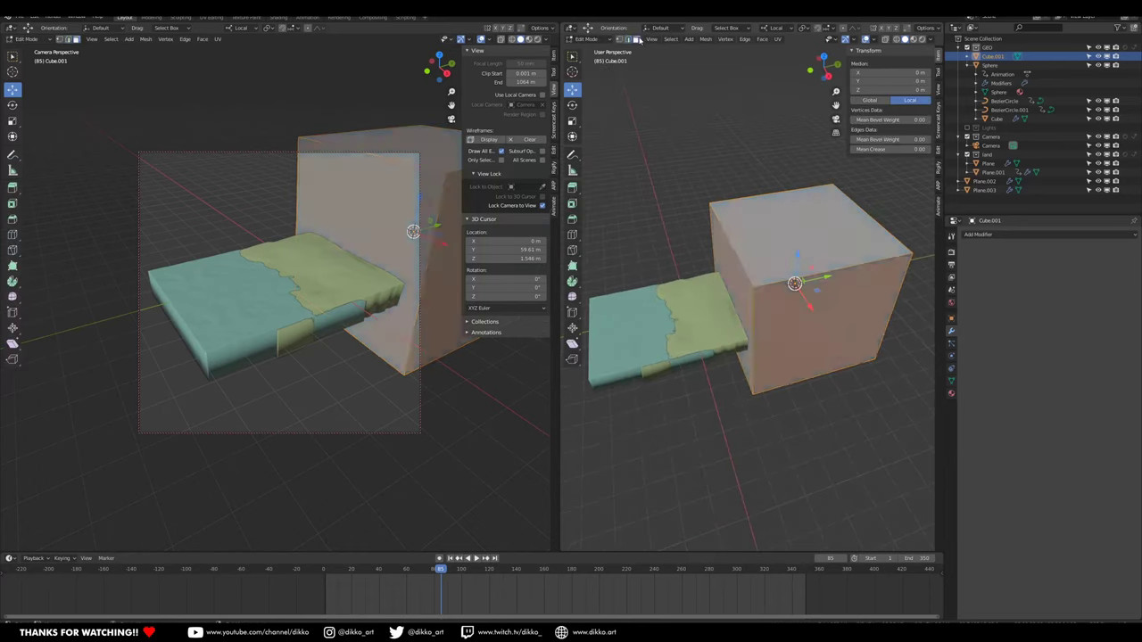
pyautogui.click(732, 273)
pyautogui.moveTo(765, 289); pyautogui.dragTo(583, 331)
pyautogui.moveTo(683, 290)
pyautogui.mouseDown(button='middle')
pyautogui.moveTo(738, 312)
pyautogui.moveTo(685, 302)
pyautogui.mouseUp(button='middle')
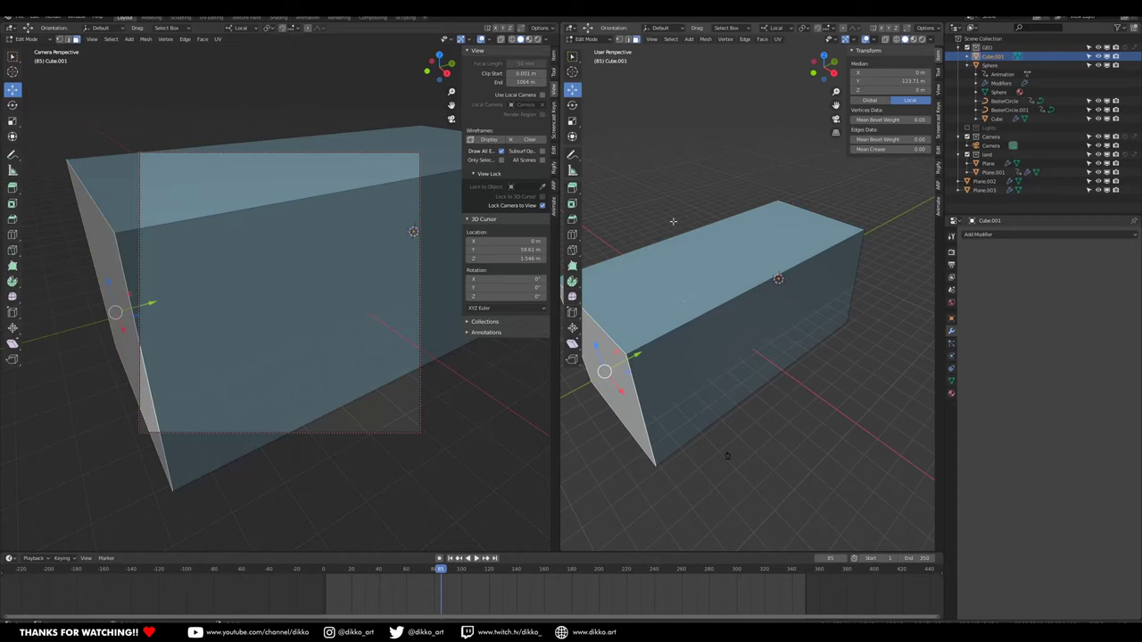
# Inset the cube's top face by 7.75 m and extrude it downward to hollow out the box.
pyautogui.click(676, 260)
pyautogui.press('i')
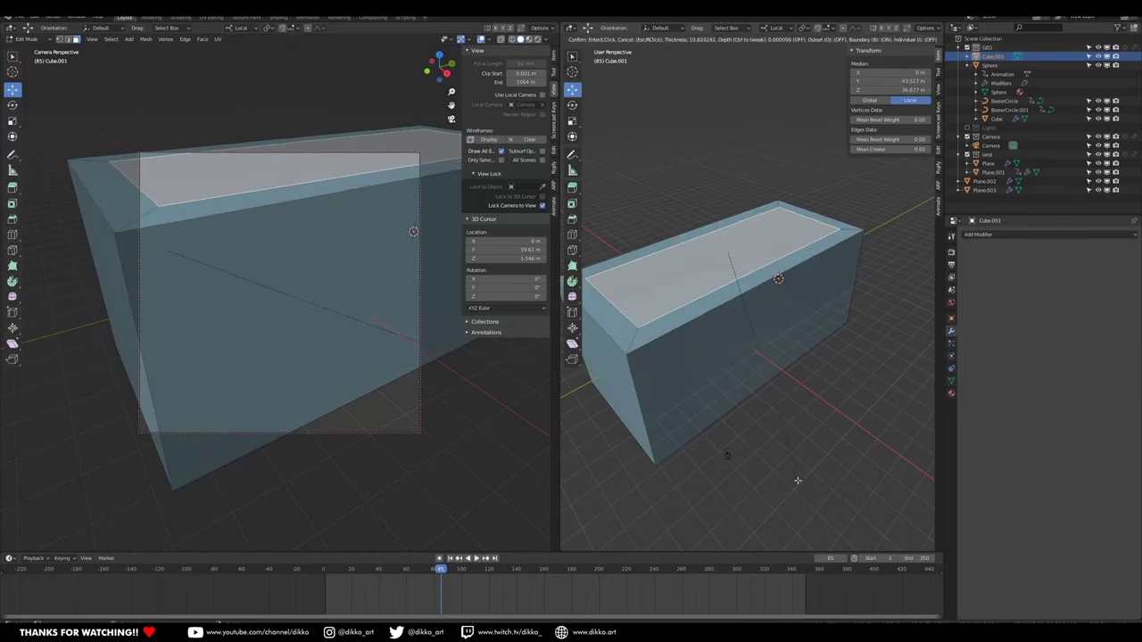
pyautogui.click(794, 478)
pyautogui.moveTo(794, 478); pyautogui.dragTo(789, 421, button='middle')
pyautogui.press('e')
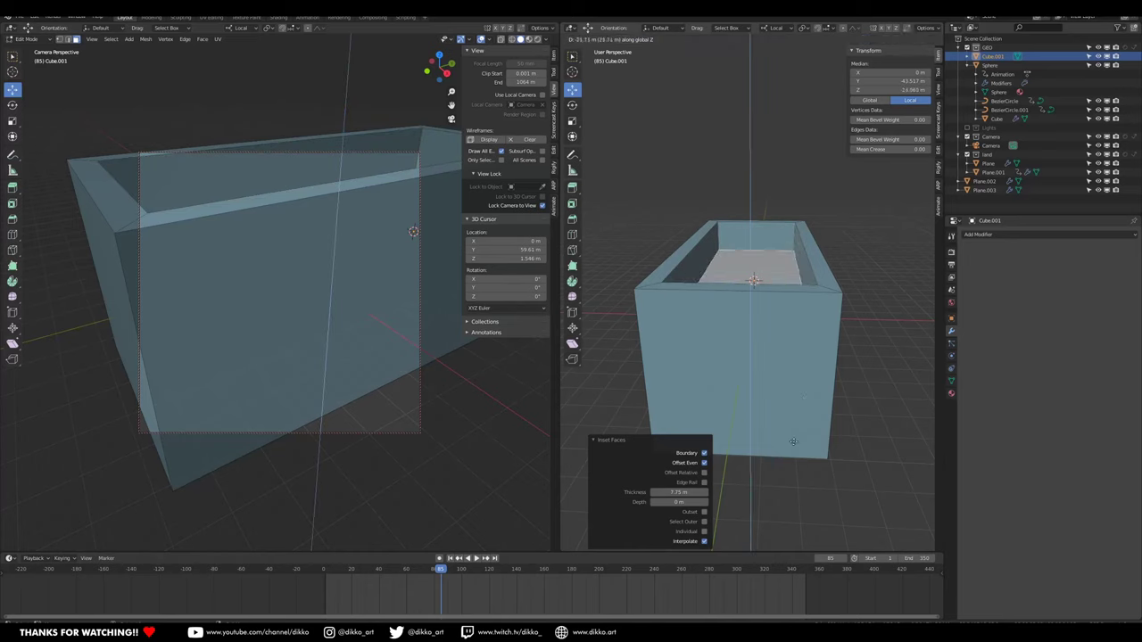
pyautogui.click(786, 484)
# Scale the entire box mesh down to about 65.9 m wide and 144 m long.
pyautogui.moveTo(785, 484); pyautogui.dragTo(799, 425, button='middle')
pyautogui.press('a')
pyautogui.press('s')
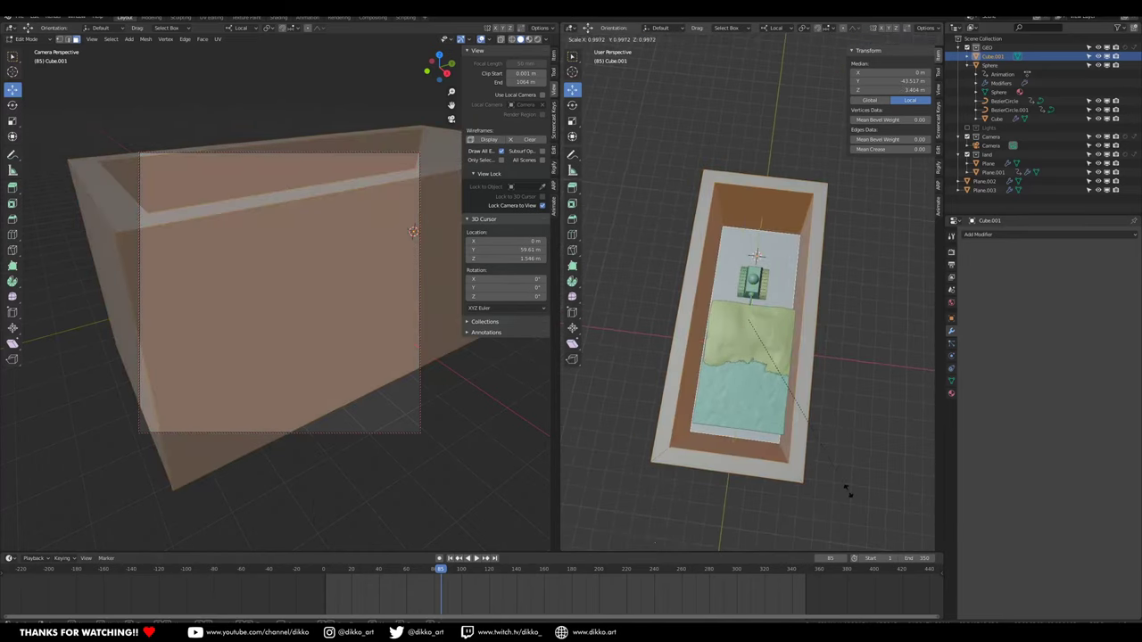
pyautogui.click(856, 457)
pyautogui.moveTo(856, 457); pyautogui.dragTo(908, 350, button='middle')
# Raise the box's inner floor face slightly towards the underside of the terrain and ocean block.
pyautogui.scroll(2, 713, 334)
pyautogui.click(668, 408)
pyautogui.moveTo(727, 312); pyautogui.dragTo(741, 324, button='middle')
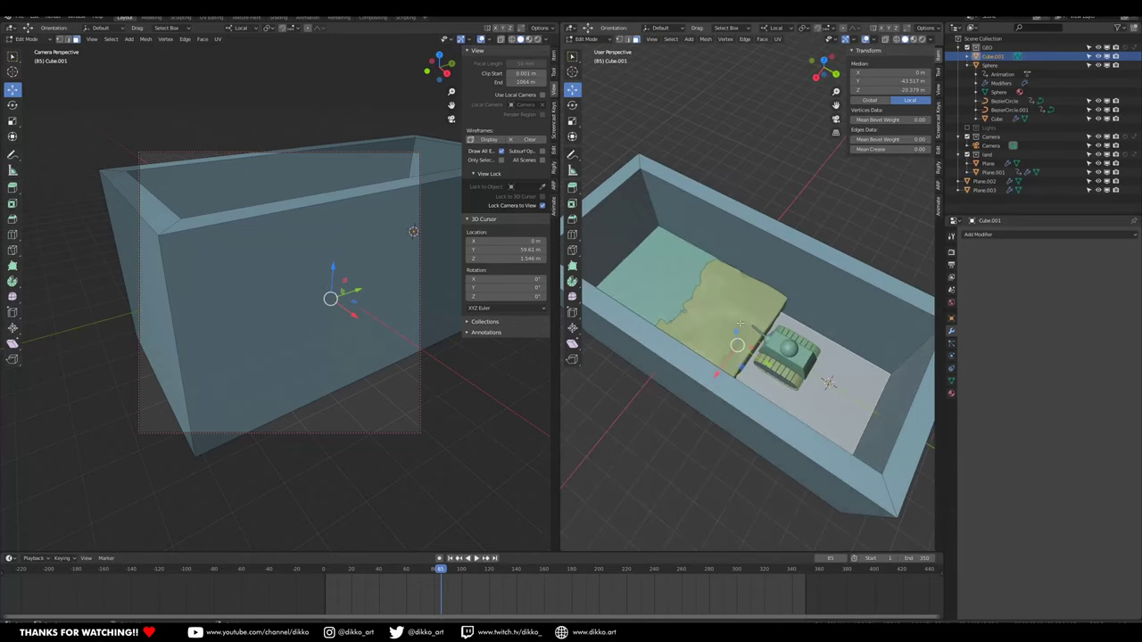
pyautogui.moveTo(737, 333); pyautogui.dragTo(737, 314)
pyautogui.moveTo(737, 314); pyautogui.dragTo(671, 286, button='middle')
# Move one long inner wall of the box inward about 2.1 m along X and return to Object Mode.
pyautogui.click(801, 278)
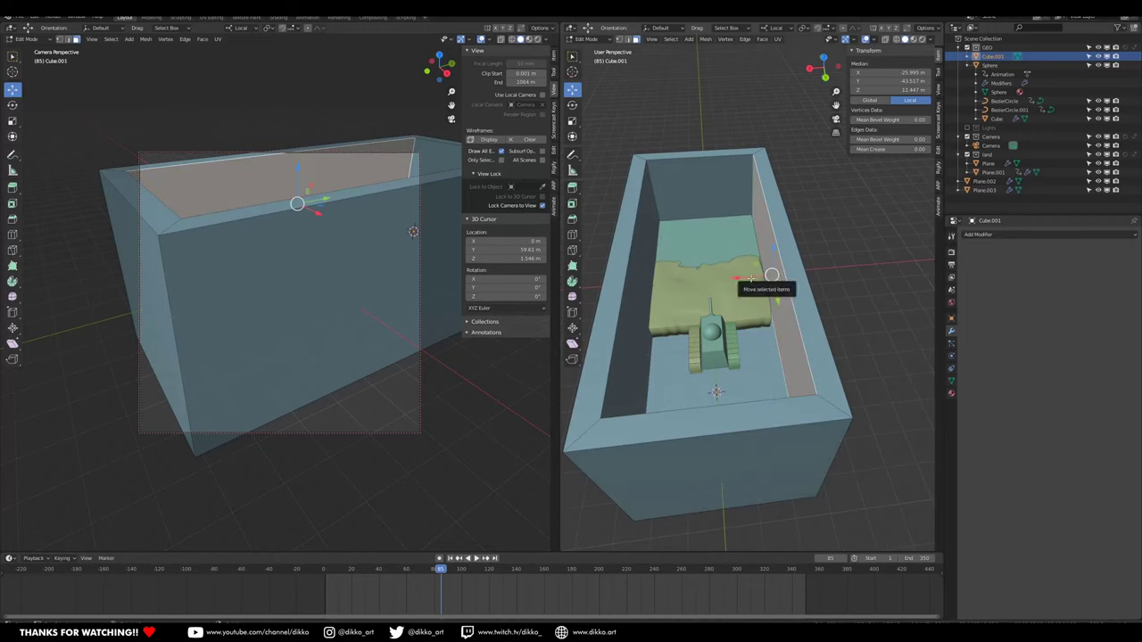
pyautogui.press('g')
pyautogui.press('x')
pyautogui.press('x')
pyautogui.click(728, 281)
pyautogui.moveTo(727, 281); pyautogui.dragTo(874, 446, button='middle')
pyautogui.click(586, 40)
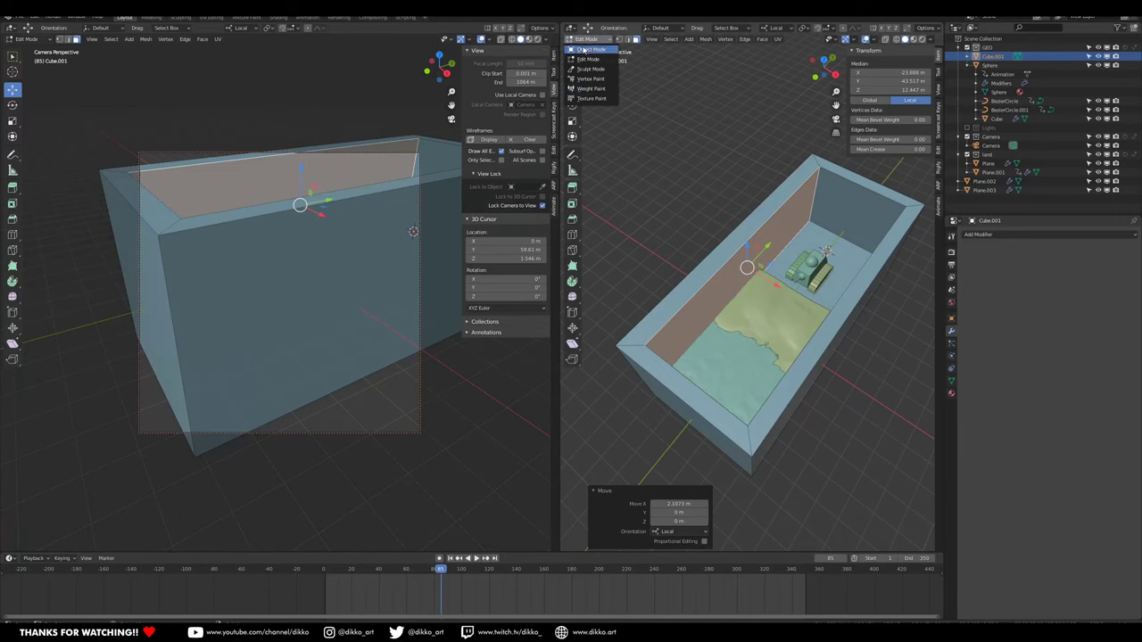
pyautogui.click(587, 49)
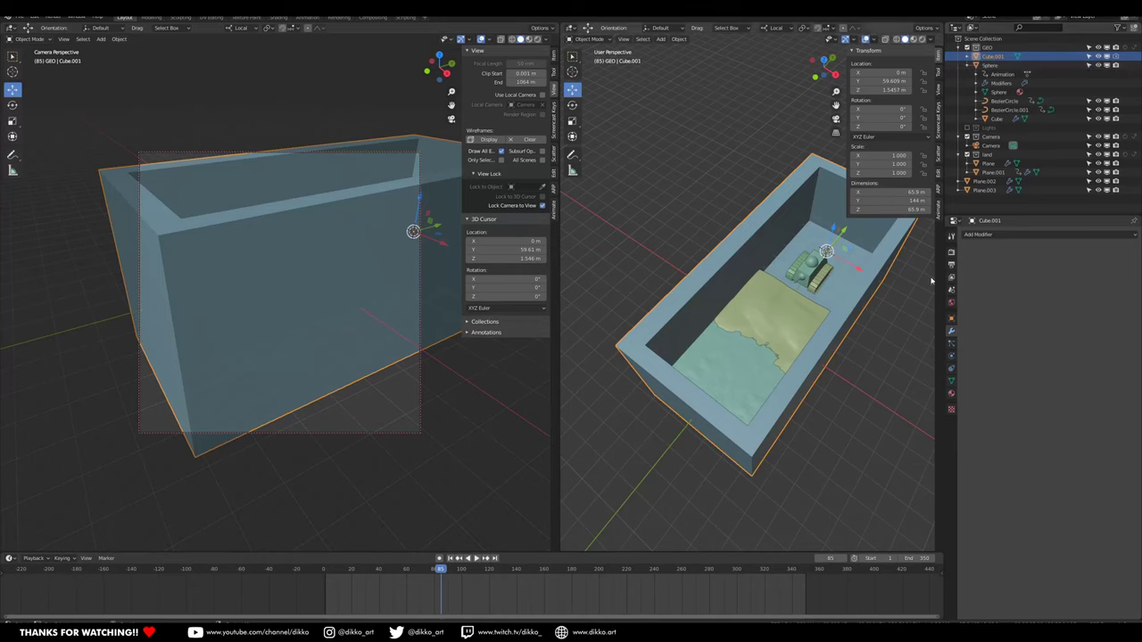
# Expand the box's visibility and viewport display settings and display it as Wire.
pyautogui.click(952, 381)
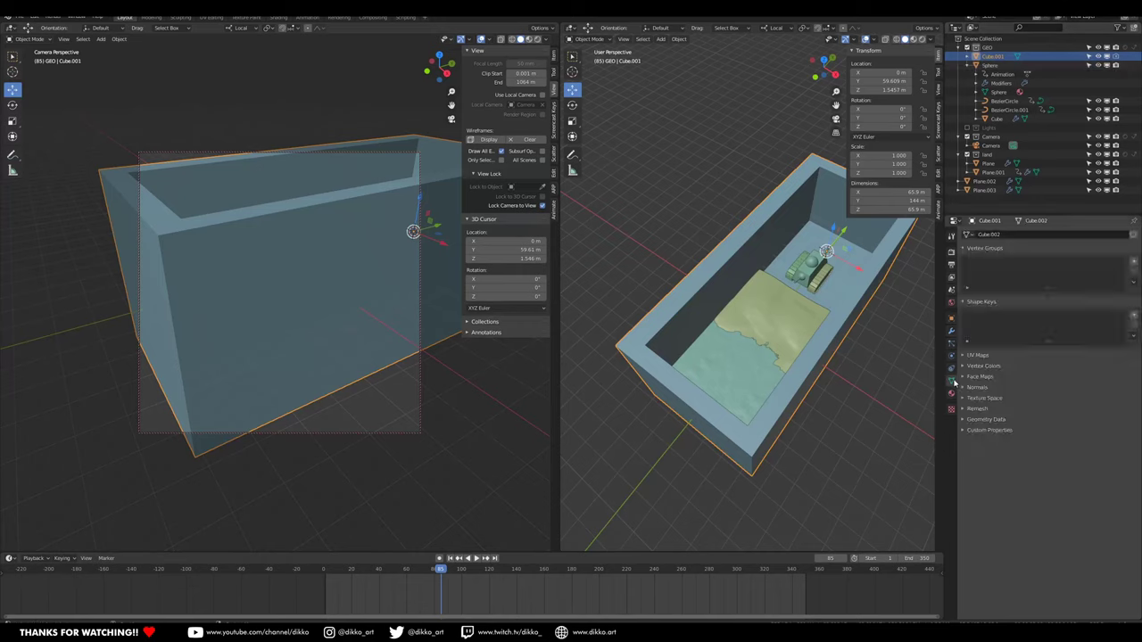
pyautogui.click(951, 319)
pyautogui.click(972, 416)
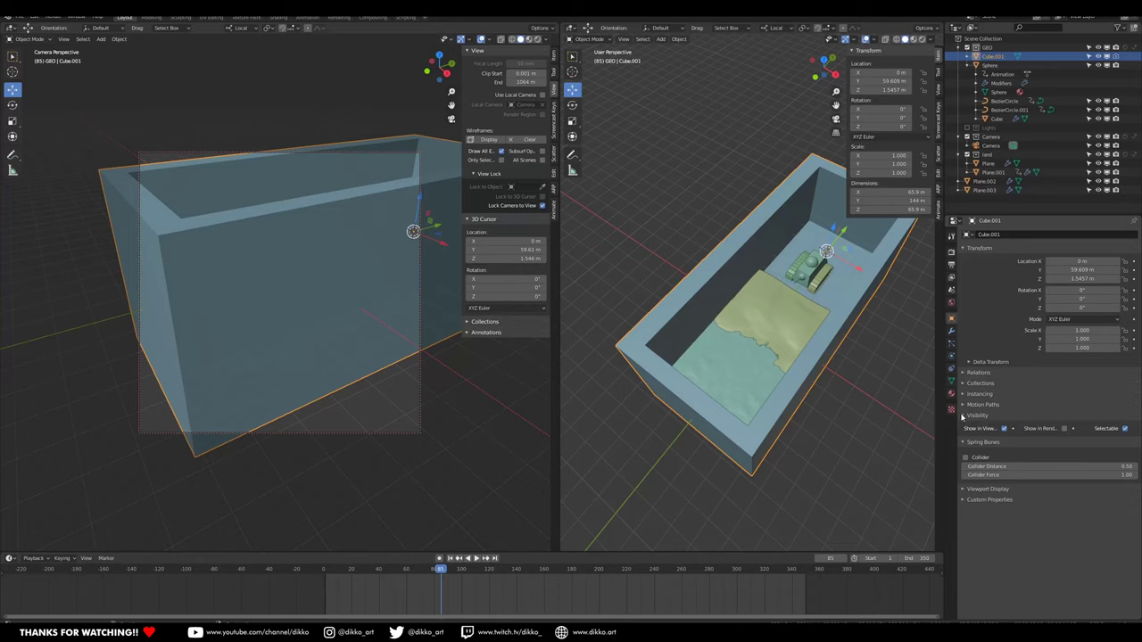
pyautogui.click(961, 489)
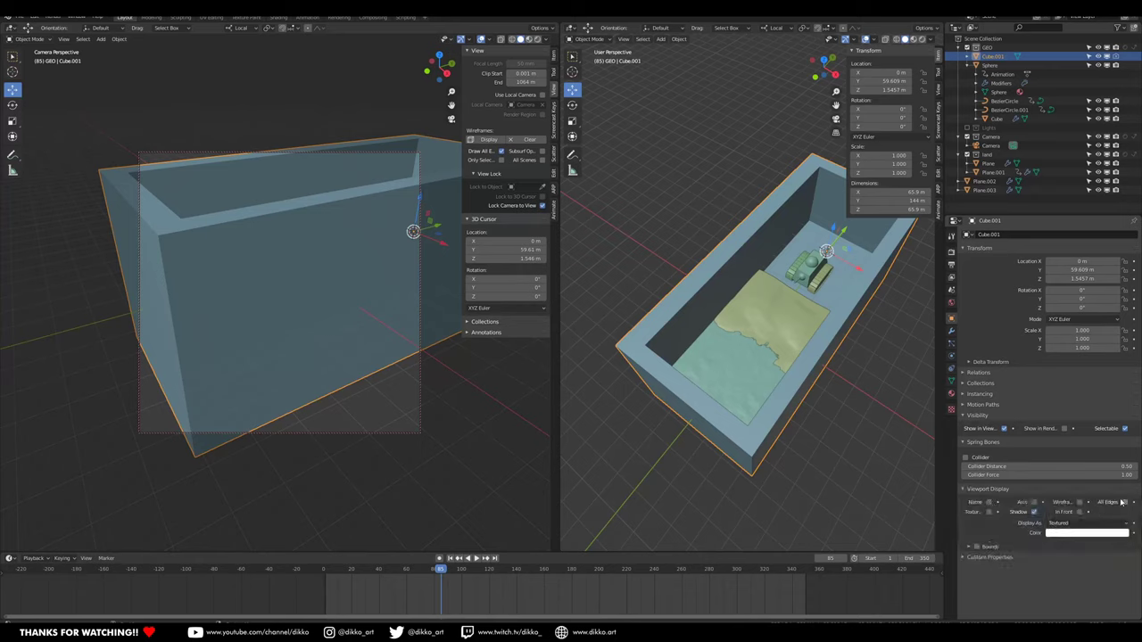
pyautogui.click(1073, 524)
pyautogui.click(1061, 544)
# Shift one wall face of the wireframe box slightly in Edit Mode and return to Object Mode.
pyautogui.moveTo(789, 430); pyautogui.dragTo(648, 289, button='middle')
pyautogui.press('Tab')
pyautogui.click(647, 295)
pyautogui.moveTo(692, 311); pyautogui.dragTo(703, 309)
pyautogui.moveTo(709, 393); pyautogui.dragTo(781, 376, button='middle')
pyautogui.press('Tab')
# Add a Boolean modifier set to Difference to the ocean plane, with Cube.001 as its object.
pyautogui.click(733, 375)
pyautogui.click(951, 331)
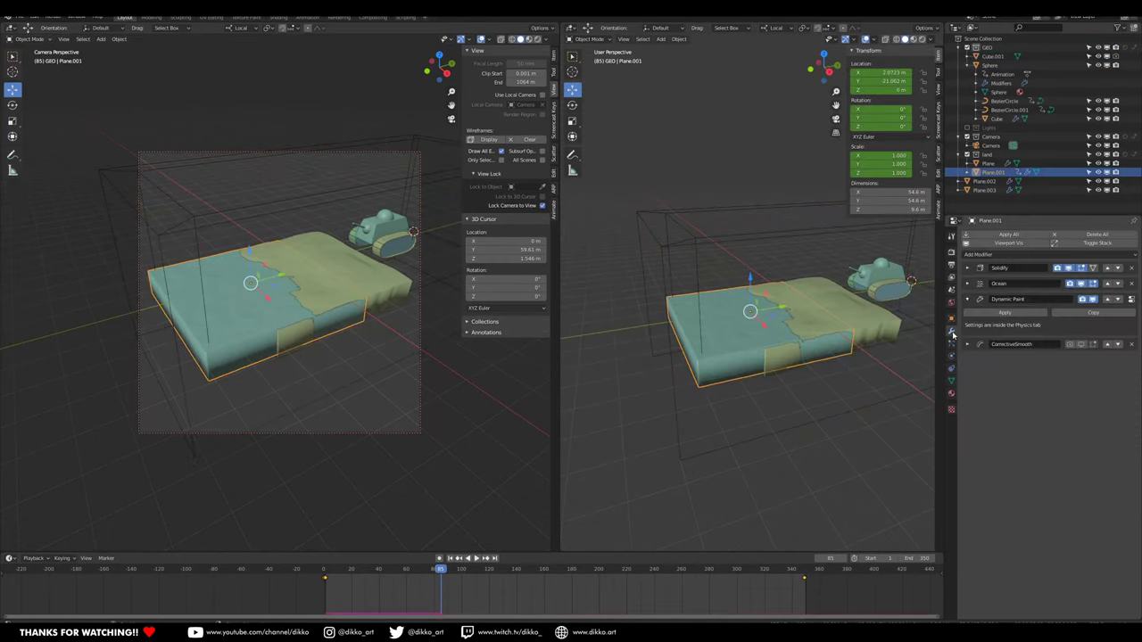
pyautogui.click(992, 257)
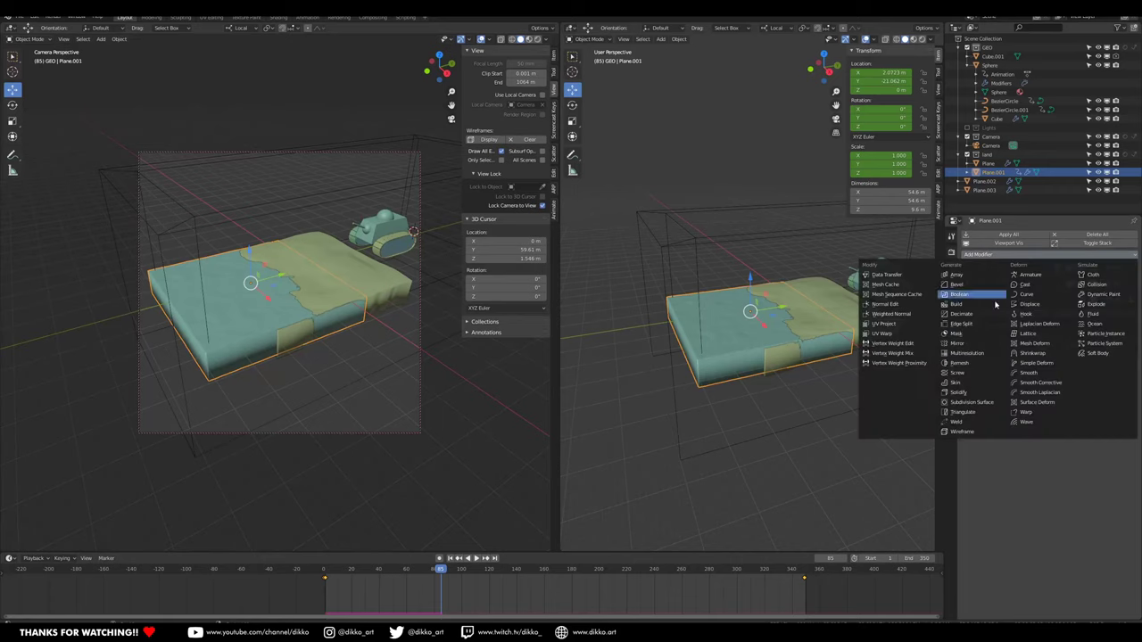
pyautogui.click(957, 295)
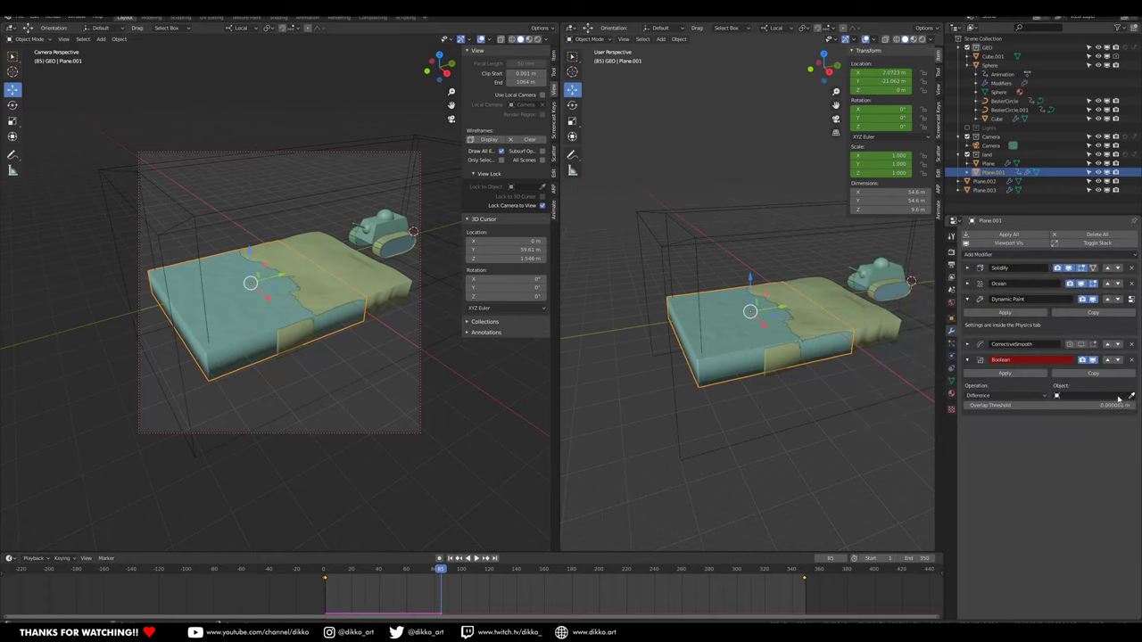
pyautogui.click(666, 214)
# Play the animation and examine the ocean's trimmed edges from several sides as the tank drives in.
pyautogui.moveTo(684, 247); pyautogui.dragTo(764, 349, button='middle')
pyautogui.keyDown('alt'); pyautogui.moveTo(764, 348); pyautogui.dragTo(767, 359); pyautogui.keyUp('alt')
pyautogui.scroll(2, 767, 359)
pyautogui.press('space')
pyautogui.scroll(-2, 754, 437)
pyautogui.moveTo(717, 461); pyautogui.dragTo(693, 469, button='middle')
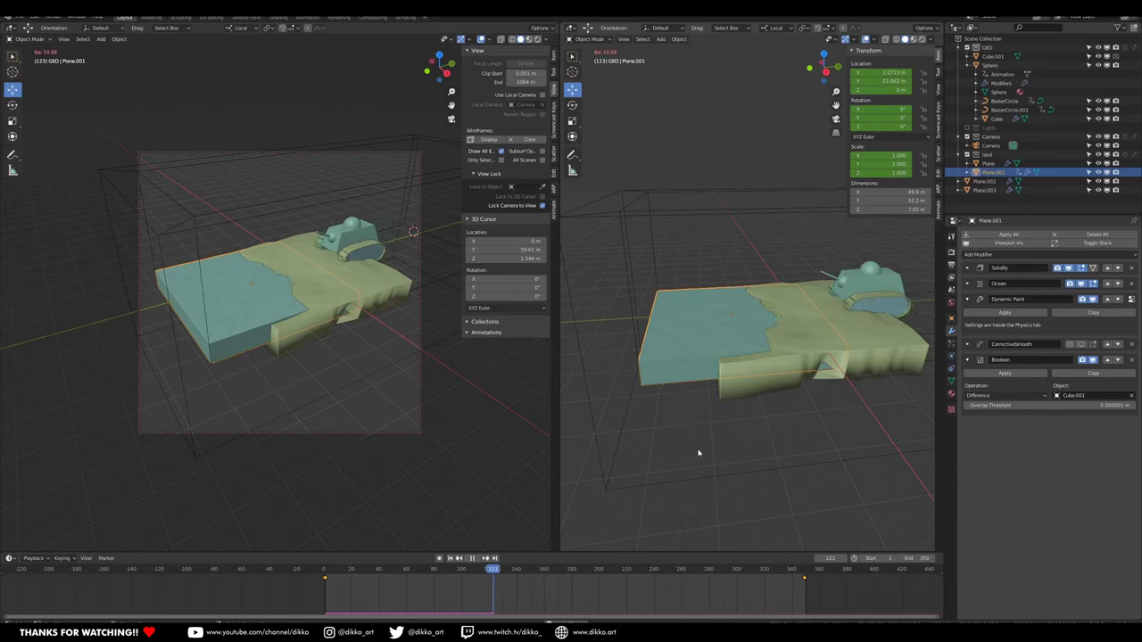
pyautogui.moveTo(721, 412); pyautogui.dragTo(780, 380, button='middle')
pyautogui.scroll(2, 785, 378)
pyautogui.scroll(-1, 785, 377)
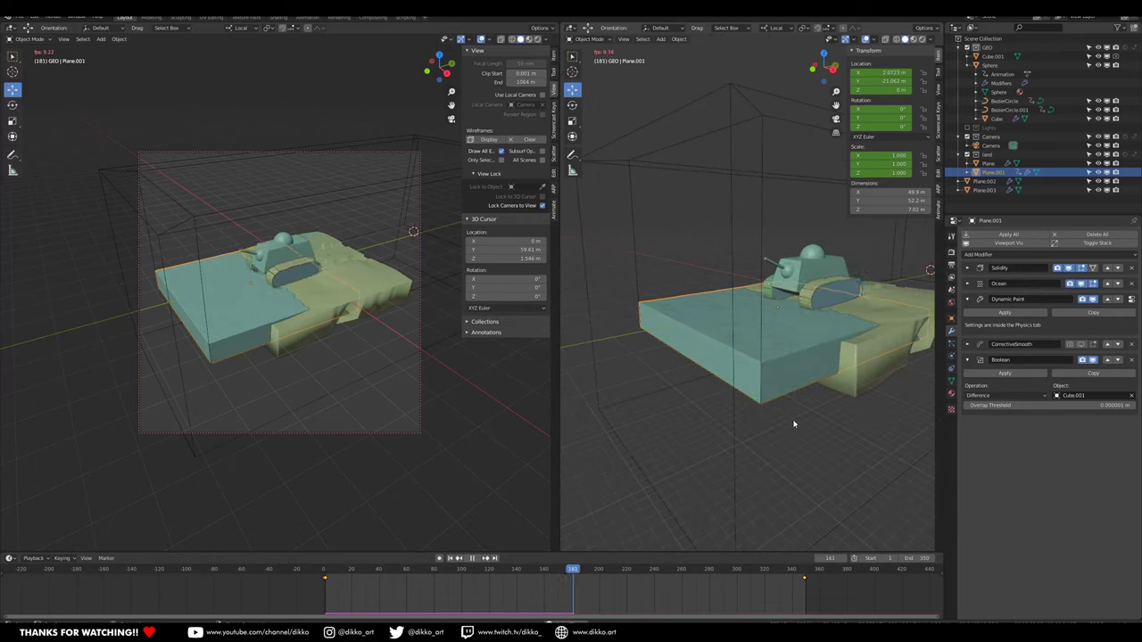
pyautogui.press('space')
# Collapse the terrain plane's Solidify and Dynamic Paint modifiers and add a Boolean Difference modifier using Cube.001.
pyautogui.click(855, 389)
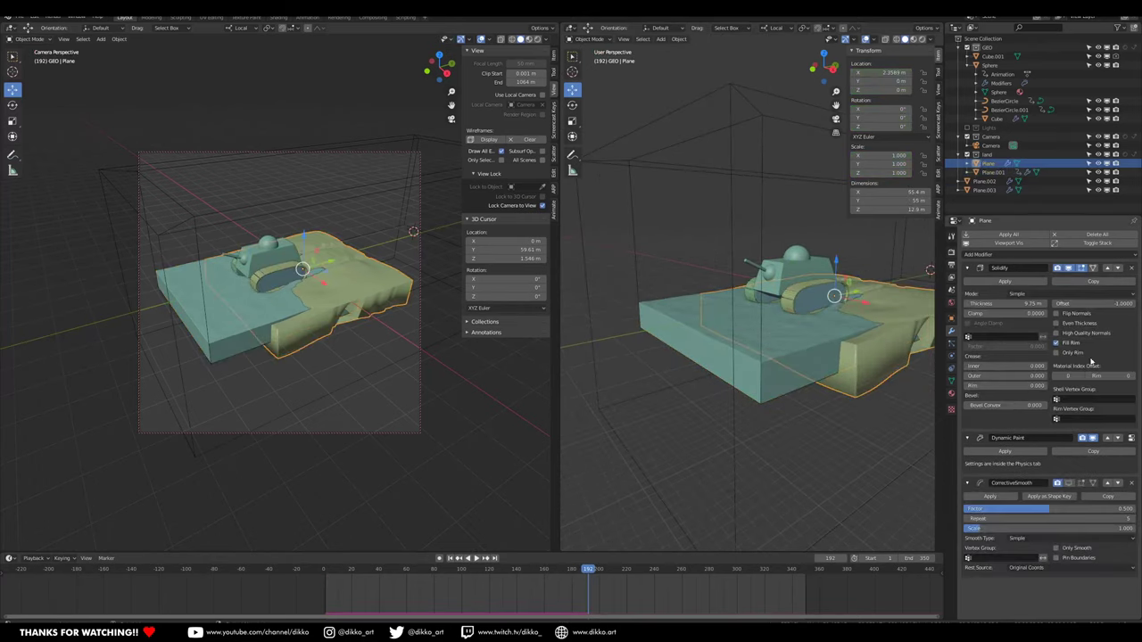
pyautogui.click(967, 438)
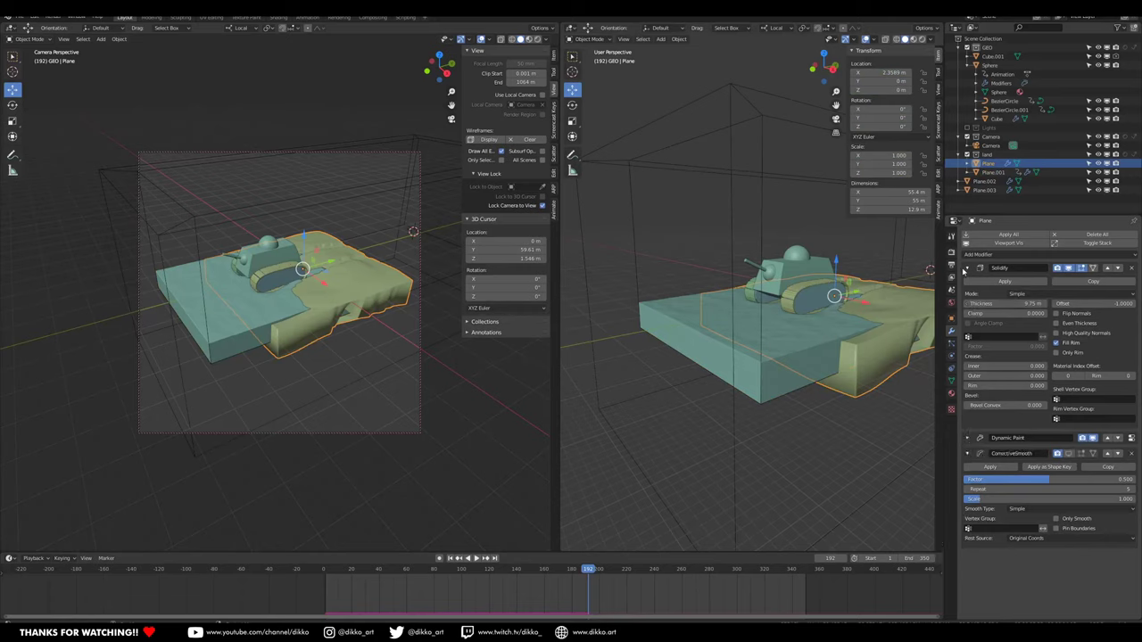
pyautogui.click(968, 267)
pyautogui.click(977, 254)
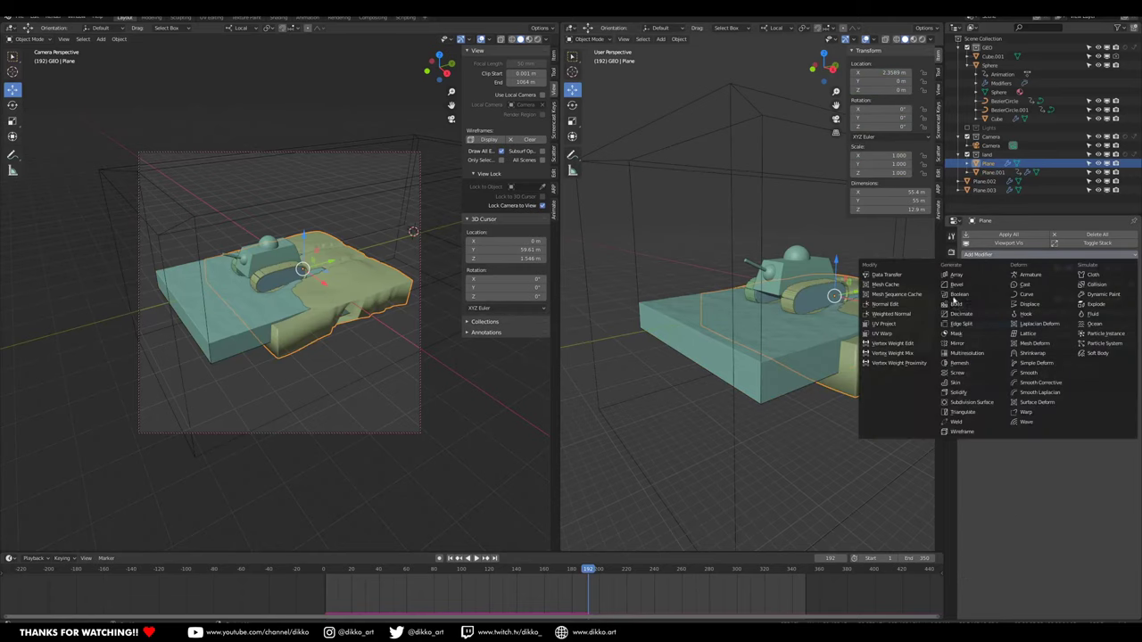
pyautogui.click(955, 295)
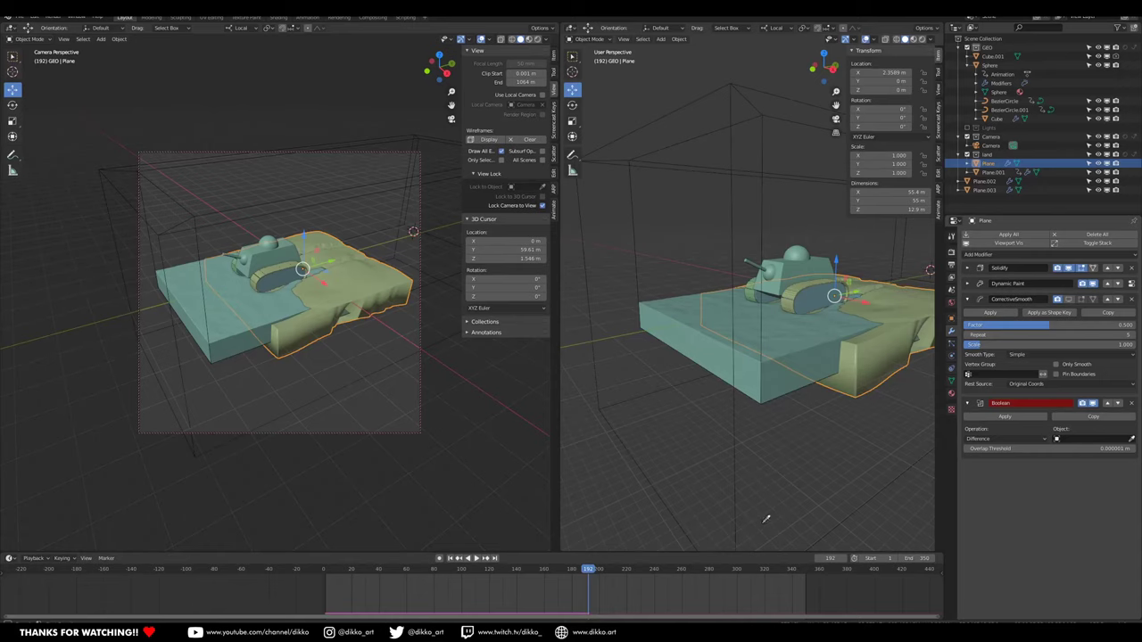
pyautogui.click(733, 514)
pyautogui.moveTo(769, 408); pyautogui.dragTo(779, 361, button='middle')
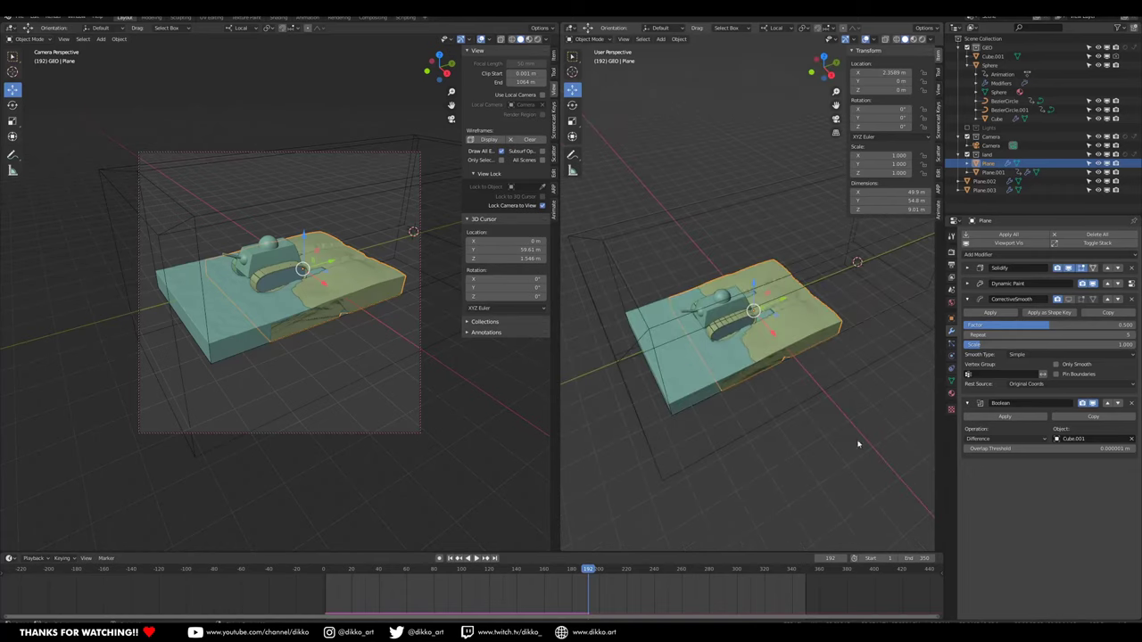
# Duplicate the wireframe box in place and scale the copy by about 0.967 along its local X.
pyautogui.click(757, 427)
pyautogui.hotkey('shift', 'd')
pyautogui.rightClick(757, 428)
pyautogui.moveTo(756, 427); pyautogui.dragTo(822, 435, button='middle')
pyautogui.press('s')
pyautogui.press('x')
pyautogui.press('x')
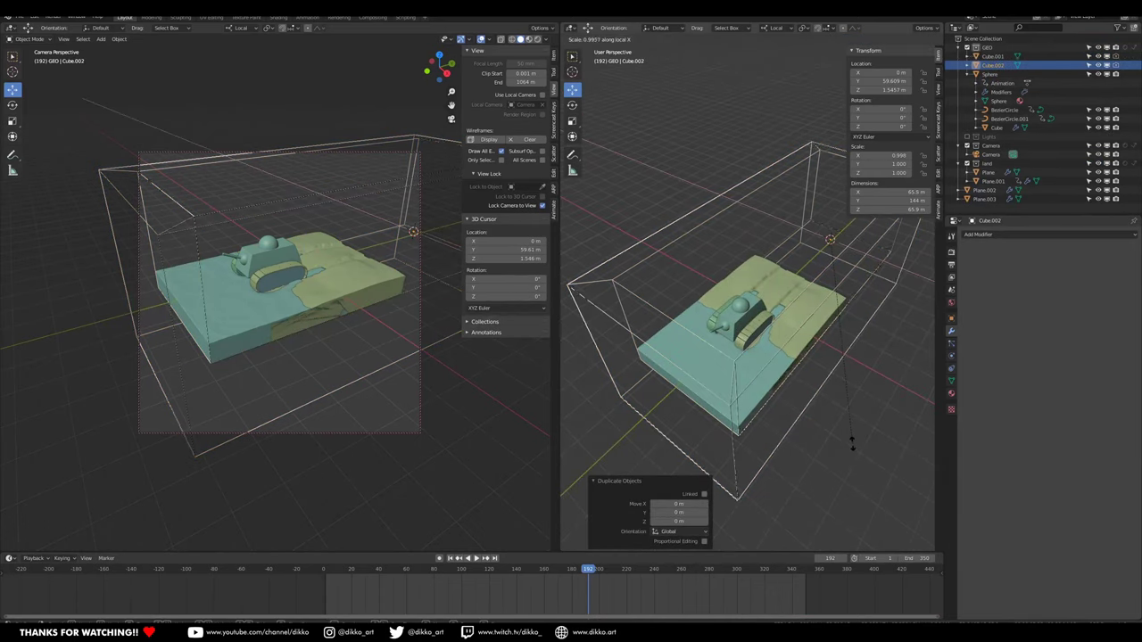
pyautogui.click(848, 442)
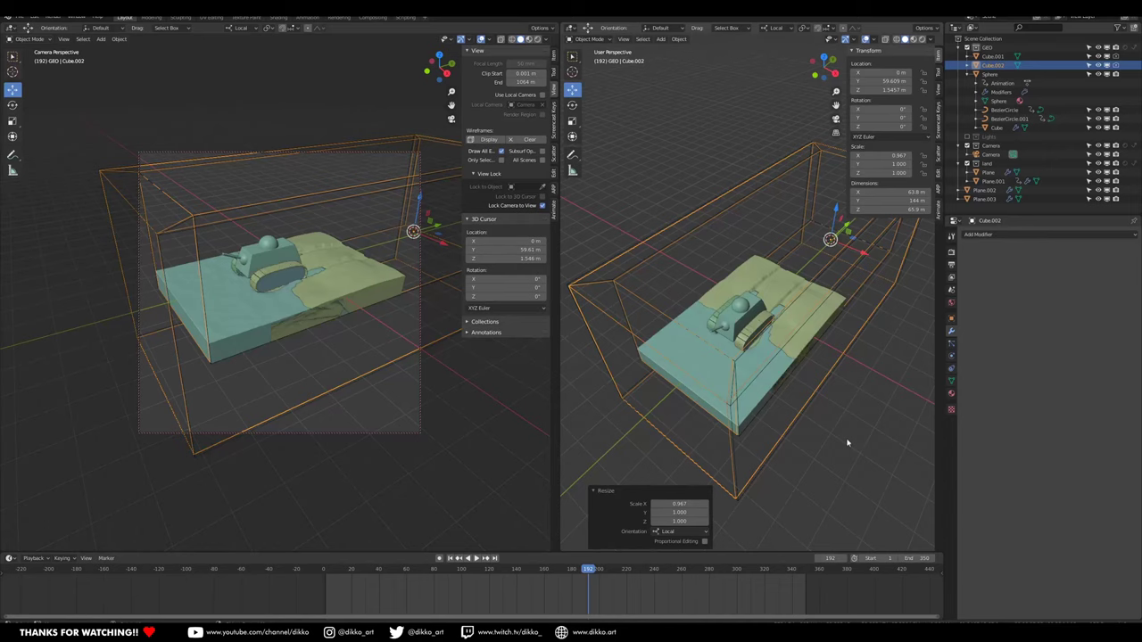
# Change the terrain's Boolean object to Cube.002 and deselect everything to check the trimmed edge.
pyautogui.click(802, 348)
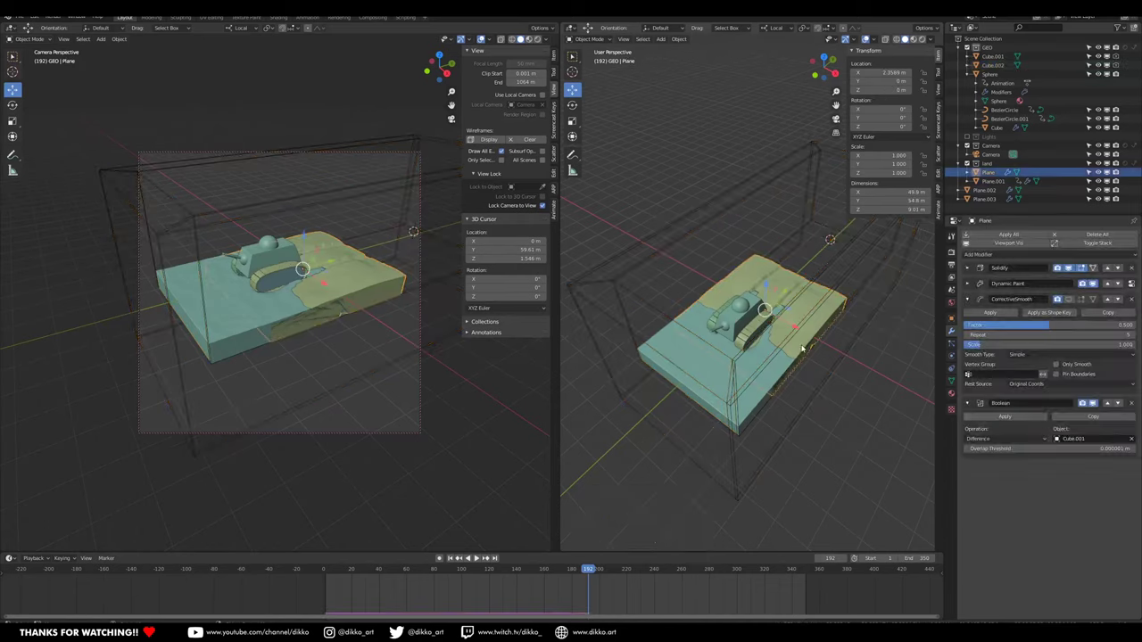
pyautogui.click(1079, 440)
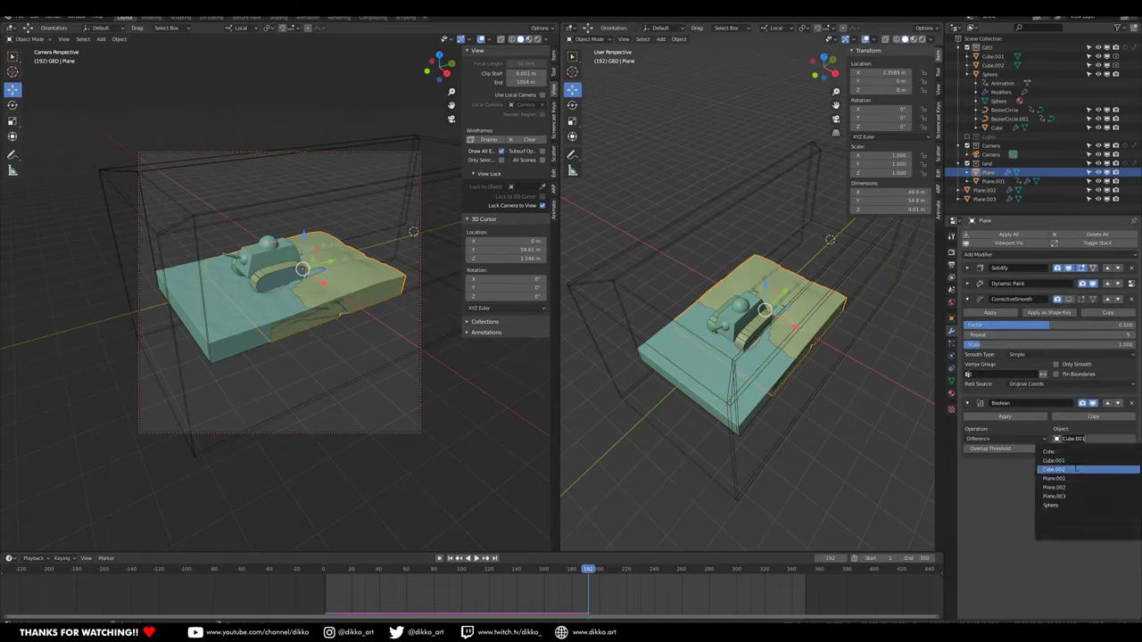
pyautogui.click(1070, 469)
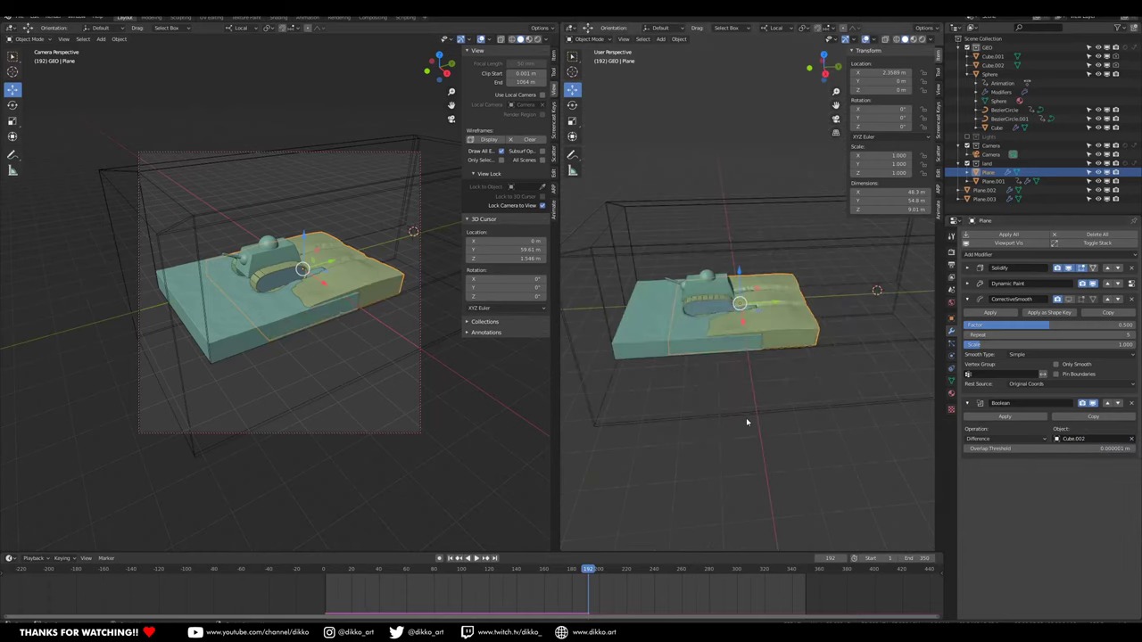
pyautogui.click(731, 438)
pyautogui.moveTo(783, 452)
pyautogui.mouseDown(button='middle')
pyautogui.moveTo(806, 459)
pyautogui.moveTo(773, 454)
pyautogui.mouseUp(button='middle')
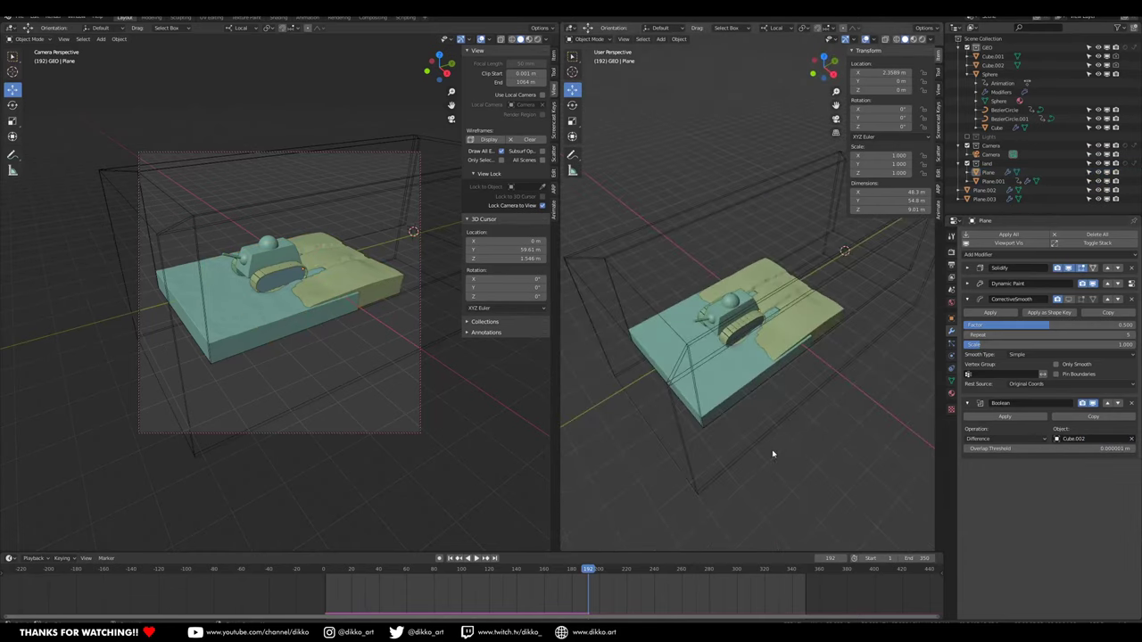
# Scale Cube.002 by about 1.013 along its local X, to about 64.6 m wide.
pyautogui.click(689, 367)
pyautogui.click(691, 366)
pyautogui.click(691, 365)
pyautogui.press('s')
pyautogui.press('x')
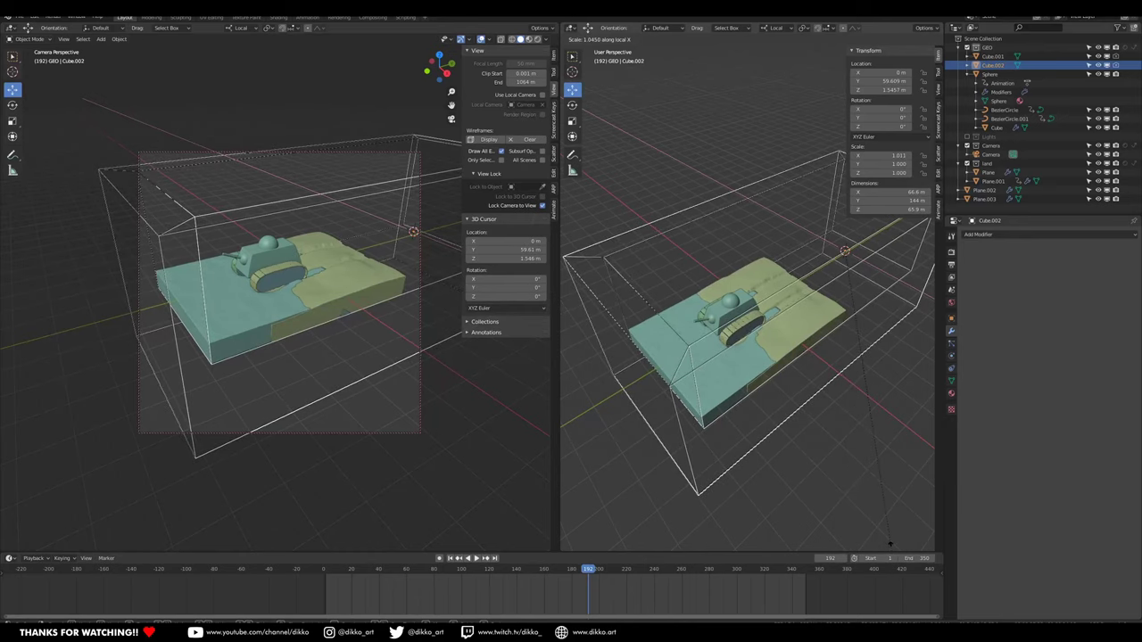
pyautogui.click(893, 540)
pyautogui.moveTo(816, 393); pyautogui.dragTo(796, 333, button='middle')
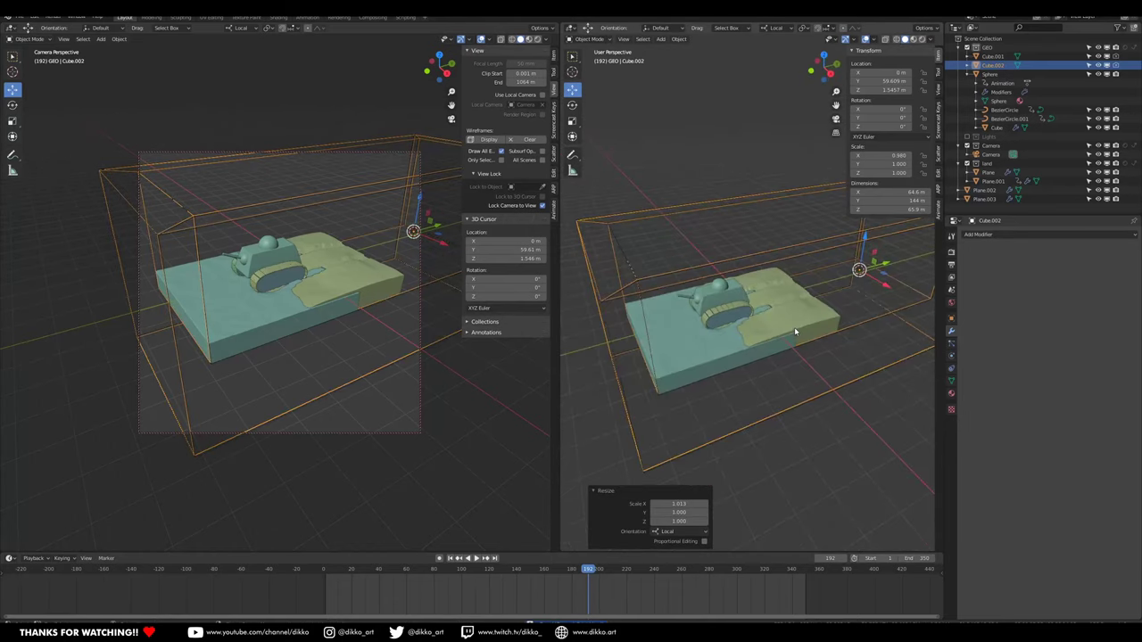
# Show the camera view in rendered shading and set the World background color to an Environment Texture.
pyautogui.press('KP_0')
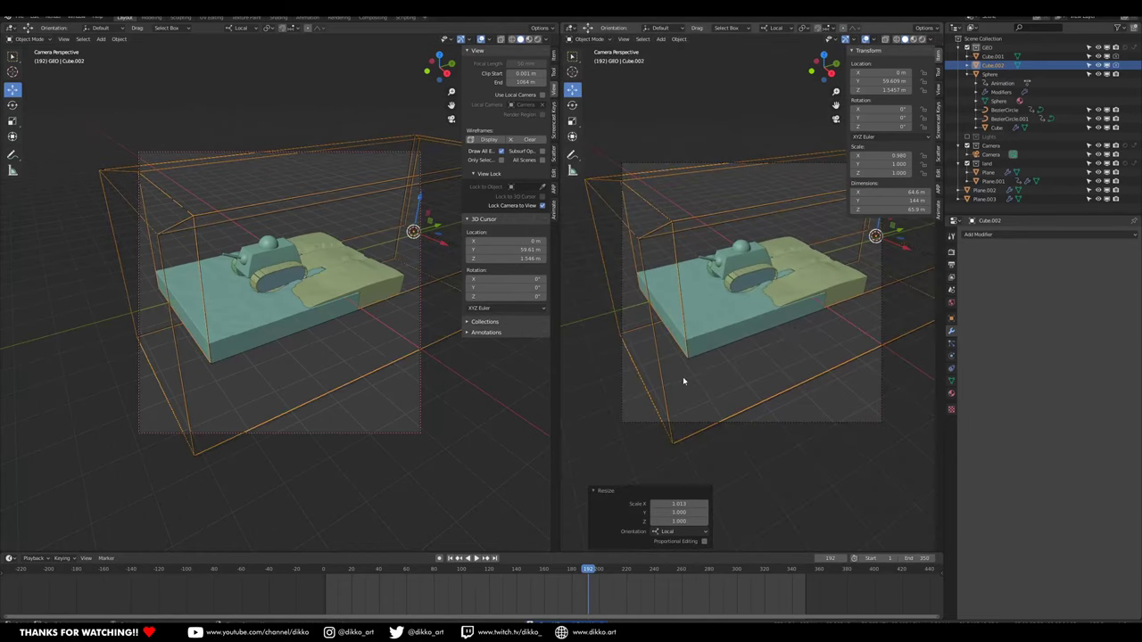
pyautogui.scroll(2, 684, 384)
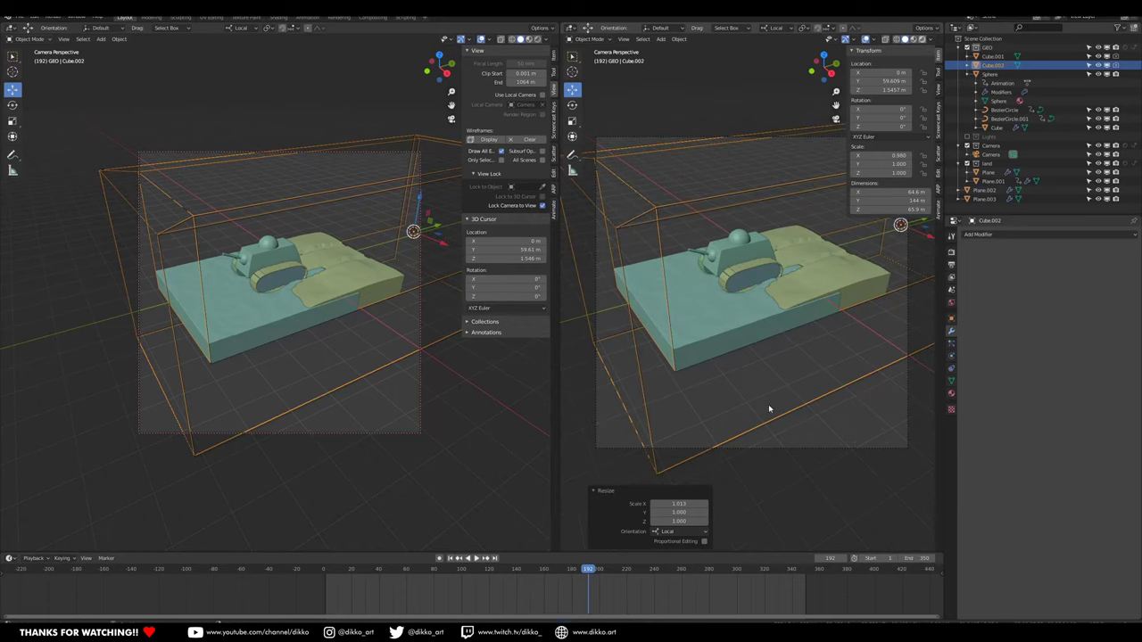
pyautogui.press('z')
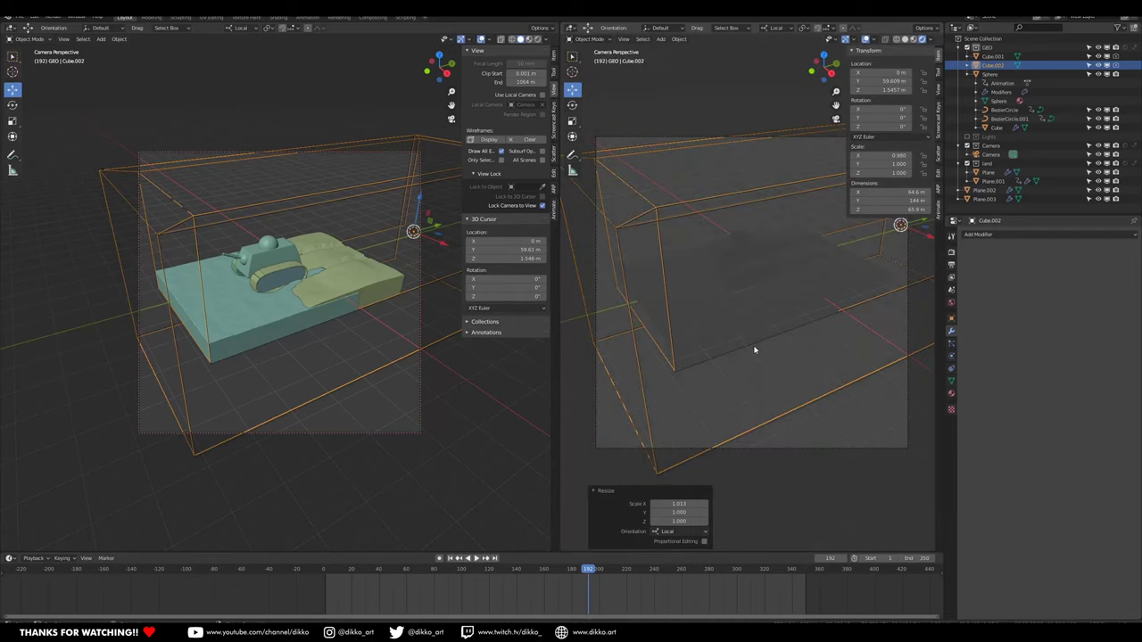
pyautogui.click(951, 303)
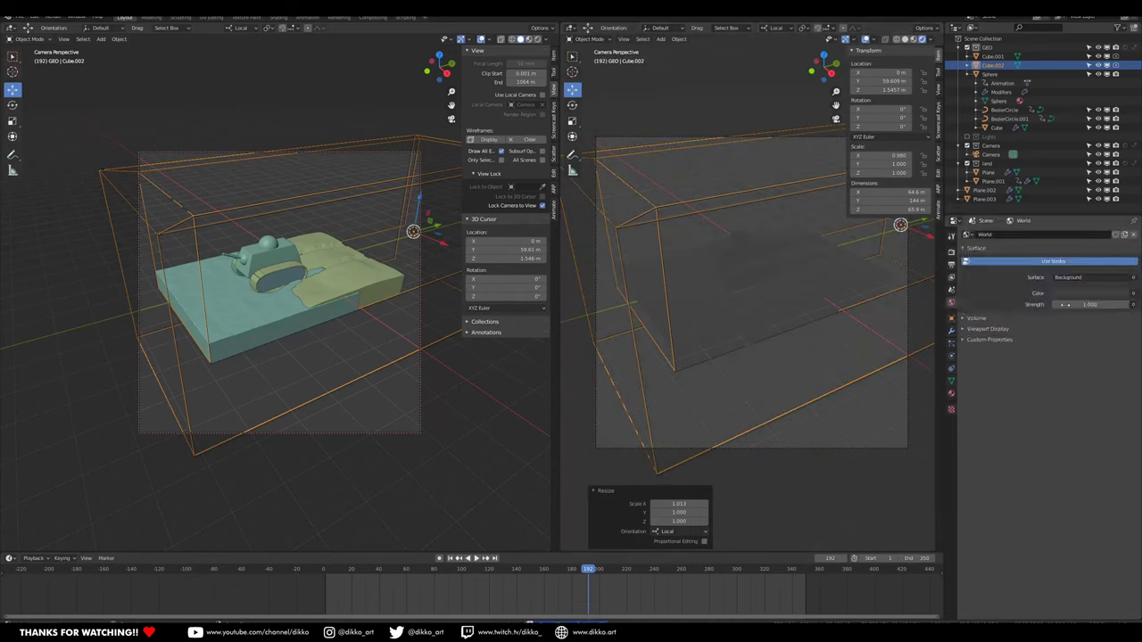
pyautogui.click(1134, 294)
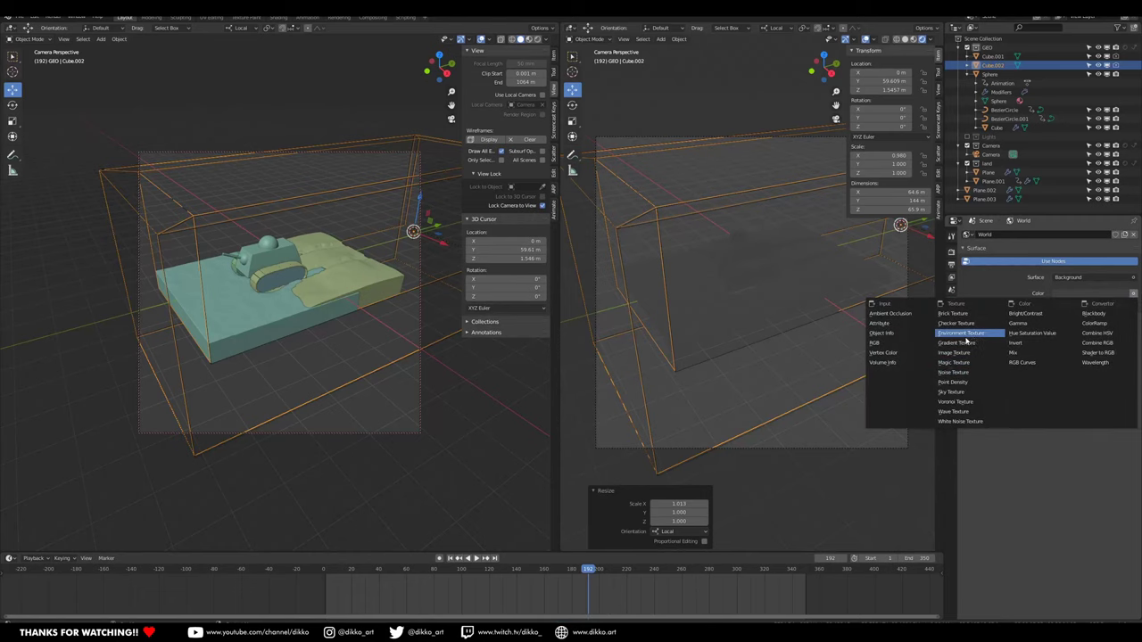
pyautogui.click(983, 336)
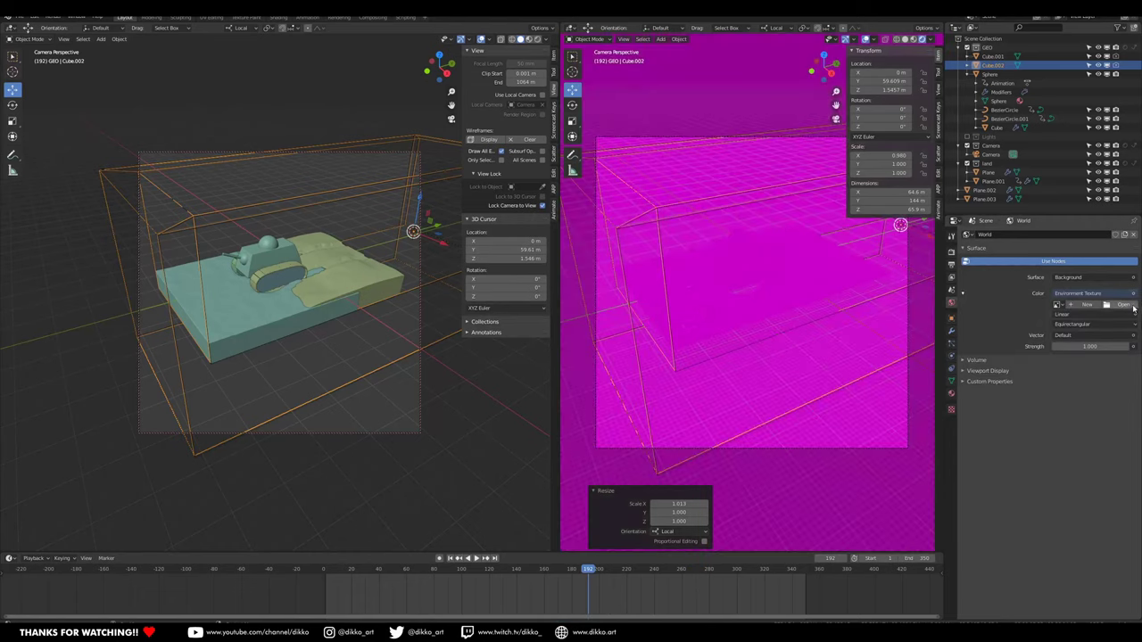
# Browse to the Boss_Man folder's Tex subfolder and load photo_studio_01_2k.hdr as the World environment image.
pyautogui.click(1123, 304)
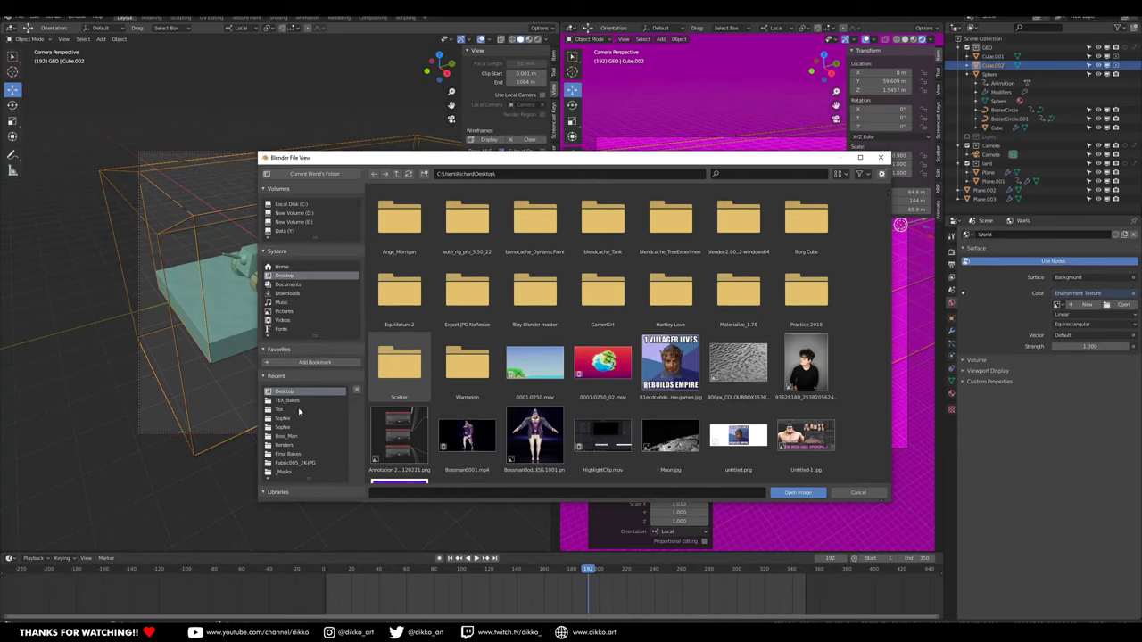
pyautogui.click(289, 437)
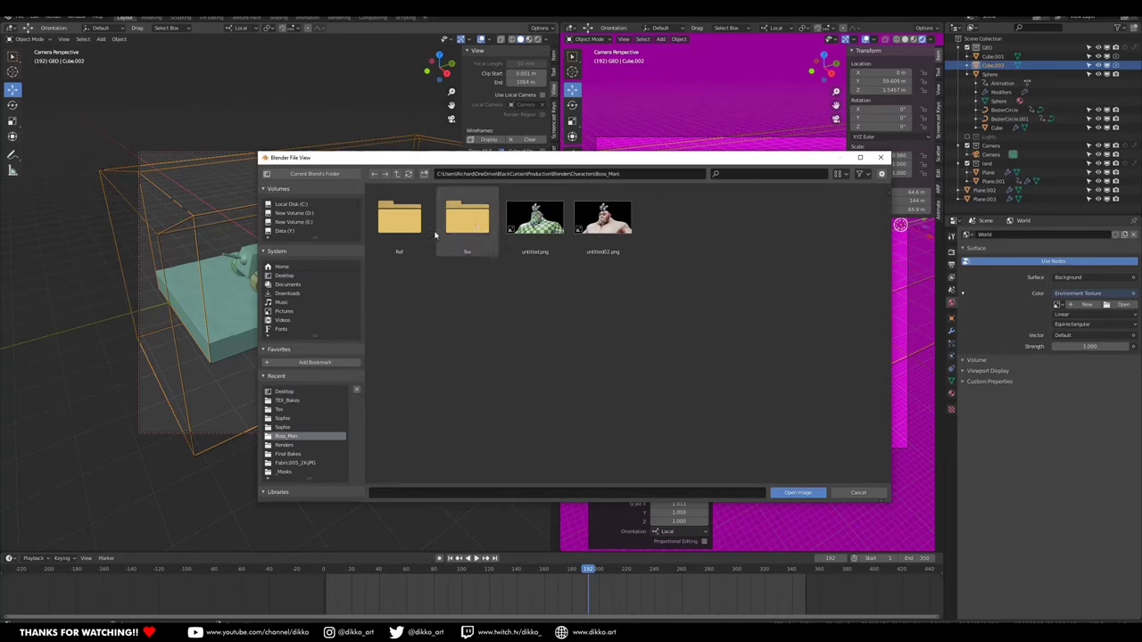
pyautogui.doubleClick(467, 217)
pyautogui.click(375, 175)
pyautogui.doubleClick(464, 223)
pyautogui.scroll(-3, 543, 410)
pyautogui.scroll(-5, 543, 410)
pyautogui.click(398, 365)
pyautogui.click(797, 493)
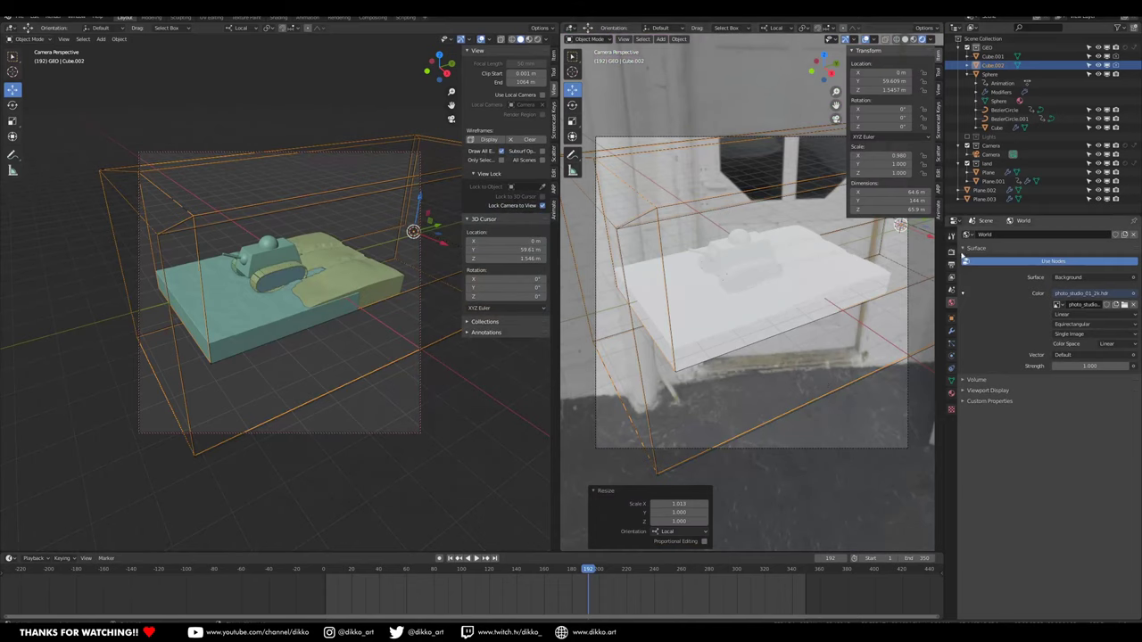
# Enable Ambient Occlusion in the Eevee render settings with a distance of 24 m.
pyautogui.click(950, 254)
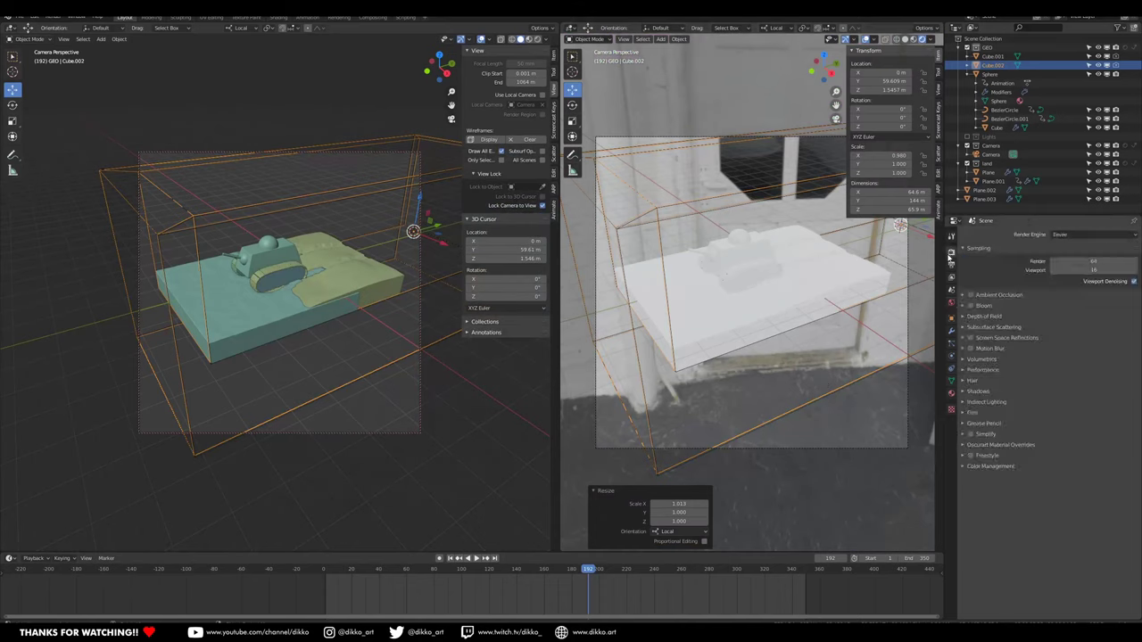
pyautogui.click(971, 295)
pyautogui.click(997, 295)
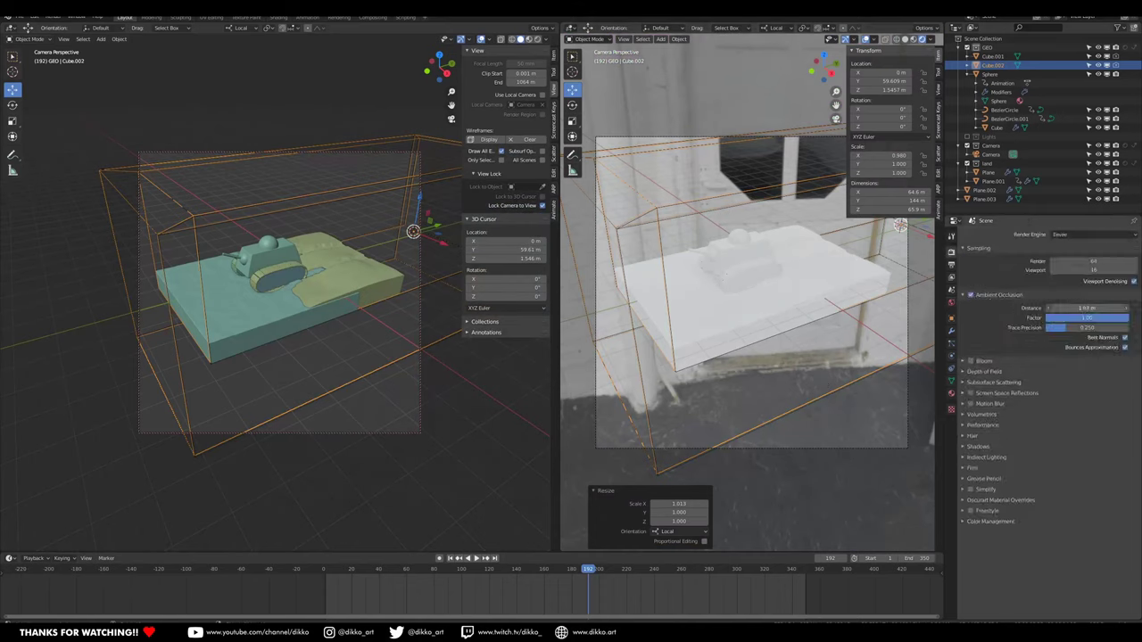
# Create a new material on the ocean plane and give it a light blue base color.
pyautogui.click(671, 324)
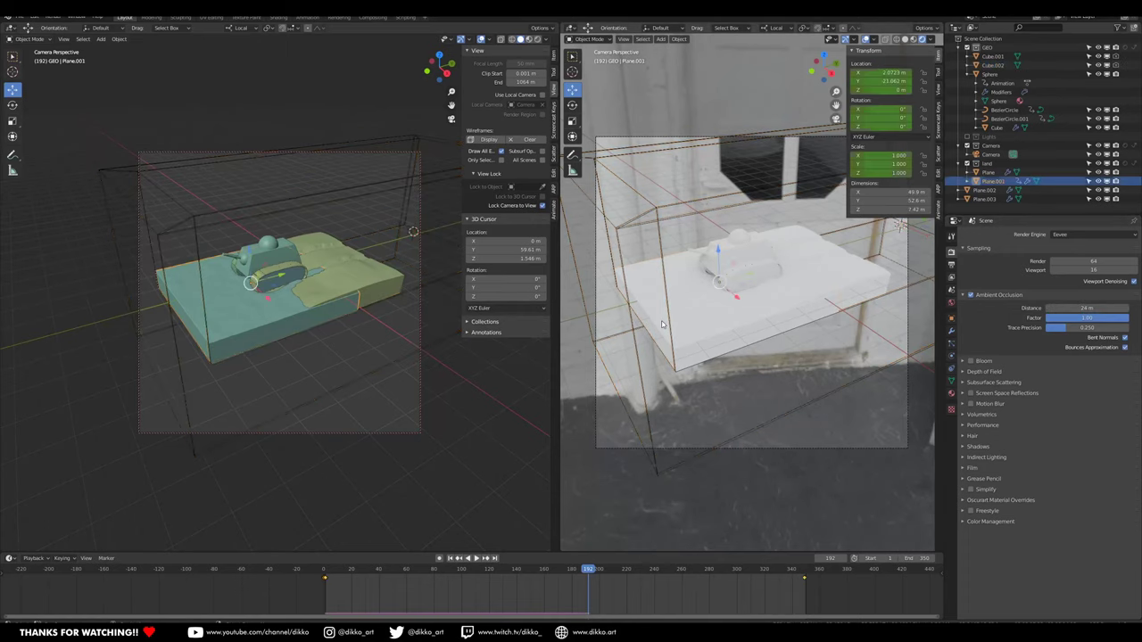
pyautogui.click(952, 393)
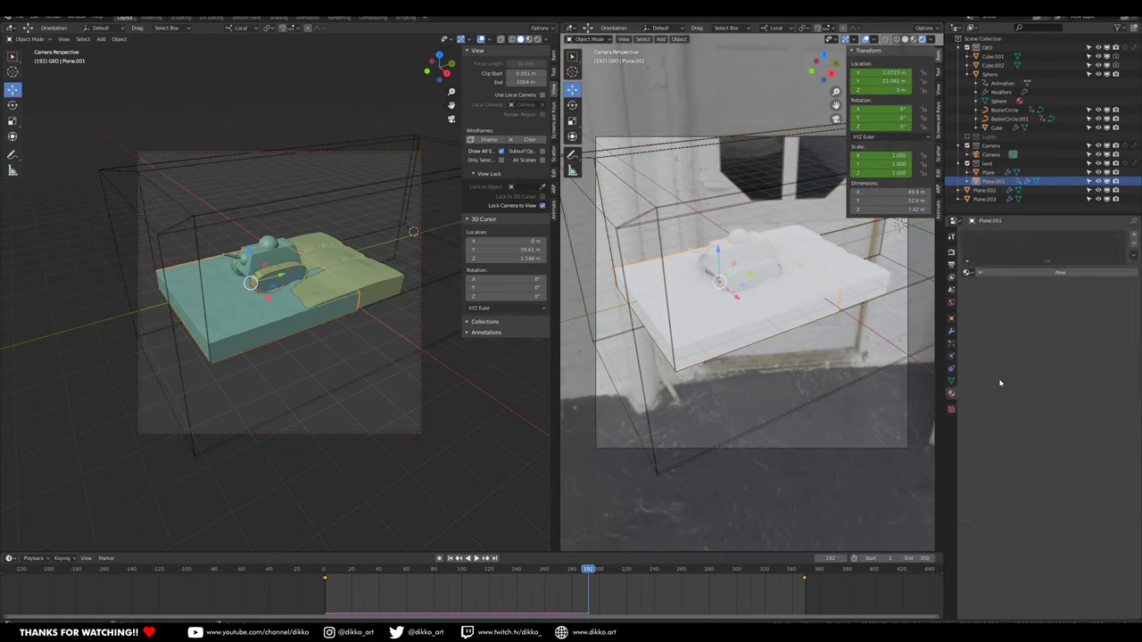
pyautogui.click(1003, 273)
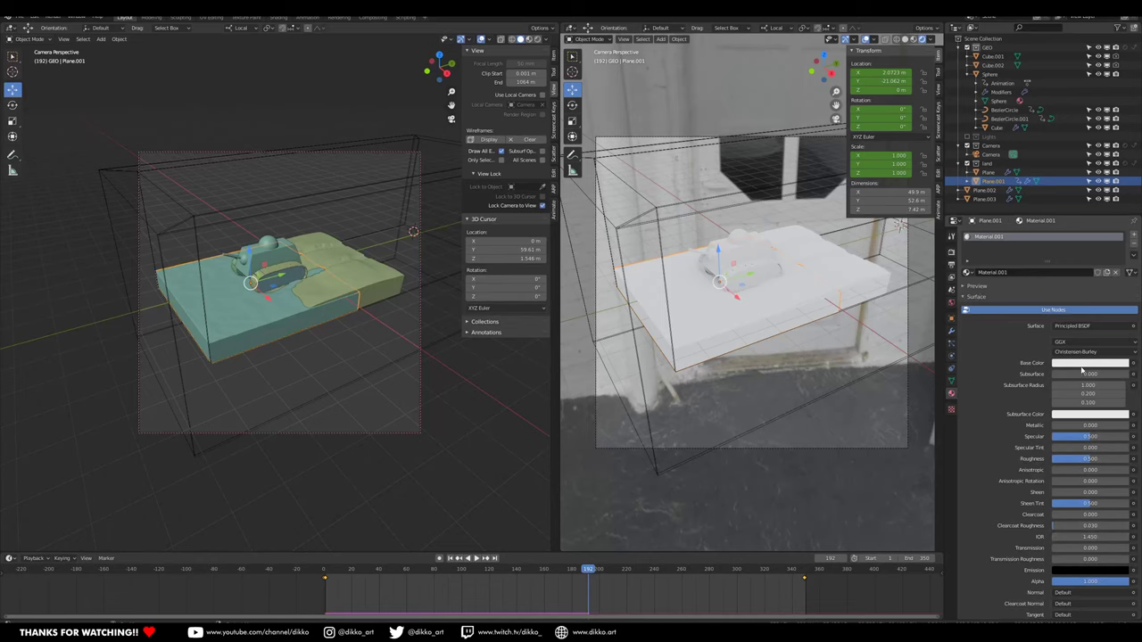
pyautogui.click(1090, 362)
pyautogui.click(1090, 256)
pyautogui.moveTo(1091, 256); pyautogui.dragTo(1094, 249)
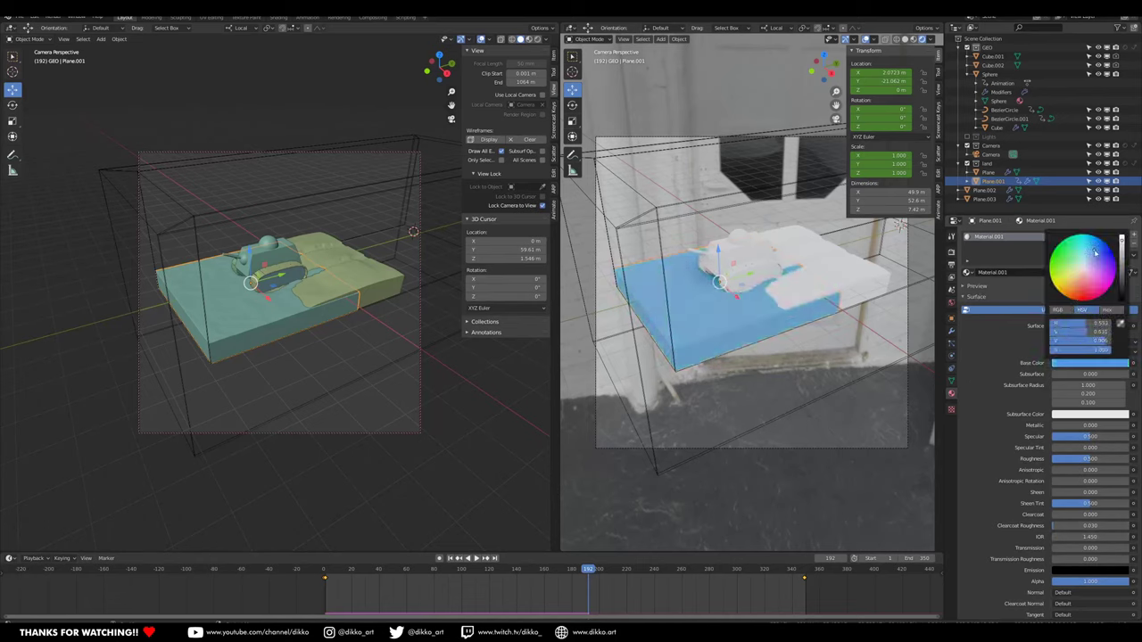
pyautogui.scroll(2, 739, 319)
pyautogui.scroll(2, 741, 317)
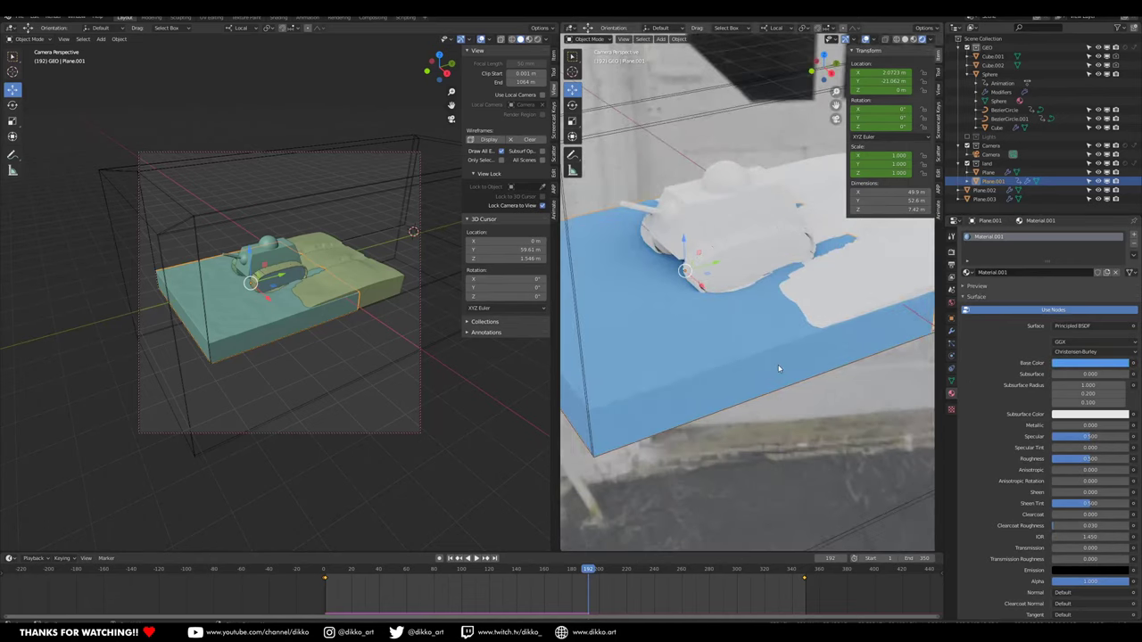
pyautogui.scroll(-5, 785, 371)
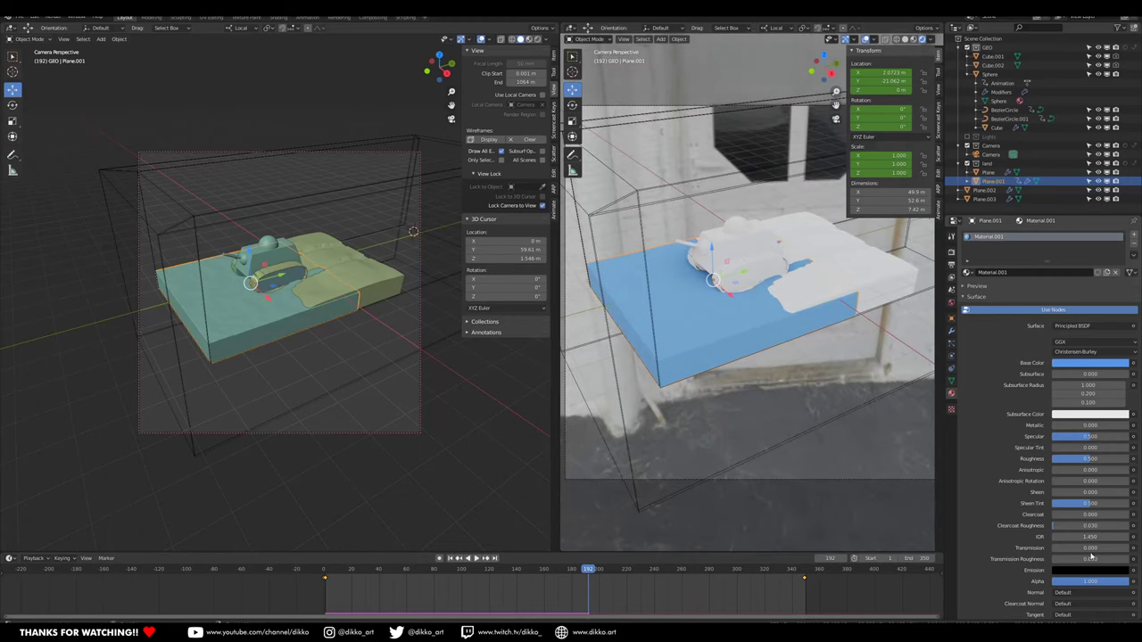
# Set the ocean material's Transmission to 1.000 and enable its Screen Space Refraction and Subsurface Translucency.
pyautogui.moveTo(1066, 551); pyautogui.dragTo(1129, 550)
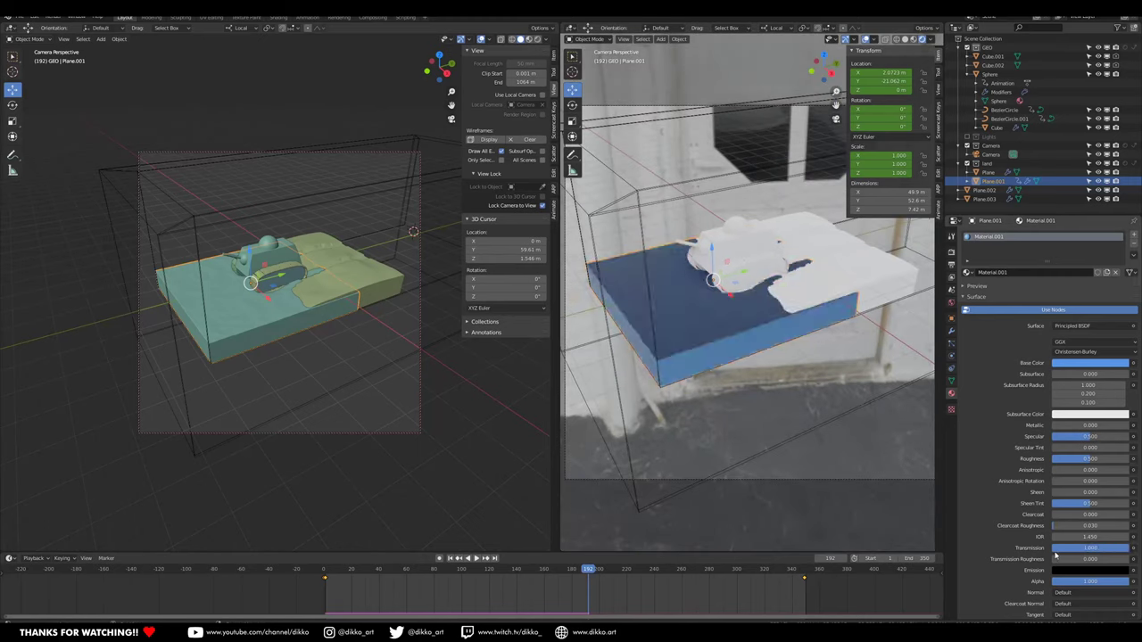
pyautogui.scroll(-5, 1071, 562)
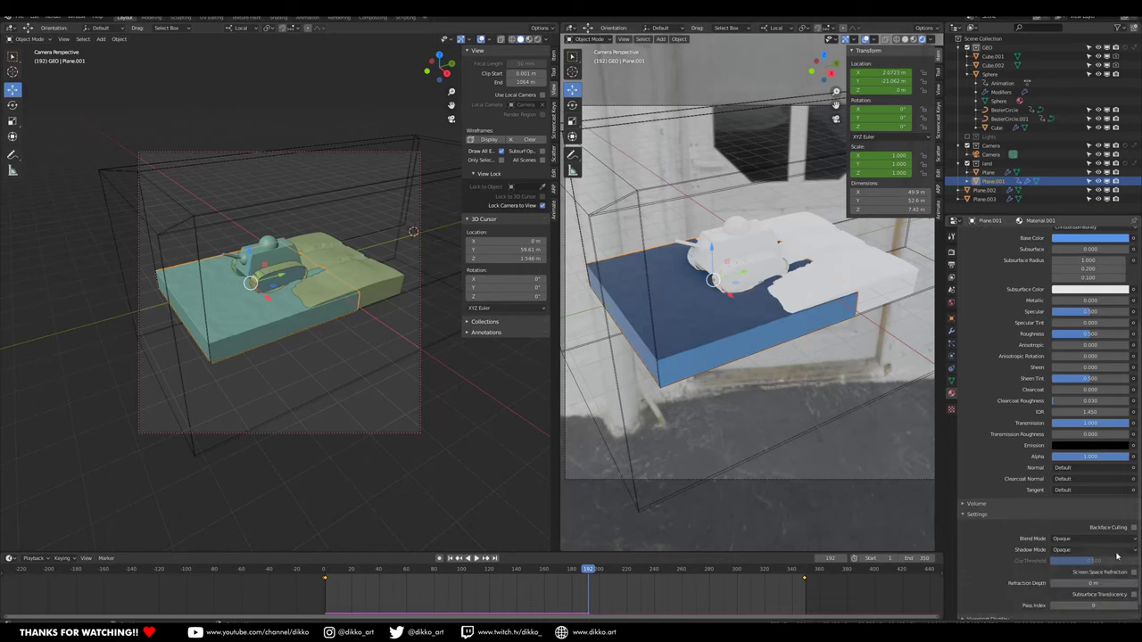
pyautogui.click(1134, 595)
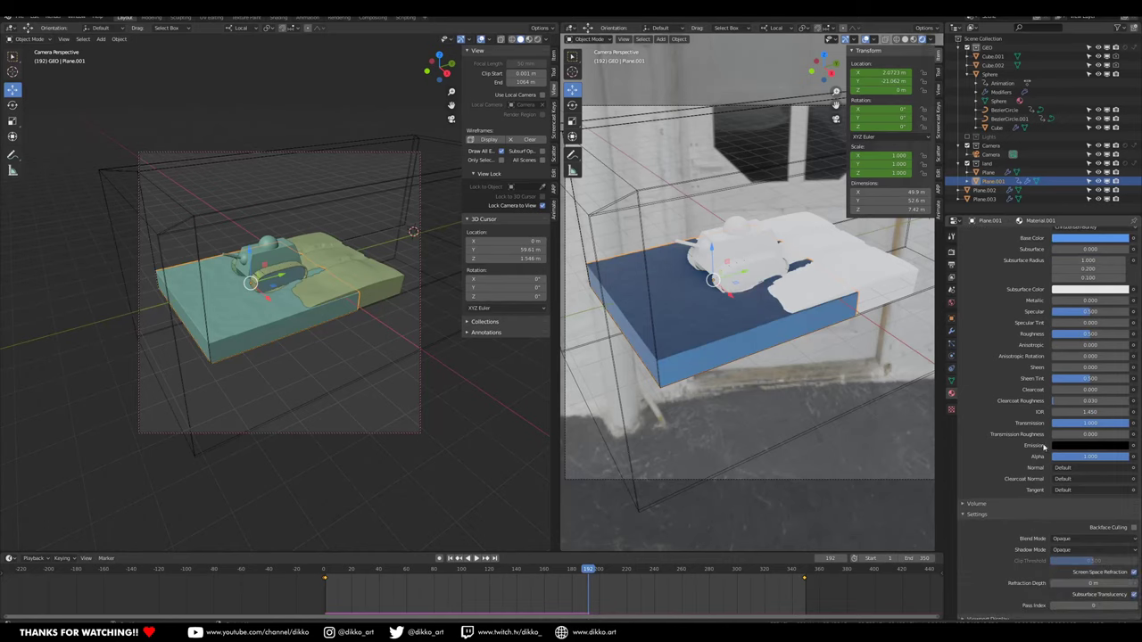
# Enable Screen Space Reflections with Refraction in the Eevee render settings.
pyautogui.click(951, 332)
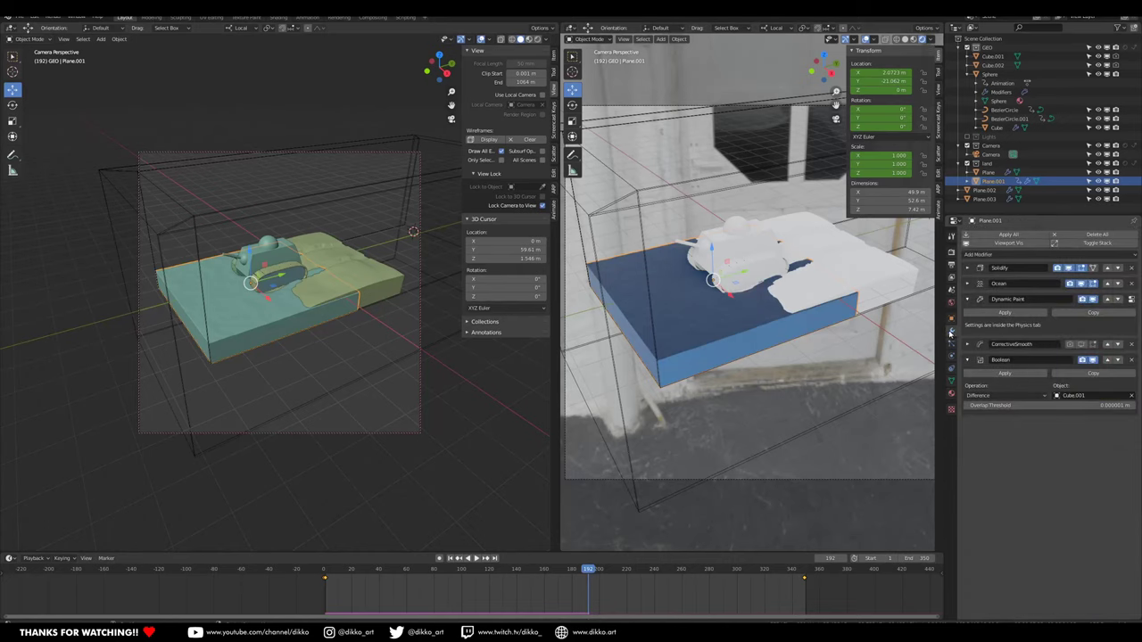
pyautogui.click(951, 253)
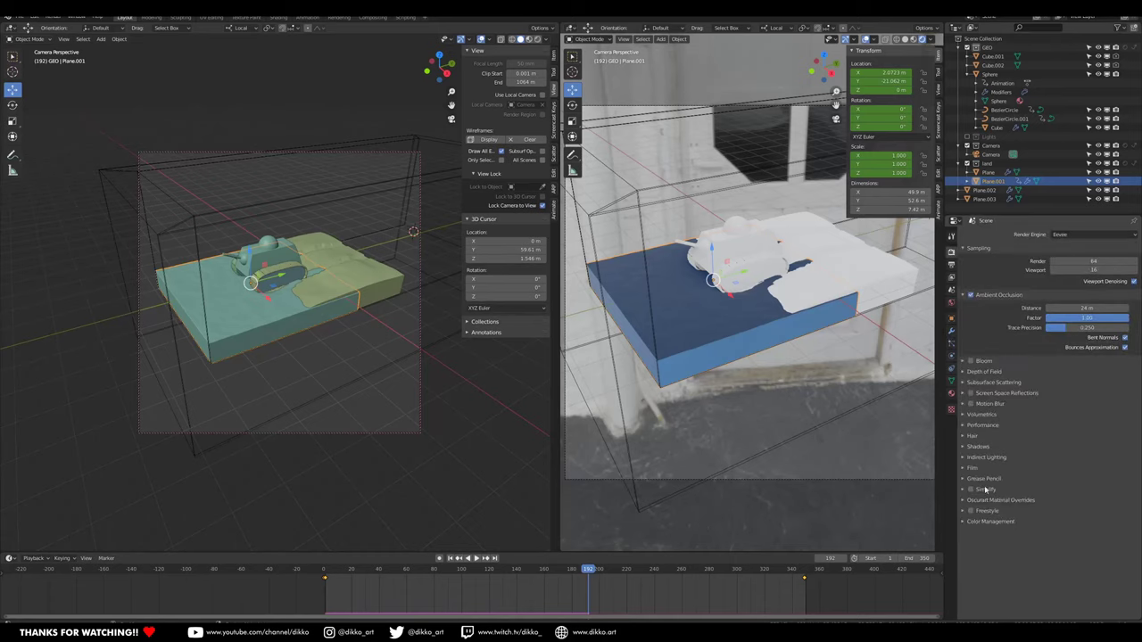
pyautogui.click(970, 393)
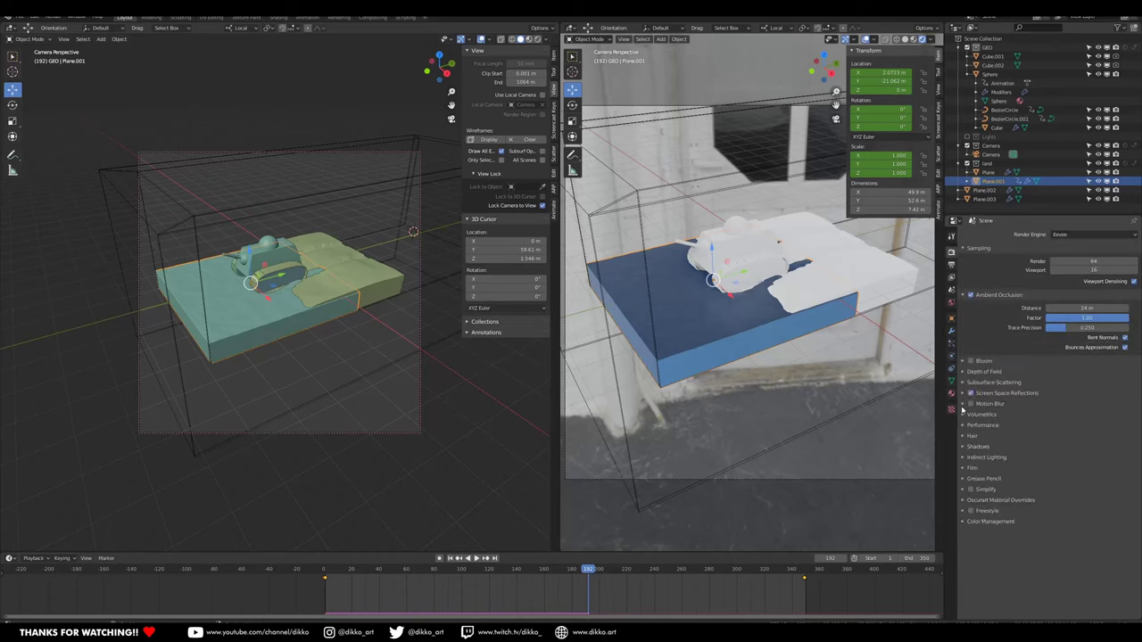
pyautogui.click(964, 395)
pyautogui.click(1124, 407)
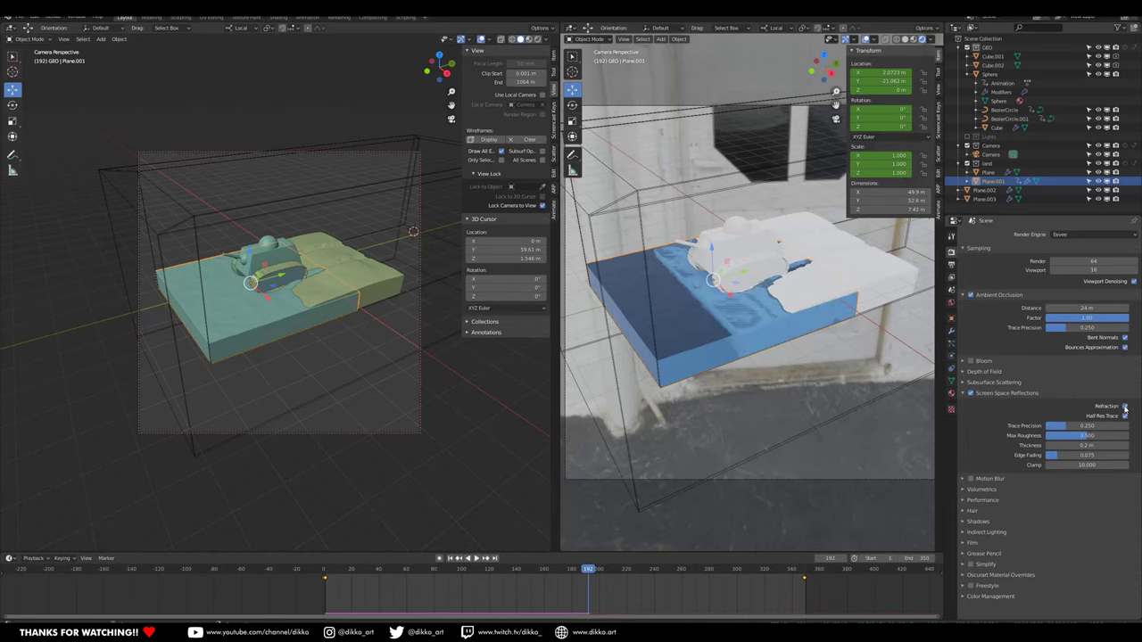
# Render a test image of frame 192 from the camera and inspect the water's refraction up close.
pyautogui.moveTo(740, 383); pyautogui.dragTo(739, 384, button='middle')
pyautogui.press('KP_0')
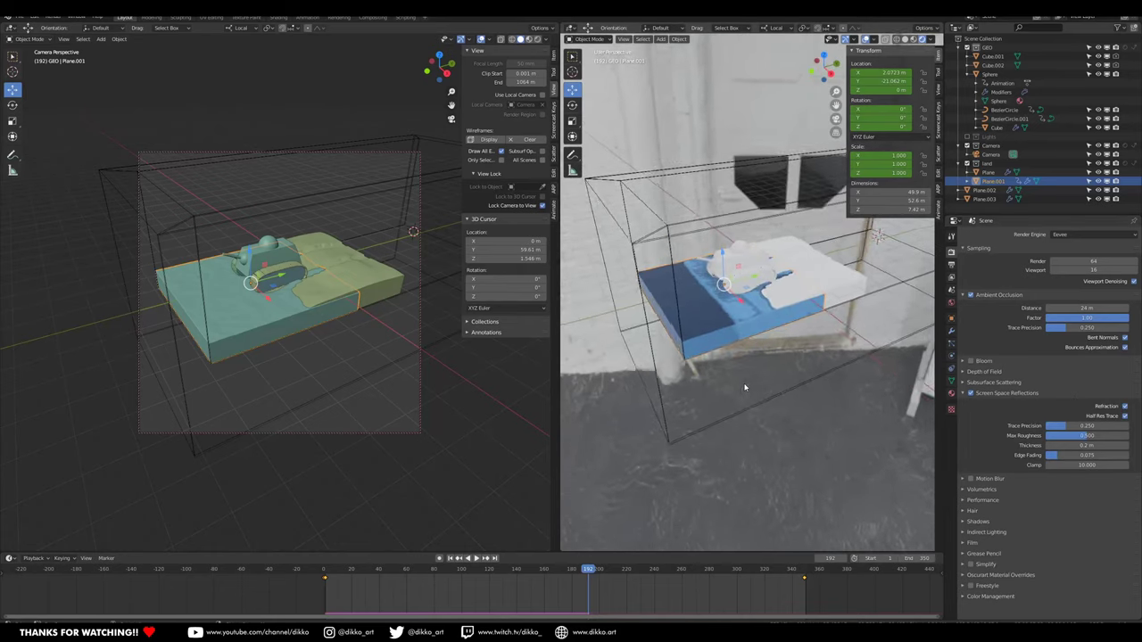
pyautogui.press('F12')
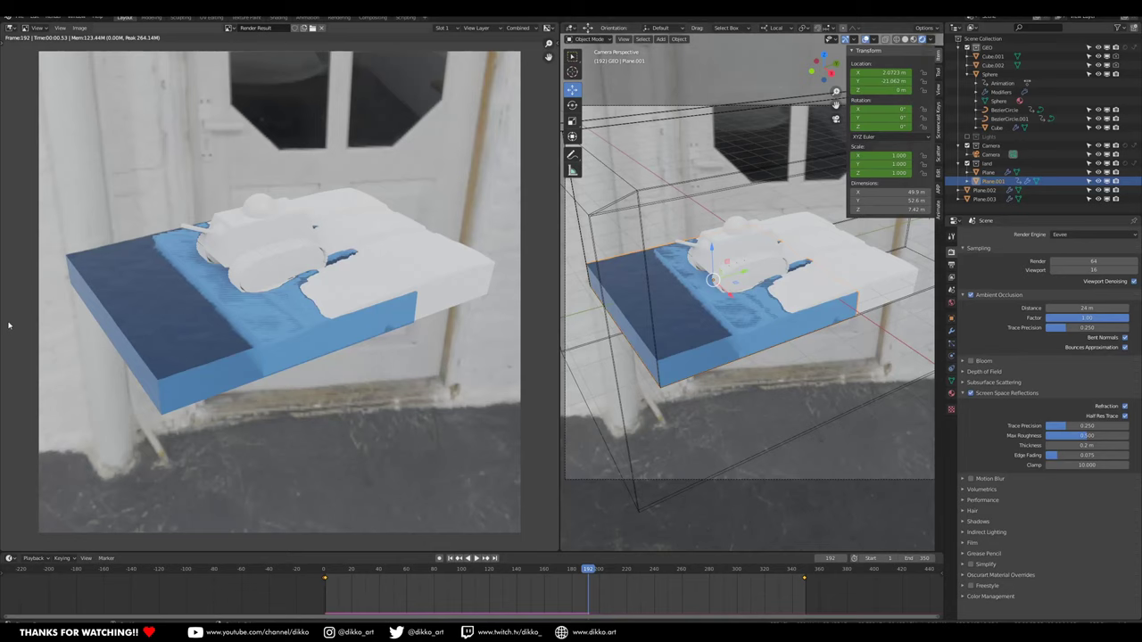
pyautogui.scroll(2, 248, 304)
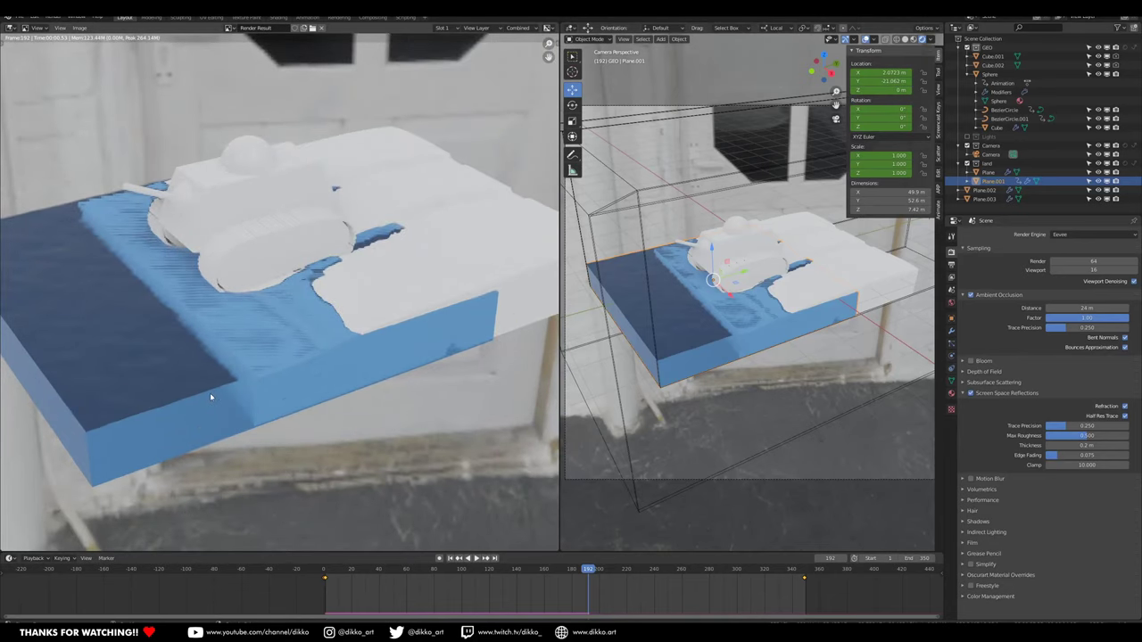
pyautogui.scroll(-1, 210, 392)
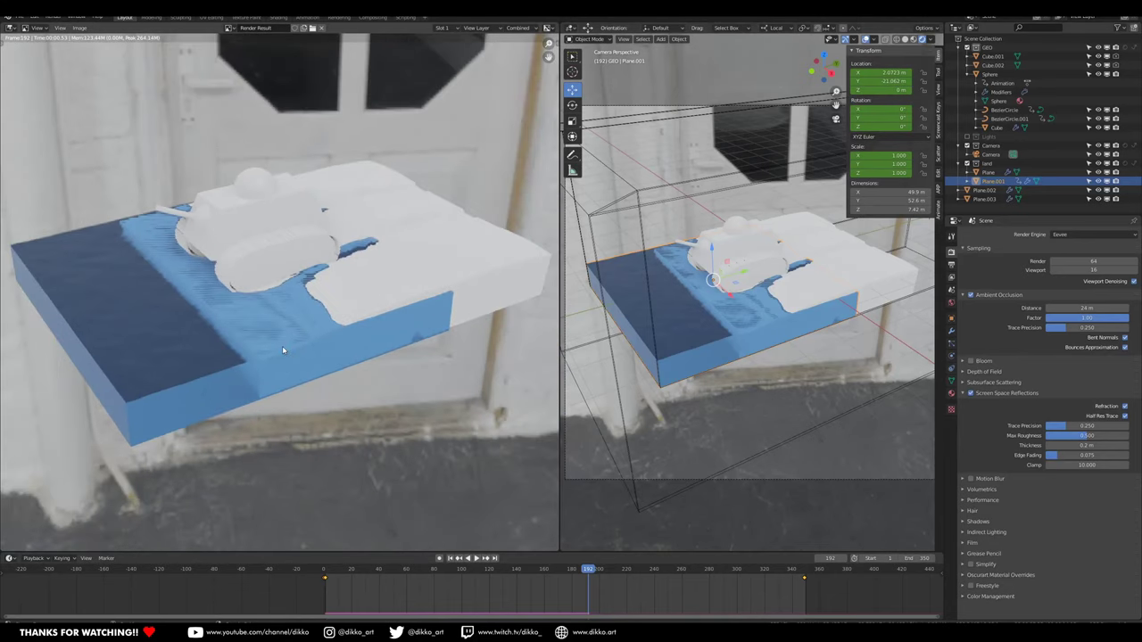
pyautogui.press('Escape')
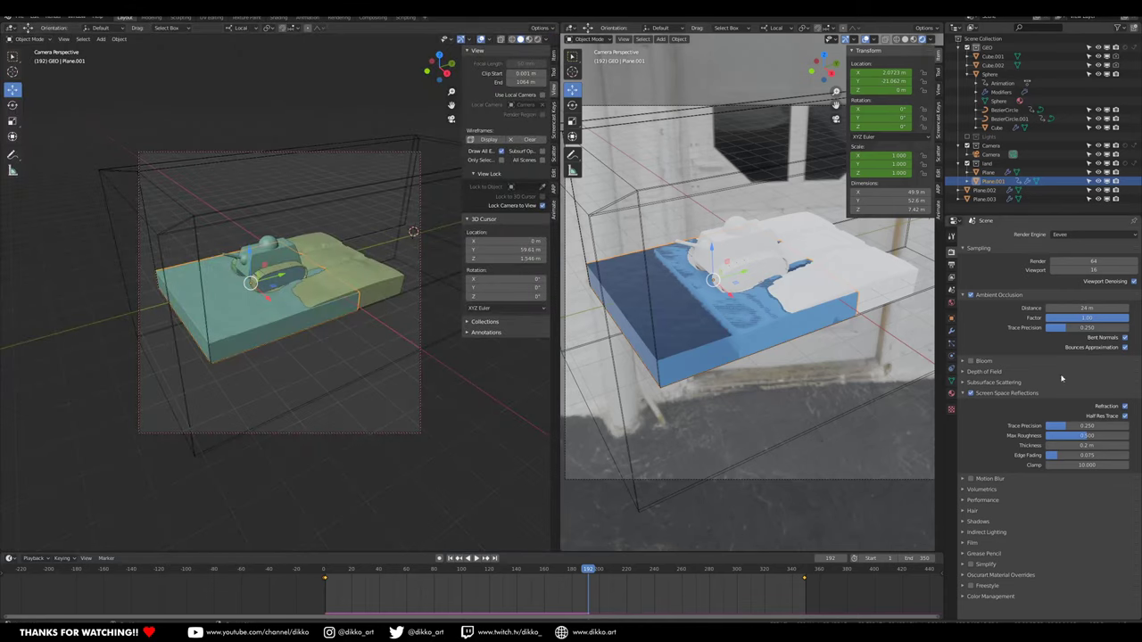
# Unlock the camera from the view, add a plane at the 3D cursor and scale it to about 566 m square.
pyautogui.click(950, 333)
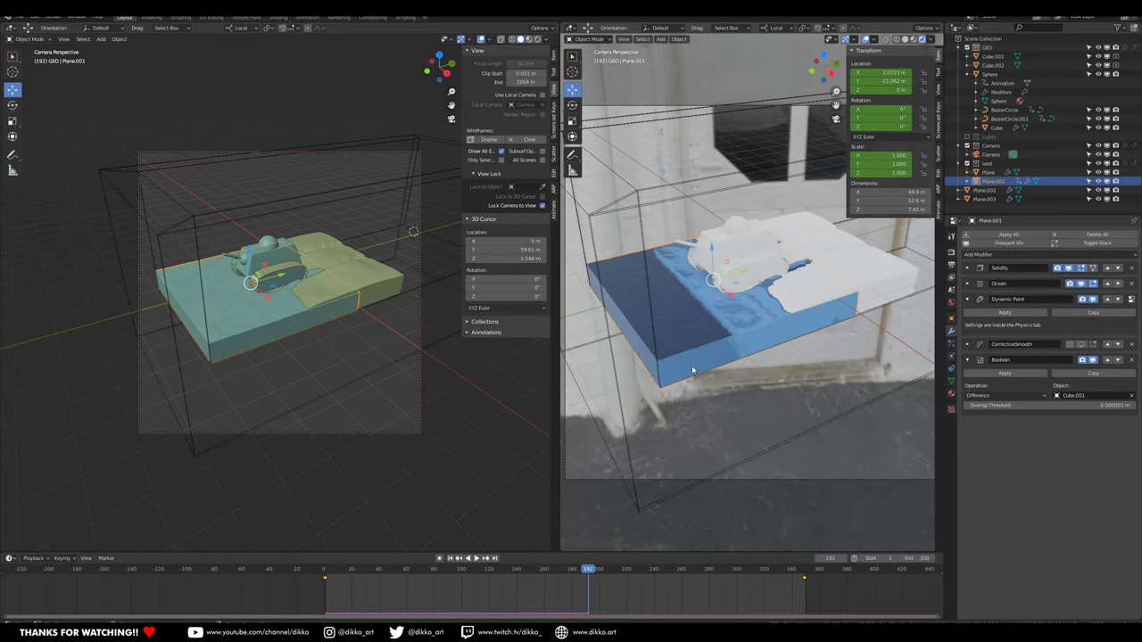
pyautogui.click(543, 206)
pyautogui.scroll(-3, 765, 358)
pyautogui.moveTo(764, 359); pyautogui.dragTo(826, 284, button='middle')
pyautogui.hotkey('shift', 'a')
pyautogui.moveTo(717, 327)
pyautogui.click(751, 323)
pyautogui.press('s')
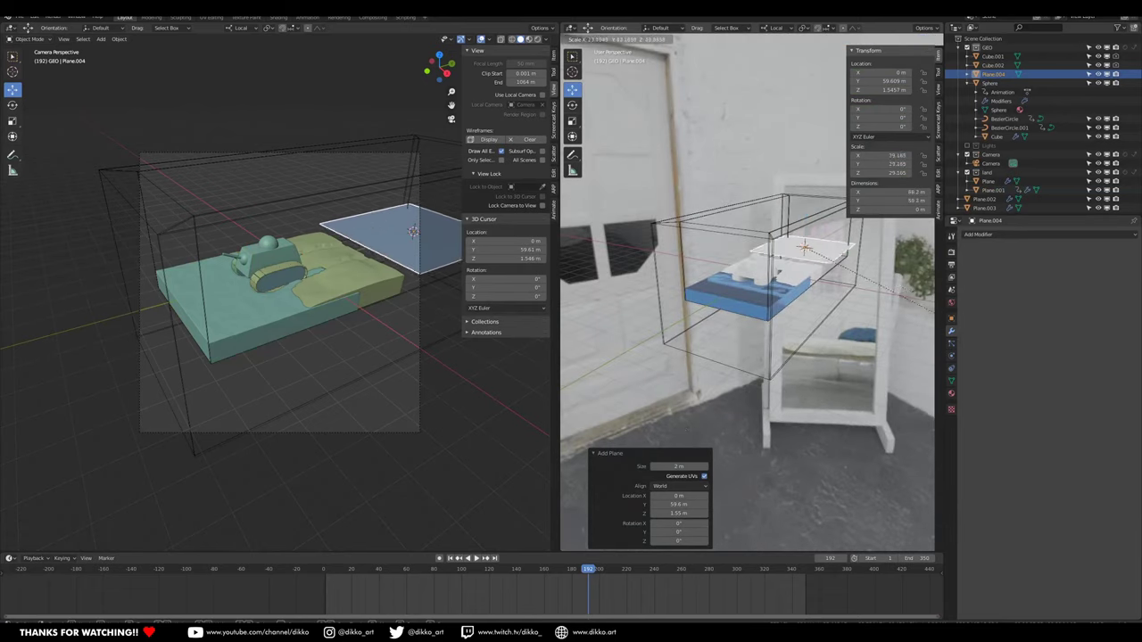
pyautogui.click(754, 210)
pyautogui.press('s')
pyautogui.click(824, 504)
# Rotate the new plane 90° about X and about 49.8° about global Z to stand it up behind the diorama.
pyautogui.write('rx90')
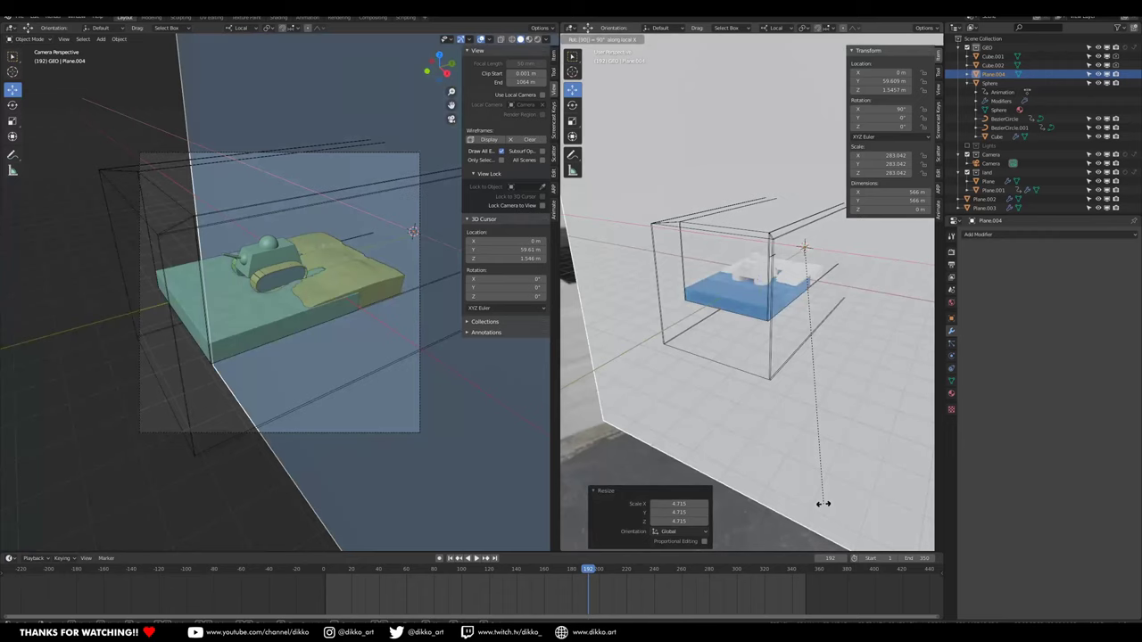
pyautogui.press('Return')
pyautogui.press('r')
pyautogui.press('z')
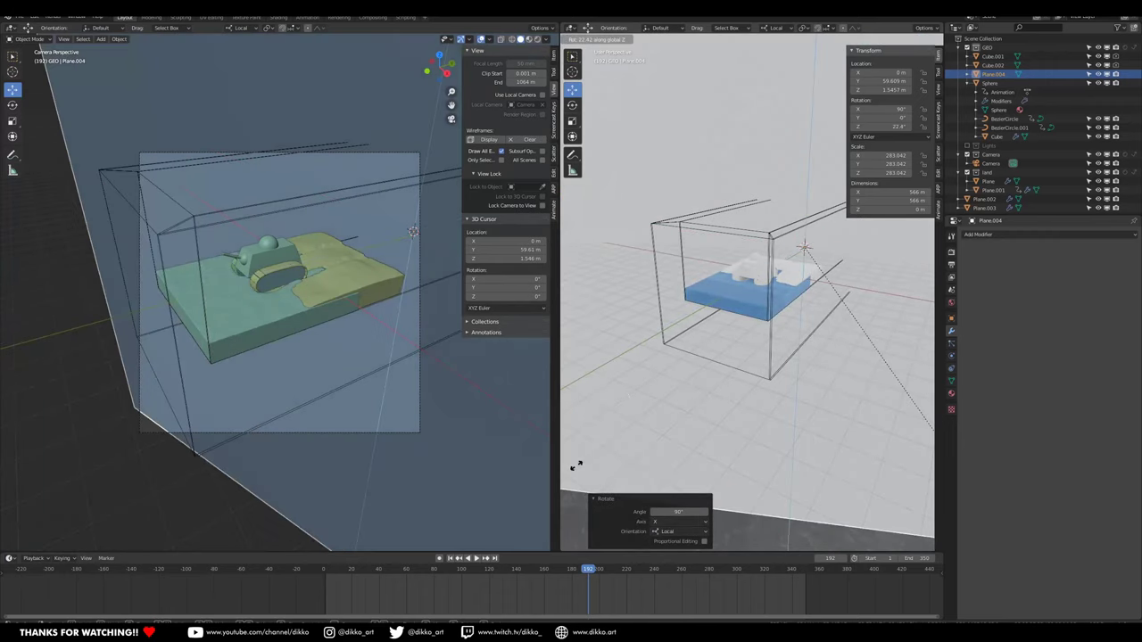
pyautogui.click(668, 371)
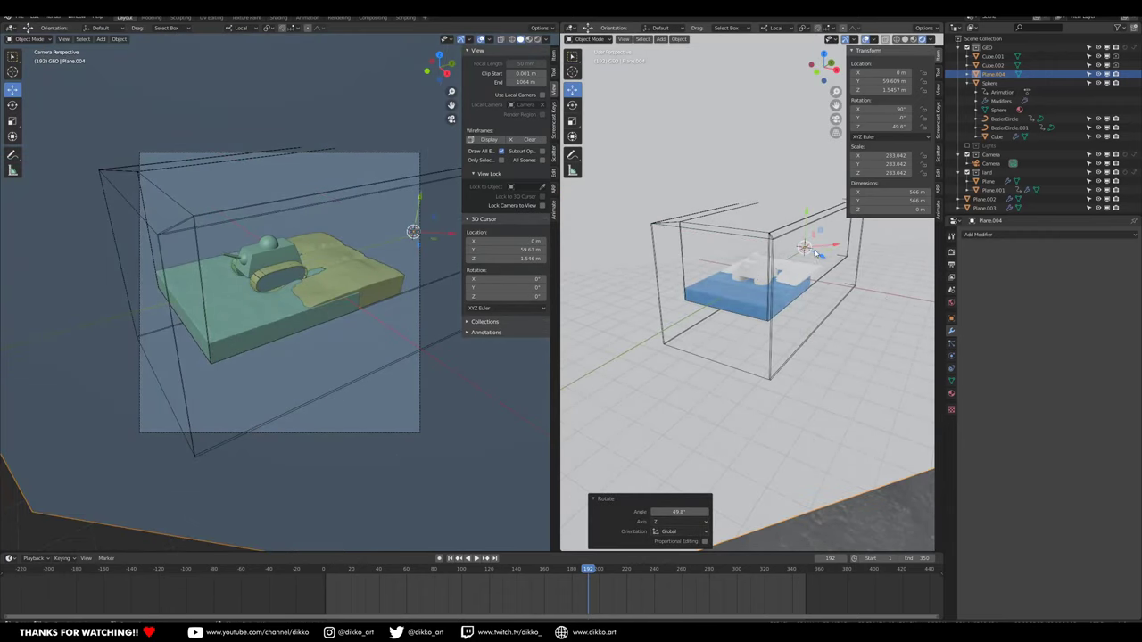
# Move the upright backdrop plane about 93.5 m along its local Z, away from the camera behind the diorama.
pyautogui.press('g')
pyautogui.press('z')
pyautogui.press('z')
pyautogui.click(788, 238)
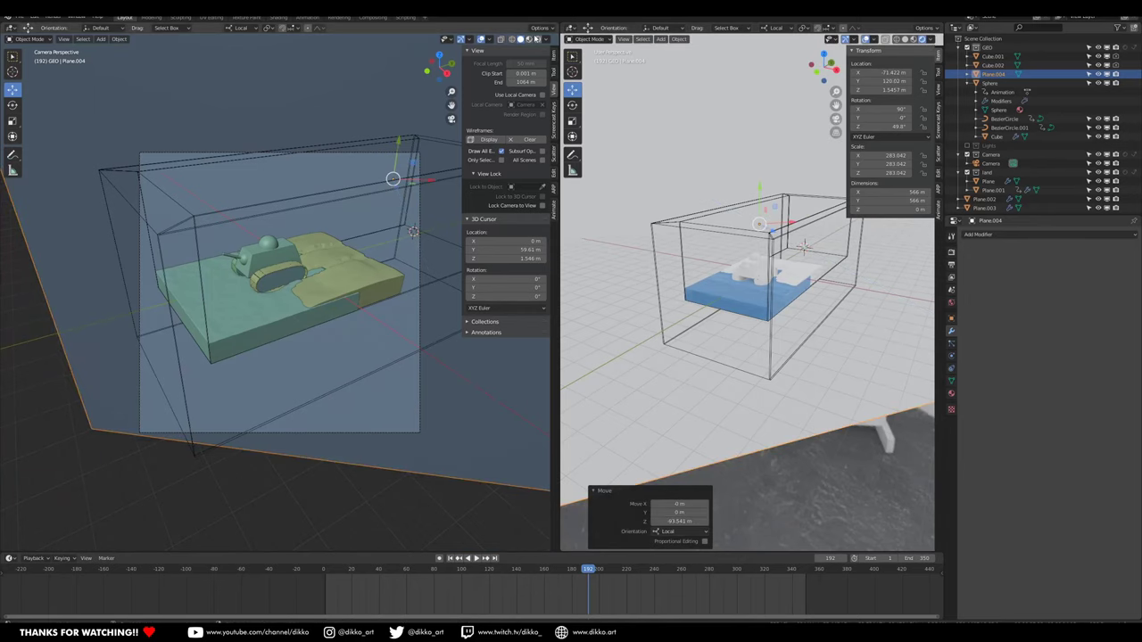
# Show the camera view rendered and give the backdrop plane a new material with an Emission surface in bright orange.
pyautogui.click(536, 39)
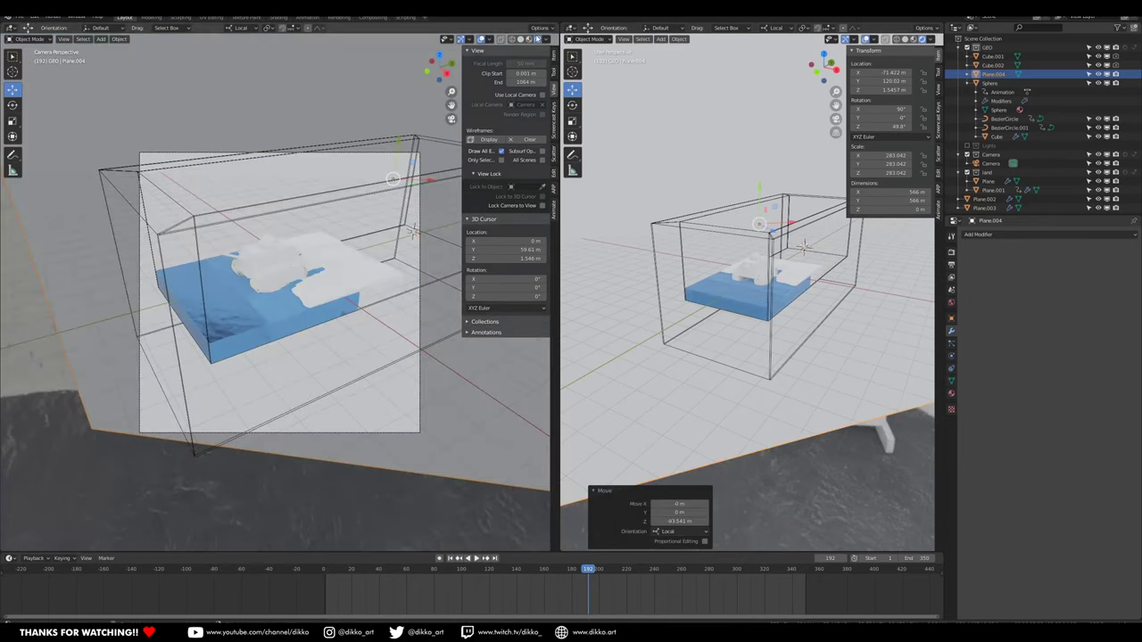
pyautogui.click(952, 392)
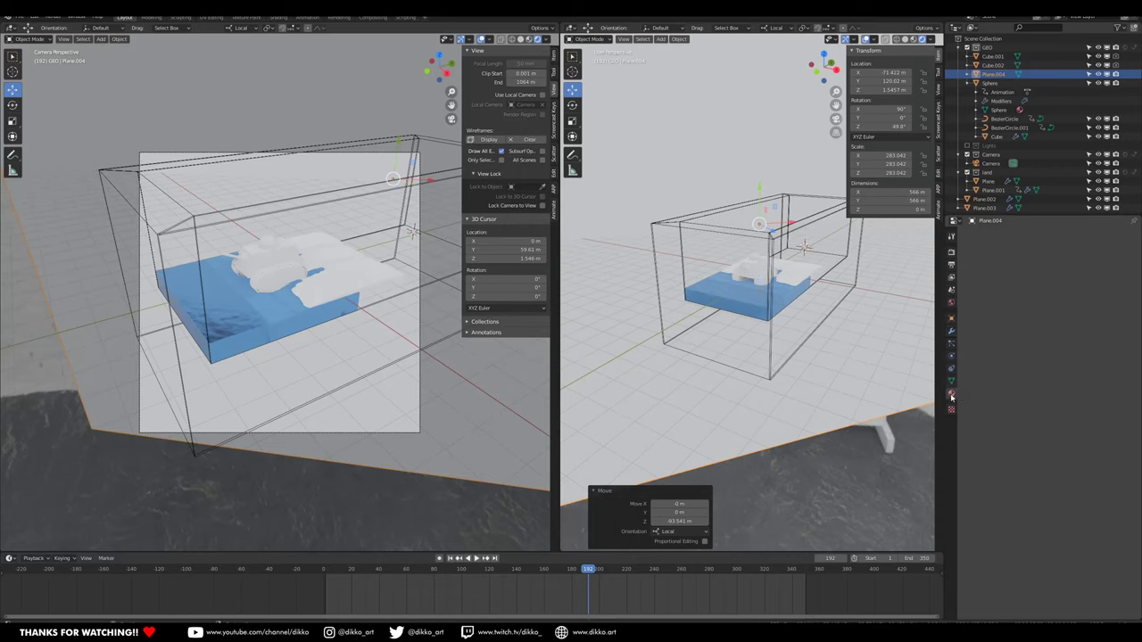
pyautogui.click(995, 273)
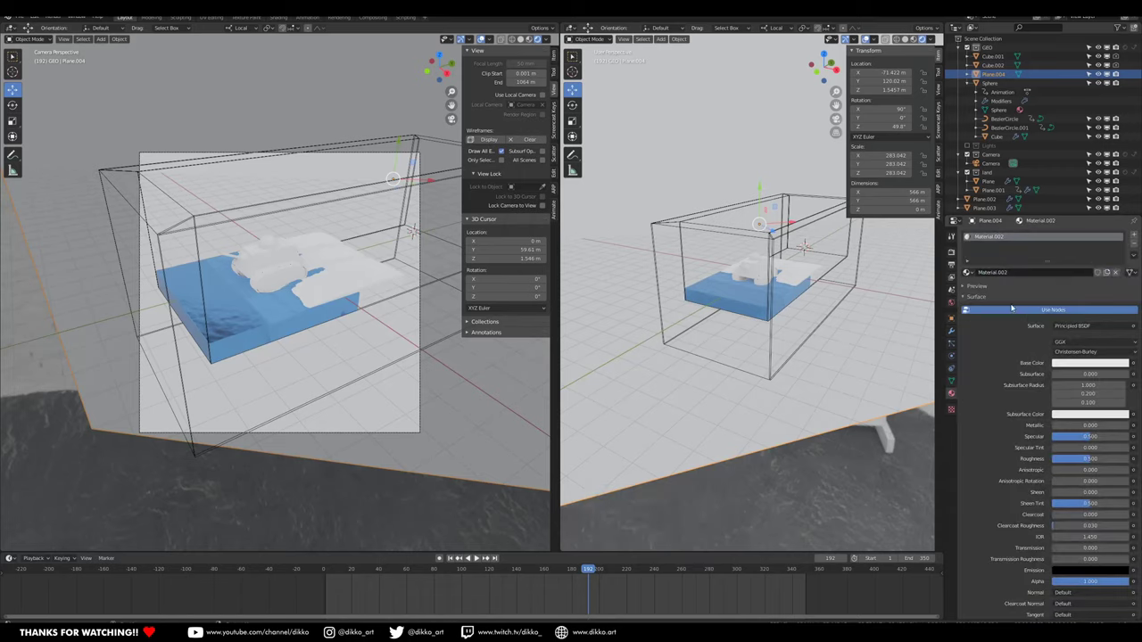
pyautogui.click(1090, 326)
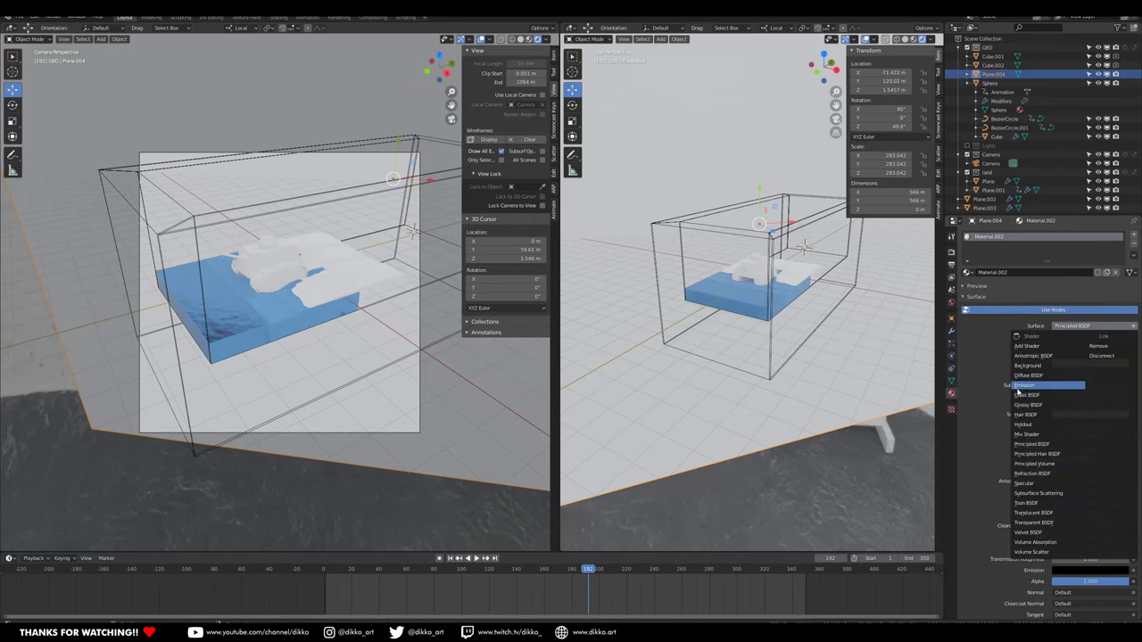
pyautogui.click(1019, 388)
pyautogui.click(1080, 345)
pyautogui.moveTo(1082, 254)
pyautogui.mouseDown()
pyautogui.moveTo(1091, 241)
pyautogui.moveTo(1071, 274)
pyautogui.moveTo(1087, 274)
pyautogui.moveTo(1102, 258)
pyautogui.moveTo(1082, 248)
pyautogui.moveTo(1060, 262)
pyautogui.moveTo(1089, 234)
pyautogui.moveTo(1061, 262)
pyautogui.moveTo(1077, 266)
pyautogui.mouseUp()
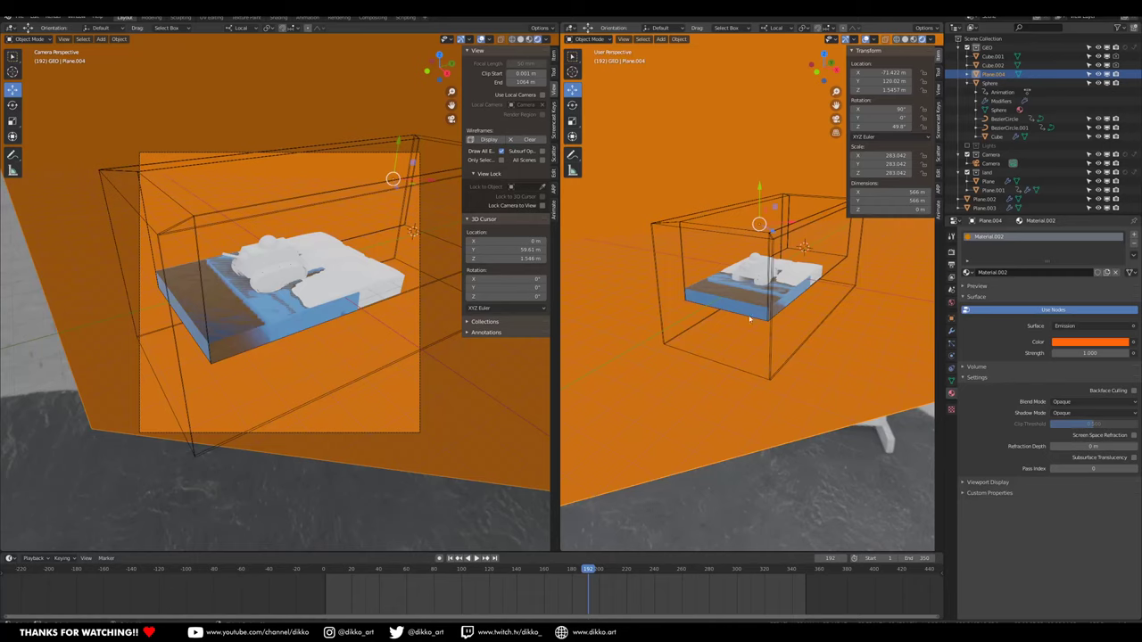
# Give the terrain plane under the water a new material with a dark brown base color.
pyautogui.scroll(10, 743, 285)
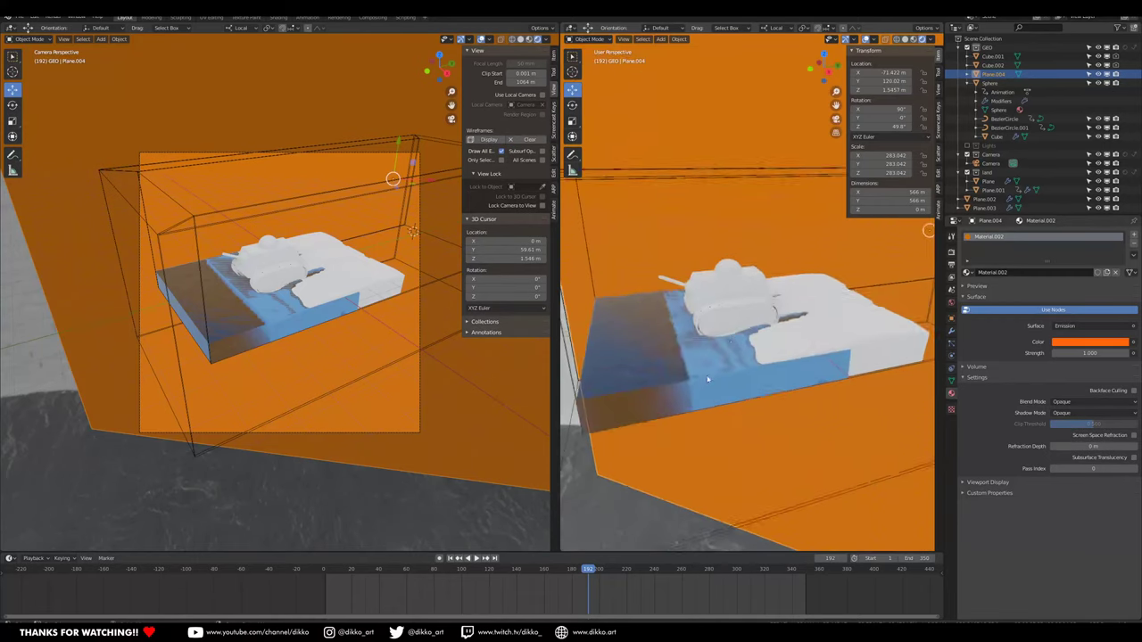
pyautogui.moveTo(703, 432); pyautogui.dragTo(698, 409, button='middle')
pyautogui.scroll(-3, 720, 409)
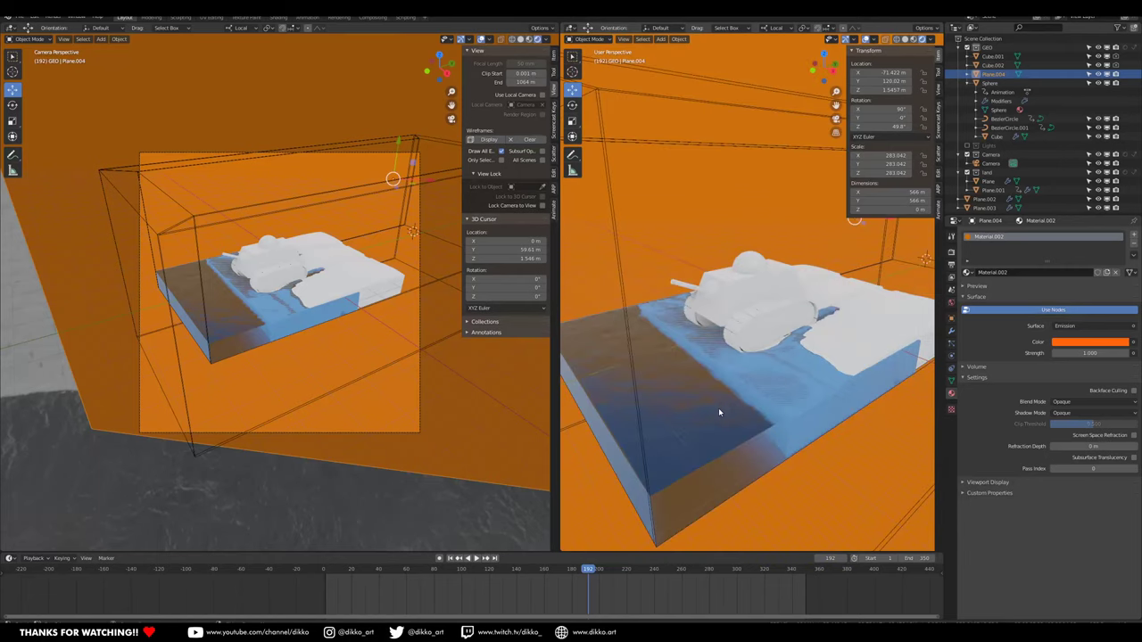
pyautogui.scroll(-5, 718, 407)
pyautogui.scroll(6, 727, 403)
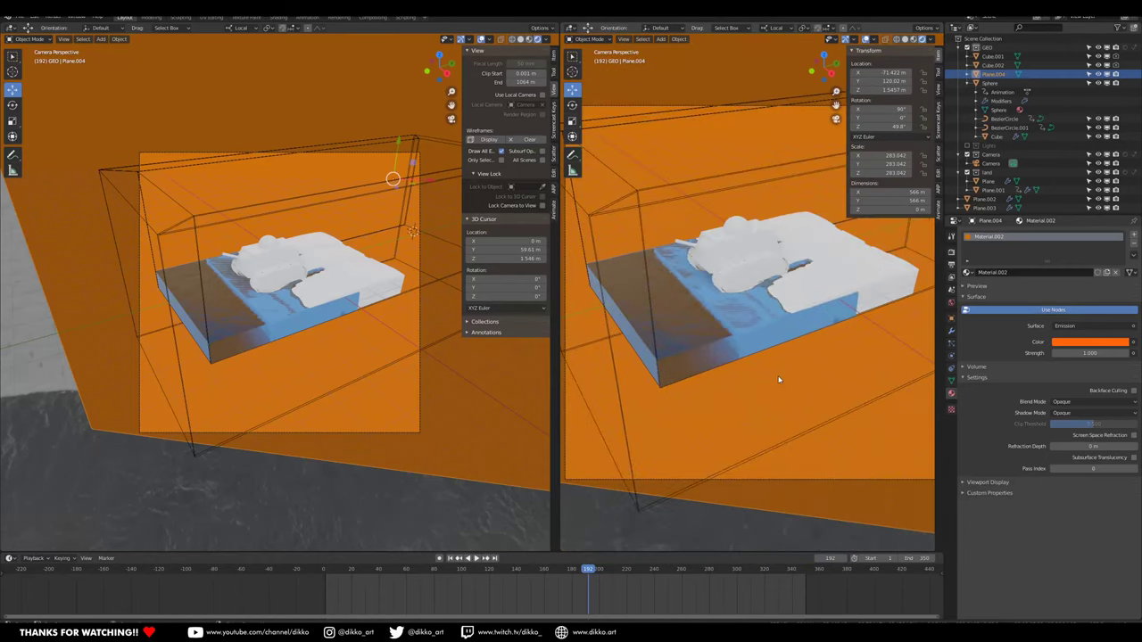
pyautogui.click(951, 253)
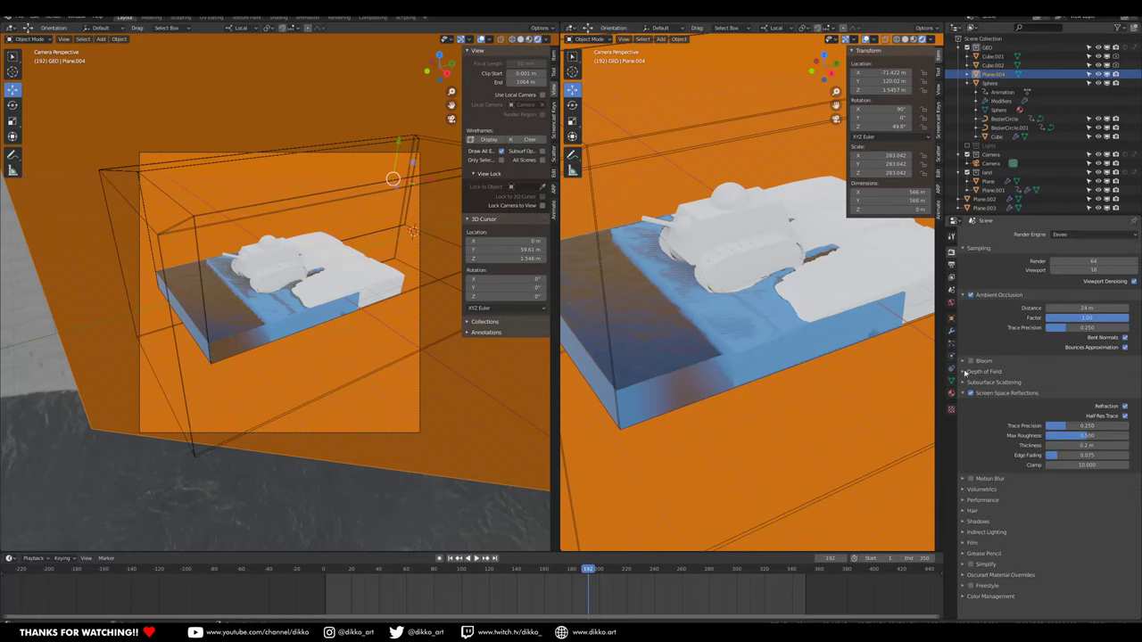
pyautogui.click(867, 257)
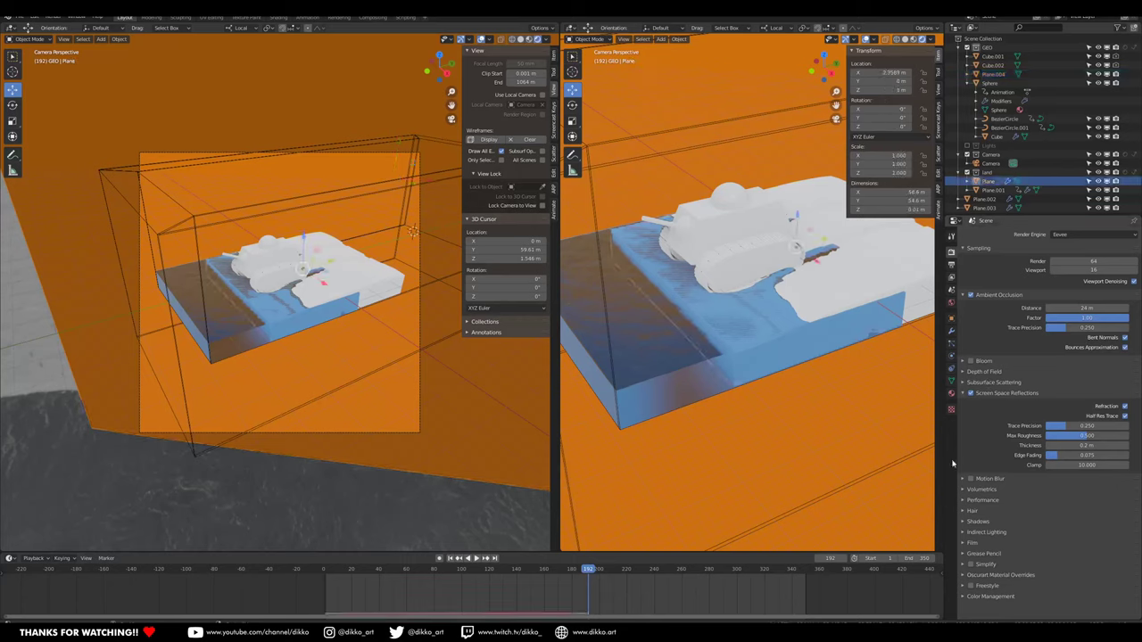
pyautogui.click(951, 393)
pyautogui.click(1033, 276)
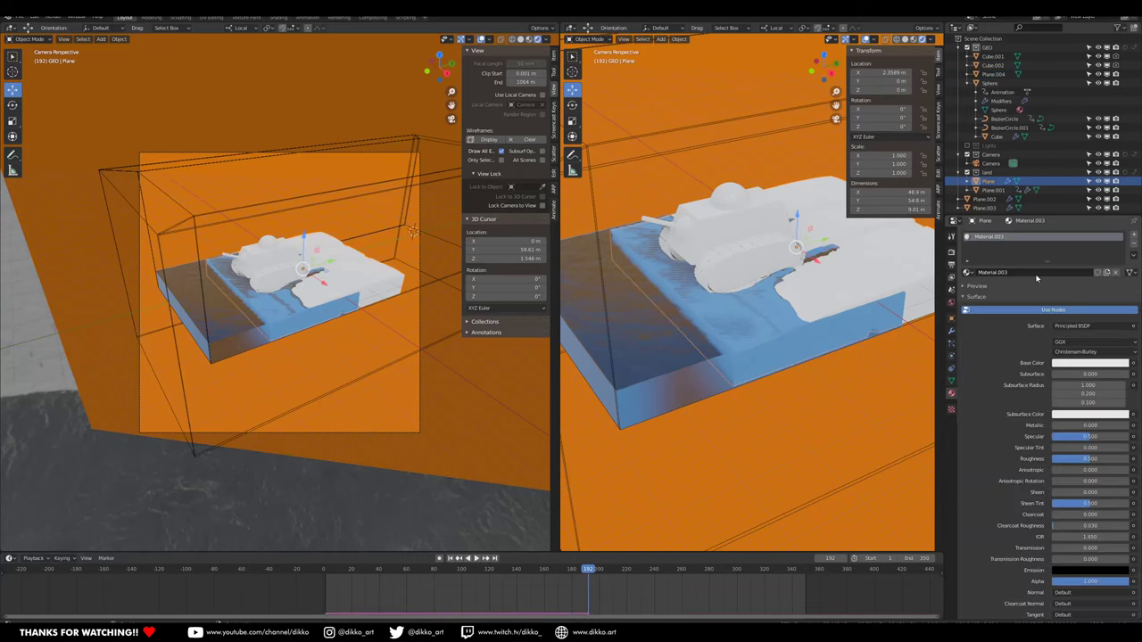
pyautogui.click(1070, 366)
pyautogui.moveTo(1075, 273); pyautogui.dragTo(1075, 286)
pyautogui.moveTo(1121, 242)
pyautogui.mouseDown()
pyautogui.moveTo(1121, 284)
pyautogui.moveTo(1063, 287)
pyautogui.mouseUp()
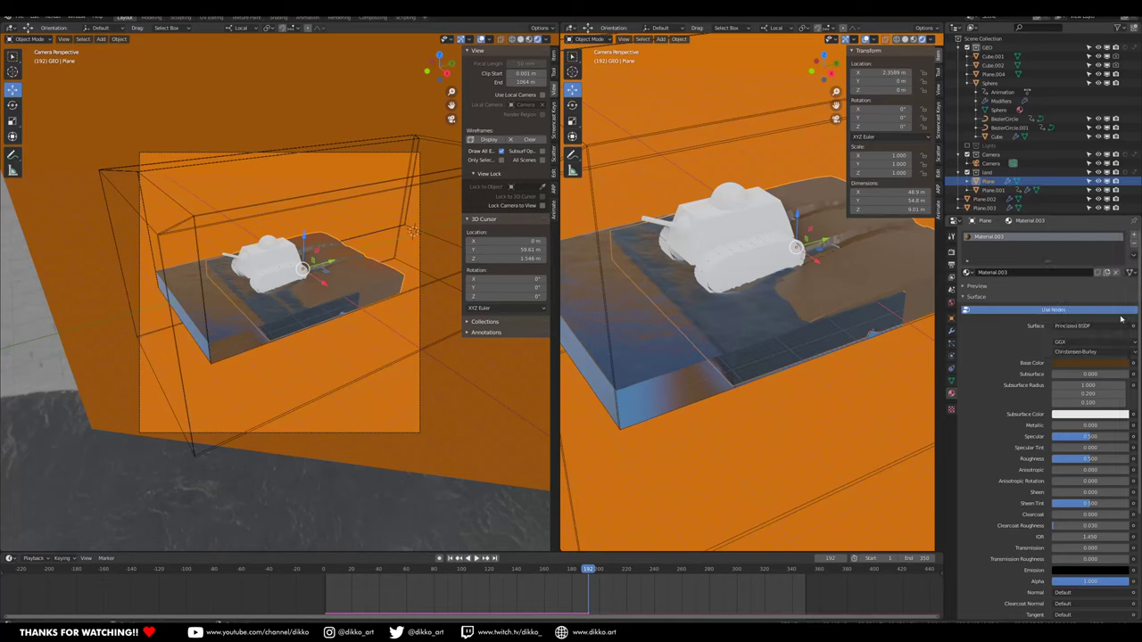
# Split the camera viewport horizontally and turn its lower part into a Shader Editor showing the terrain material.
pyautogui.click(26, 39)
pyautogui.click(25, 48)
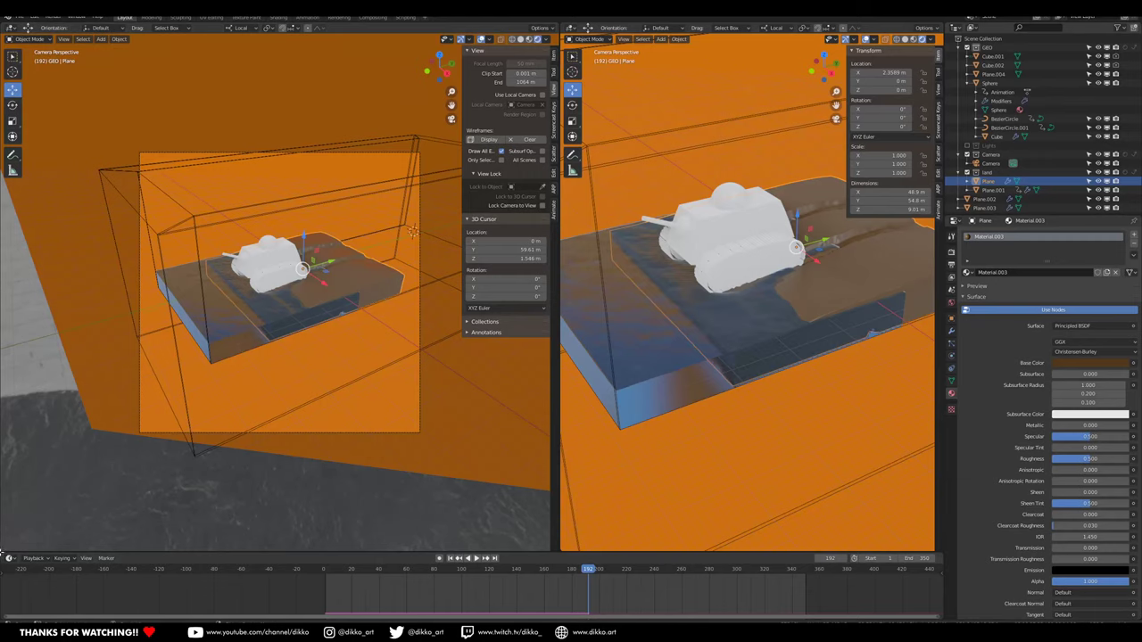
pyautogui.moveTo(2, 550); pyautogui.dragTo(9, 223)
pyautogui.click(12, 222)
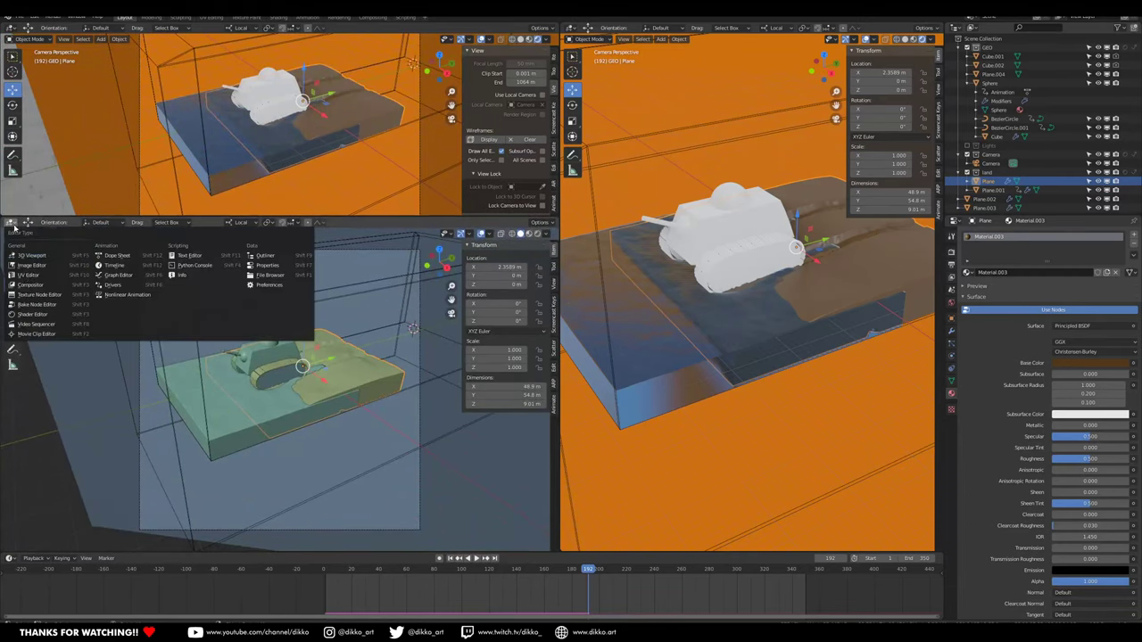
pyautogui.click(27, 315)
pyautogui.moveTo(170, 387); pyautogui.dragTo(254, 360, button='middle')
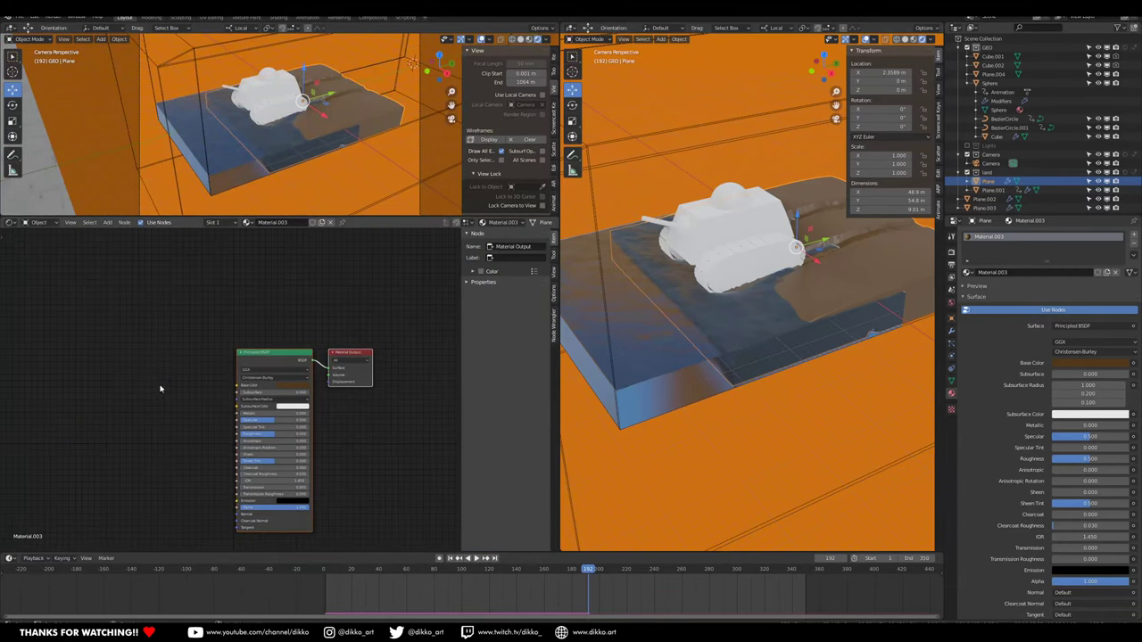
# Add a Separate XYZ node and a ColorRamp node ahead of the terrain material's Principled BSDF.
pyautogui.hotkey('shift', 'a')
pyautogui.write('sep')
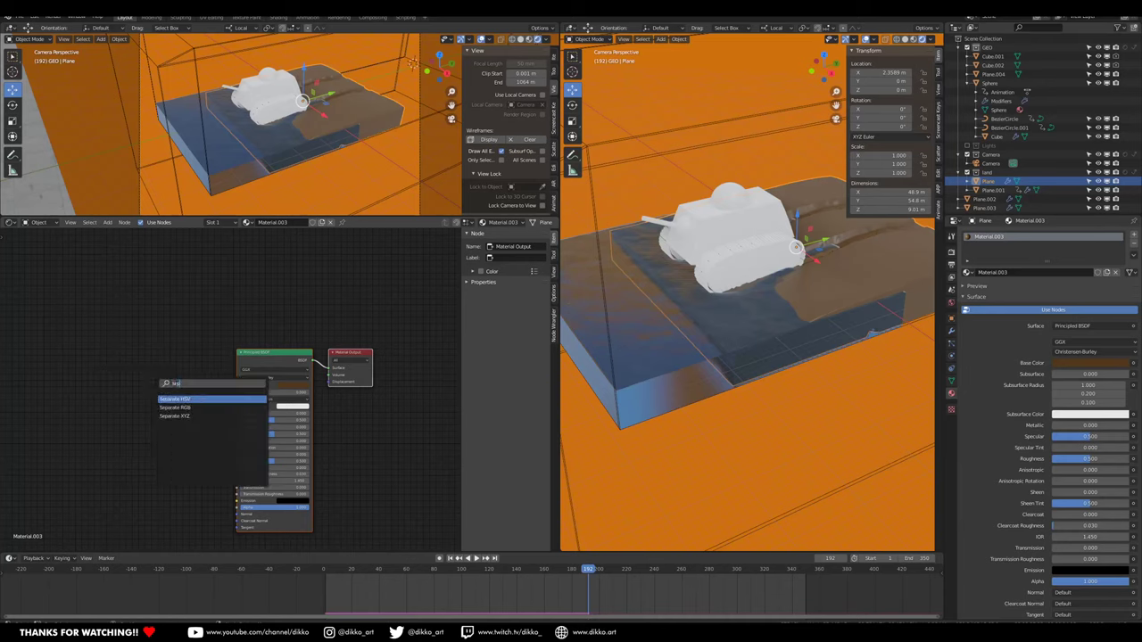
pyautogui.click(160, 417)
pyautogui.click(76, 373)
pyautogui.moveTo(112, 366); pyautogui.dragTo(248, 361, button='middle')
pyautogui.hotkey('shift', 'a')
pyautogui.write('re')
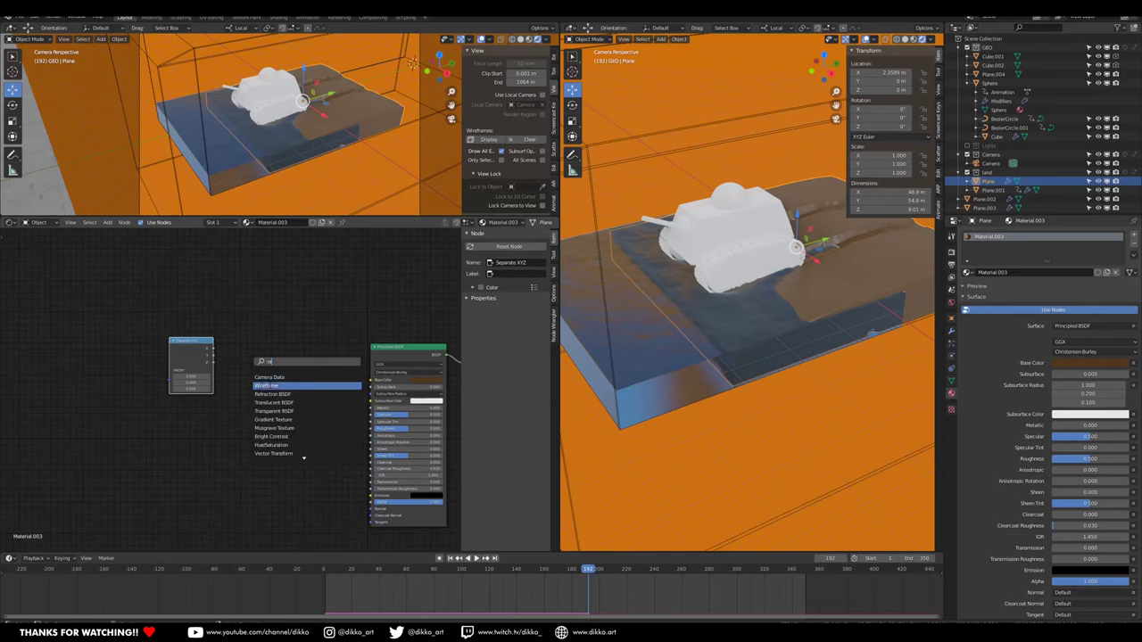
pyautogui.write('mp')
pyautogui.press('Return')
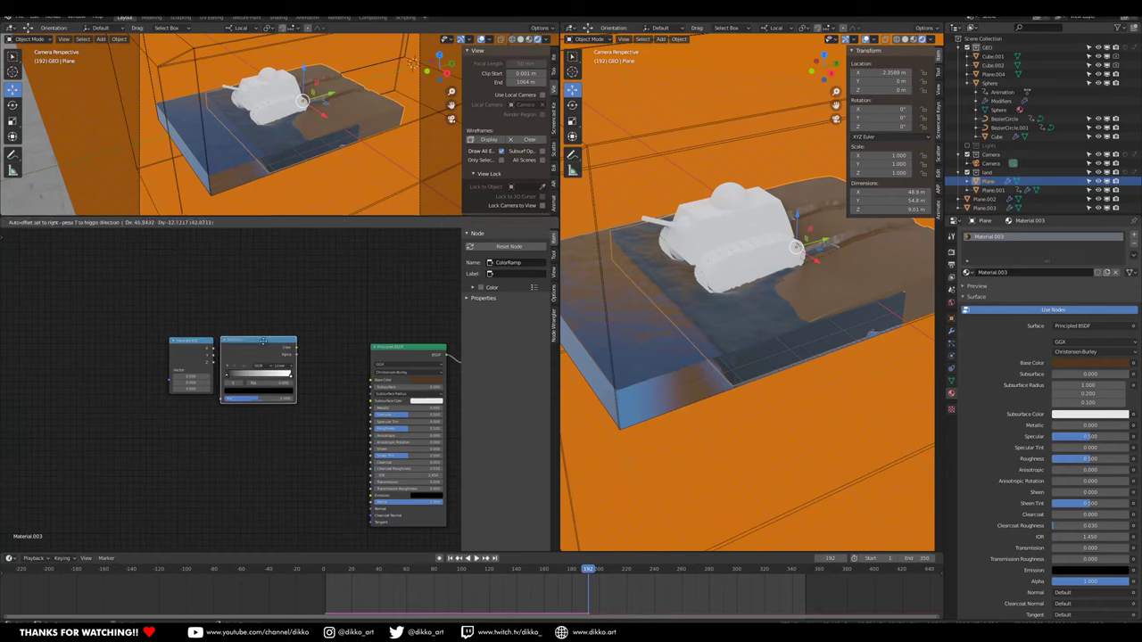
pyautogui.click(318, 347)
# Link Separate XYZ's Z to the ColorRamp factor and the ramp's color to Base Color, then move the black stop near the middle.
pyautogui.moveTo(214, 349); pyautogui.dragTo(276, 405)
pyautogui.moveTo(329, 364)
pyautogui.mouseDown()
pyautogui.moveTo(306, 359)
pyautogui.moveTo(371, 379)
pyautogui.mouseUp()
pyautogui.moveTo(386, 378); pyautogui.dragTo(325, 389, button='middle')
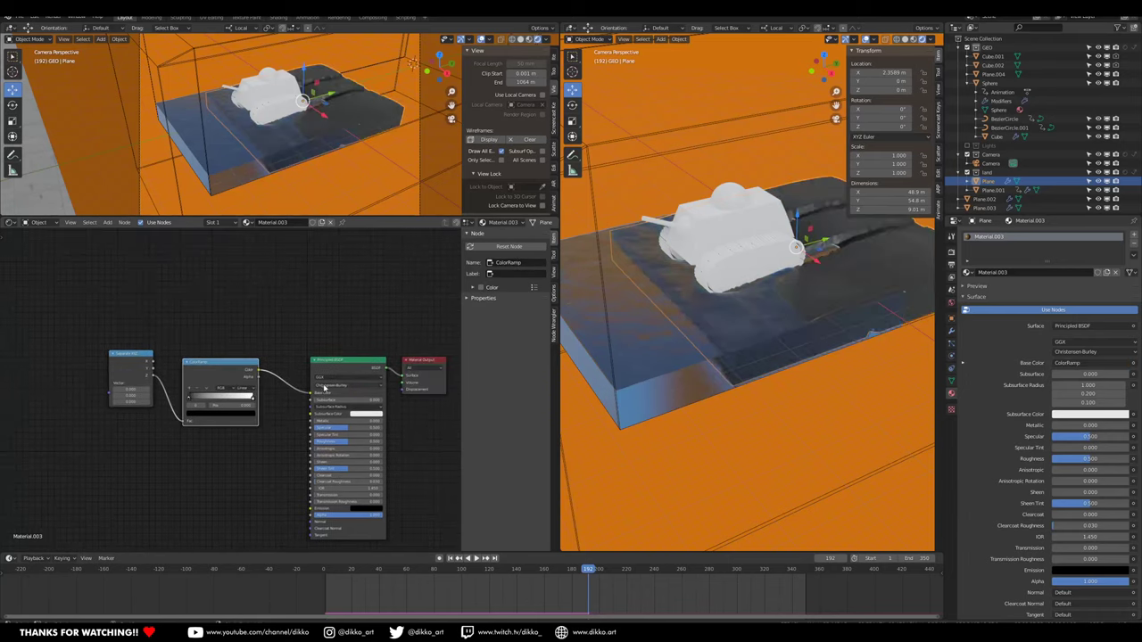
pyautogui.moveTo(188, 398)
pyautogui.mouseDown()
pyautogui.moveTo(234, 402)
pyautogui.moveTo(218, 406)
pyautogui.mouseUp()
# Feed Separate XYZ from a Mapping node driven by the Texture Coordinate's Object output, removing the Image Texture node that comes with the setup.
pyautogui.click(129, 355)
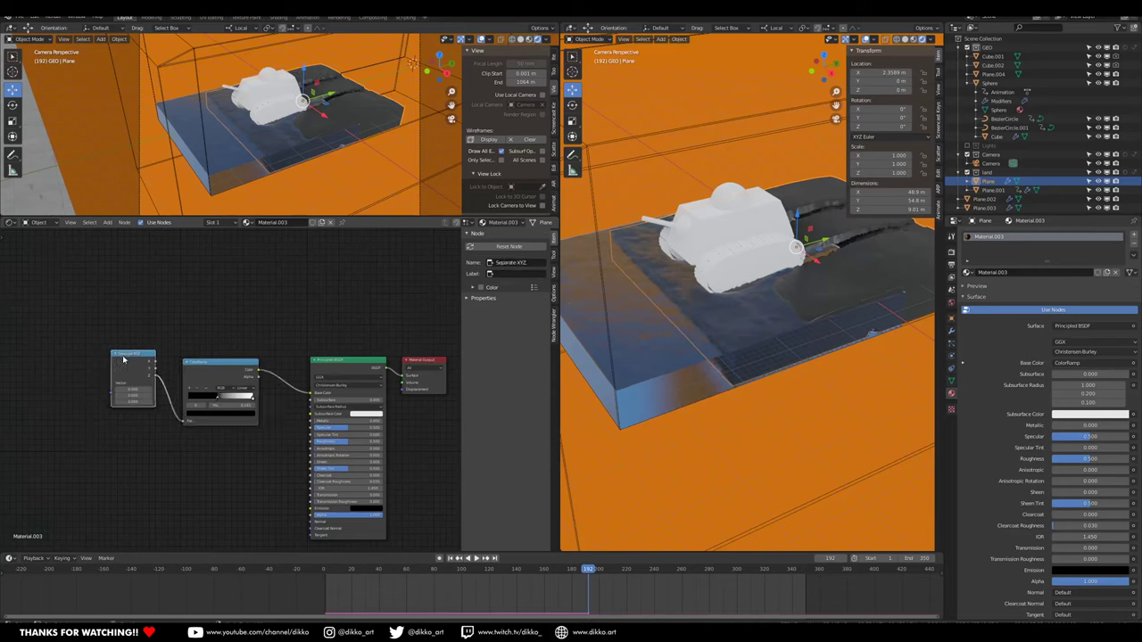
pyautogui.hotkey('ctrl', 't')
pyautogui.moveTo(132, 371); pyautogui.dragTo(216, 377, button='middle')
pyautogui.click(164, 353)
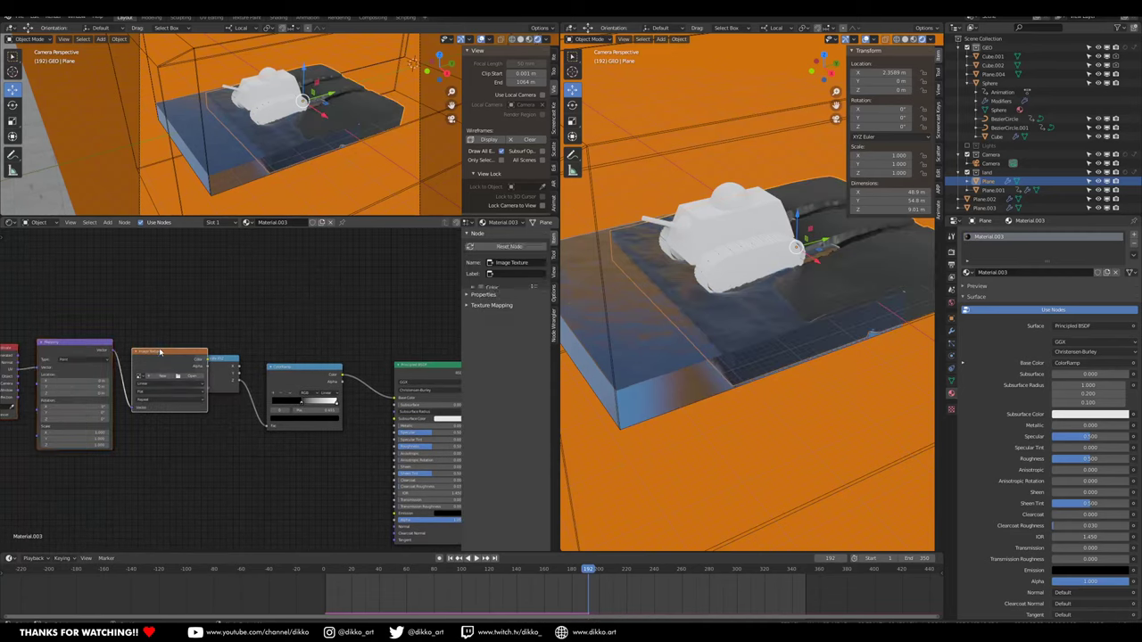
pyautogui.press('x')
pyautogui.moveTo(112, 348); pyautogui.dragTo(195, 398)
pyautogui.moveTo(41, 349); pyautogui.dragTo(105, 351)
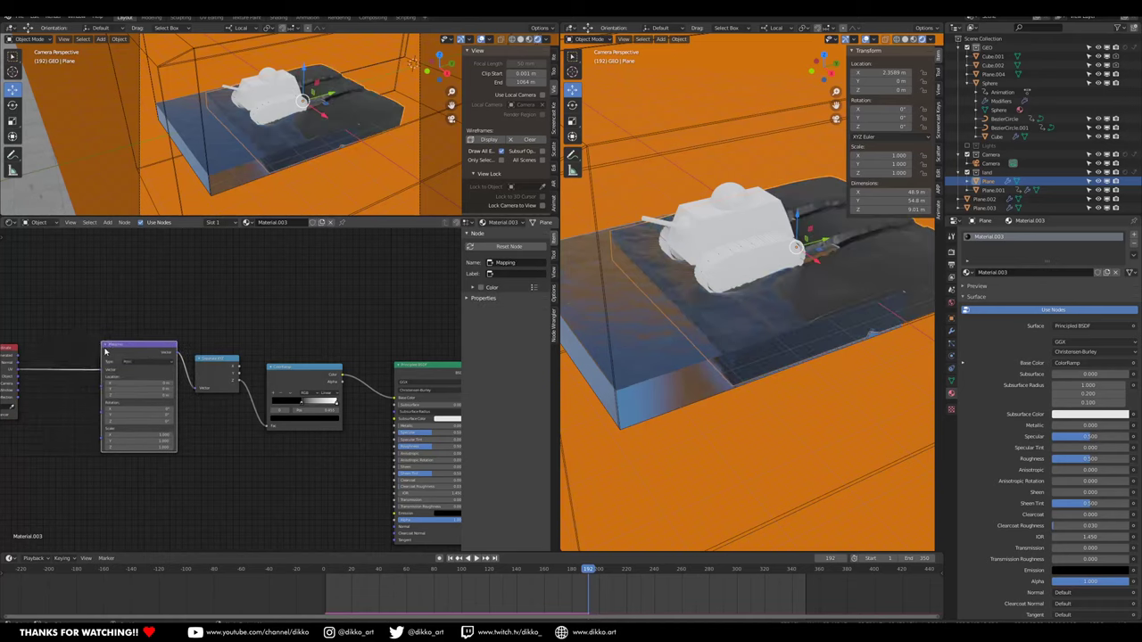
pyautogui.moveTo(104, 352); pyautogui.dragTo(123, 352, button='middle')
pyautogui.moveTo(32, 401)
pyautogui.mouseDown()
pyautogui.moveTo(92, 406)
pyautogui.moveTo(121, 372)
pyautogui.mouseUp()
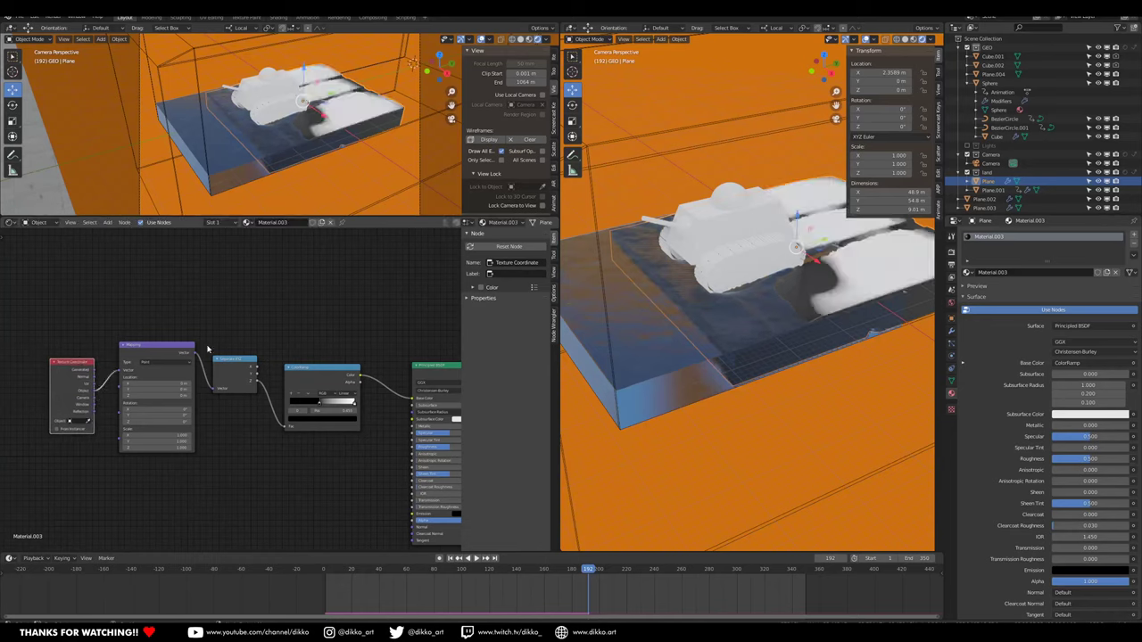
pyautogui.moveTo(246, 374); pyautogui.dragTo(224, 377, button='middle')
# Color the ramp's black stop reddish brown and its white stop light green, and shift the brown stop slightly towards the green one.
pyautogui.keyDown('ctrl'); pyautogui.hscroll(4, 226, 376); pyautogui.keyUp('ctrl')
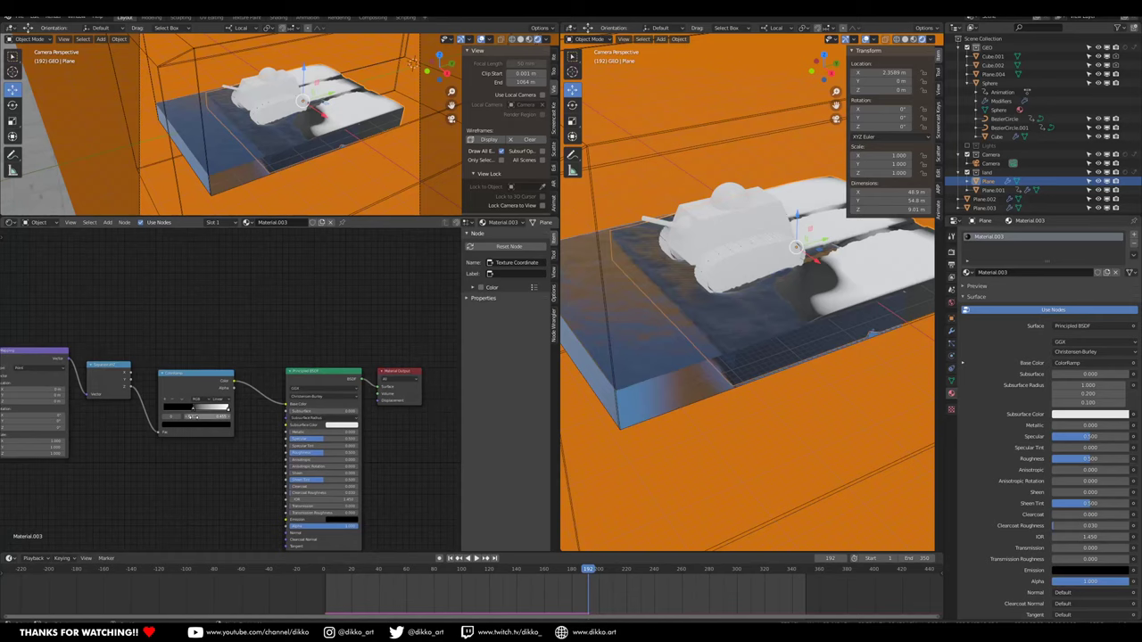
pyautogui.click(196, 427)
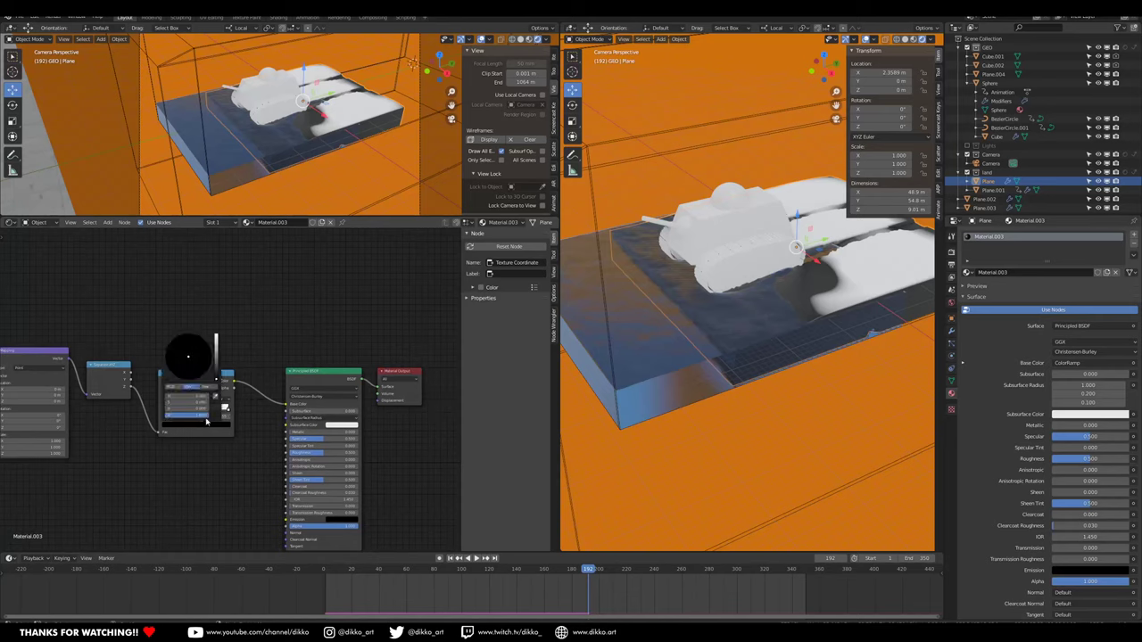
pyautogui.moveTo(217, 371); pyautogui.dragTo(217, 353)
pyautogui.moveTo(188, 357)
pyautogui.mouseDown()
pyautogui.moveTo(178, 355)
pyautogui.moveTo(186, 368)
pyautogui.moveTo(216, 365)
pyautogui.mouseUp()
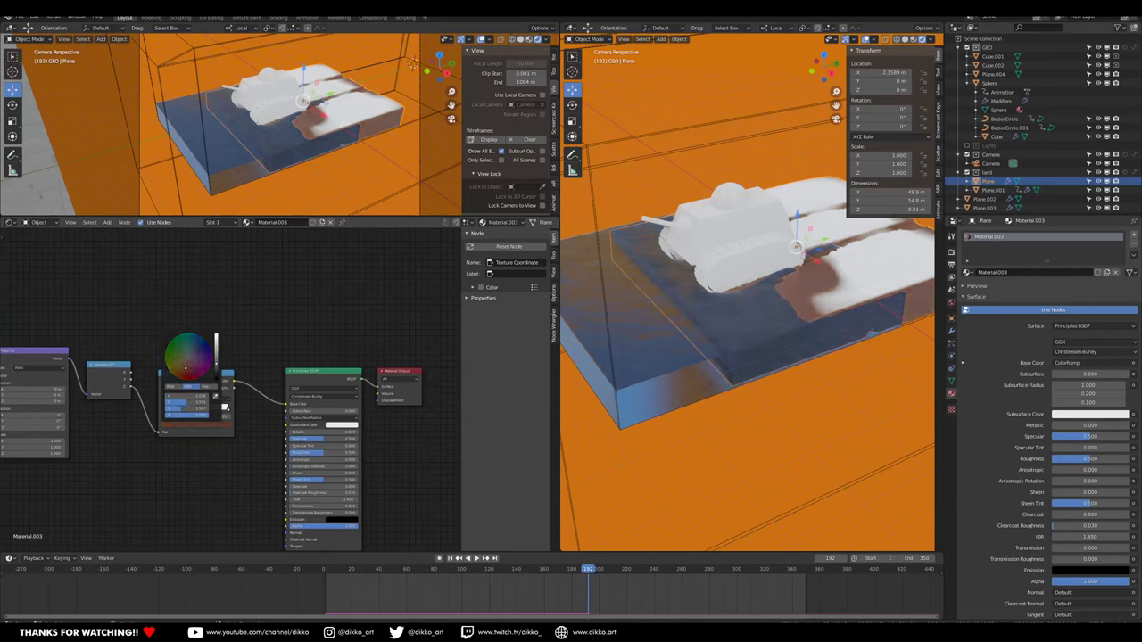
pyautogui.click(228, 411)
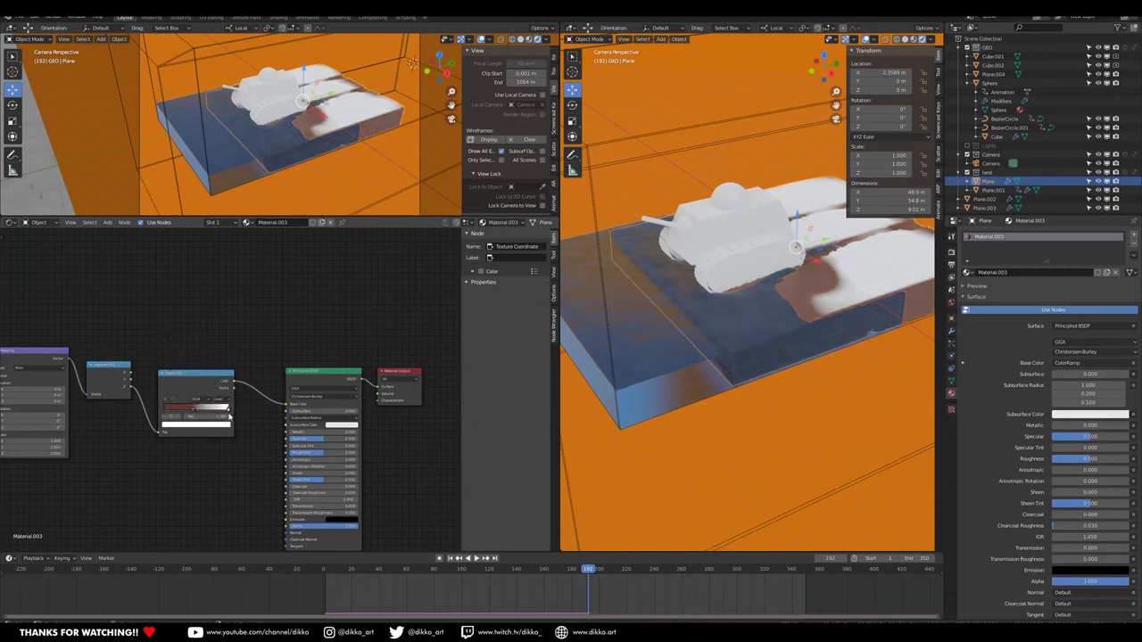
pyautogui.click(206, 429)
pyautogui.click(179, 359)
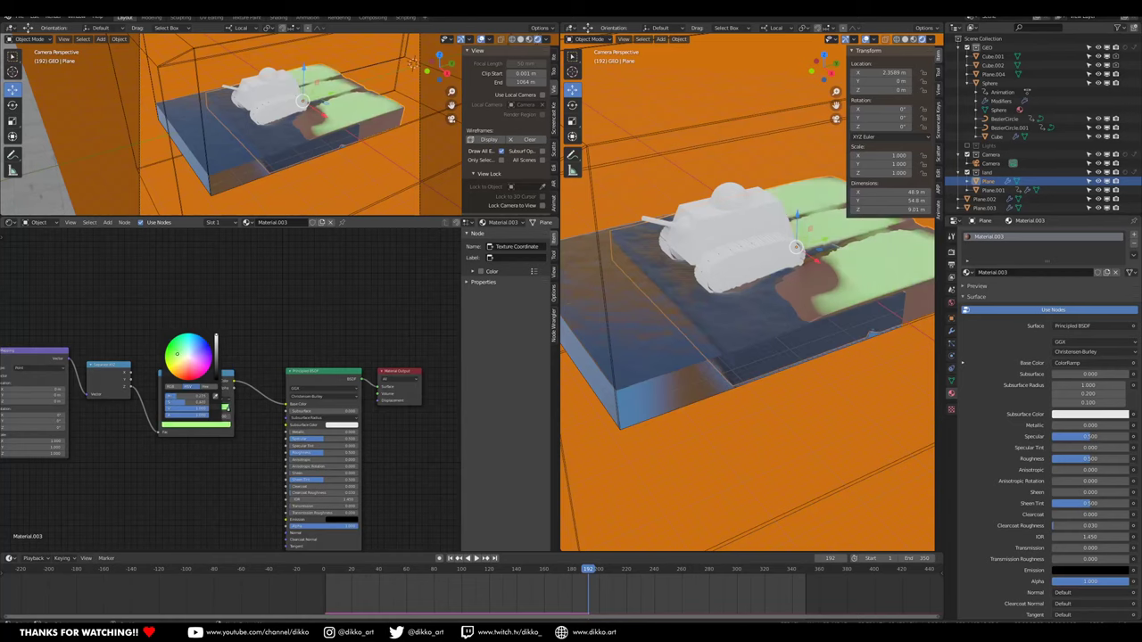
pyautogui.moveTo(195, 410)
pyautogui.mouseDown()
pyautogui.moveTo(223, 415)
pyautogui.moveTo(201, 416)
pyautogui.mouseUp()
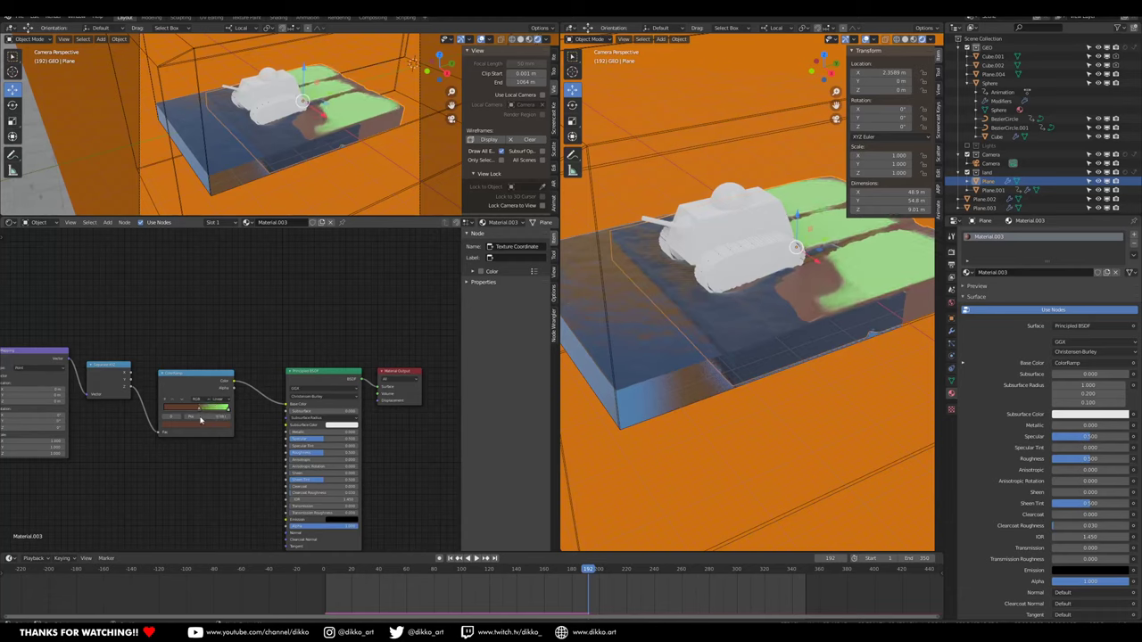
# Play the animation from the start to check the height-based terrain colors under the tank.
pyautogui.click(326, 573)
pyautogui.press('space')
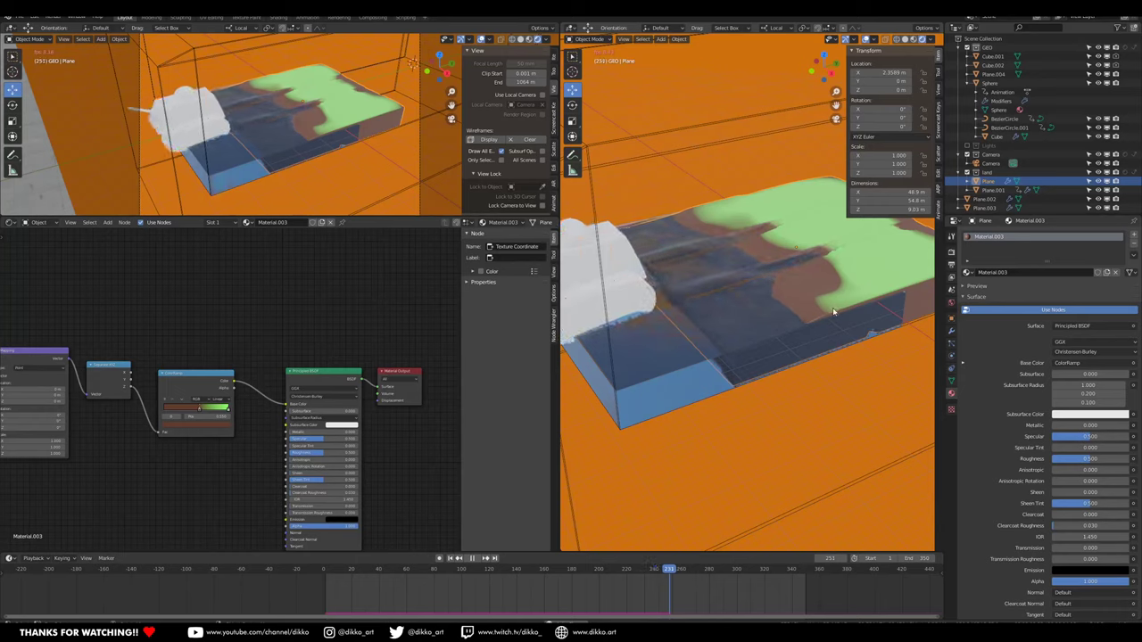
# Change the water block material's base color to pale green and set its roughness to 0.420.
pyautogui.click(649, 380)
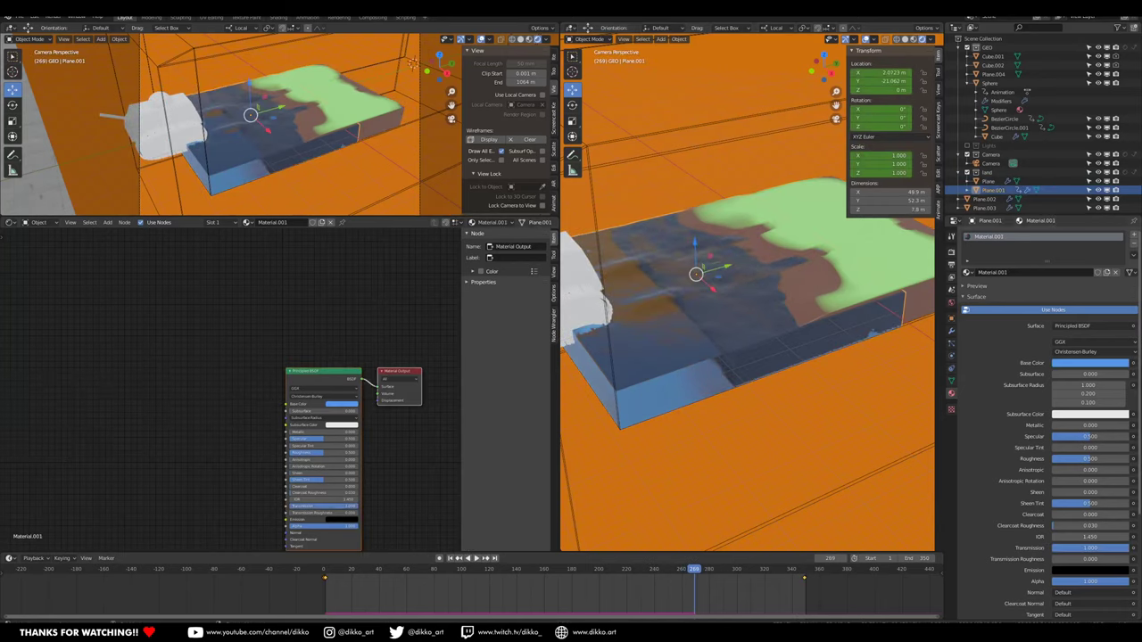
pyautogui.click(1088, 363)
pyautogui.click(1083, 251)
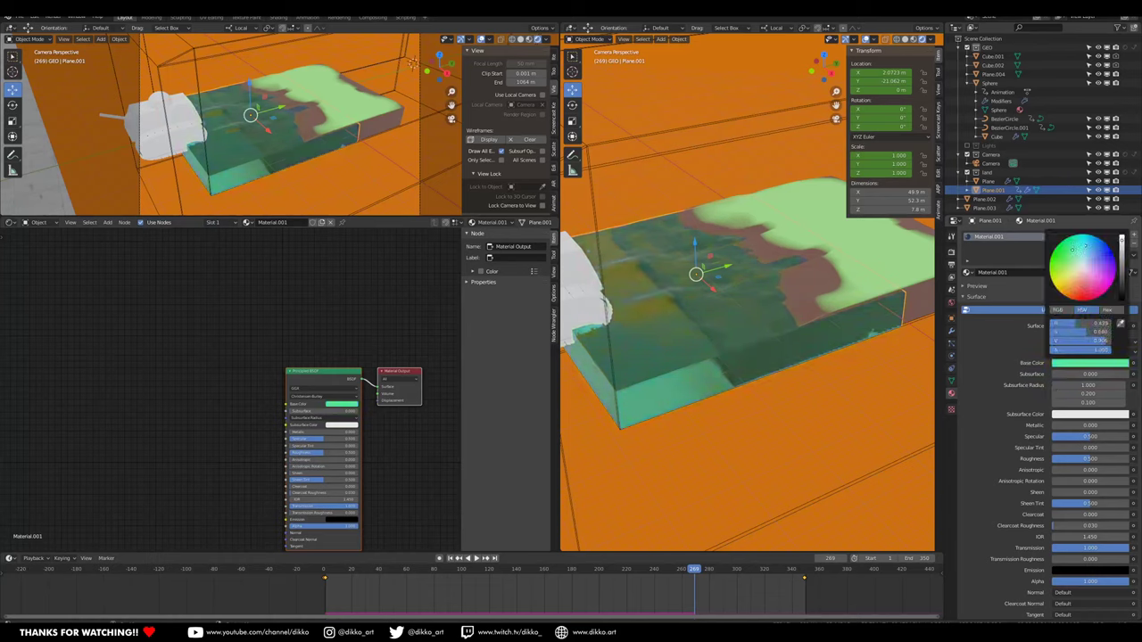
pyautogui.moveTo(1066, 259); pyautogui.dragTo(1075, 256)
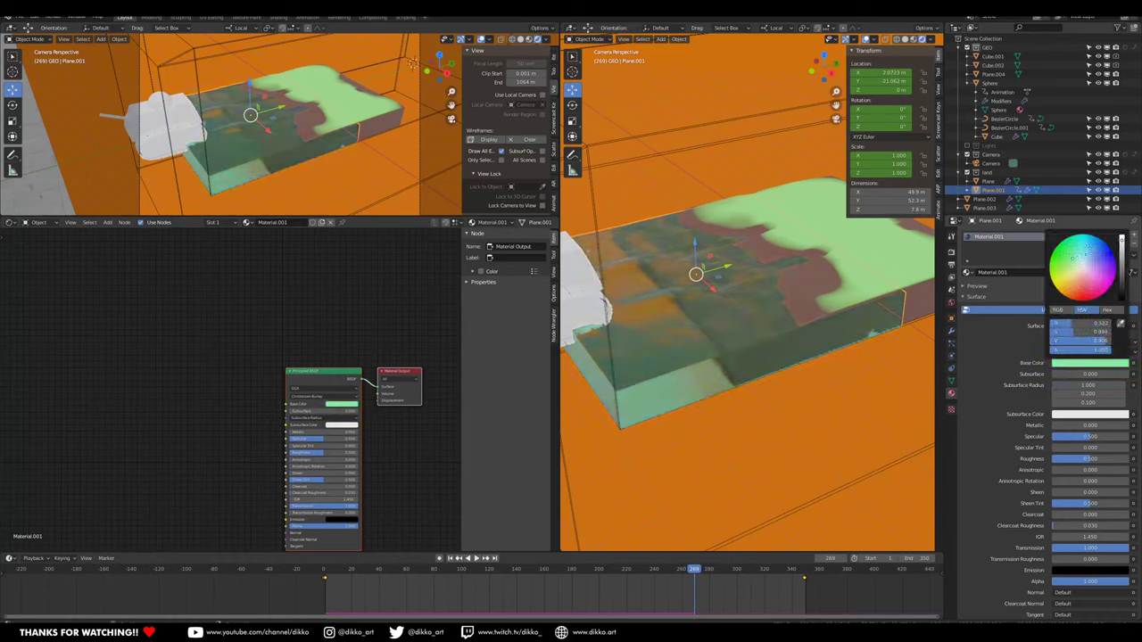
pyautogui.moveTo(1083, 459); pyautogui.dragTo(1071, 460)
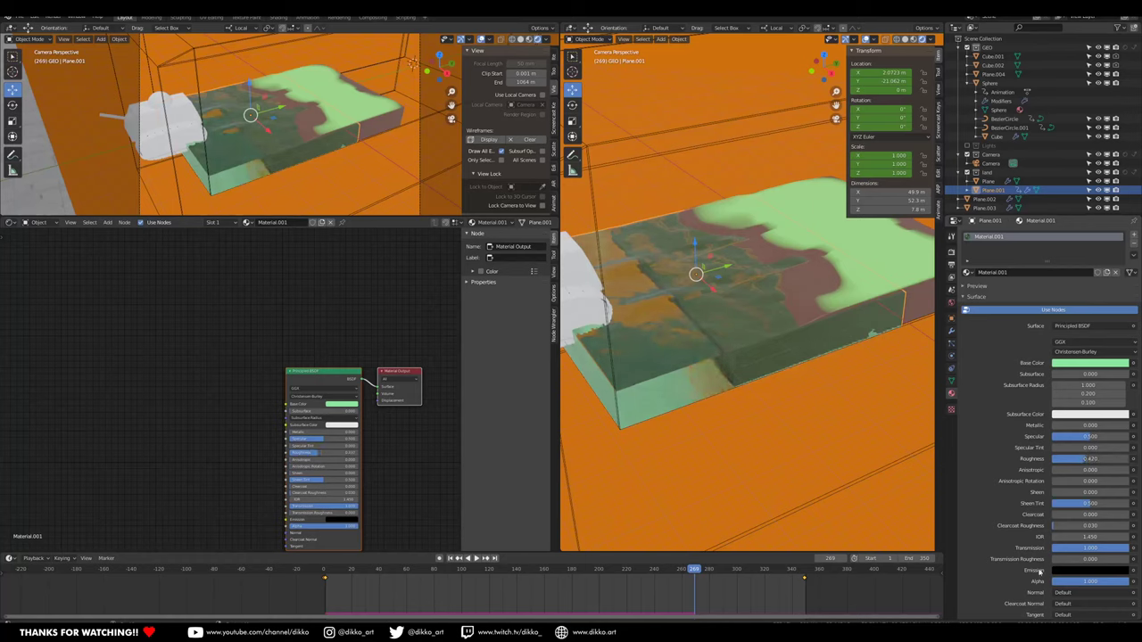
pyautogui.click(952, 255)
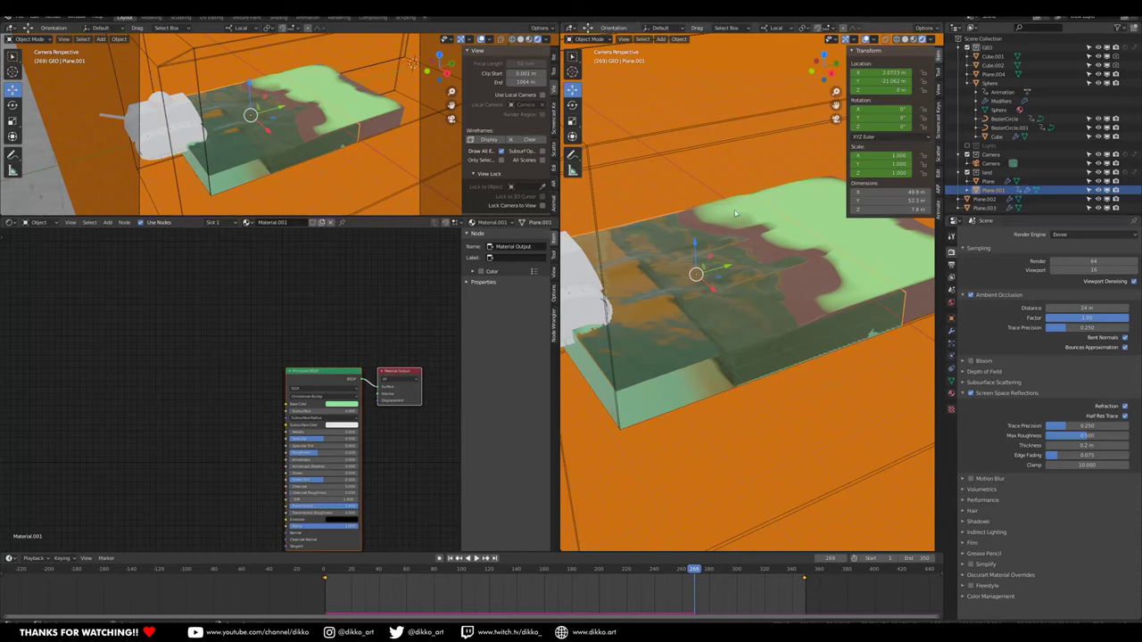
# Move the animation to frame 162 and set the base color of the tank body's material to bright cyan.
pyautogui.click(493, 578)
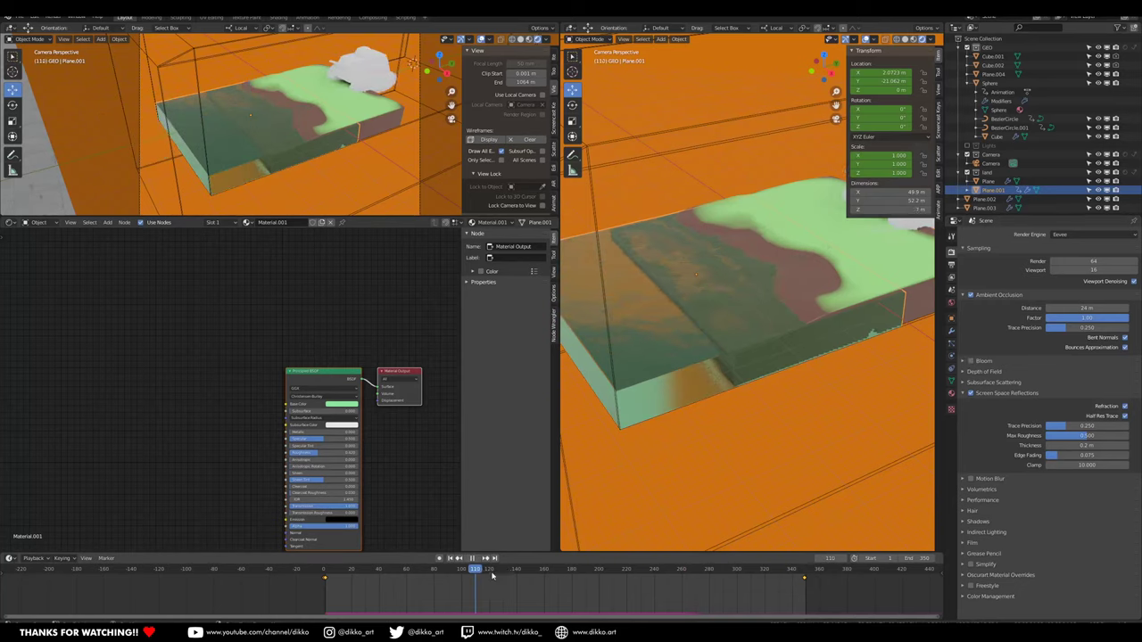
pyautogui.press('space')
pyautogui.moveTo(557, 597); pyautogui.dragTo(547, 590)
pyautogui.click(814, 216)
pyautogui.click(952, 392)
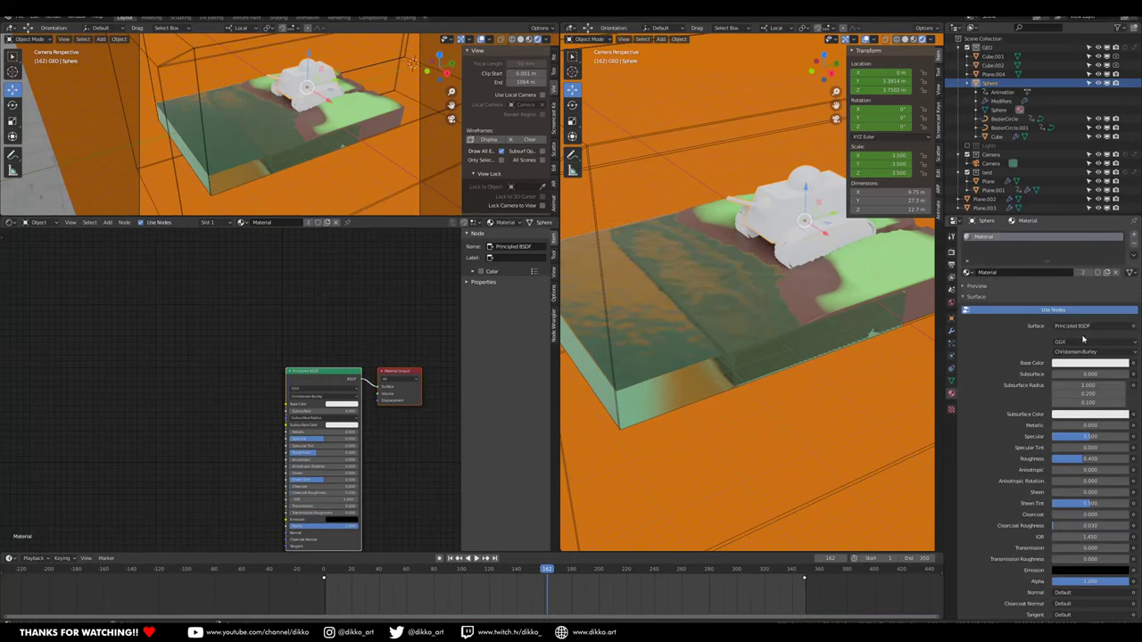
pyautogui.click(1091, 363)
pyautogui.click(1084, 280)
pyautogui.moveTo(1079, 242); pyautogui.dragTo(1083, 246)
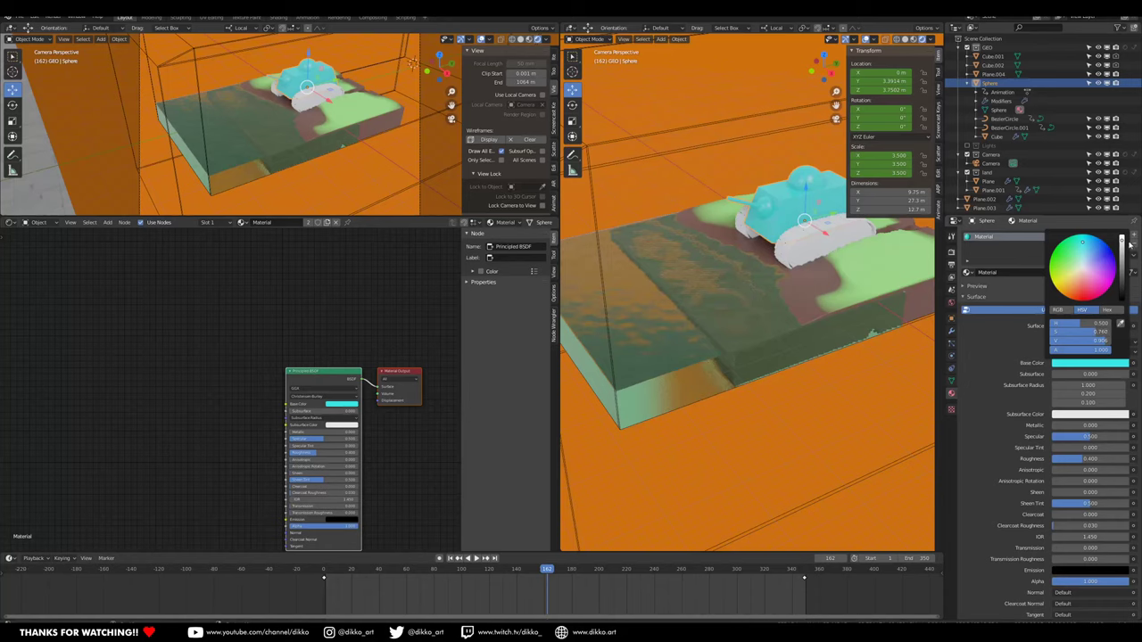
# Give the near tank track a new material with a near-black base color.
pyautogui.click(779, 255)
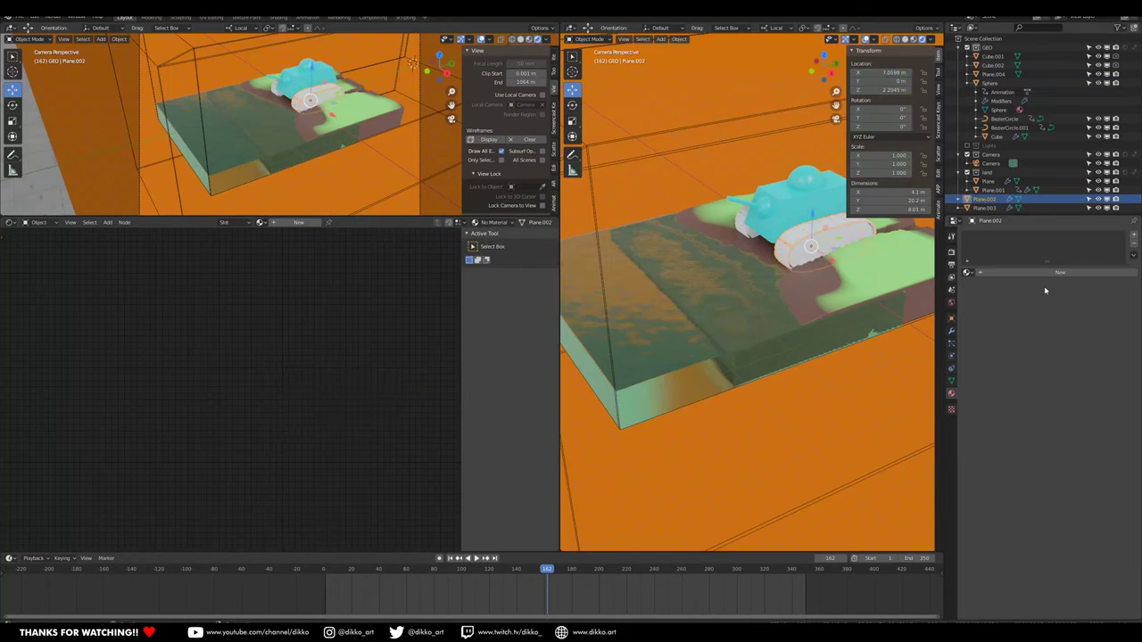
pyautogui.click(1024, 269)
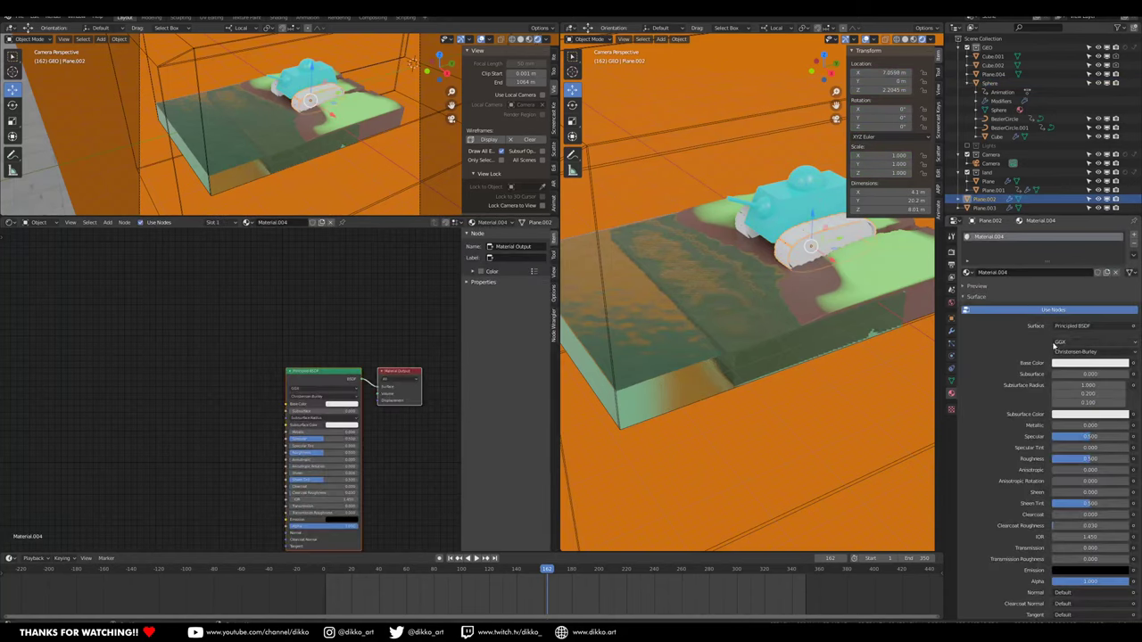
pyautogui.click(1088, 363)
pyautogui.moveTo(1124, 268); pyautogui.dragTo(1124, 300)
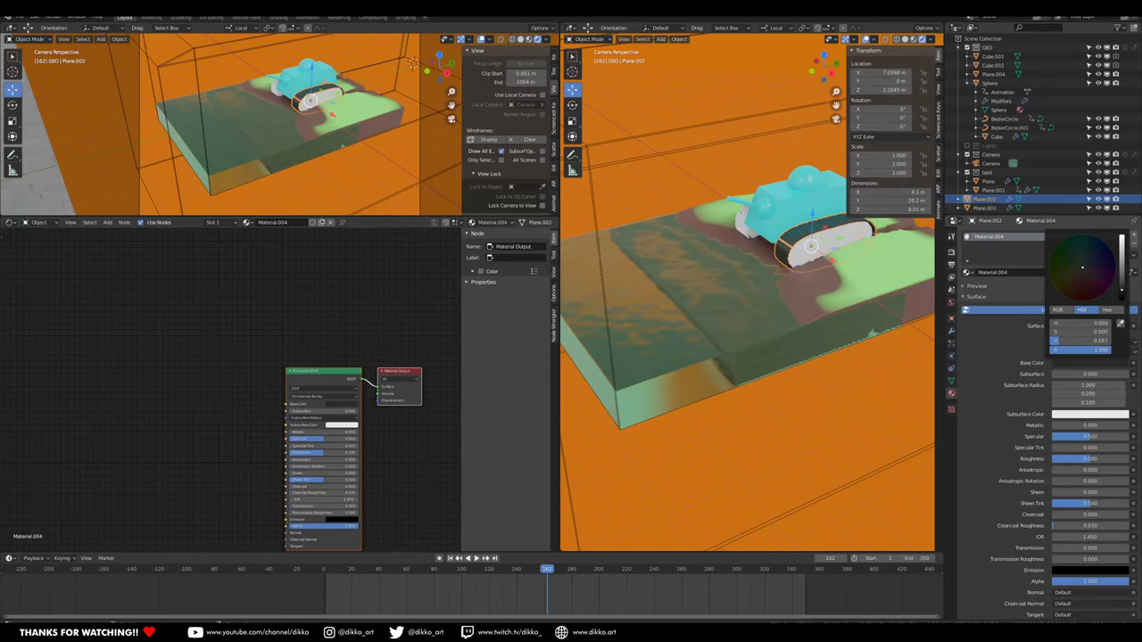
# Assign the near-black Material.004 to the tank's other track and select the tank body.
pyautogui.click(740, 228)
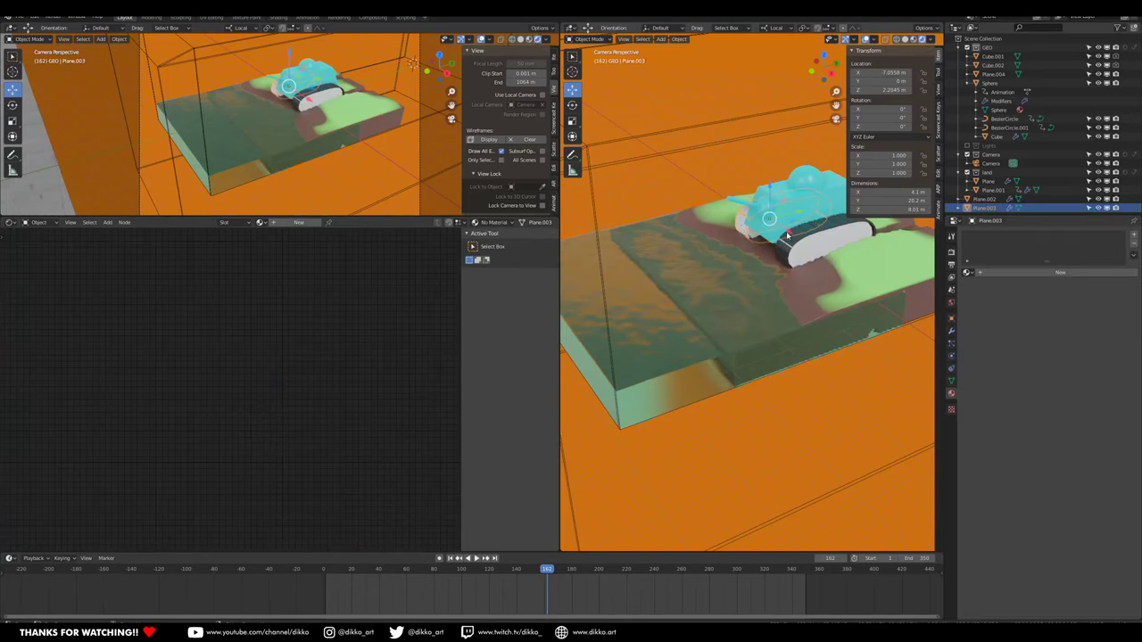
pyautogui.click(968, 272)
pyautogui.click(975, 311)
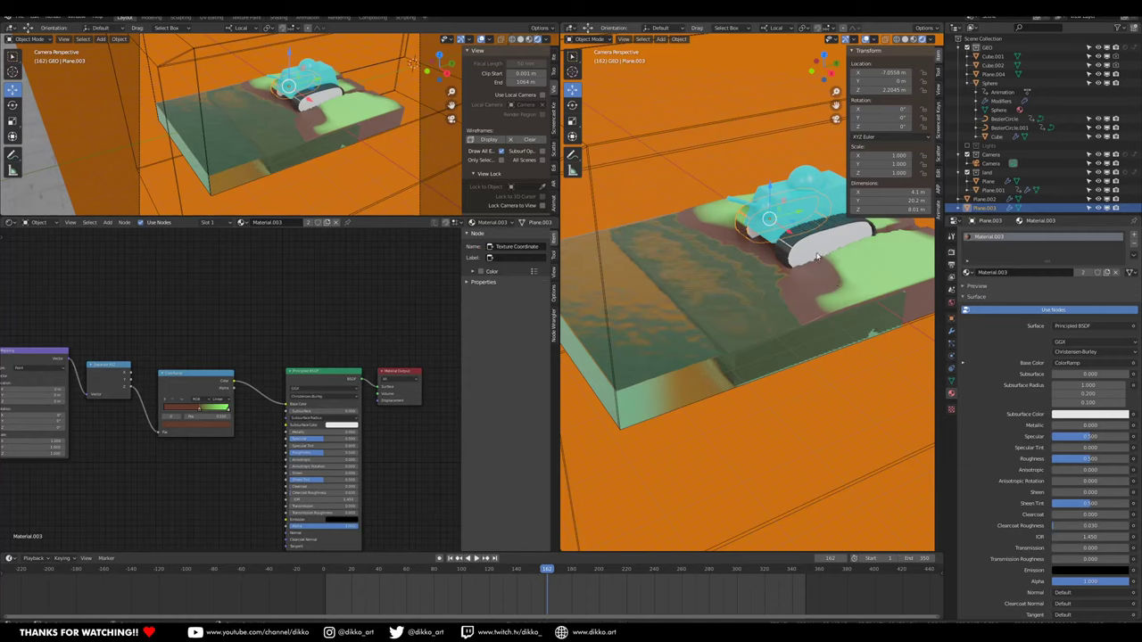
pyautogui.click(968, 272)
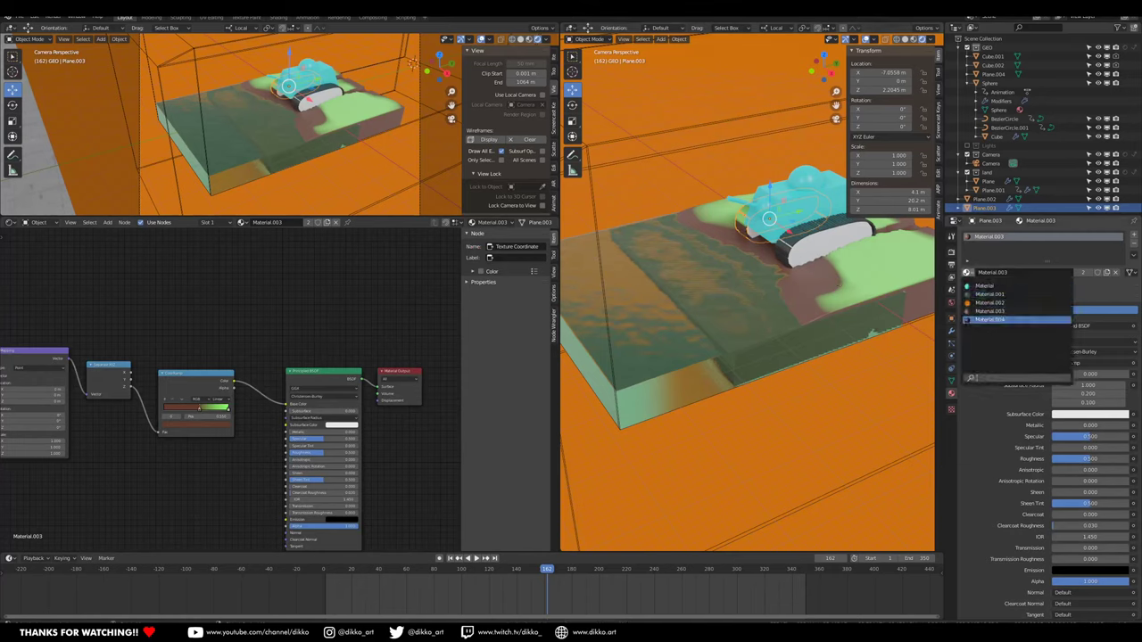
pyautogui.click(977, 321)
pyautogui.click(803, 177)
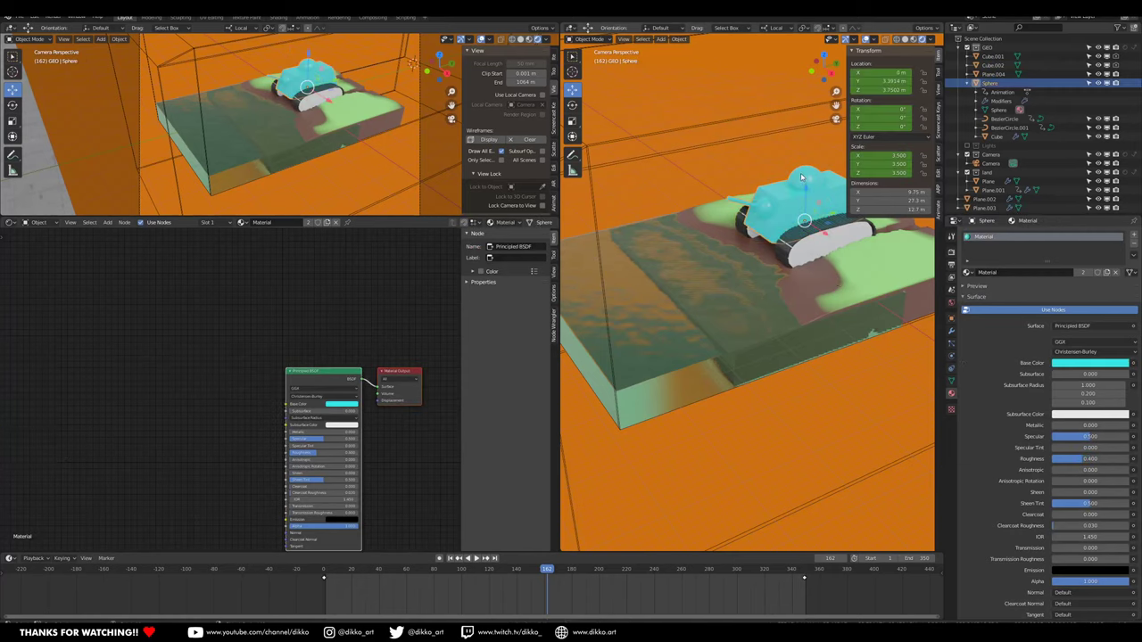
pyautogui.click(307, 373)
pyautogui.hotkey('ctrl', 't')
pyautogui.moveTo(210, 397); pyautogui.dragTo(310, 369, button='middle')
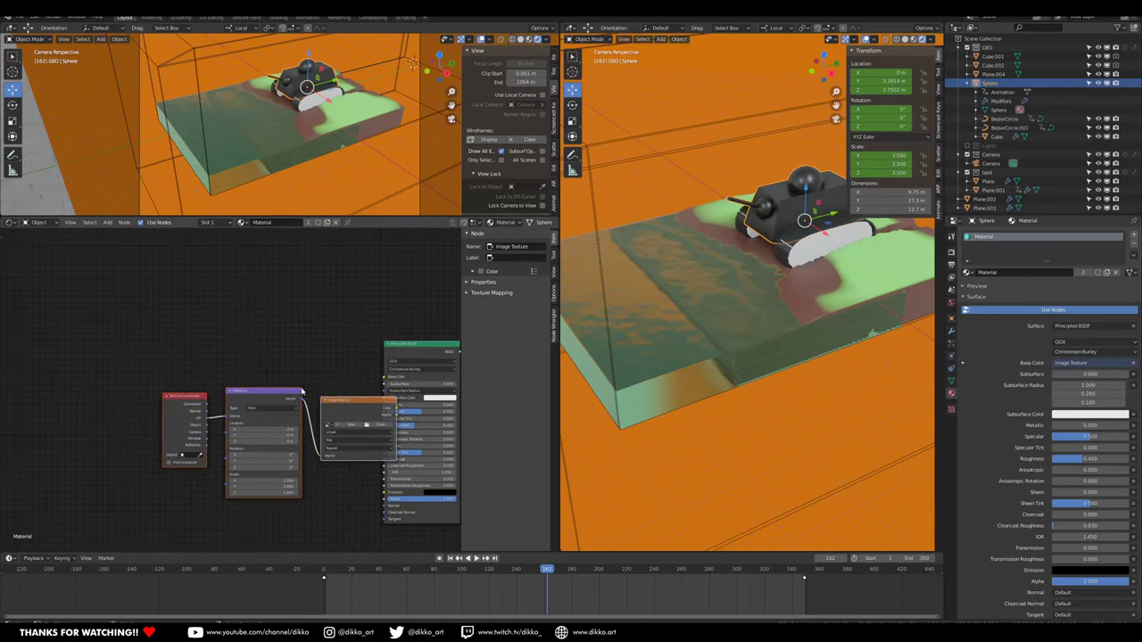
pyautogui.press('x')
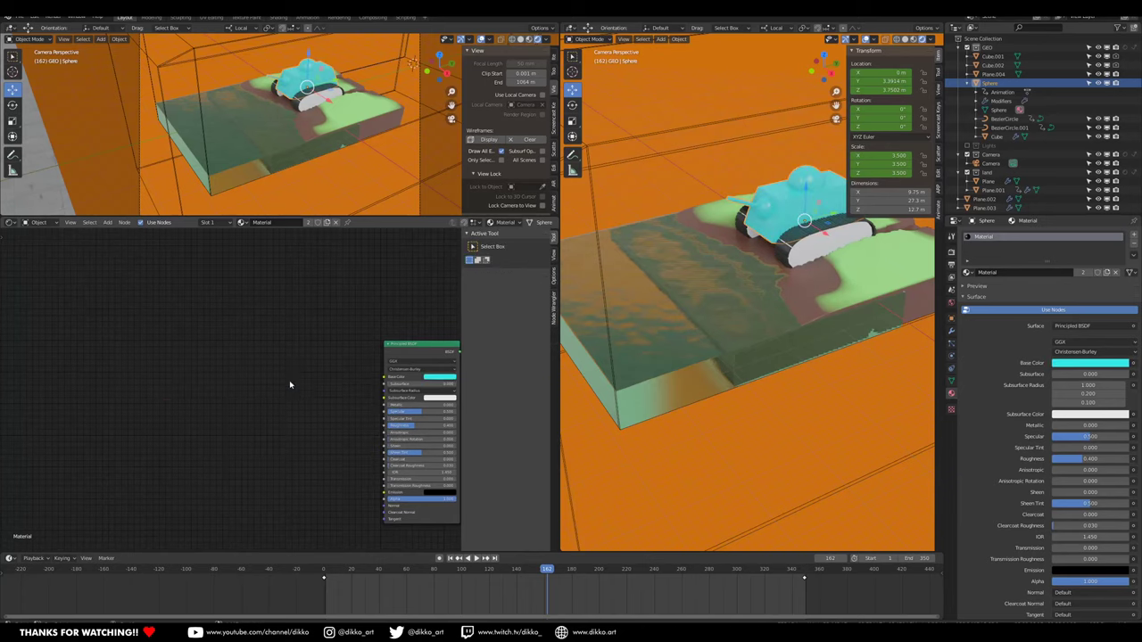
# Add an Ambient Occlusion node to the tank body's material, placed before the Principled BSDF with room between them.
pyautogui.hotkey('shift', 'a')
pyautogui.click(312, 398)
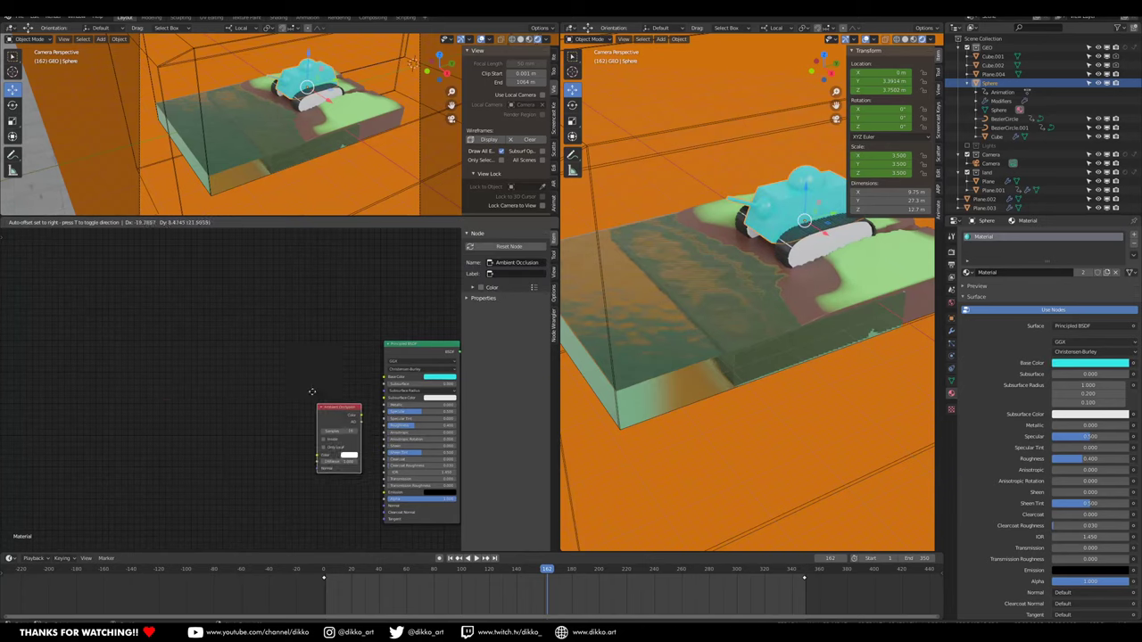
pyautogui.click(214, 339)
# Add a ColorRamp between the Ambient Occlusion node and the Principled BSDF, and link the Ambient Occlusion output to its Fac.
pyautogui.hotkey('shift', 'a')
pyautogui.click(241, 336)
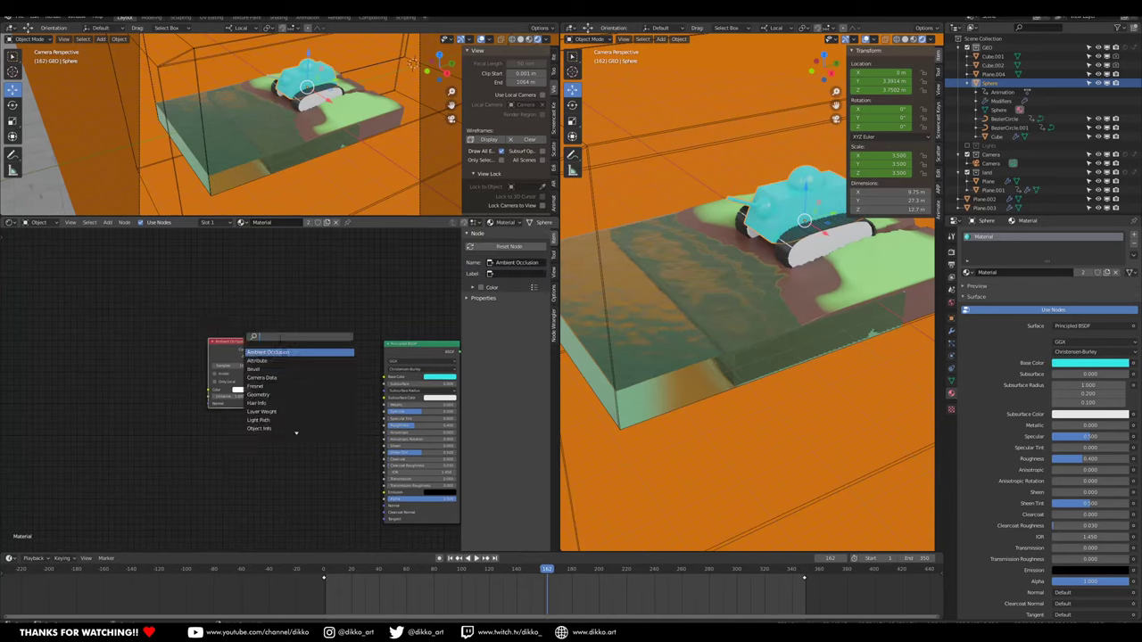
pyautogui.write('ramp')
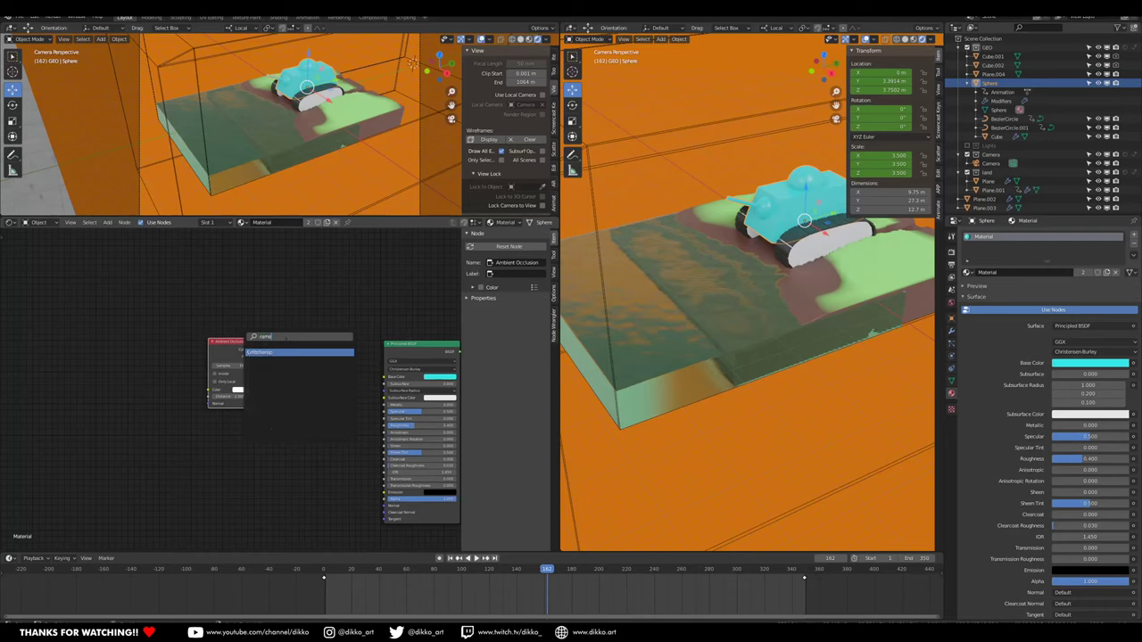
pyautogui.press('Return')
pyautogui.click(286, 345)
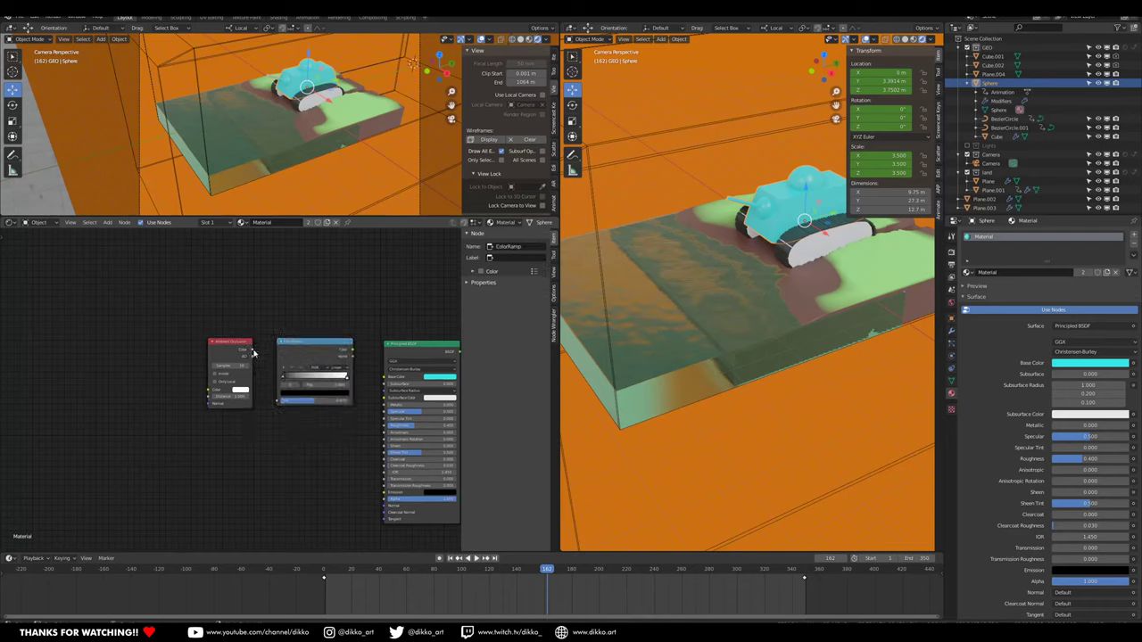
pyautogui.moveTo(285, 392); pyautogui.dragTo(281, 399)
pyautogui.click(285, 395)
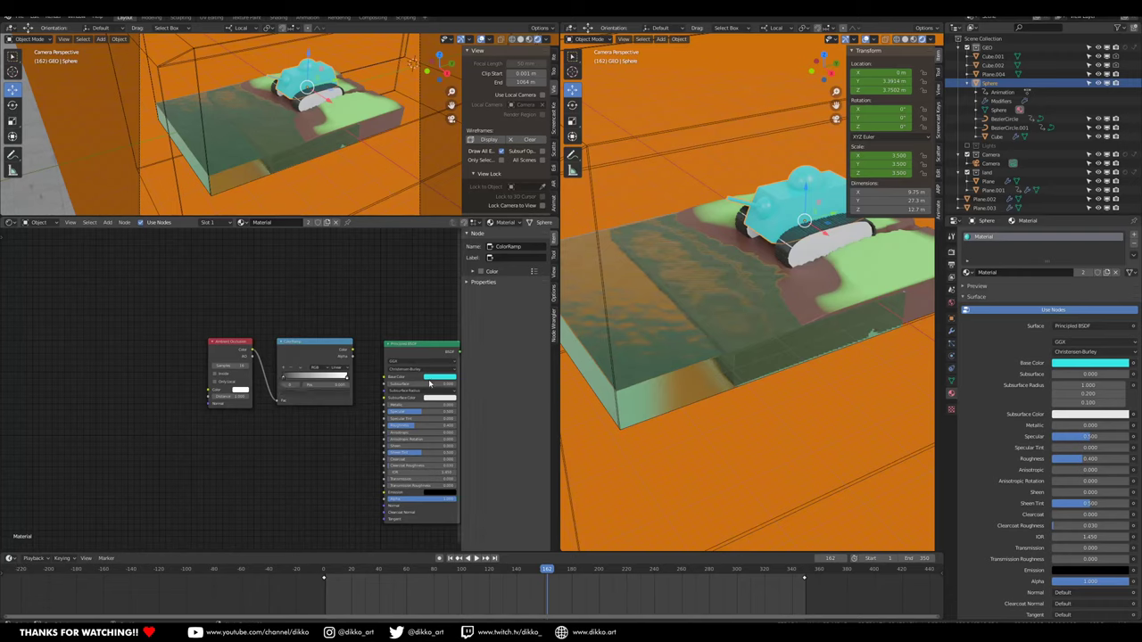
# Color the ramp's white stop by sampling the cyan of the Principled BSDF's base color.
pyautogui.click(347, 382)
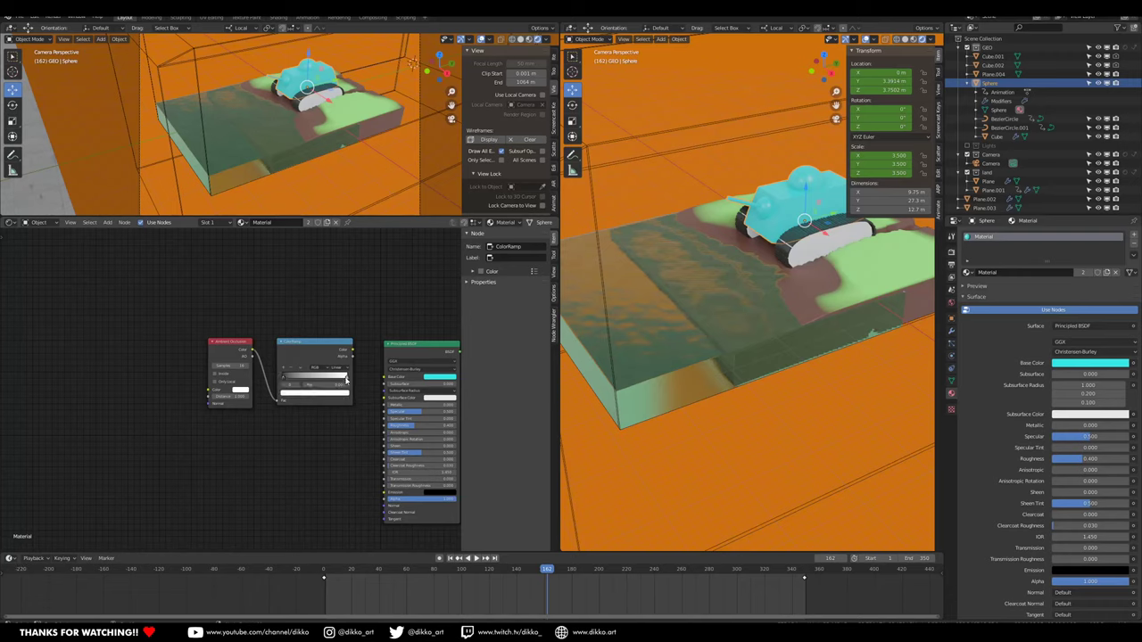
pyautogui.click(338, 395)
pyautogui.click(335, 367)
pyautogui.click(436, 377)
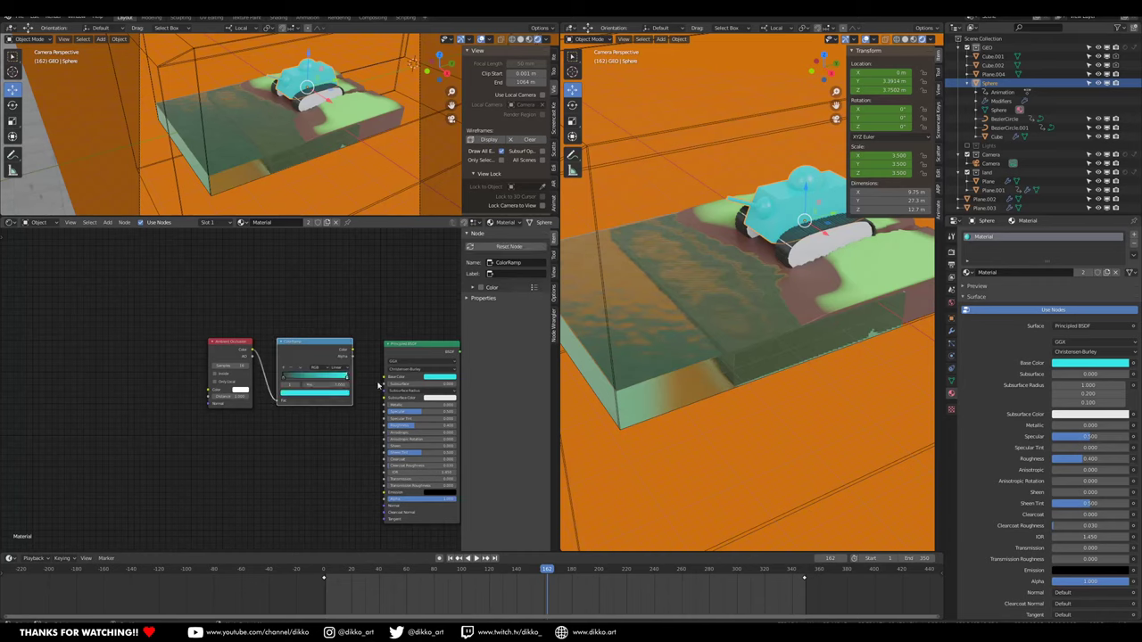
# Color the ramp's black stop dark navy blue and connect the ramp's Color to the Principled BSDF's Base Color.
pyautogui.click(282, 382)
pyautogui.click(323, 393)
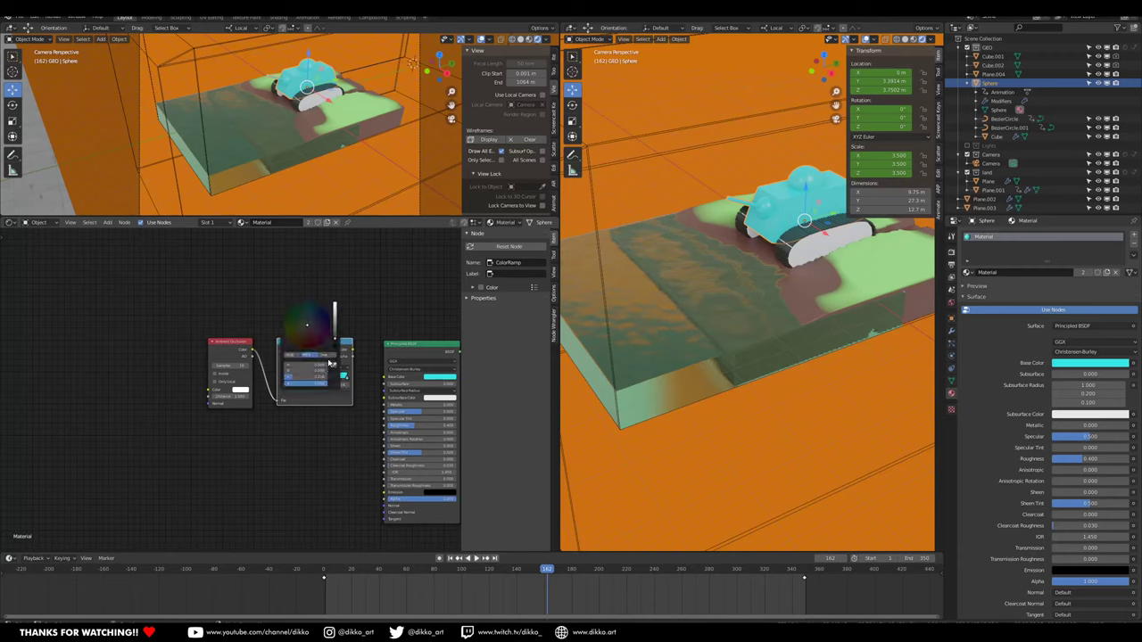
pyautogui.moveTo(326, 323); pyautogui.dragTo(325, 314)
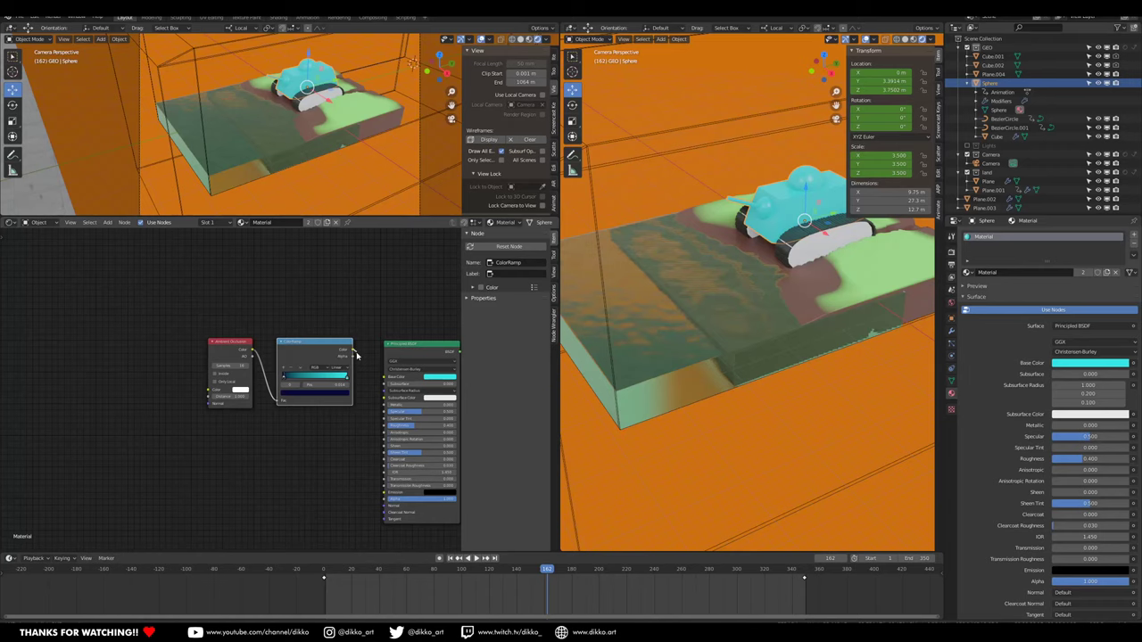
pyautogui.moveTo(382, 381); pyautogui.dragTo(386, 378)
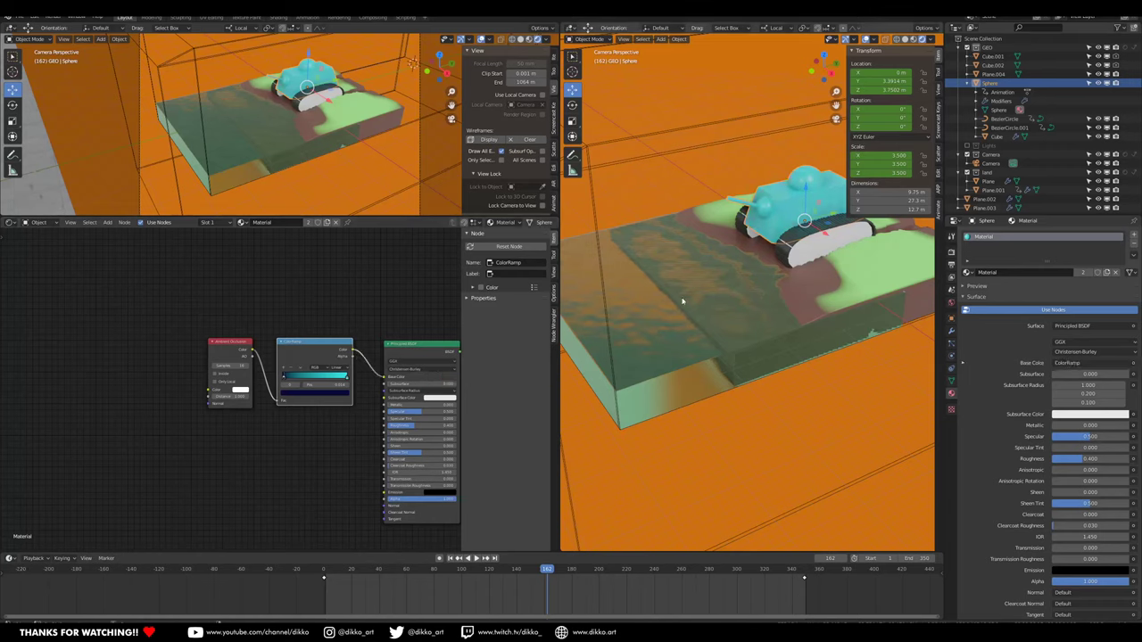
# Move the ramp's navy stop slightly past the middle to strengthen the dark occlusion shading on the tank.
pyautogui.click(282, 382)
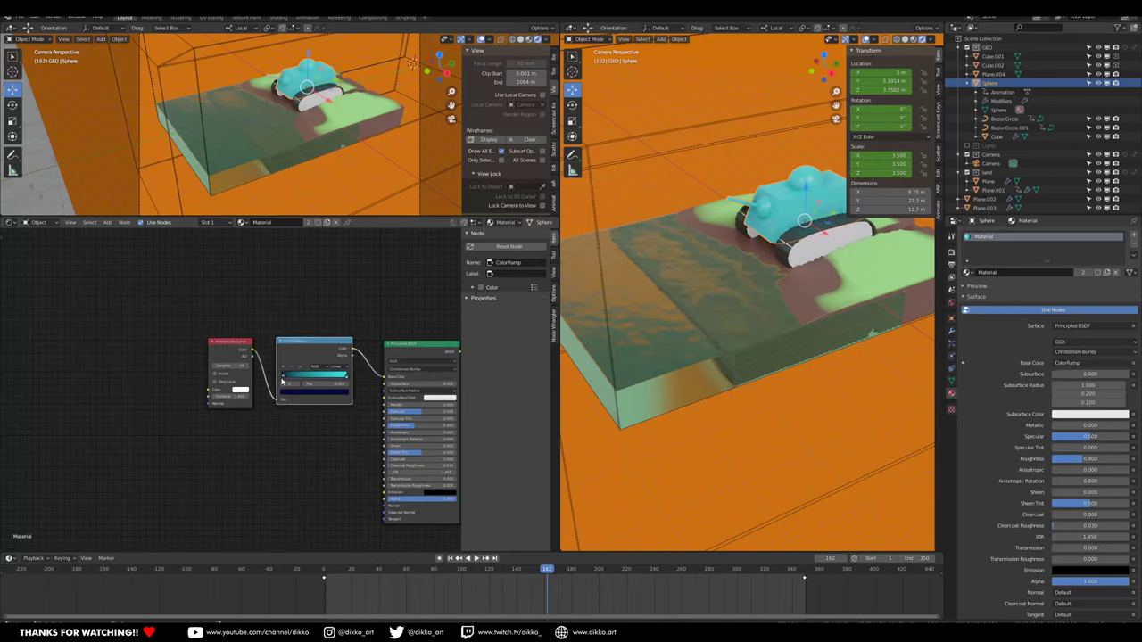
pyautogui.moveTo(282, 378); pyautogui.dragTo(323, 379)
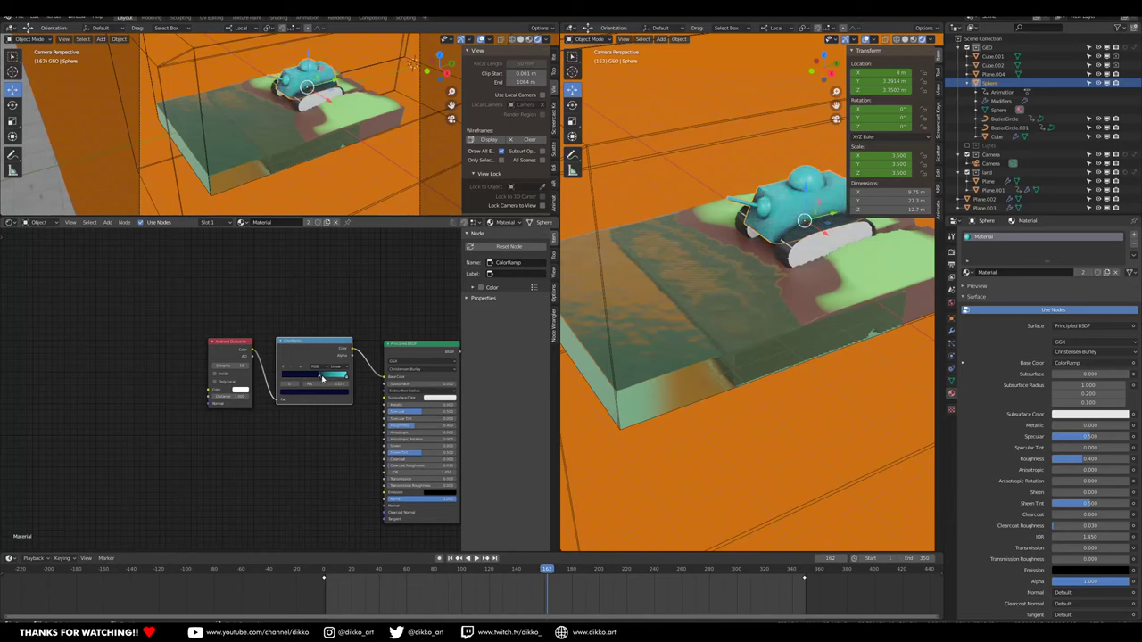
pyautogui.press('KP_Decimal')
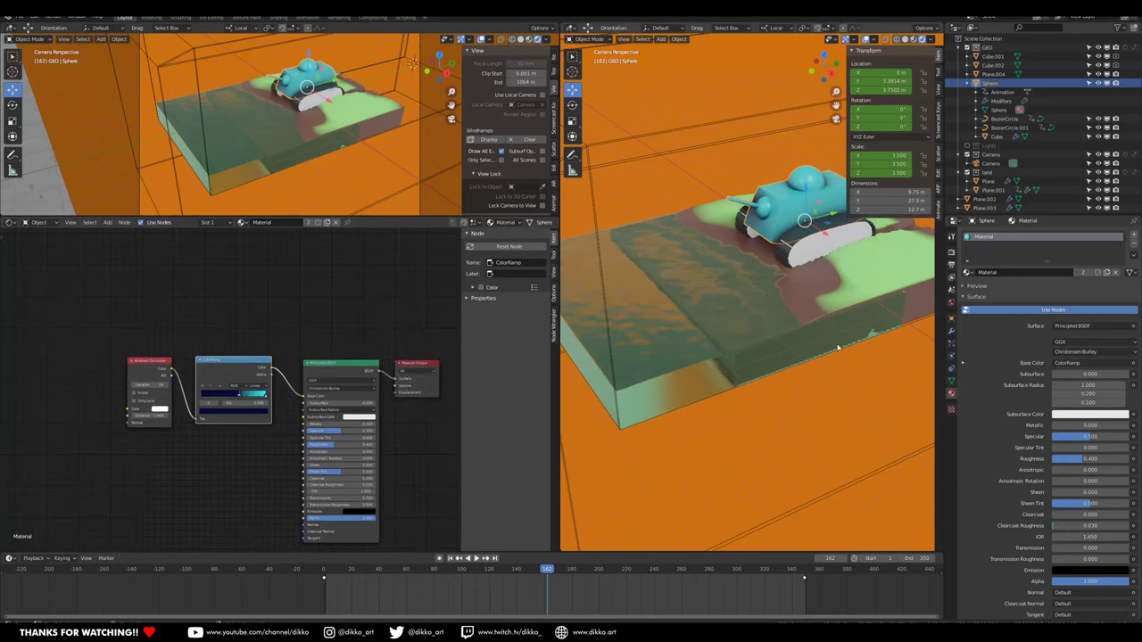
# Add a Bevel modifier to the tank body.
pyautogui.click(951, 330)
pyautogui.click(982, 254)
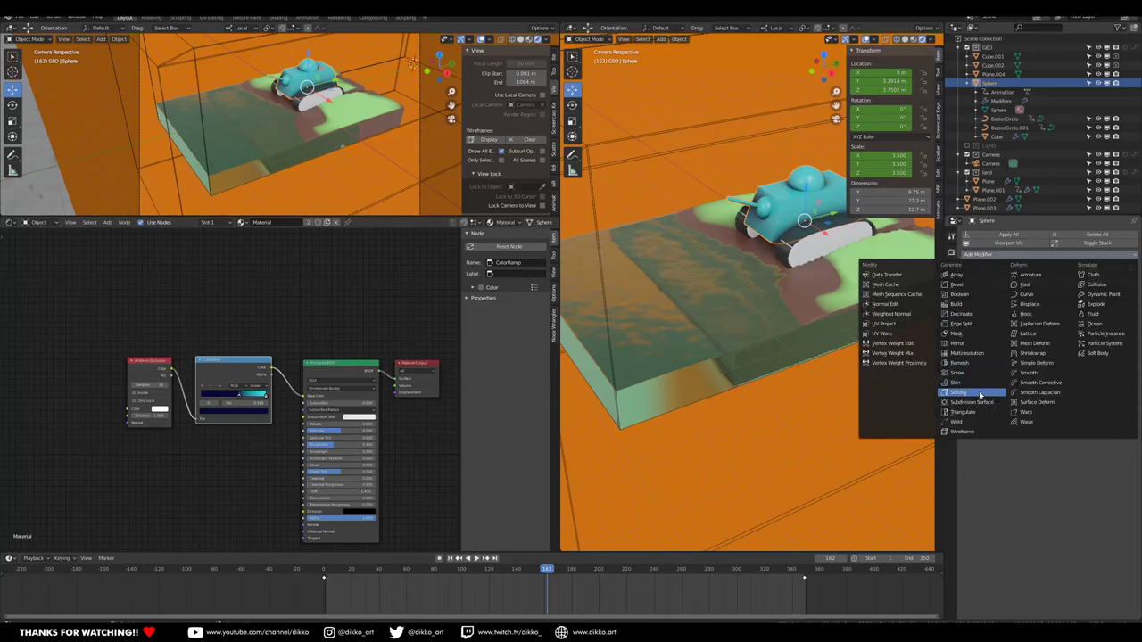
pyautogui.click(968, 283)
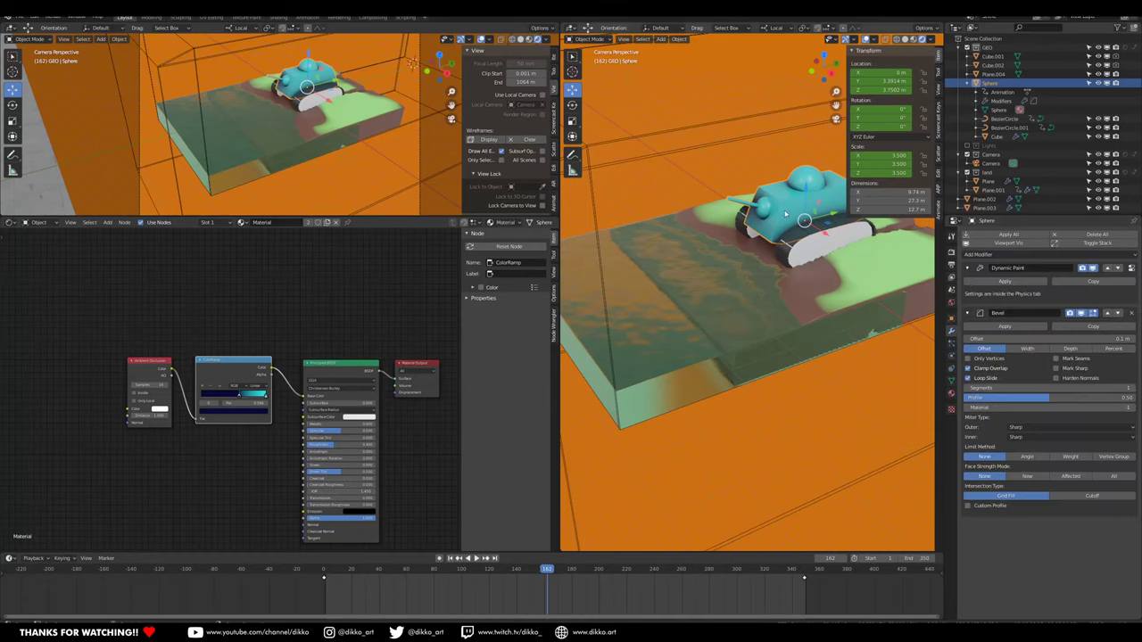
# Try smooth shading on the tank body and return it to flat shading.
pyautogui.rightClick(785, 214)
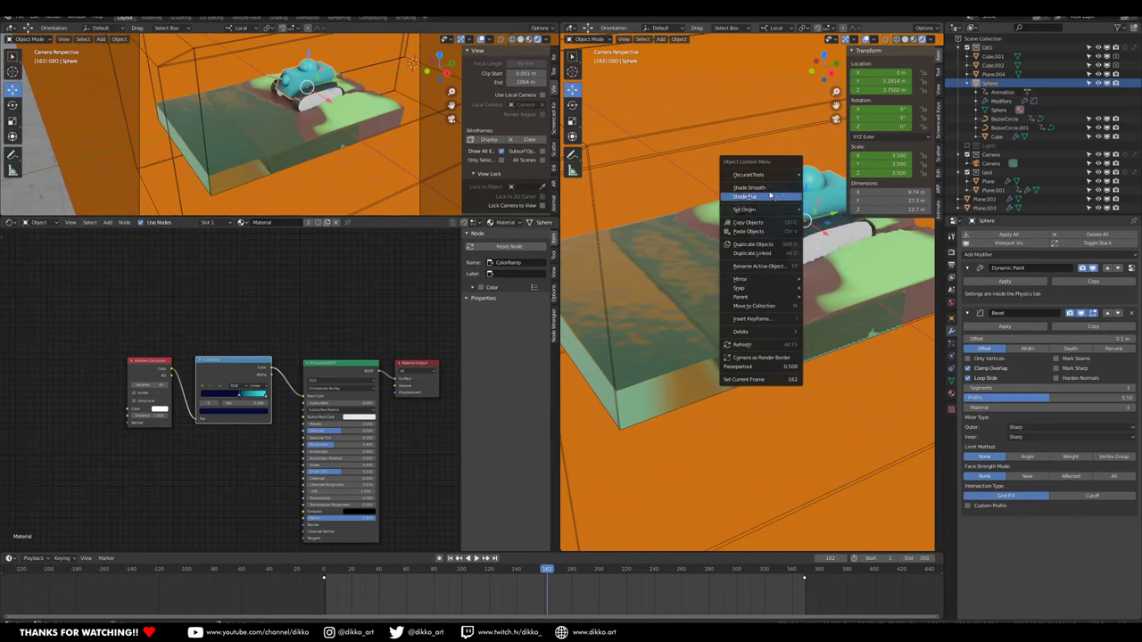
pyautogui.click(757, 189)
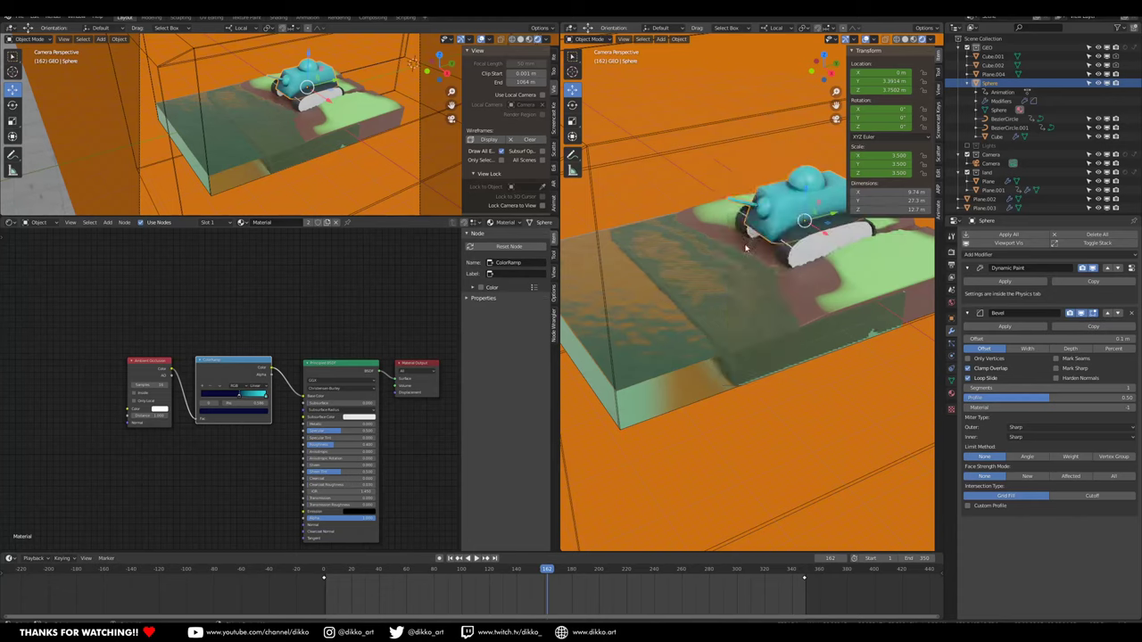
pyautogui.rightClick(788, 209)
pyautogui.click(764, 225)
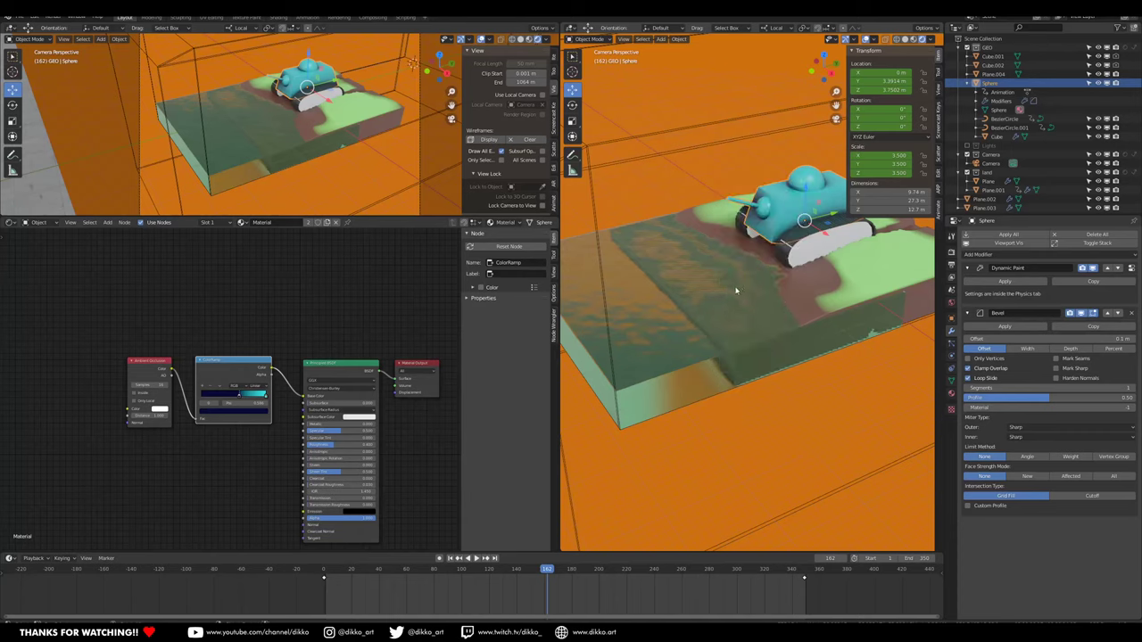
# Assign the tank body's existing cyan material to the white block inside the tracks.
pyautogui.click(800, 258)
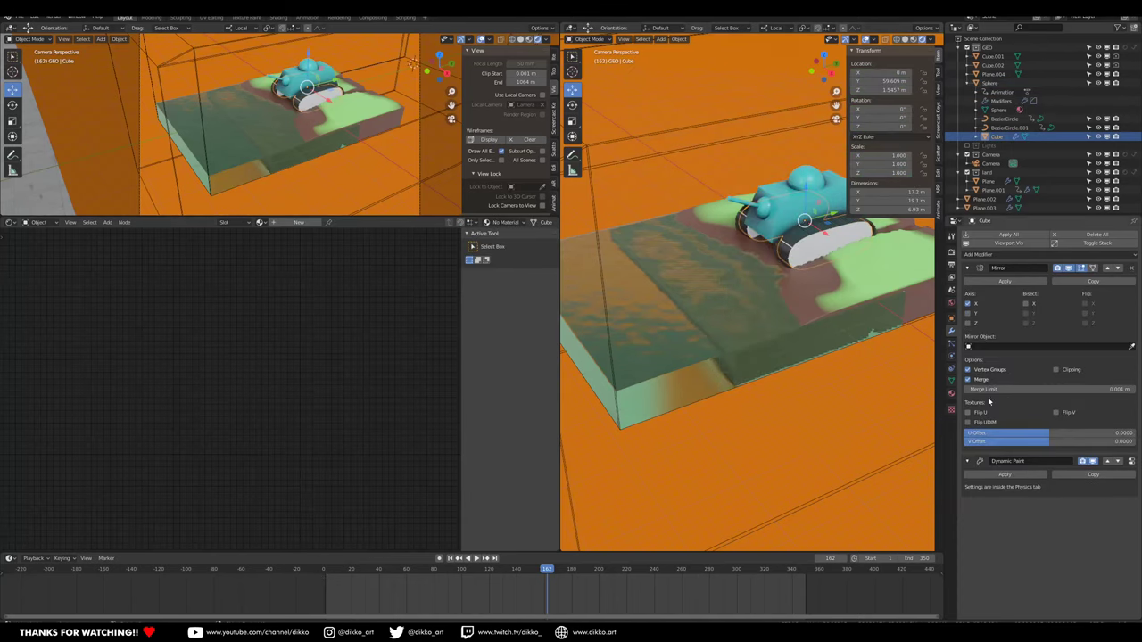
pyautogui.click(951, 393)
pyautogui.click(968, 273)
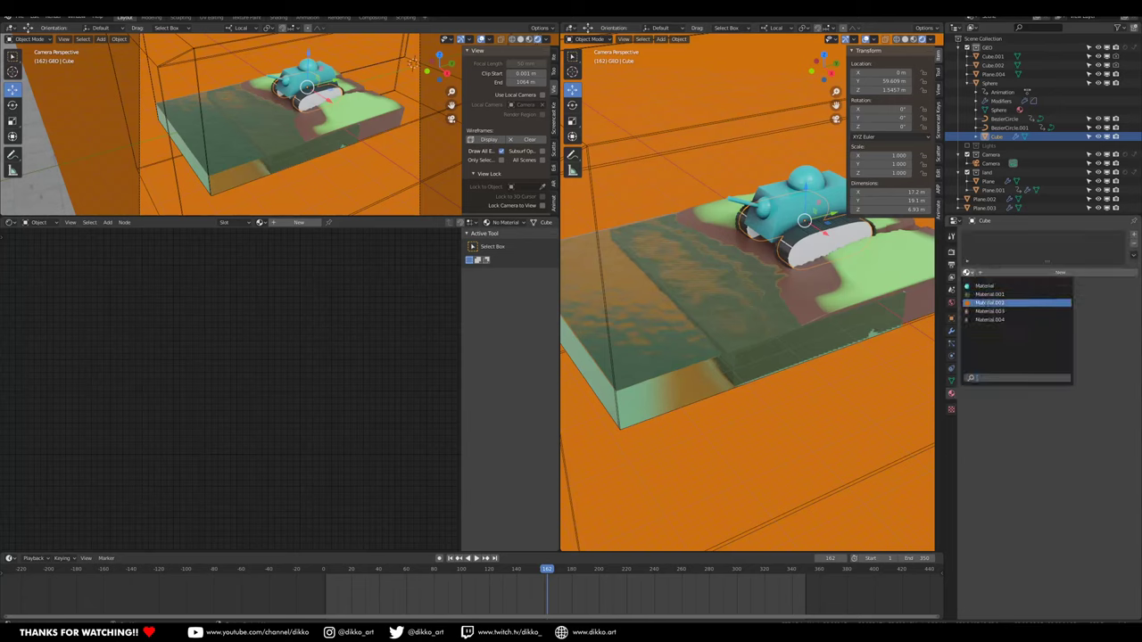
pyautogui.click(999, 290)
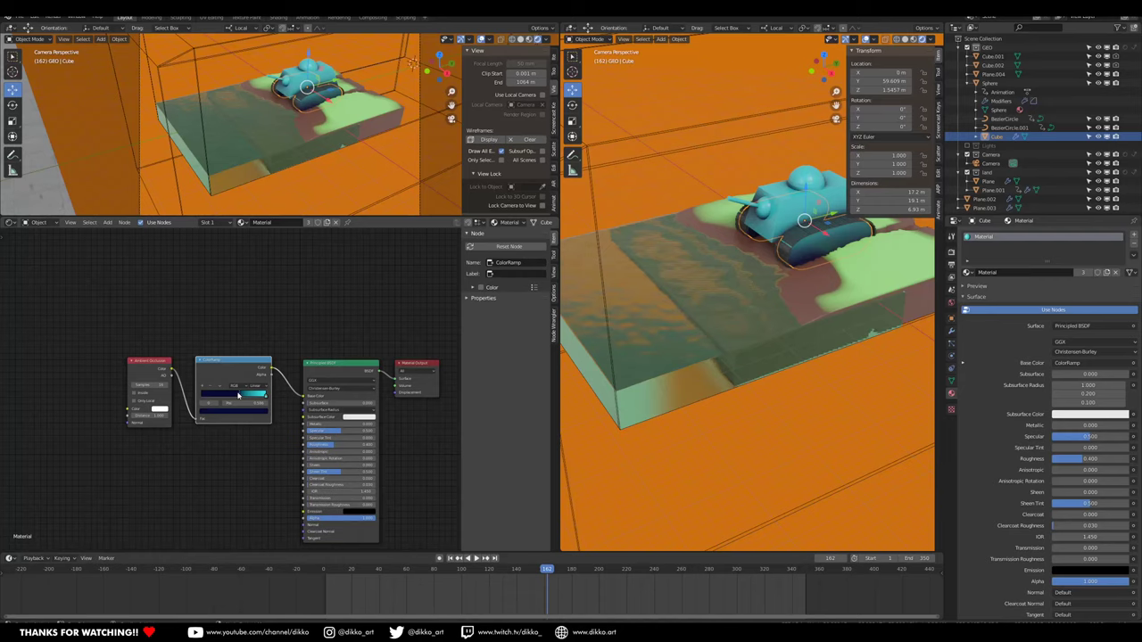
# Bring the ramp's navy and cyan stops close together near the middle and play the animation from the start.
pyautogui.moveTo(238, 398)
pyautogui.mouseDown()
pyautogui.moveTo(226, 401)
pyautogui.moveTo(259, 399)
pyautogui.moveTo(236, 397)
pyautogui.mouseUp()
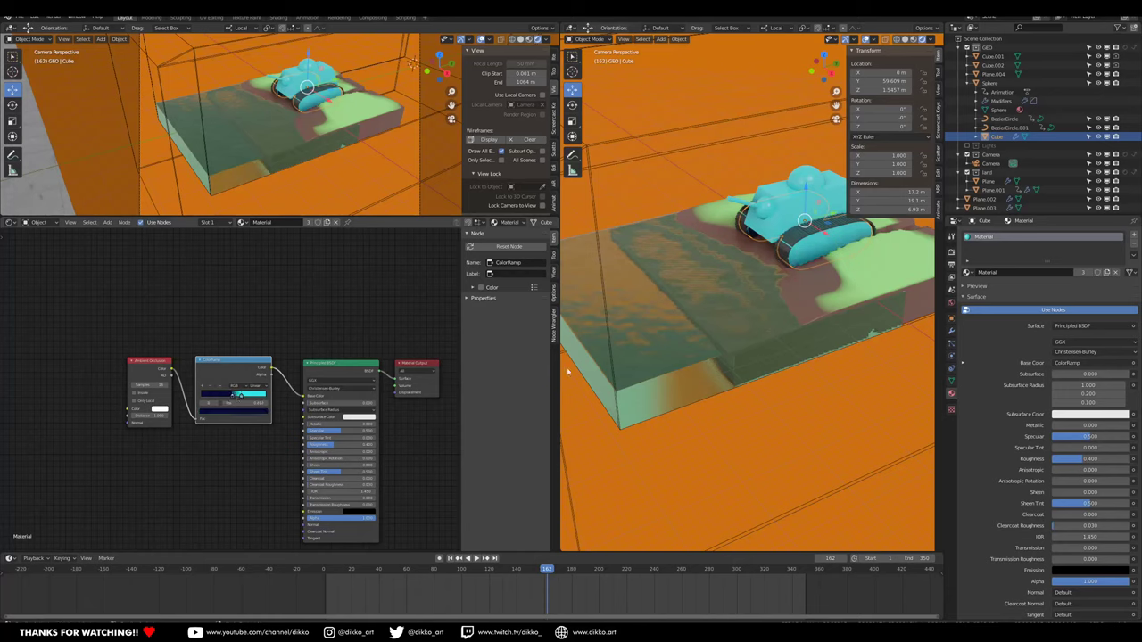
pyautogui.moveTo(252, 397); pyautogui.dragTo(243, 400)
pyautogui.click(327, 578)
pyautogui.press('space')
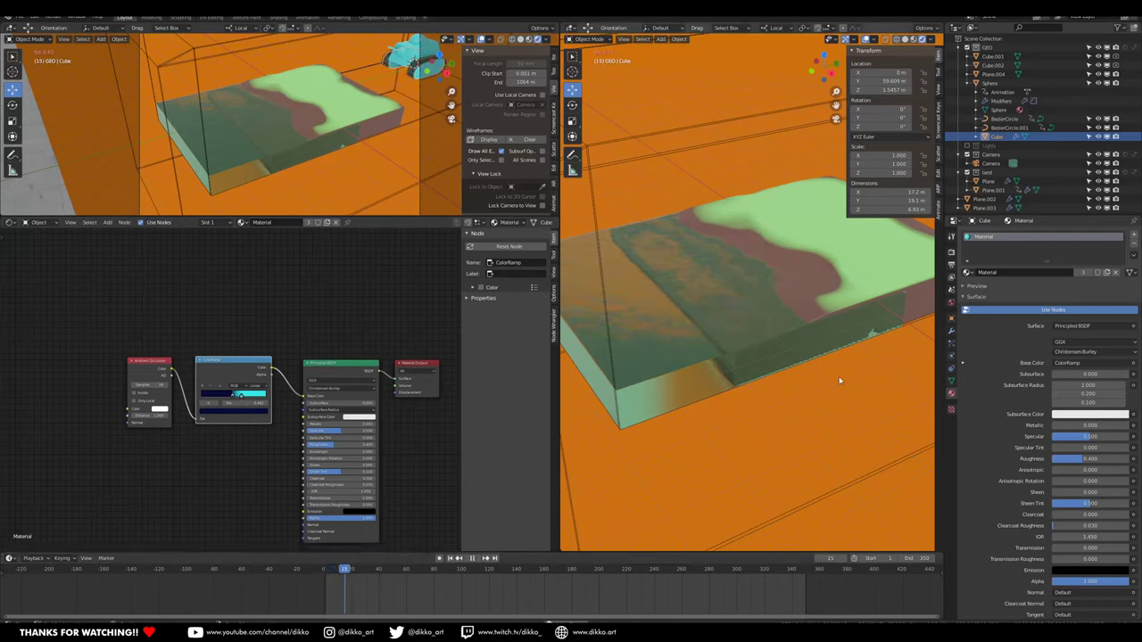
# Play the animation, stop it at frame 176 and render that frame.
pyautogui.moveTo(533, 572); pyautogui.dragTo(565, 578)
pyautogui.press('space')
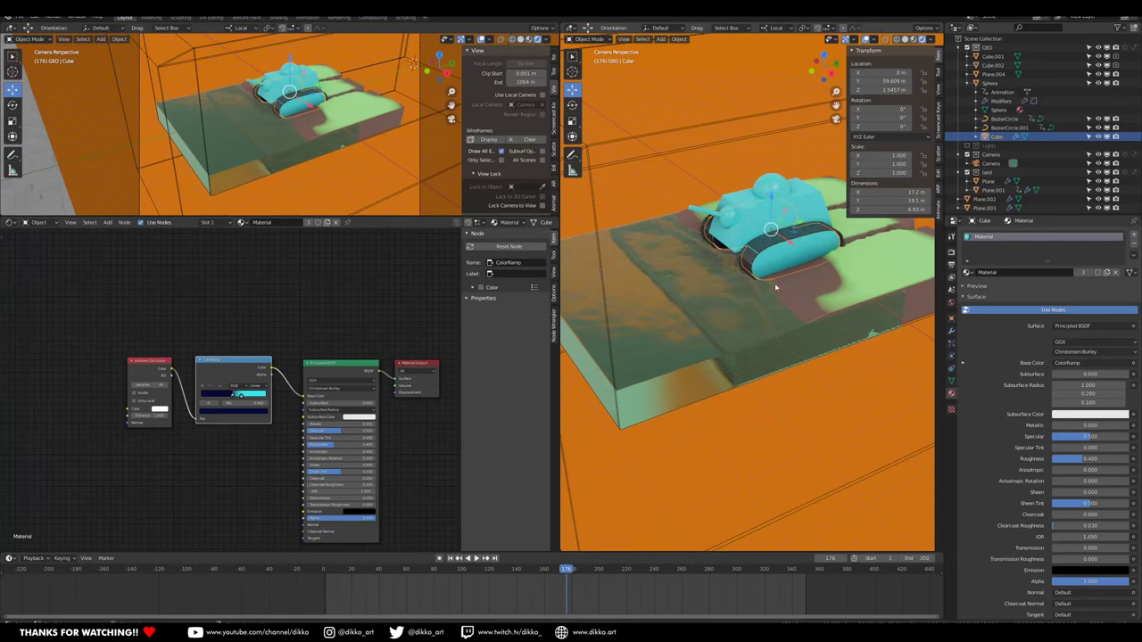
pyautogui.press('F12')
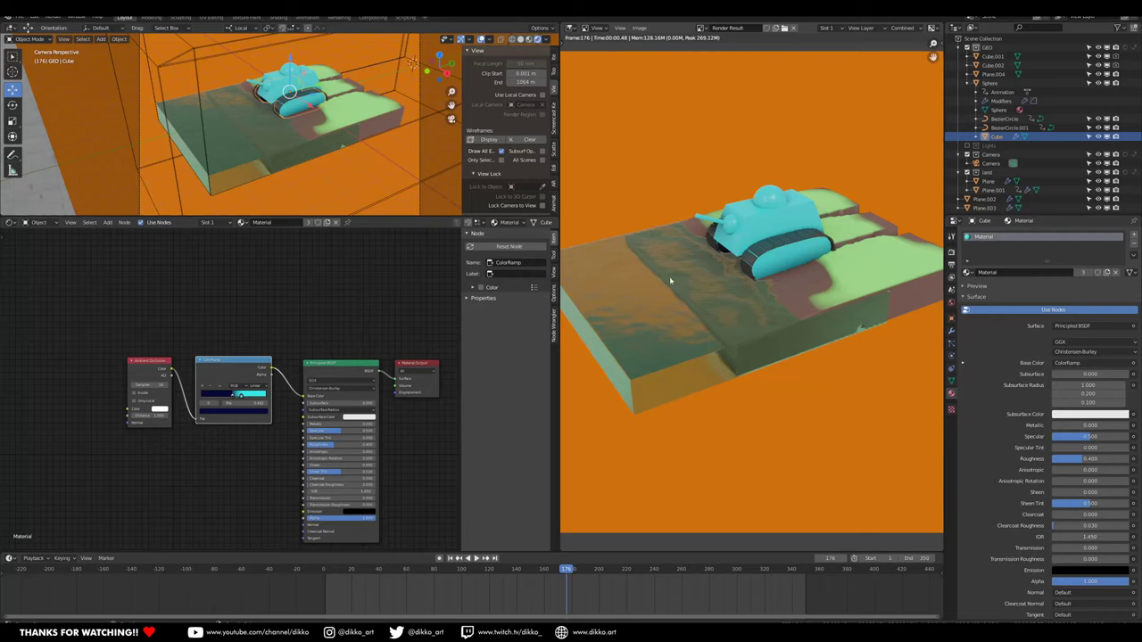
# Return the render result area to the 3D viewport, clear the mesh selection and put the object in Object Mode.
pyautogui.press('Tab')
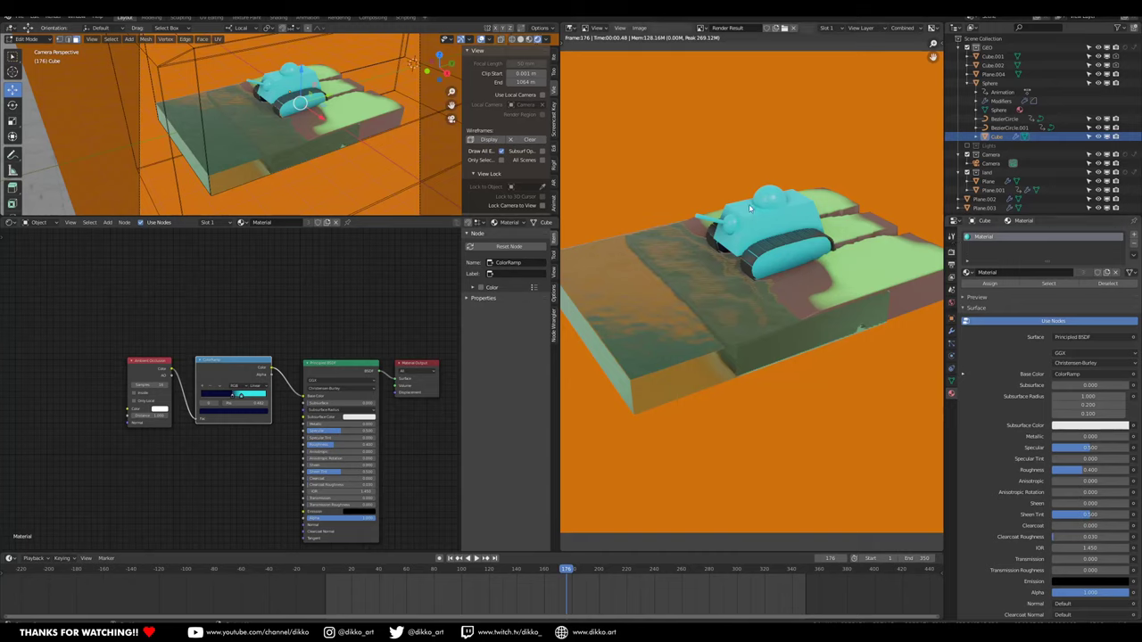
pyautogui.click(567, 30)
pyautogui.click(598, 62)
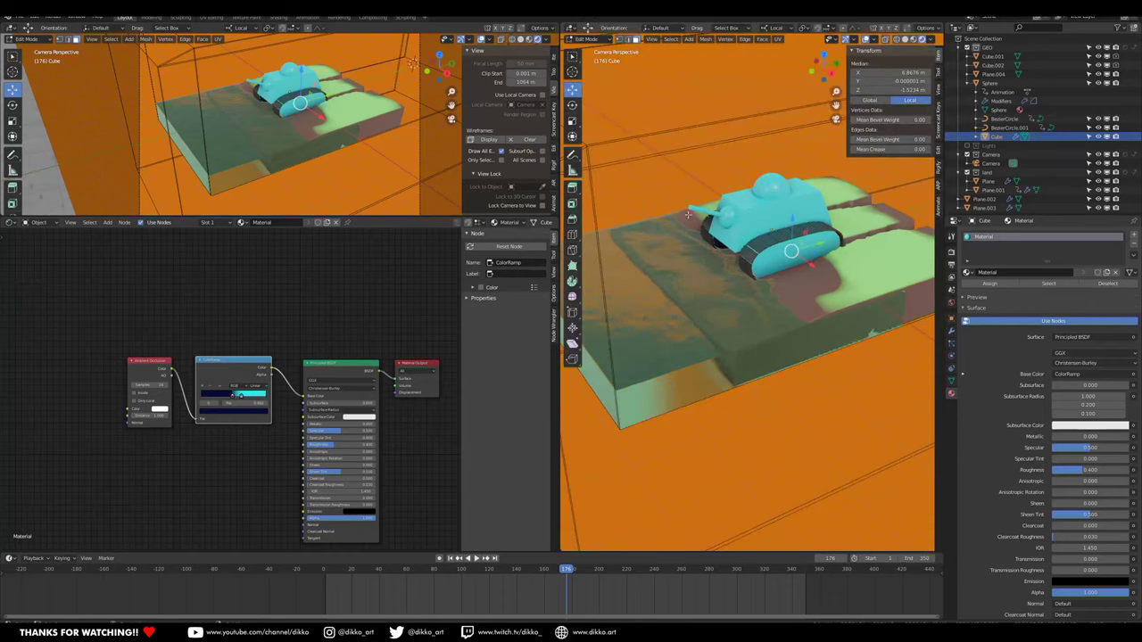
pyautogui.click(890, 290)
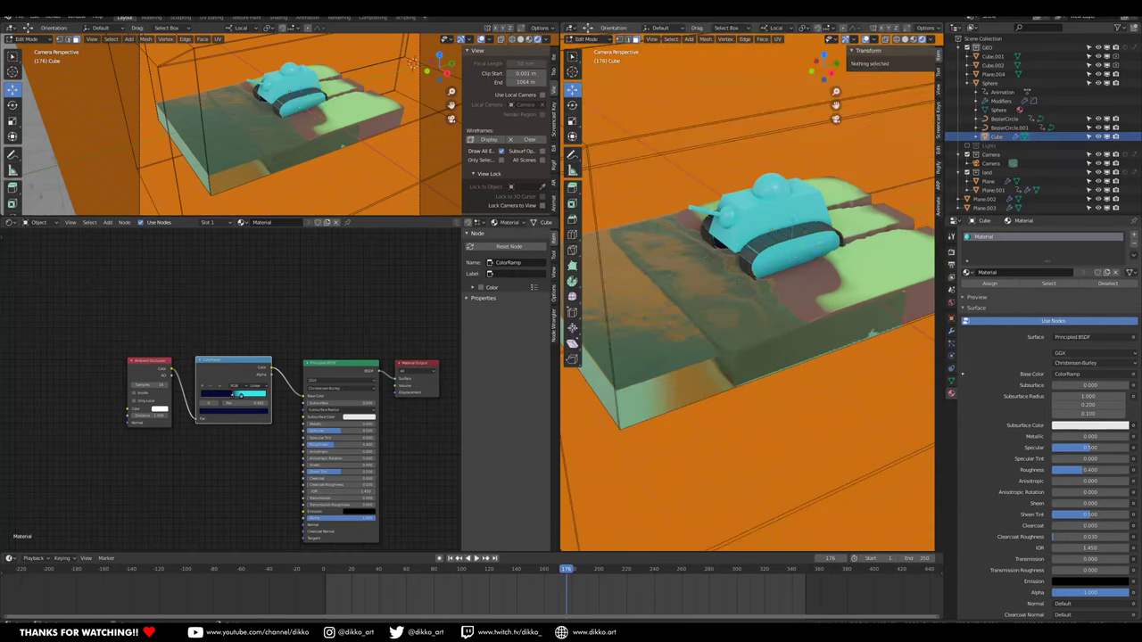
pyautogui.click(586, 39)
pyautogui.click(589, 51)
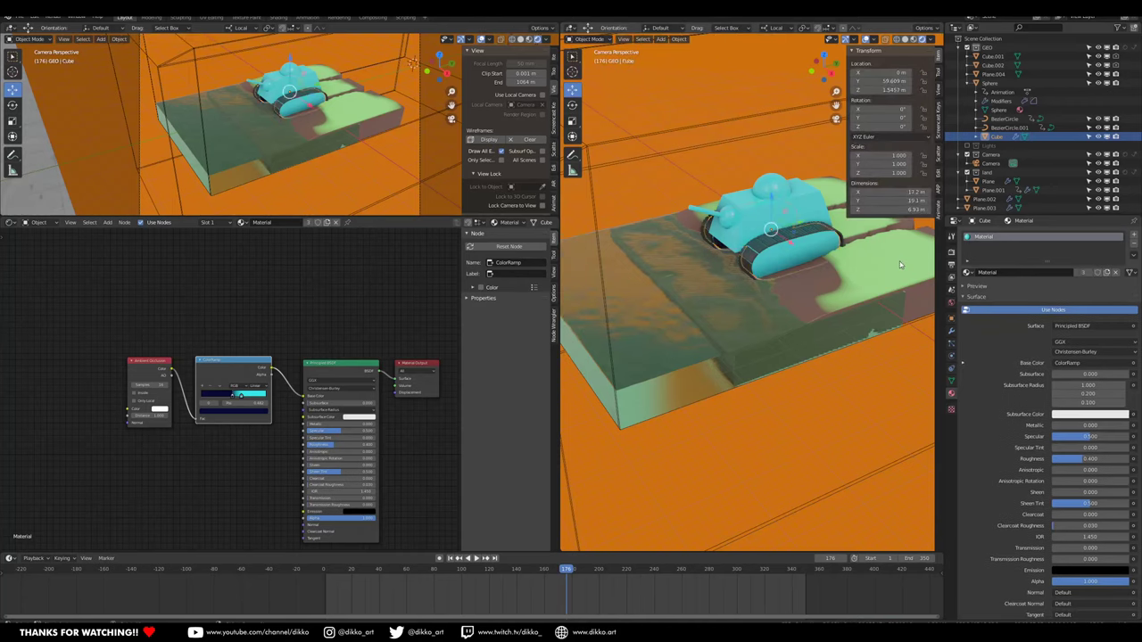
# Select the terrain plane and enter Sculpt Mode with the Smooth brush, viewing the submerged slope in front of the tank.
pyautogui.click(720, 326)
pyautogui.moveTo(720, 326)
pyautogui.mouseDown(button='middle')
pyautogui.moveTo(687, 268)
pyautogui.moveTo(718, 321)
pyautogui.moveTo(704, 335)
pyautogui.mouseUp(button='middle')
pyautogui.click(586, 39)
pyautogui.click(584, 73)
pyautogui.scroll(2, 718, 322)
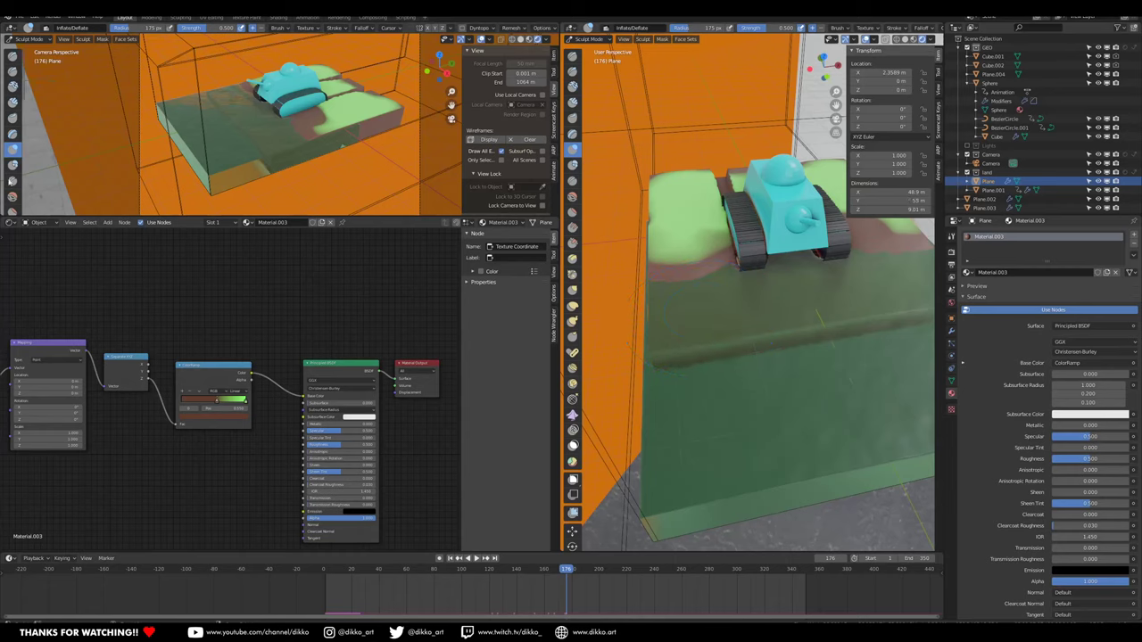
pyautogui.hotkey('shift', 's')
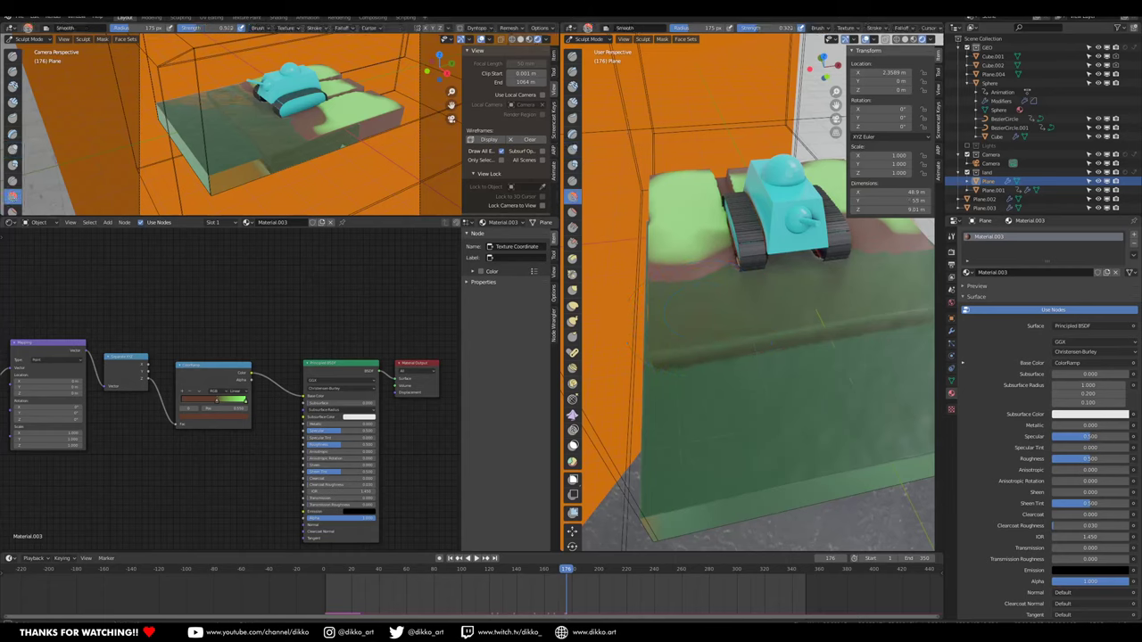
pyautogui.moveTo(838, 326); pyautogui.dragTo(709, 290, button='middle')
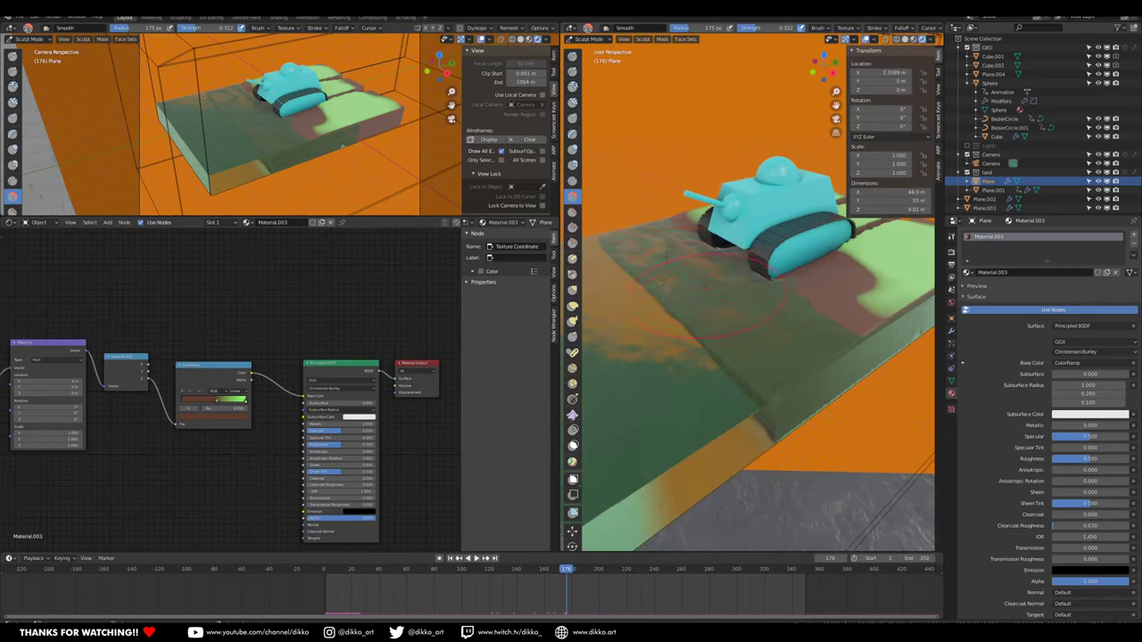
# Lower the terrain's submerged end edge loop about 6.28 m along Z, using linear proportional editing with a size of about 14.42.
pyautogui.press('Tab')
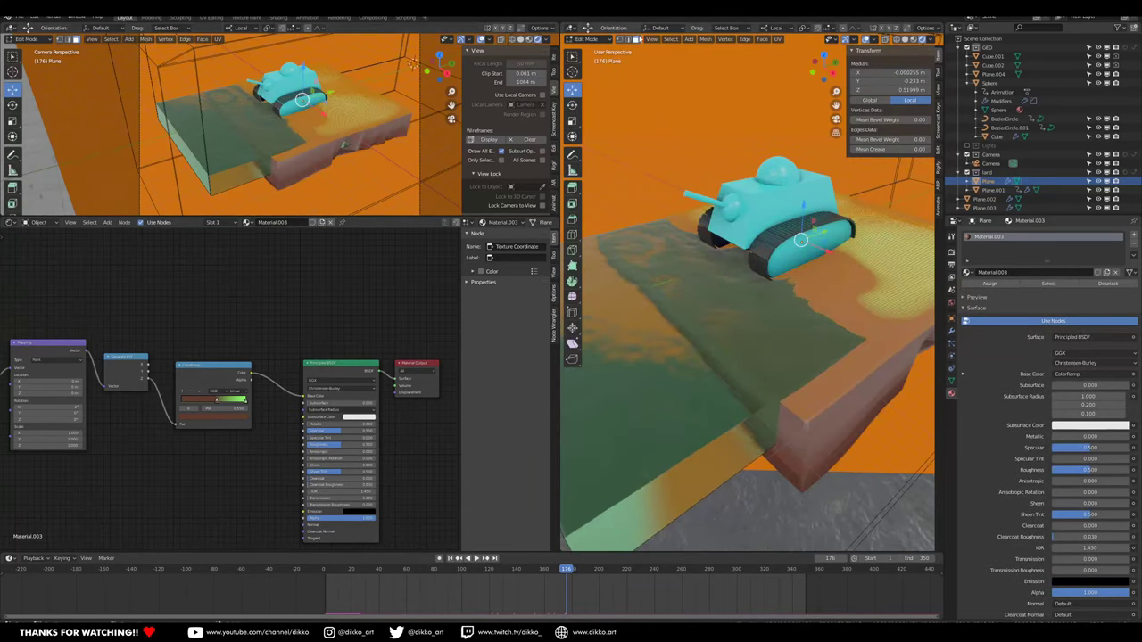
pyautogui.click(626, 41)
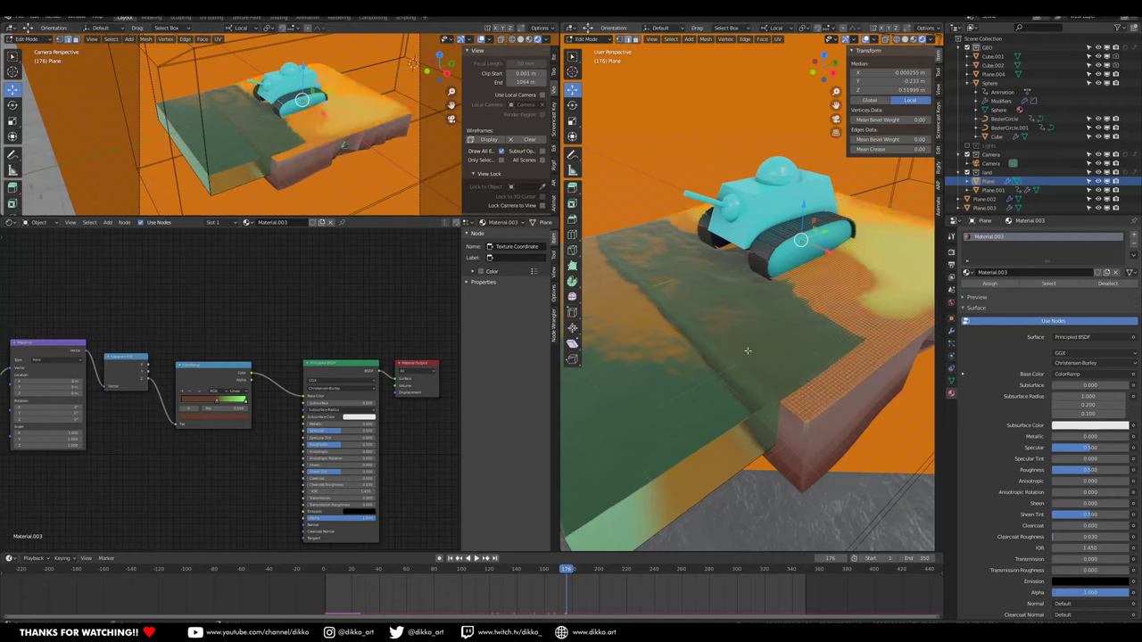
pyautogui.keyDown('alt'); pyautogui.click(788, 404); pyautogui.keyUp('alt')
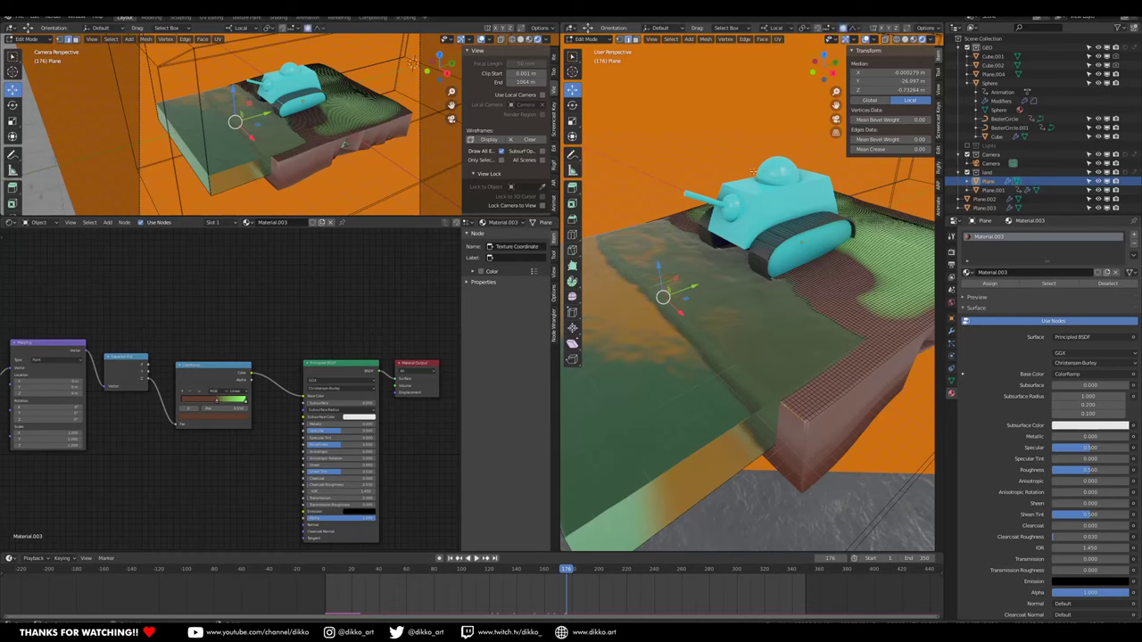
pyautogui.press('g')
pyautogui.press('z')
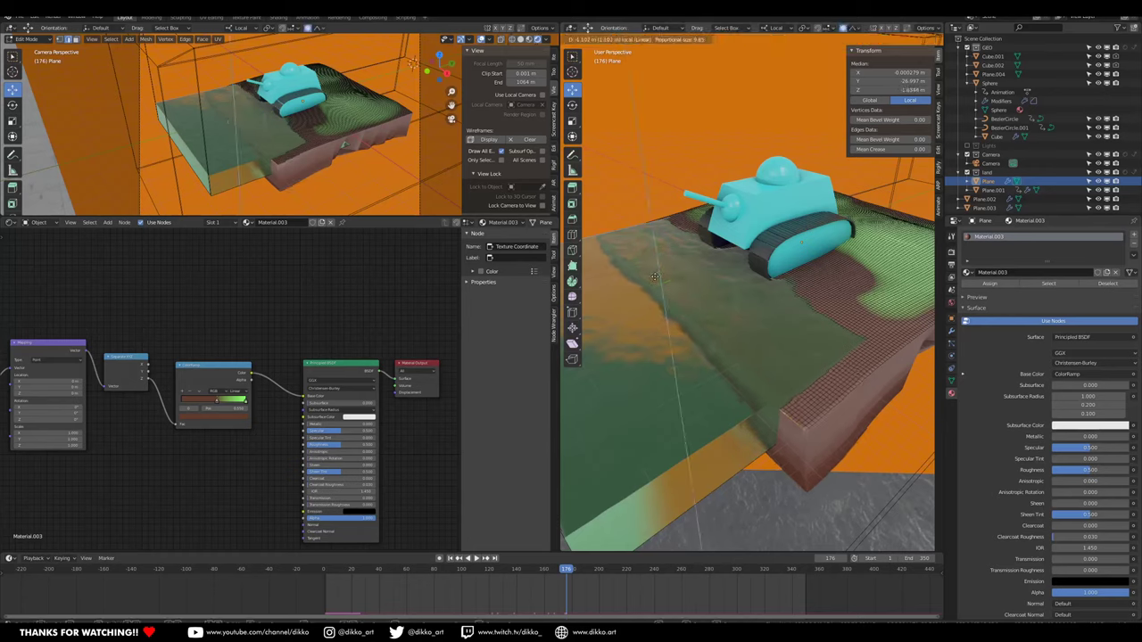
pyautogui.scroll(-5, 657, 282)
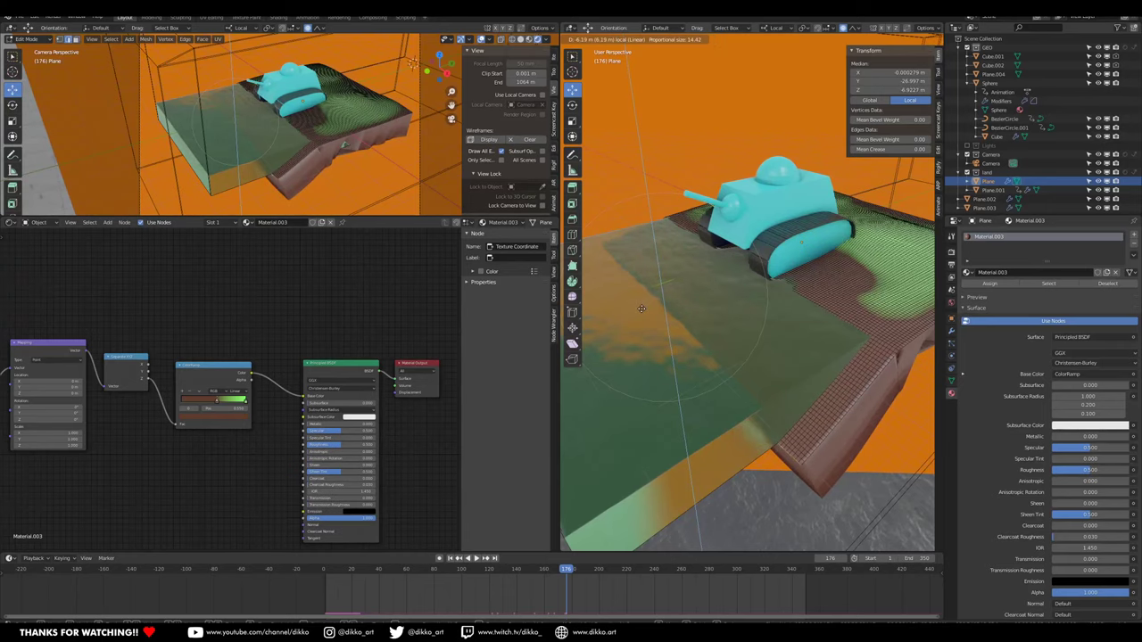
pyautogui.click(639, 310)
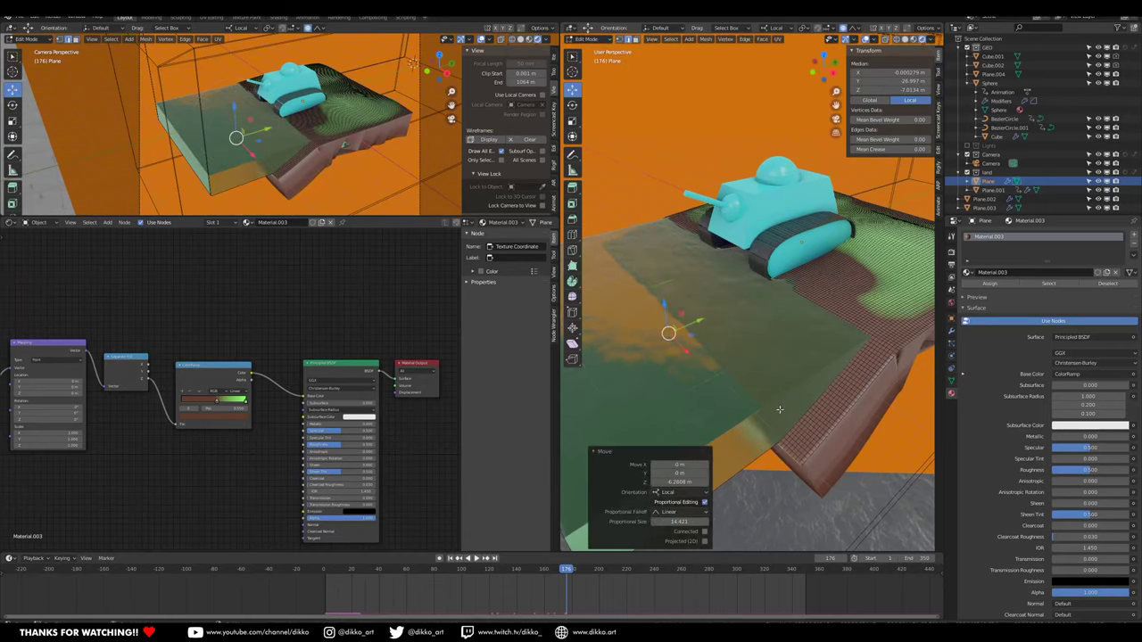
pyautogui.press('Tab')
pyautogui.scroll(-3, 780, 410)
pyautogui.press('KP_0')
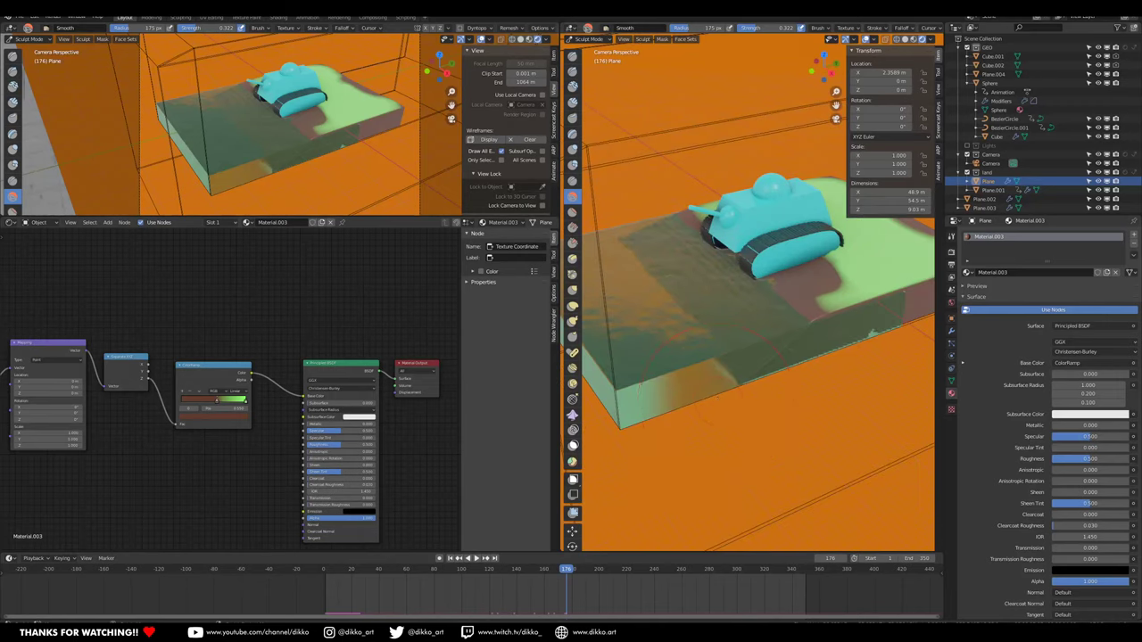
# Return the terrain to Object Mode and play the animation from the start to check the tank's imprint.
pyautogui.click(582, 40)
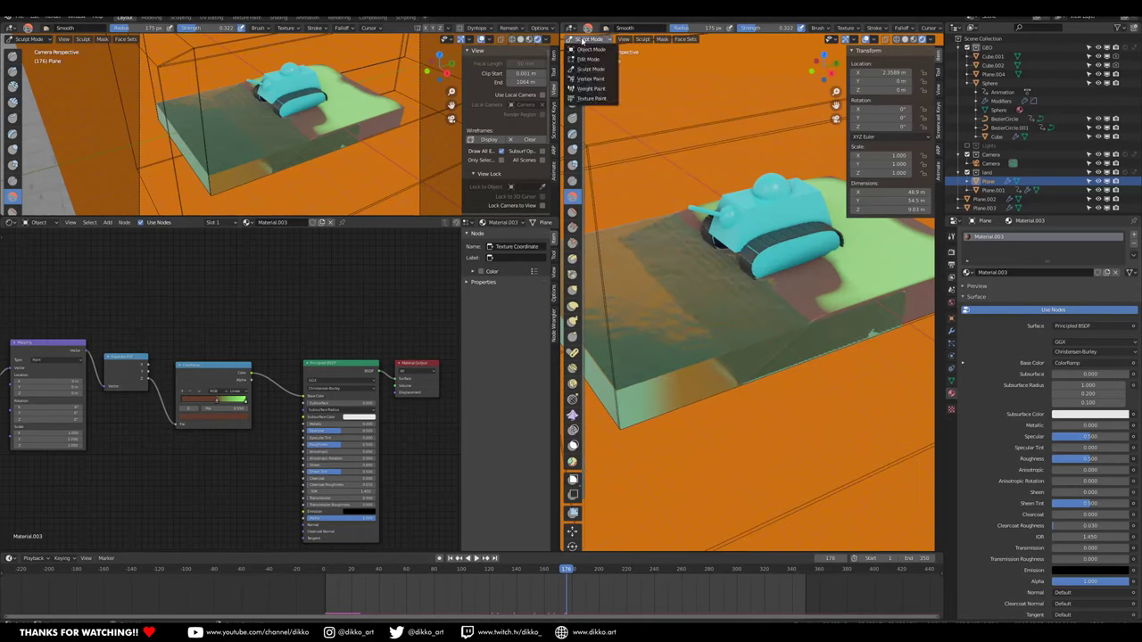
pyautogui.click(581, 49)
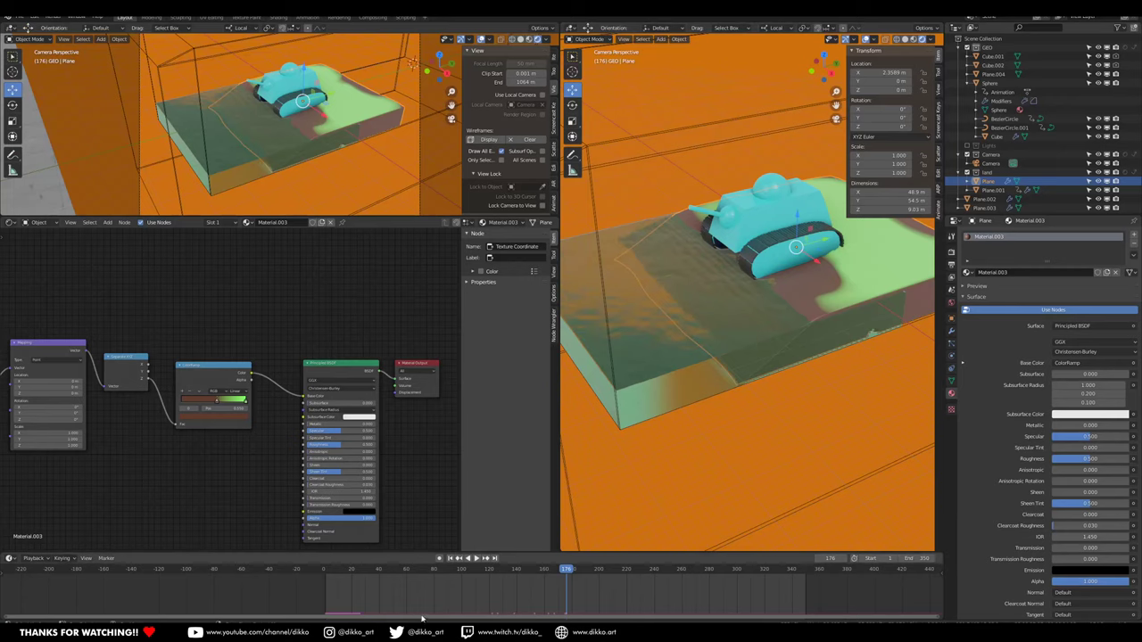
pyautogui.click(326, 571)
pyautogui.press('space')
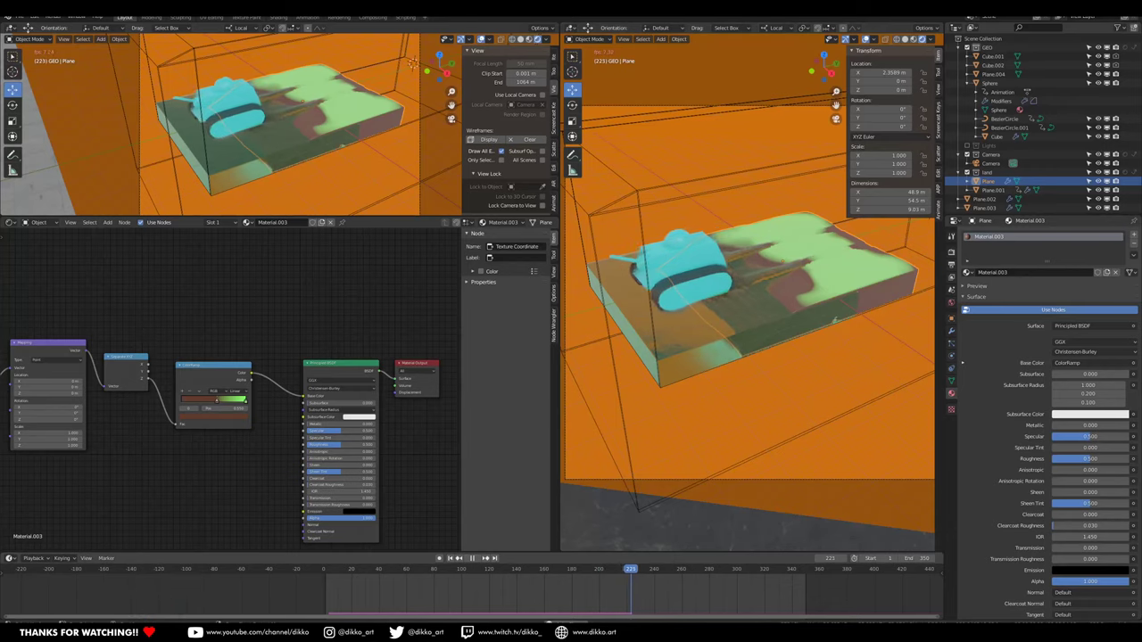
# Switch to OBS Studio and stop the live stream.
pyautogui.click(185, 632)
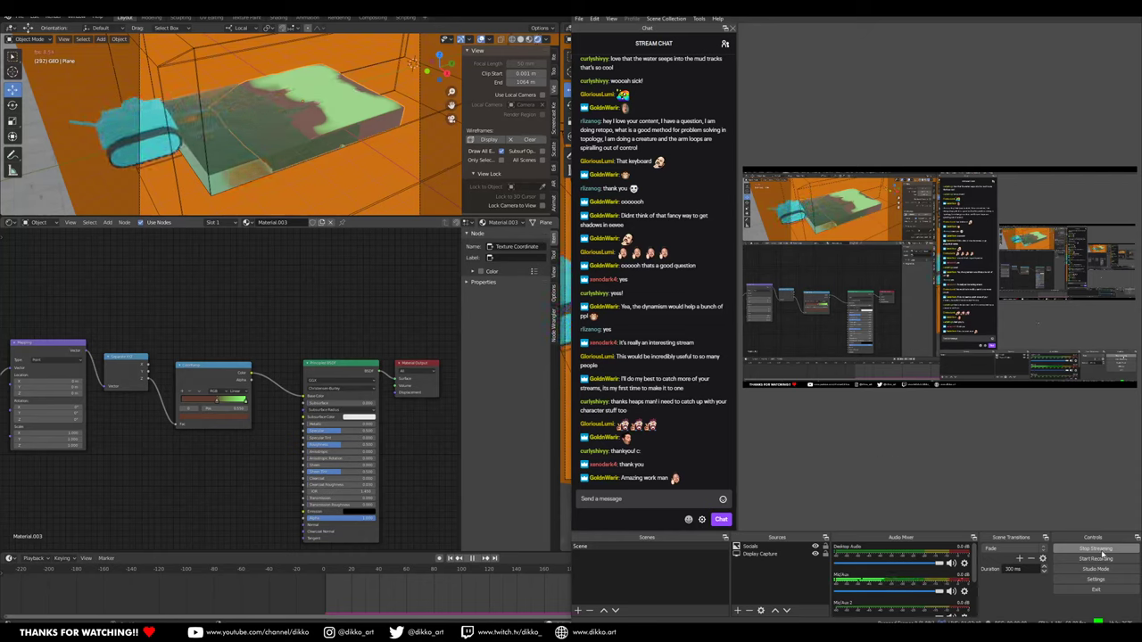
pyautogui.click(1099, 549)
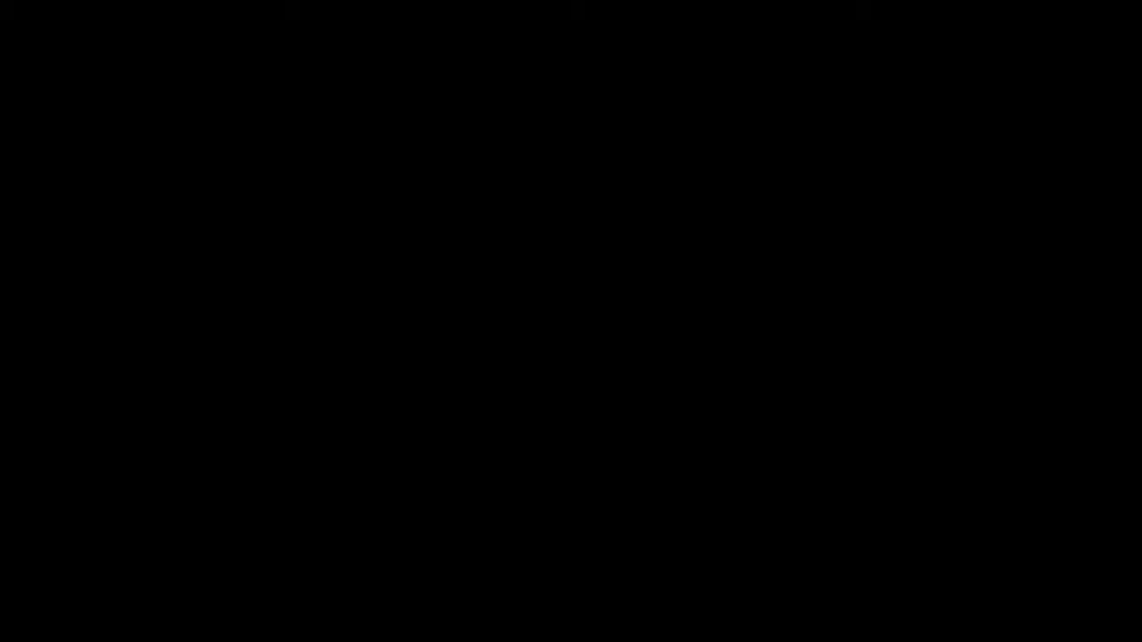